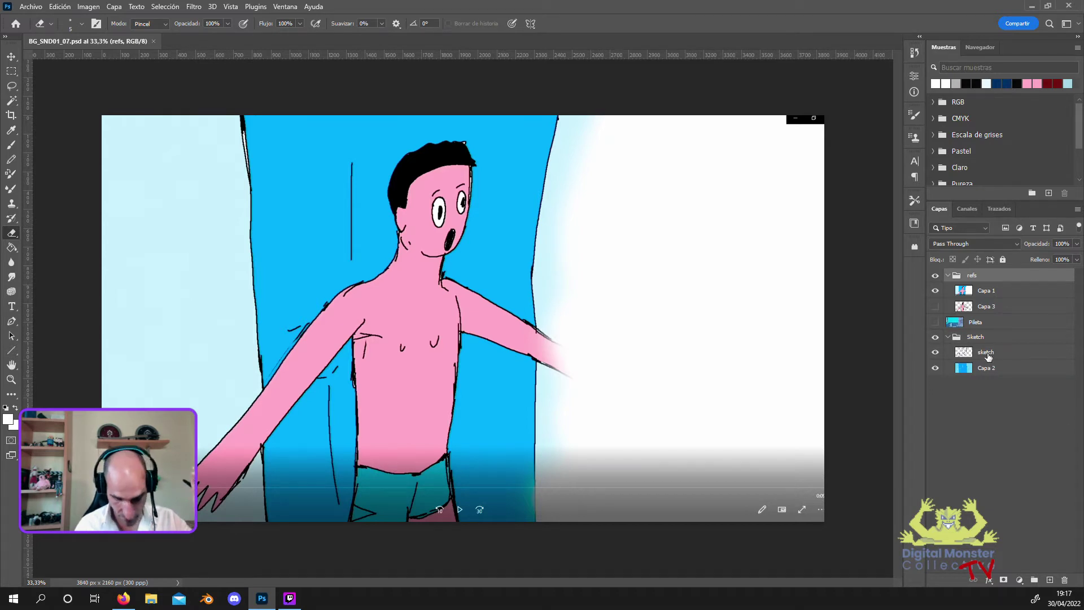
Move the sketch layer from the Sketch group into refs, directly above Capa 1.
{"action": "mouse_move", "coordinate": [987, 353]}
{"action": "left_mouse_down"}
{"action": "mouse_move", "coordinate": [979, 323]}
{"action": "mouse_move", "coordinate": [993, 286]}
{"action": "left_mouse_up"}
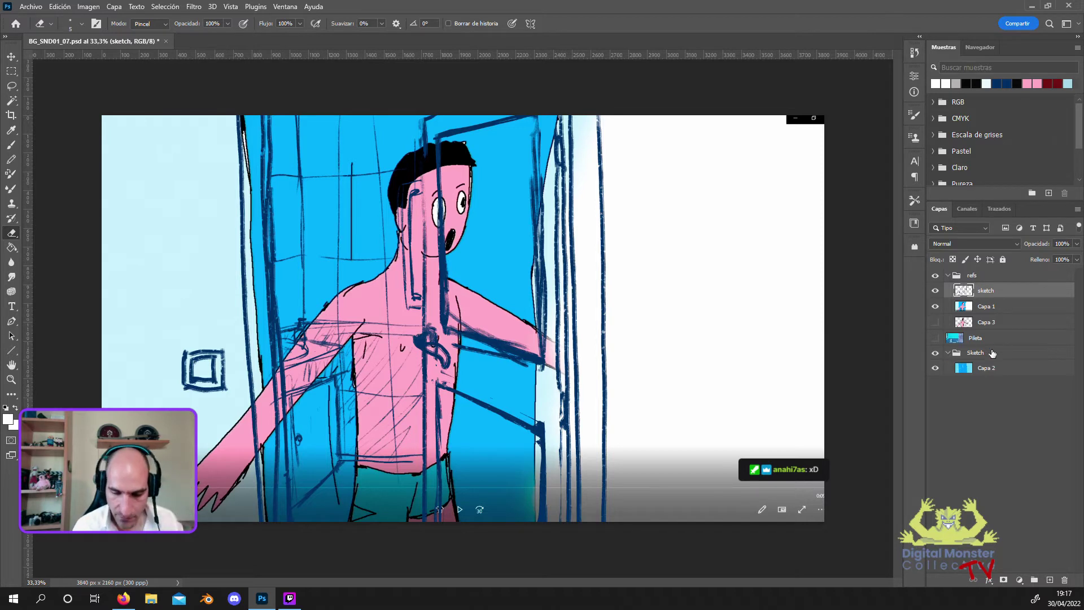
{"action": "left_click", "coordinate": [968, 353]}
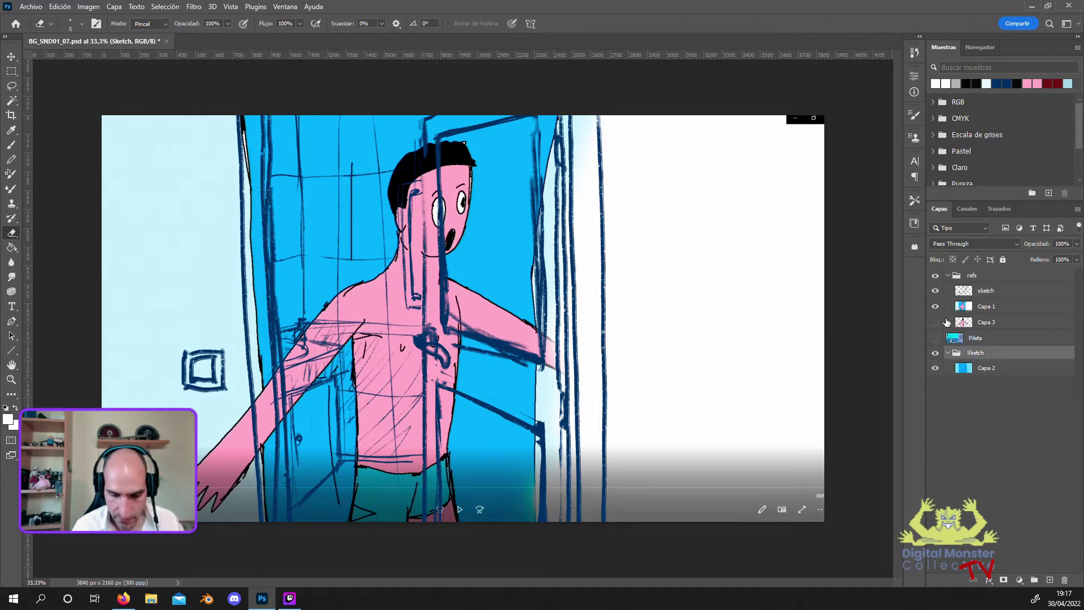
{"action": "left_click_drag", "start_coordinate": [962, 291], "coordinate": [961, 363]}
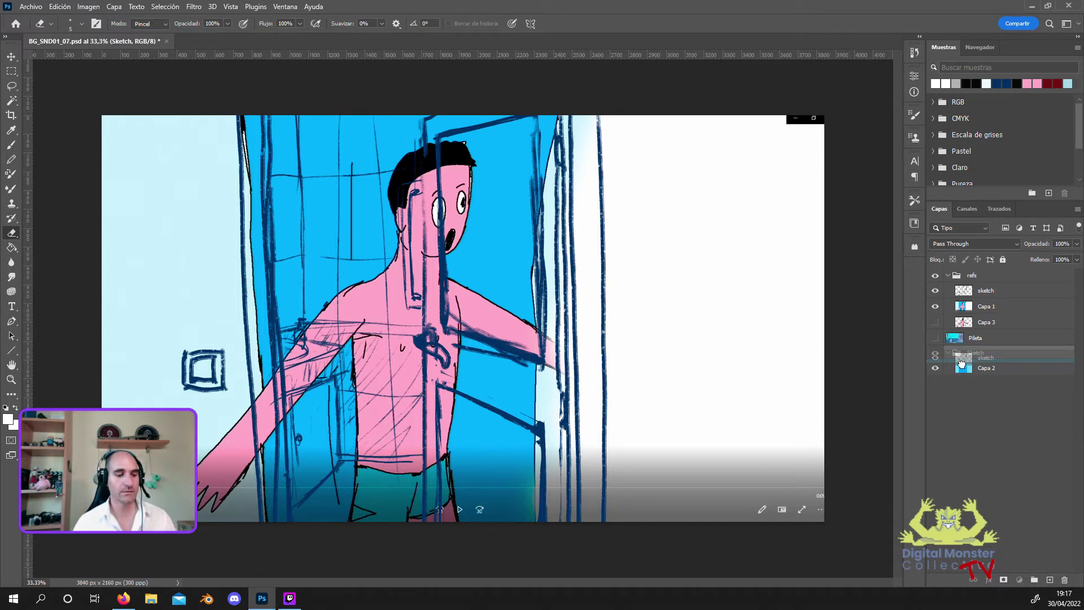
{"action": "left_click_drag", "start_coordinate": [962, 363], "coordinate": [972, 291]}
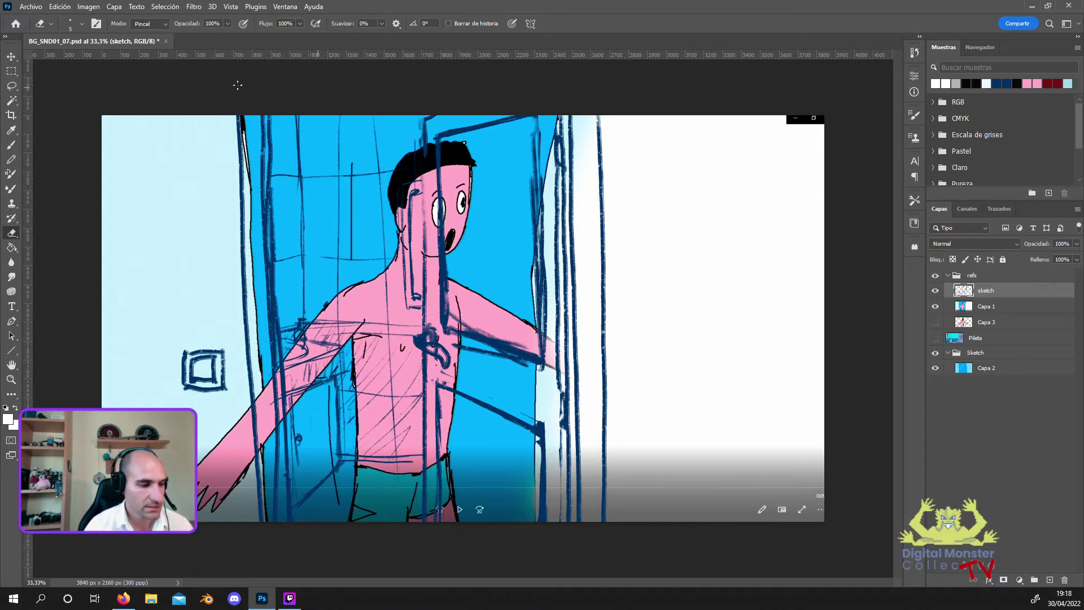
{"action": "left_click", "coordinate": [88, 7]}
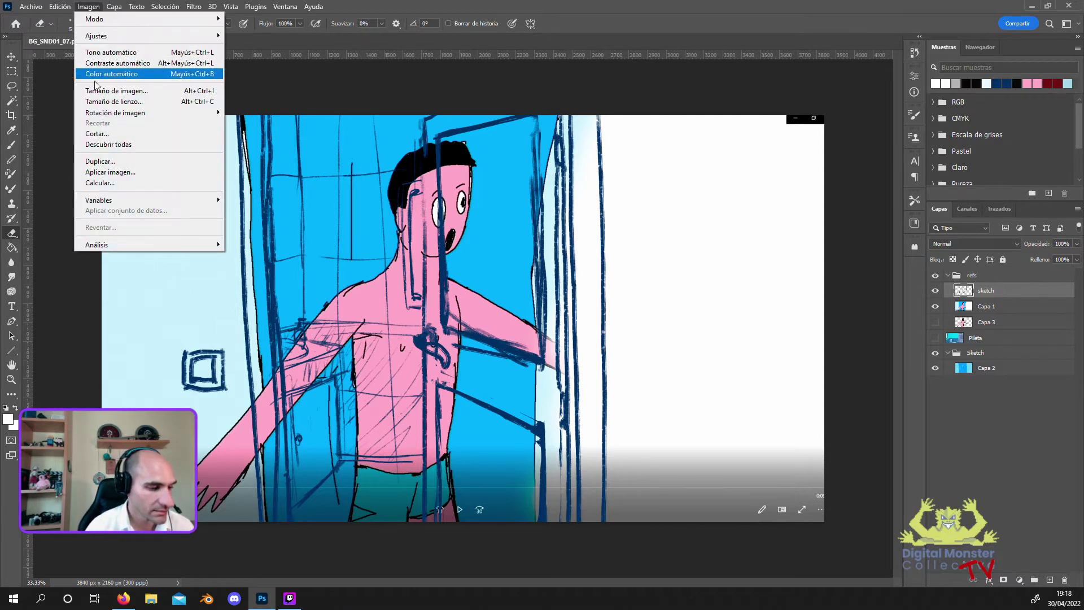
{"action": "key", "text": "Escape"}
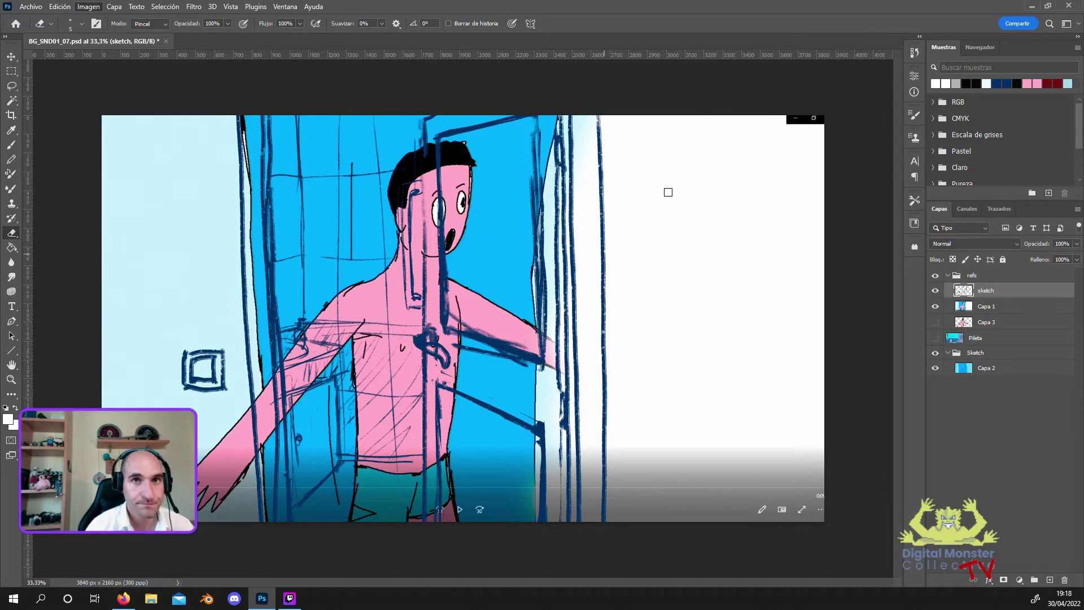
{"action": "key", "text": "h"}
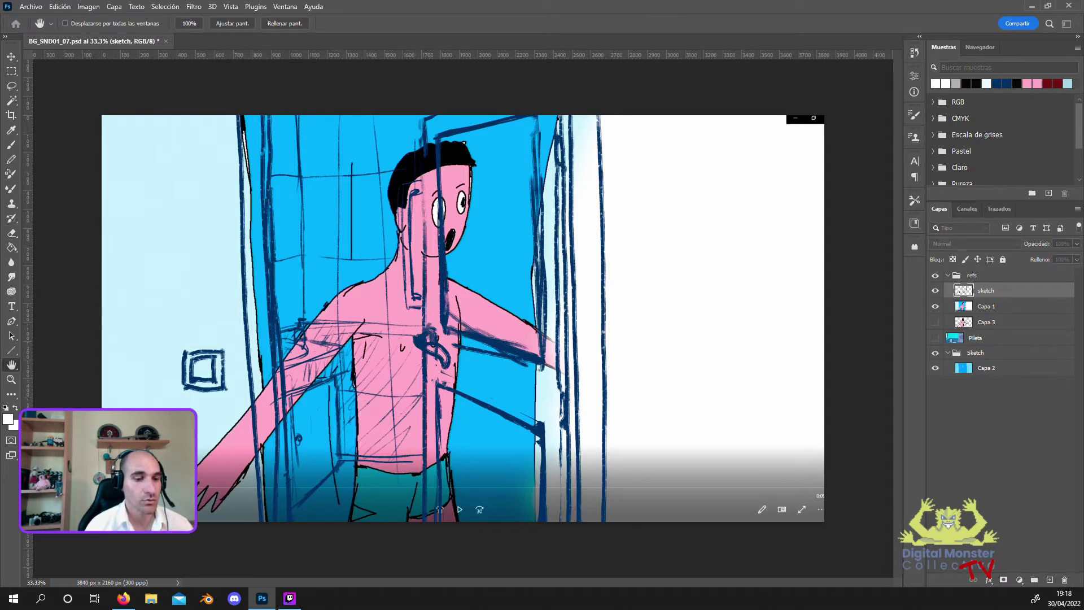
{"action": "key", "text": "ctrl+alt+i"}
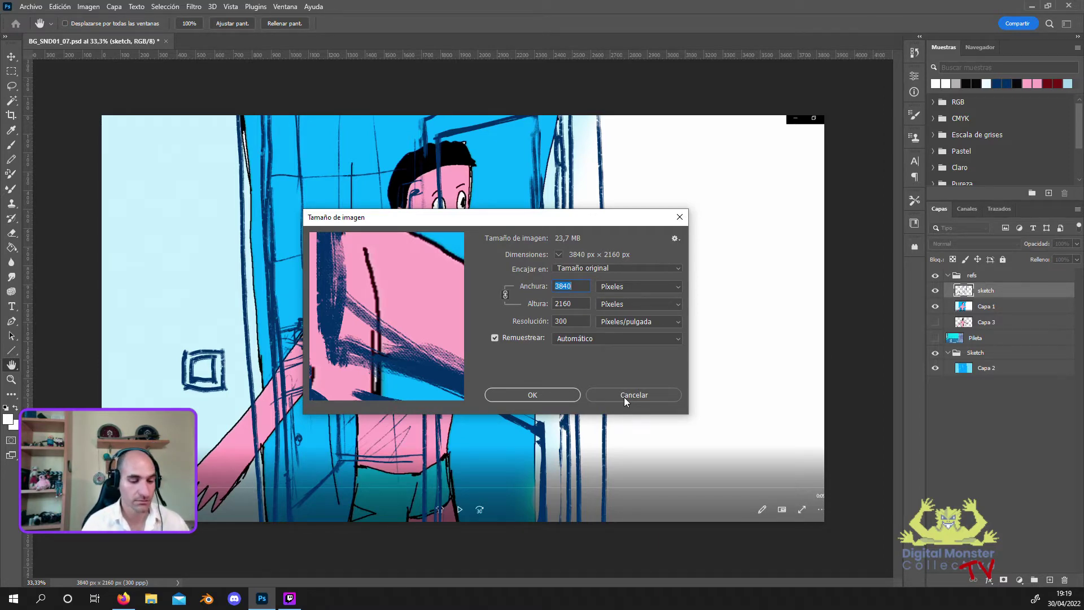
{"action": "left_click", "coordinate": [624, 395]}
{"action": "key", "text": "e"}
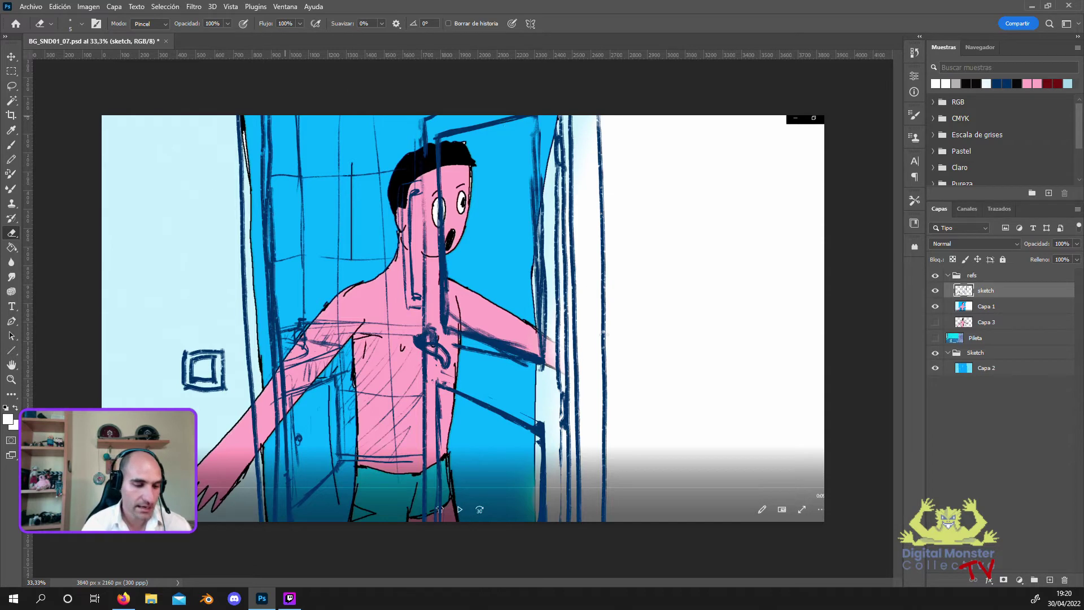
Hide Capa 1, move sketch into the Sketch group above Capa 2, and show Pileta.
{"action": "left_click", "coordinate": [935, 306]}
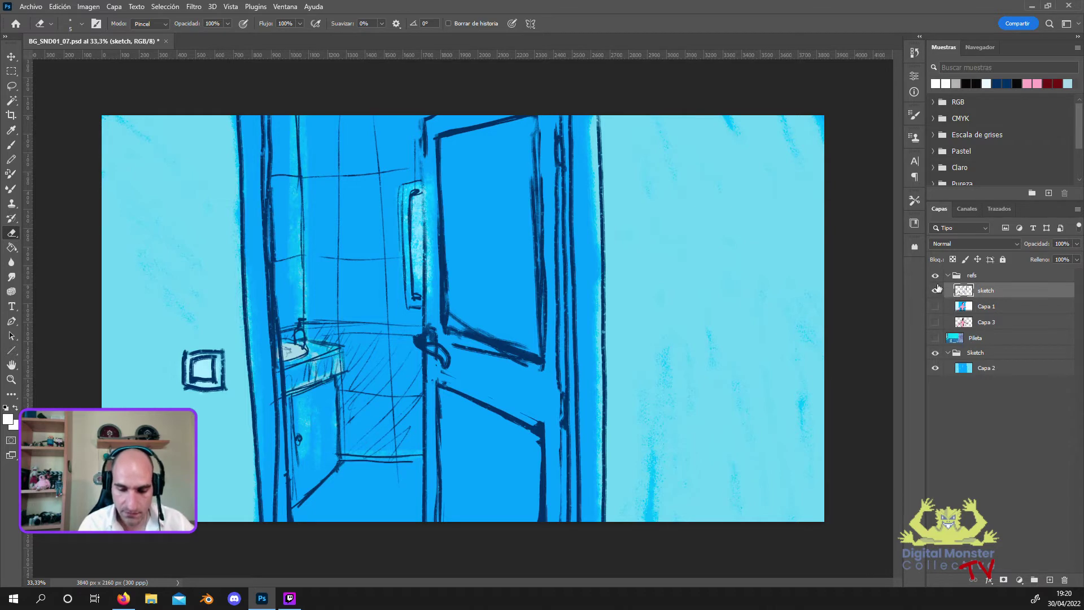
{"action": "left_click_drag", "start_coordinate": [967, 290], "coordinate": [982, 361]}
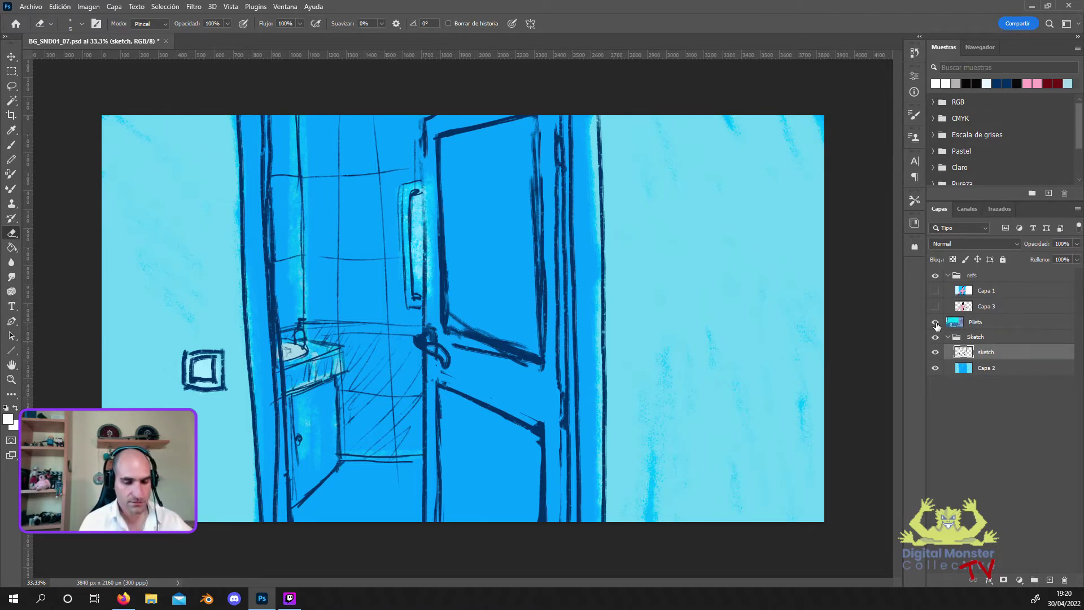
{"action": "left_click", "coordinate": [934, 323]}
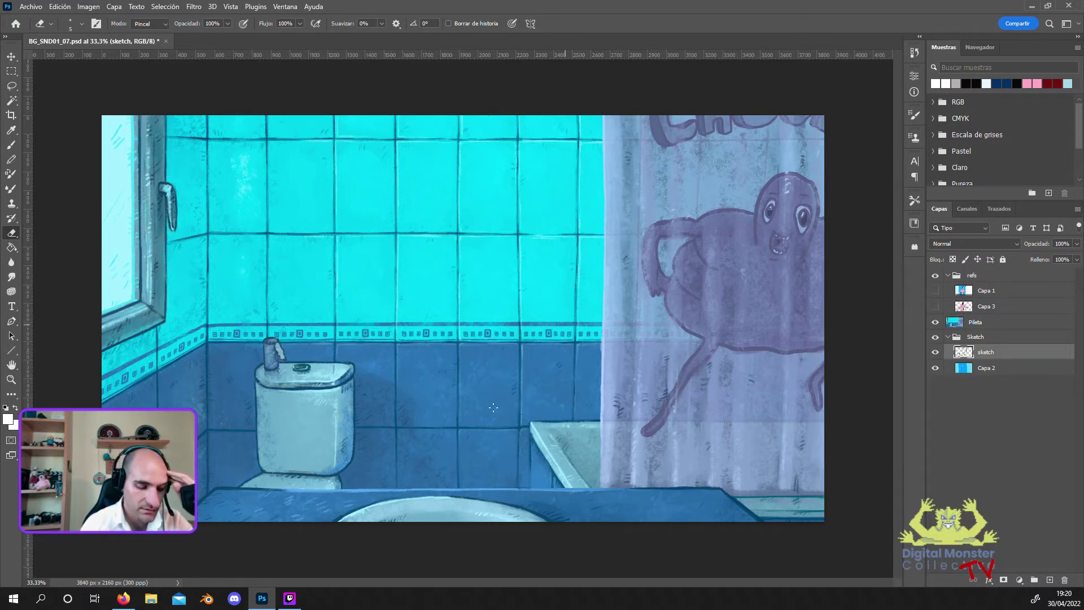
Toggle Pileta to compare with the sketch, then make Capa 2 active with Pileta visible.
{"action": "left_click", "coordinate": [935, 321]}
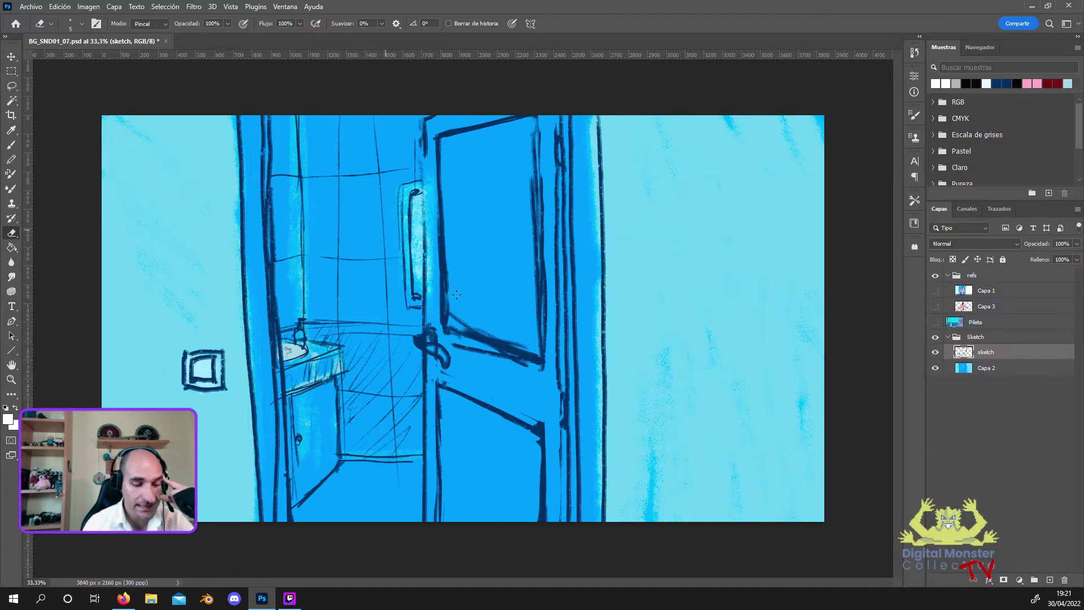
{"action": "left_click", "coordinate": [935, 322]}
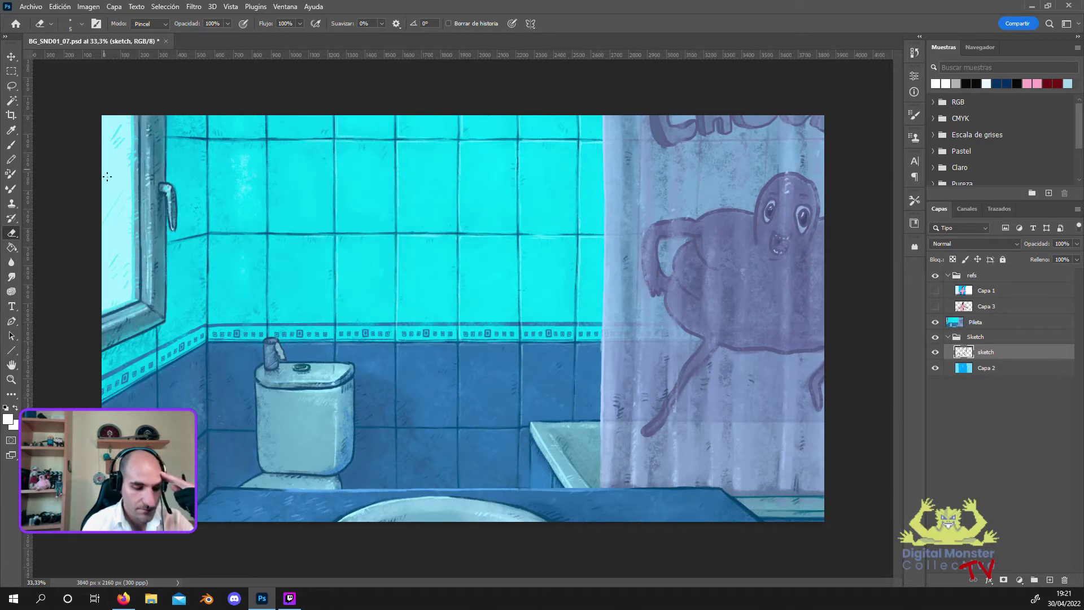
{"action": "left_click", "coordinate": [935, 321]}
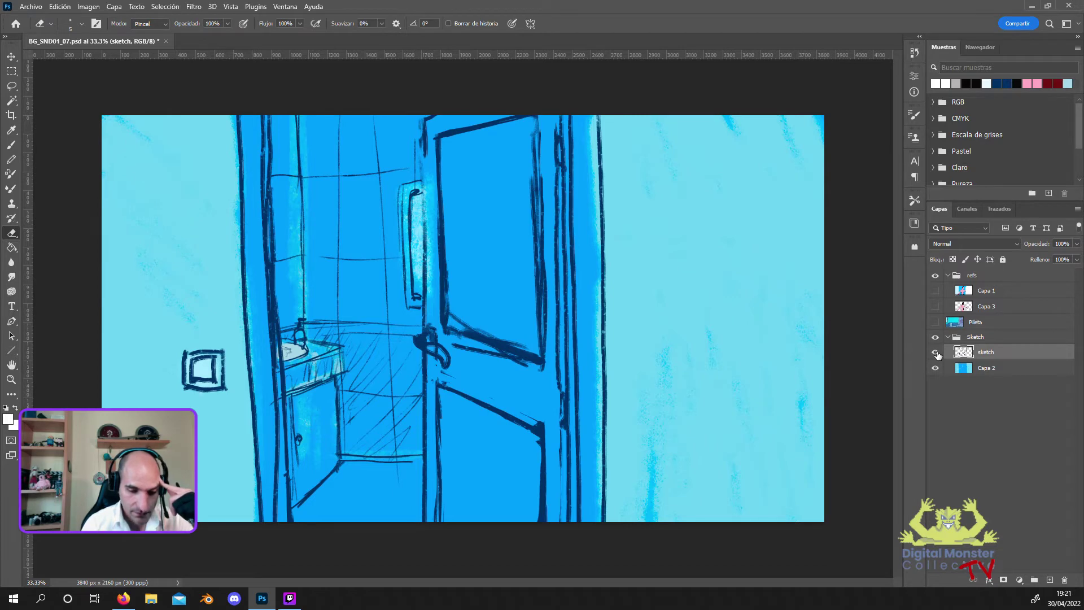
{"action": "left_click", "coordinate": [990, 367]}
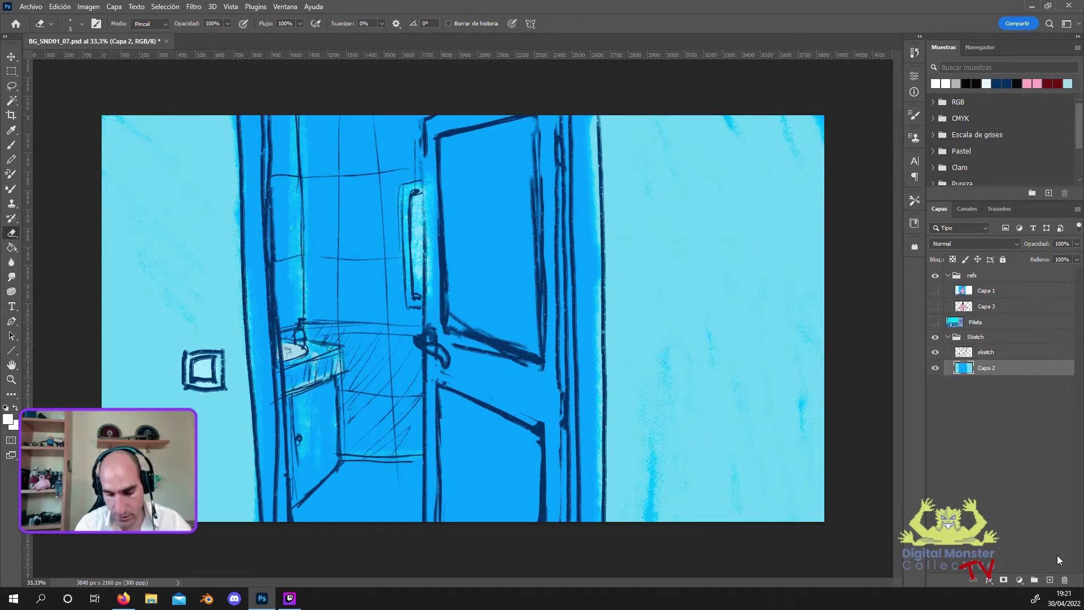
{"action": "left_click", "coordinate": [934, 322]}
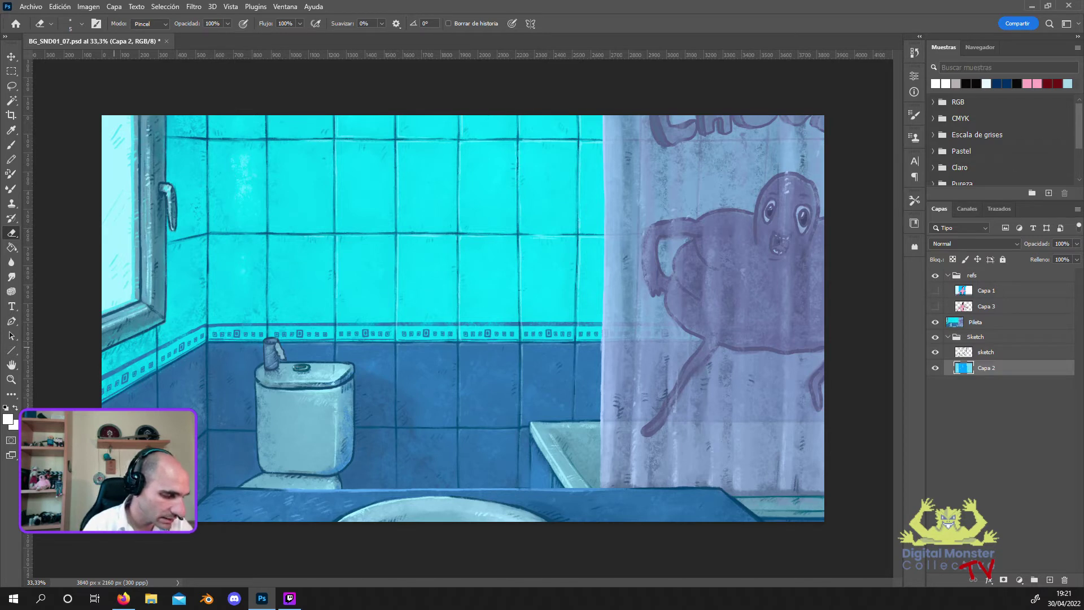
Eyedropper the lower wall tile blue #4971ac from Pileta into the foreground colour.
{"action": "key", "text": "i"}
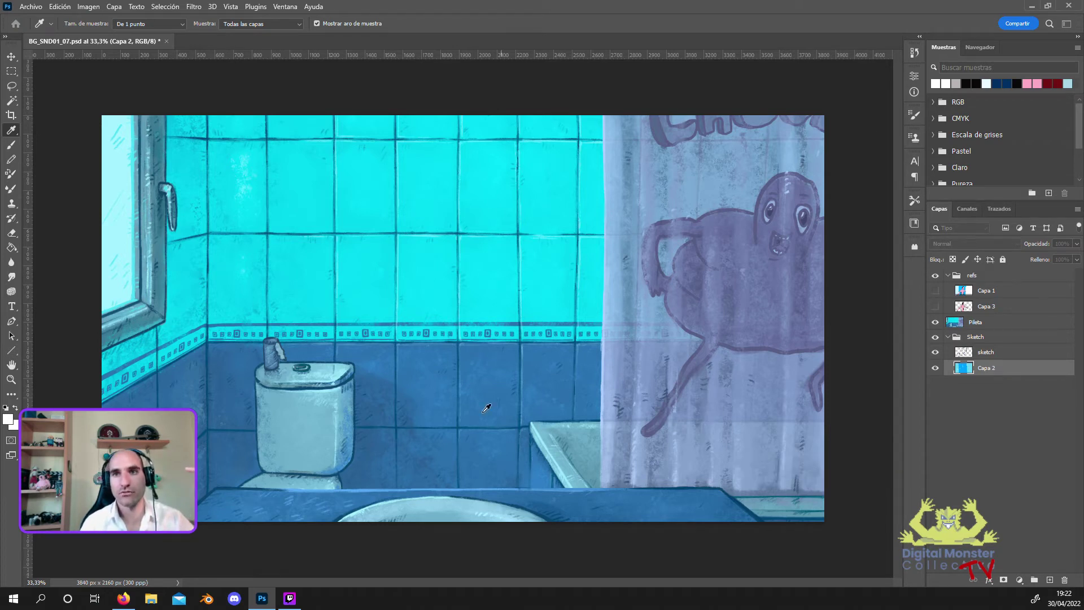
{"action": "left_click", "coordinate": [8, 418]}
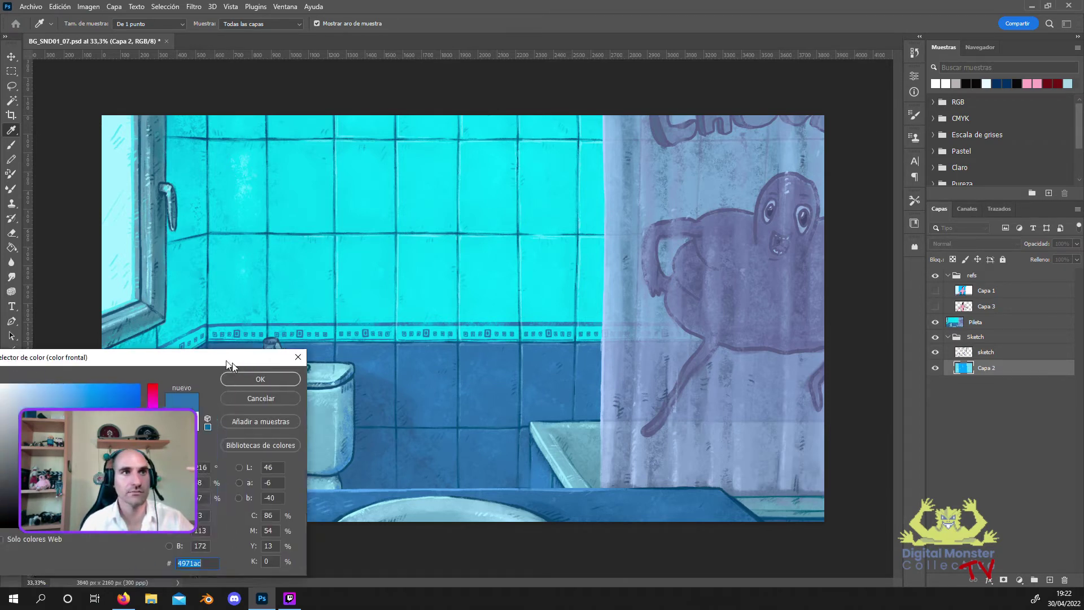
{"action": "left_click_drag", "start_coordinate": [213, 366], "coordinate": [500, 309]}
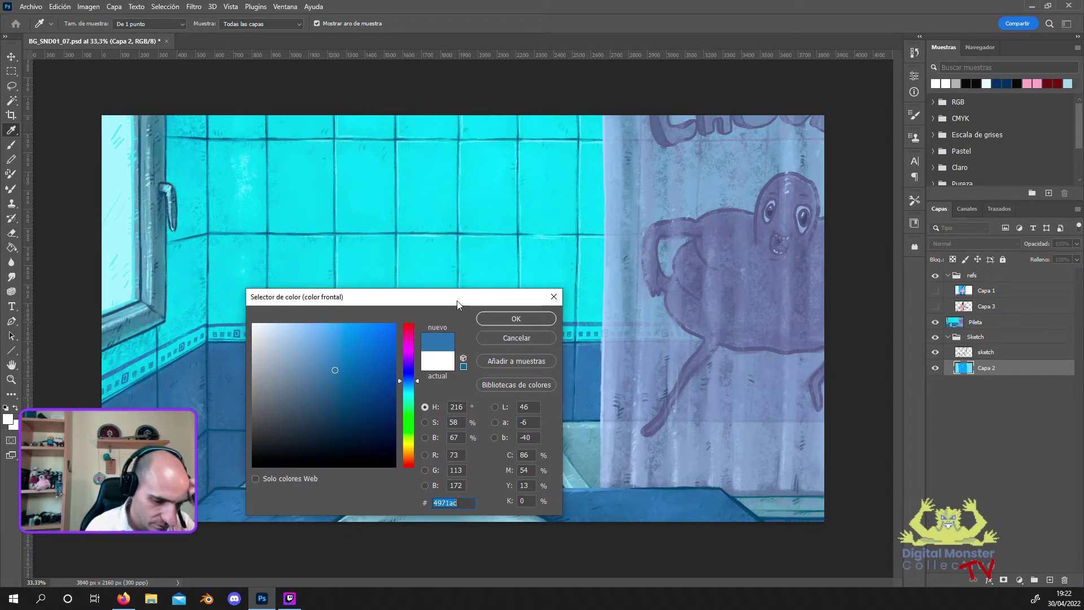
{"action": "left_click_drag", "start_coordinate": [487, 304], "coordinate": [553, 252]}
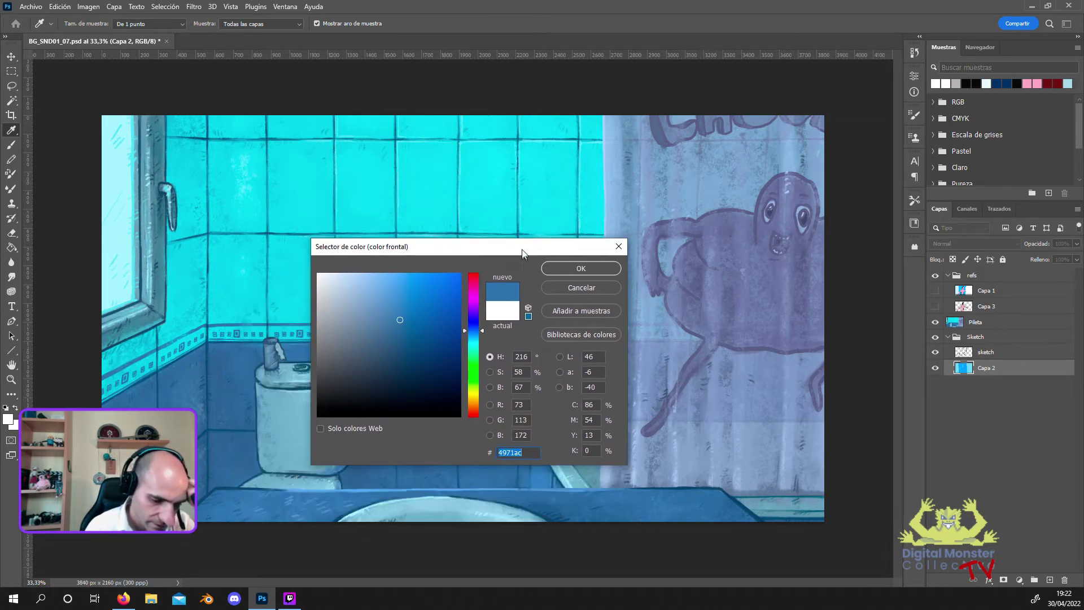
{"action": "left_click", "coordinate": [247, 341]}
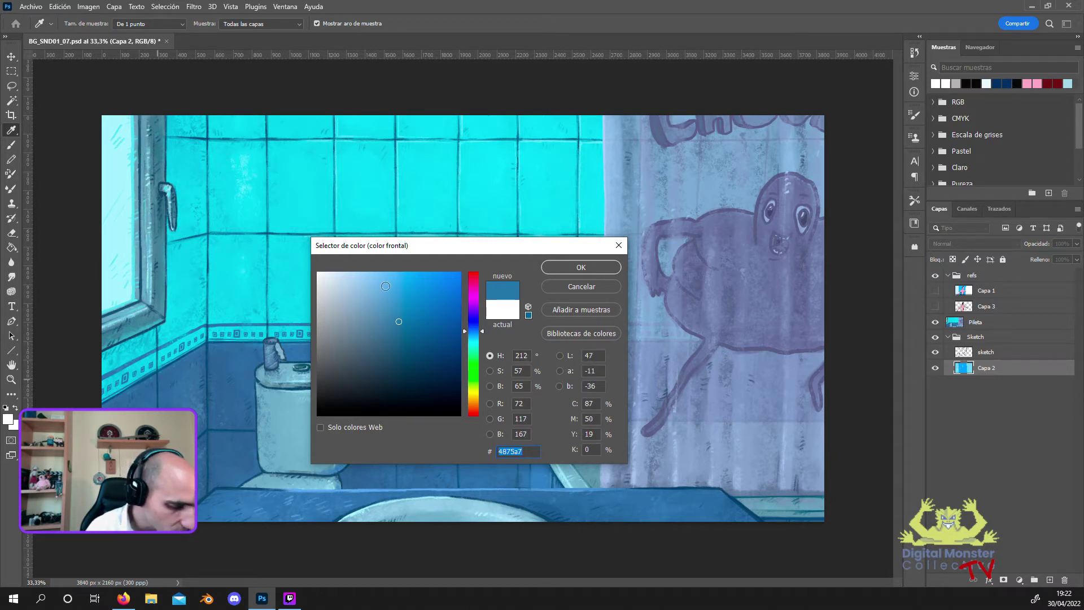
{"action": "left_click_drag", "start_coordinate": [454, 247], "coordinate": [751, 215]}
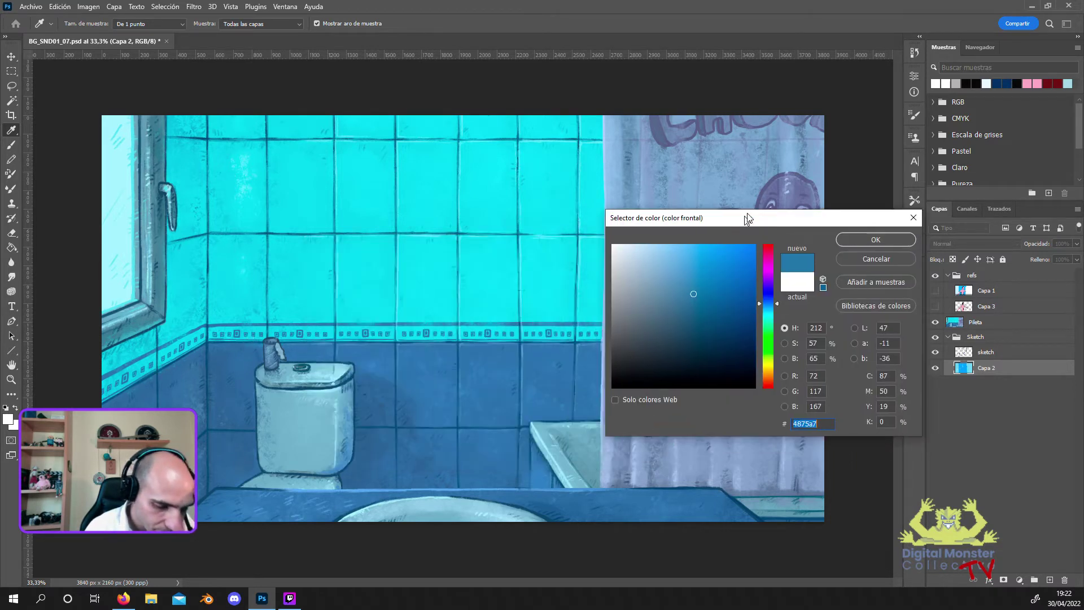
{"action": "left_click", "coordinate": [407, 366]}
{"action": "left_click", "coordinate": [881, 237]}
{"action": "key", "text": "e"}
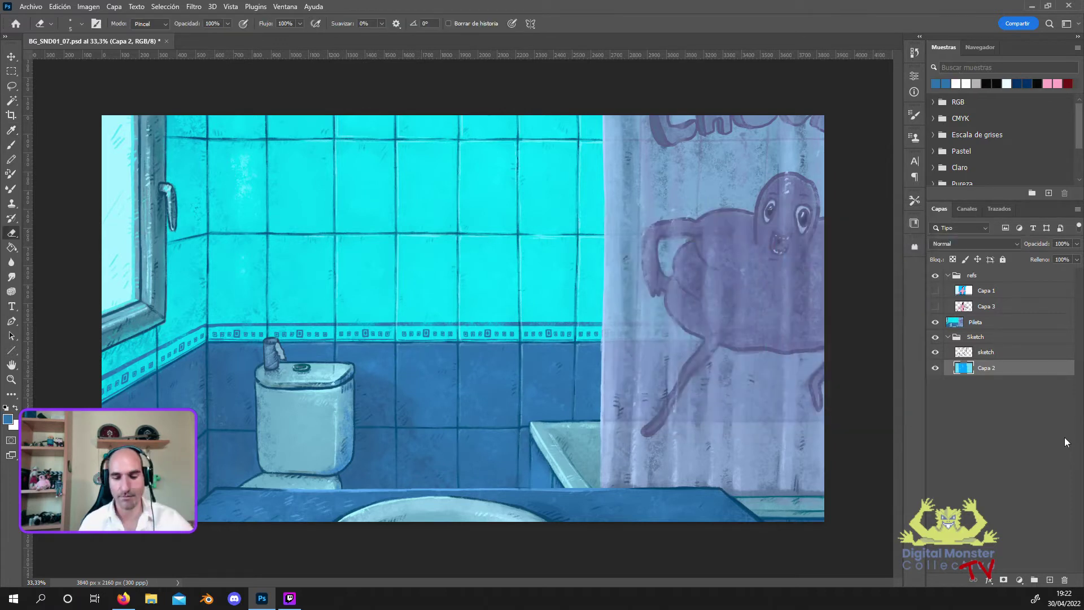
Create a new layer, rename it 'Paleta', and drag it above the refs group.
{"action": "left_click", "coordinate": [1049, 580], "text": "ctrl"}
{"action": "left_click_drag", "start_coordinate": [985, 383], "coordinate": [995, 403]}
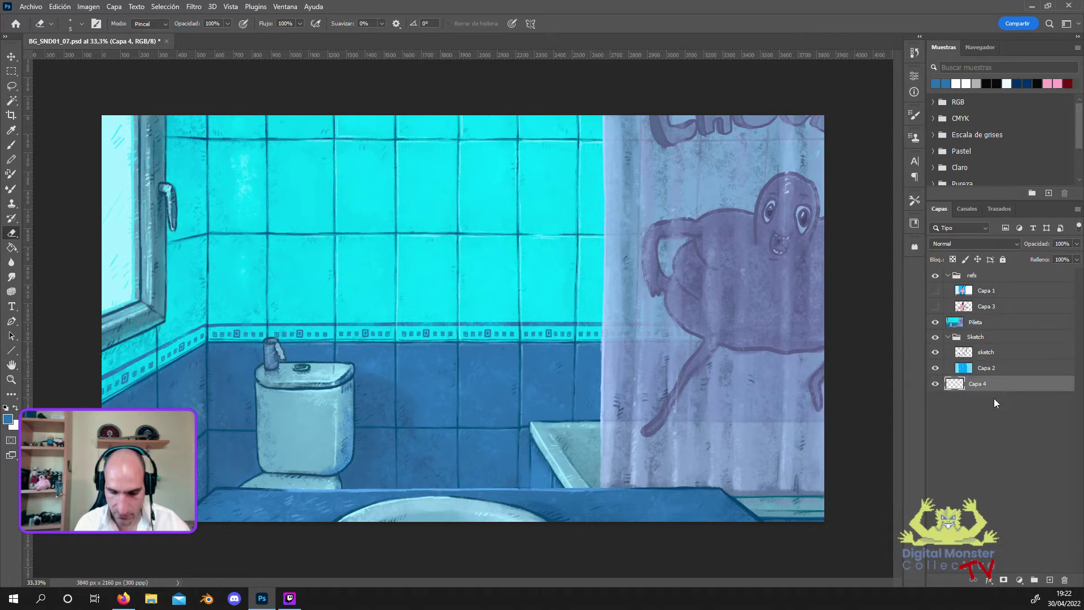
{"action": "double_click", "coordinate": [978, 383]}
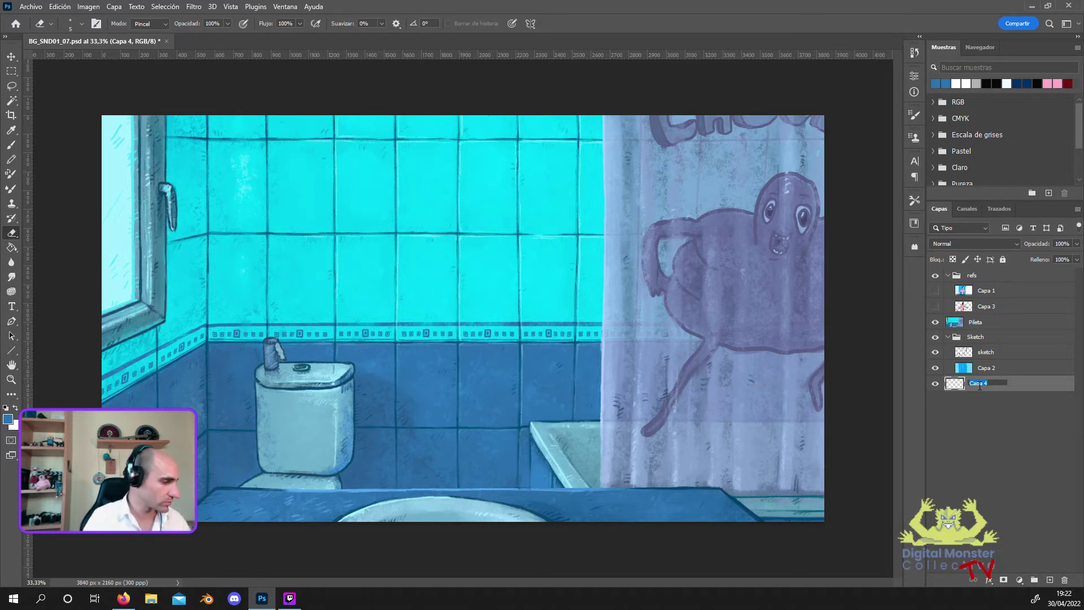
{"action": "type", "text": "Paleta"}
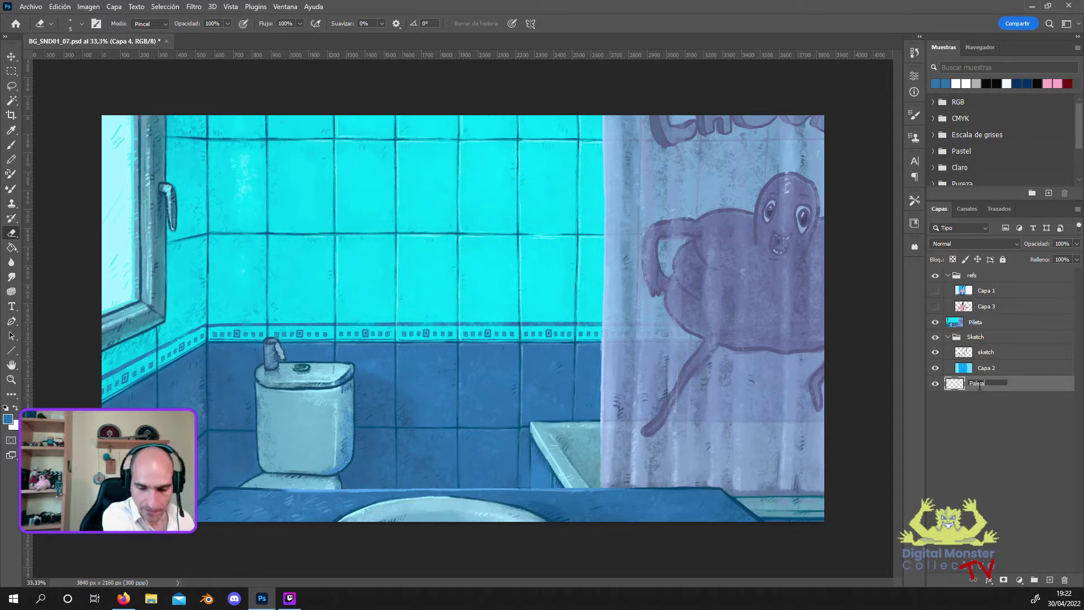
{"action": "key", "text": "Return"}
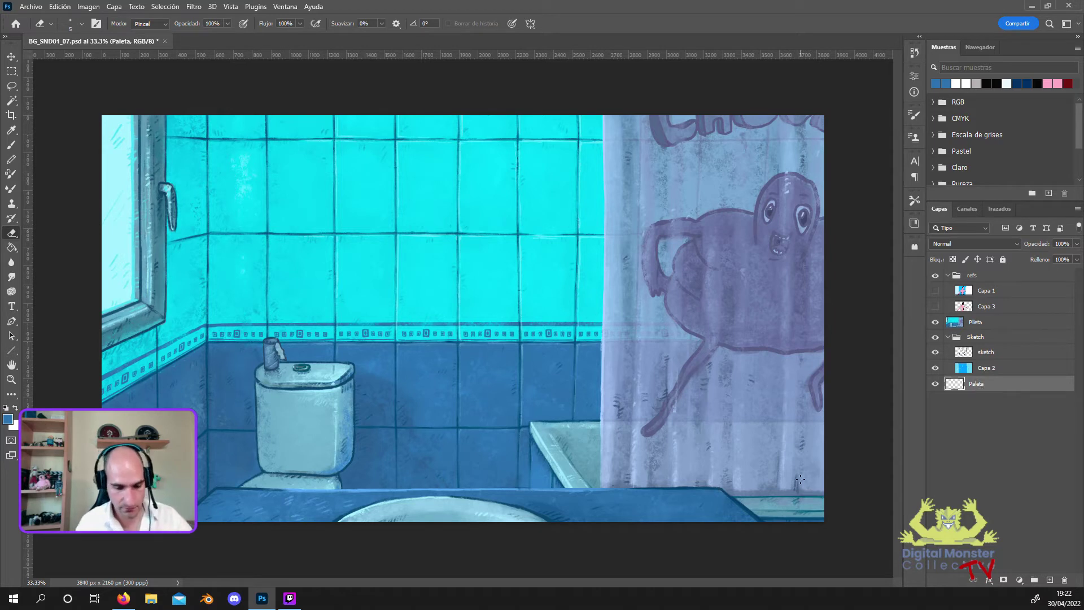
{"action": "left_click_drag", "start_coordinate": [984, 387], "coordinate": [1011, 274]}
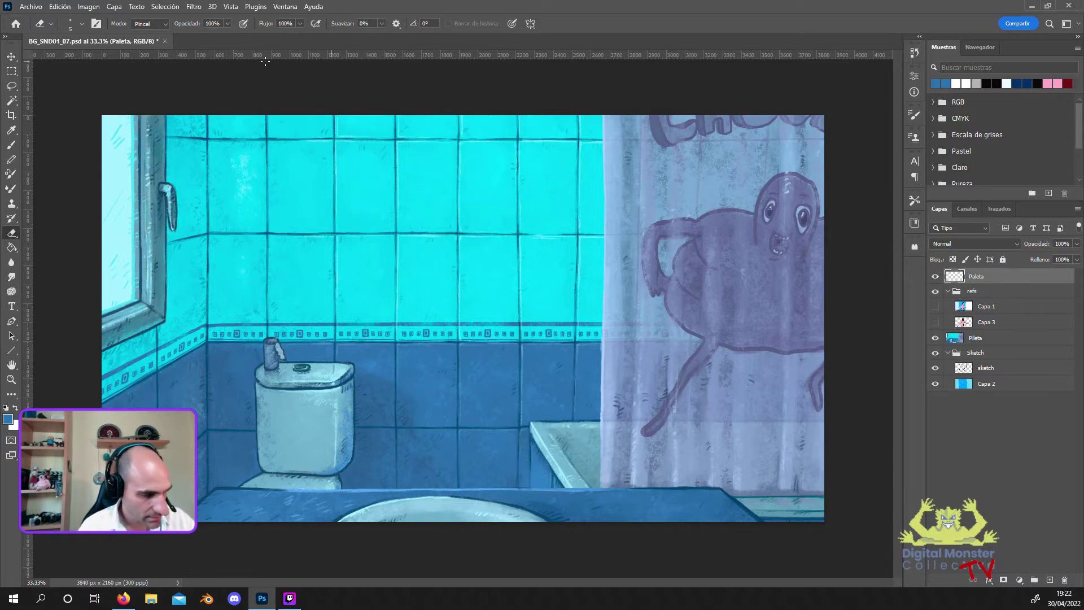
With a 67 px brush, paint a dark blue swatch labelled 'azulejo abajo base'.
{"action": "left_click", "coordinate": [70, 25]}
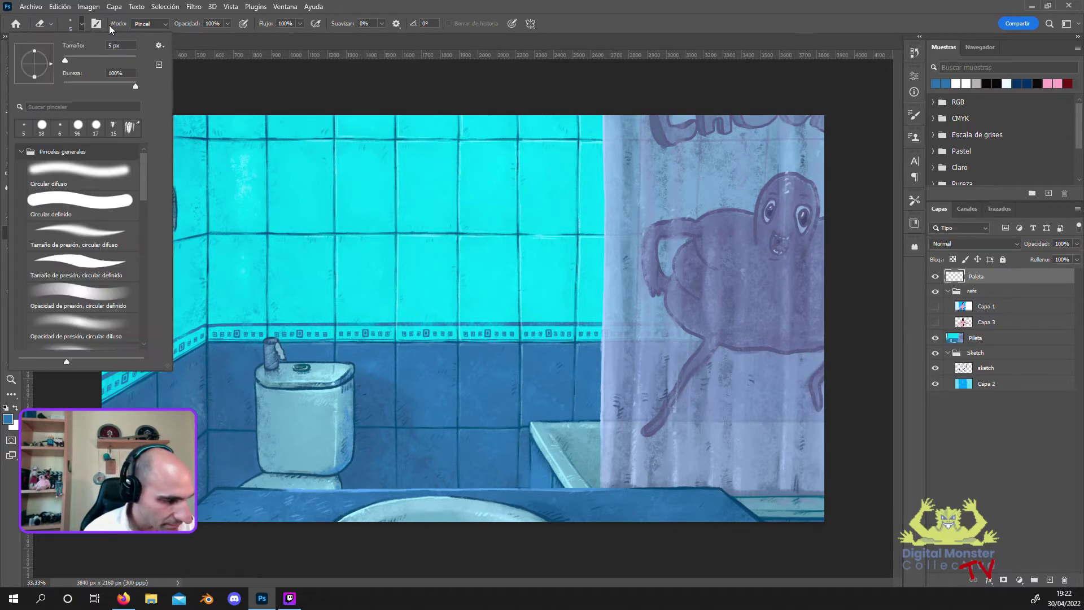
{"action": "left_click", "coordinate": [201, 65]}
{"action": "key", "text": "b"}
{"action": "left_click", "coordinate": [71, 25]}
{"action": "left_click_drag", "start_coordinate": [80, 57], "coordinate": [87, 59]}
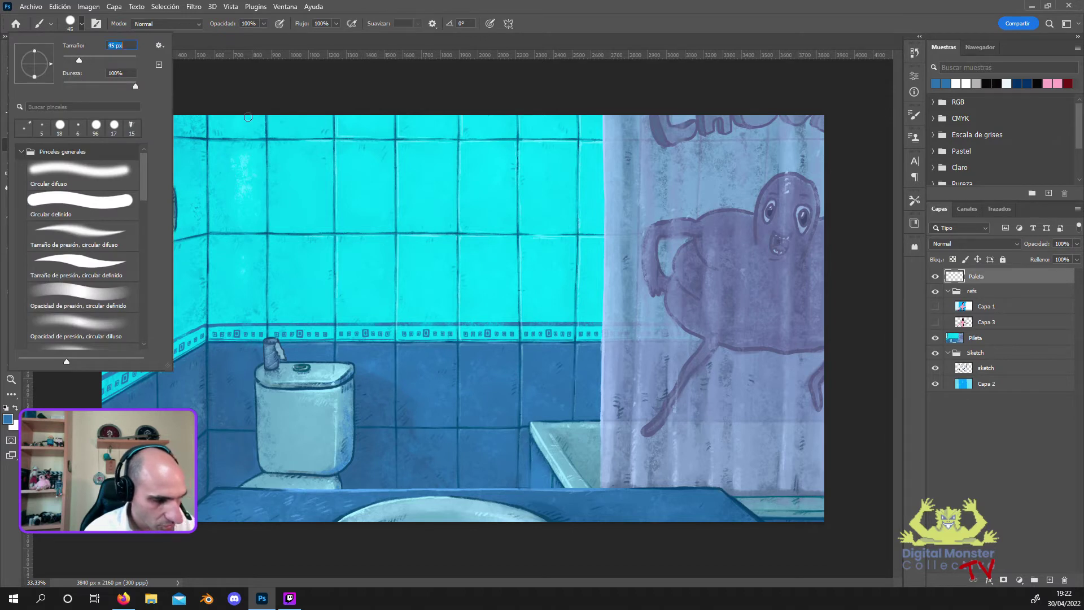
{"action": "left_click", "coordinate": [205, 77]}
{"action": "mouse_move", "coordinate": [557, 194]}
{"action": "left_mouse_down"}
{"action": "mouse_move", "coordinate": [543, 194]}
{"action": "mouse_move", "coordinate": [541, 169]}
{"action": "mouse_move", "coordinate": [608, 175]}
{"action": "mouse_move", "coordinate": [621, 148]}
{"action": "mouse_move", "coordinate": [641, 196]}
{"action": "mouse_move", "coordinate": [652, 165]}
{"action": "mouse_move", "coordinate": [711, 173]}
{"action": "left_mouse_up"}
{"action": "mouse_move", "coordinate": [718, 163]}
{"action": "left_mouse_down"}
{"action": "mouse_move", "coordinate": [714, 190]}
{"action": "mouse_move", "coordinate": [728, 164]}
{"action": "left_mouse_up"}
{"action": "mouse_move", "coordinate": [586, 191]}
{"action": "left_mouse_down"}
{"action": "mouse_move", "coordinate": [594, 206]}
{"action": "mouse_move", "coordinate": [604, 201]}
{"action": "left_mouse_up"}
{"action": "left_click_drag", "start_coordinate": [622, 203], "coordinate": [638, 207]}
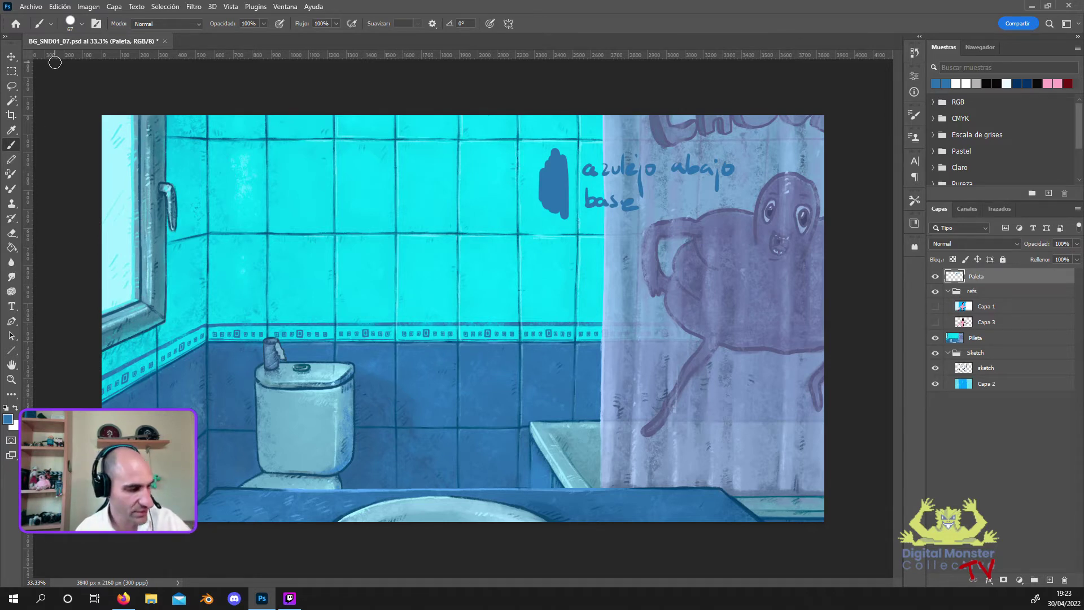
Sample a lighter tile blue and paint a second swatch with ditto marks and 'Luz'.
{"action": "left_click", "coordinate": [8, 419]}
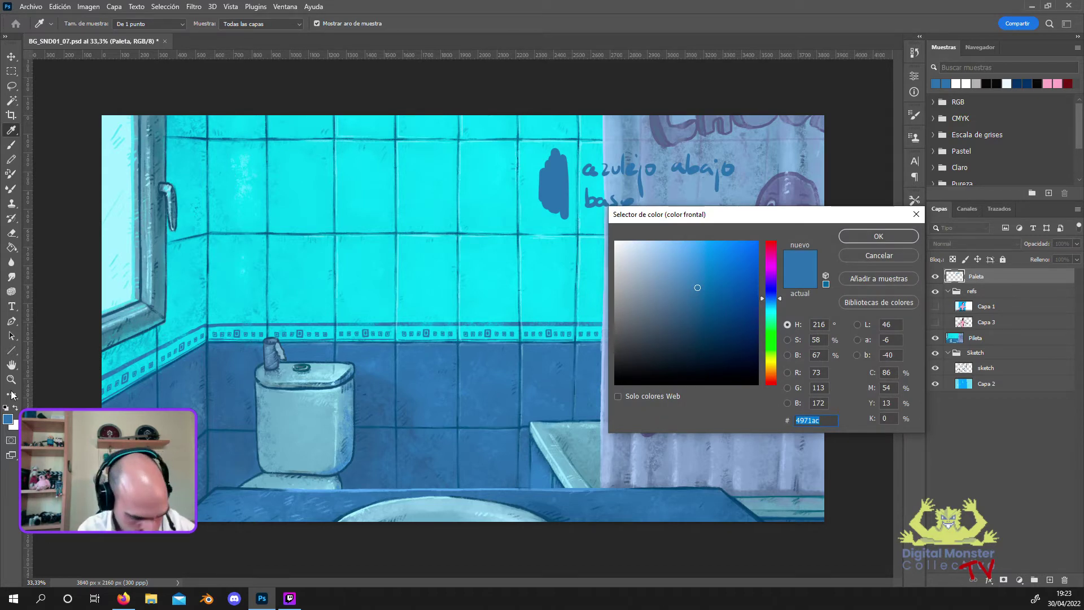
{"action": "left_click", "coordinate": [552, 451]}
{"action": "left_click", "coordinate": [852, 238]}
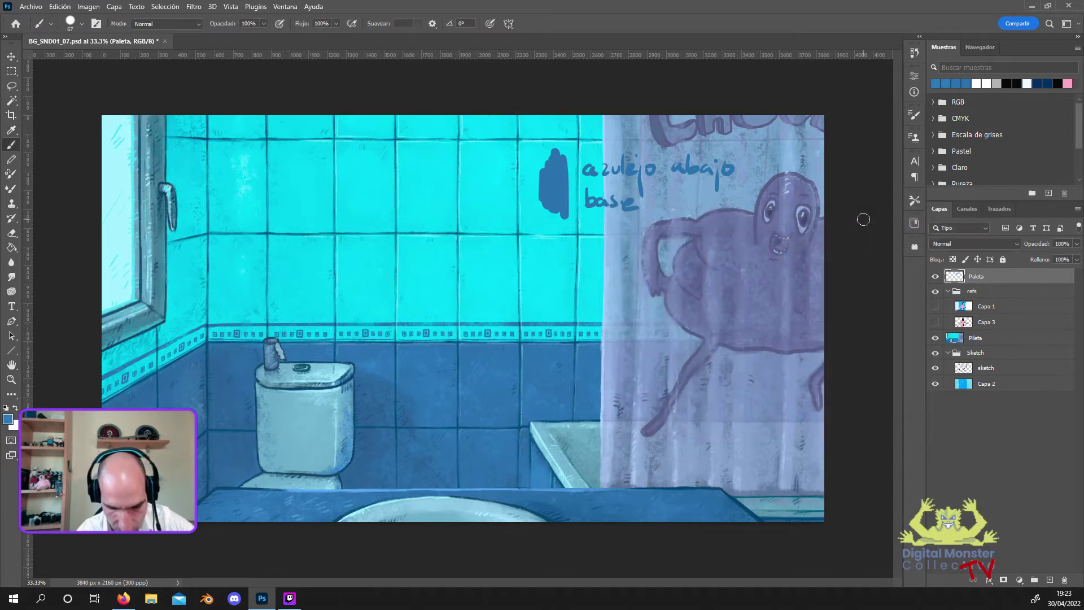
{"action": "mouse_move", "coordinate": [564, 244]}
{"action": "left_mouse_down"}
{"action": "mouse_move", "coordinate": [540, 235]}
{"action": "mouse_move", "coordinate": [540, 270]}
{"action": "left_mouse_up"}
{"action": "left_click_drag", "start_coordinate": [596, 239], "coordinate": [595, 249]}
{"action": "mouse_move", "coordinate": [603, 238]}
{"action": "left_mouse_down"}
{"action": "mouse_move", "coordinate": [602, 248]}
{"action": "mouse_move", "coordinate": [653, 263]}
{"action": "left_mouse_up"}
{"action": "left_click_drag", "start_coordinate": [658, 248], "coordinate": [688, 261]}
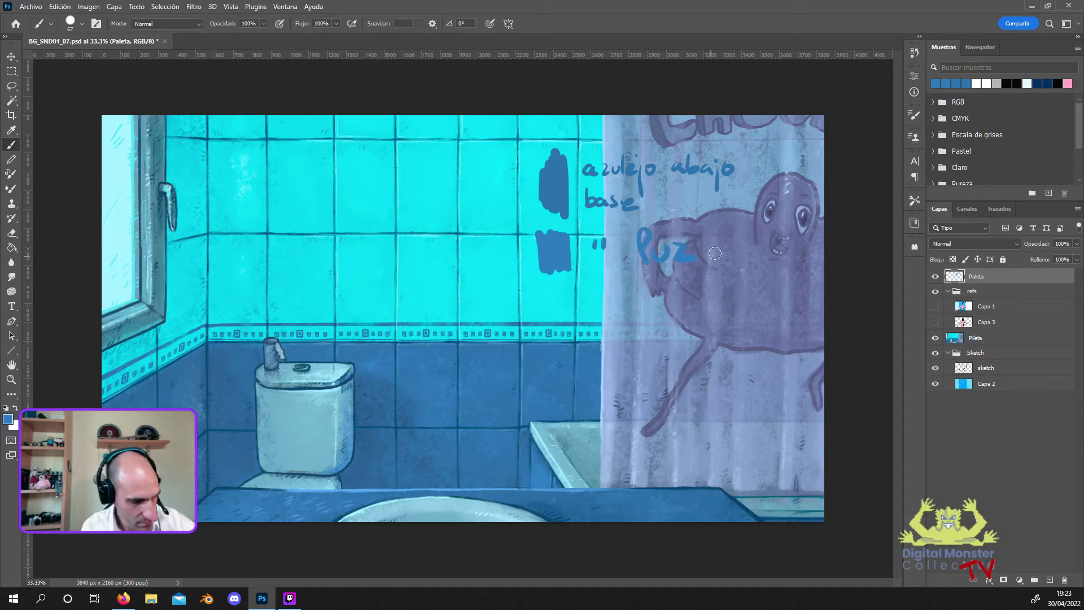
{"action": "left_click", "coordinate": [8, 418]}
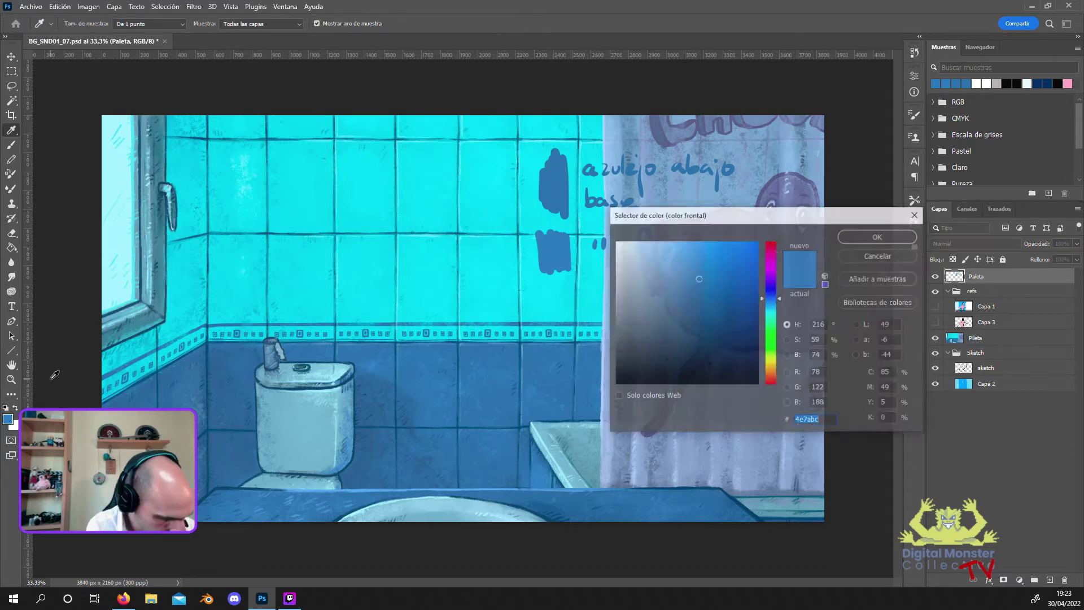
Sample a deeper tile blue and paint a third swatch labelled with ditto marks and 'sombra.'.
{"action": "left_click", "coordinate": [215, 353]}
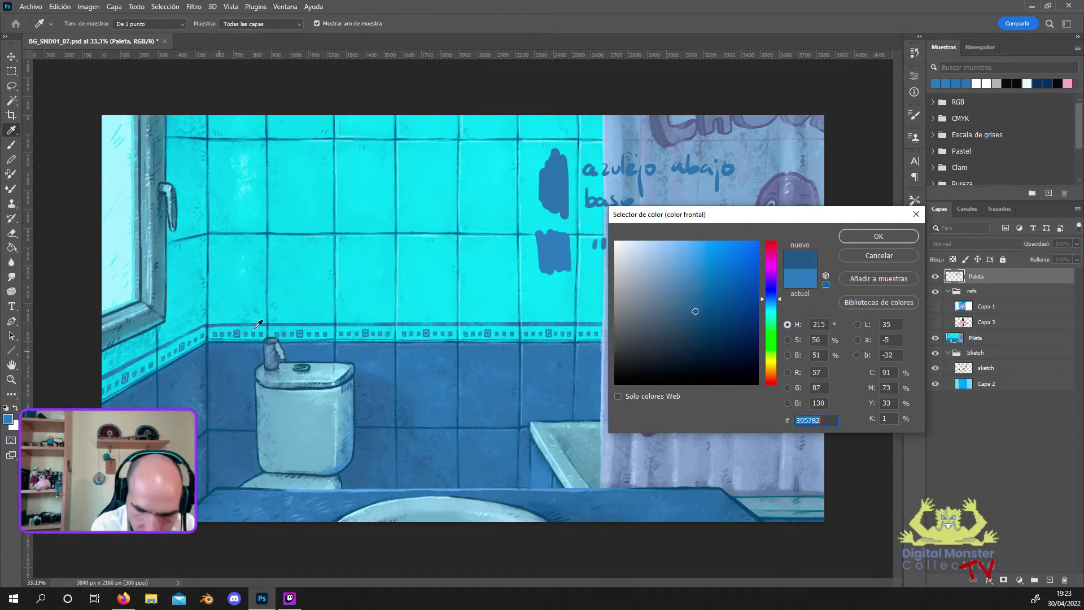
{"action": "key", "text": "Return"}
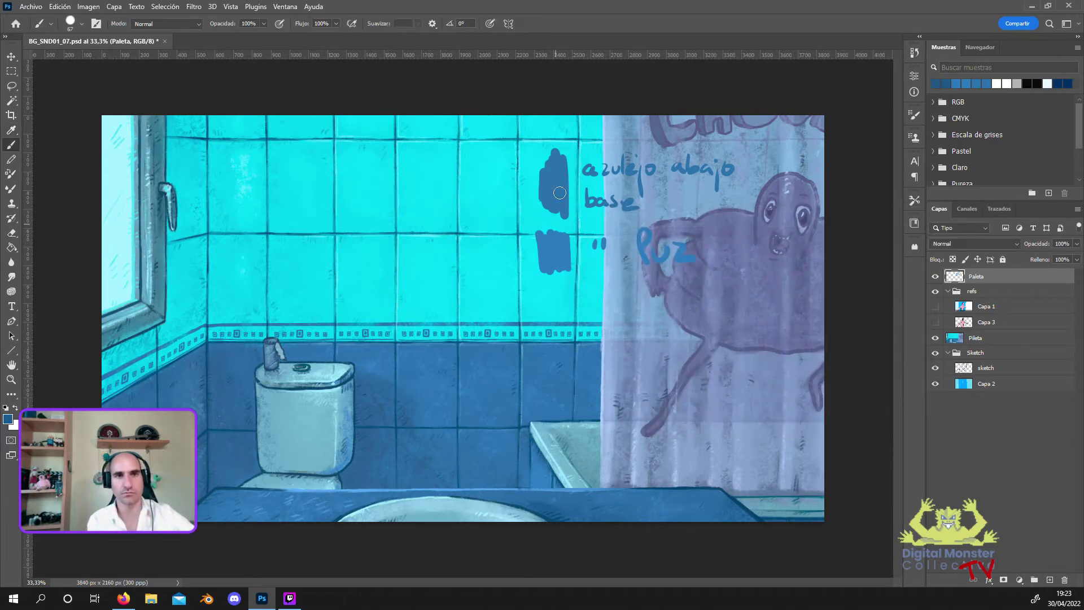
{"action": "left_click_drag", "start_coordinate": [565, 305], "coordinate": [552, 303]}
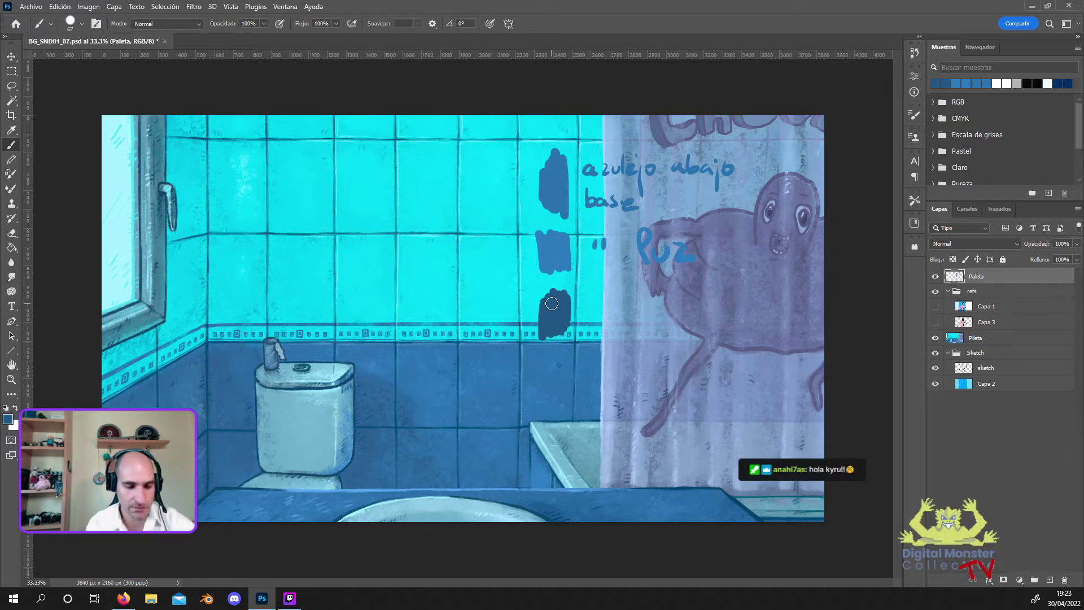
{"action": "left_click_drag", "start_coordinate": [589, 303], "coordinate": [588, 316]}
{"action": "left_click_drag", "start_coordinate": [597, 303], "coordinate": [596, 316]}
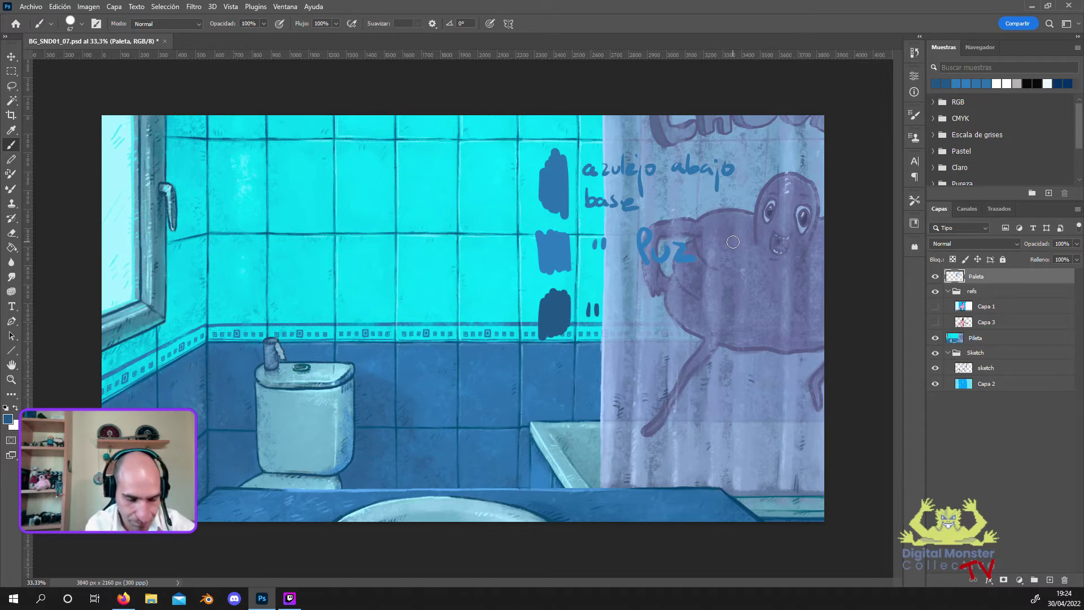
{"action": "mouse_move", "coordinate": [637, 294]}
{"action": "left_mouse_down"}
{"action": "mouse_move", "coordinate": [624, 318]}
{"action": "mouse_move", "coordinate": [667, 307]}
{"action": "mouse_move", "coordinate": [746, 316]}
{"action": "left_mouse_up"}
{"action": "left_click", "coordinate": [756, 317]}
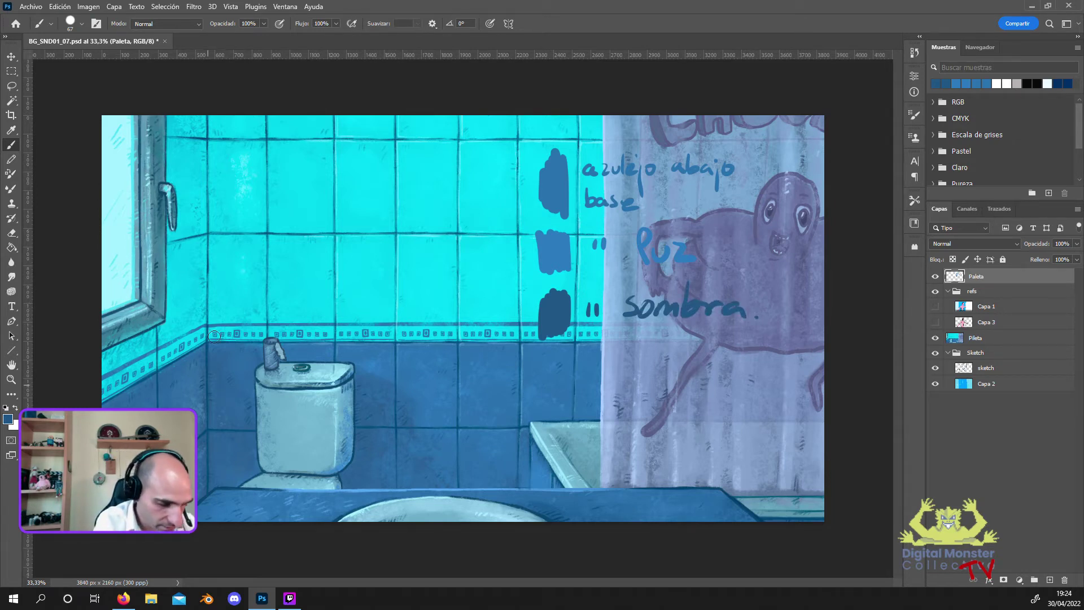
{"action": "left_click", "coordinate": [8, 418]}
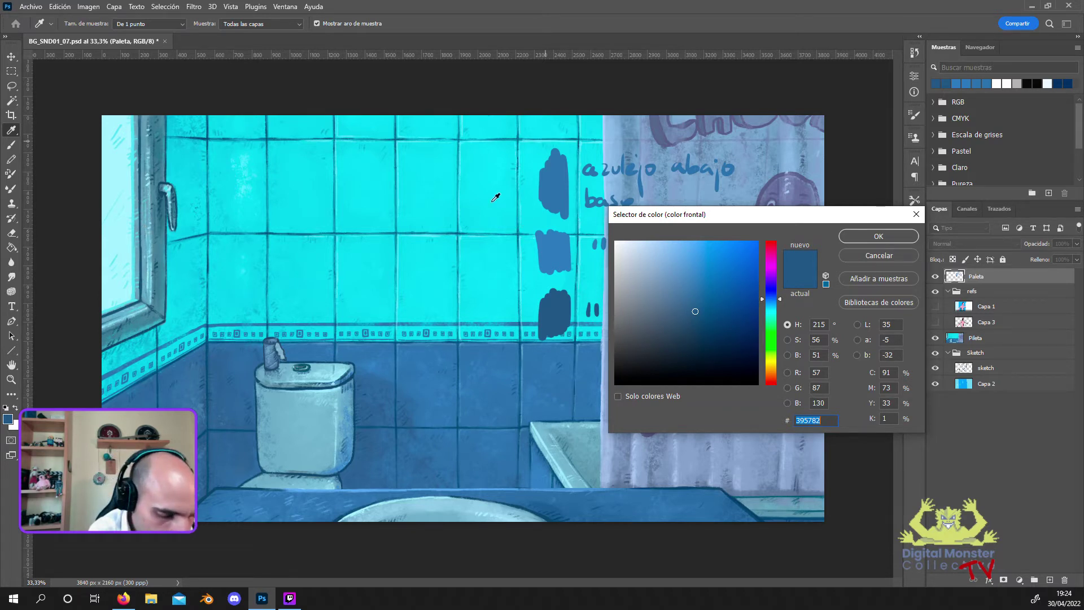
Sample upper-tile cyan and paint a swatch below the blues labelled 'azulejo arriba.'.
{"action": "left_click", "coordinate": [390, 238]}
{"action": "left_click", "coordinate": [848, 237]}
{"action": "key", "text": "b"}
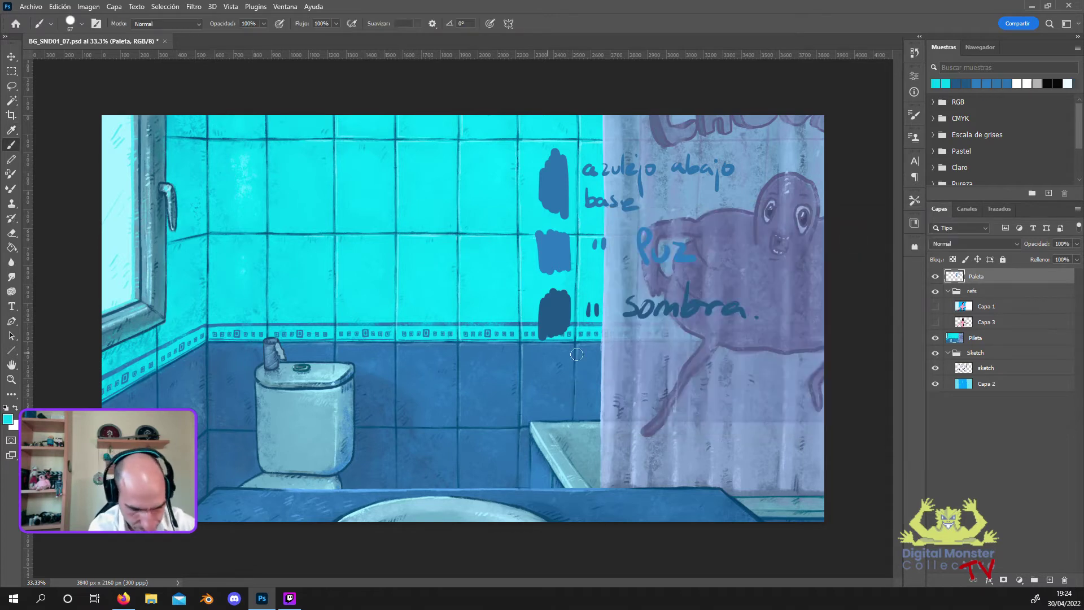
{"action": "mouse_move", "coordinate": [536, 366]}
{"action": "left_mouse_down"}
{"action": "mouse_move", "coordinate": [593, 379]}
{"action": "mouse_move", "coordinate": [664, 366]}
{"action": "mouse_move", "coordinate": [654, 398]}
{"action": "left_mouse_up"}
{"action": "left_click_drag", "start_coordinate": [675, 366], "coordinate": [755, 385]}
{"action": "mouse_move", "coordinate": [761, 349]}
{"action": "left_mouse_down"}
{"action": "mouse_move", "coordinate": [771, 384]}
{"action": "mouse_move", "coordinate": [789, 382]}
{"action": "left_mouse_up"}
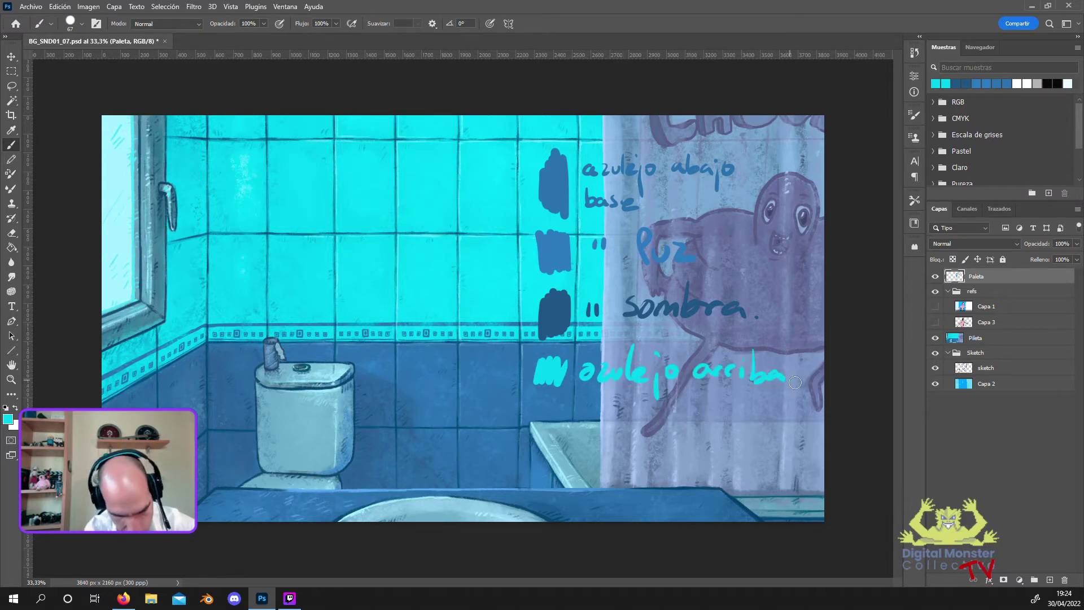
{"action": "left_click", "coordinate": [8, 418]}
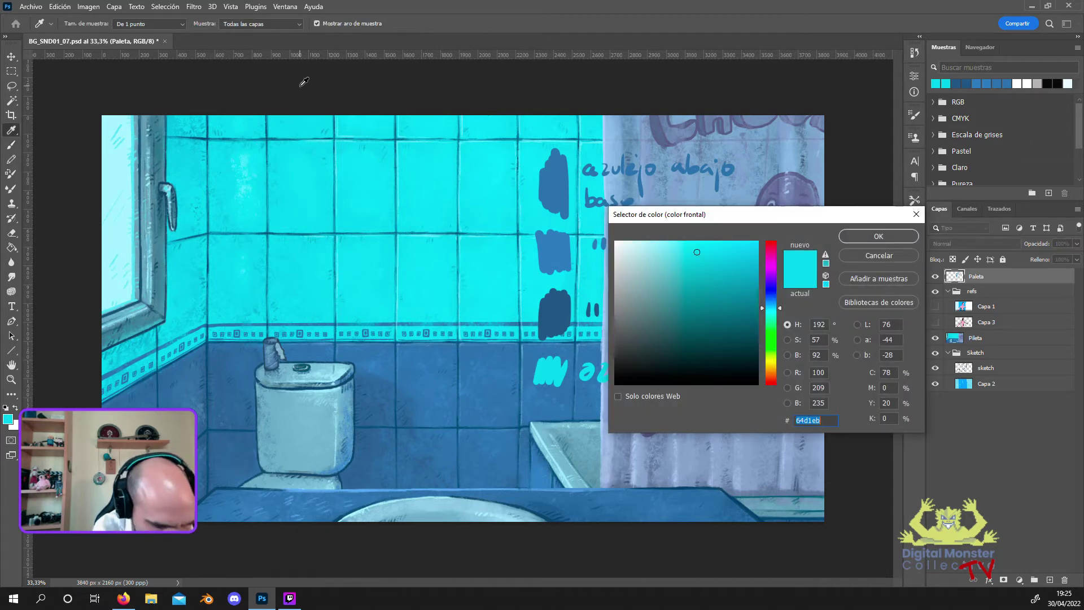
Paint a lighter cyan swatch labelled with a ditto mark and 'lz'.
{"action": "left_click", "coordinate": [477, 146]}
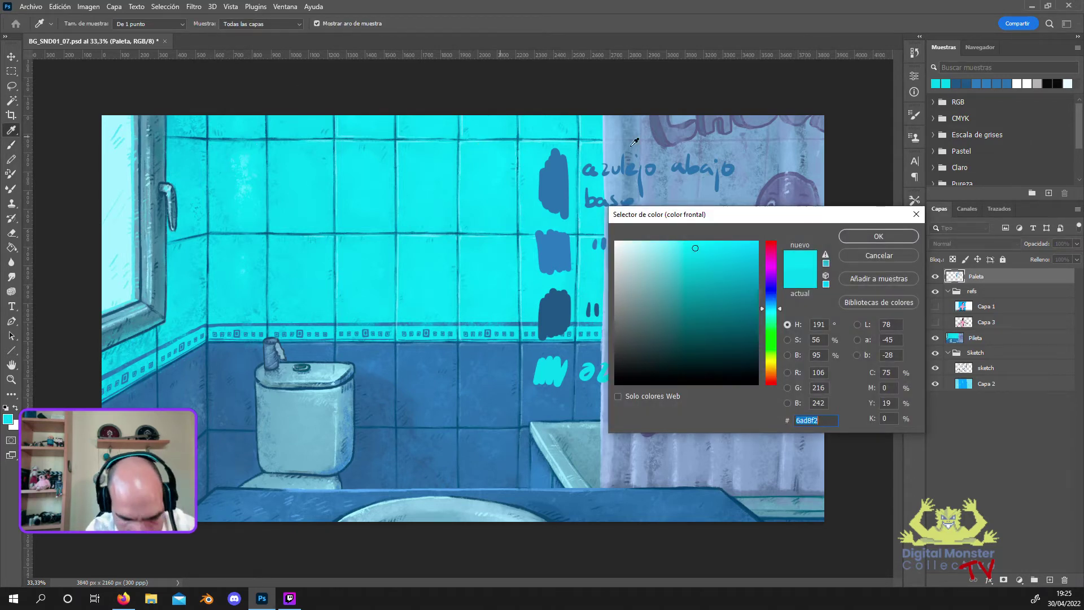
{"action": "left_click", "coordinate": [851, 239]}
{"action": "mouse_move", "coordinate": [559, 404]}
{"action": "left_mouse_down"}
{"action": "mouse_move", "coordinate": [533, 426]}
{"action": "mouse_move", "coordinate": [583, 421]}
{"action": "left_mouse_up"}
{"action": "left_click_drag", "start_coordinate": [589, 411], "coordinate": [659, 415]}
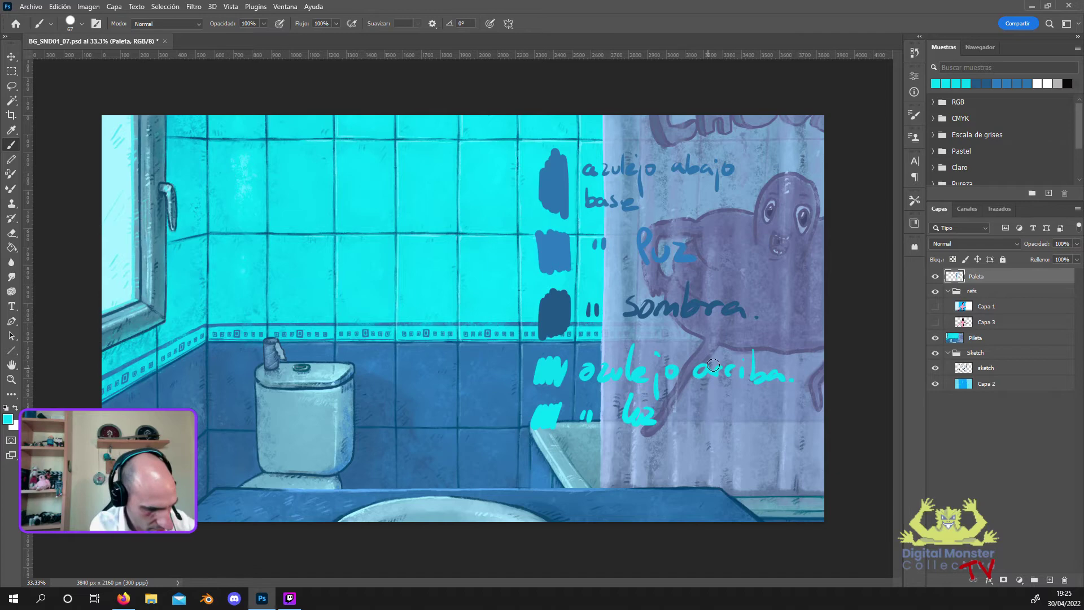
Sample a shadow cyan and paint a swatch labelled with ditto marks and 'sombra.'.
{"action": "left_click", "coordinate": [8, 419]}
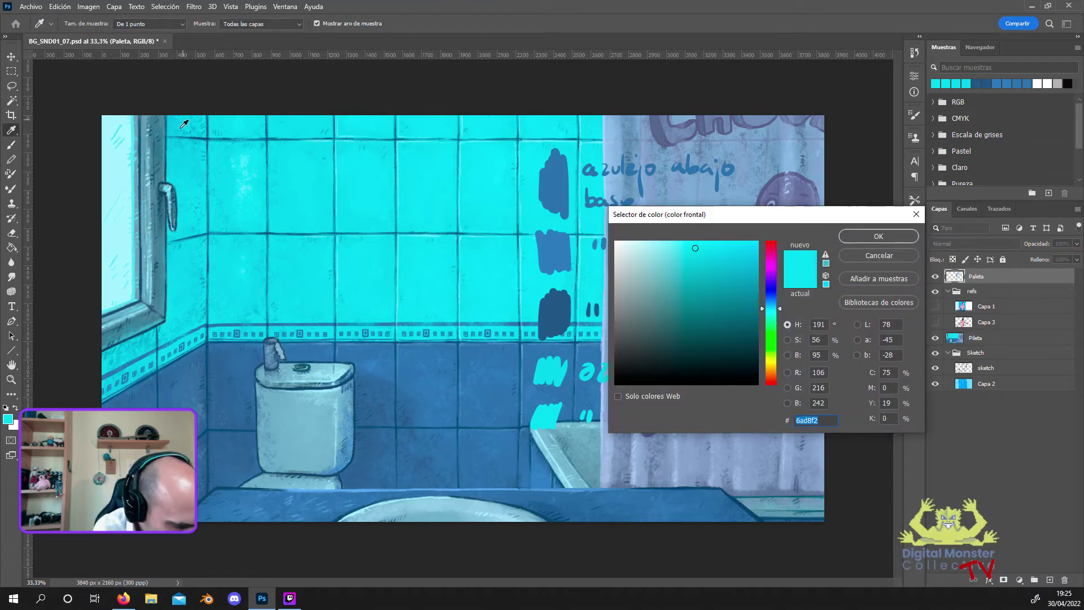
{"action": "left_click", "coordinate": [232, 89]}
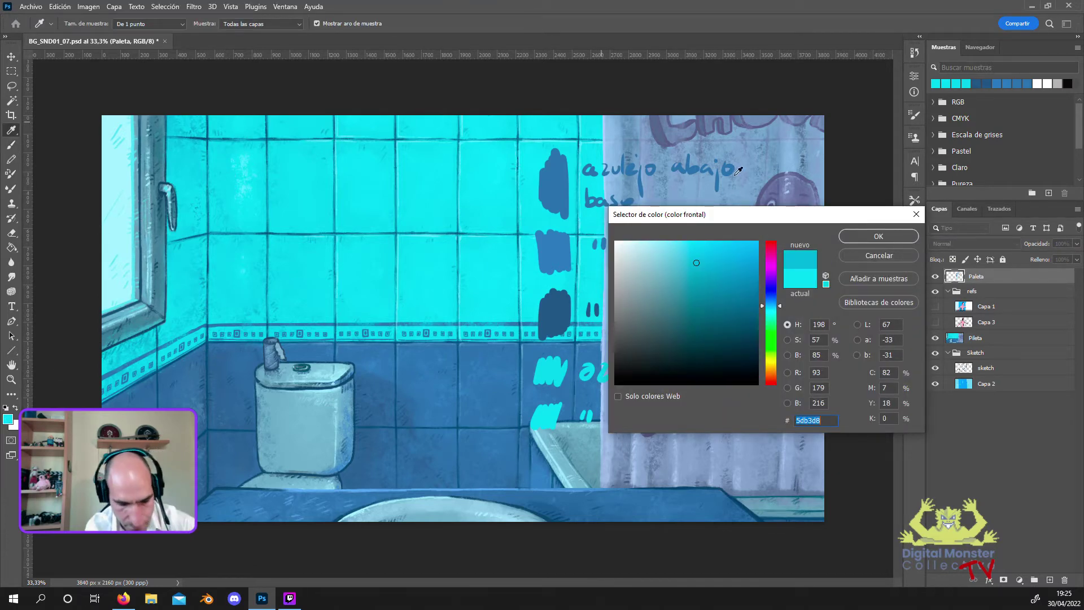
{"action": "left_click", "coordinate": [739, 135]}
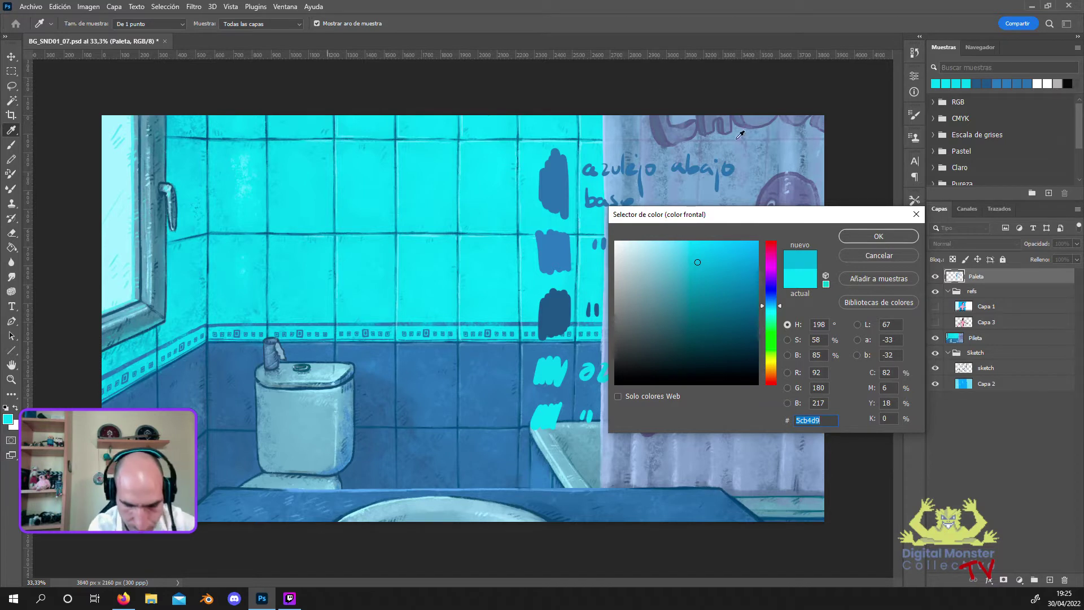
{"action": "left_click", "coordinate": [855, 242]}
{"action": "mouse_move", "coordinate": [546, 471]}
{"action": "left_mouse_down"}
{"action": "mouse_move", "coordinate": [534, 452]}
{"action": "mouse_move", "coordinate": [522, 477]}
{"action": "left_mouse_up"}
{"action": "left_click_drag", "start_coordinate": [578, 456], "coordinate": [577, 467]}
{"action": "mouse_move", "coordinate": [583, 456]}
{"action": "left_mouse_down"}
{"action": "mouse_move", "coordinate": [581, 468]}
{"action": "mouse_move", "coordinate": [623, 452]}
{"action": "mouse_move", "coordinate": [655, 463]}
{"action": "mouse_move", "coordinate": [680, 432]}
{"action": "mouse_move", "coordinate": [722, 468]}
{"action": "left_mouse_up"}
{"action": "left_click", "coordinate": [729, 464]}
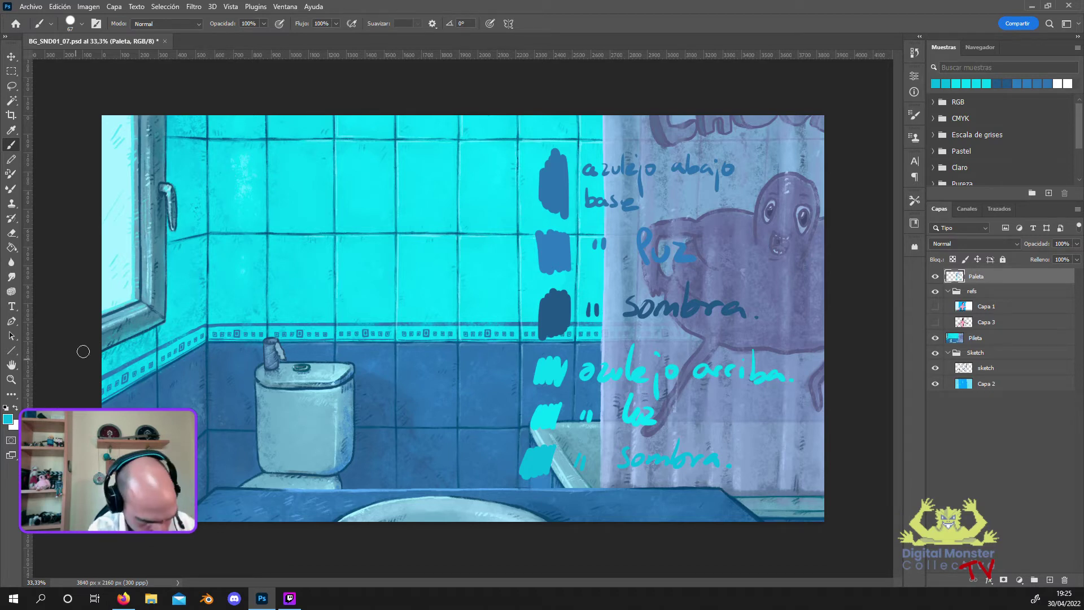
Sample a dark blue (44689c) from the lower wall tiles.
{"action": "left_click", "coordinate": [8, 418]}
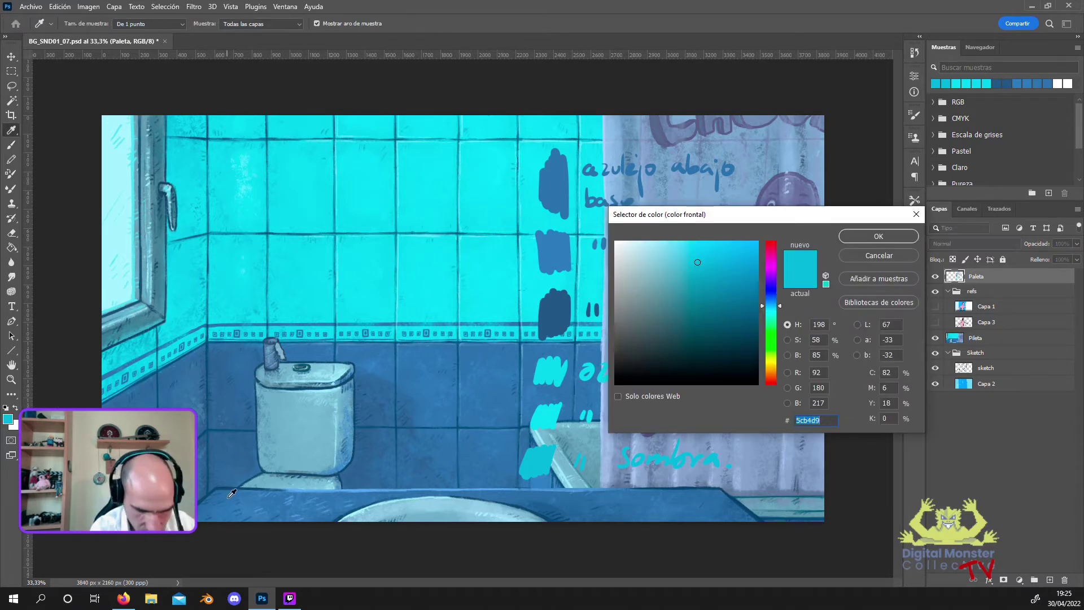
{"action": "left_click", "coordinate": [231, 487]}
{"action": "left_click", "coordinate": [230, 361]}
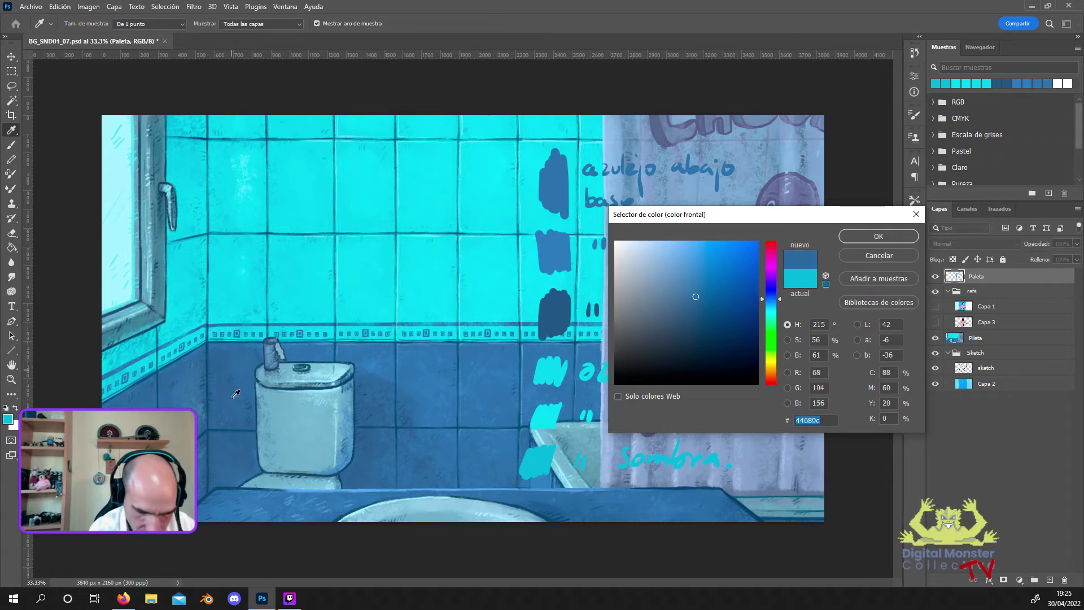
Sample a floor blue and paint a swatch labelled 'pileta 1' on the upper left.
{"action": "left_click_drag", "start_coordinate": [234, 489], "coordinate": [250, 502]}
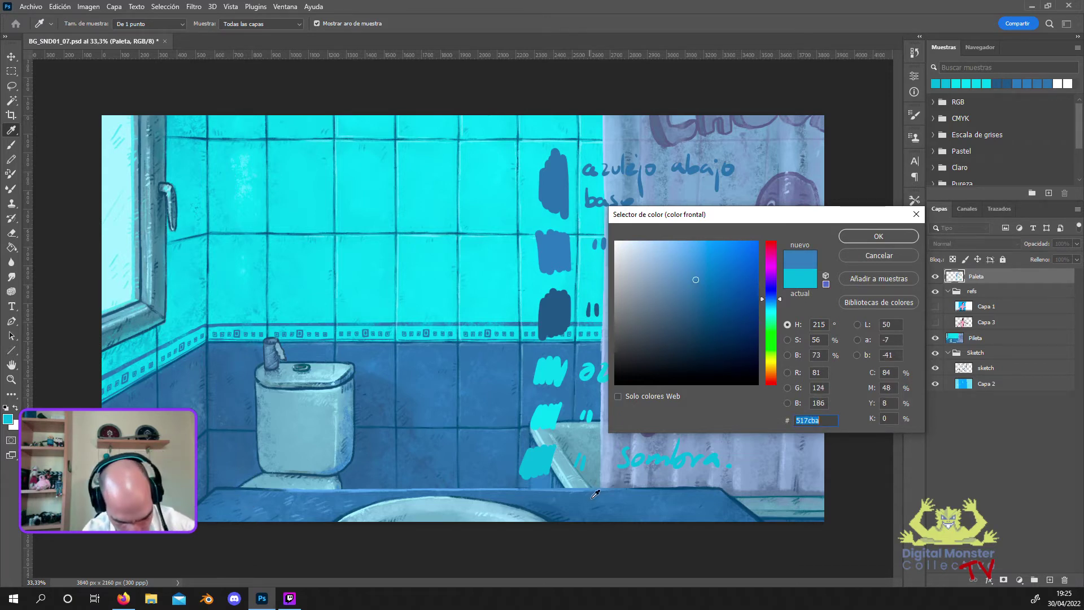
{"action": "left_click", "coordinate": [851, 239]}
{"action": "mouse_move", "coordinate": [347, 169]}
{"action": "left_mouse_down"}
{"action": "mouse_move", "coordinate": [330, 189]}
{"action": "mouse_move", "coordinate": [378, 176]}
{"action": "mouse_move", "coordinate": [407, 187]}
{"action": "left_mouse_up"}
{"action": "left_click_drag", "start_coordinate": [412, 168], "coordinate": [449, 184]}
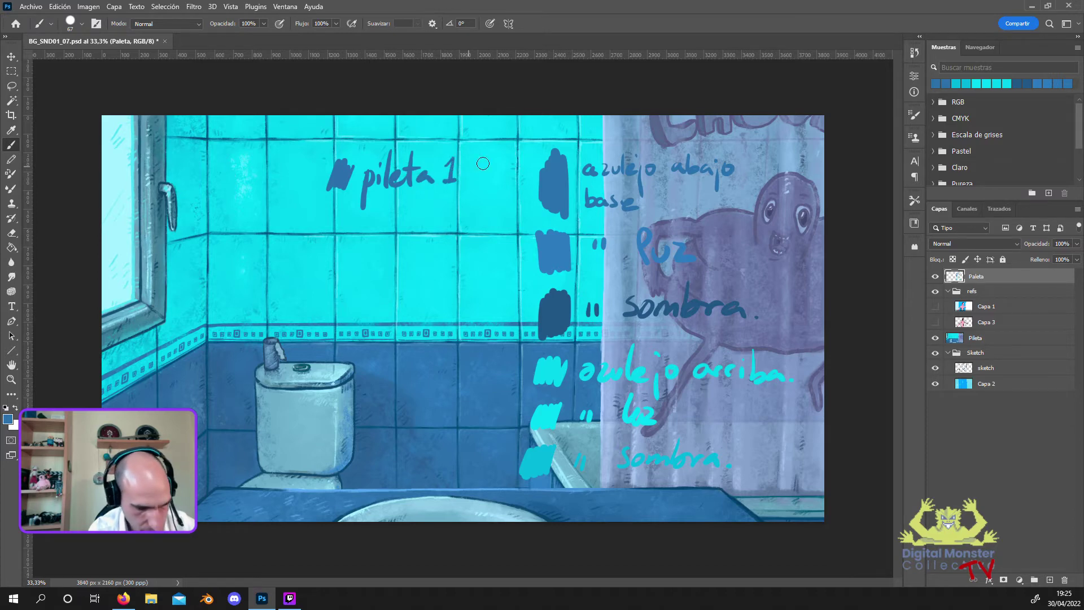
Paint a darker blue 'sombra' swatch row beneath the pileta label.
{"action": "left_click", "coordinate": [8, 418]}
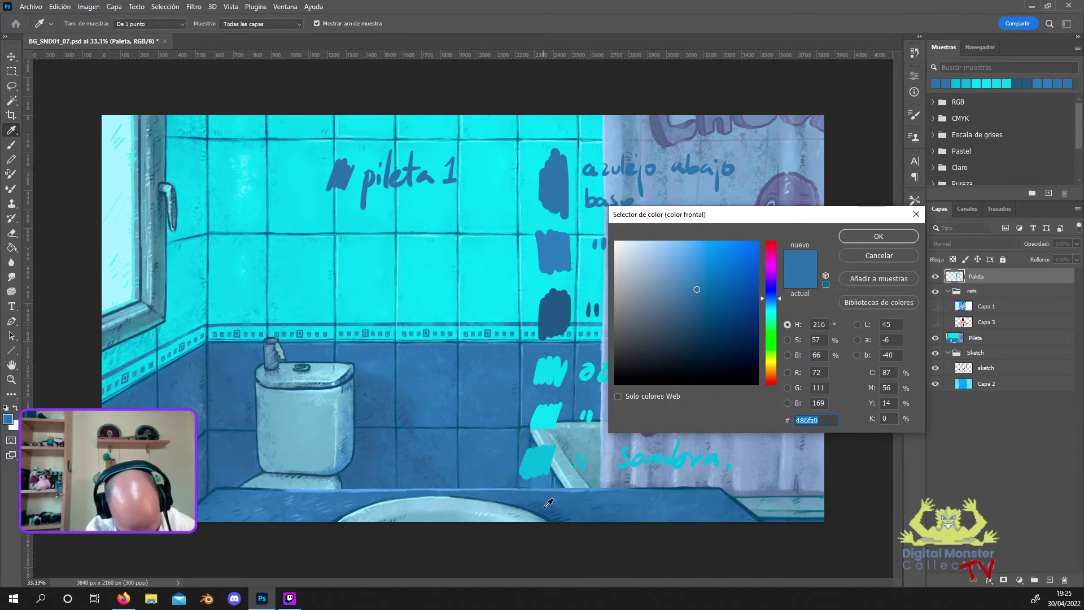
{"action": "left_click", "coordinate": [878, 236]}
{"action": "key", "text": "b"}
{"action": "mouse_move", "coordinate": [345, 208]}
{"action": "left_mouse_down"}
{"action": "mouse_move", "coordinate": [411, 226]}
{"action": "mouse_move", "coordinate": [489, 223]}
{"action": "left_mouse_up"}
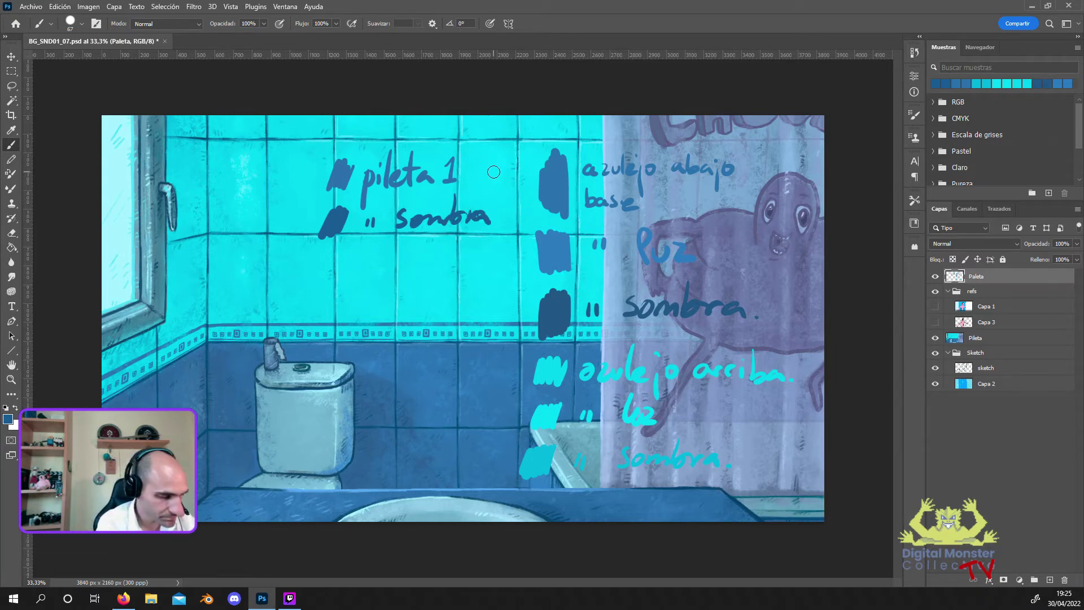
Paint a lighter blue 'luz.' swatch under the sombra row, then show Capa 1.
{"action": "left_click", "coordinate": [8, 418]}
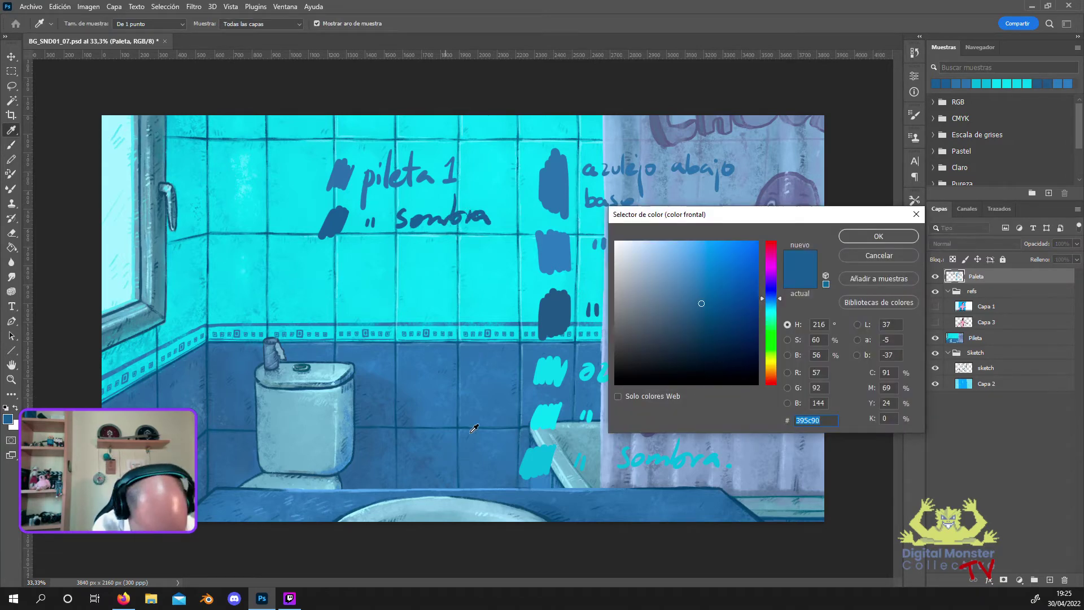
{"action": "left_click", "coordinate": [677, 500]}
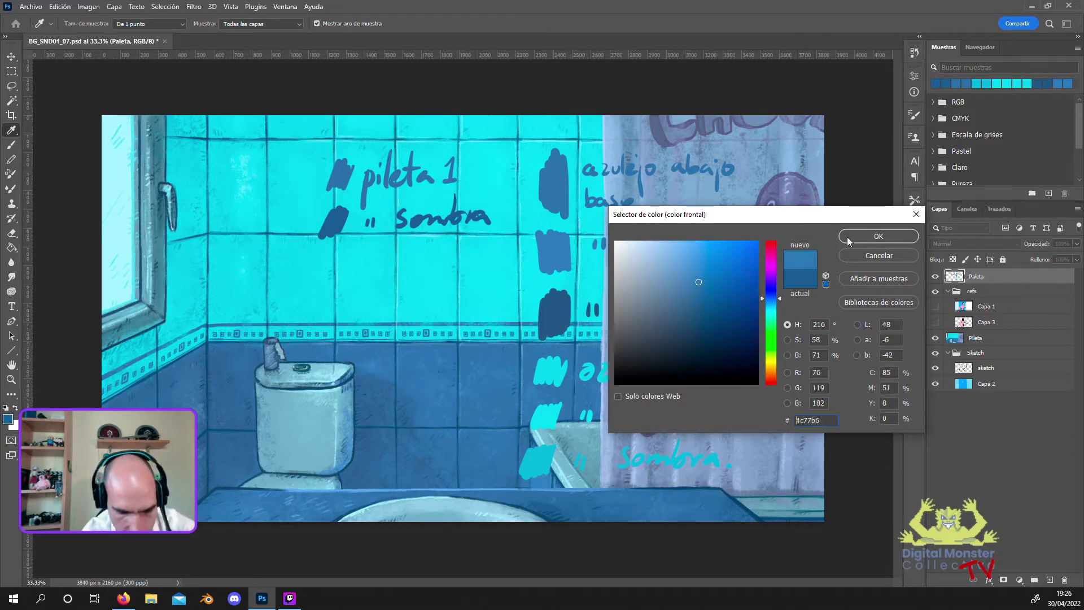
{"action": "left_click", "coordinate": [879, 236]}
{"action": "key", "text": "b"}
{"action": "mouse_move", "coordinate": [338, 254]}
{"action": "left_mouse_down"}
{"action": "mouse_move", "coordinate": [338, 267]}
{"action": "mouse_move", "coordinate": [358, 271]}
{"action": "left_mouse_up"}
{"action": "mouse_move", "coordinate": [370, 261]}
{"action": "left_mouse_down"}
{"action": "mouse_move", "coordinate": [367, 270]}
{"action": "mouse_move", "coordinate": [450, 270]}
{"action": "left_mouse_up"}
{"action": "left_click", "coordinate": [461, 263]}
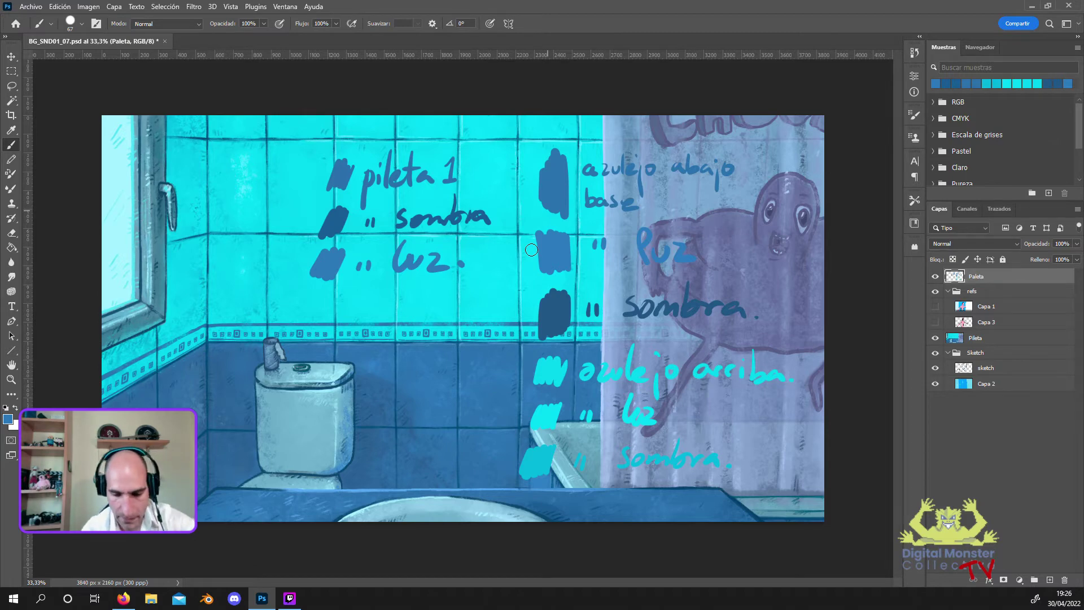
{"action": "left_click", "coordinate": [935, 307]}
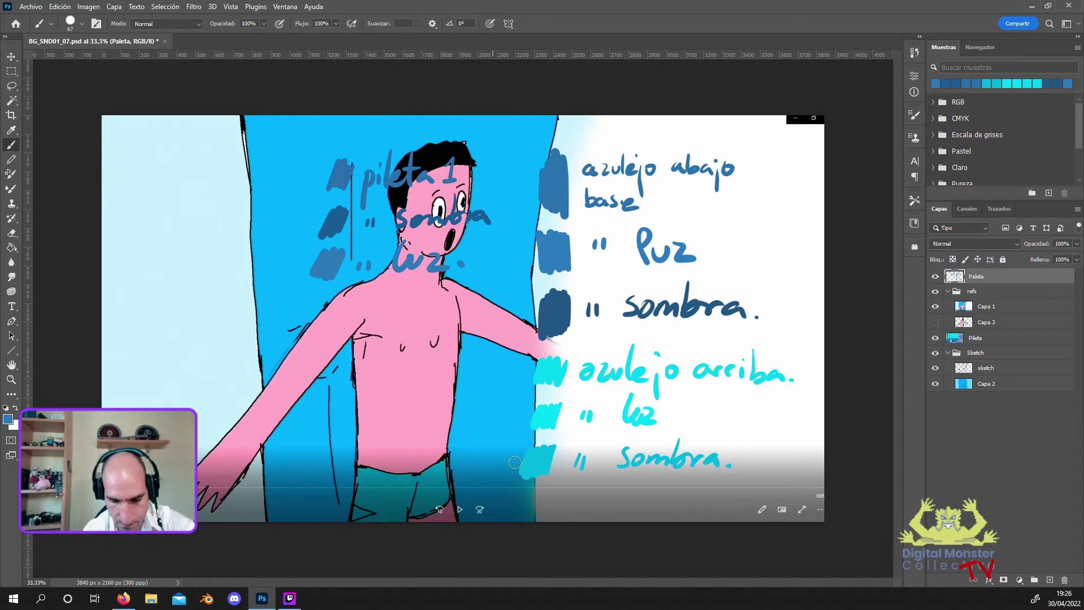
Hide Pileta, Paleta and Capa 1, then turn Paleta and Pileta back on.
{"action": "left_click", "coordinate": [934, 337]}
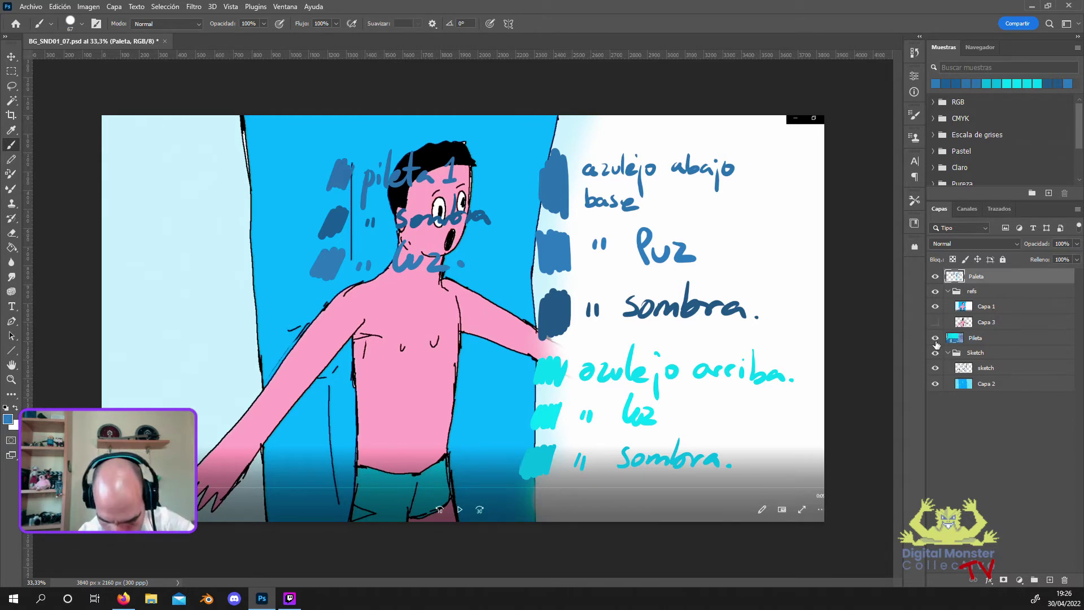
{"action": "left_click", "coordinate": [935, 276]}
{"action": "left_click", "coordinate": [935, 306]}
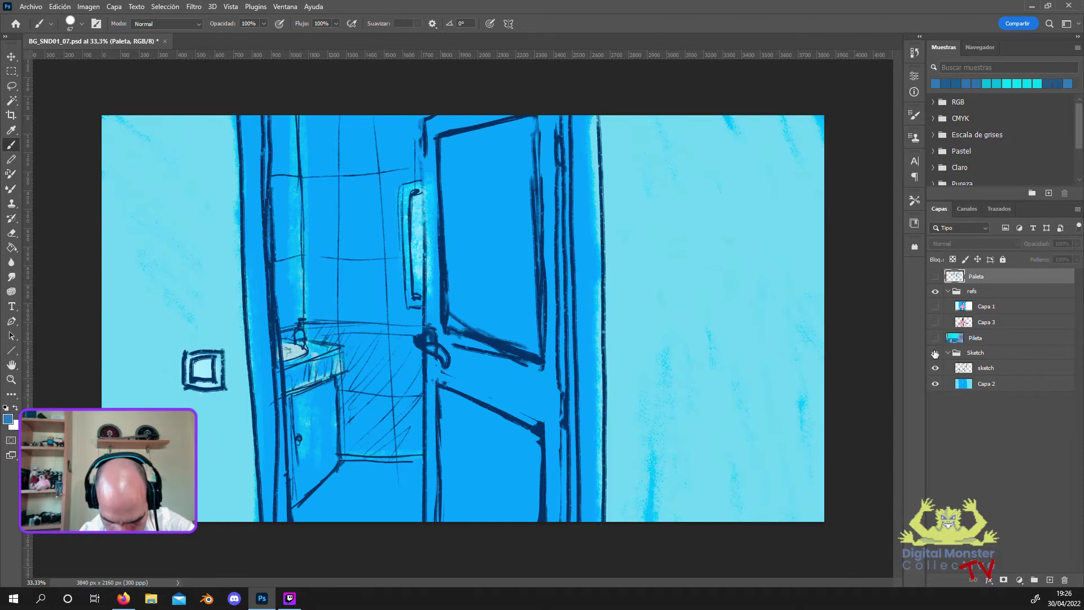
{"action": "left_click", "coordinate": [935, 276]}
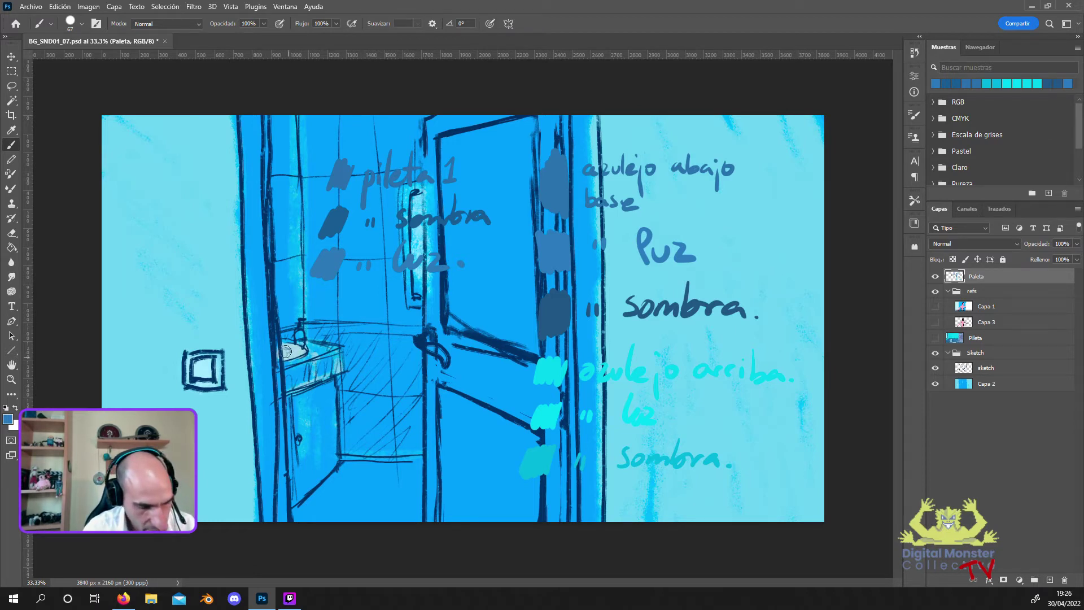
{"action": "left_click", "coordinate": [934, 337]}
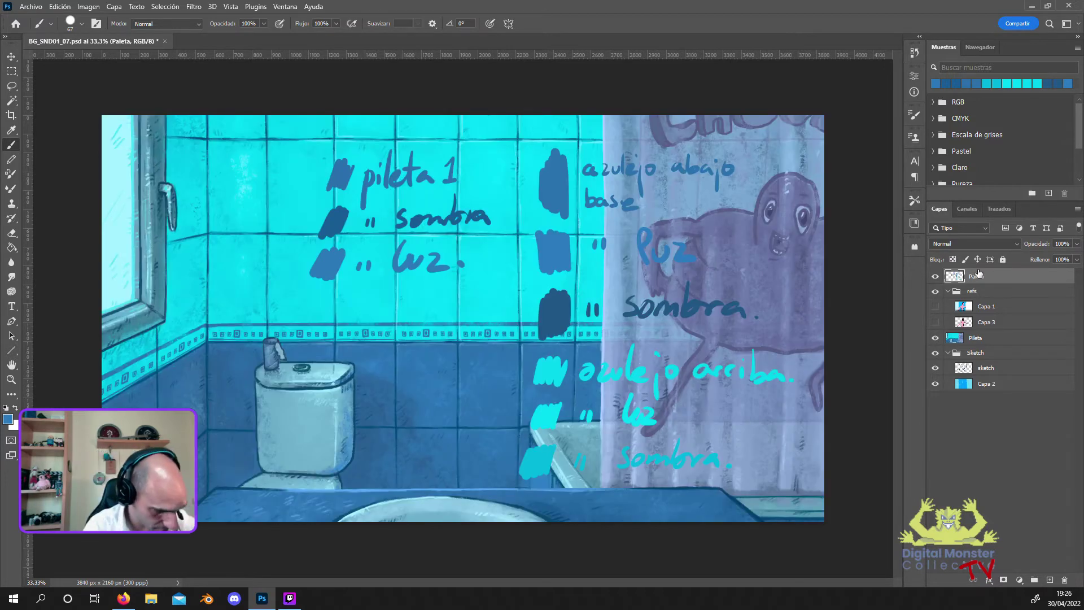
Sample a light blue for 'pileta 2' and a sombra shade from the painting, brushing a swatch for each.
{"action": "left_click", "coordinate": [8, 418]}
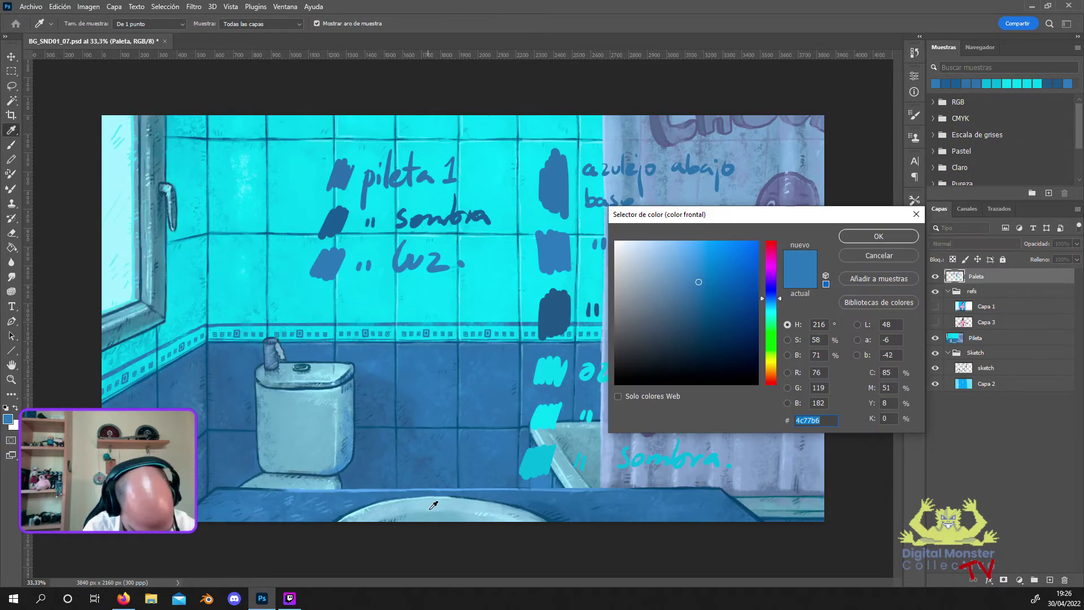
{"action": "left_click", "coordinate": [462, 498]}
{"action": "left_click", "coordinate": [878, 236]}
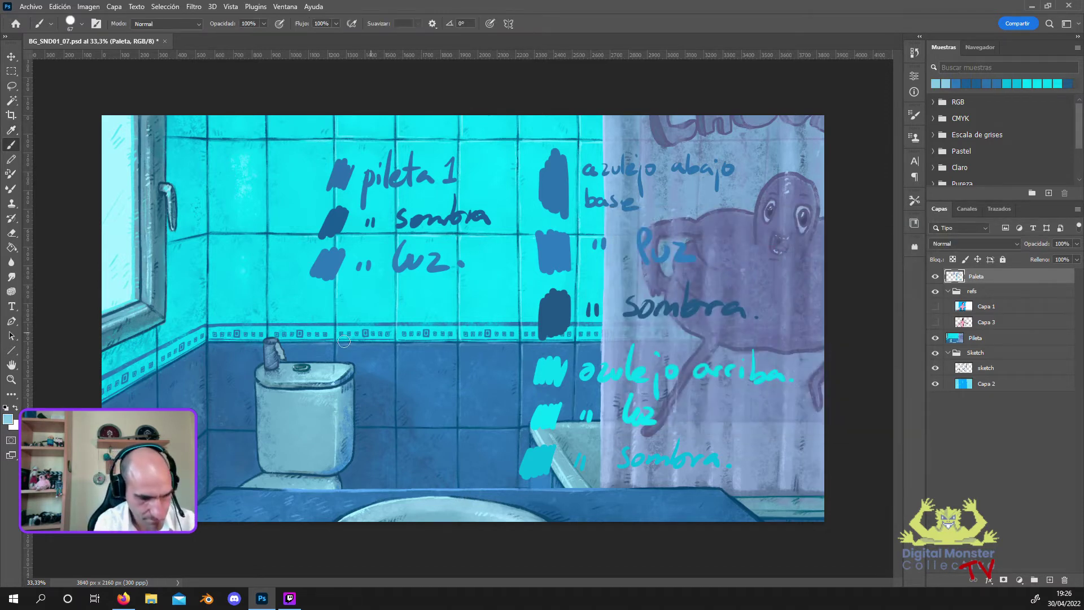
{"action": "mouse_move", "coordinate": [337, 336]}
{"action": "left_mouse_down"}
{"action": "mouse_move", "coordinate": [309, 360]}
{"action": "mouse_move", "coordinate": [352, 373]}
{"action": "mouse_move", "coordinate": [392, 365]}
{"action": "mouse_move", "coordinate": [398, 351]}
{"action": "mouse_move", "coordinate": [453, 360]}
{"action": "left_mouse_up"}
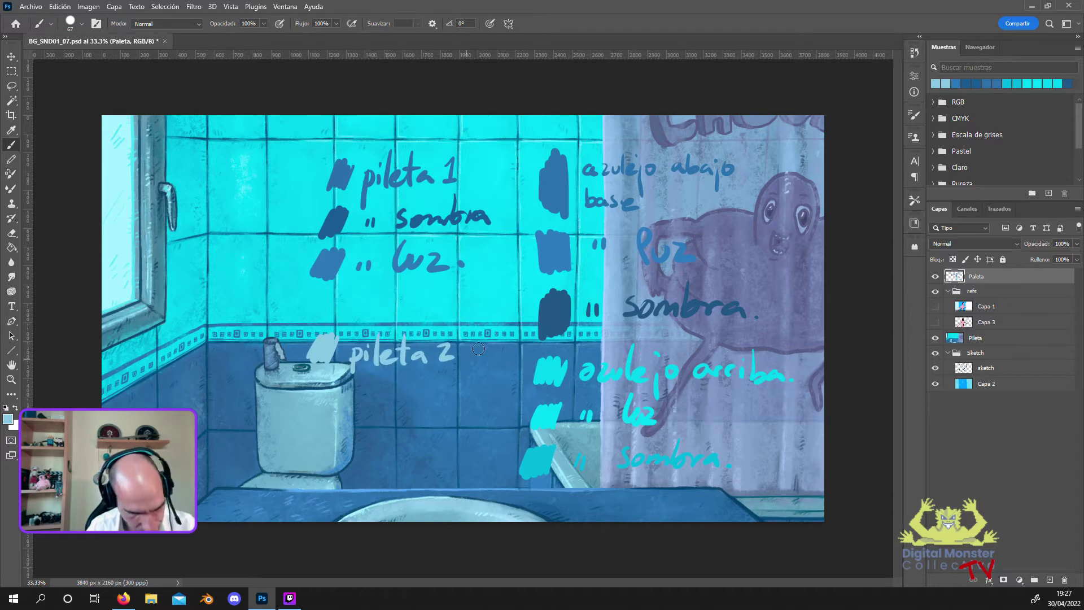
{"action": "left_click", "coordinate": [7, 420]}
{"action": "left_click", "coordinate": [663, 272]}
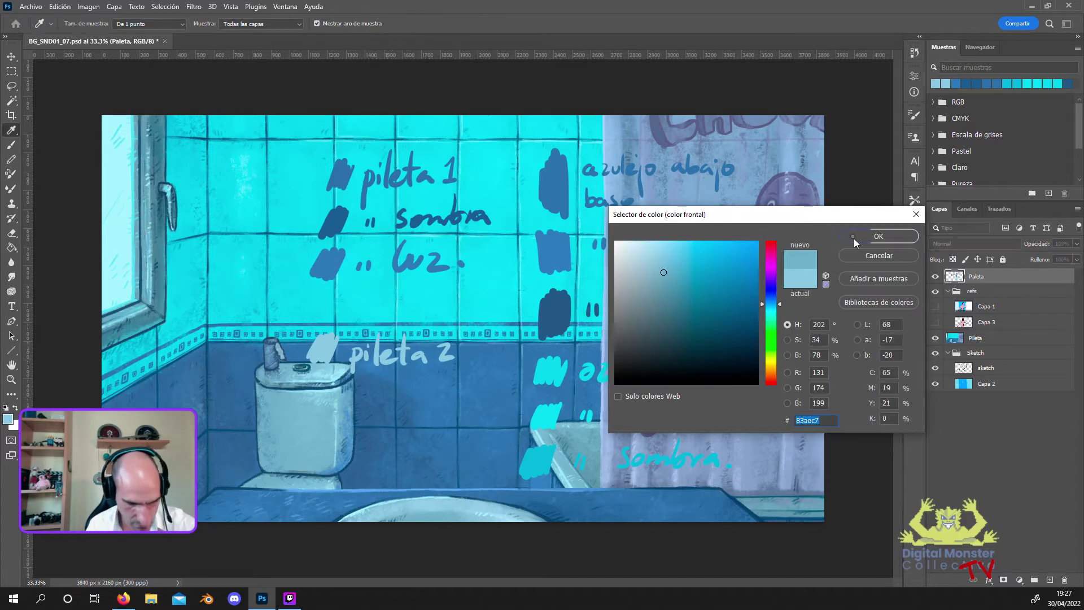
{"action": "left_click", "coordinate": [854, 240]}
{"action": "mouse_move", "coordinate": [359, 395]}
{"action": "left_mouse_down"}
{"action": "mouse_move", "coordinate": [474, 375]}
{"action": "mouse_move", "coordinate": [490, 387]}
{"action": "mouse_move", "coordinate": [496, 374]}
{"action": "left_mouse_up"}
Add a sampled light-blue 'luz' swatch and a greyish-blue swatch labelled 'ventana'.
{"action": "left_click", "coordinate": [7, 418]}
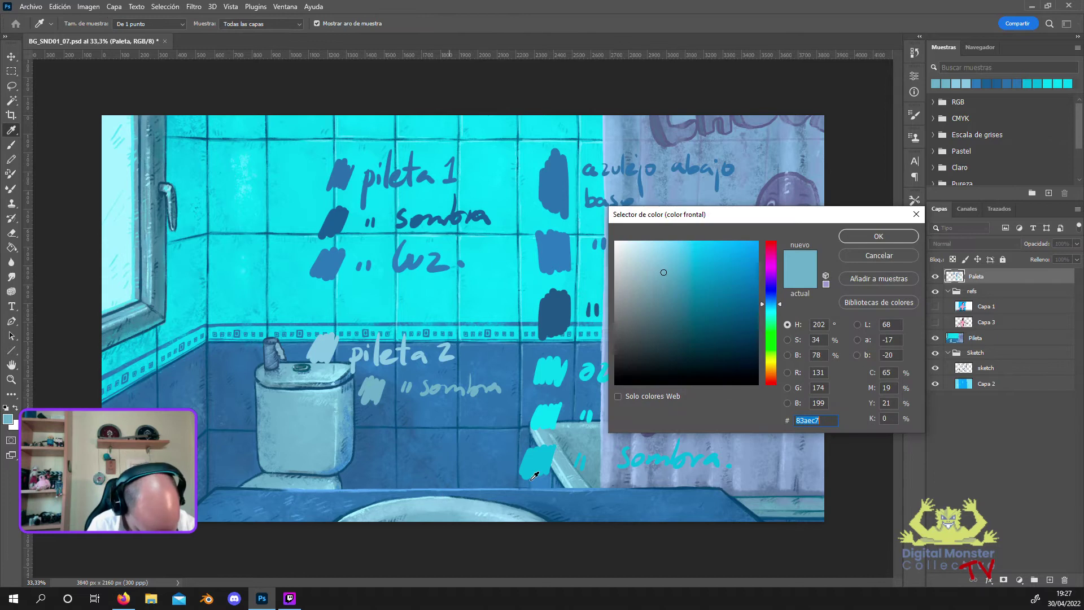
{"action": "left_click", "coordinate": [517, 499]}
{"action": "left_click", "coordinate": [840, 237]}
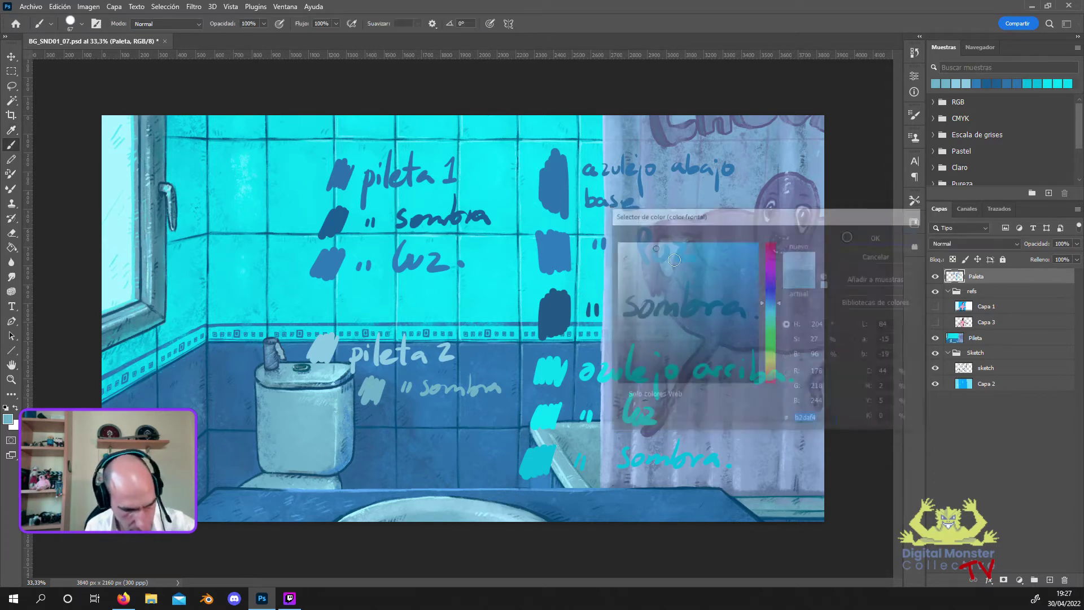
{"action": "mouse_move", "coordinate": [366, 420]}
{"action": "left_mouse_down"}
{"action": "mouse_move", "coordinate": [348, 444]}
{"action": "mouse_move", "coordinate": [359, 427]}
{"action": "mouse_move", "coordinate": [441, 436]}
{"action": "left_mouse_up"}
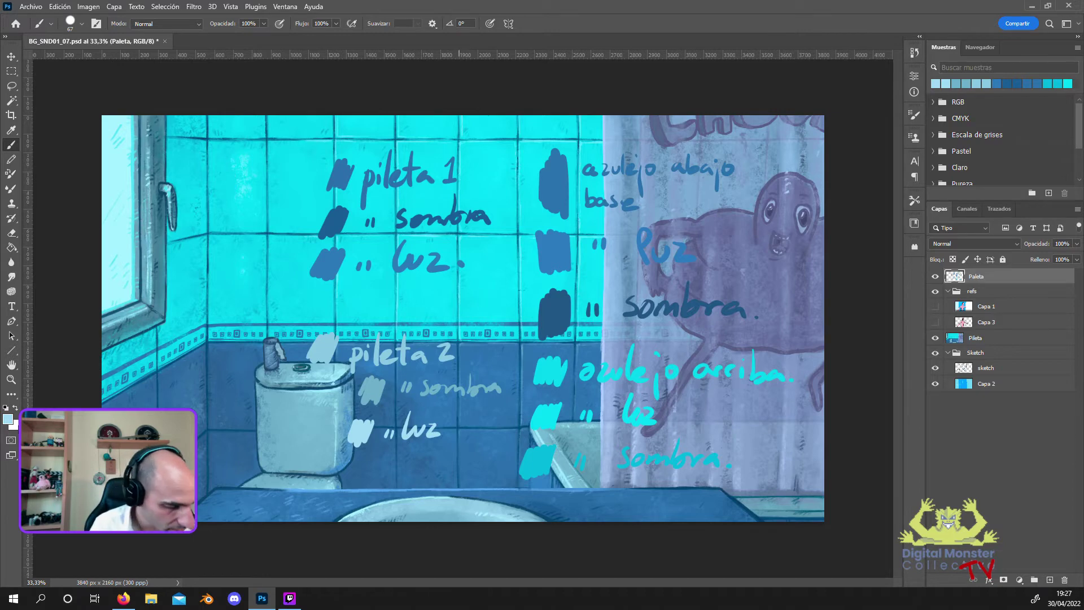
{"action": "left_click", "coordinate": [8, 419]}
{"action": "left_click", "coordinate": [162, 234]}
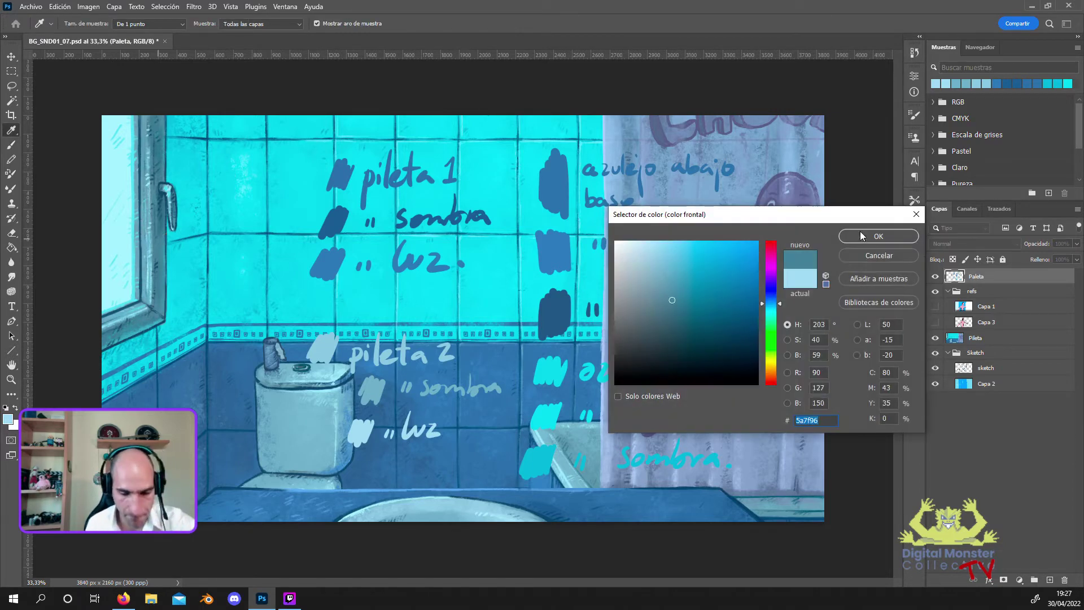
{"action": "left_click", "coordinate": [862, 236]}
{"action": "mouse_move", "coordinate": [355, 467]}
{"action": "left_mouse_down"}
{"action": "mouse_move", "coordinate": [342, 490]}
{"action": "mouse_move", "coordinate": [339, 466]}
{"action": "mouse_move", "coordinate": [408, 484]}
{"action": "left_mouse_up"}
{"action": "left_click_drag", "start_coordinate": [401, 468], "coordinate": [432, 482]}
{"action": "left_click_drag", "start_coordinate": [435, 483], "coordinate": [460, 483]}
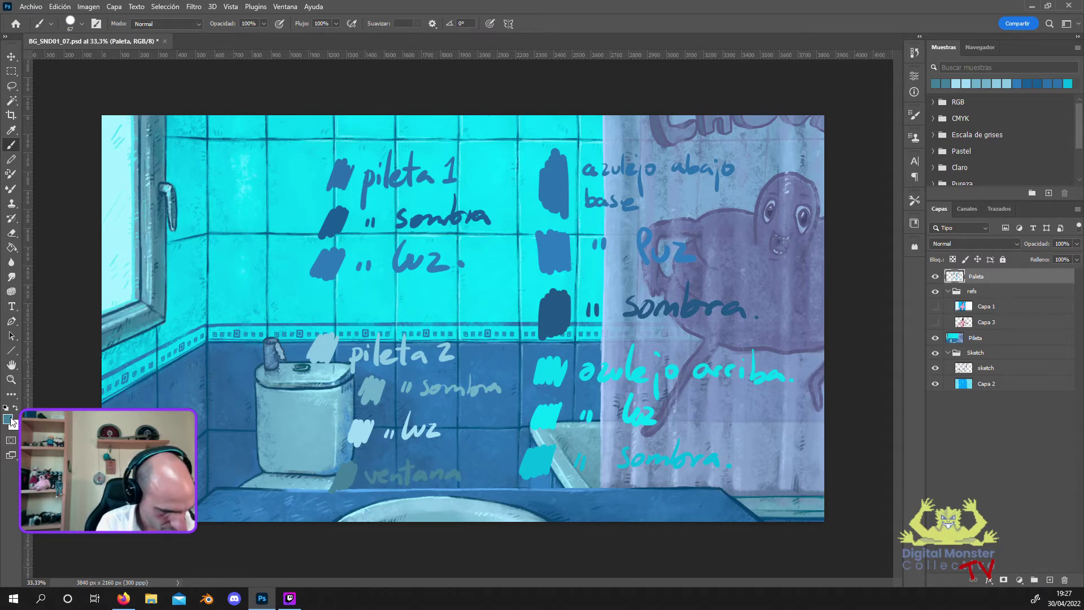
Sample two lighter window blues and brush their swatches beside the ventana notes.
{"action": "left_click", "coordinate": [8, 418]}
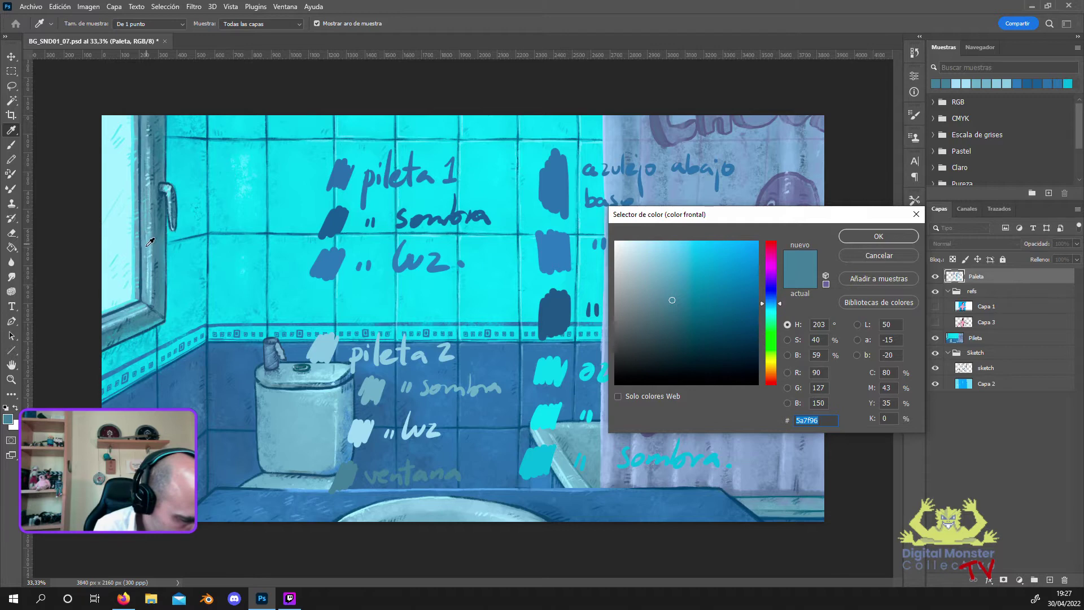
{"action": "left_click", "coordinate": [151, 227]}
{"action": "left_click", "coordinate": [153, 186]}
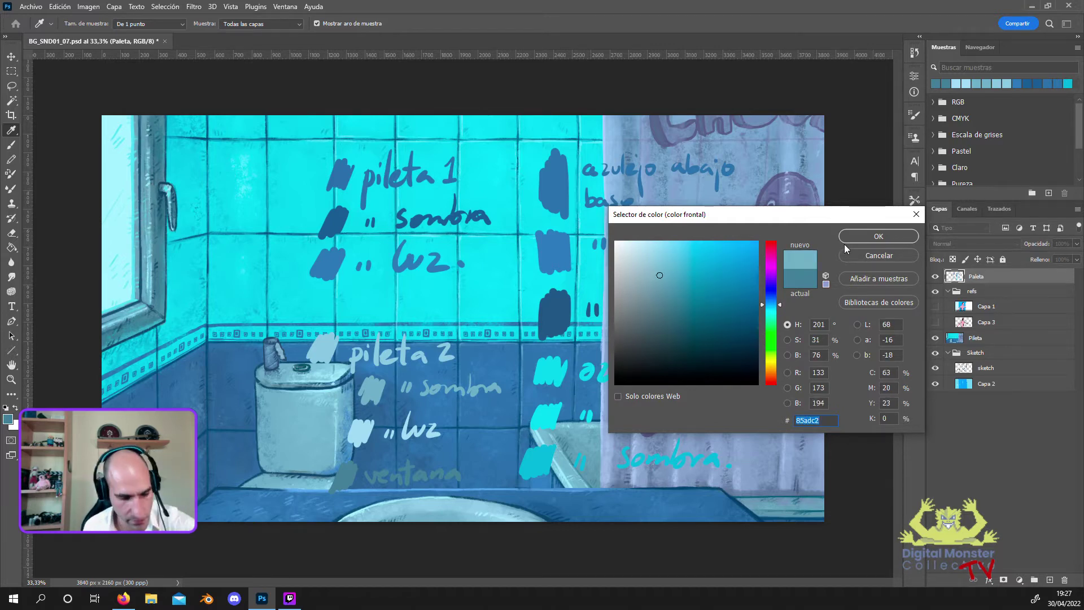
{"action": "key", "text": "Return"}
{"action": "left_click_drag", "start_coordinate": [260, 431], "coordinate": [235, 439]}
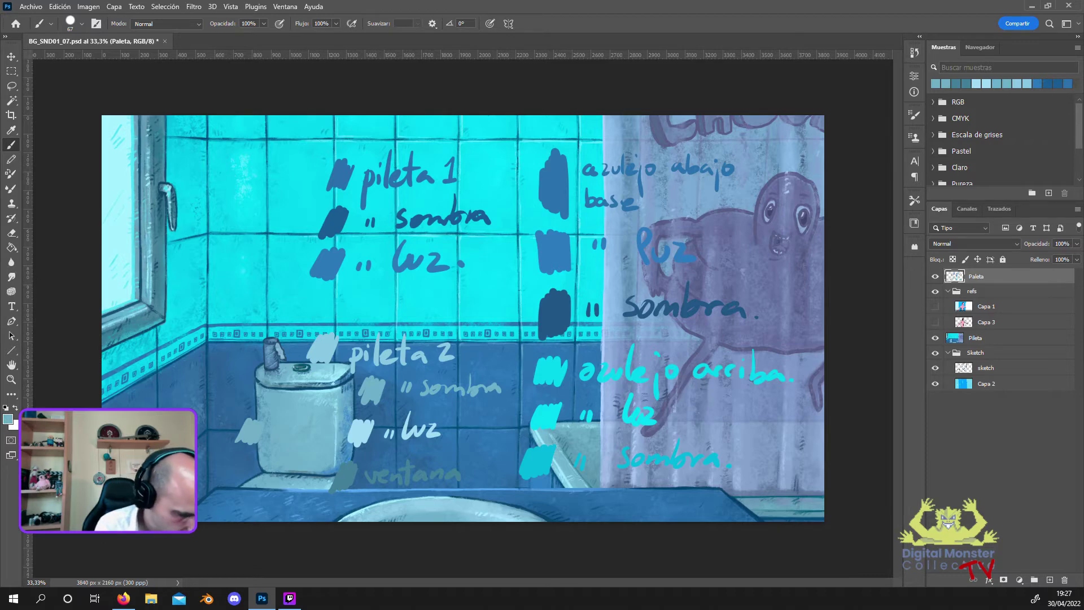
{"action": "left_click", "coordinate": [8, 419]}
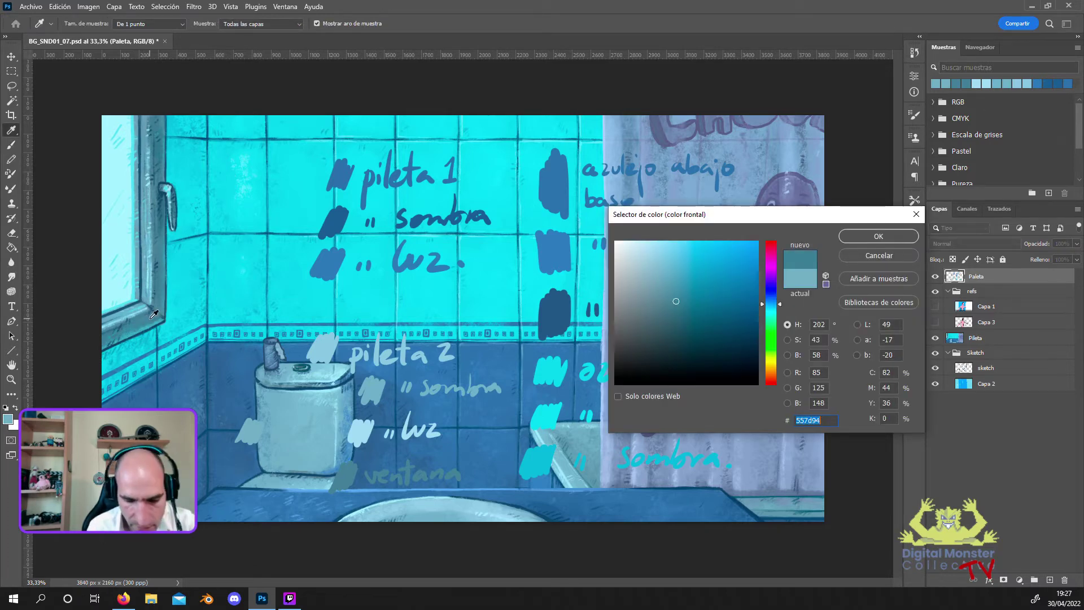
{"action": "left_click", "coordinate": [853, 237]}
{"action": "mouse_move", "coordinate": [233, 464]}
{"action": "left_mouse_down"}
{"action": "mouse_move", "coordinate": [265, 478]}
{"action": "mouse_move", "coordinate": [255, 507]}
{"action": "mouse_move", "coordinate": [326, 504]}
{"action": "left_mouse_up"}
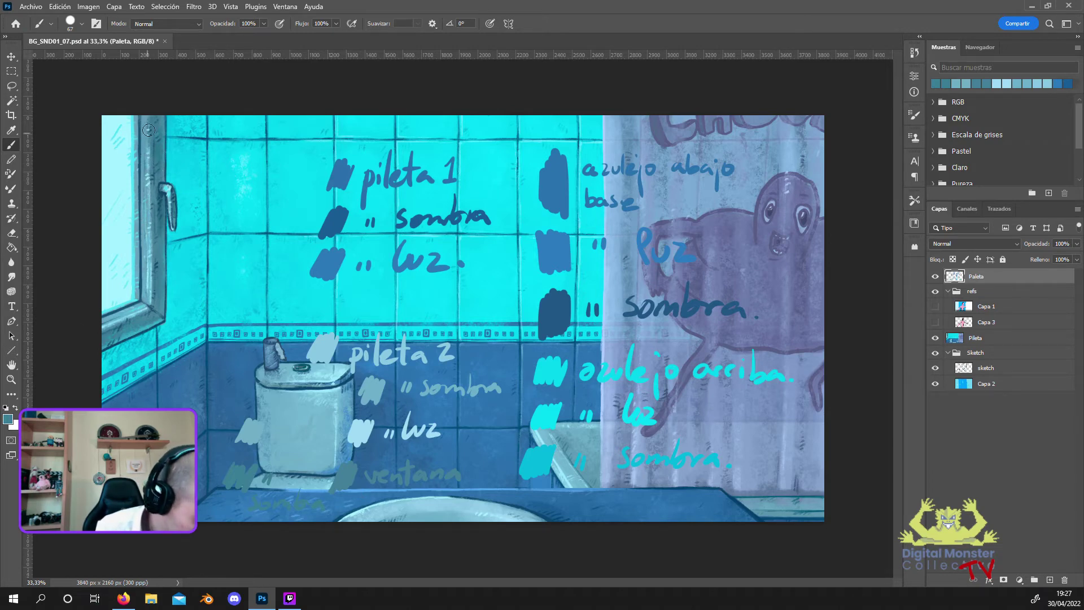
Sample light cyan from the window glass, paint a top-left swatch labelled 'luz cristal'.
{"action": "left_click", "coordinate": [8, 418]}
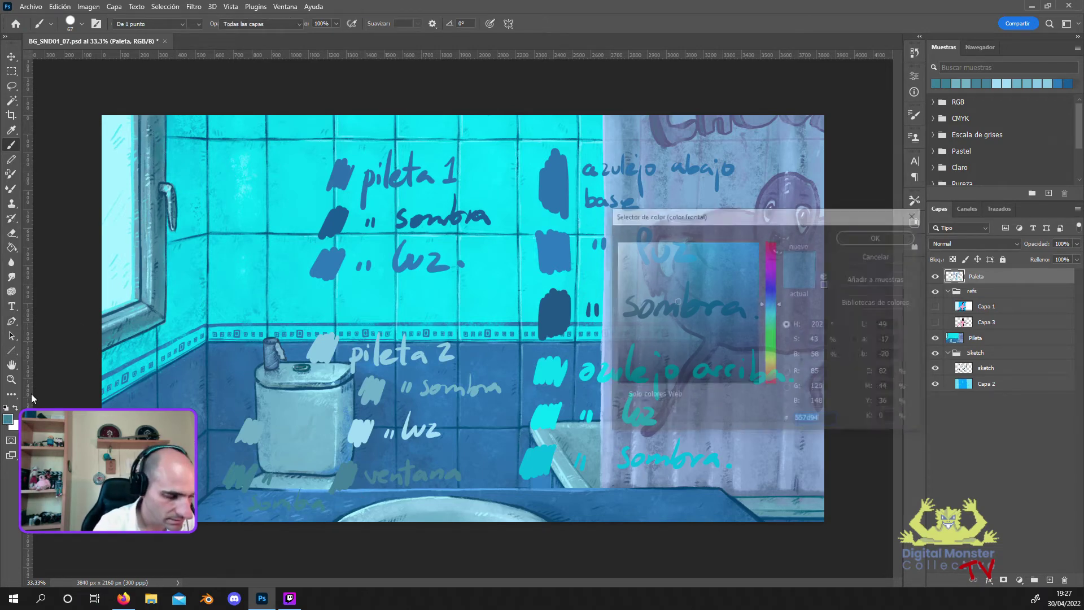
{"action": "left_click", "coordinate": [128, 169]}
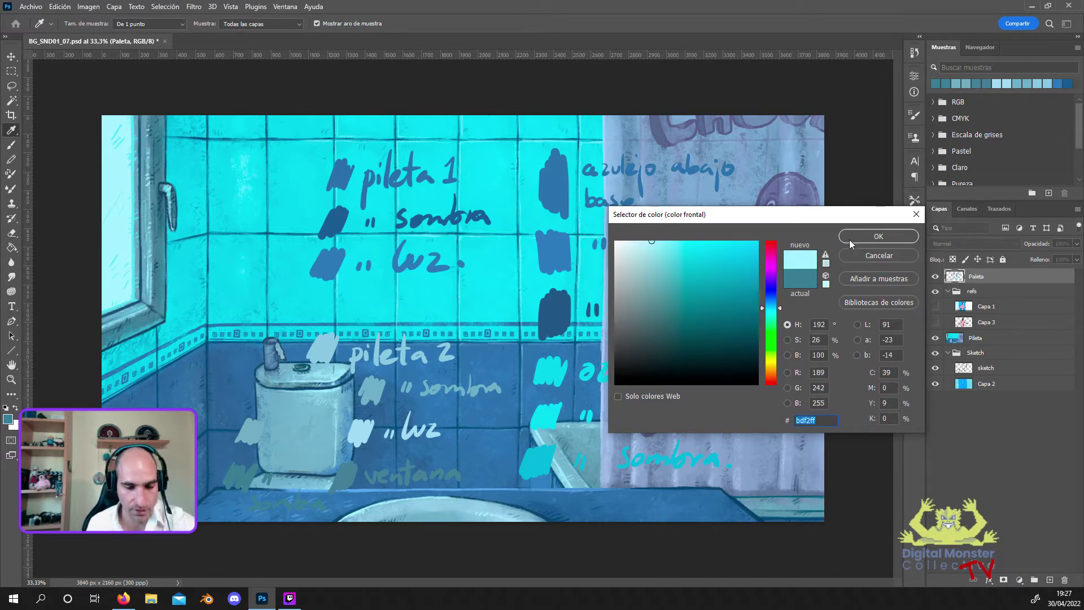
{"action": "left_click", "coordinate": [878, 236]}
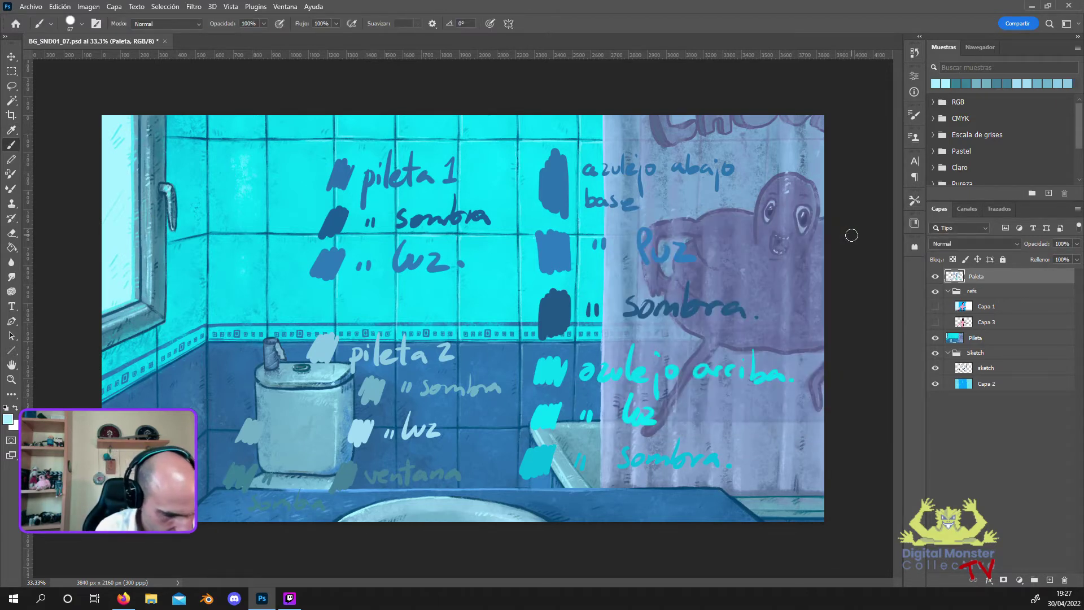
{"action": "mouse_move", "coordinate": [202, 157]}
{"action": "left_mouse_down"}
{"action": "mouse_move", "coordinate": [181, 170]}
{"action": "mouse_move", "coordinate": [187, 185]}
{"action": "left_mouse_up"}
{"action": "left_click_drag", "start_coordinate": [220, 140], "coordinate": [217, 178]}
{"action": "mouse_move", "coordinate": [218, 164]}
{"action": "left_mouse_down"}
{"action": "mouse_move", "coordinate": [246, 178]}
{"action": "mouse_move", "coordinate": [303, 161]}
{"action": "mouse_move", "coordinate": [315, 169]}
{"action": "left_mouse_up"}
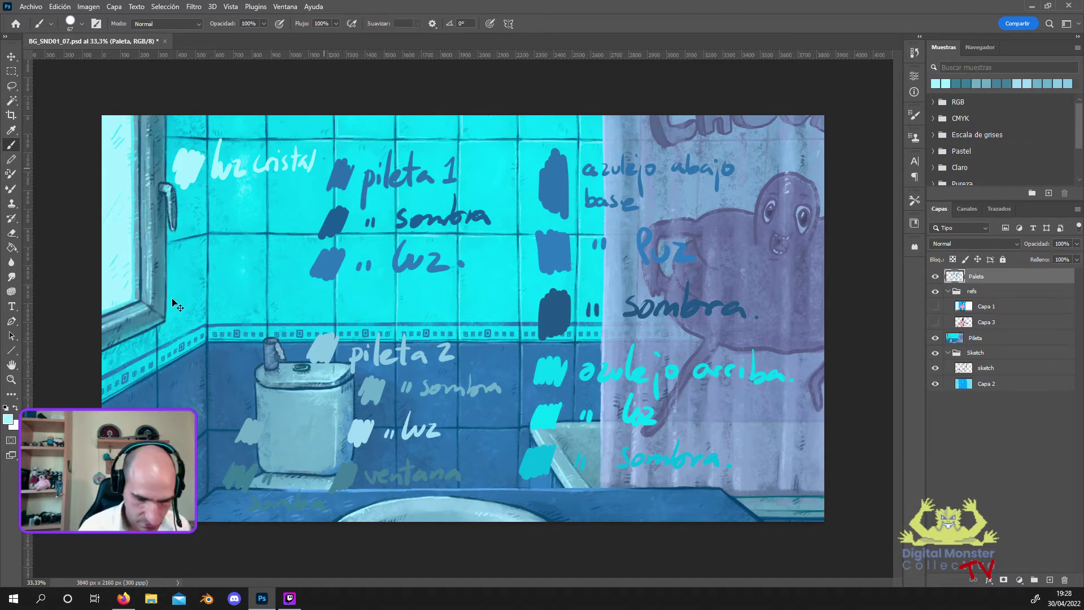
{"action": "key", "text": "ctrl+t"}
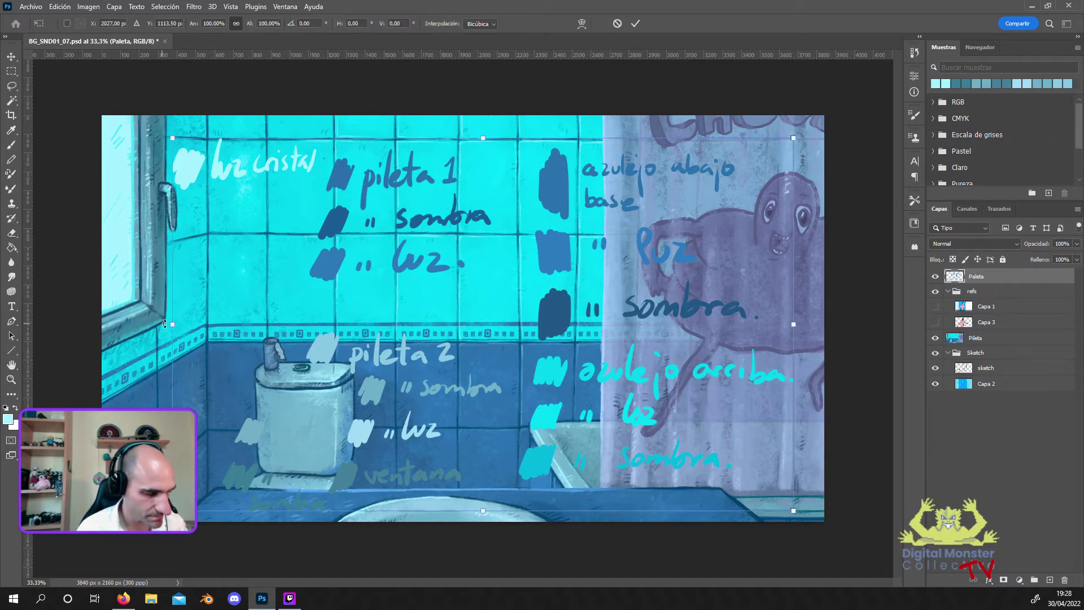
Shrink the palette notes to about 59%, move them up and right, and commit.
{"action": "left_click_drag", "start_coordinate": [187, 323], "coordinate": [382, 324]}
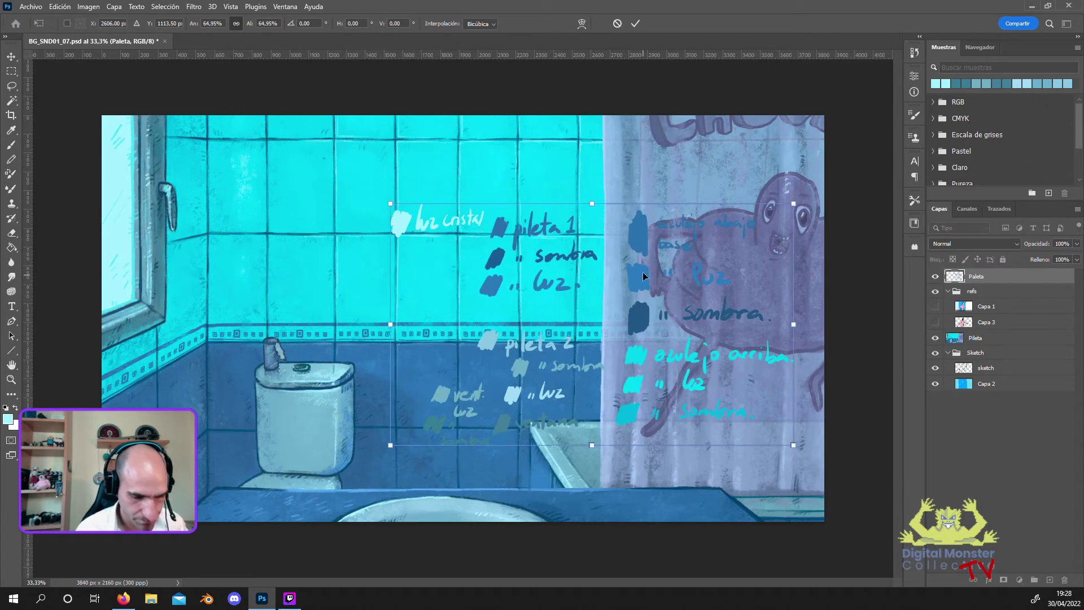
{"action": "left_click_drag", "start_coordinate": [642, 276], "coordinate": [658, 200]}
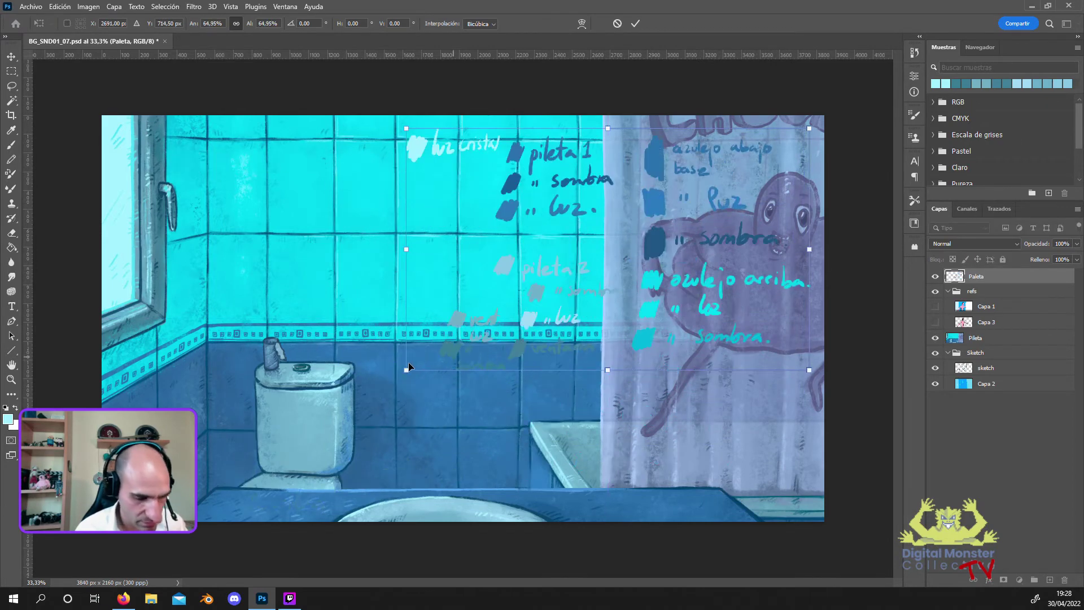
{"action": "left_click_drag", "start_coordinate": [407, 372], "coordinate": [445, 350]}
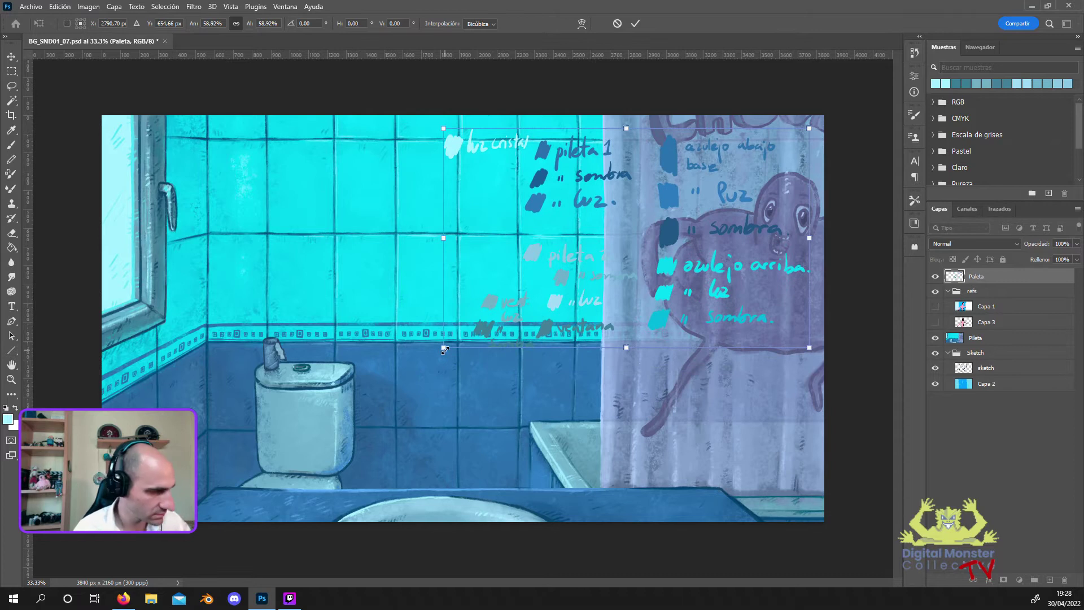
{"action": "key", "text": "Return"}
{"action": "key", "text": "b"}
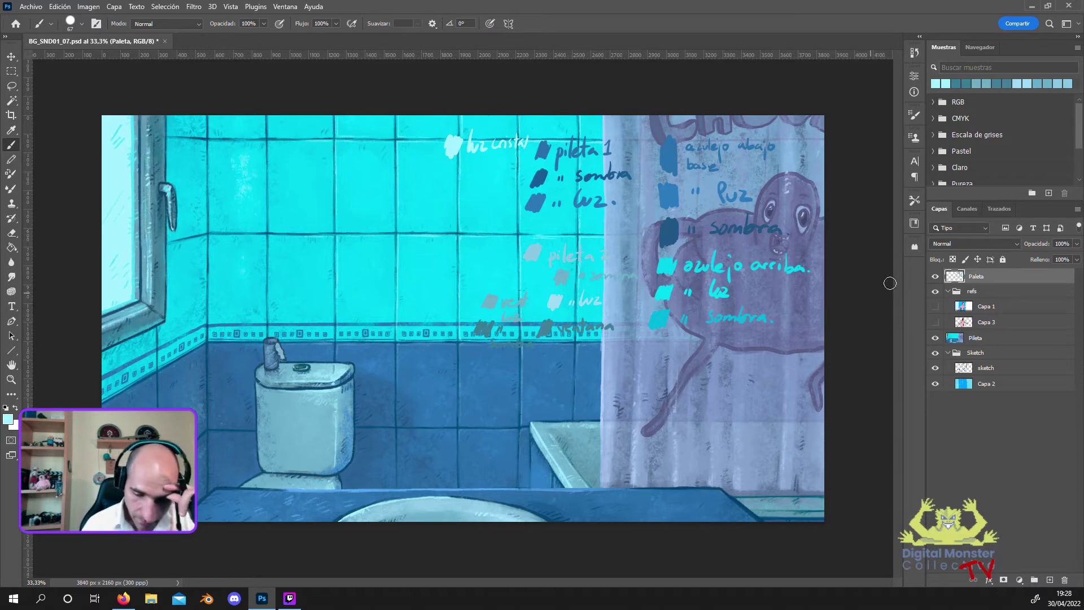
{"action": "left_click", "coordinate": [935, 337]}
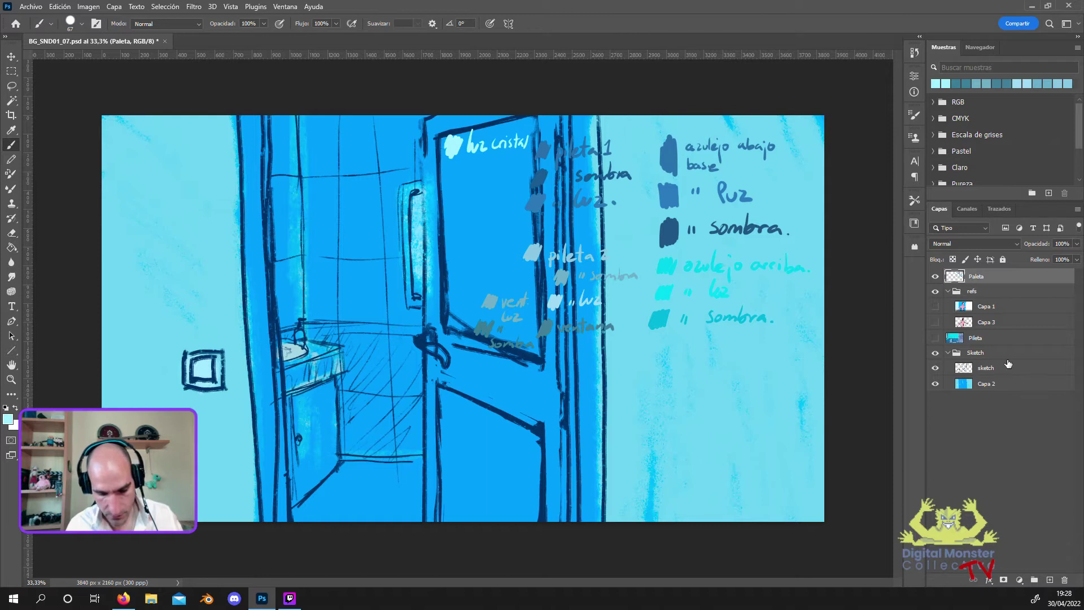
Put the Sketch group into a new layer group named 'Aseo'.
{"action": "left_click", "coordinate": [989, 355]}
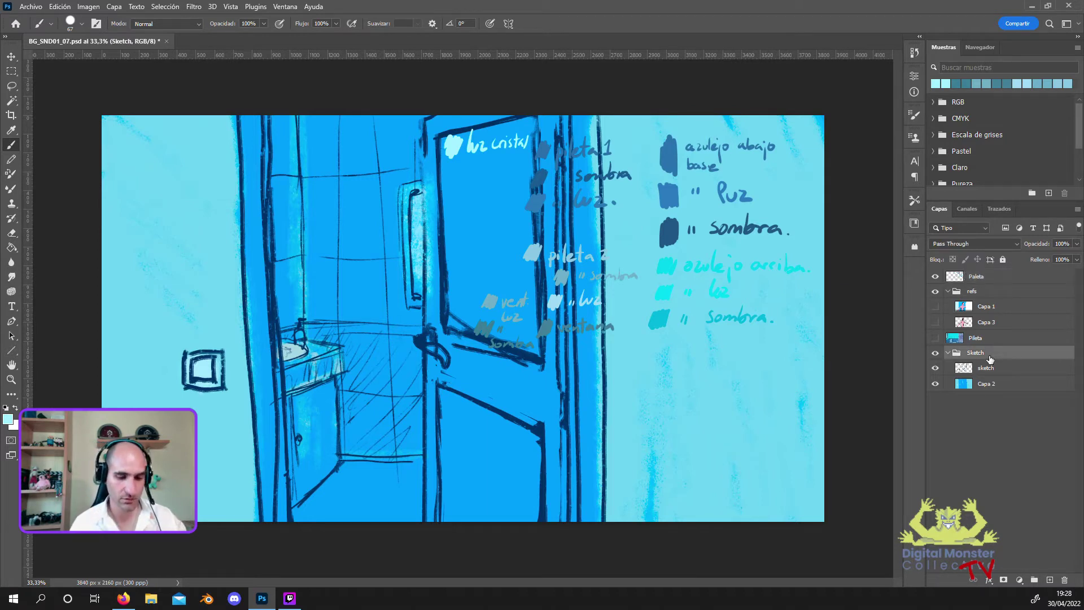
{"action": "key", "text": "ctrl+g"}
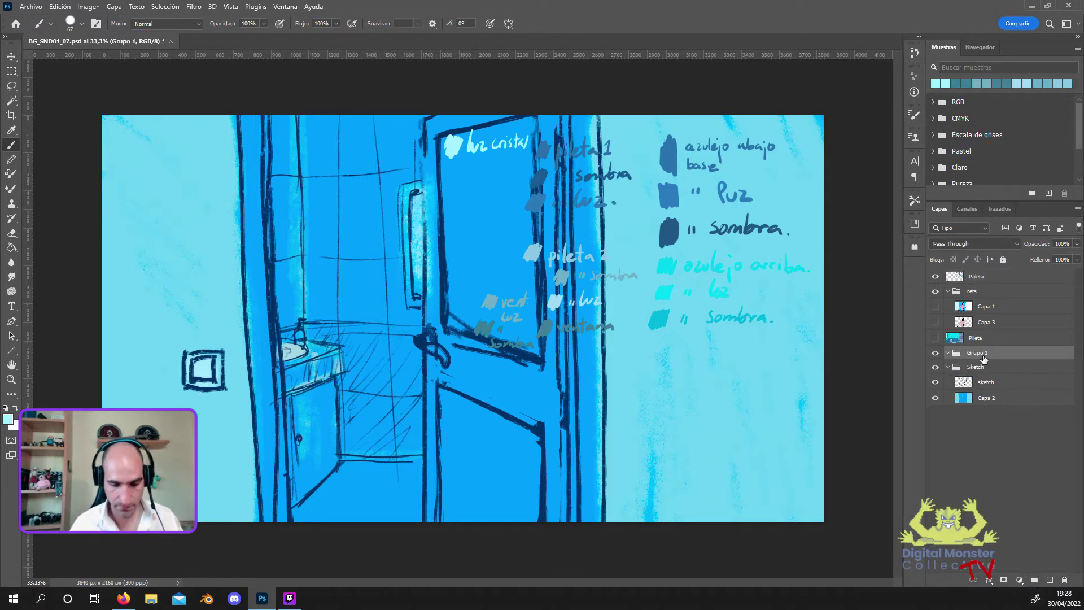
{"action": "double_click", "coordinate": [979, 353]}
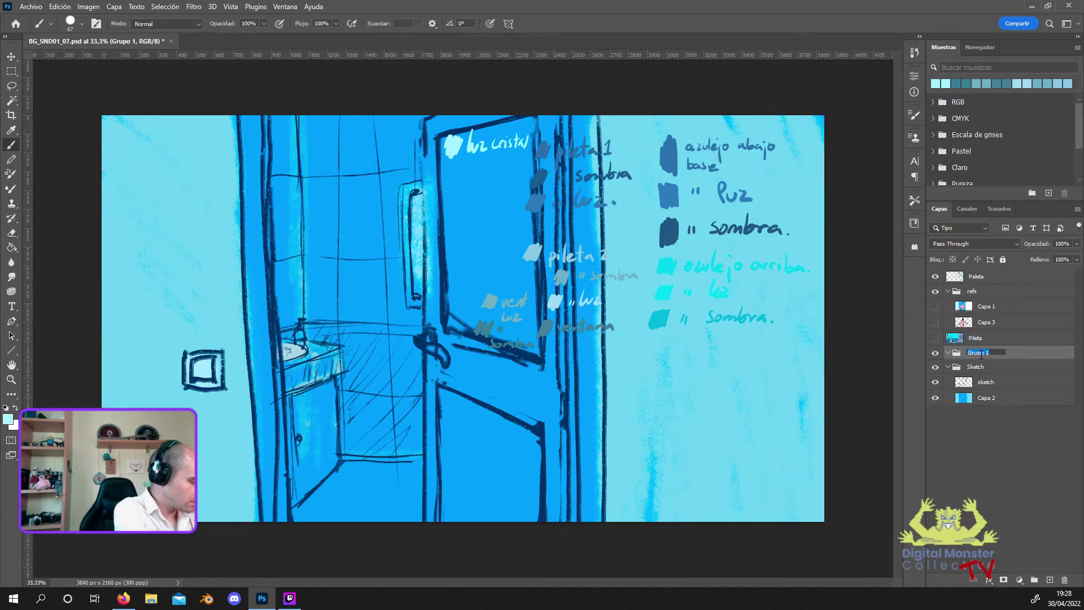
{"action": "type", "text": "Aseo"}
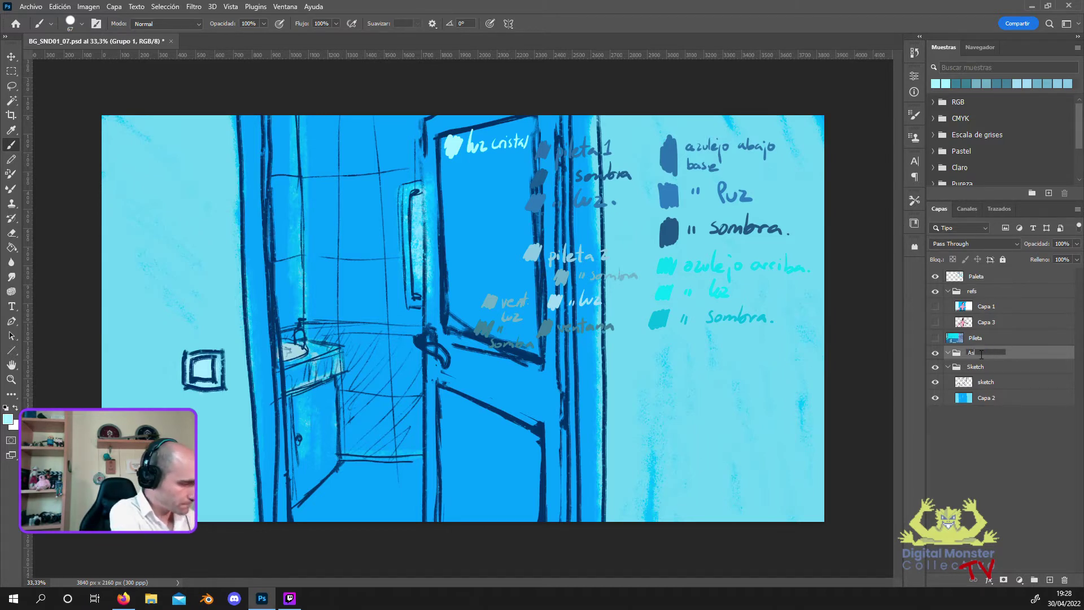
{"action": "key", "text": "BackSpace"}
{"action": "type", "text": "o"}
{"action": "key", "text": "Return"}
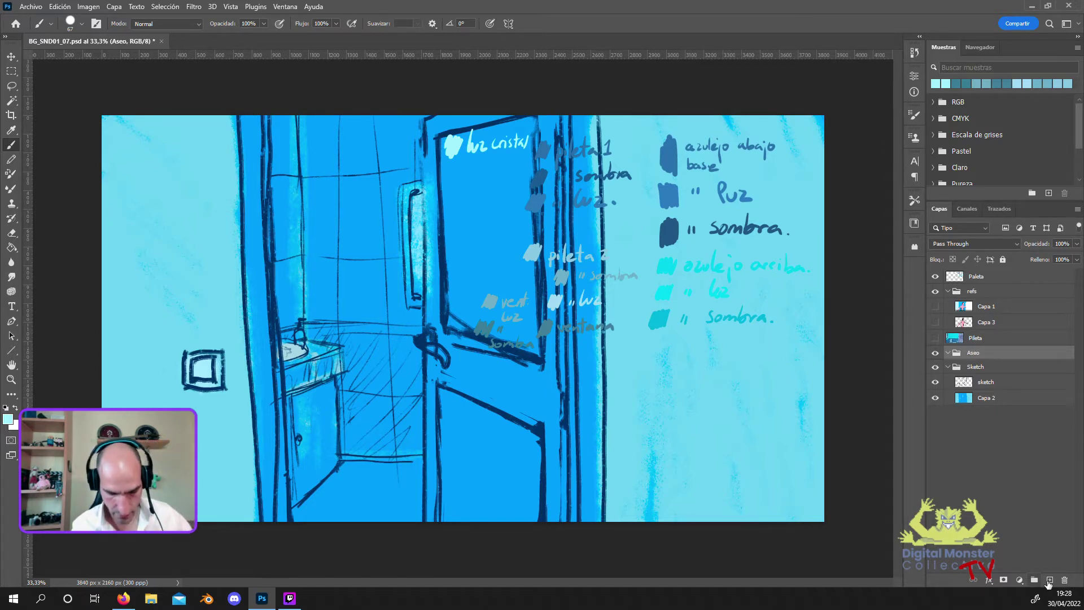
Add a new layer inside Aseo named 'Base Color'.
{"action": "left_click", "coordinate": [1048, 581]}
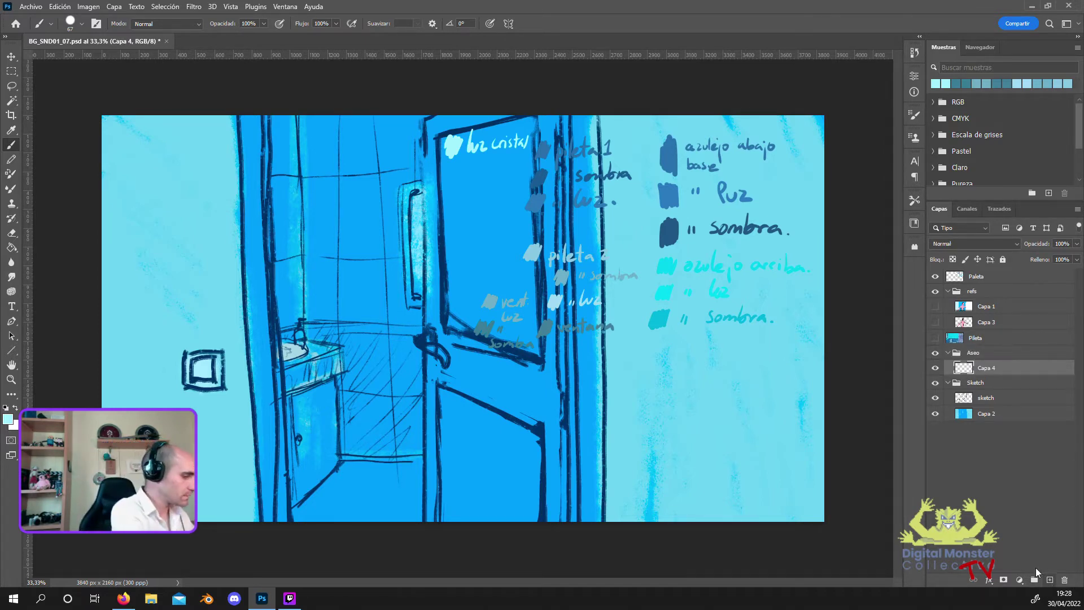
{"action": "key", "text": "shift+b"}
{"action": "key", "text": "r"}
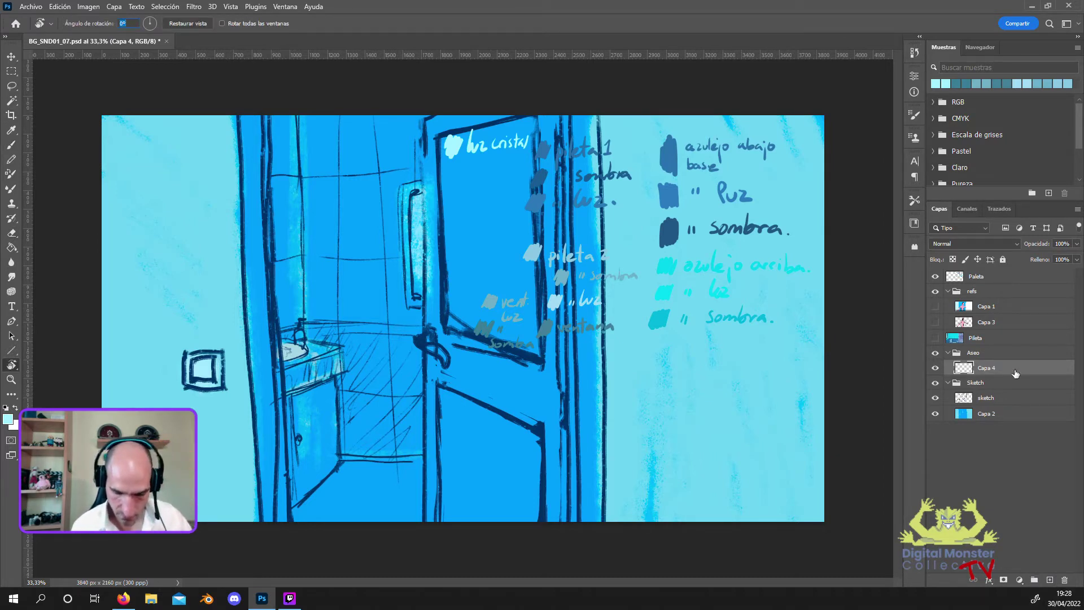
{"action": "double_click", "coordinate": [986, 368]}
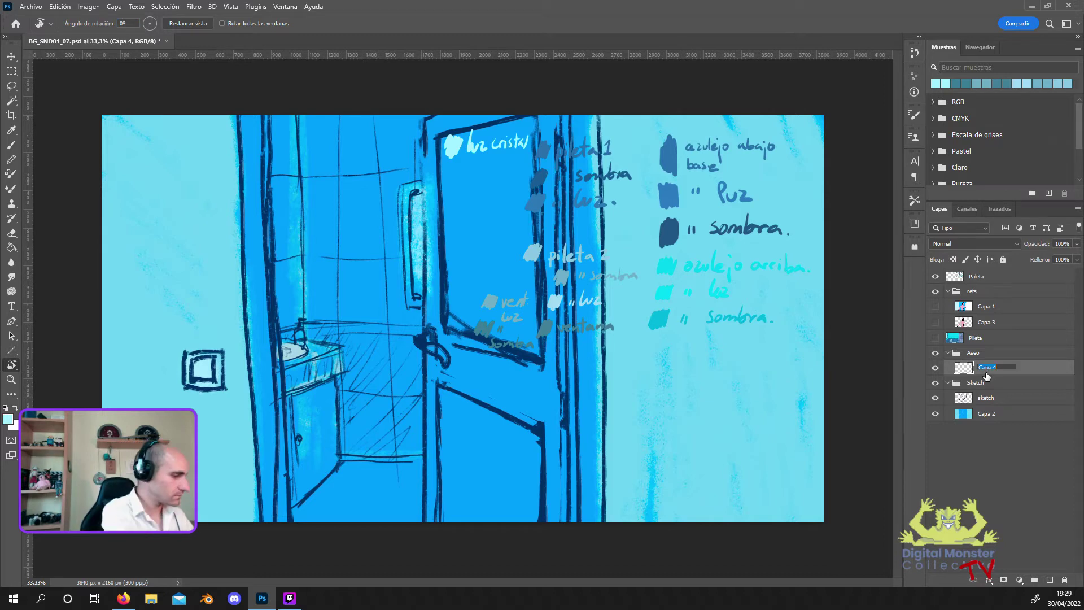
{"action": "type", "text": "Base C"}
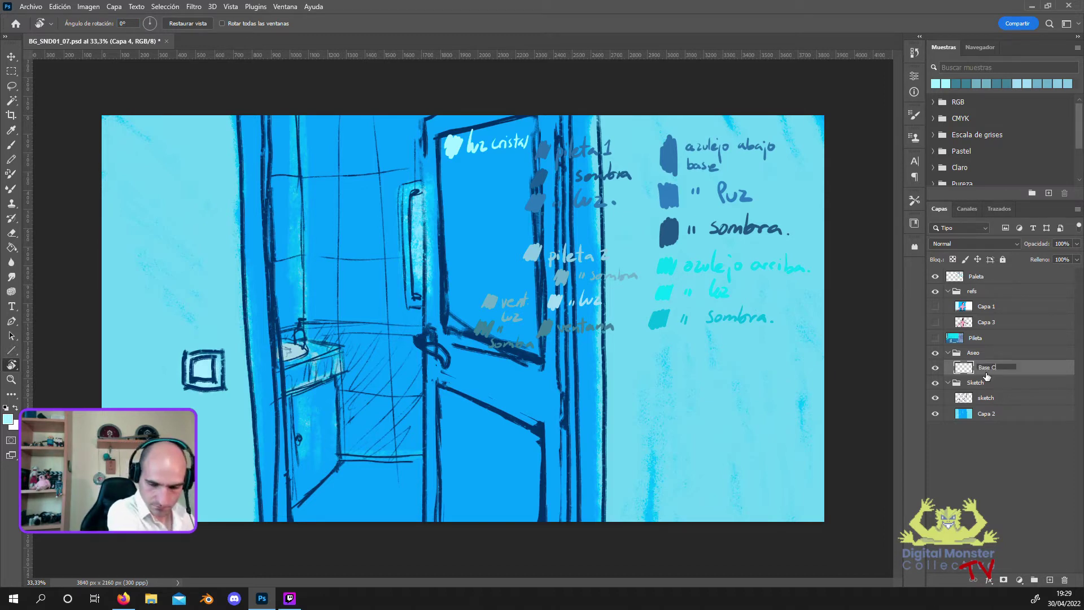
{"action": "type", "text": "olor"}
{"action": "key", "text": "Return"}
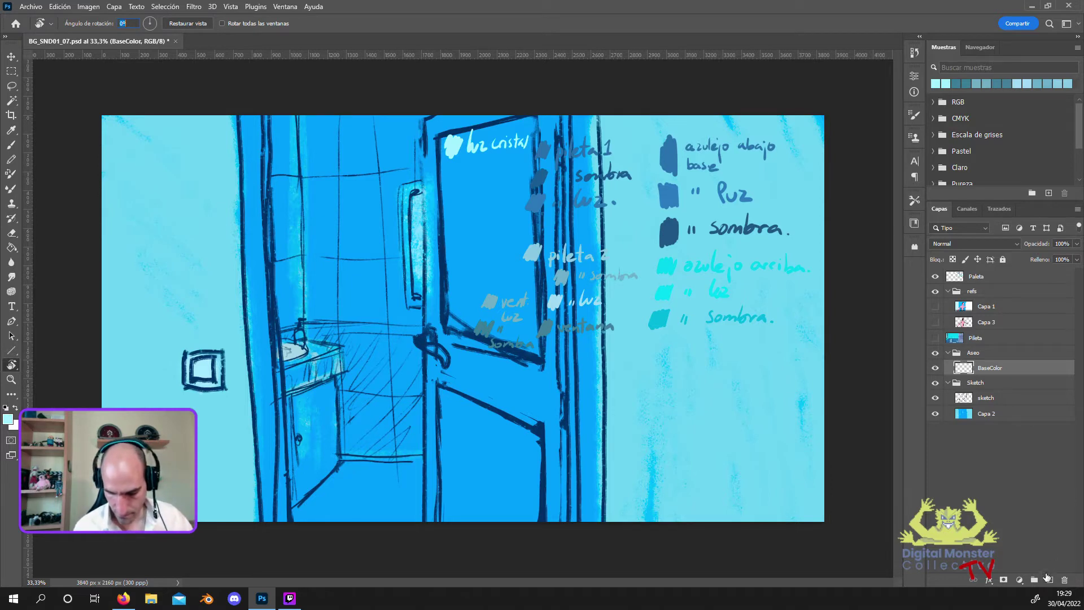
Add a 'Linea' layer above it and make BaseColor the active layer.
{"action": "left_click", "coordinate": [1050, 580]}
{"action": "double_click", "coordinate": [985, 368]}
{"action": "type", "text": "Linea"}
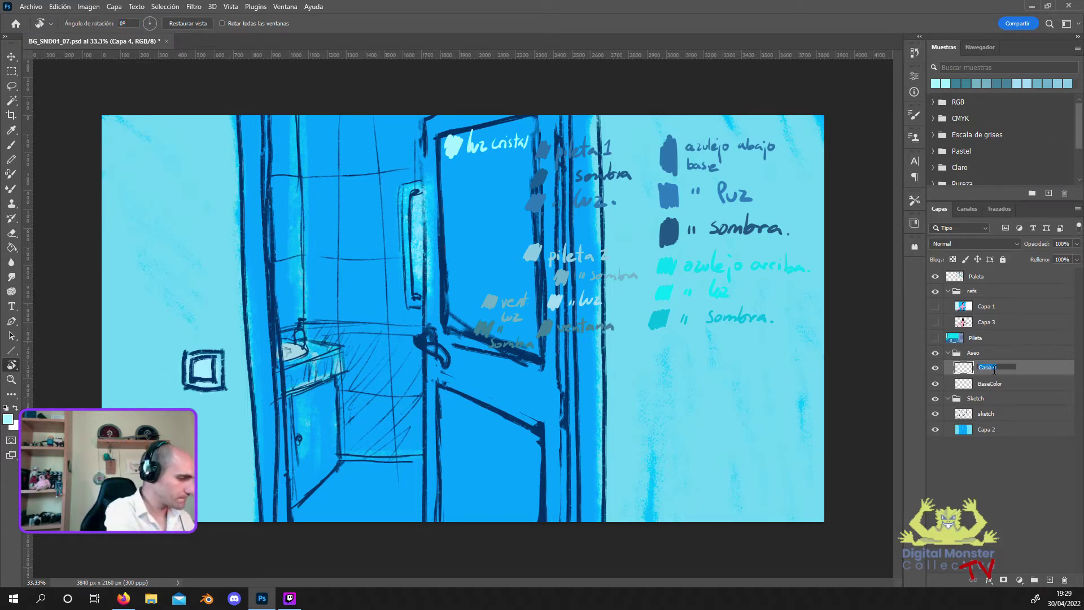
{"action": "key", "text": "Return"}
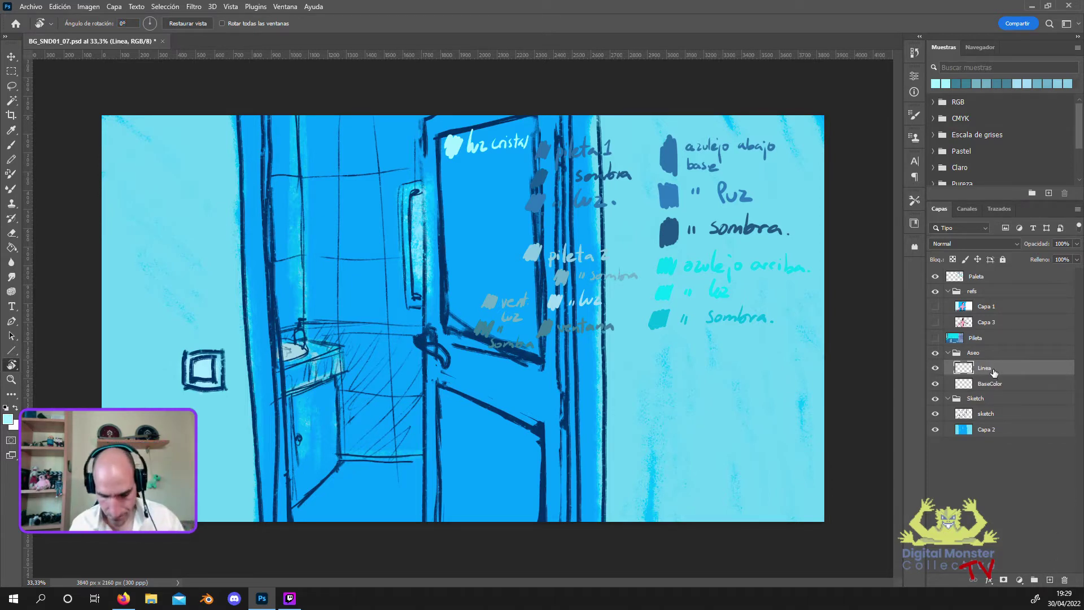
{"action": "left_click", "coordinate": [986, 383]}
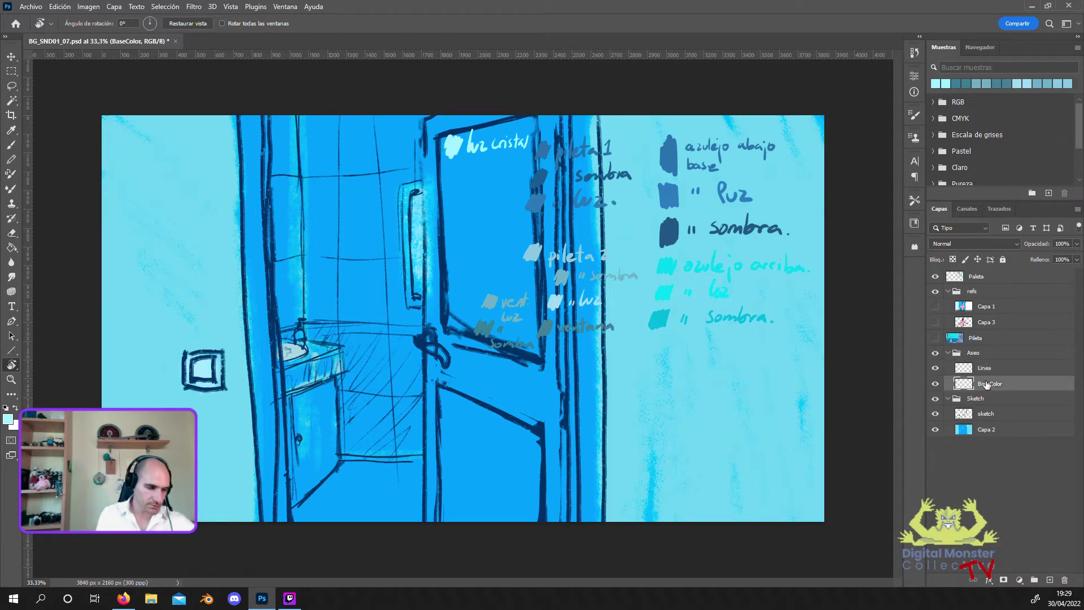
{"action": "left_click", "coordinate": [10, 419]}
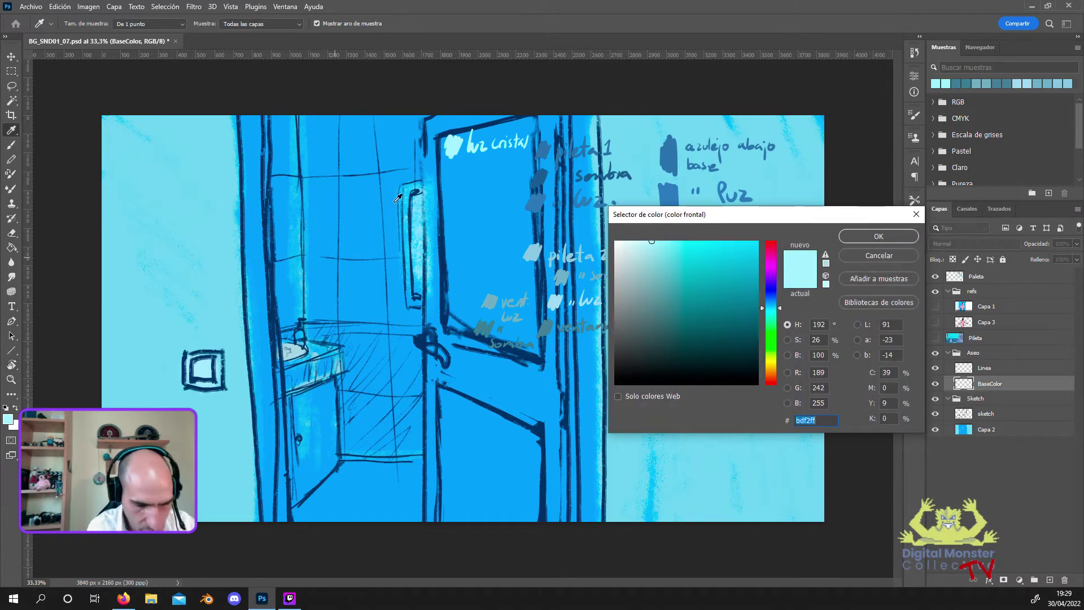
Dismiss the colour dialog unchanged and enlarge the brush.
{"action": "left_click_drag", "start_coordinate": [736, 213], "coordinate": [879, 212]}
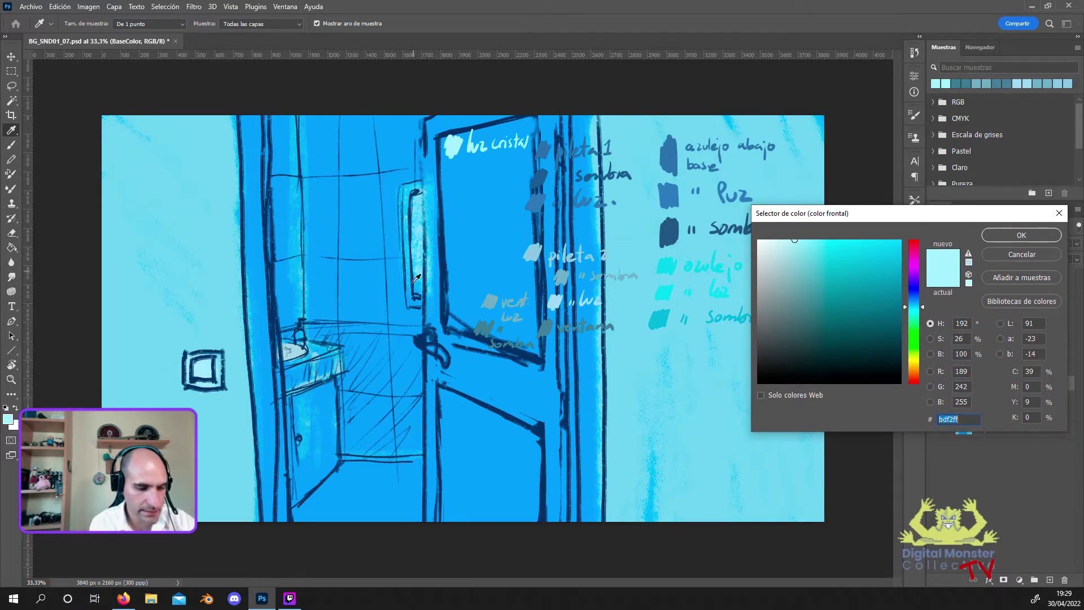
{"action": "left_click", "coordinate": [995, 240]}
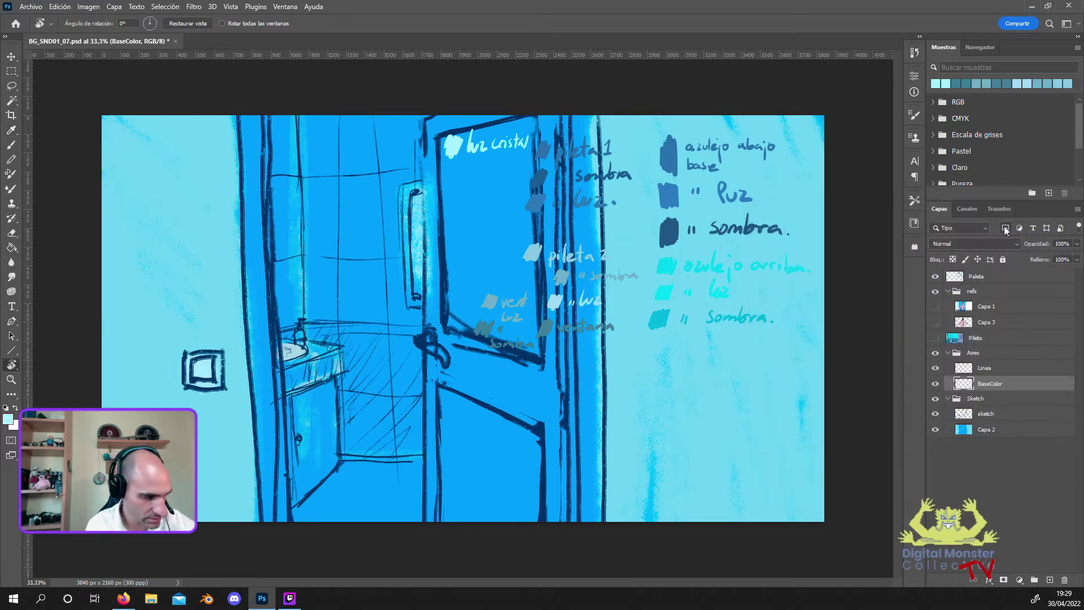
{"action": "left_click", "coordinate": [11, 144]}
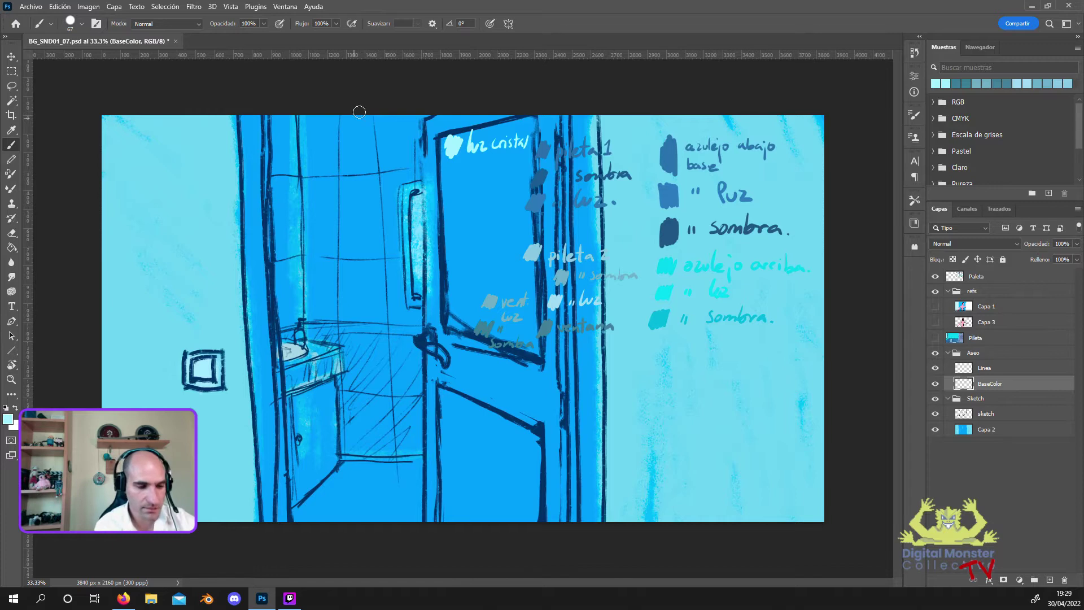
{"action": "left_click", "coordinate": [73, 24]}
{"action": "left_click_drag", "start_coordinate": [88, 60], "coordinate": [92, 60]}
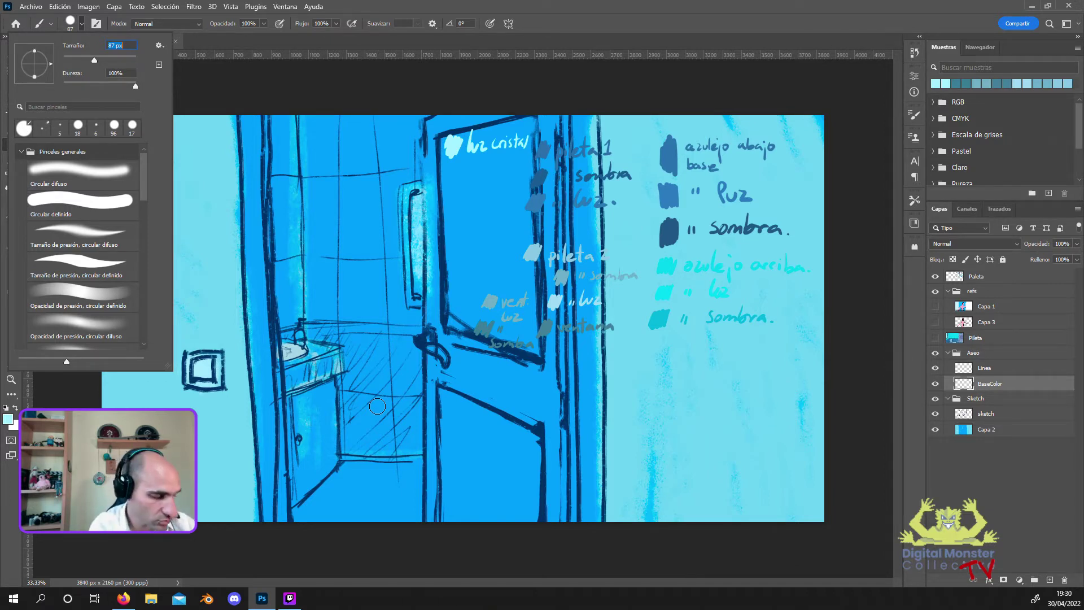
Sample the azulejo arriba swatch's cyan as the foreground colour.
{"action": "left_click", "coordinate": [8, 418]}
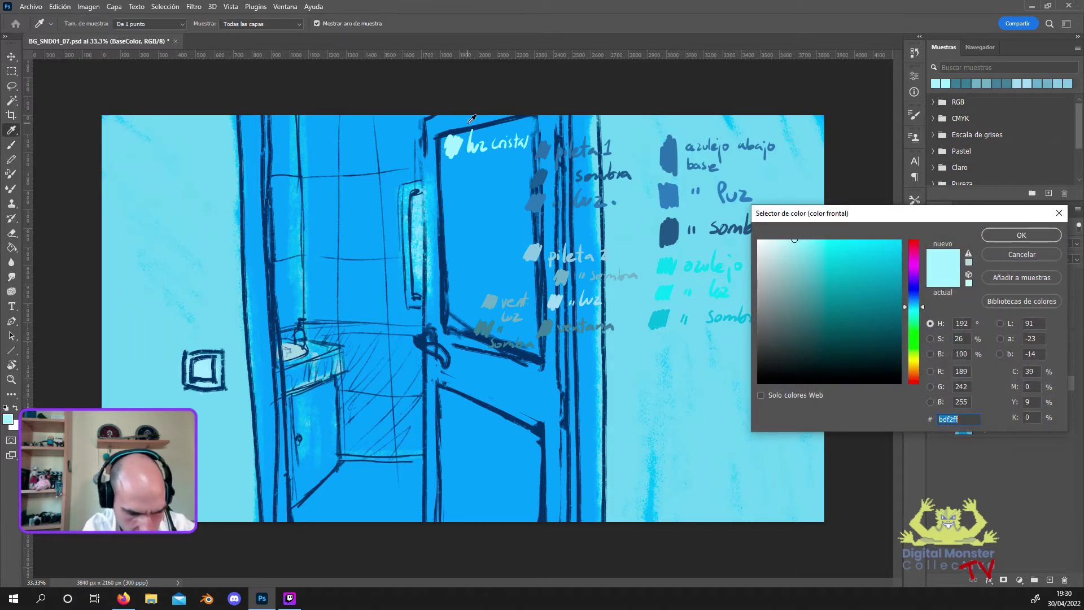
{"action": "left_click_drag", "start_coordinate": [850, 218], "coordinate": [917, 211]}
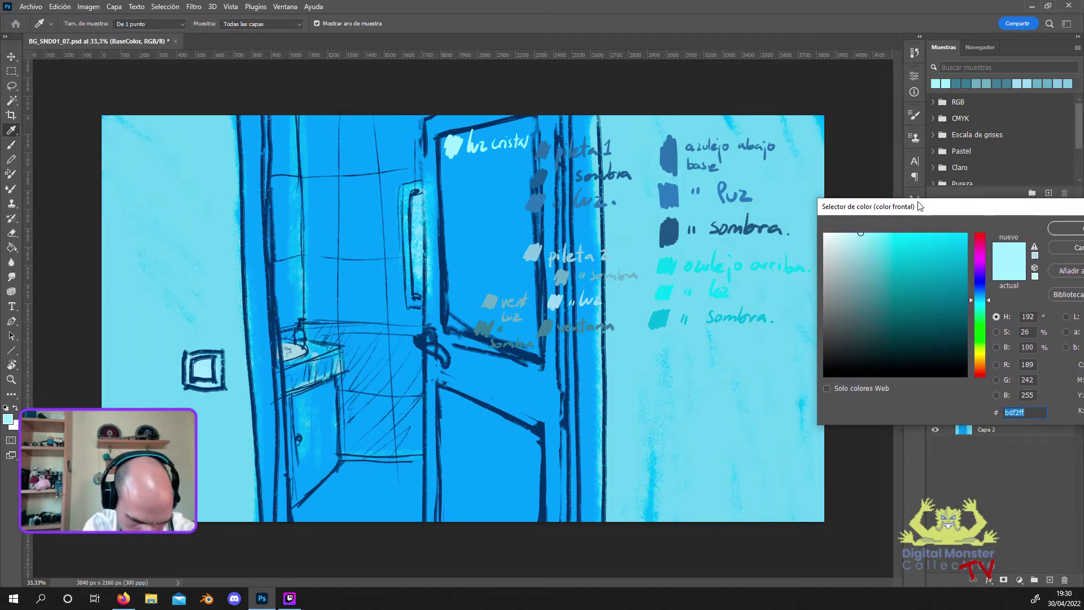
{"action": "left_click", "coordinate": [668, 263]}
{"action": "left_click", "coordinate": [1060, 232]}
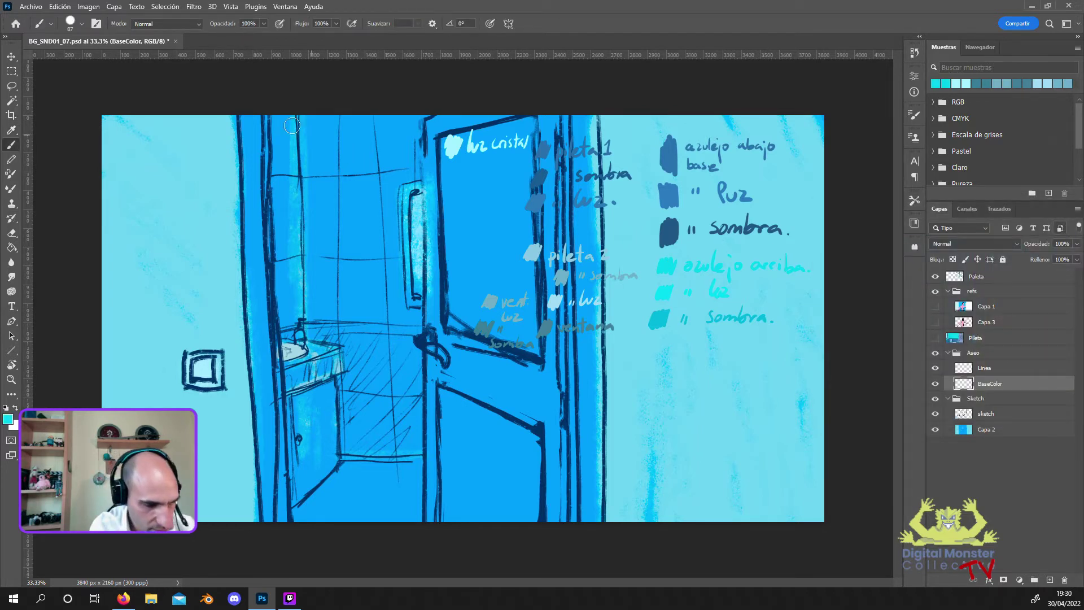
Brush cyan down the wall left of the door, from the canvas top downward.
{"action": "mouse_move", "coordinate": [300, 120]}
{"action": "left_mouse_down"}
{"action": "mouse_move", "coordinate": [305, 228]}
{"action": "mouse_move", "coordinate": [287, 143]}
{"action": "mouse_move", "coordinate": [281, 209]}
{"action": "mouse_move", "coordinate": [276, 198]}
{"action": "left_mouse_up"}
{"action": "mouse_move", "coordinate": [271, 108]}
{"action": "left_mouse_down"}
{"action": "mouse_move", "coordinate": [271, 204]}
{"action": "mouse_move", "coordinate": [267, 129]}
{"action": "mouse_move", "coordinate": [265, 229]}
{"action": "mouse_move", "coordinate": [246, 200]}
{"action": "mouse_move", "coordinate": [249, 271]}
{"action": "left_mouse_up"}
{"action": "left_click_drag", "start_coordinate": [257, 206], "coordinate": [251, 290]}
{"action": "left_click_drag", "start_coordinate": [252, 246], "coordinate": [248, 310]}
{"action": "left_click_drag", "start_coordinate": [241, 111], "coordinate": [243, 322]}
{"action": "left_click_drag", "start_coordinate": [237, 234], "coordinate": [241, 339]}
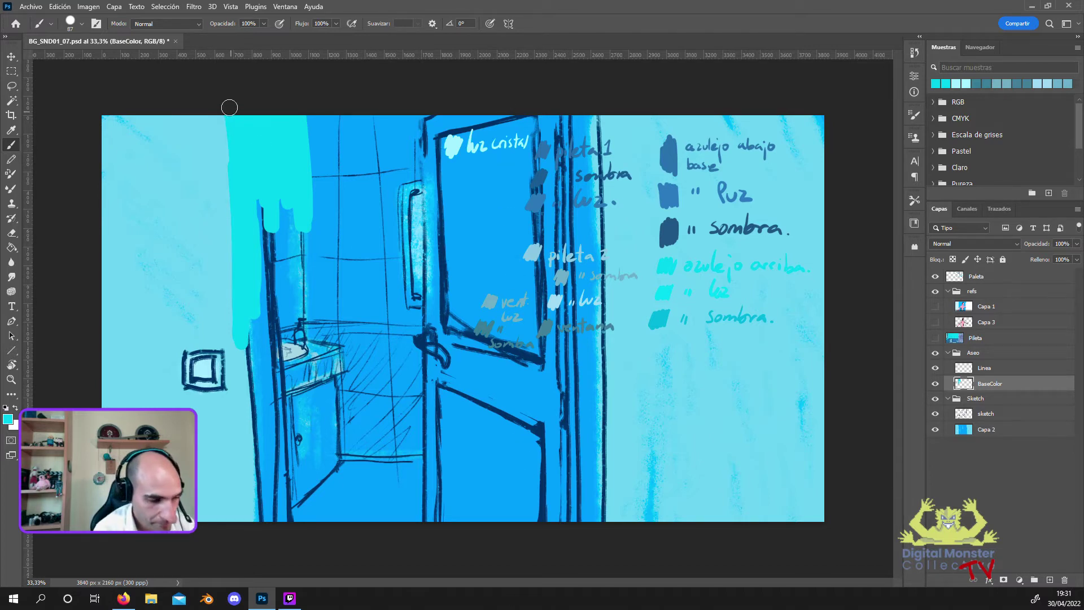
{"action": "mouse_move", "coordinate": [221, 118]}
{"action": "left_mouse_down"}
{"action": "mouse_move", "coordinate": [231, 248]}
{"action": "mouse_move", "coordinate": [252, 261]}
{"action": "mouse_move", "coordinate": [273, 508]}
{"action": "left_mouse_up"}
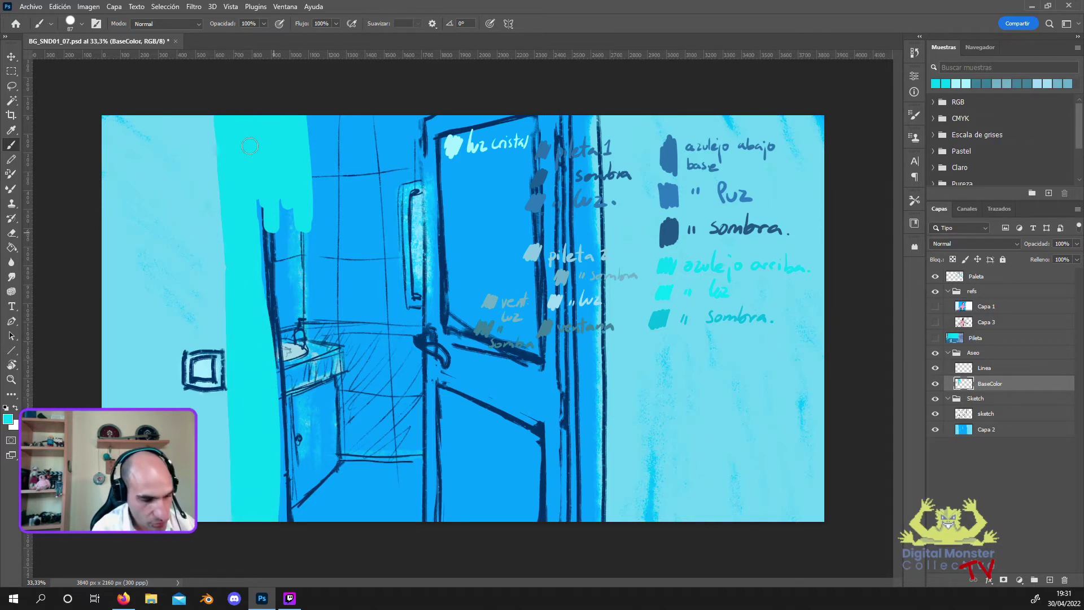
Enlarge the brush to 169 and cover the left wall edge and dark strip in cyan.
{"action": "left_click", "coordinate": [82, 24]}
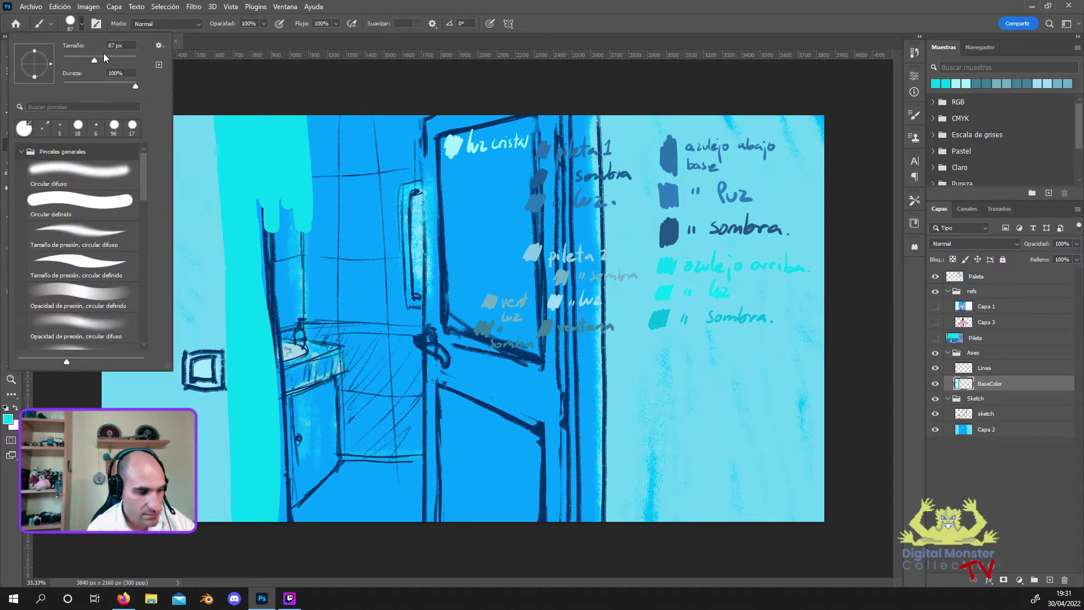
{"action": "left_click", "coordinate": [70, 24]}
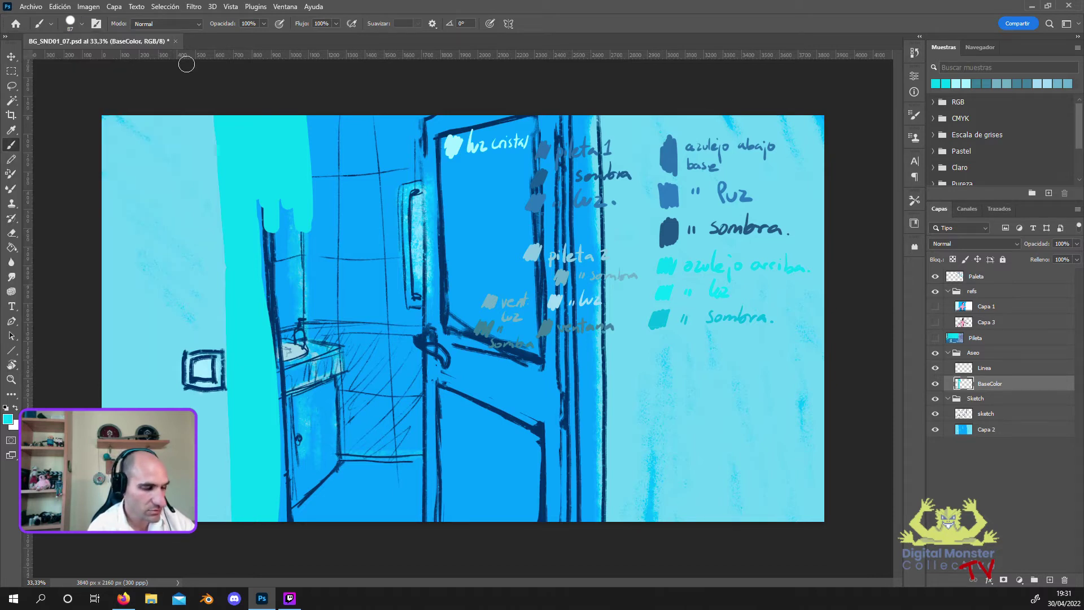
{"action": "left_click", "coordinate": [71, 24]}
{"action": "left_click", "coordinate": [217, 85]}
{"action": "mouse_move", "coordinate": [229, 156]}
{"action": "left_mouse_down"}
{"action": "mouse_move", "coordinate": [131, 81]}
{"action": "mouse_move", "coordinate": [194, 212]}
{"action": "mouse_move", "coordinate": [261, 314]}
{"action": "mouse_move", "coordinate": [153, 230]}
{"action": "mouse_move", "coordinate": [75, 290]}
{"action": "mouse_move", "coordinate": [105, 359]}
{"action": "mouse_move", "coordinate": [82, 372]}
{"action": "mouse_move", "coordinate": [220, 502]}
{"action": "mouse_move", "coordinate": [176, 538]}
{"action": "left_mouse_up"}
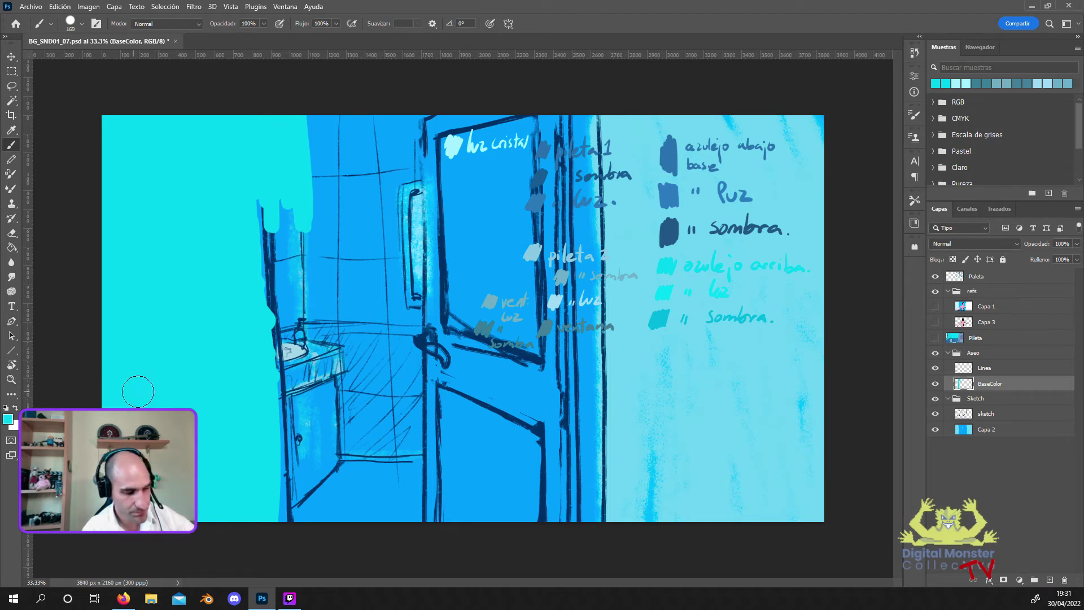
{"action": "mouse_move", "coordinate": [263, 214]}
{"action": "left_mouse_down"}
{"action": "mouse_move", "coordinate": [291, 531]}
{"action": "mouse_move", "coordinate": [270, 163]}
{"action": "mouse_move", "coordinate": [313, 520]}
{"action": "left_mouse_up"}
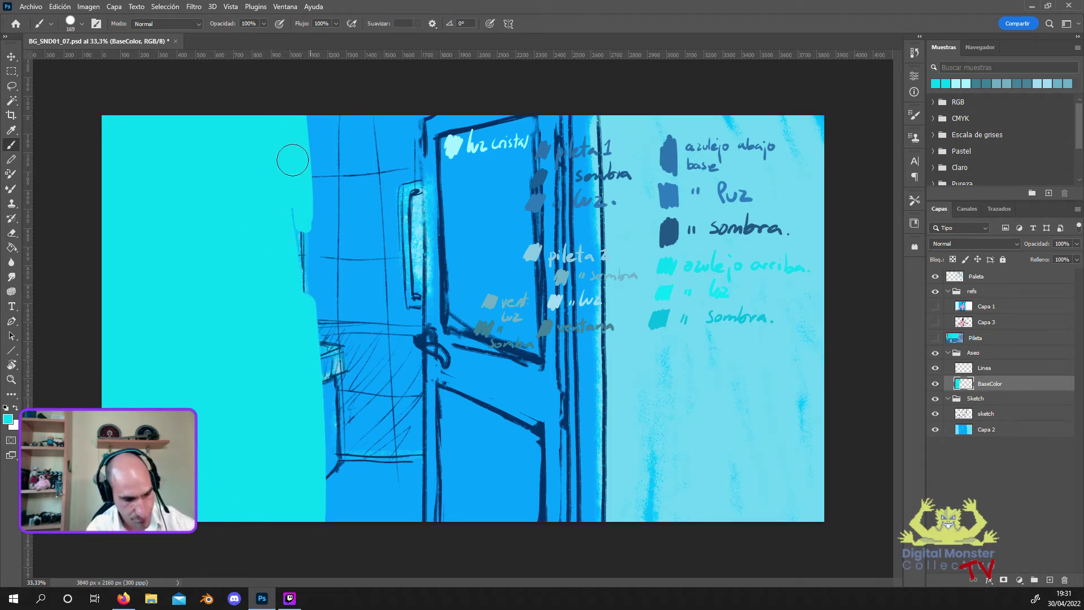
{"action": "left_click_drag", "start_coordinate": [290, 157], "coordinate": [338, 520]}
{"action": "left_click_drag", "start_coordinate": [327, 243], "coordinate": [344, 519]}
Paint-bucket fill the blue wall and door areas with cyan.
{"action": "left_click", "coordinate": [10, 249]}
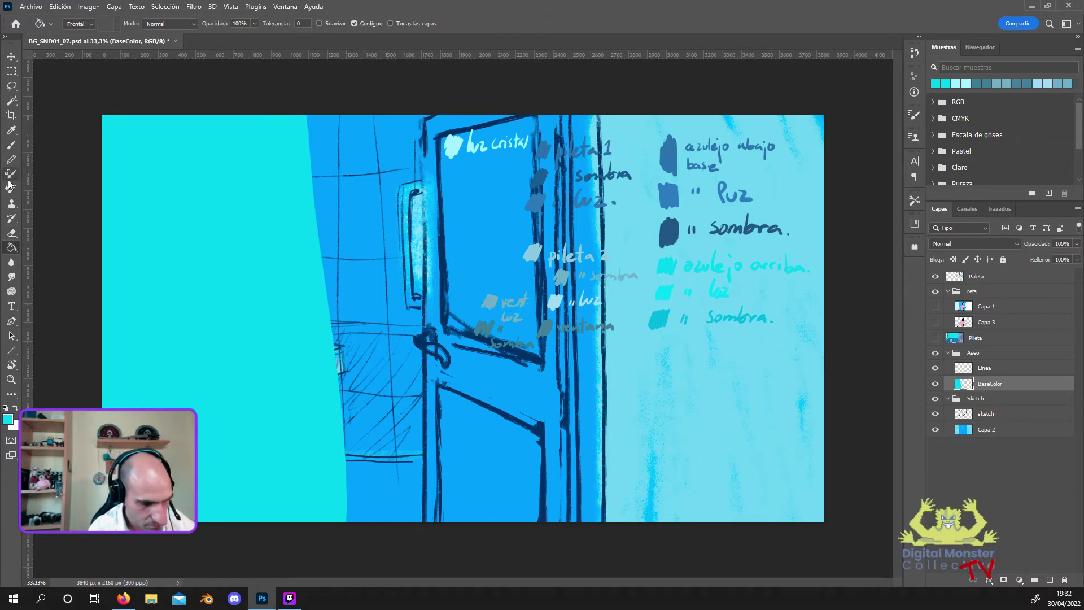
{"action": "left_click", "coordinate": [361, 203]}
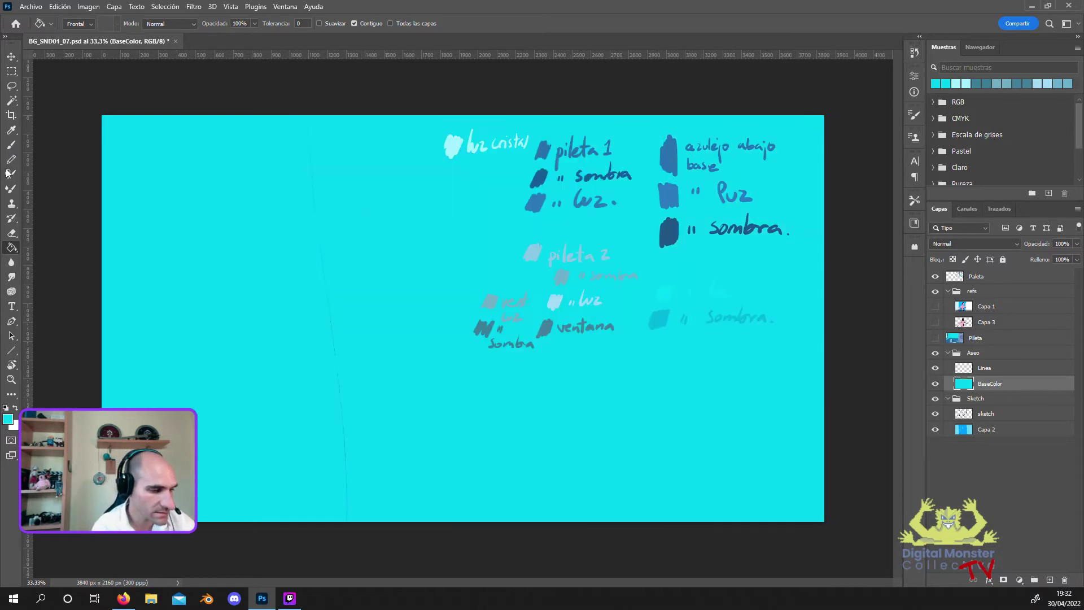
{"action": "left_click", "coordinate": [12, 145]}
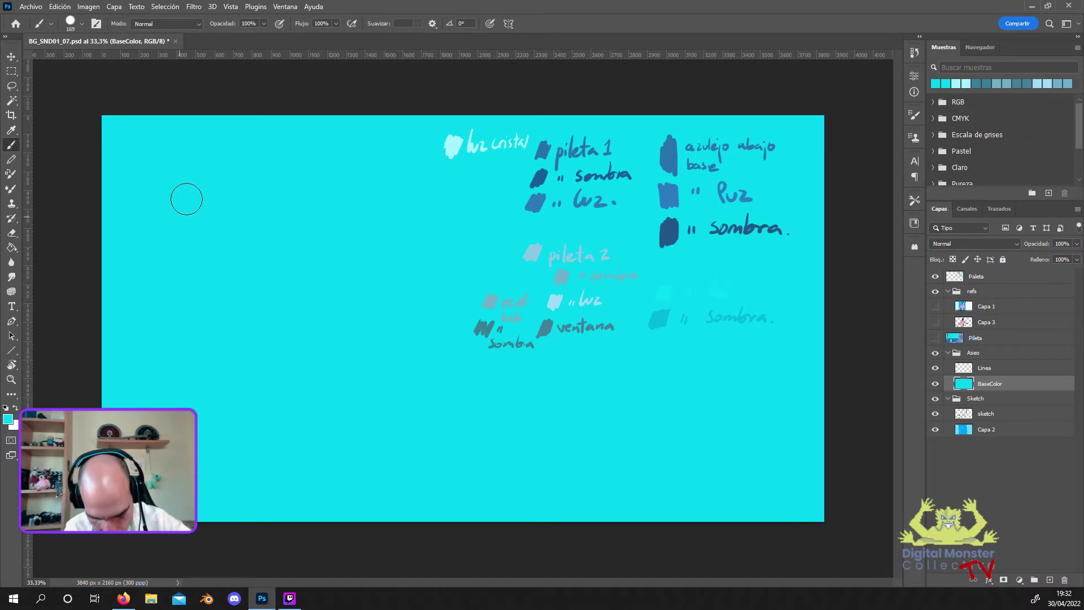
Move Sketch into refs, hide Capa 2, sample the azulejo abajo base blue, and use a 92 px brush on BaseColor.
{"action": "left_click_drag", "start_coordinate": [963, 282], "coordinate": [986, 334]}
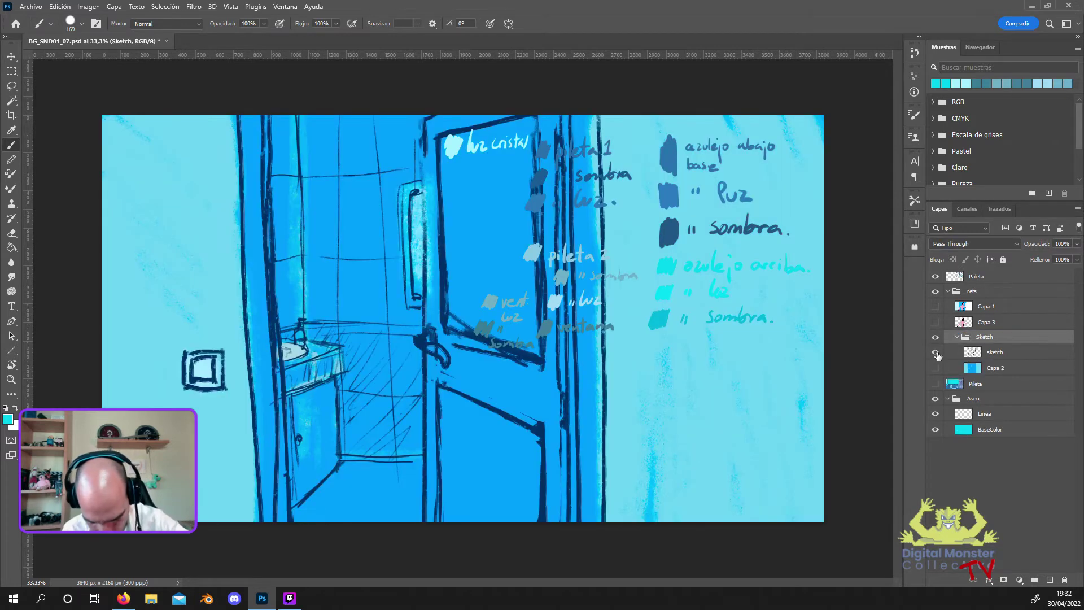
{"action": "left_click", "coordinate": [935, 367]}
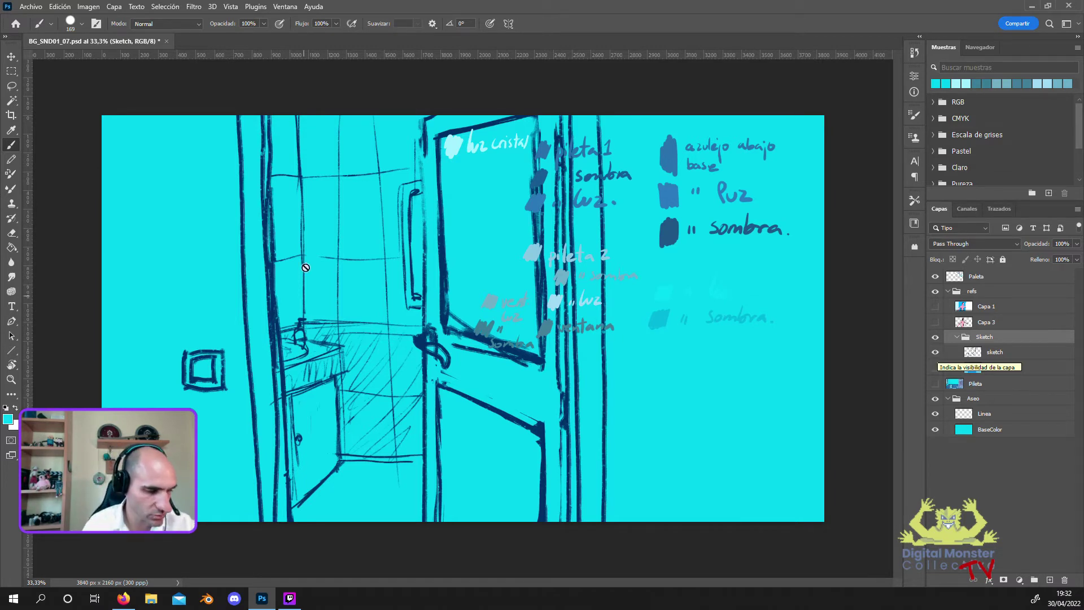
{"action": "left_click", "coordinate": [8, 420]}
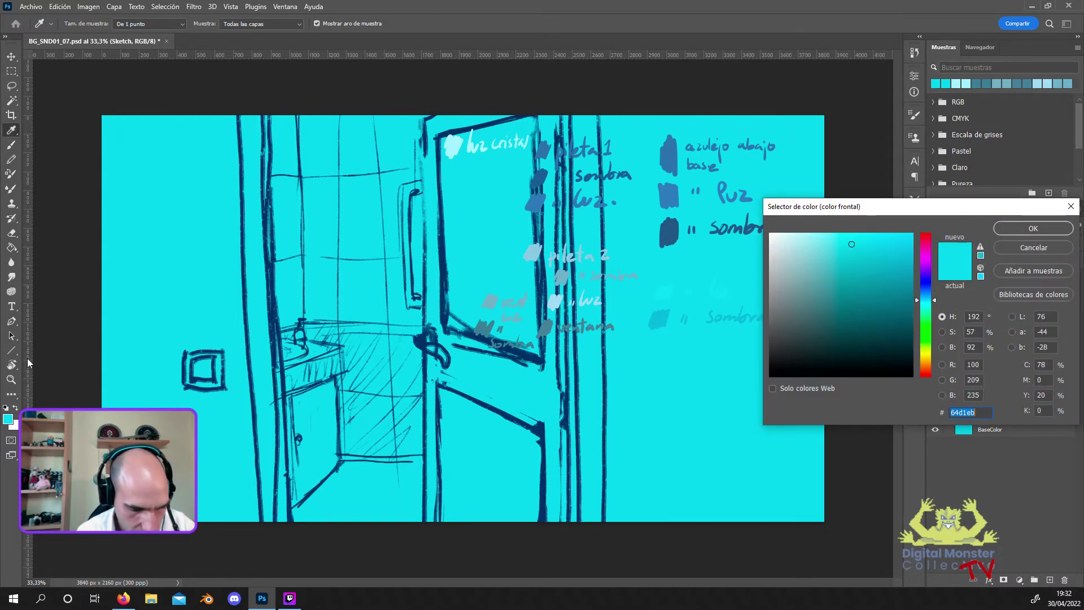
{"action": "left_click", "coordinate": [676, 148]}
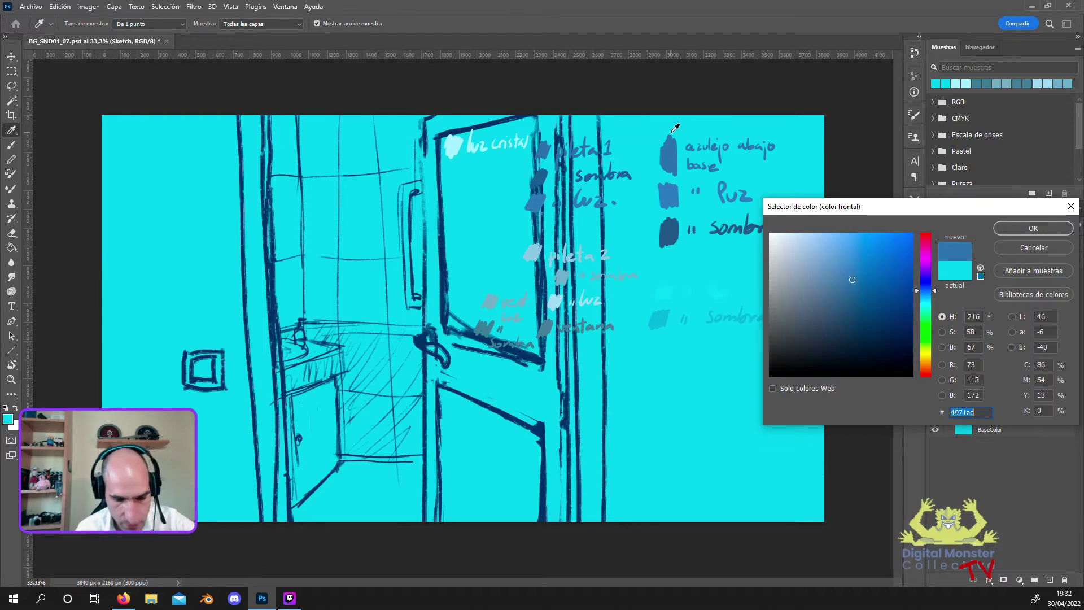
{"action": "left_click", "coordinate": [1013, 231]}
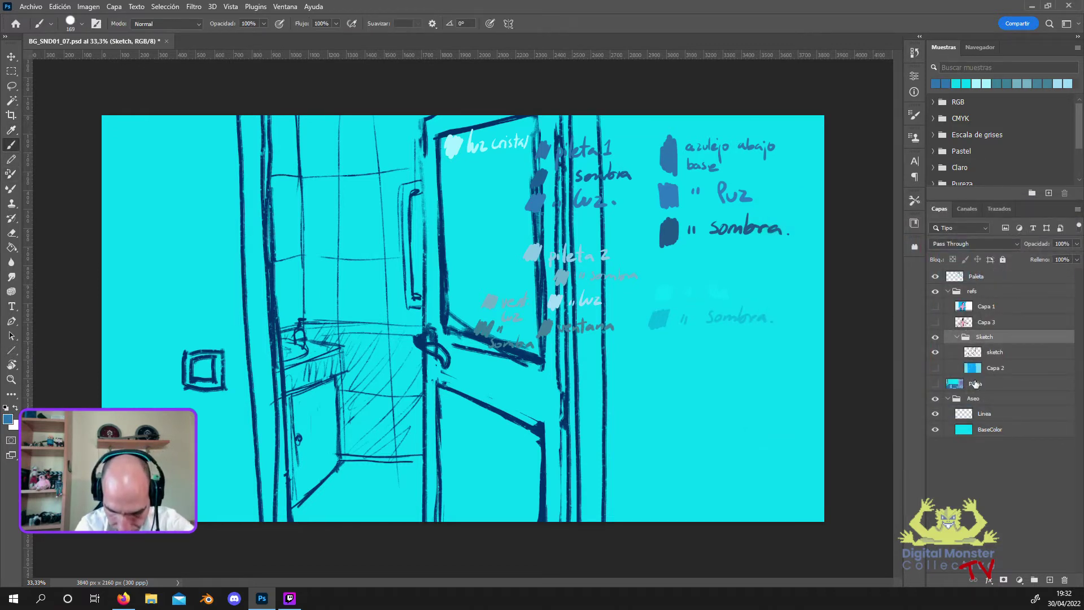
{"action": "left_click", "coordinate": [996, 429]}
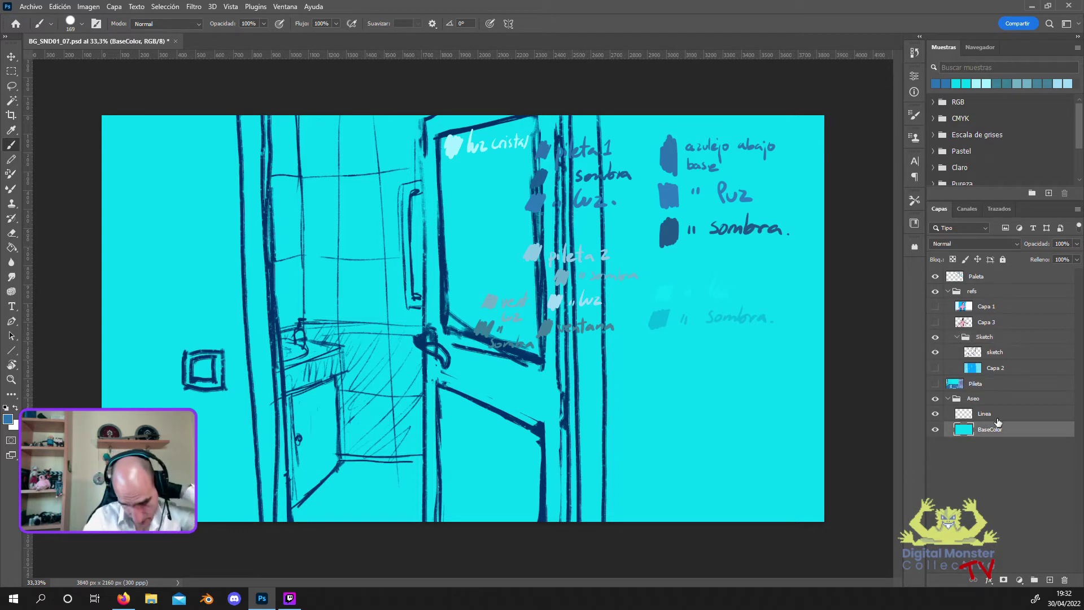
{"action": "left_click", "coordinate": [81, 23]}
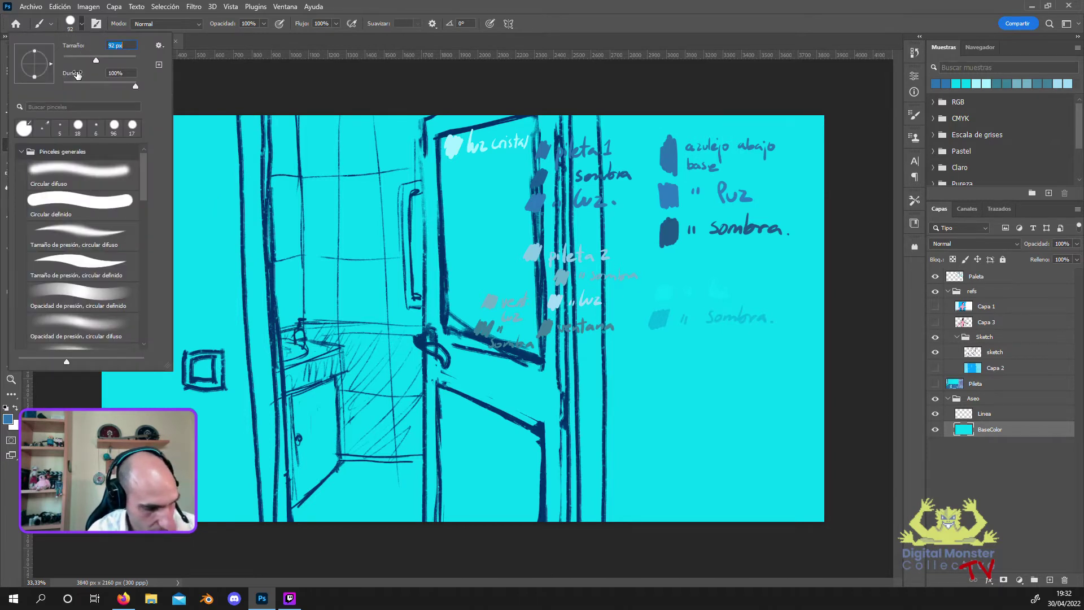
Block in the blue tile band above the counter, around the sink and cabinet edge.
{"action": "key", "text": "Return"}
{"action": "left_click_drag", "start_coordinate": [299, 342], "coordinate": [195, 364]}
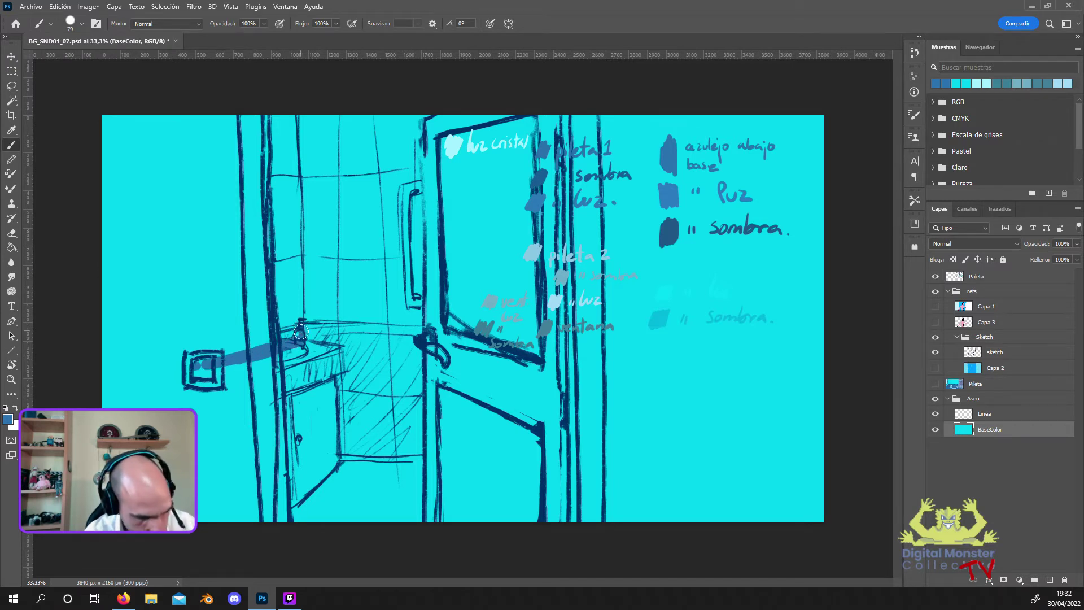
{"action": "left_click_drag", "start_coordinate": [299, 329], "coordinate": [206, 343]}
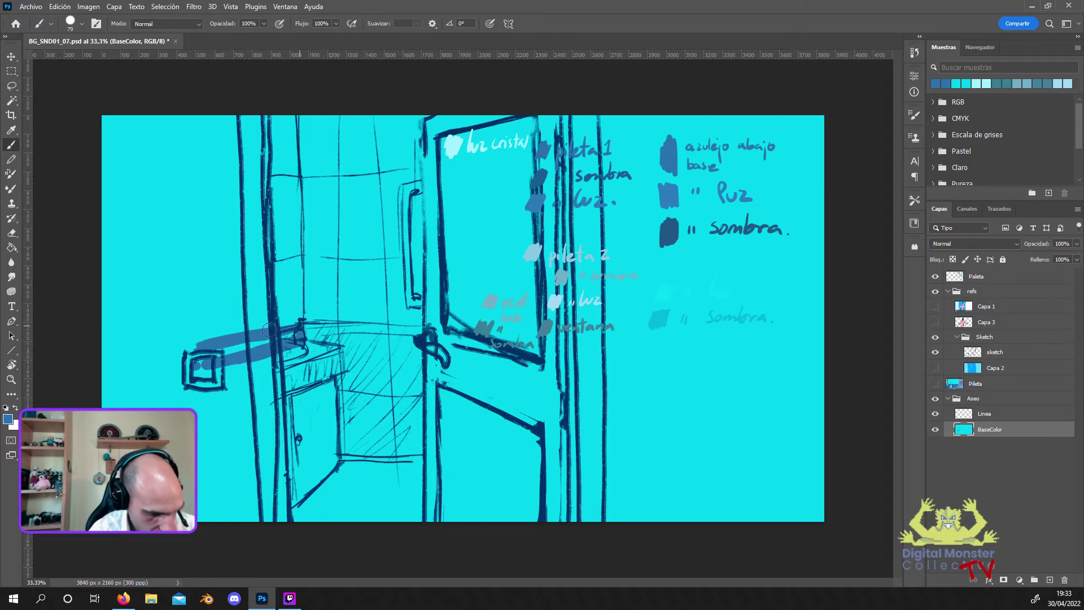
{"action": "mouse_move", "coordinate": [284, 327]}
{"action": "left_mouse_down"}
{"action": "mouse_move", "coordinate": [193, 345]}
{"action": "mouse_move", "coordinate": [223, 354]}
{"action": "left_mouse_up"}
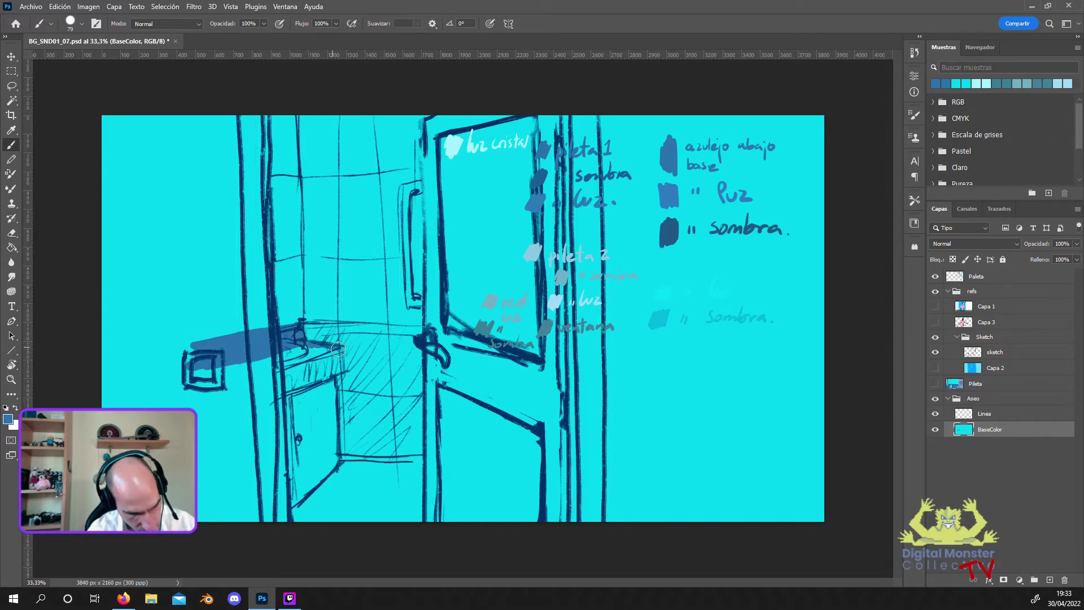
{"action": "left_click_drag", "start_coordinate": [338, 352], "coordinate": [341, 352]}
{"action": "mouse_move", "coordinate": [340, 371]}
{"action": "left_mouse_down"}
{"action": "mouse_move", "coordinate": [285, 397]}
{"action": "mouse_move", "coordinate": [242, 402]}
{"action": "mouse_move", "coordinate": [339, 364]}
{"action": "left_mouse_up"}
{"action": "mouse_move", "coordinate": [254, 392]}
{"action": "left_mouse_down"}
{"action": "mouse_move", "coordinate": [336, 361]}
{"action": "mouse_move", "coordinate": [339, 348]}
{"action": "mouse_move", "coordinate": [257, 378]}
{"action": "left_mouse_up"}
{"action": "mouse_move", "coordinate": [311, 356]}
{"action": "left_mouse_down"}
{"action": "mouse_move", "coordinate": [242, 376]}
{"action": "mouse_move", "coordinate": [203, 370]}
{"action": "mouse_move", "coordinate": [212, 364]}
{"action": "mouse_move", "coordinate": [189, 406]}
{"action": "mouse_move", "coordinate": [202, 410]}
{"action": "mouse_move", "coordinate": [240, 384]}
{"action": "left_mouse_up"}
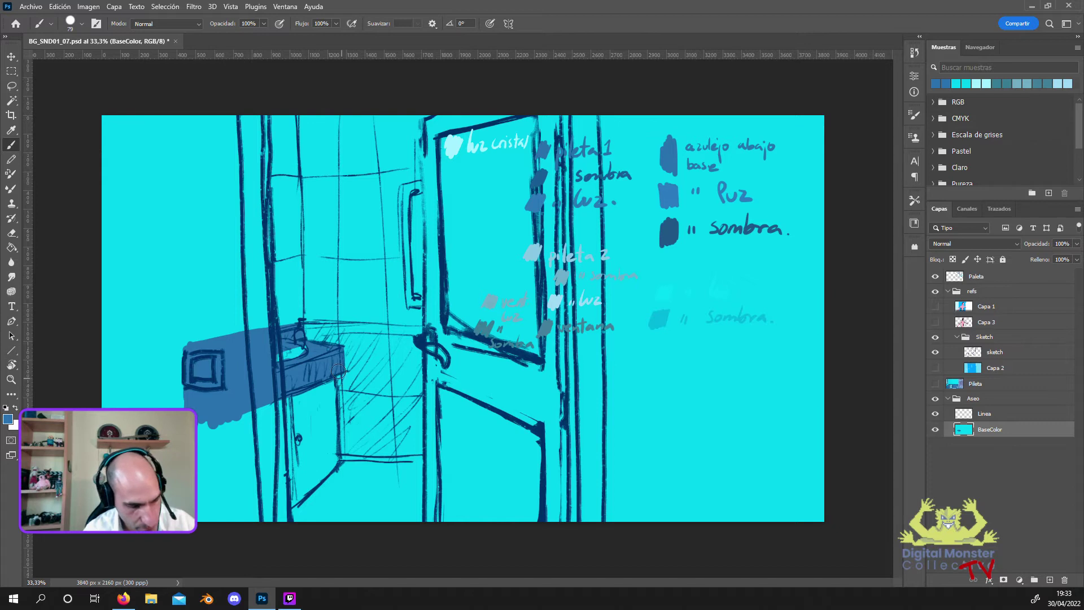
{"action": "left_click_drag", "start_coordinate": [338, 380], "coordinate": [347, 452]}
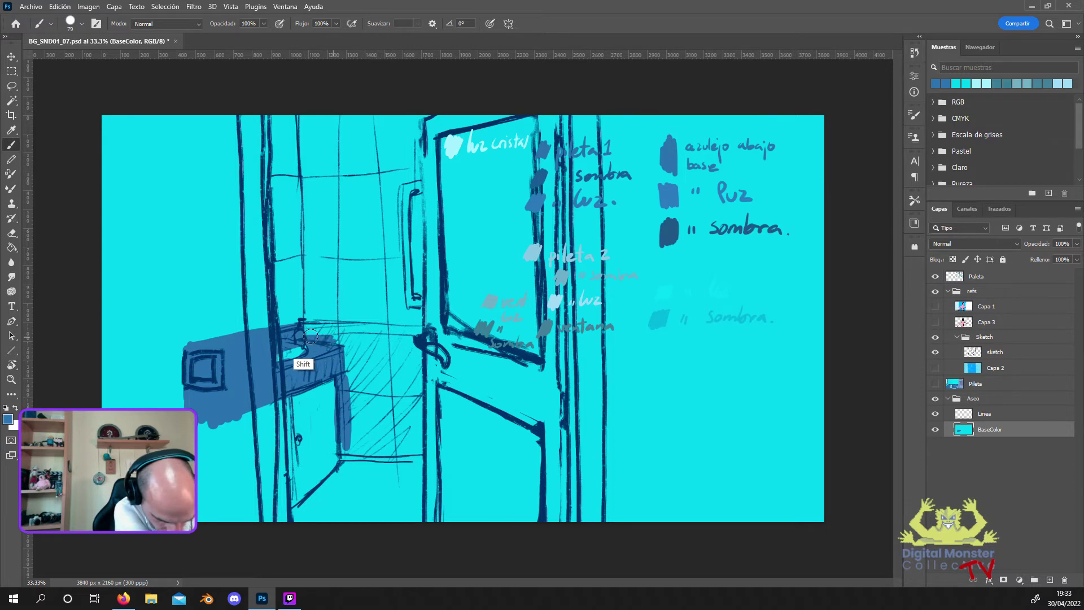
Draw a straight blue countertop line and fill blue around the faucet, door and bottom band.
{"action": "left_click", "coordinate": [425, 338], "text": "shift"}
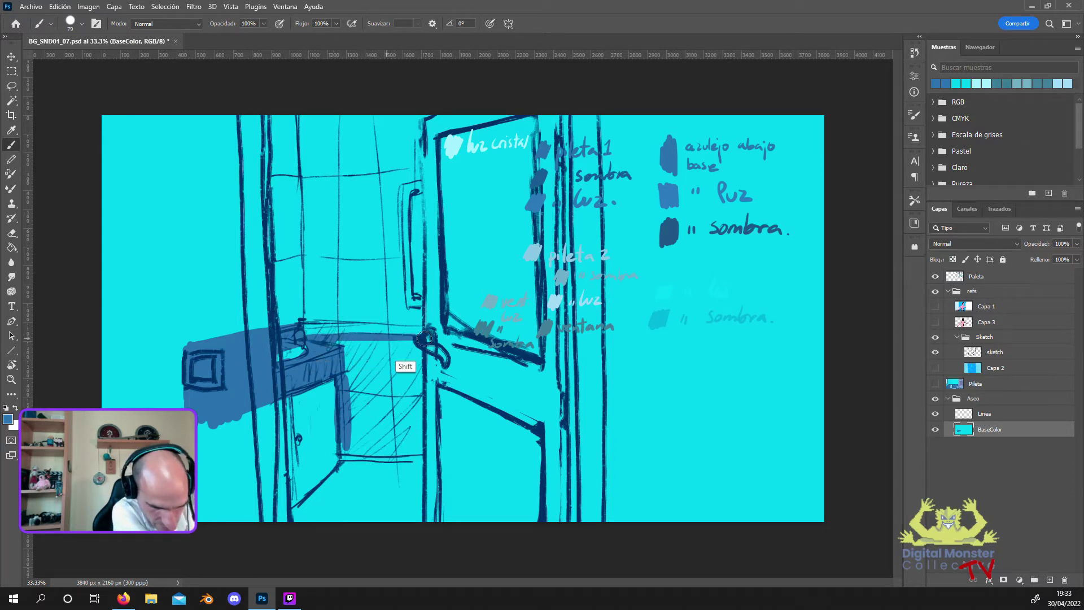
{"action": "left_click", "coordinate": [534, 338], "text": "shift"}
{"action": "left_click", "coordinate": [583, 342], "text": "shift"}
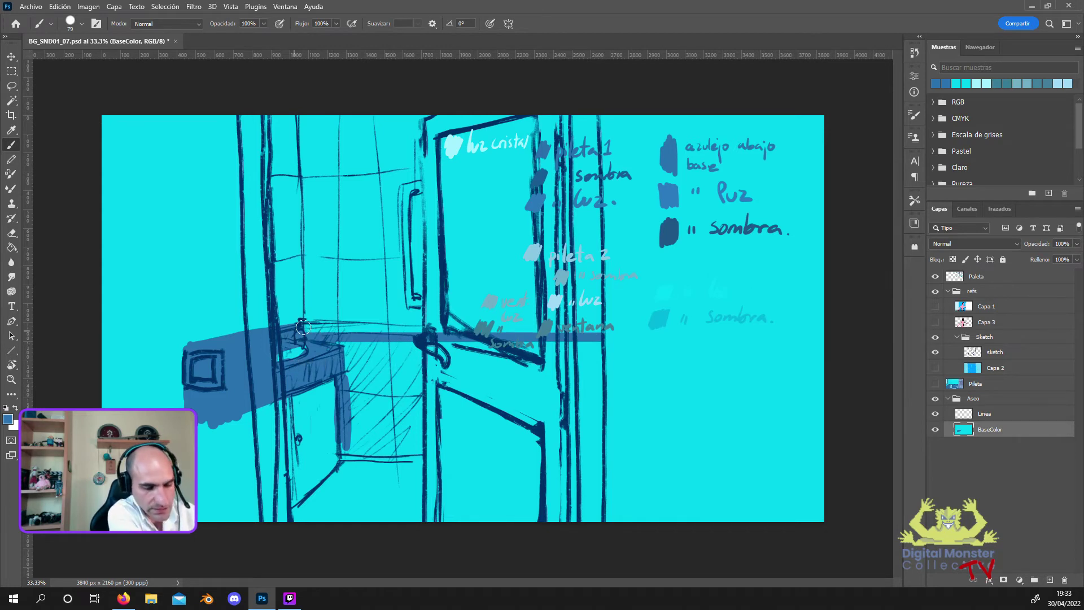
{"action": "mouse_move", "coordinate": [303, 327]}
{"action": "left_mouse_down"}
{"action": "mouse_move", "coordinate": [345, 346]}
{"action": "mouse_move", "coordinate": [365, 438]}
{"action": "left_mouse_up"}
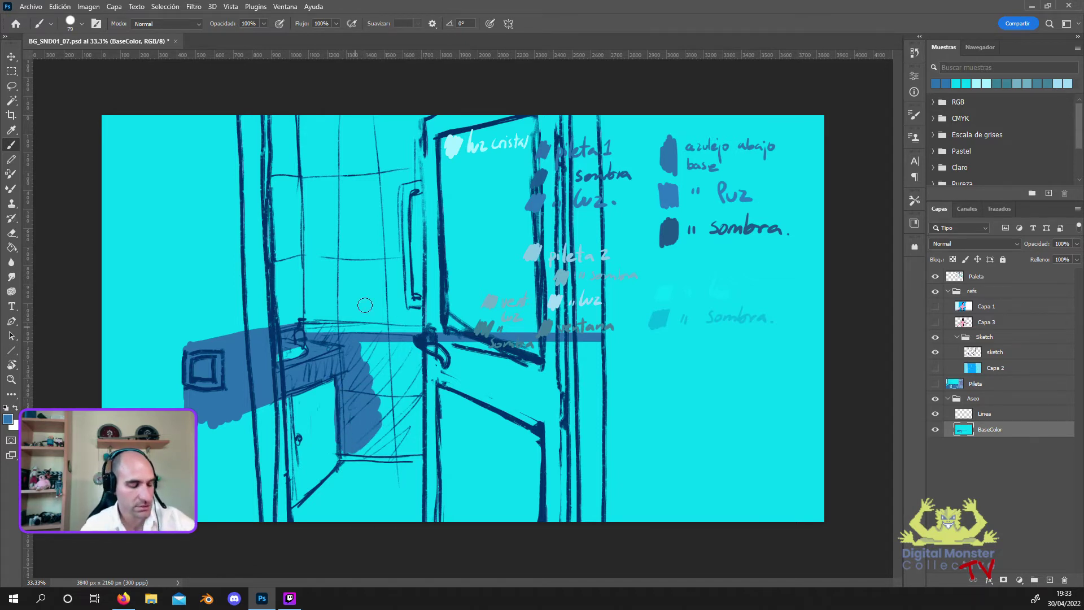
{"action": "mouse_move", "coordinate": [360, 358]}
{"action": "left_mouse_down"}
{"action": "mouse_move", "coordinate": [430, 371]}
{"action": "mouse_move", "coordinate": [451, 389]}
{"action": "mouse_move", "coordinate": [432, 446]}
{"action": "mouse_move", "coordinate": [377, 452]}
{"action": "left_mouse_up"}
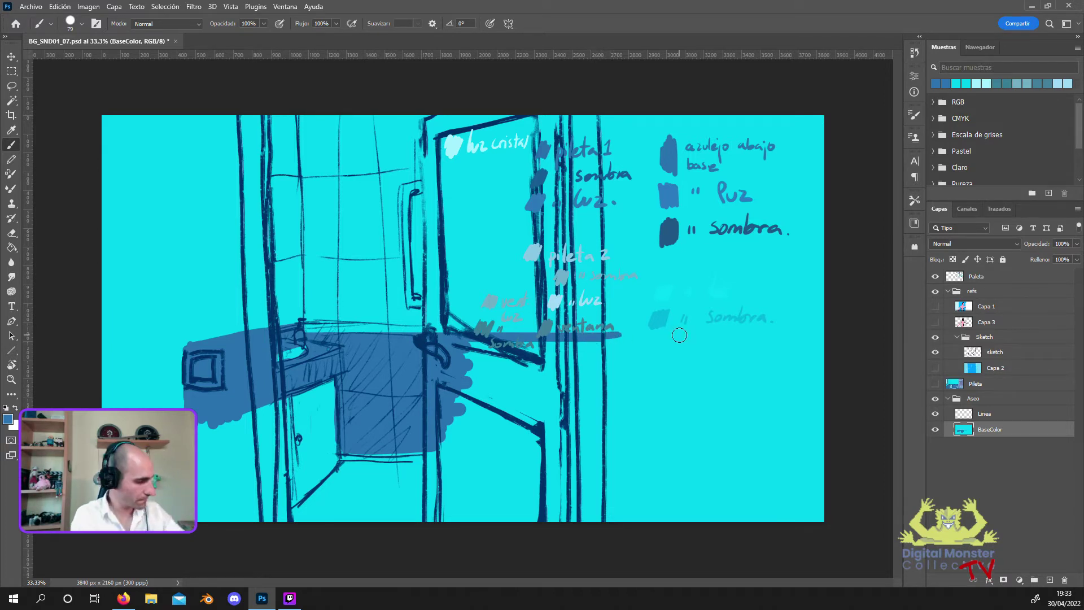
{"action": "mouse_move", "coordinate": [484, 399]}
{"action": "left_mouse_down"}
{"action": "mouse_move", "coordinate": [457, 435]}
{"action": "mouse_move", "coordinate": [404, 452]}
{"action": "left_mouse_up"}
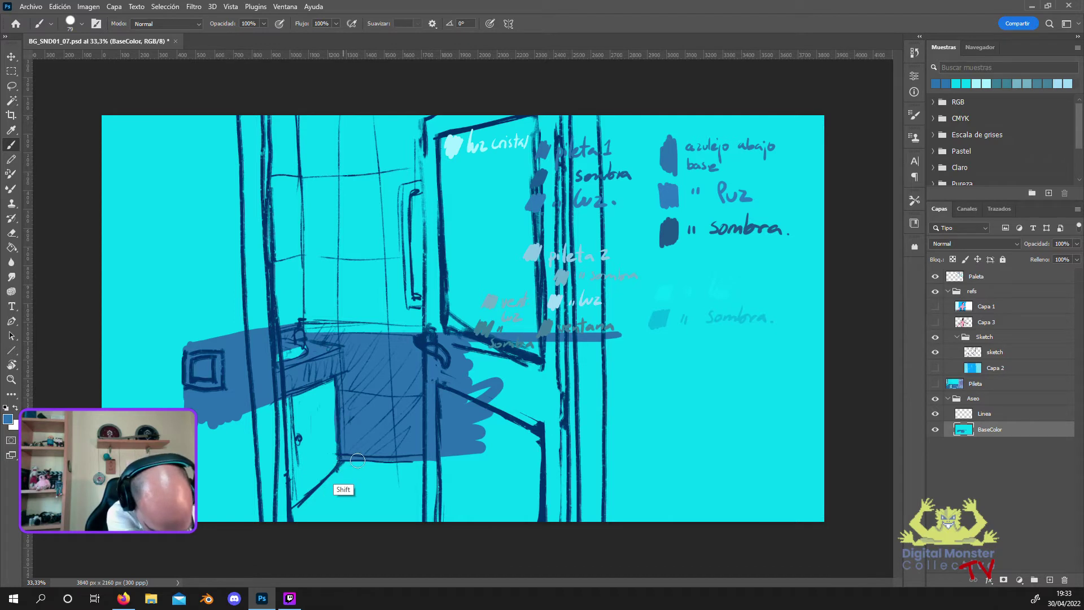
{"action": "mouse_move", "coordinate": [350, 460]}
{"action": "left_mouse_down"}
{"action": "mouse_move", "coordinate": [549, 451]}
{"action": "mouse_move", "coordinate": [601, 460]}
{"action": "left_mouse_up"}
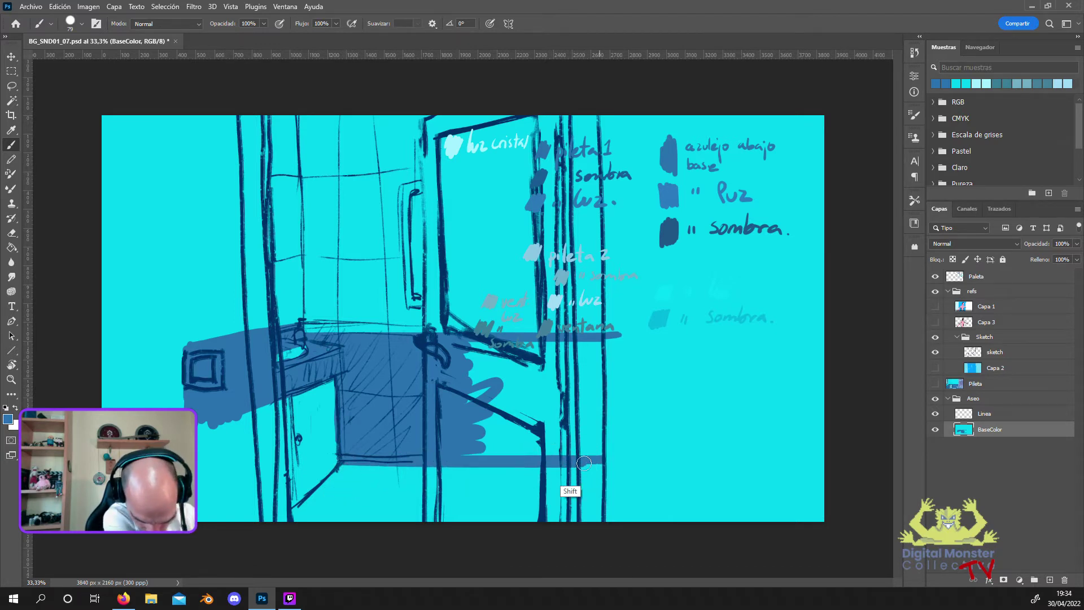
{"action": "left_click_drag", "start_coordinate": [584, 463], "coordinate": [627, 464]}
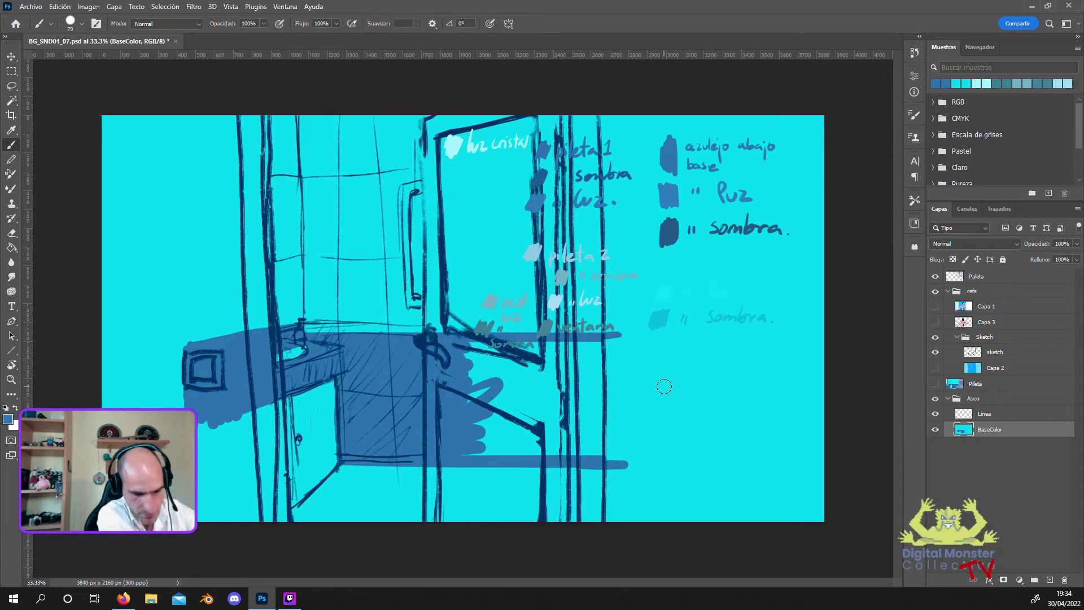
{"action": "mouse_move", "coordinate": [456, 353]}
{"action": "left_mouse_down"}
{"action": "mouse_move", "coordinate": [502, 381]}
{"action": "mouse_move", "coordinate": [536, 375]}
{"action": "mouse_move", "coordinate": [488, 407]}
{"action": "mouse_move", "coordinate": [542, 423]}
{"action": "mouse_move", "coordinate": [551, 454]}
{"action": "mouse_move", "coordinate": [564, 446]}
{"action": "mouse_move", "coordinate": [562, 415]}
{"action": "mouse_move", "coordinate": [618, 387]}
{"action": "mouse_move", "coordinate": [542, 370]}
{"action": "mouse_move", "coordinate": [612, 354]}
{"action": "mouse_move", "coordinate": [494, 350]}
{"action": "mouse_move", "coordinate": [622, 342]}
{"action": "left_mouse_up"}
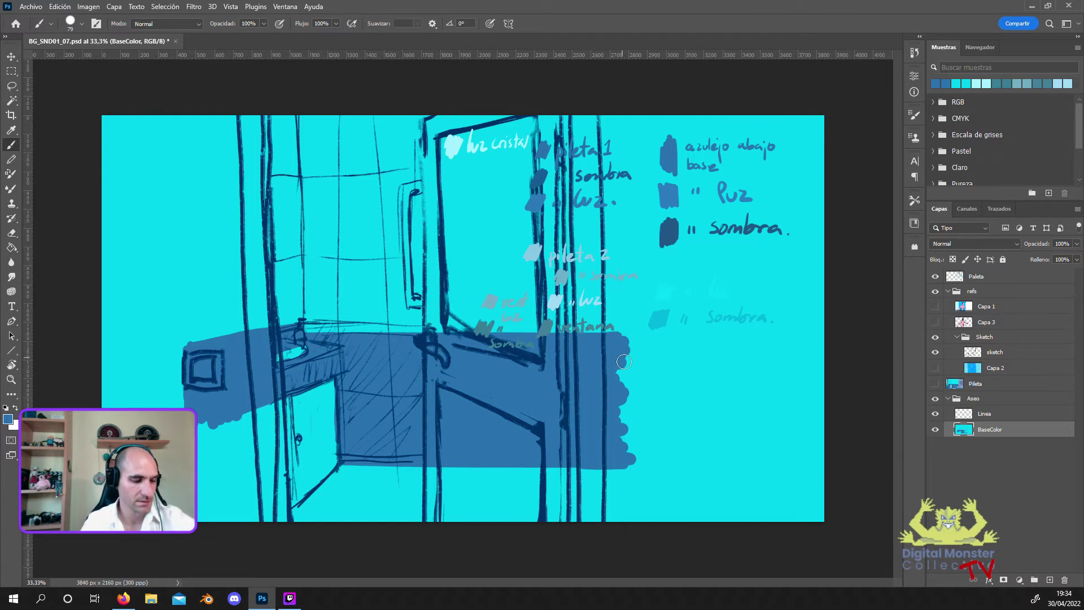
Sample a slightly different blue, paint the lower-left tile edge at 51 px, and show Pileta.
{"action": "left_click", "coordinate": [8, 419]}
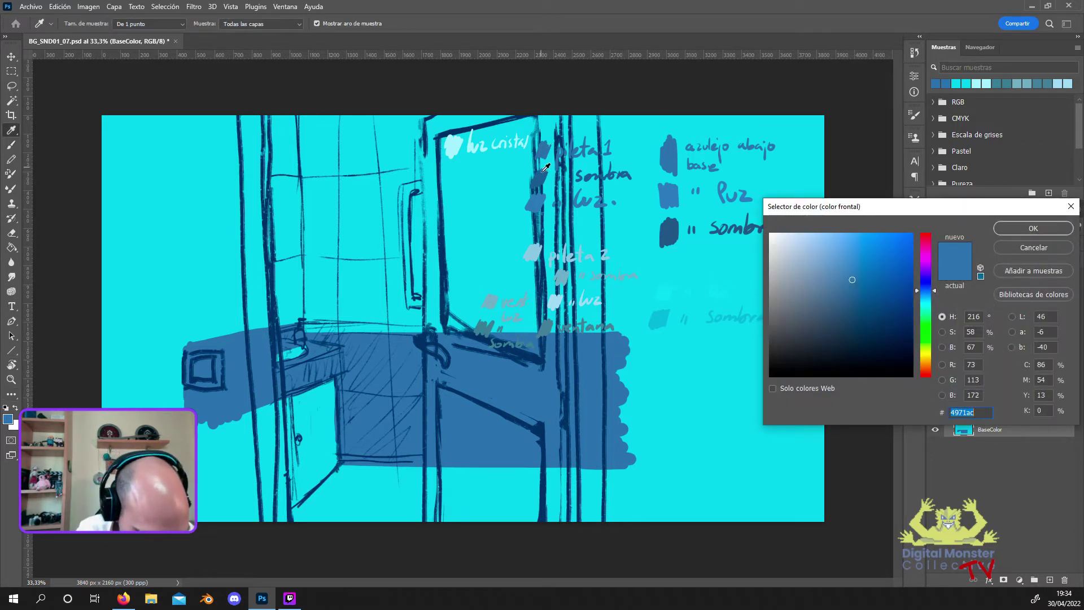
{"action": "left_click", "coordinate": [545, 150]}
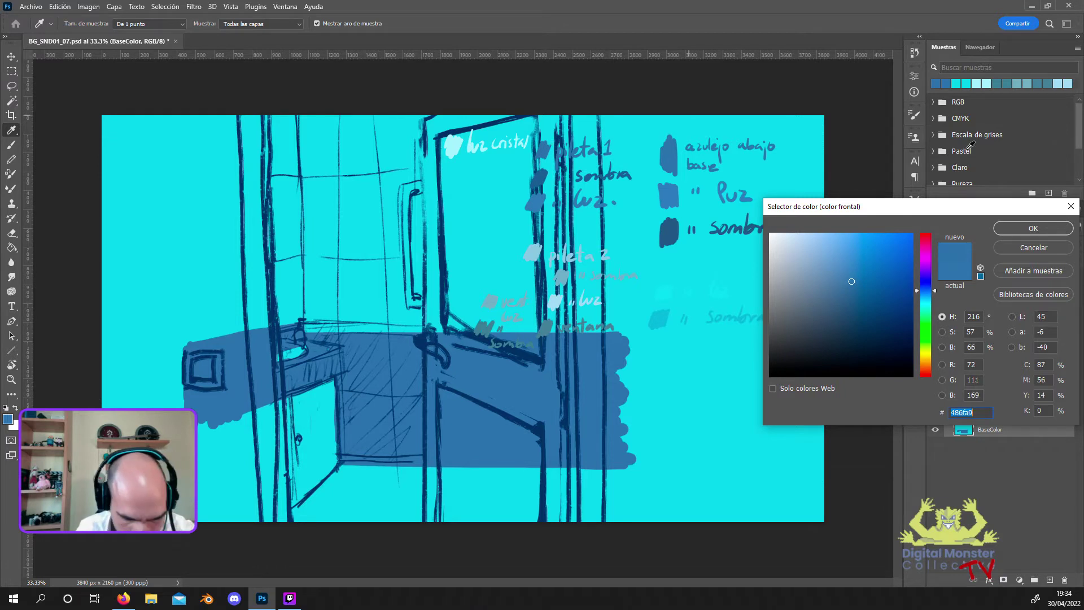
{"action": "left_click", "coordinate": [1006, 229]}
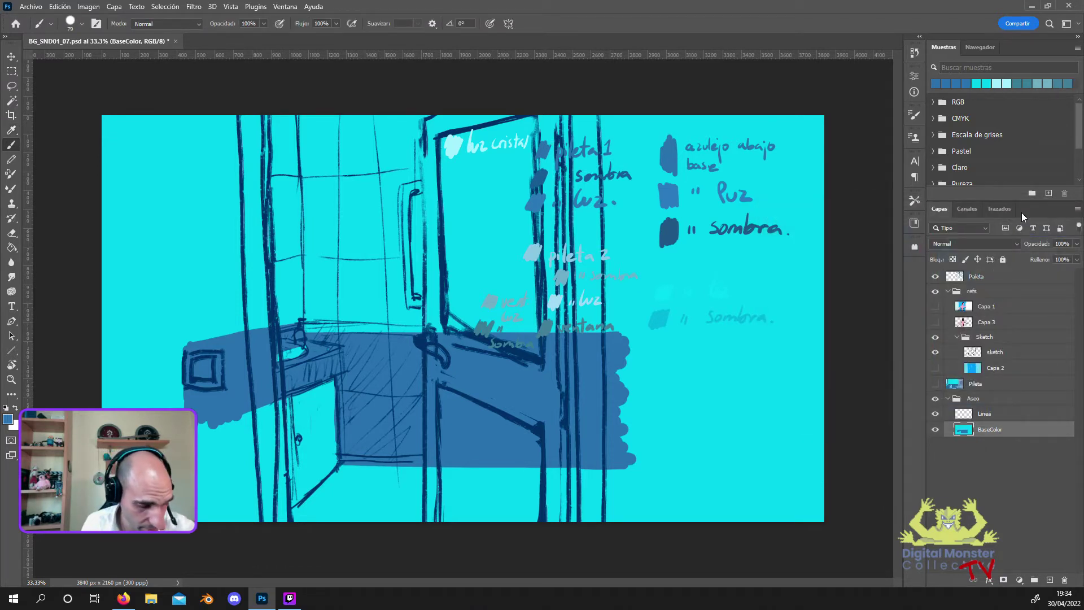
{"action": "left_click", "coordinate": [82, 24]}
{"action": "left_click_drag", "start_coordinate": [88, 57], "coordinate": [82, 56]}
{"action": "left_click", "coordinate": [343, 349]}
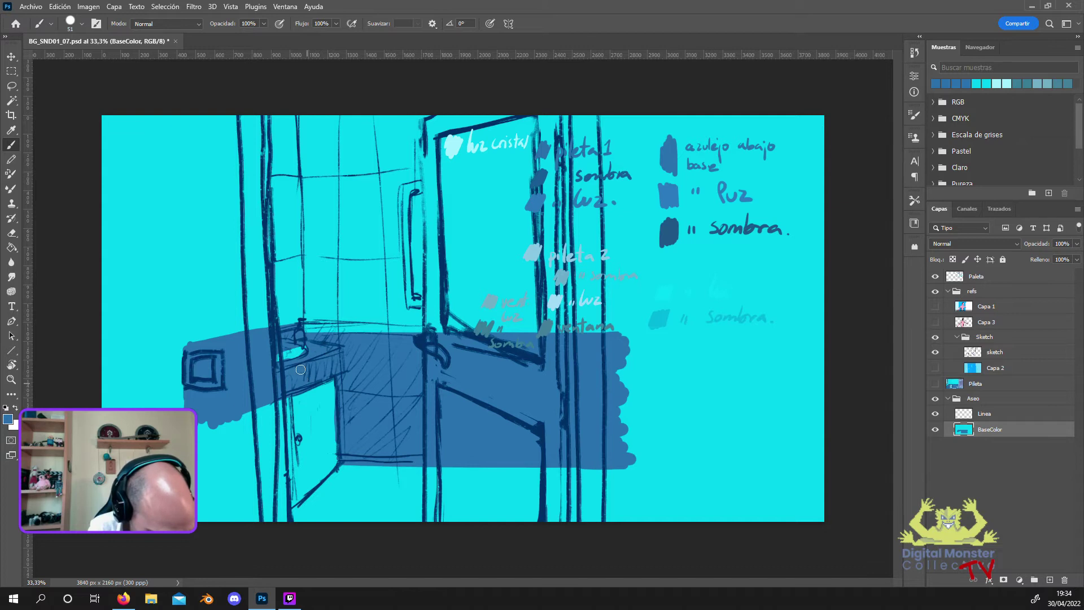
{"action": "left_click_drag", "start_coordinate": [201, 428], "coordinate": [272, 403]}
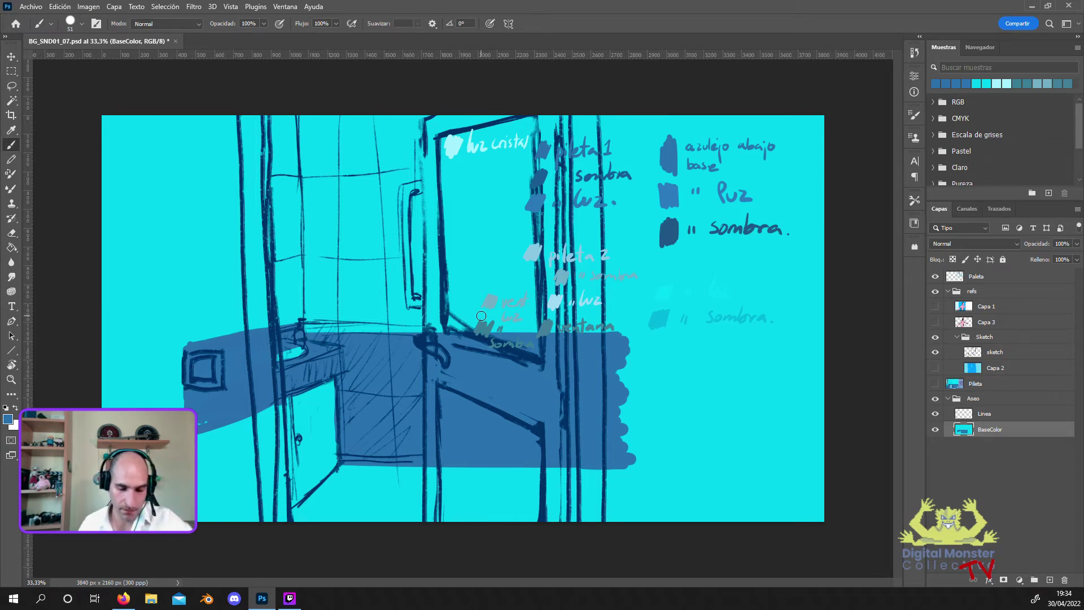
{"action": "left_click", "coordinate": [935, 383]}
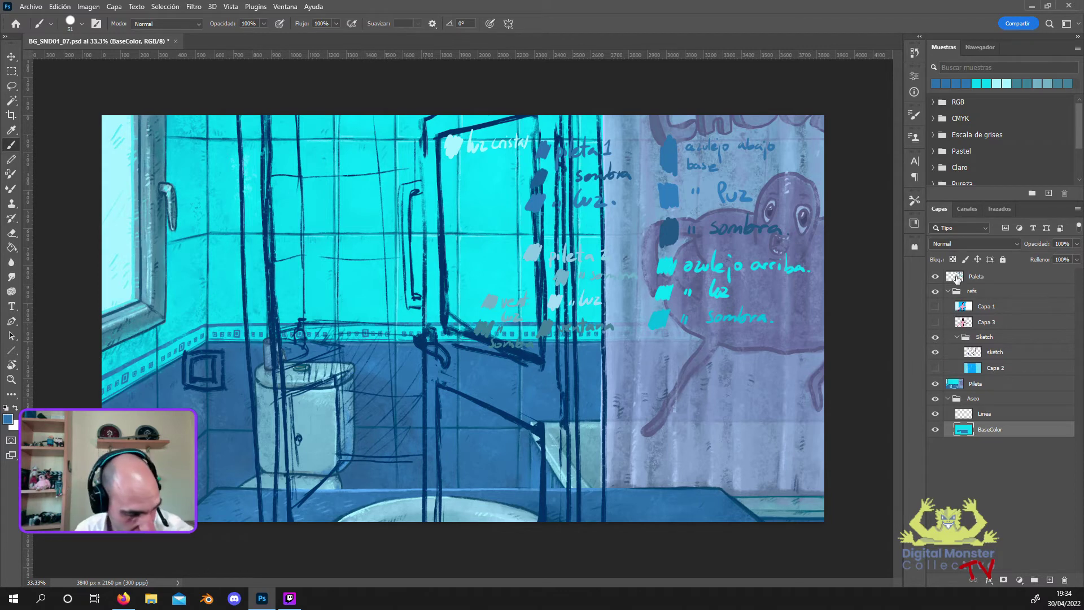
Hide the Pileta reference, keep the sketch lines visible, and select the Linea layer.
{"action": "left_click", "coordinate": [934, 353]}
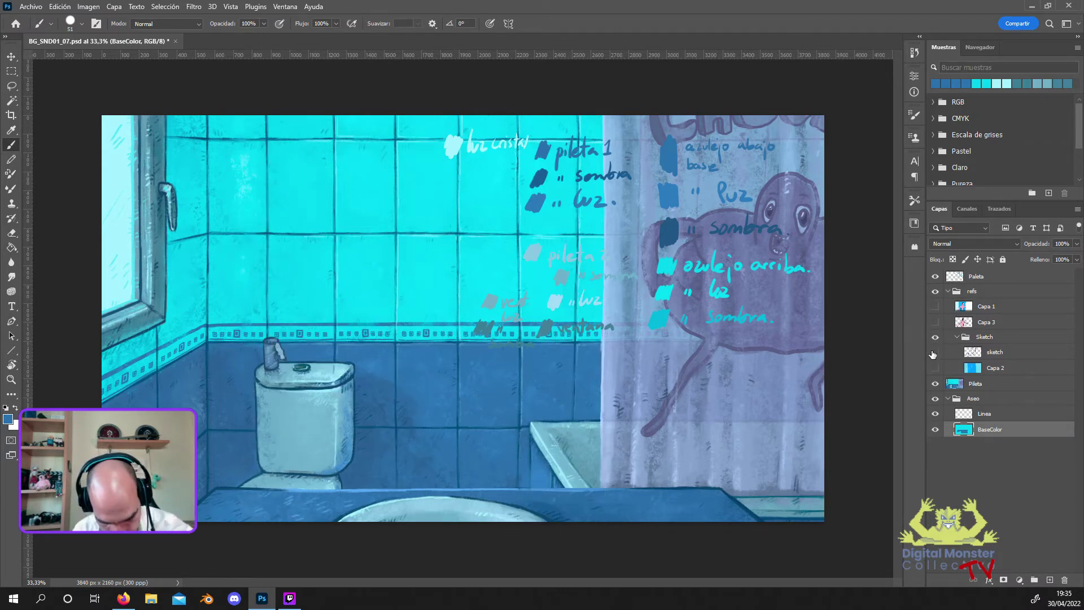
{"action": "left_click", "coordinate": [934, 352]}
{"action": "left_click", "coordinate": [935, 384]}
{"action": "left_click", "coordinate": [982, 411]}
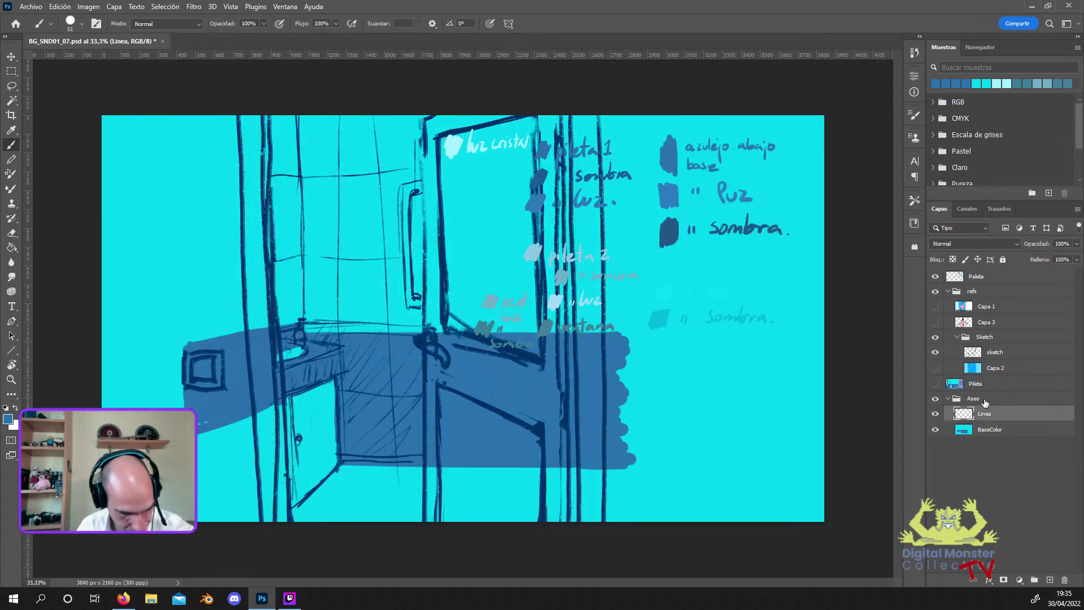
With an 18 px brush, extend the counter's straight line further right.
{"action": "left_click", "coordinate": [75, 24]}
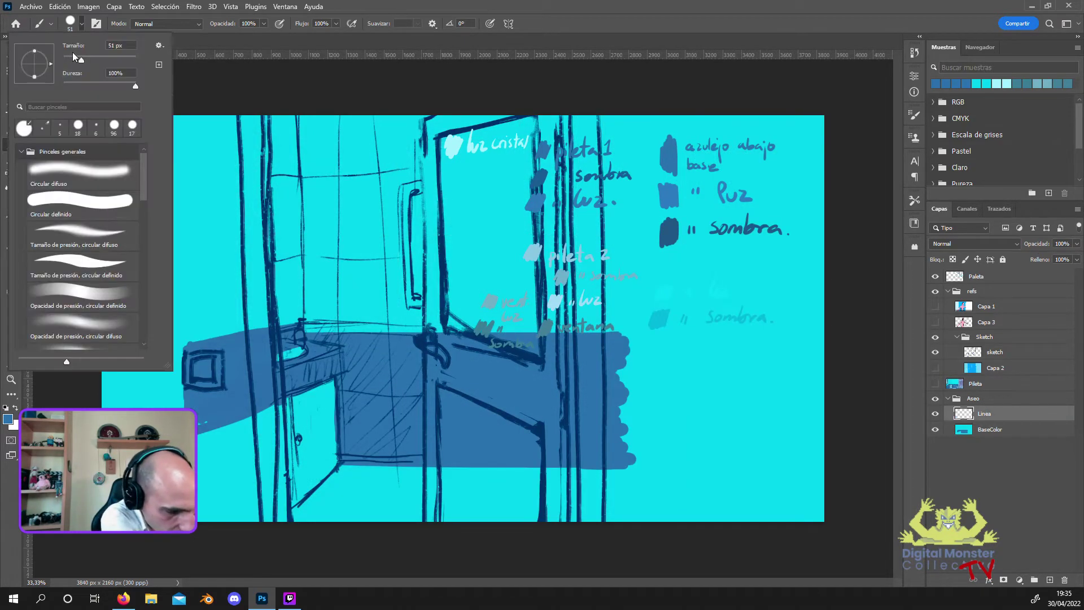
{"action": "left_click", "coordinate": [69, 59]}
{"action": "key", "text": "shift"}
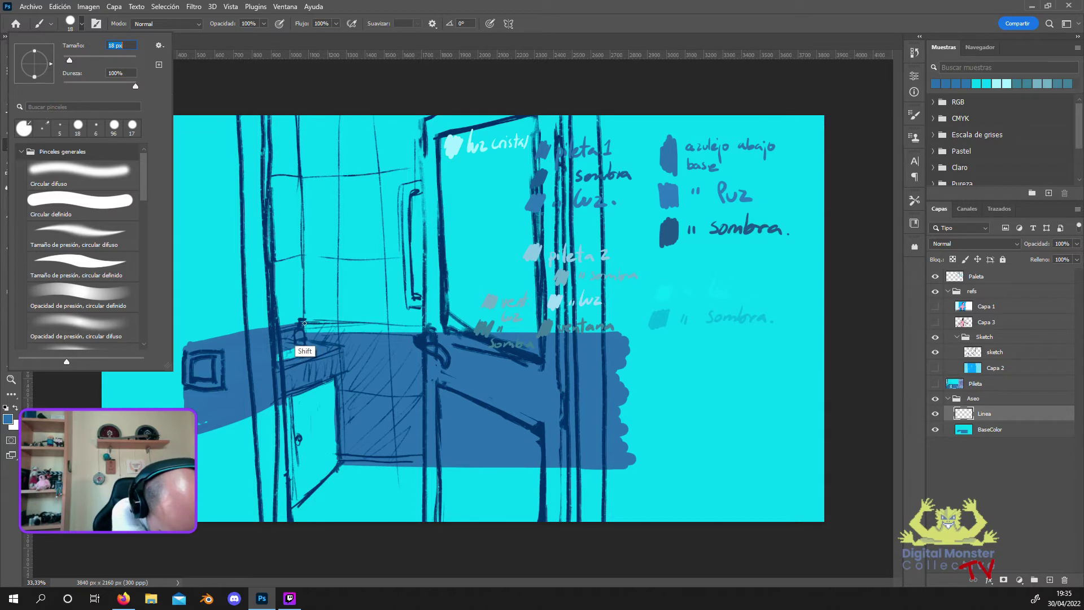
{"action": "left_click", "coordinate": [304, 323]}
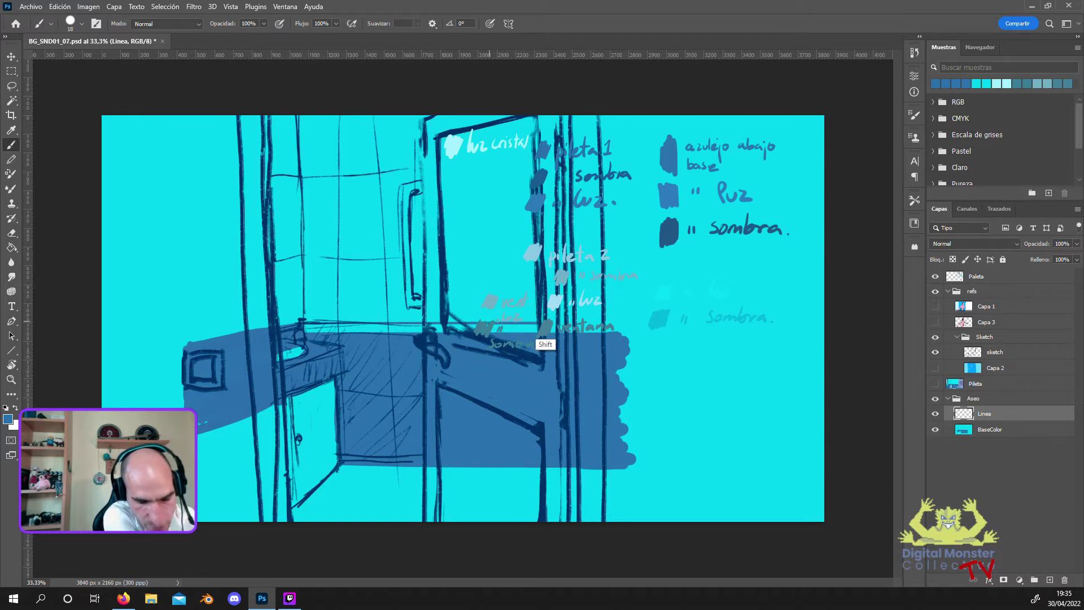
{"action": "left_click", "coordinate": [635, 323], "text": "shift"}
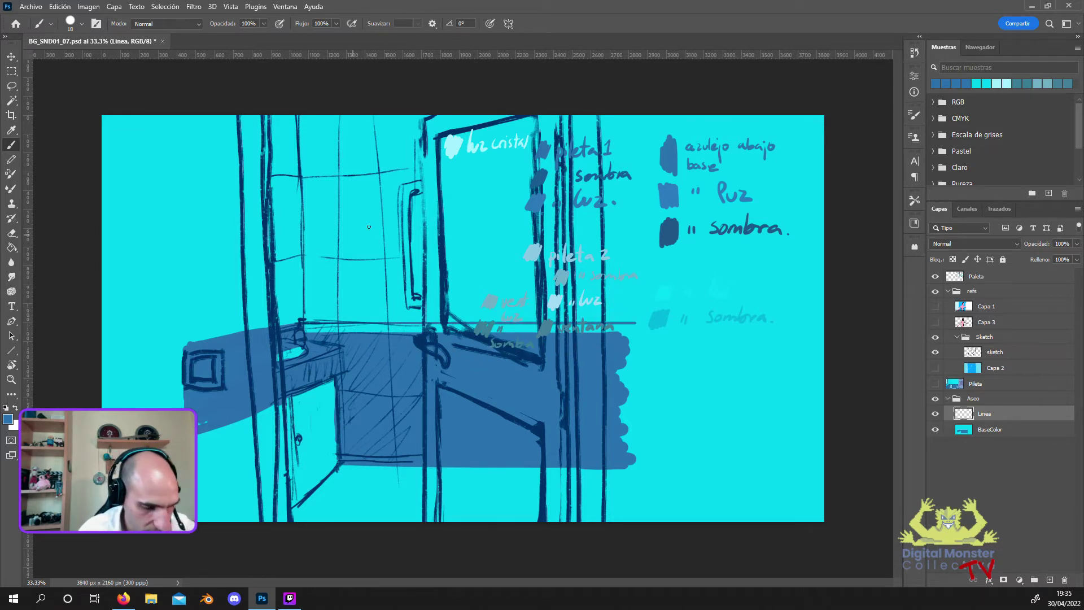
Set the foreground colour to greyish blue 5a7f96 and return to the Brush.
{"action": "left_click", "coordinate": [12, 423]}
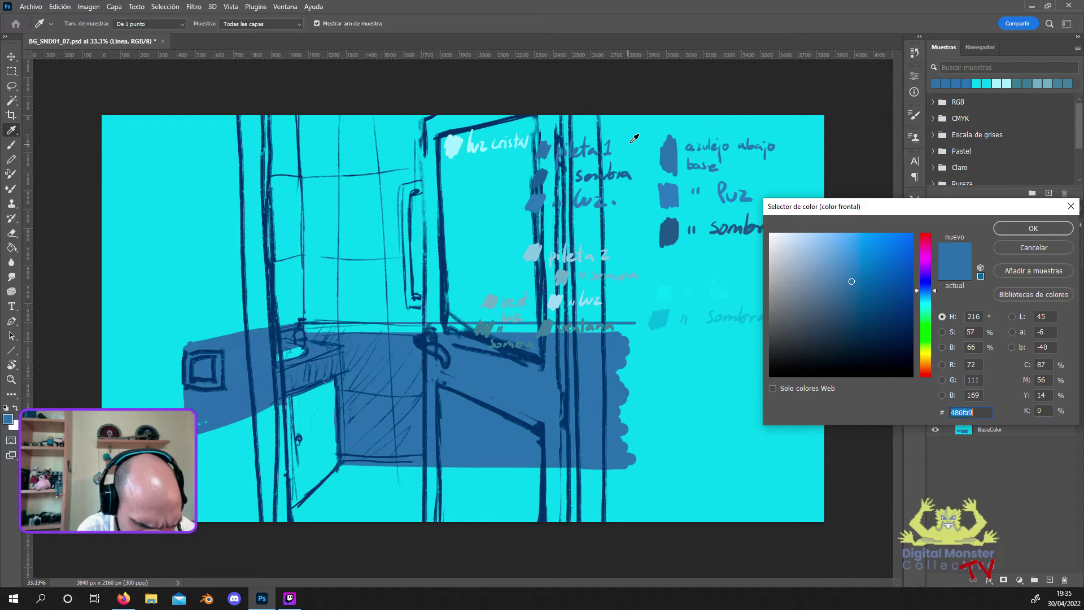
{"action": "left_click", "coordinate": [1033, 228]}
{"action": "key", "text": "b"}
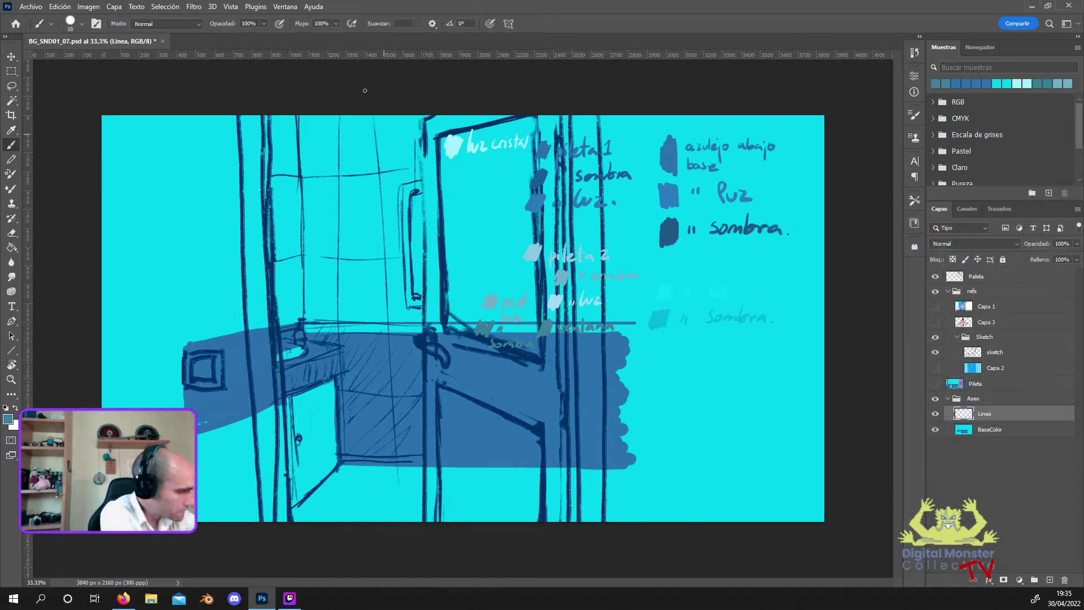
Set the brush size to 35 px.
{"action": "key", "text": "shift"}
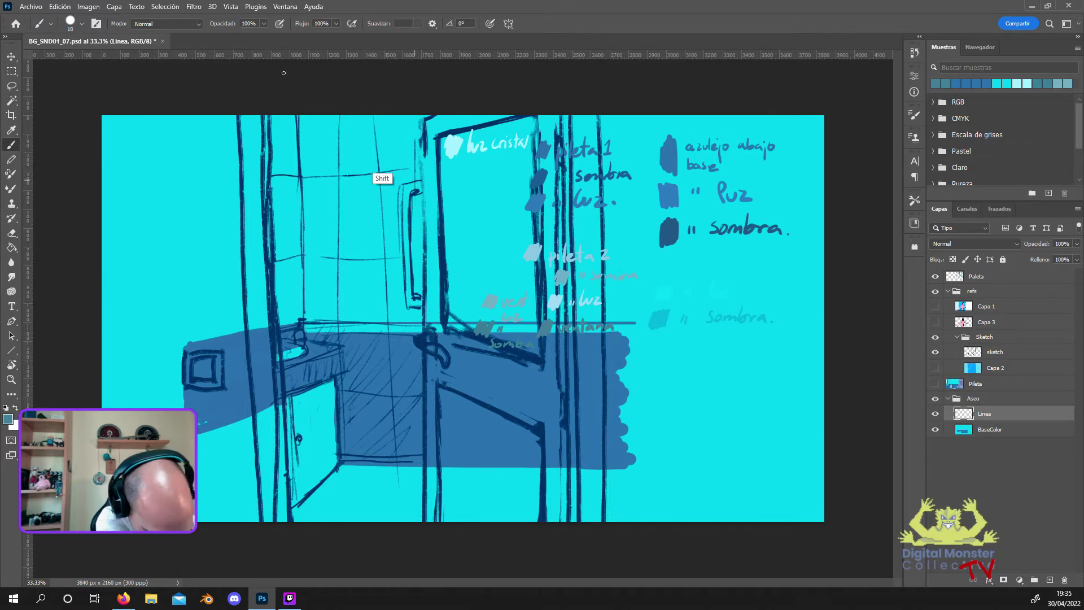
{"action": "left_click", "coordinate": [79, 24]}
{"action": "left_click", "coordinate": [76, 59]}
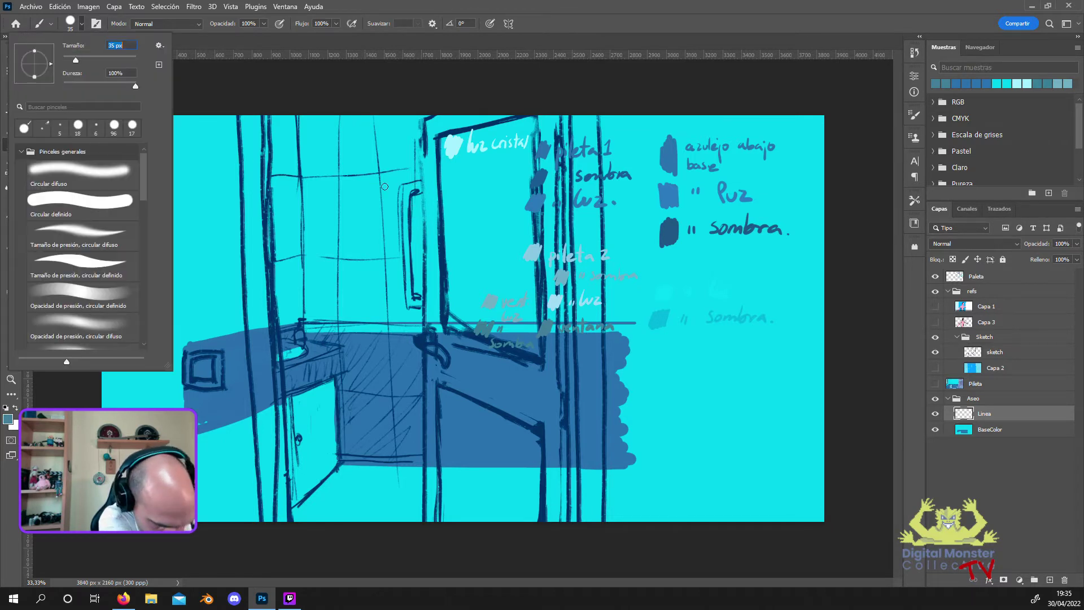
{"action": "left_click", "coordinate": [416, 184]}
Draw the mirror frame's straight top, left, bottom and right edges in grey-blue.
{"action": "left_click_drag", "start_coordinate": [410, 184], "coordinate": [424, 184]}
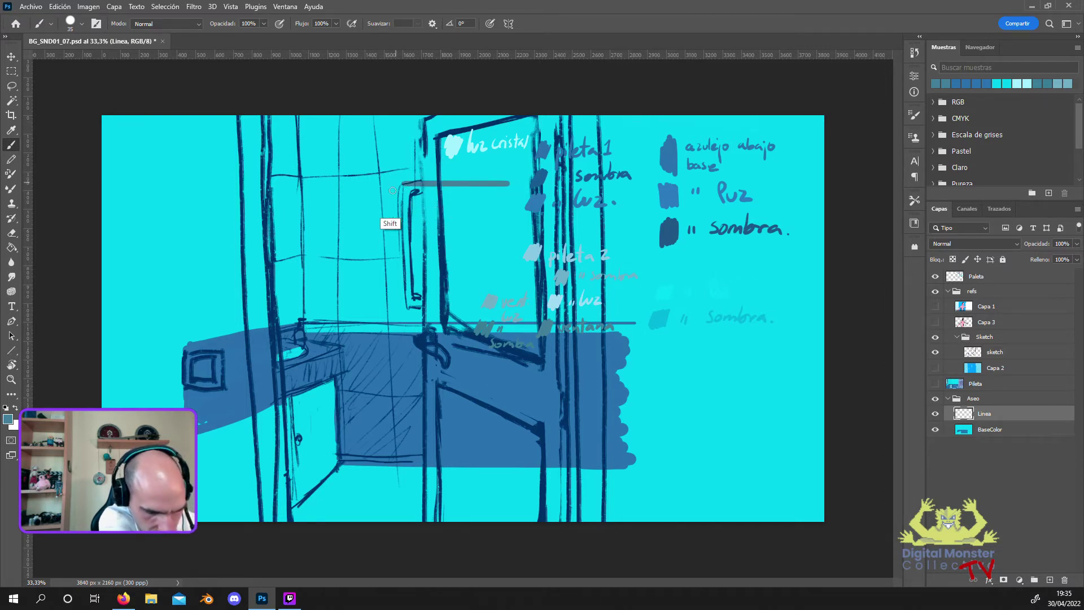
{"action": "left_click_drag", "start_coordinate": [402, 184], "coordinate": [419, 290]}
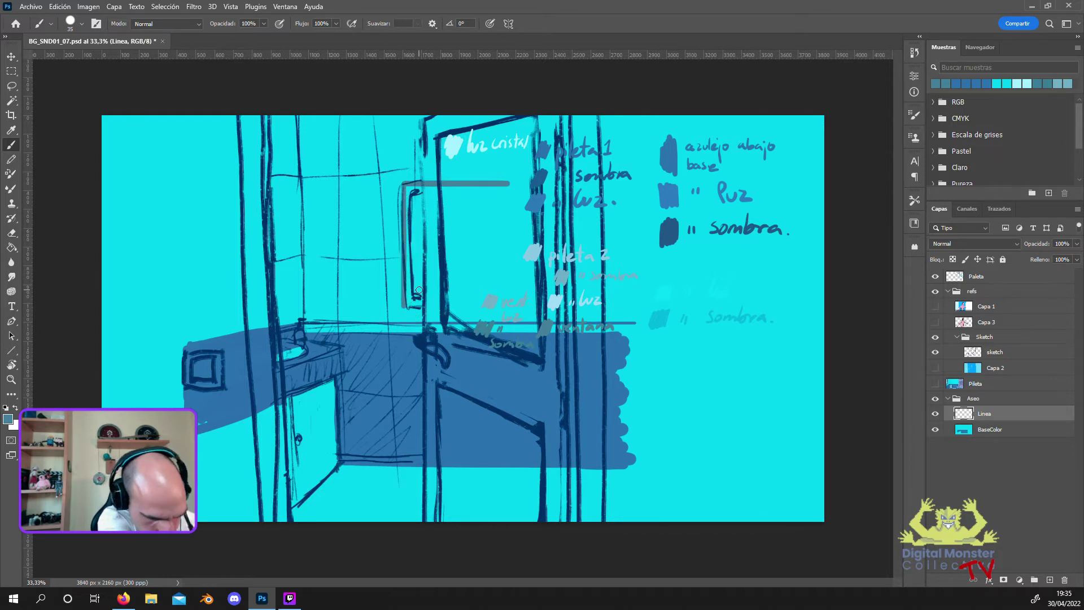
{"action": "left_click_drag", "start_coordinate": [414, 307], "coordinate": [501, 308]}
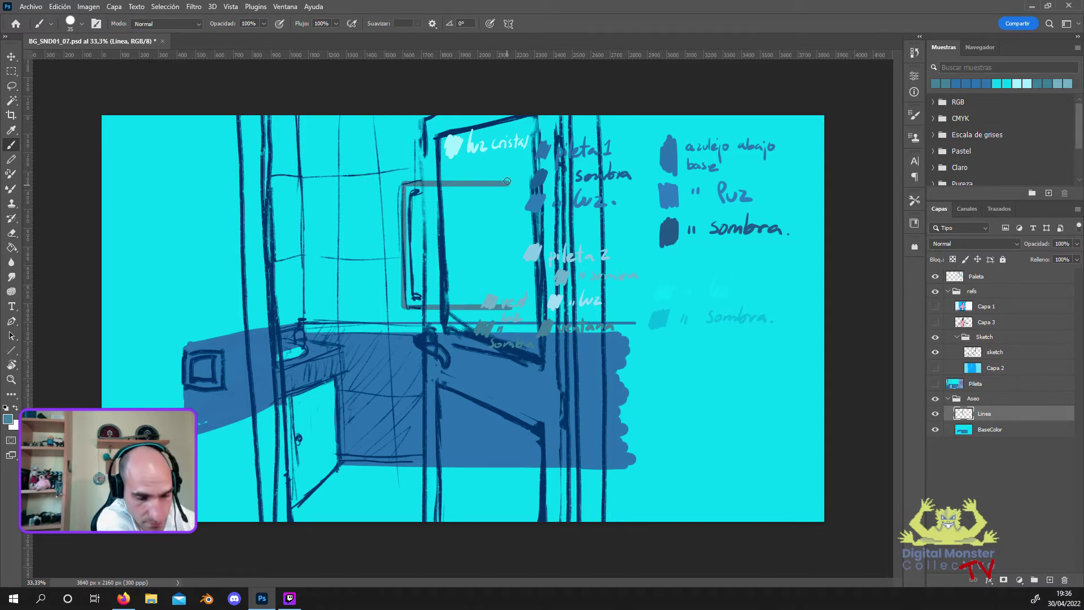
{"action": "key", "text": "shift"}
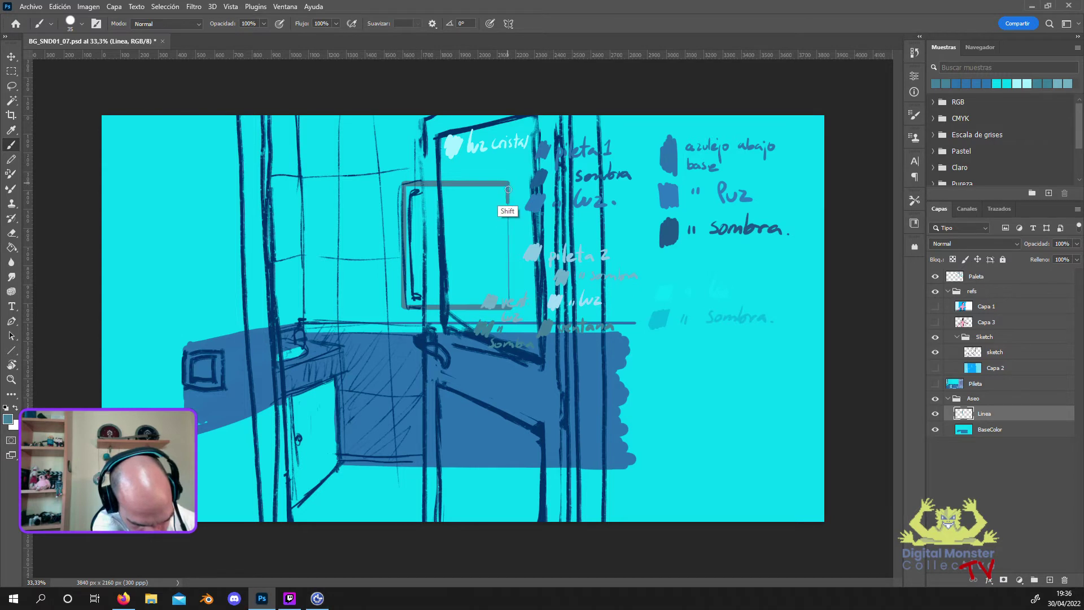
{"action": "left_click", "coordinate": [508, 305], "text": "shift"}
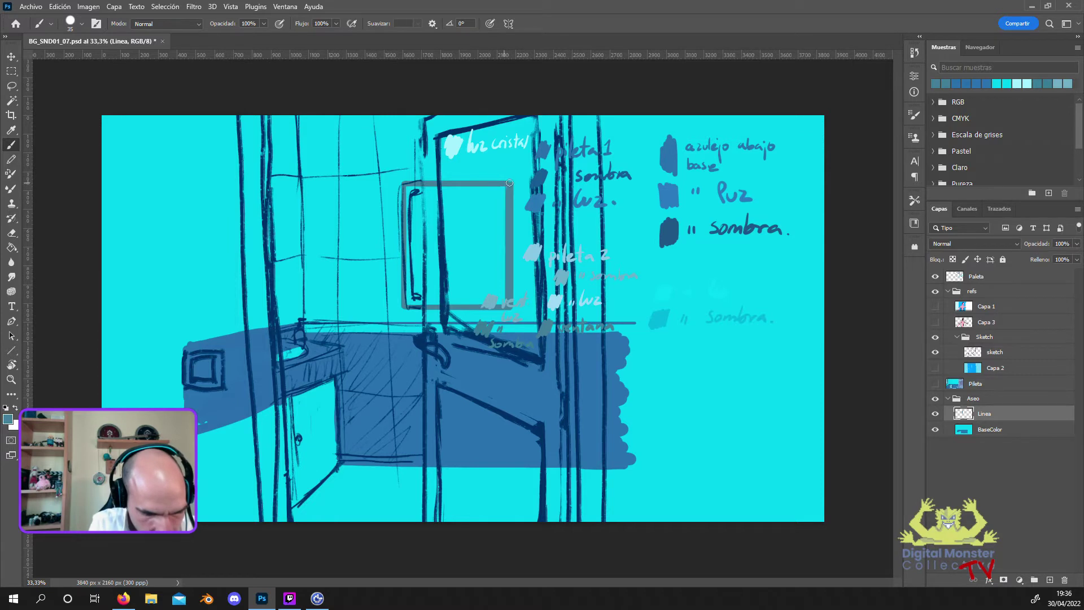
{"action": "left_click", "coordinate": [318, 603]}
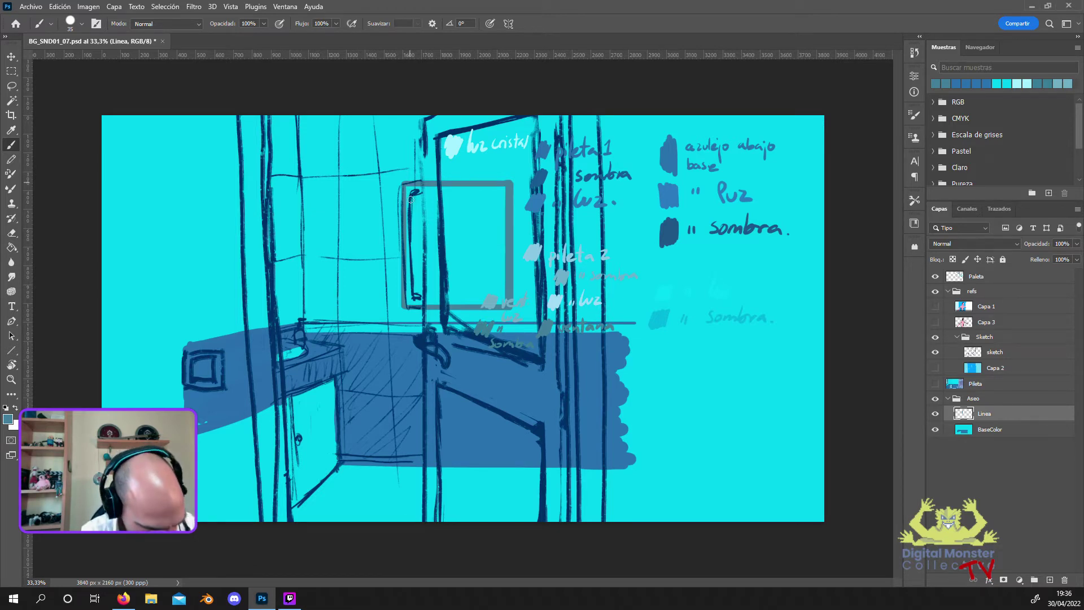
{"action": "left_click", "coordinate": [935, 383]}
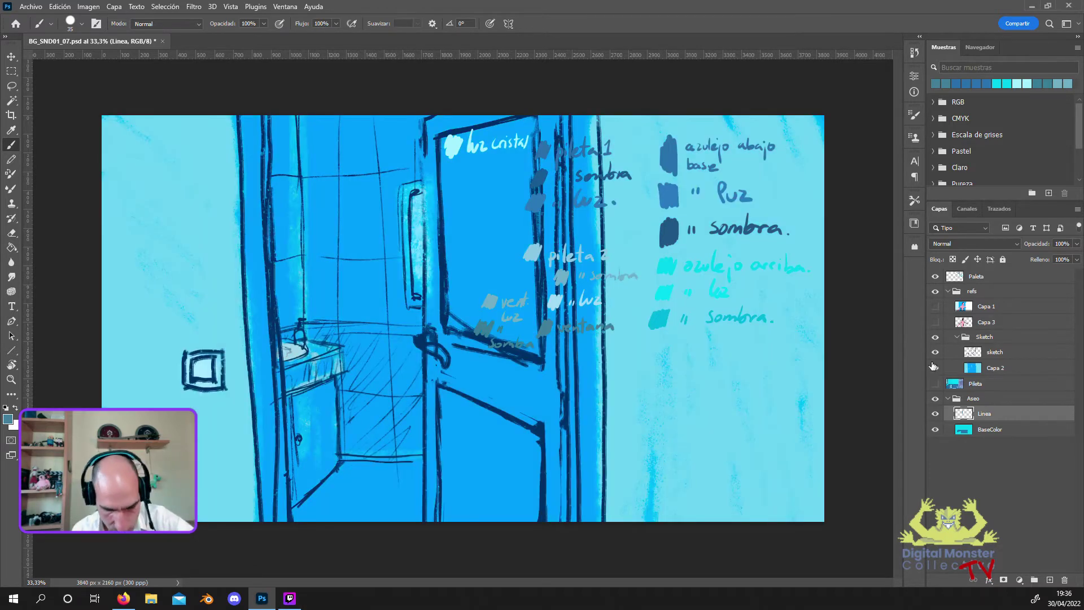
Toggle the Pileta and bathroom reference layers to compare them with the frame.
{"action": "left_click", "coordinate": [934, 383]}
{"action": "left_click", "coordinate": [935, 397]}
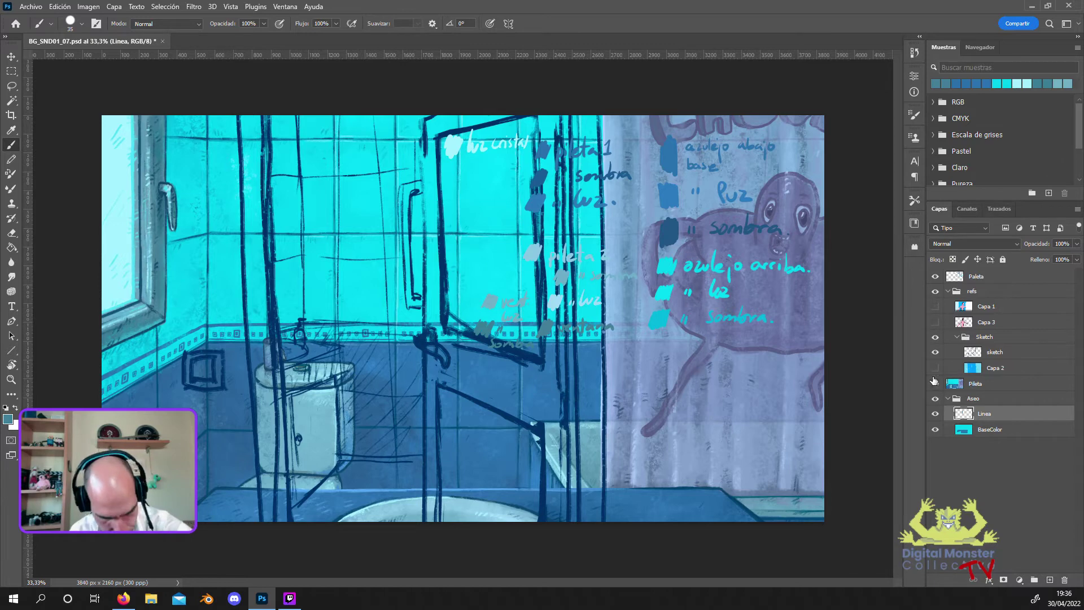
{"action": "left_click", "coordinate": [934, 383]}
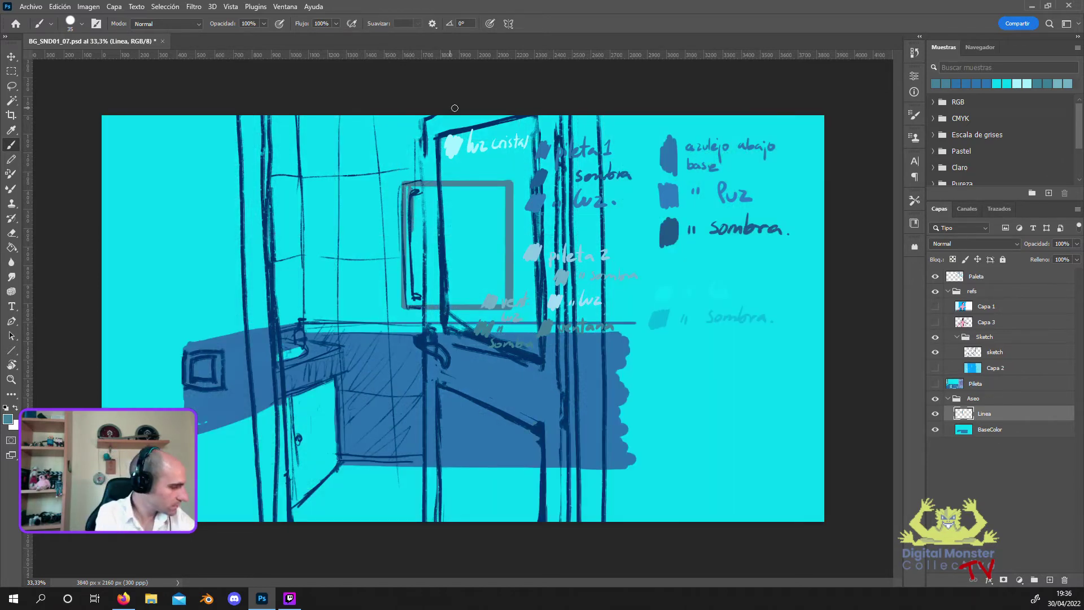
Thicken the frame's left edge and top edge to the top-right corner with straight strokes.
{"action": "key", "text": "shift"}
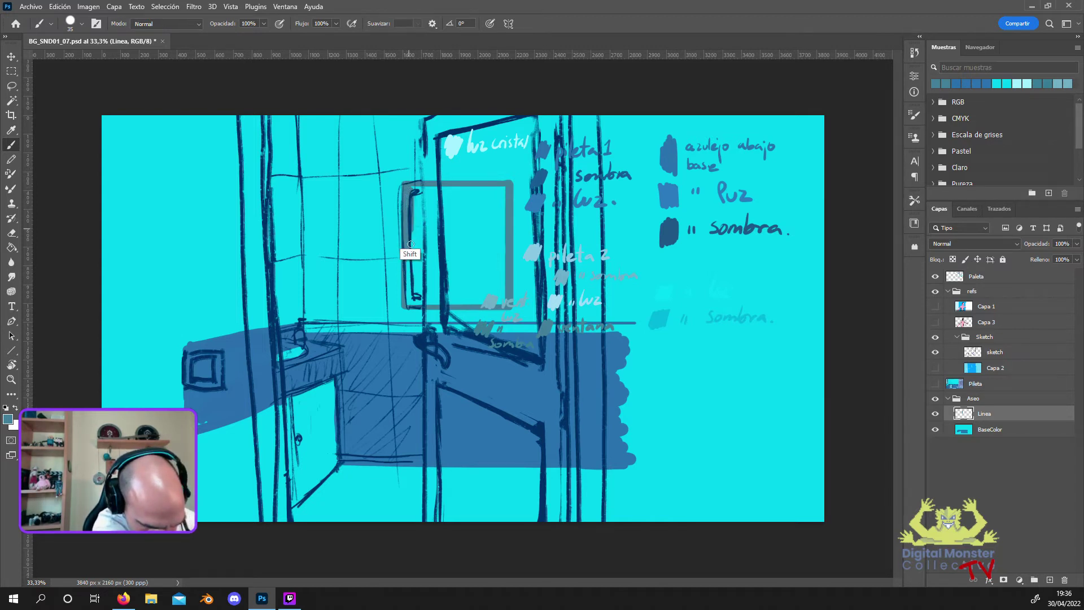
{"action": "left_click", "coordinate": [413, 304], "text": "shift"}
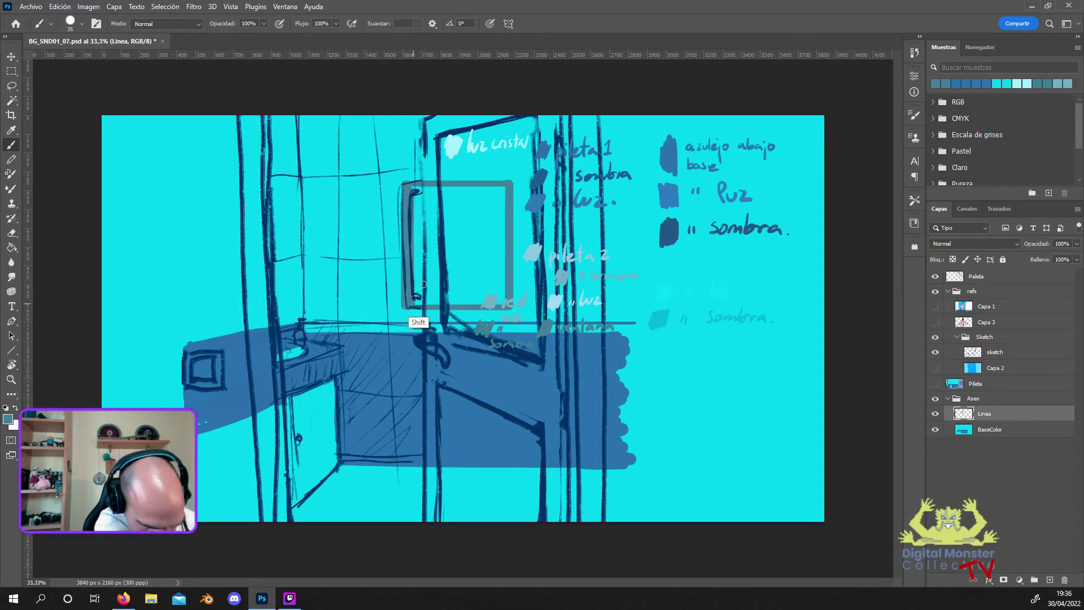
{"action": "left_click_drag", "start_coordinate": [408, 190], "coordinate": [445, 190]}
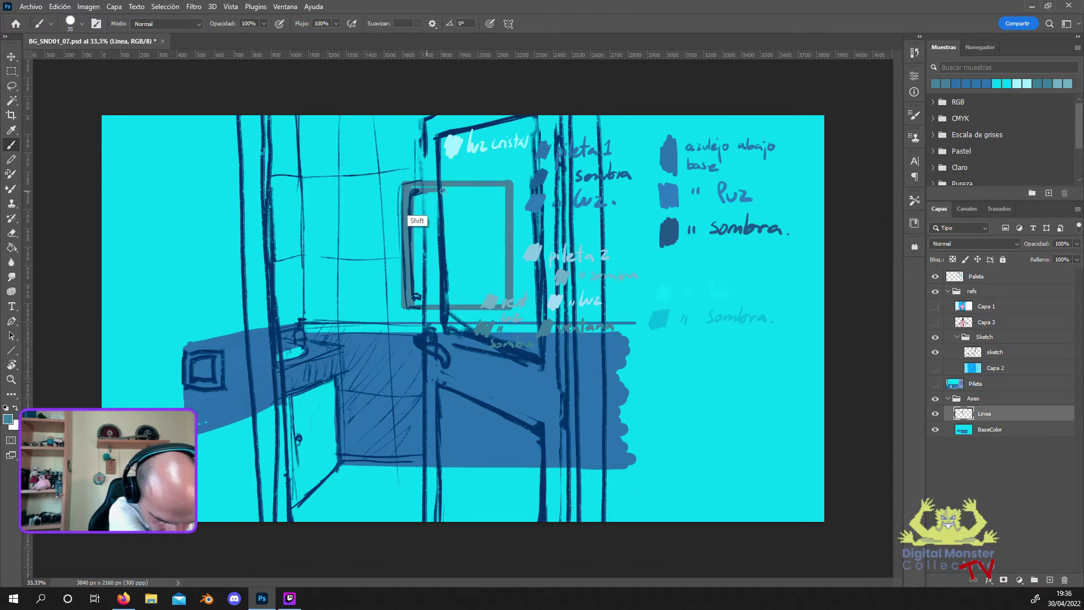
{"action": "left_click", "coordinate": [508, 187], "text": "shift"}
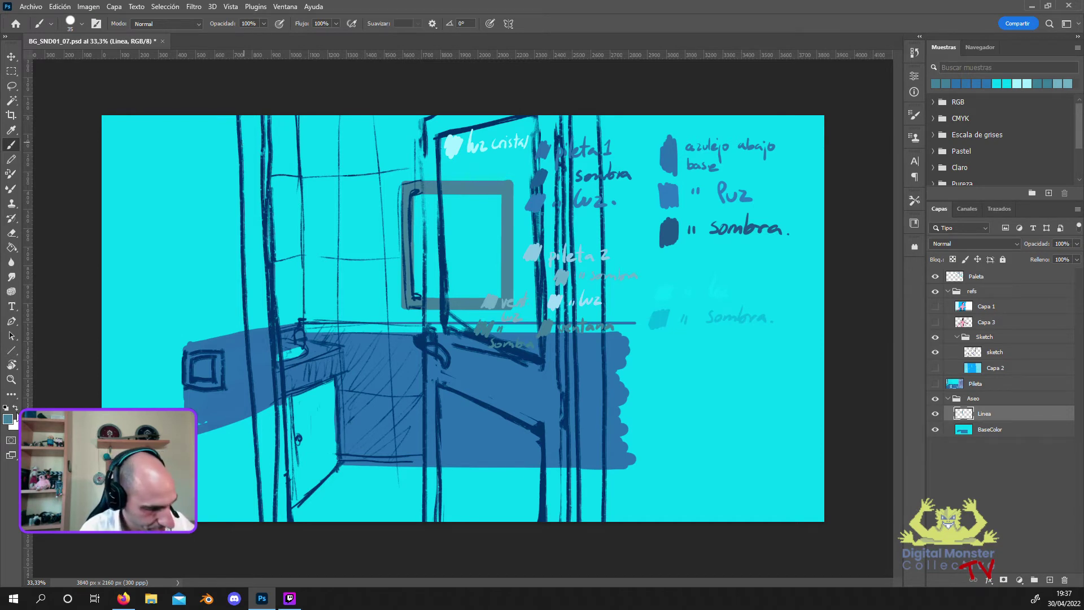
{"action": "left_click", "coordinate": [8, 419]}
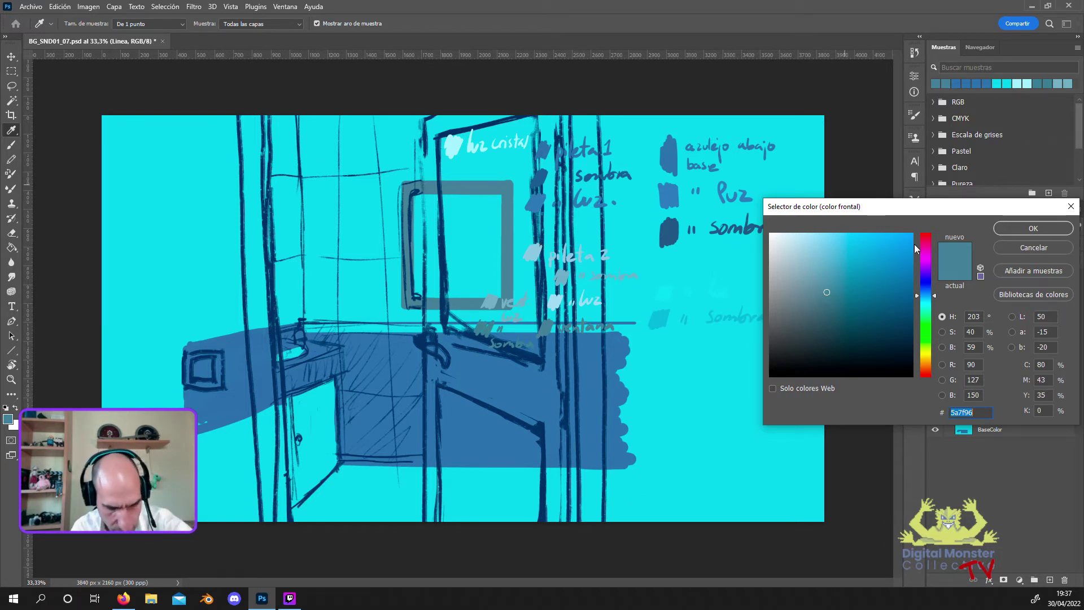
{"action": "left_click", "coordinate": [1003, 248]}
Move the Paleta colour swatches lower and left on the canvas.
{"action": "key", "text": "b"}
{"action": "left_click", "coordinate": [976, 276]}
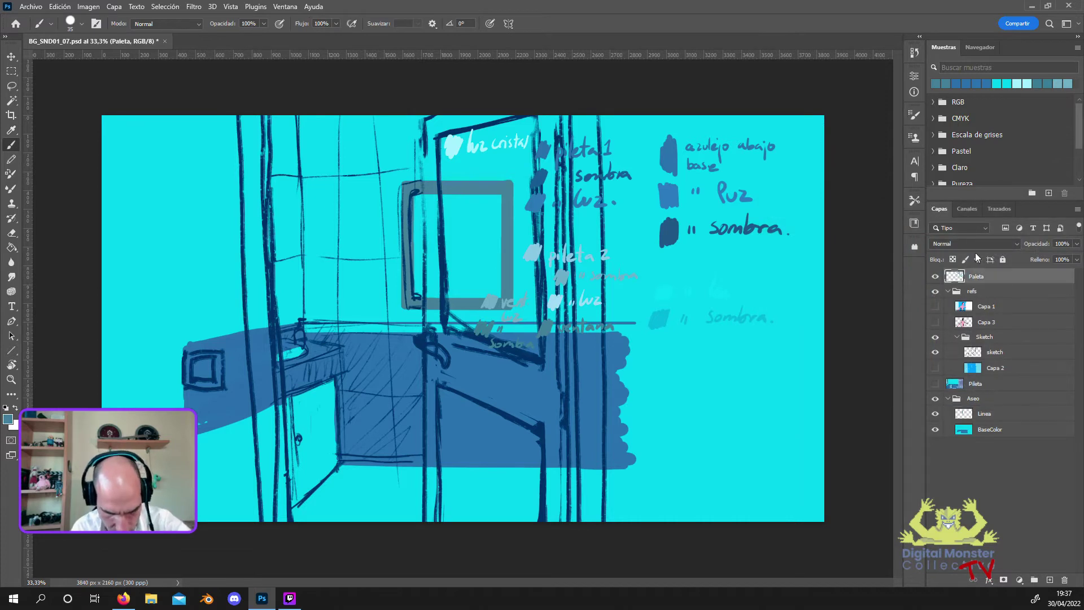
{"action": "key", "text": "v"}
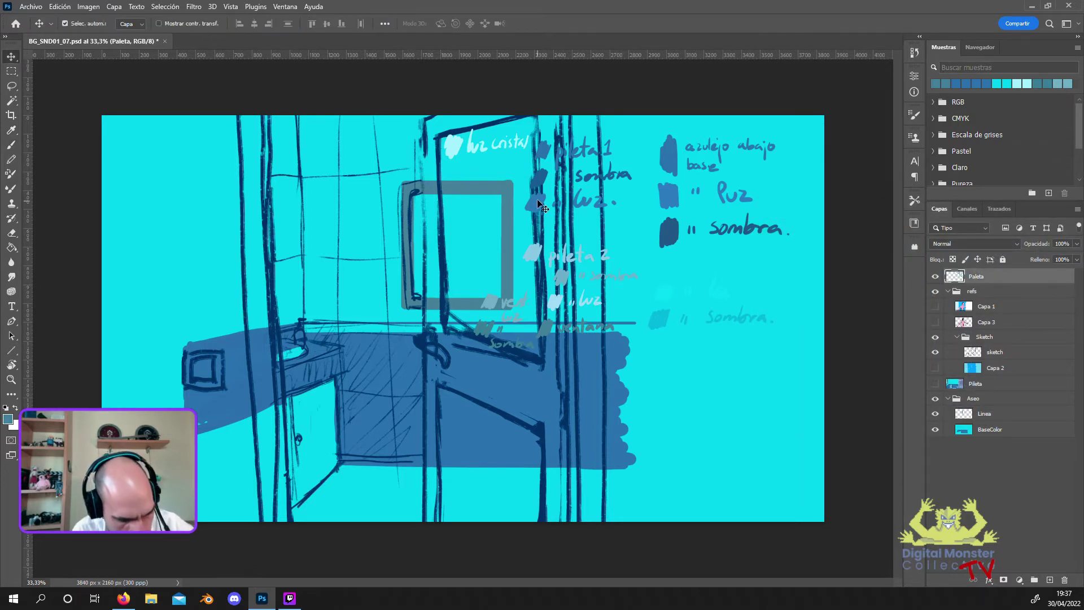
{"action": "left_click_drag", "start_coordinate": [513, 187], "coordinate": [482, 316]}
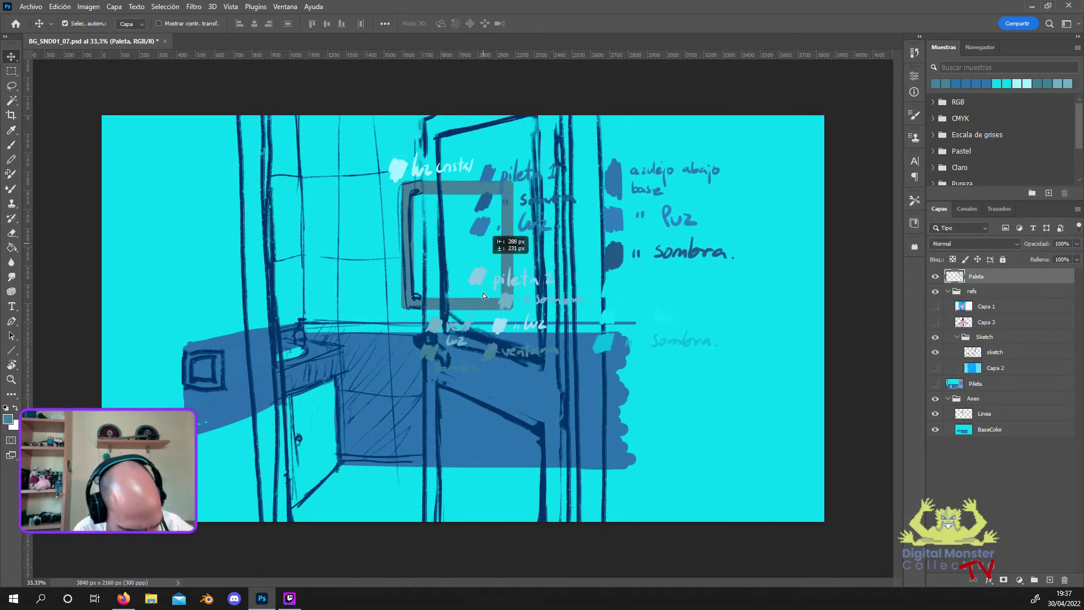
{"action": "left_click_drag", "start_coordinate": [482, 317], "coordinate": [489, 323]}
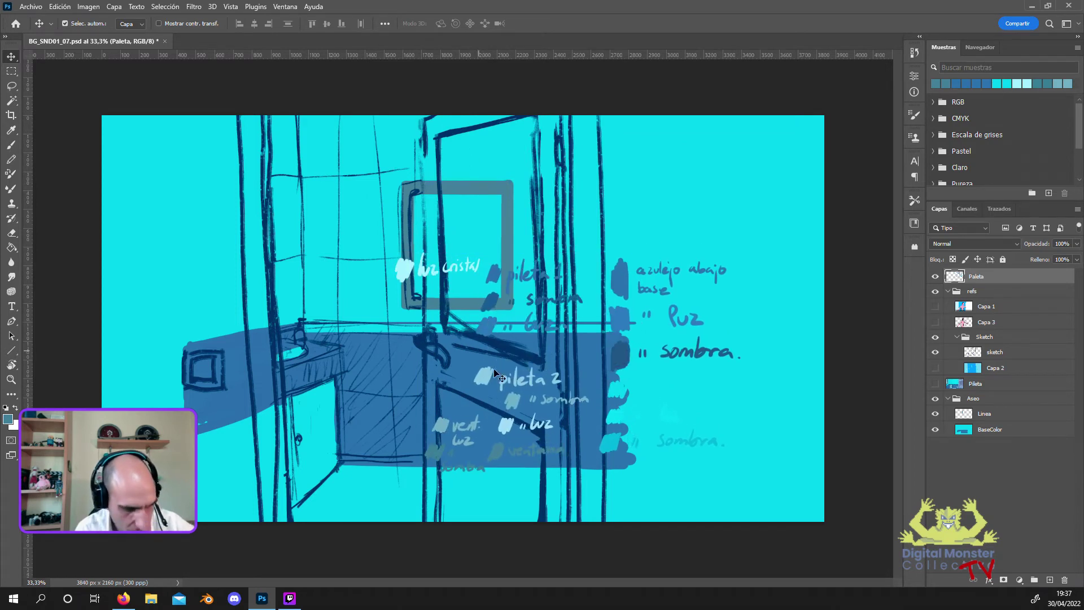
Sample a muted palette blue as foreground and make BaseColor the active brush layer.
{"action": "left_click", "coordinate": [8, 419]}
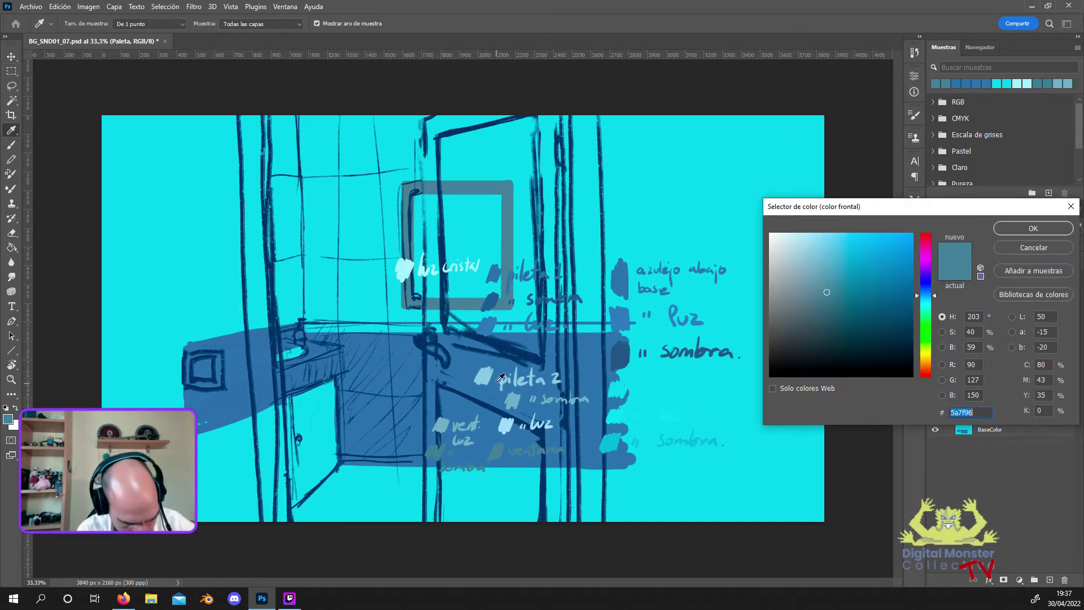
{"action": "left_click", "coordinate": [1027, 229]}
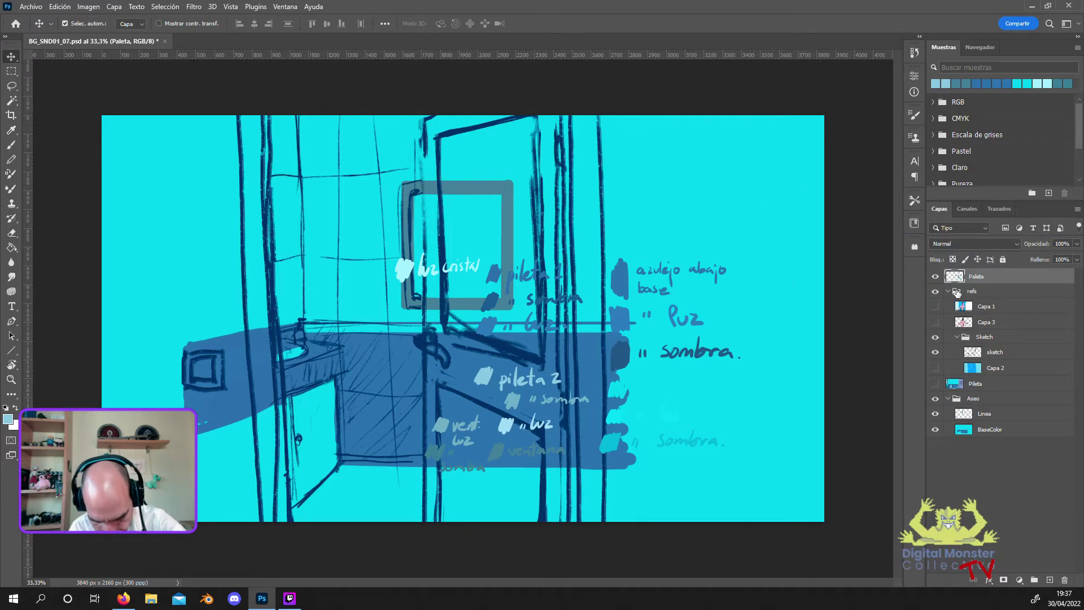
{"action": "left_click", "coordinate": [995, 429]}
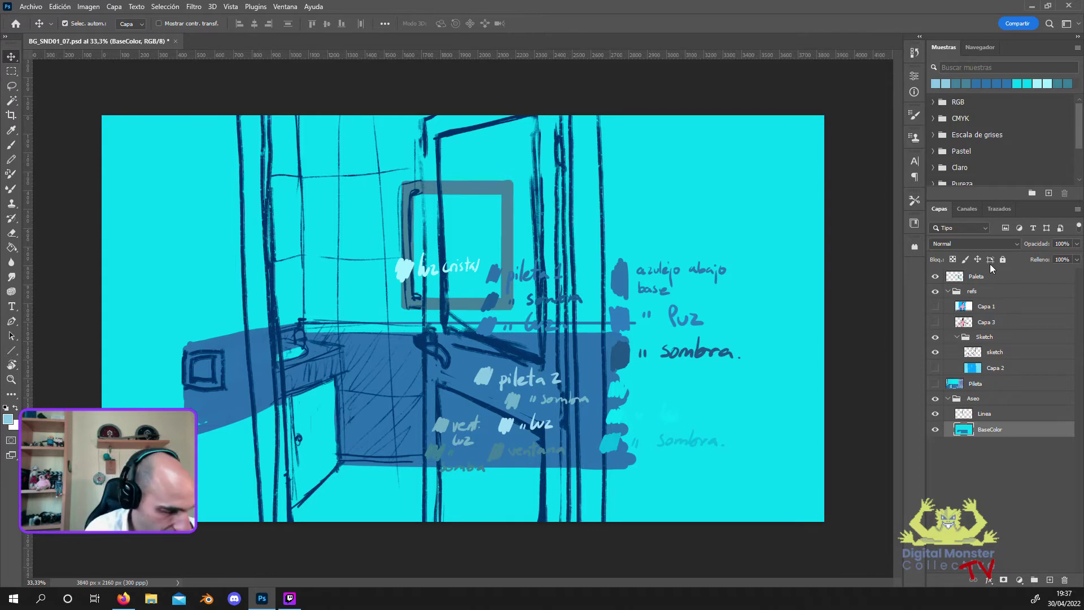
{"action": "key", "text": "b"}
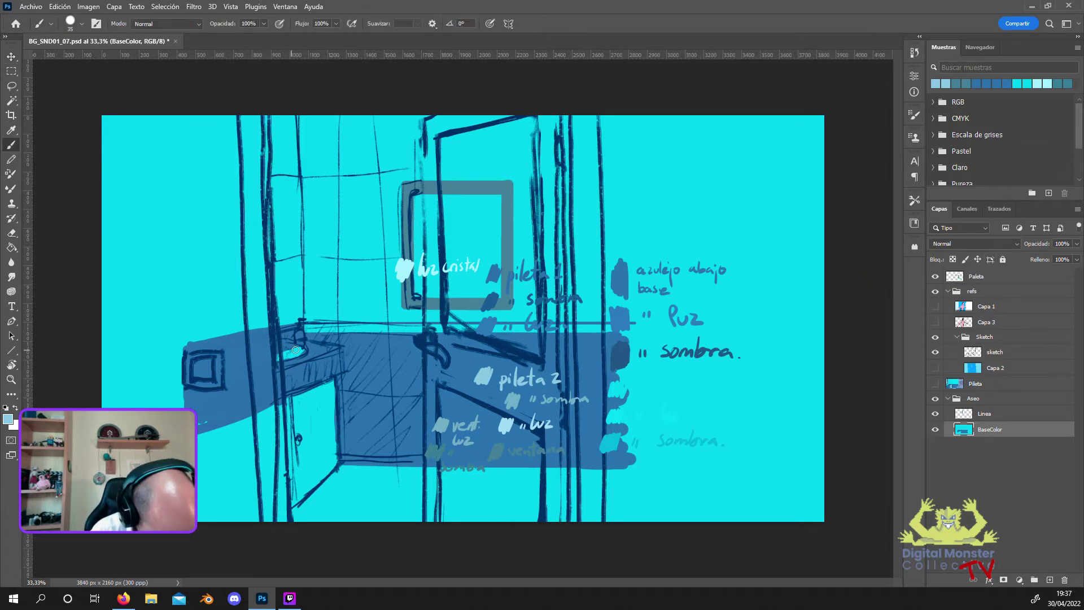
Paint a light-blue highlight along the sink rim near the faucet.
{"action": "mouse_move", "coordinate": [302, 351]}
{"action": "left_mouse_down"}
{"action": "mouse_move", "coordinate": [245, 353]}
{"action": "mouse_move", "coordinate": [284, 359]}
{"action": "mouse_move", "coordinate": [267, 361]}
{"action": "mouse_move", "coordinate": [227, 354]}
{"action": "left_mouse_up"}
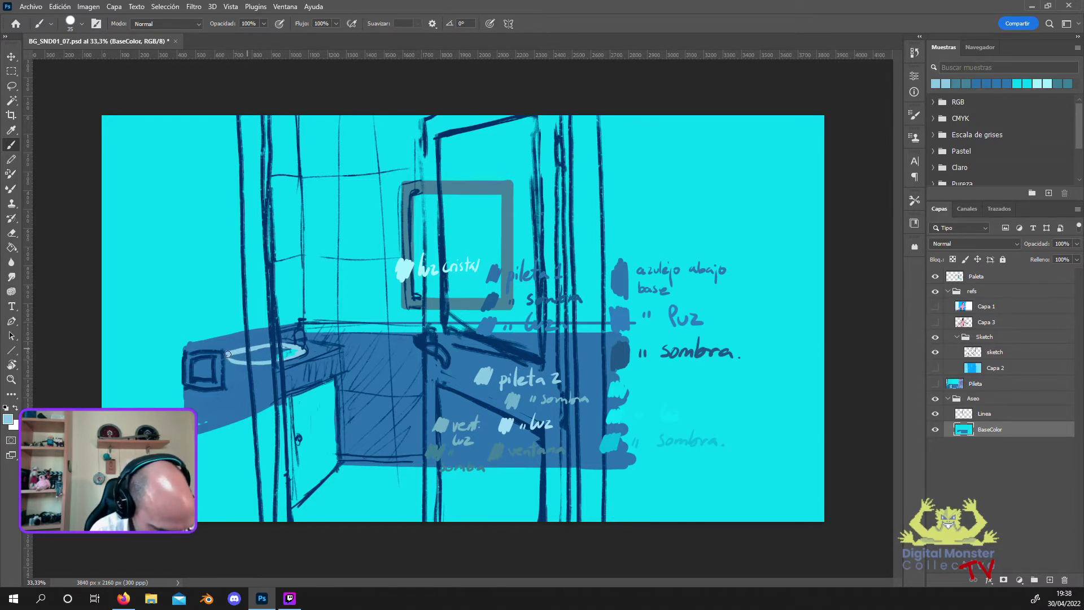
{"action": "left_click_drag", "start_coordinate": [230, 358], "coordinate": [291, 350]}
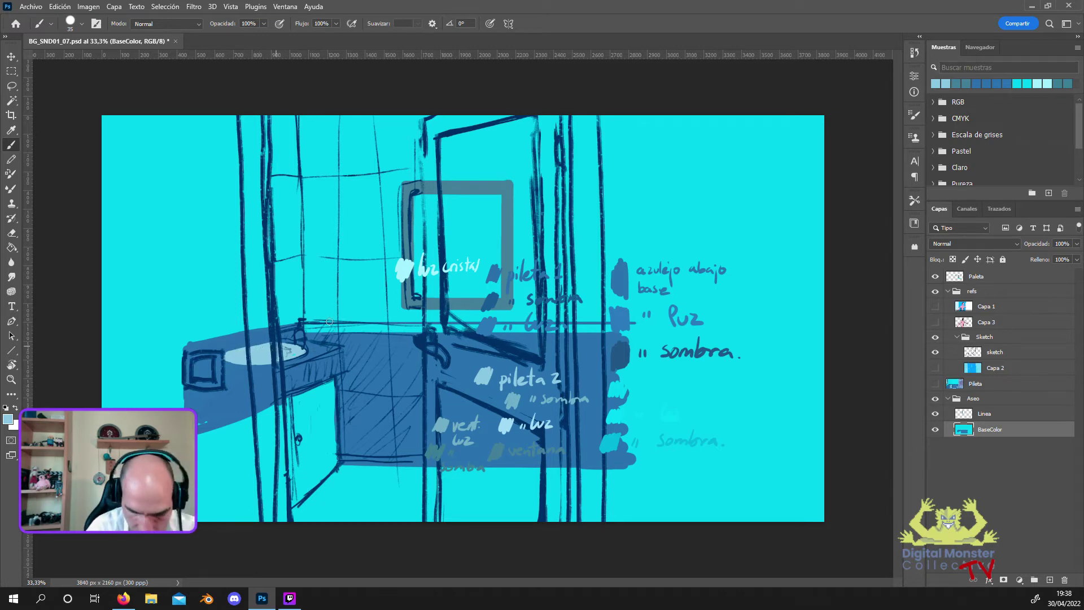
{"action": "left_click", "coordinate": [934, 383]}
{"action": "left_click", "coordinate": [934, 383]}
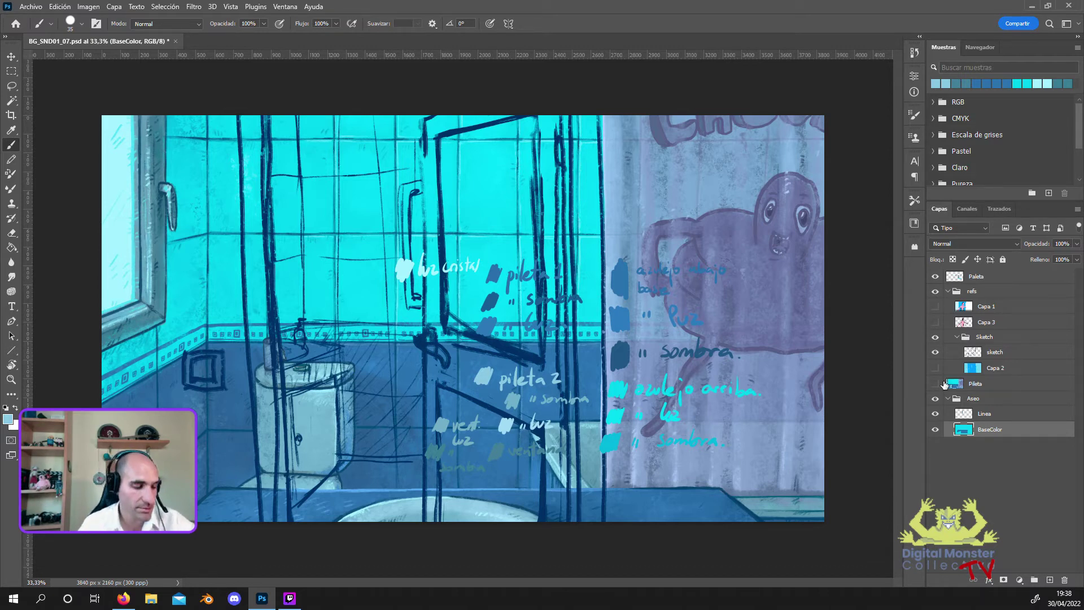
{"action": "left_click", "coordinate": [936, 384]}
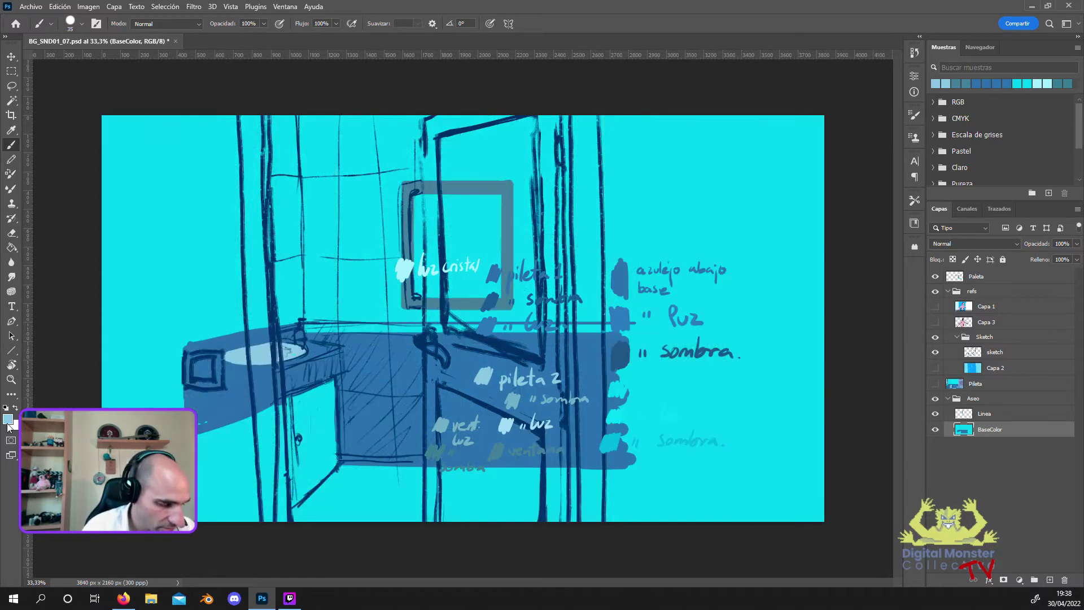
Sample a darker blue tone as the foreground colour, checking the Pileta reference.
{"action": "left_click", "coordinate": [10, 421]}
{"action": "left_click", "coordinate": [852, 278]}
{"action": "left_click", "coordinate": [1028, 229]}
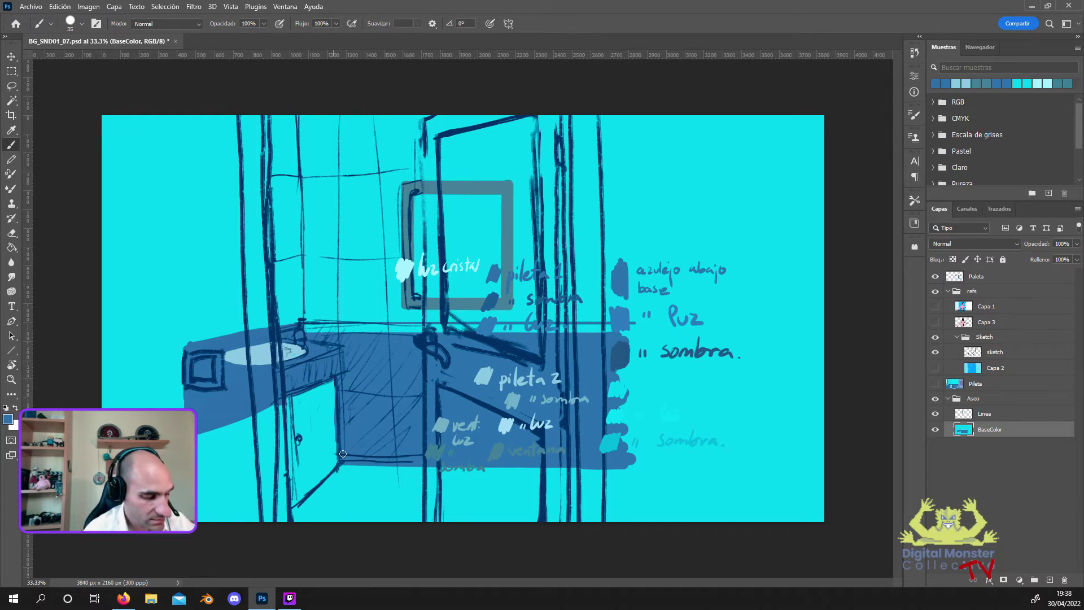
{"action": "left_click", "coordinate": [8, 420]}
{"action": "left_click", "coordinate": [410, 186]}
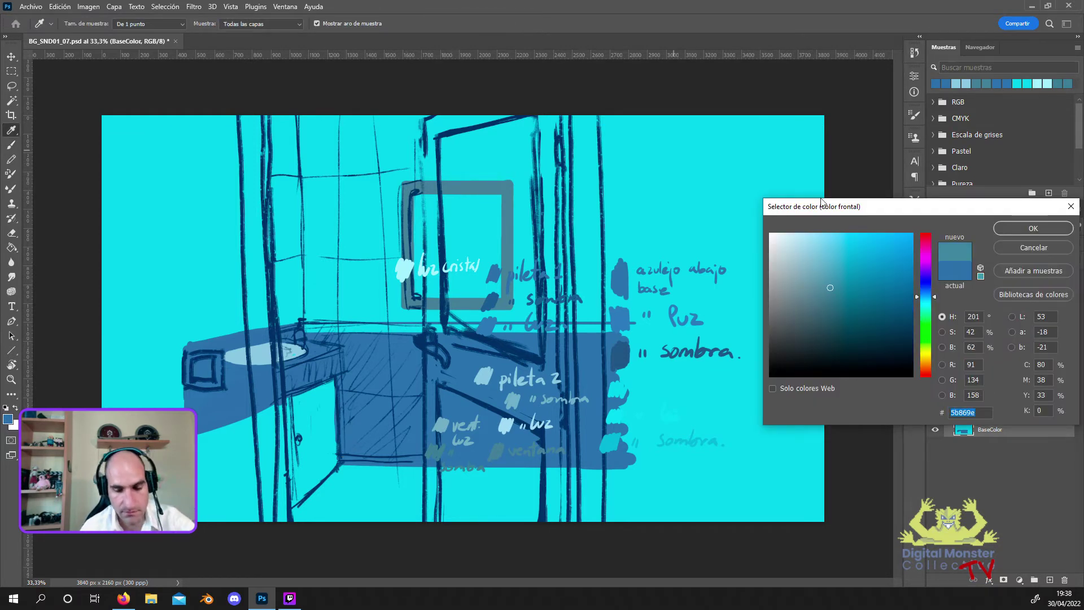
{"action": "left_click", "coordinate": [1033, 228]}
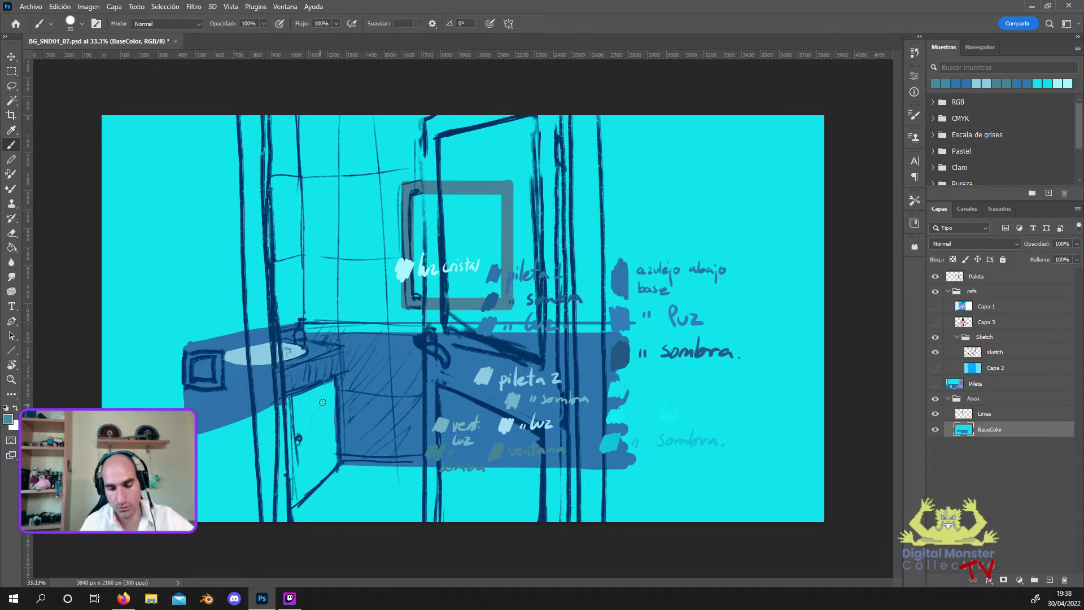
{"action": "left_click", "coordinate": [934, 383]}
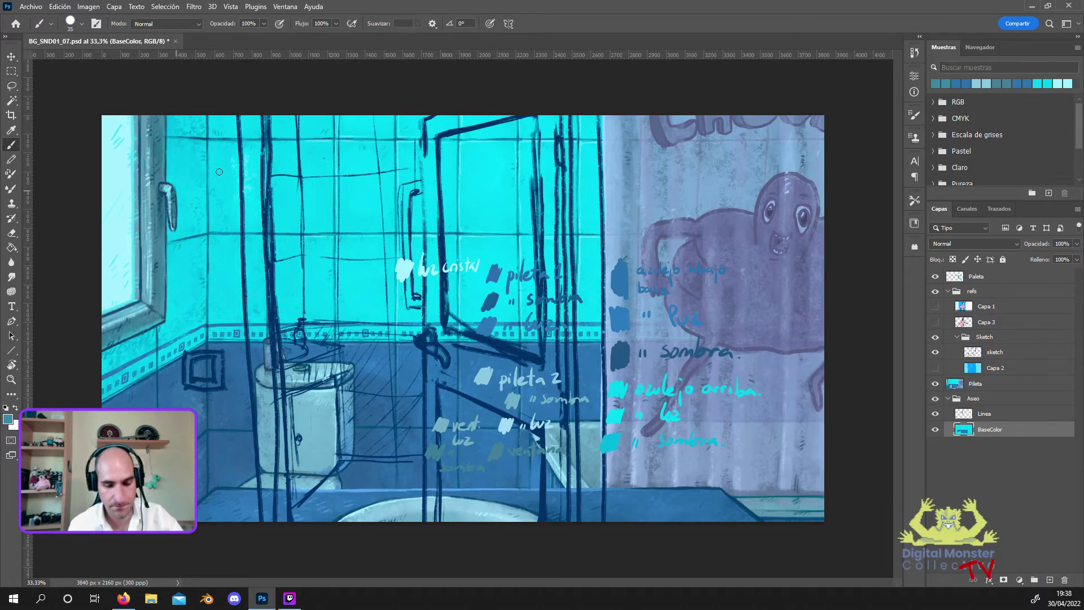
{"action": "left_click", "coordinate": [935, 385]}
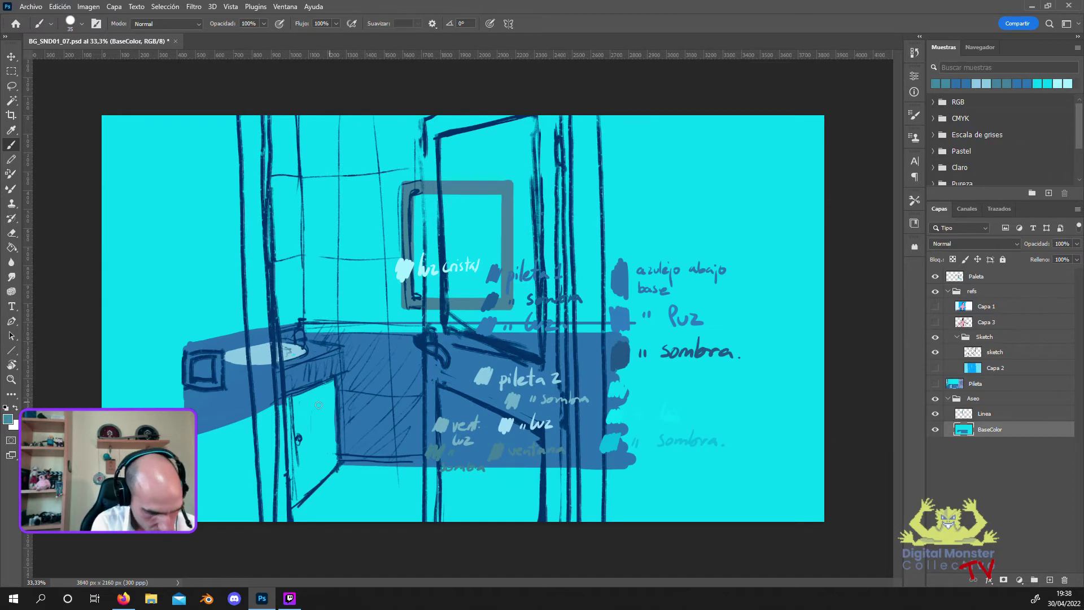
Paint the grey-blue cabinet side and darker cabinet front, then hide the sketch lines.
{"action": "mouse_move", "coordinate": [316, 398]}
{"action": "left_mouse_down"}
{"action": "mouse_move", "coordinate": [325, 461]}
{"action": "mouse_move", "coordinate": [334, 430]}
{"action": "left_mouse_up"}
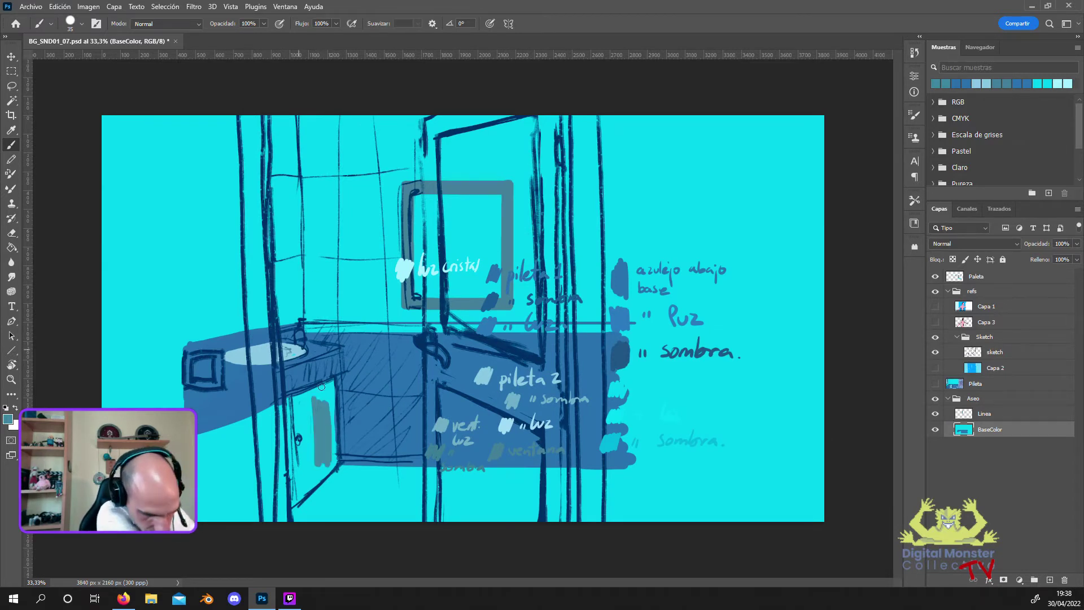
{"action": "key", "text": "shift"}
{"action": "left_click_drag", "start_coordinate": [334, 382], "coordinate": [335, 456]}
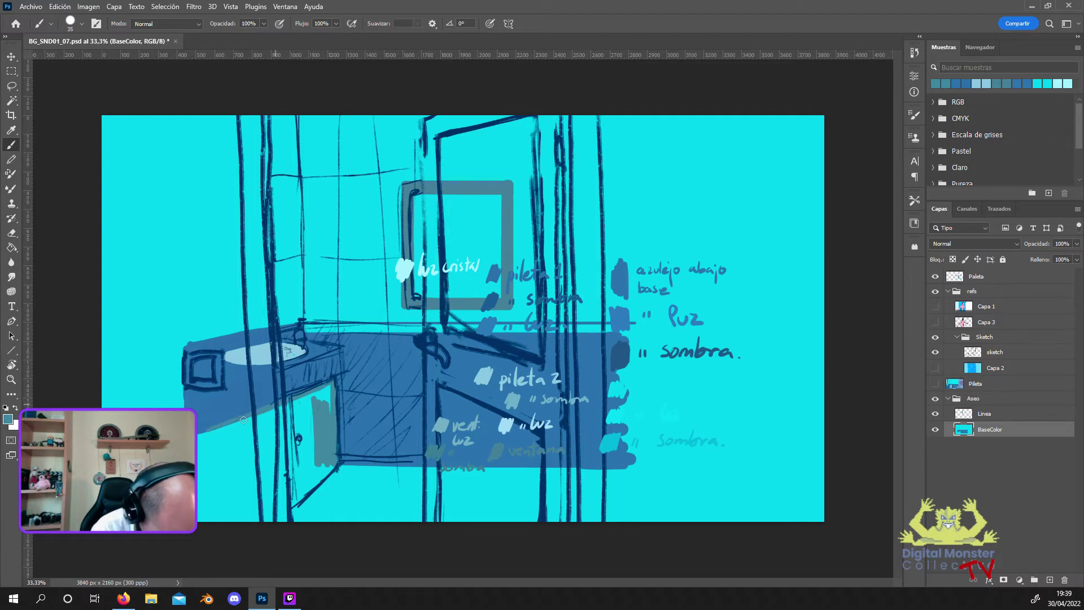
{"action": "mouse_move", "coordinate": [304, 389]}
{"action": "left_mouse_down"}
{"action": "mouse_move", "coordinate": [328, 402]}
{"action": "mouse_move", "coordinate": [237, 429]}
{"action": "mouse_move", "coordinate": [299, 418]}
{"action": "mouse_move", "coordinate": [316, 429]}
{"action": "mouse_move", "coordinate": [293, 451]}
{"action": "mouse_move", "coordinate": [319, 473]}
{"action": "left_mouse_up"}
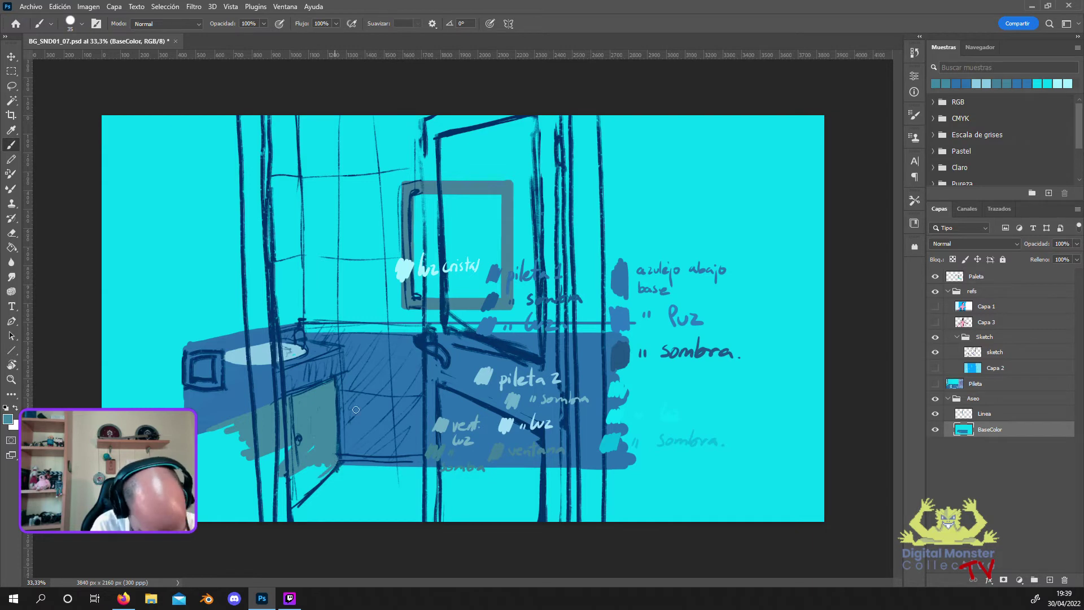
{"action": "left_click", "coordinate": [934, 351]}
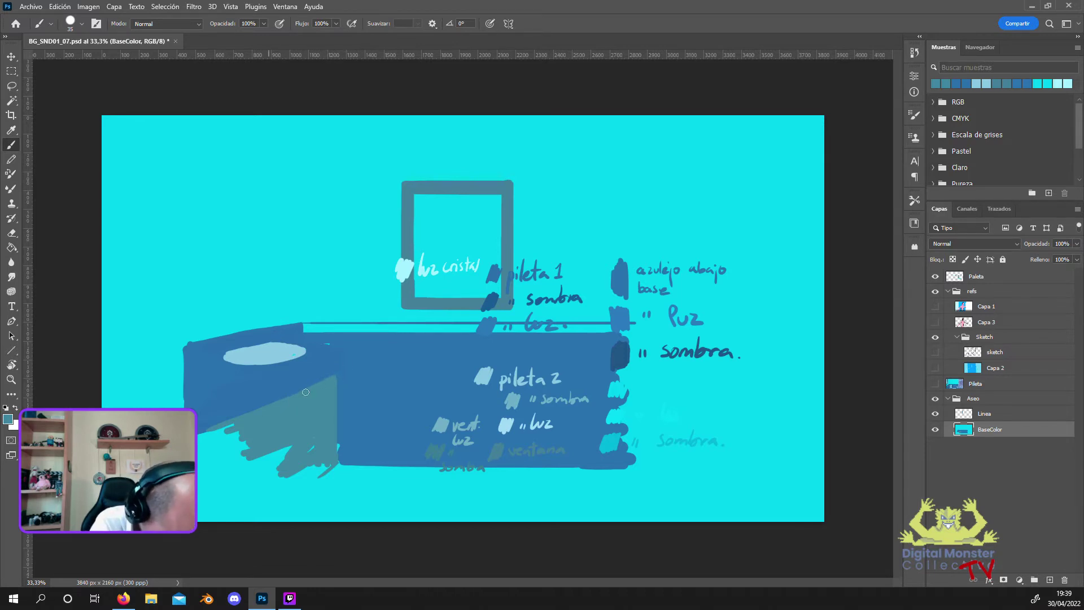
Fill the lower-left cabinet area and cyan gaps with grey-blue down to the canvas edge.
{"action": "mouse_move", "coordinate": [226, 427]}
{"action": "left_mouse_down"}
{"action": "mouse_move", "coordinate": [237, 446]}
{"action": "mouse_move", "coordinate": [254, 446]}
{"action": "left_mouse_up"}
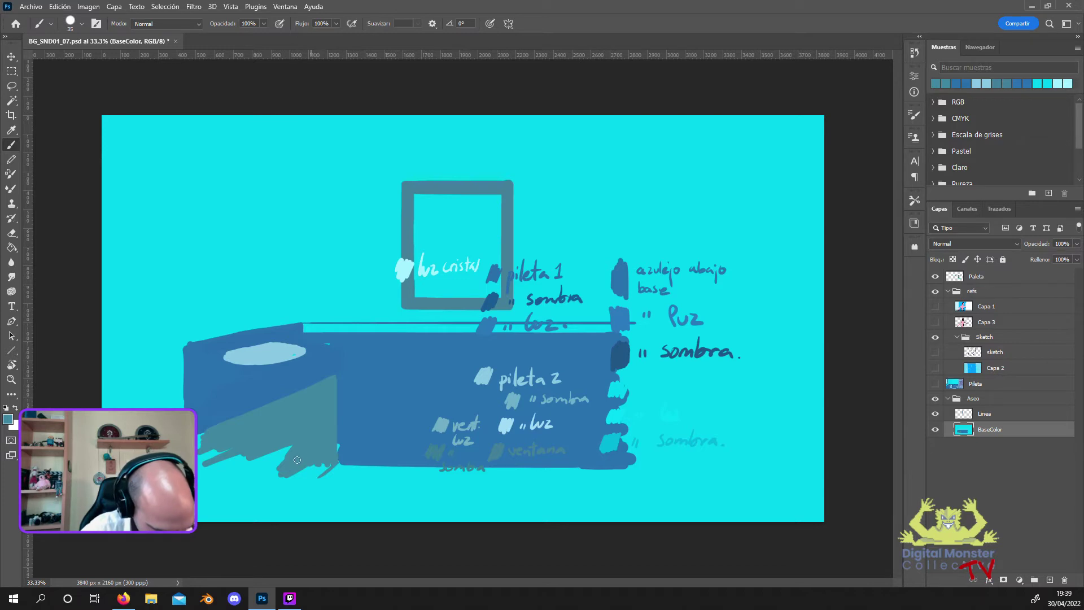
{"action": "left_click_drag", "start_coordinate": [289, 435], "coordinate": [267, 457]}
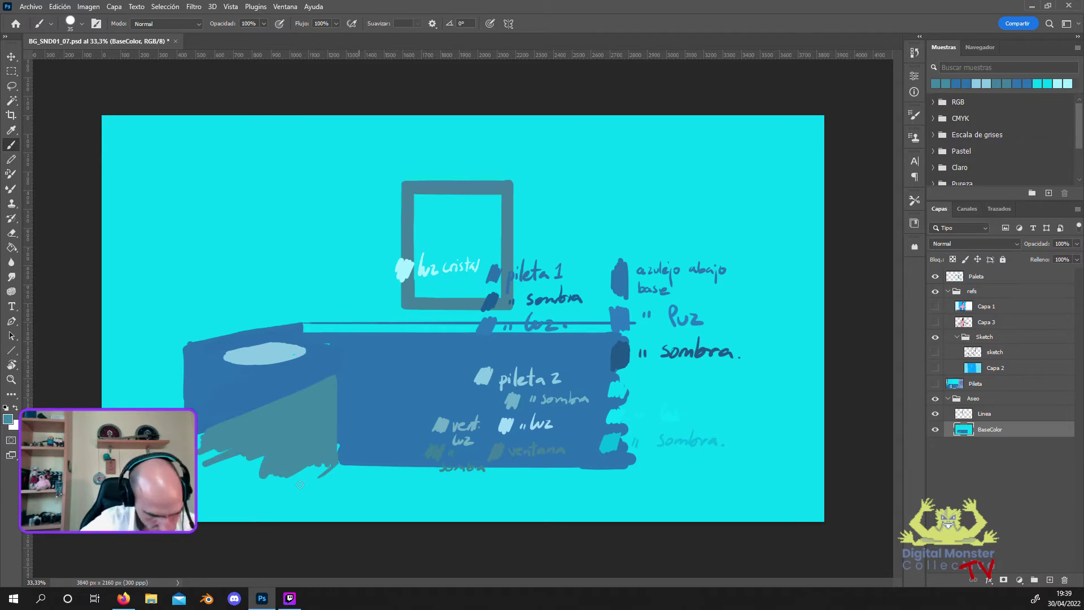
{"action": "left_click_drag", "start_coordinate": [327, 469], "coordinate": [253, 515]}
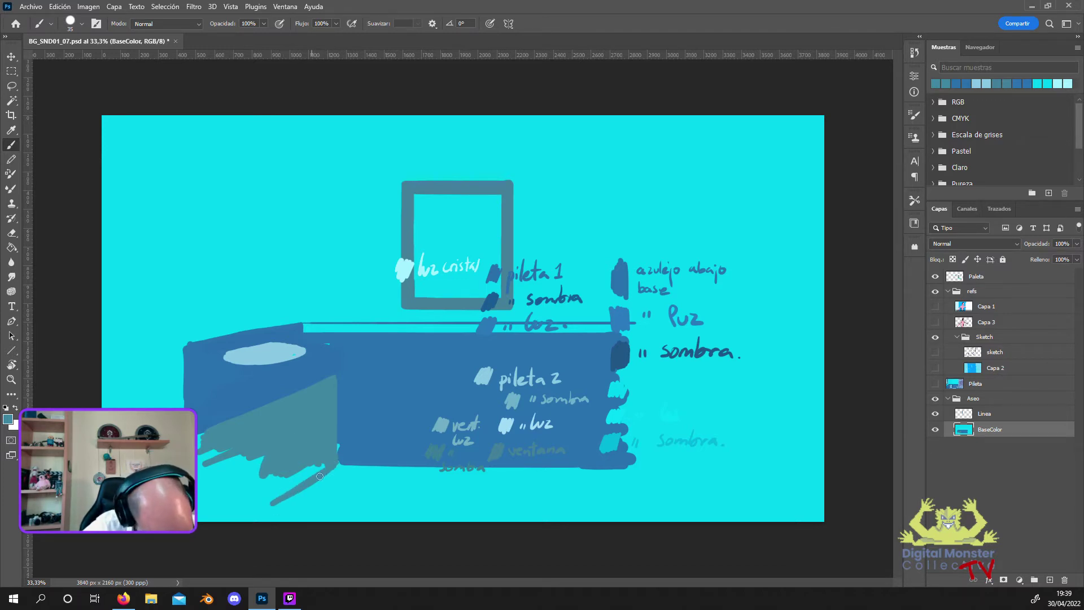
{"action": "mouse_move", "coordinate": [327, 469]}
{"action": "left_mouse_down"}
{"action": "mouse_move", "coordinate": [297, 453]}
{"action": "mouse_move", "coordinate": [207, 447]}
{"action": "left_mouse_up"}
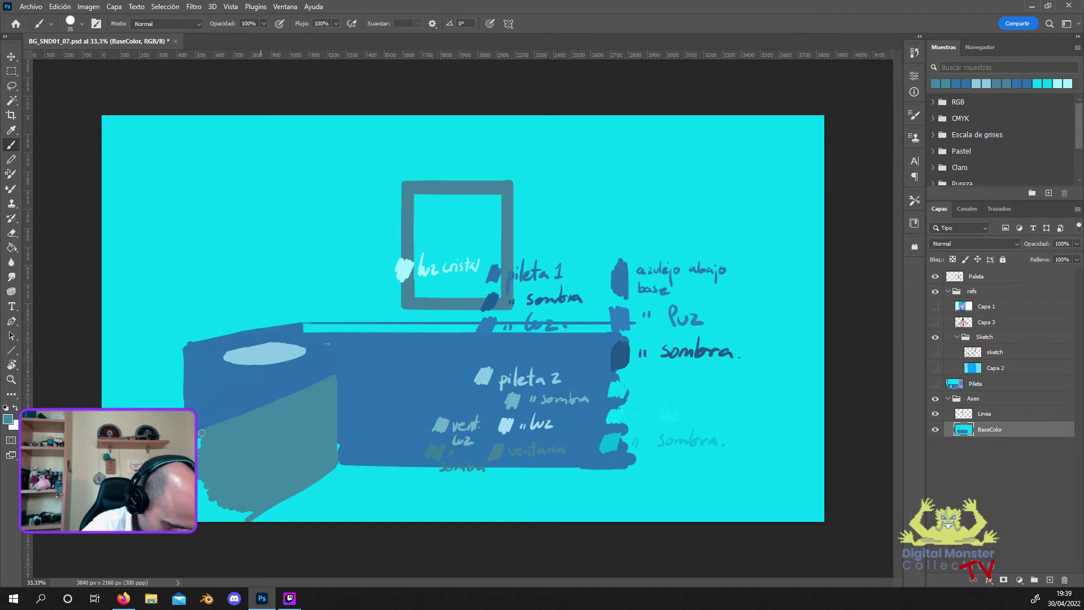
{"action": "mouse_move", "coordinate": [199, 474]}
{"action": "left_mouse_down"}
{"action": "mouse_move", "coordinate": [237, 507]}
{"action": "mouse_move", "coordinate": [240, 529]}
{"action": "left_mouse_up"}
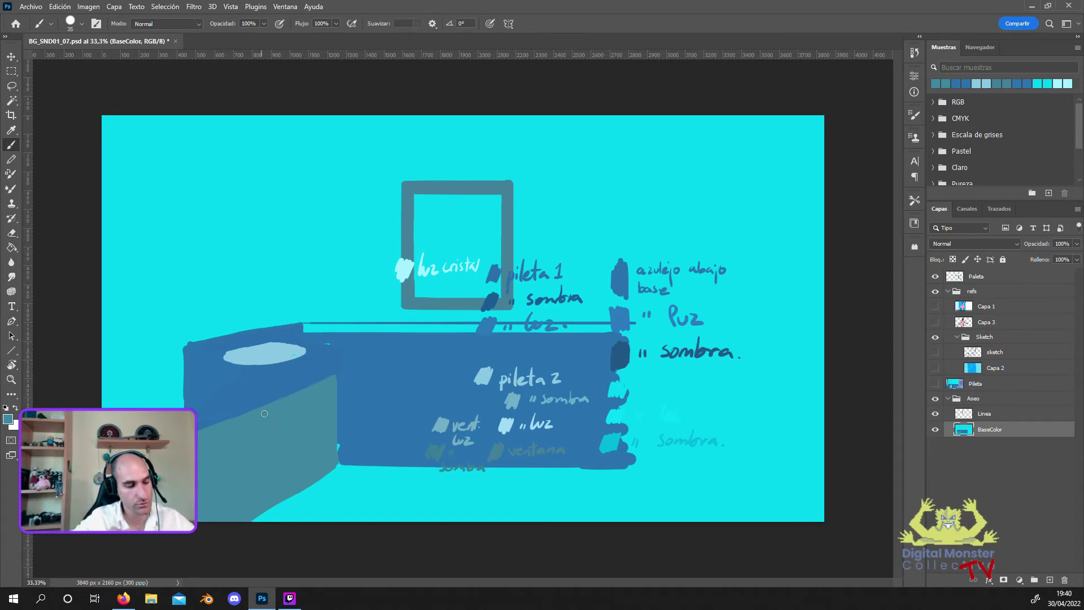
{"action": "left_click", "coordinate": [8, 418]}
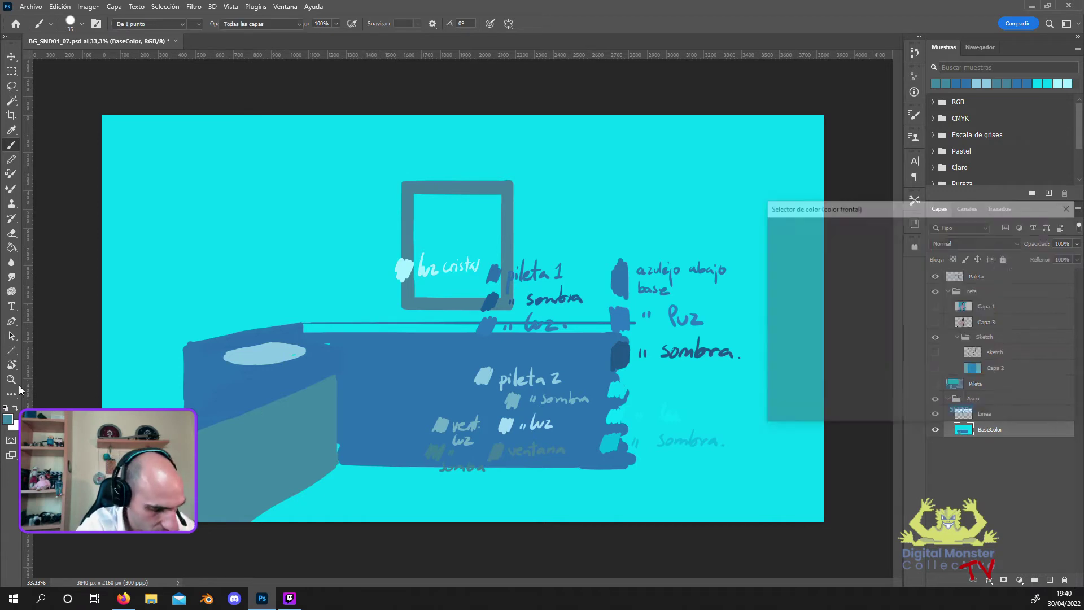
Sample the cabinet blue 4971ac, check the references and show the sketch again.
{"action": "left_click", "coordinate": [339, 336]}
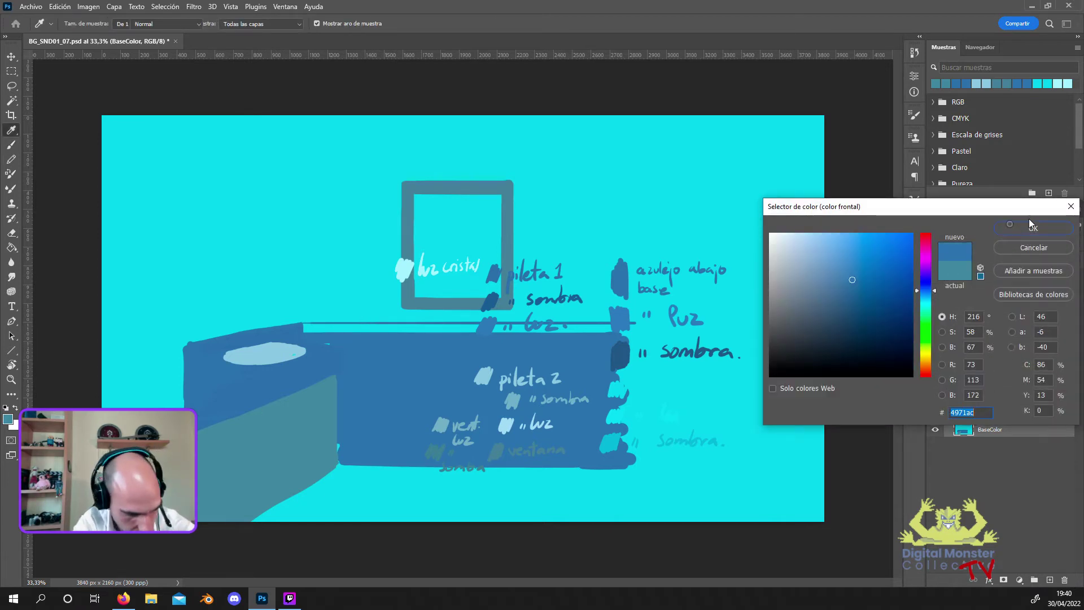
{"action": "left_click", "coordinate": [1032, 228]}
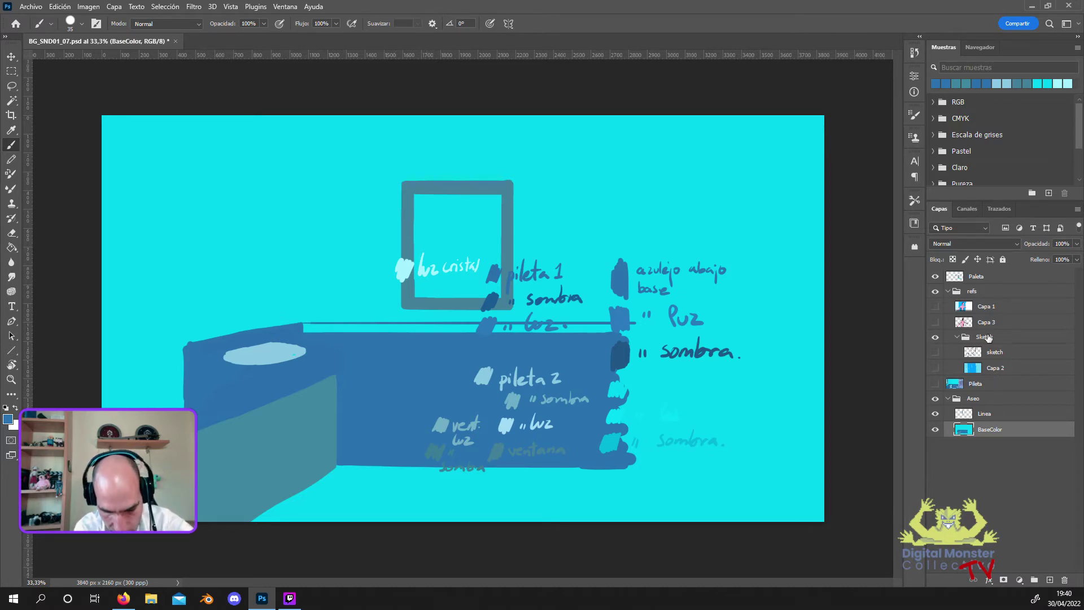
{"action": "left_click", "coordinate": [943, 367]}
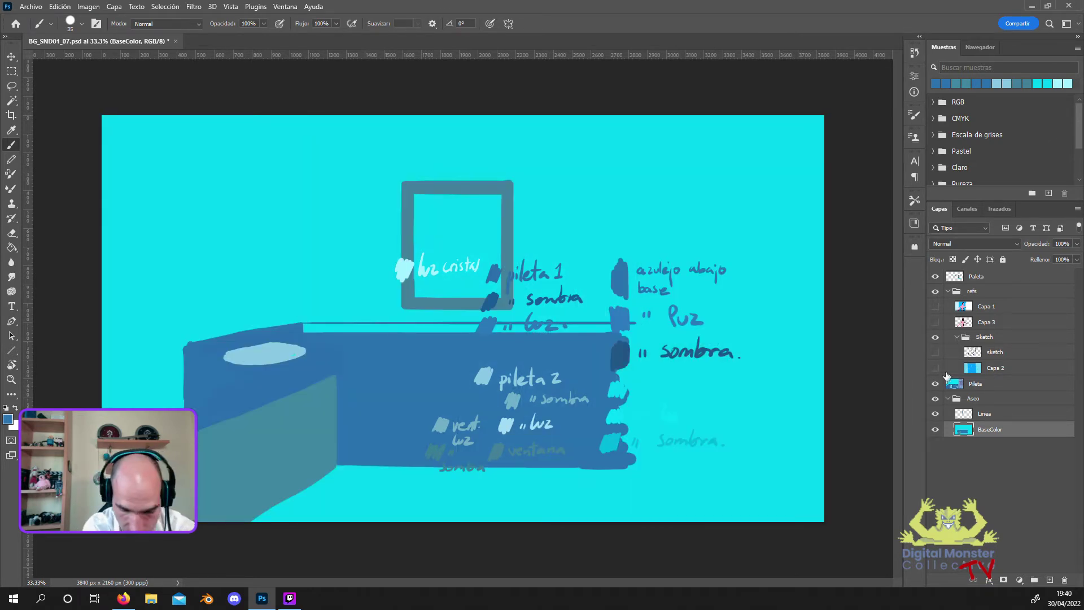
{"action": "left_click", "coordinate": [945, 370]}
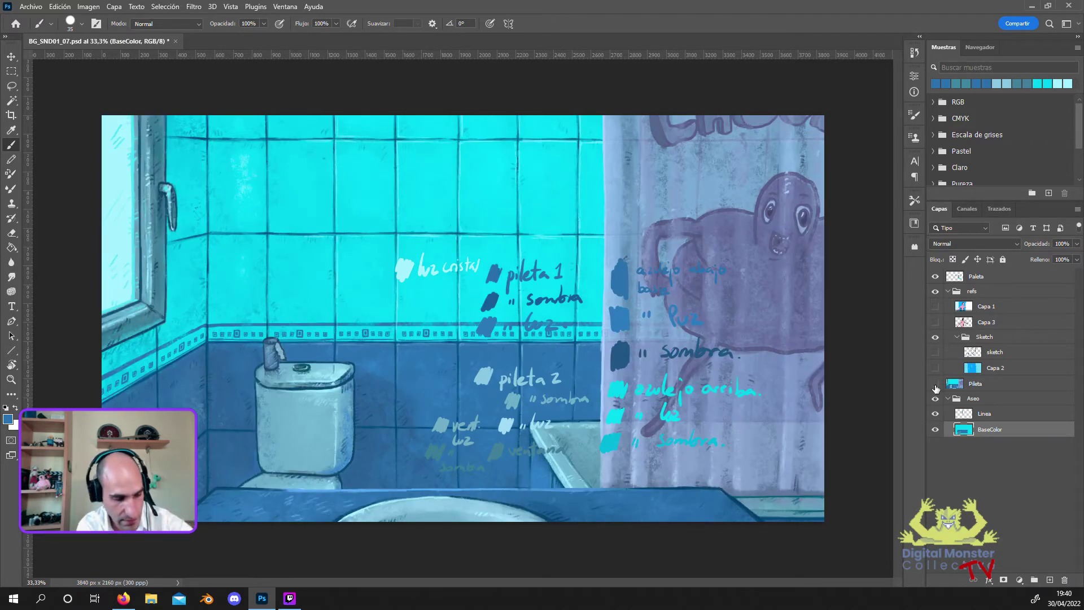
{"action": "left_click", "coordinate": [935, 387]}
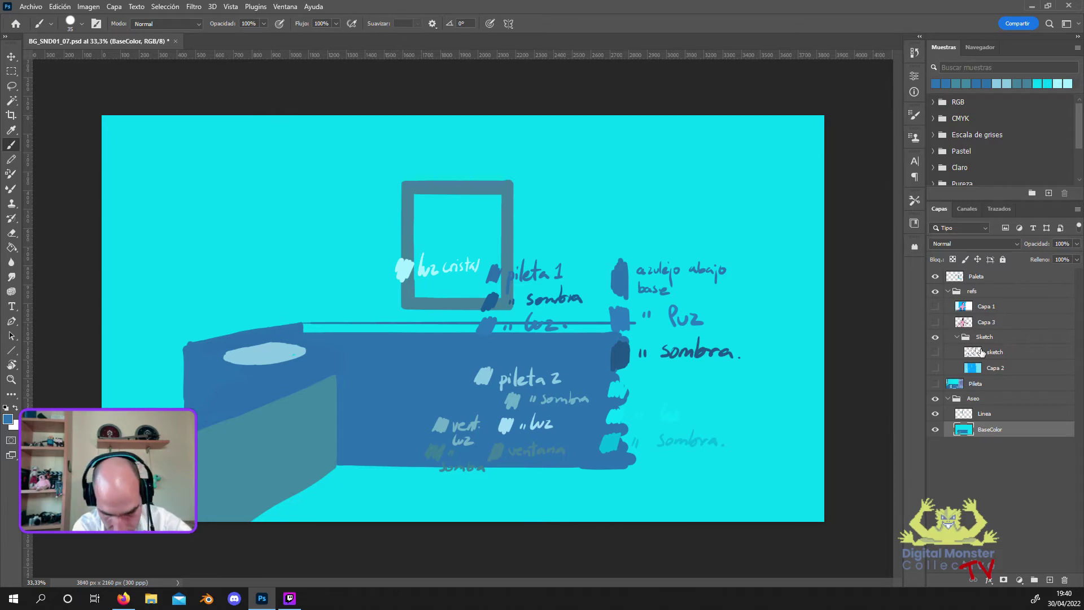
{"action": "left_click", "coordinate": [935, 351]}
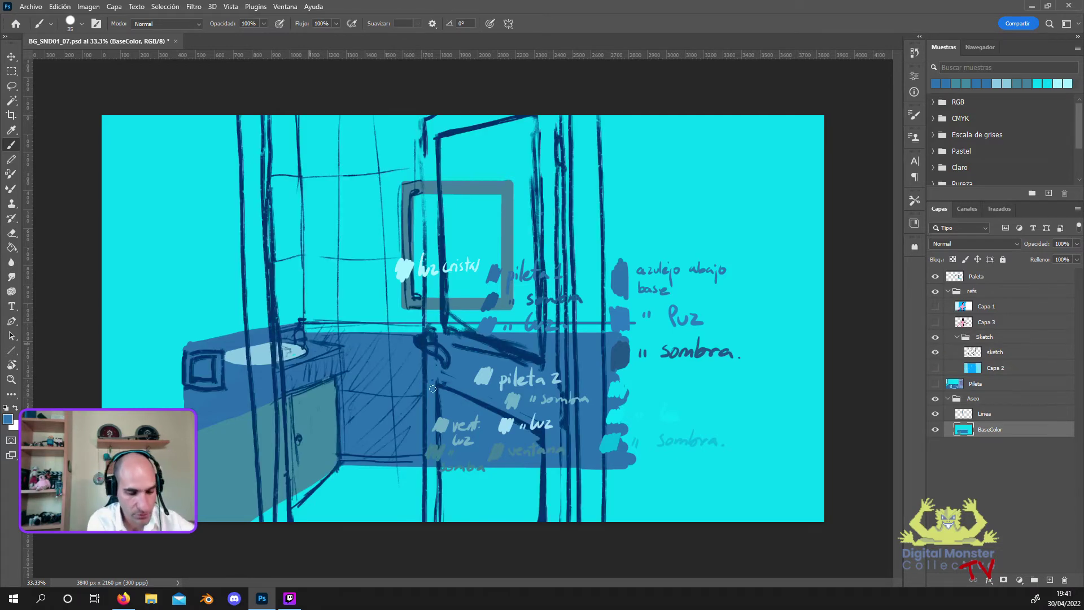
Change the foreground to the greyer blue 5b869e and return to the Brush.
{"action": "left_click", "coordinate": [8, 418]}
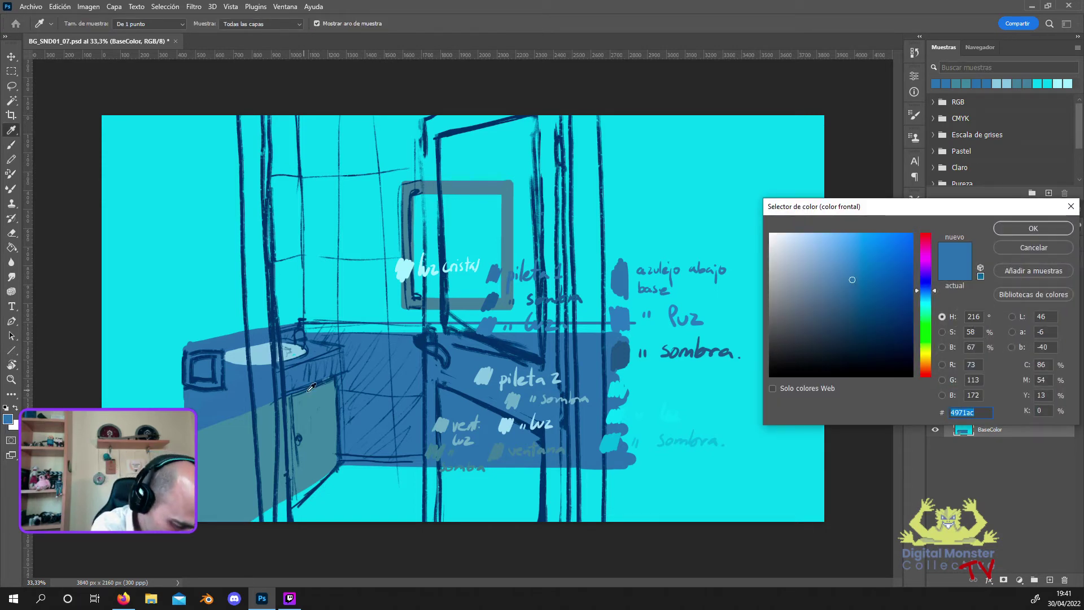
{"action": "left_click", "coordinate": [243, 432]}
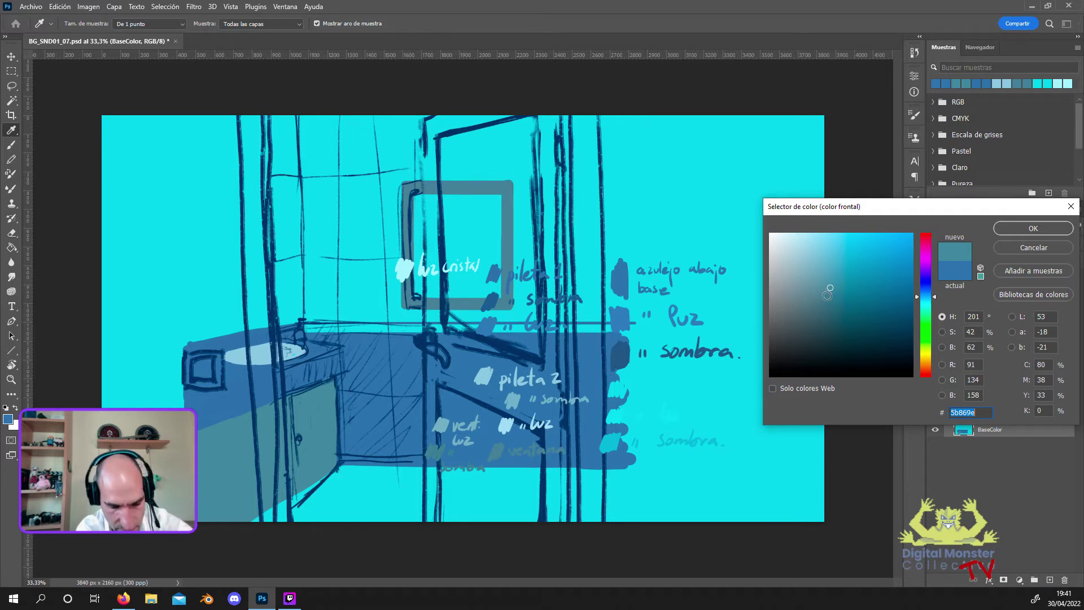
{"action": "left_click", "coordinate": [844, 292]}
{"action": "left_click", "coordinate": [1033, 228]}
{"action": "key", "text": "b"}
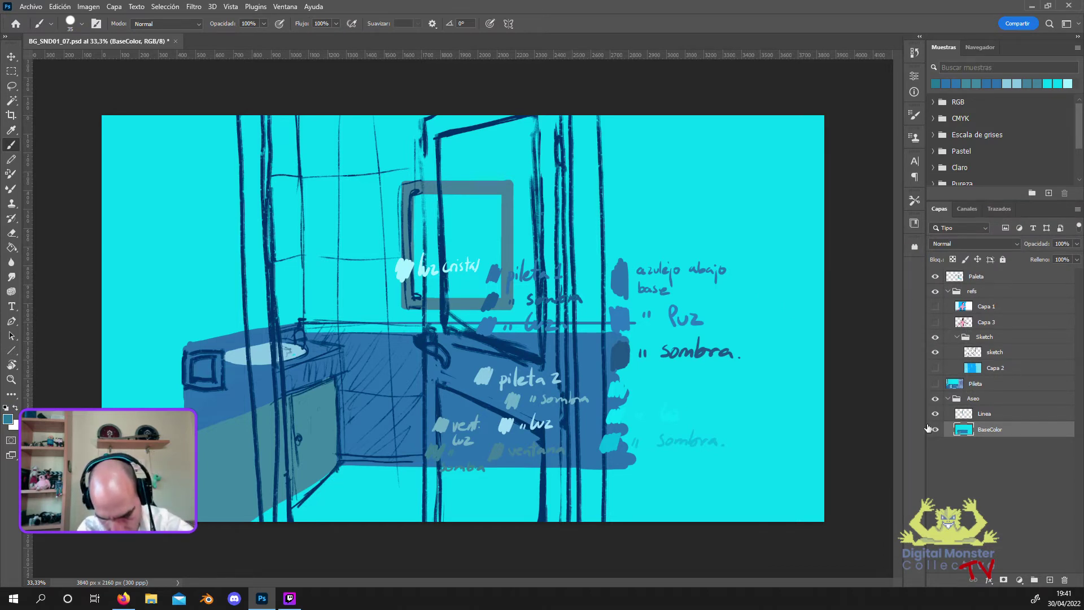
Hide the sketch and darken the diagonal edge below the counter with a straight bottom edge.
{"action": "left_click", "coordinate": [934, 337]}
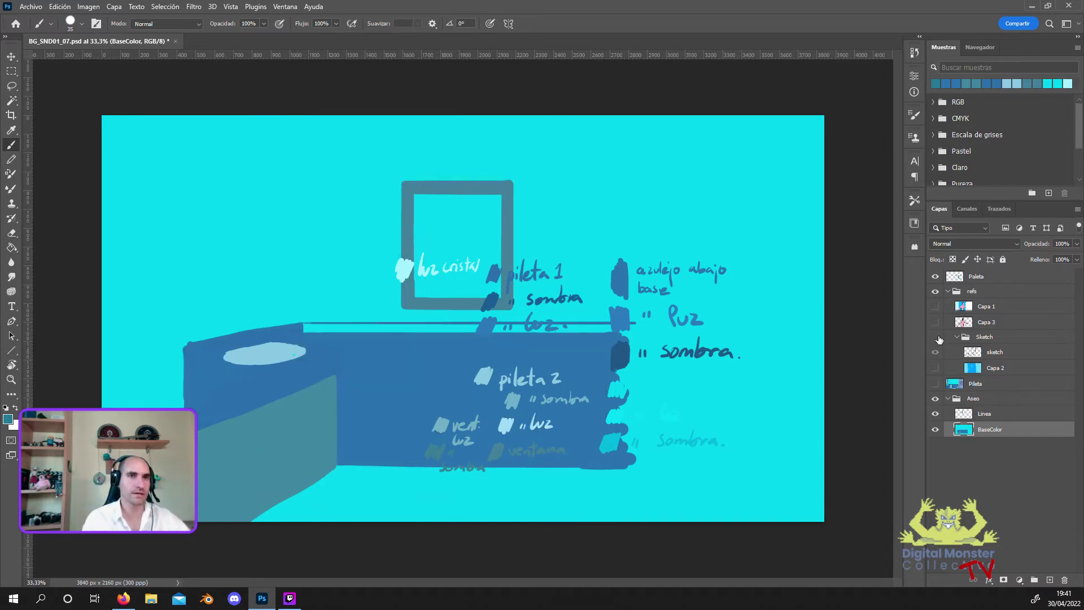
{"action": "left_click_drag", "start_coordinate": [338, 466], "coordinate": [264, 514]}
{"action": "mouse_move", "coordinate": [309, 487]}
{"action": "left_mouse_down"}
{"action": "mouse_move", "coordinate": [261, 520]}
{"action": "mouse_move", "coordinate": [335, 471]}
{"action": "left_mouse_up"}
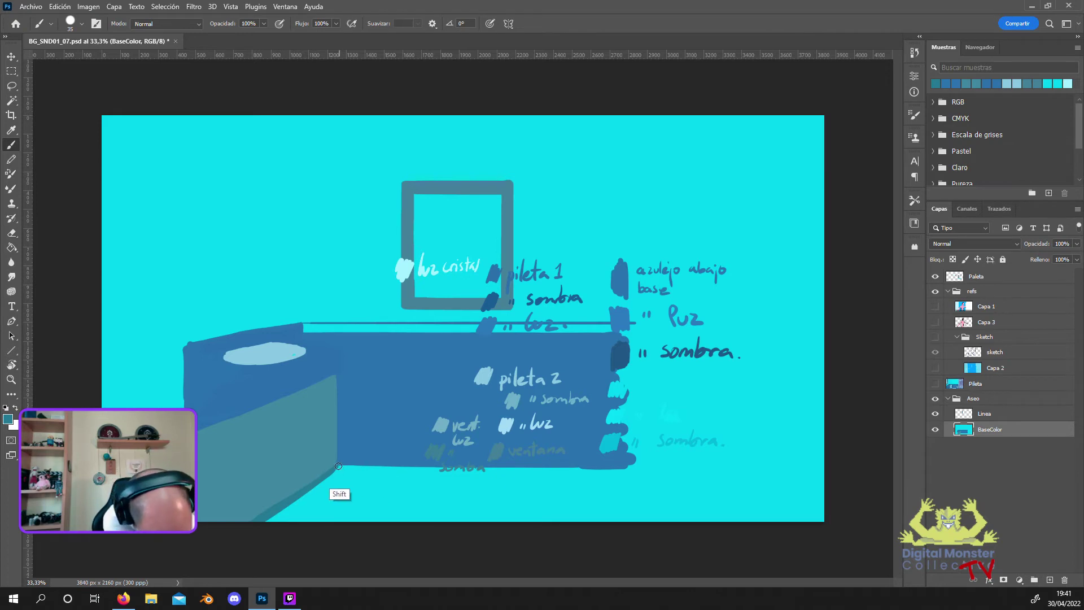
{"action": "left_click_drag", "start_coordinate": [339, 468], "coordinate": [607, 458]}
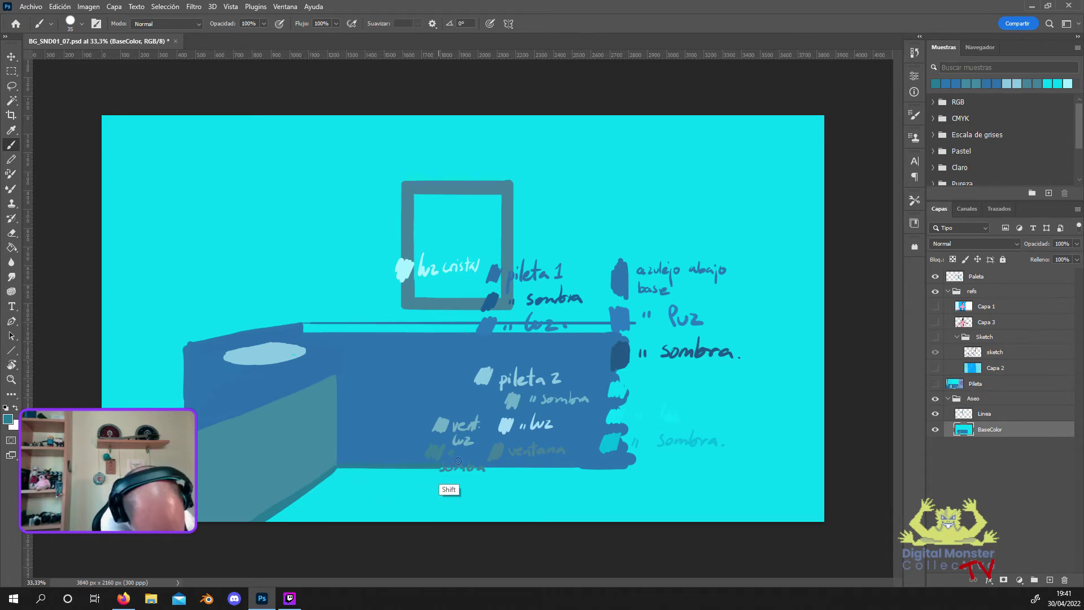
{"action": "left_click", "coordinate": [640, 465], "text": "shift"}
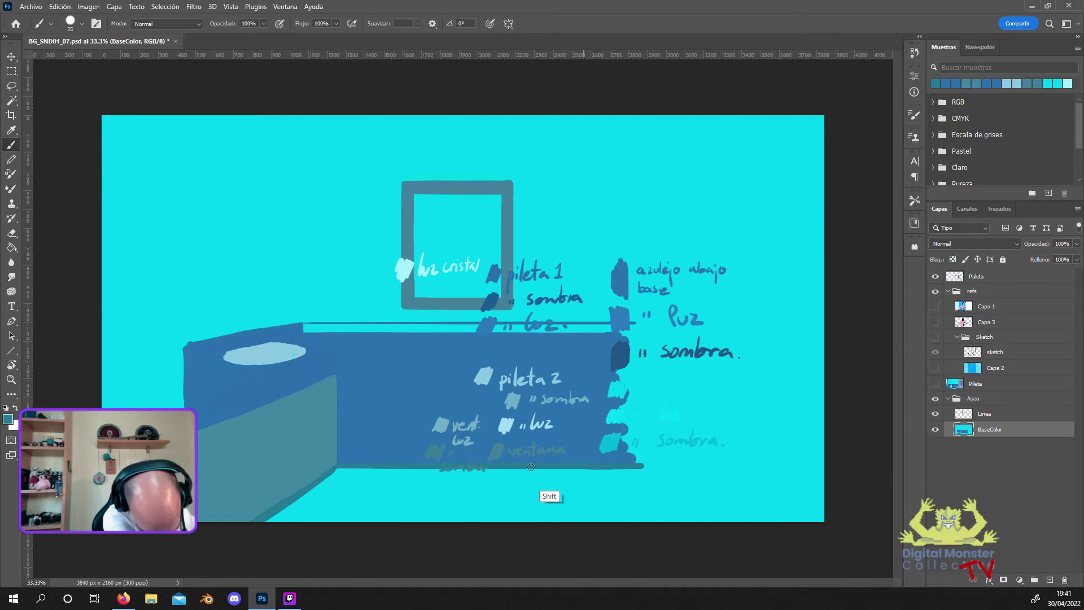
Hatch a grey-blue floor shadow along the canvas bottom up under the cabinet.
{"action": "left_click_drag", "start_coordinate": [328, 489], "coordinate": [279, 516]}
{"action": "mouse_move", "coordinate": [323, 488]}
{"action": "left_mouse_down"}
{"action": "mouse_move", "coordinate": [288, 519]}
{"action": "mouse_move", "coordinate": [299, 522]}
{"action": "left_mouse_up"}
{"action": "mouse_move", "coordinate": [362, 485]}
{"action": "left_mouse_down"}
{"action": "mouse_move", "coordinate": [316, 524]}
{"action": "mouse_move", "coordinate": [342, 523]}
{"action": "left_mouse_up"}
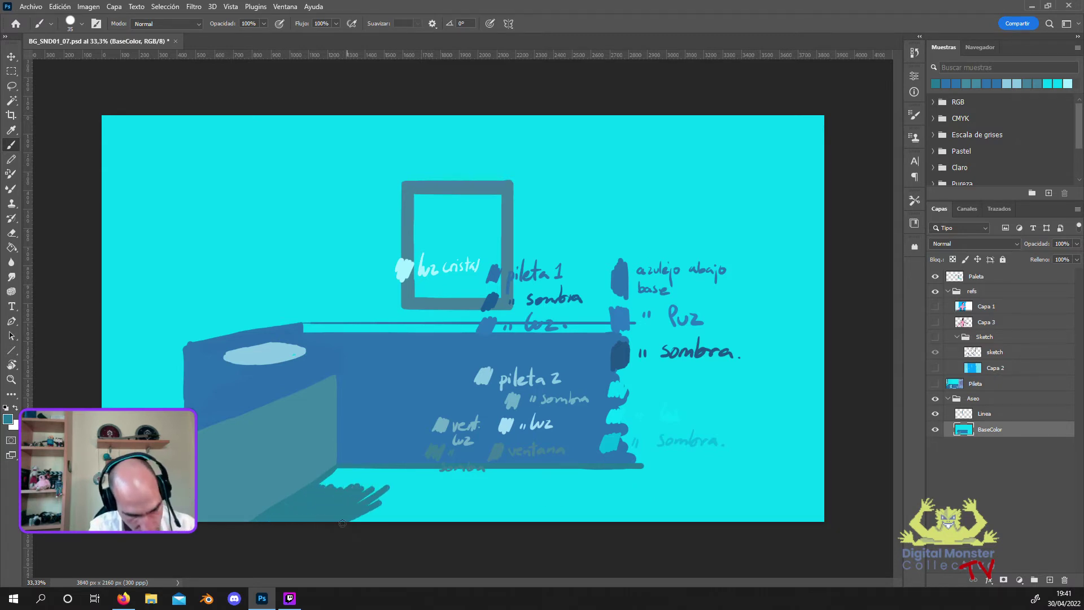
{"action": "mouse_move", "coordinate": [404, 487]}
{"action": "left_mouse_down"}
{"action": "mouse_move", "coordinate": [356, 521]}
{"action": "mouse_move", "coordinate": [389, 520]}
{"action": "left_mouse_up"}
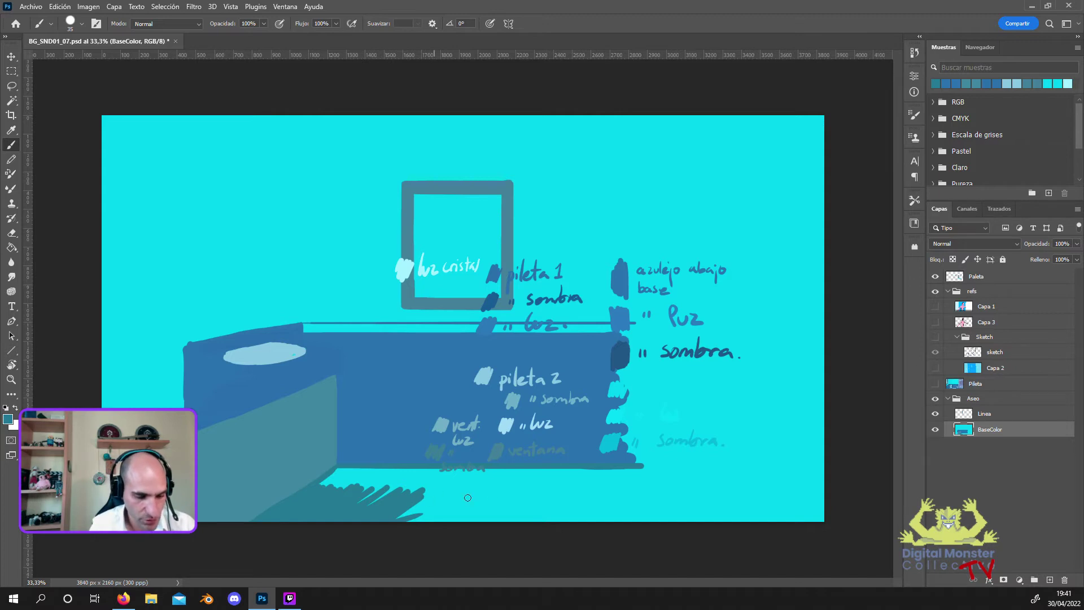
{"action": "mouse_move", "coordinate": [435, 490]}
{"action": "left_mouse_down"}
{"action": "mouse_move", "coordinate": [353, 510]}
{"action": "mouse_move", "coordinate": [348, 494]}
{"action": "mouse_move", "coordinate": [361, 487]}
{"action": "mouse_move", "coordinate": [319, 485]}
{"action": "mouse_move", "coordinate": [401, 482]}
{"action": "mouse_move", "coordinate": [345, 471]}
{"action": "mouse_move", "coordinate": [455, 480]}
{"action": "left_mouse_up"}
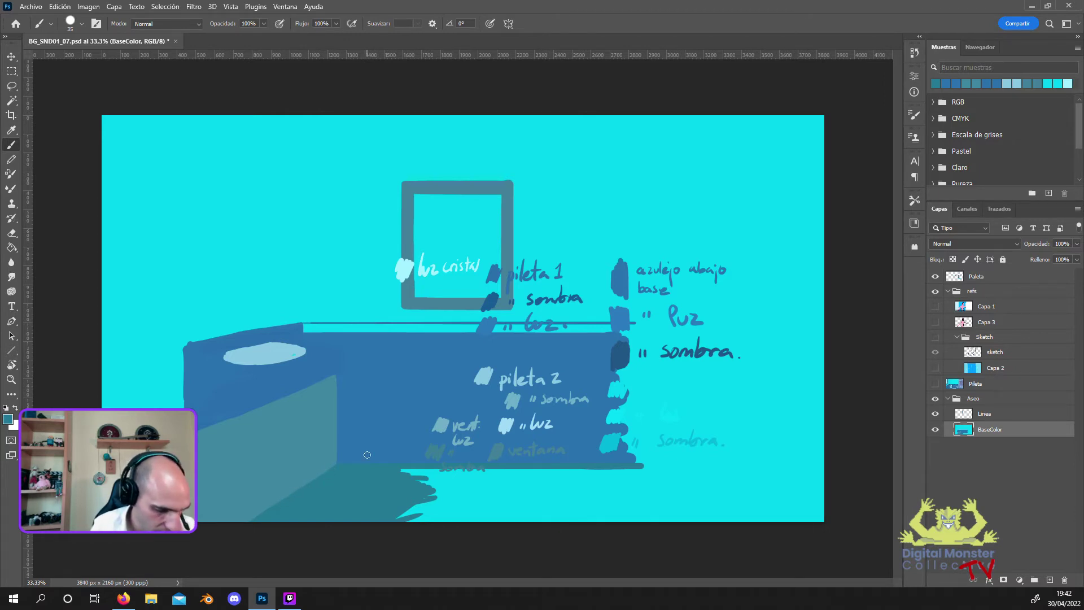
{"action": "mouse_move", "coordinate": [394, 525]}
{"action": "left_mouse_down"}
{"action": "mouse_move", "coordinate": [494, 514]}
{"action": "mouse_move", "coordinate": [407, 505]}
{"action": "mouse_move", "coordinate": [500, 497]}
{"action": "mouse_move", "coordinate": [421, 485]}
{"action": "mouse_move", "coordinate": [485, 479]}
{"action": "mouse_move", "coordinate": [400, 469]}
{"action": "mouse_move", "coordinate": [530, 474]}
{"action": "mouse_move", "coordinate": [544, 484]}
{"action": "mouse_move", "coordinate": [467, 495]}
{"action": "mouse_move", "coordinate": [561, 497]}
{"action": "mouse_move", "coordinate": [485, 506]}
{"action": "mouse_move", "coordinate": [590, 522]}
{"action": "mouse_move", "coordinate": [627, 497]}
{"action": "mouse_move", "coordinate": [546, 494]}
{"action": "mouse_move", "coordinate": [604, 487]}
{"action": "mouse_move", "coordinate": [516, 495]}
{"action": "left_mouse_up"}
{"action": "mouse_move", "coordinate": [602, 492]}
{"action": "left_mouse_down"}
{"action": "mouse_move", "coordinate": [537, 489]}
{"action": "mouse_move", "coordinate": [528, 479]}
{"action": "mouse_move", "coordinate": [564, 474]}
{"action": "mouse_move", "coordinate": [511, 469]}
{"action": "mouse_move", "coordinate": [644, 485]}
{"action": "mouse_move", "coordinate": [598, 495]}
{"action": "mouse_move", "coordinate": [656, 508]}
{"action": "mouse_move", "coordinate": [595, 511]}
{"action": "mouse_move", "coordinate": [638, 507]}
{"action": "mouse_move", "coordinate": [622, 524]}
{"action": "left_mouse_up"}
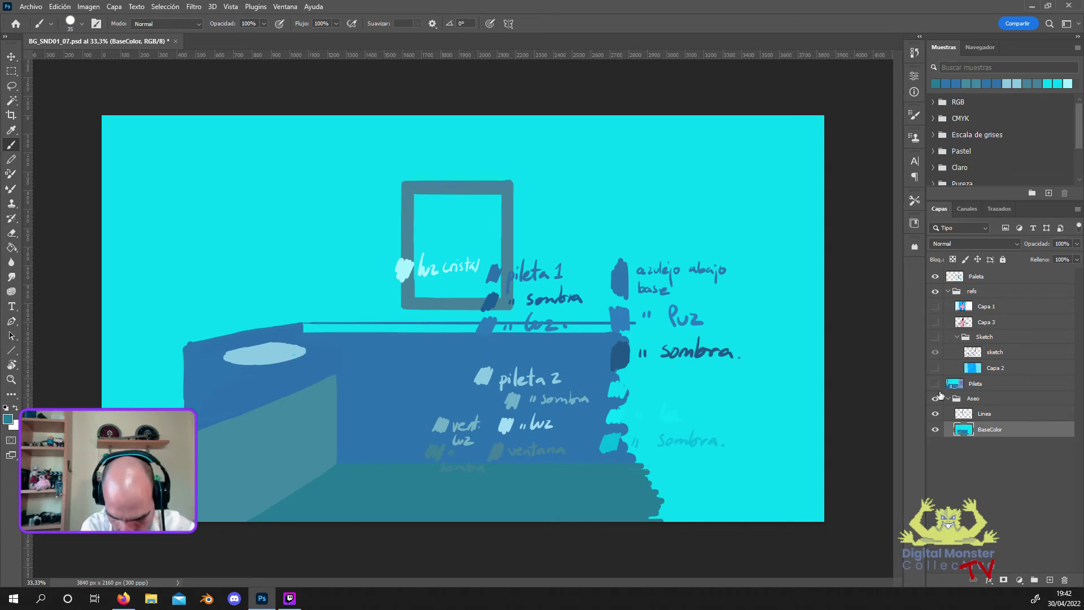
Collapse Aseo, show Sketch and create a new layer group named Pasillo.
{"action": "left_click", "coordinate": [946, 399]}
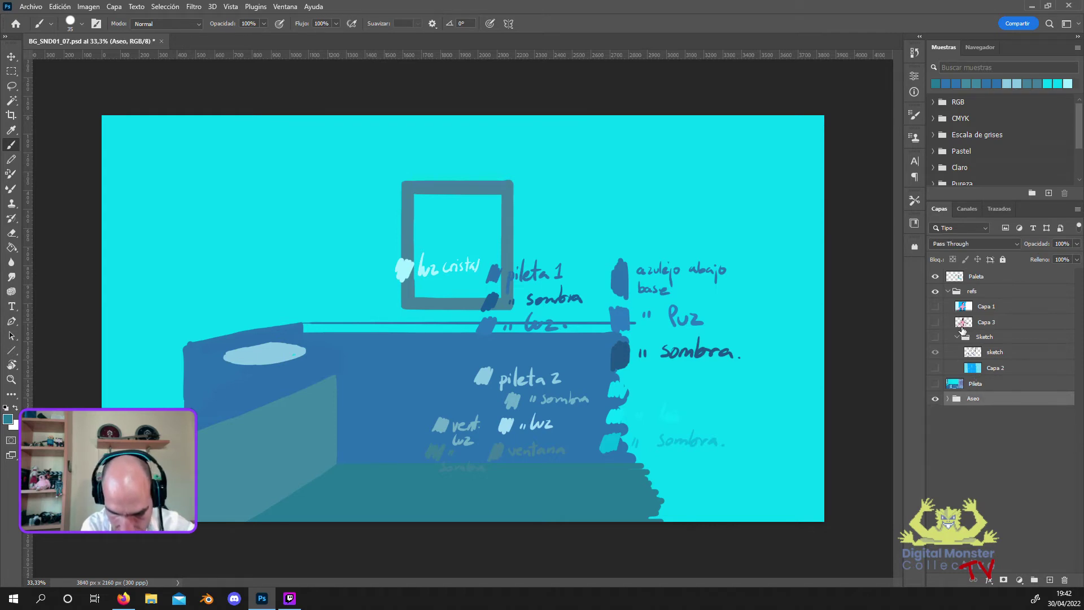
{"action": "left_click", "coordinate": [935, 336]}
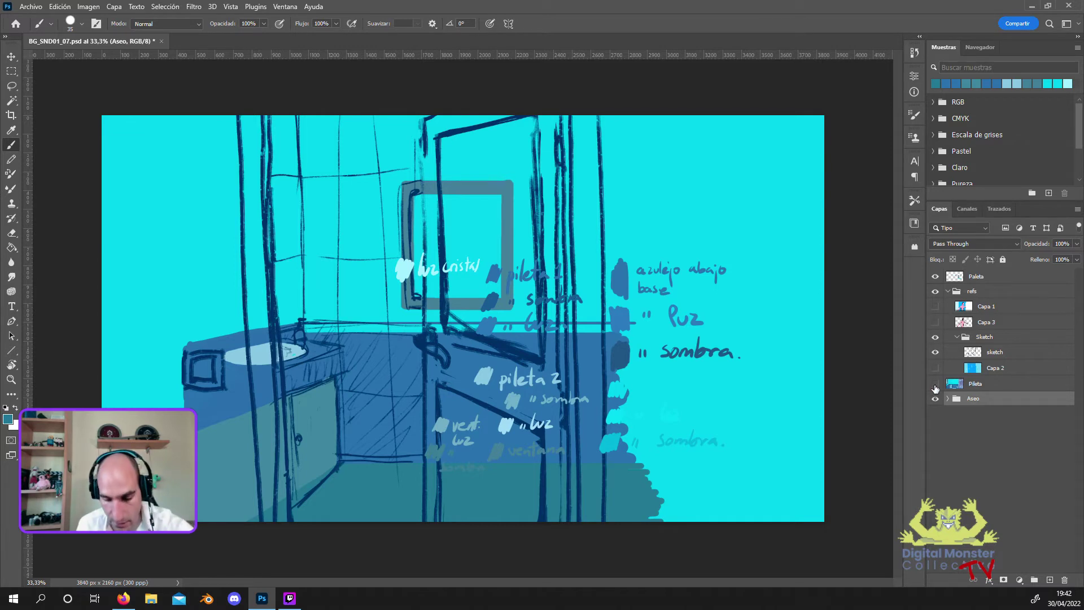
{"action": "left_click", "coordinate": [1034, 579]}
{"action": "double_click", "coordinate": [971, 398]}
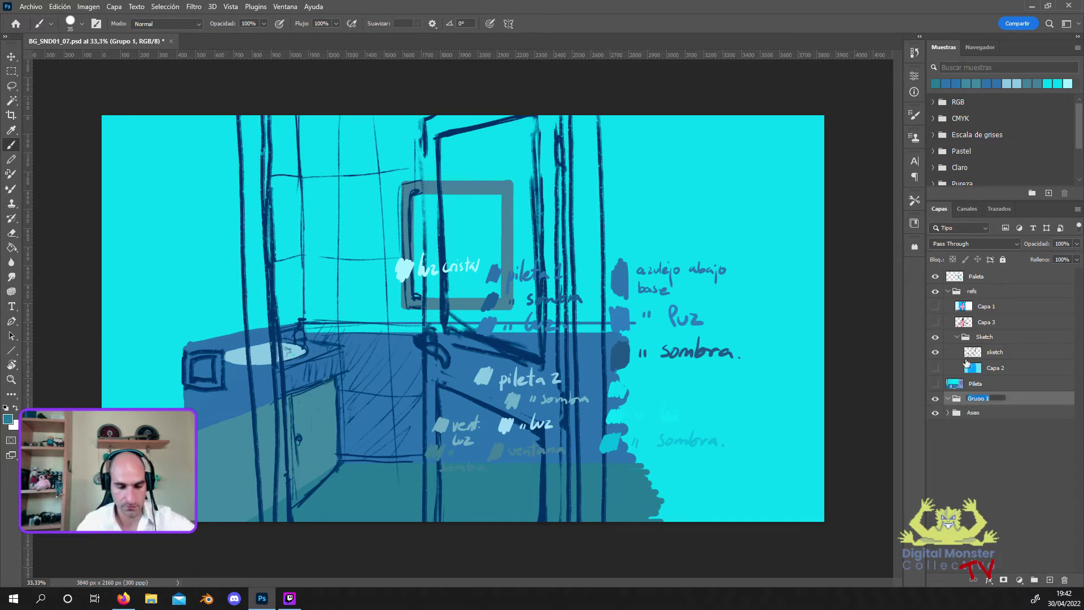
{"action": "type", "text": "Pasil"}
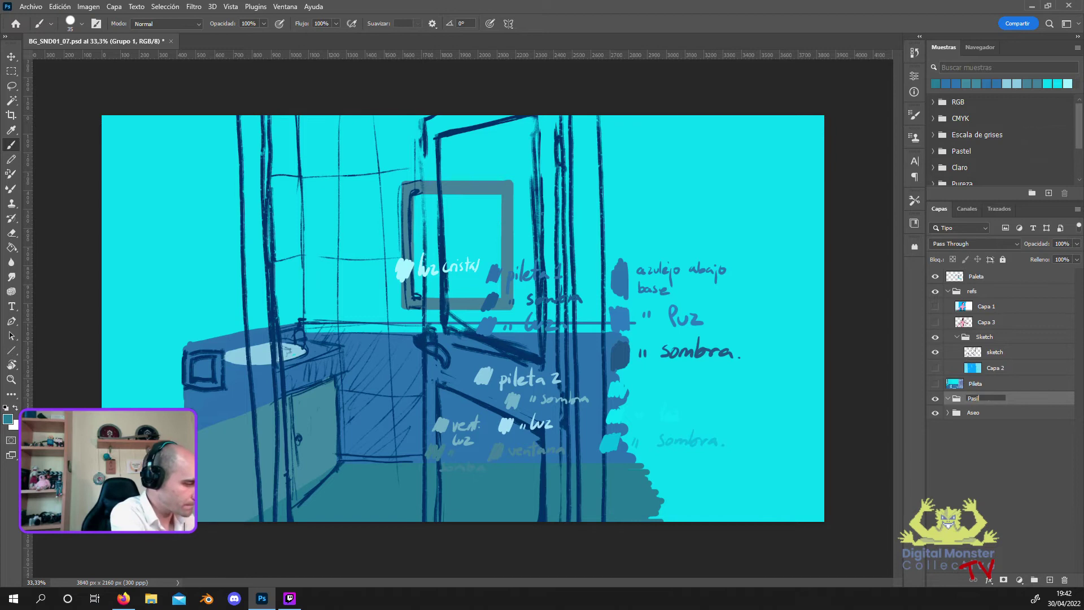
{"action": "type", "text": "lo"}
{"action": "key", "text": "Return"}
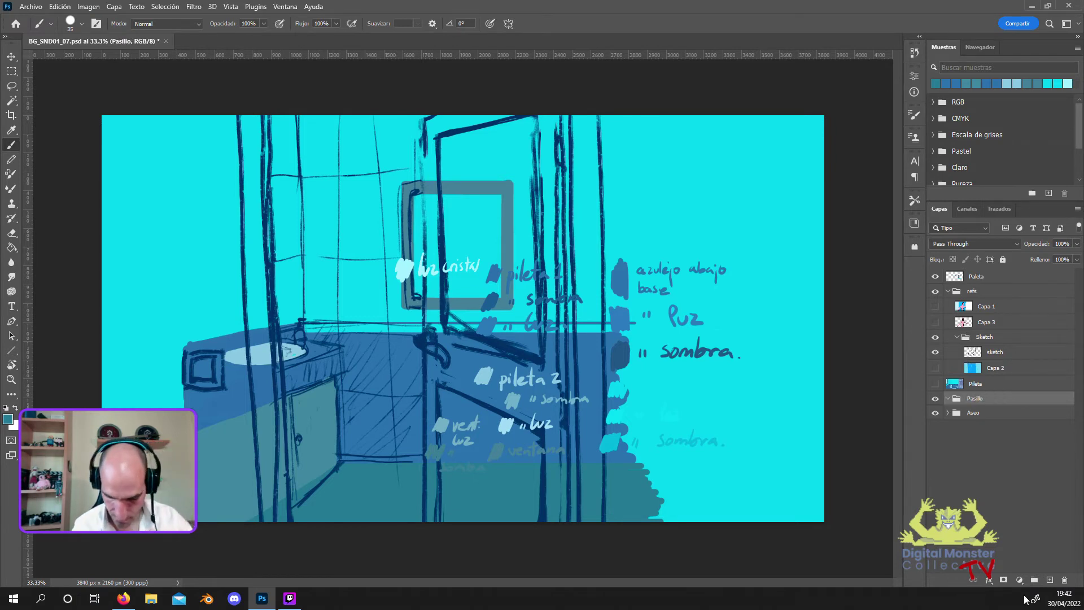
Add layers named BaseColor and Linea inside the Pasillo group.
{"action": "left_click", "coordinate": [1047, 580]}
{"action": "double_click", "coordinate": [993, 414]}
{"action": "type", "text": "Base"}
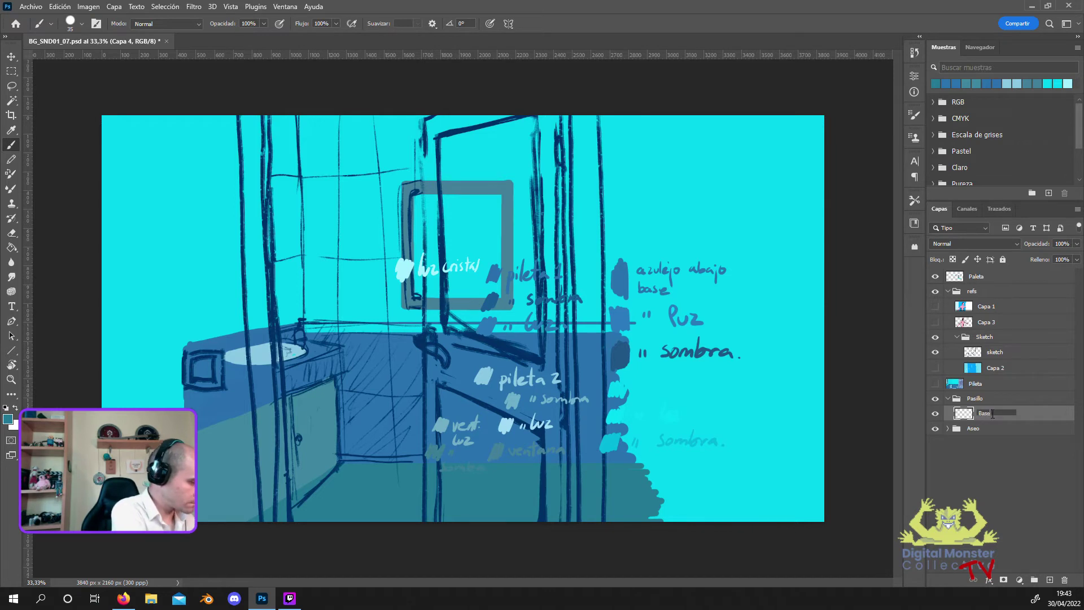
{"action": "type", "text": "Color"}
{"action": "key", "text": "Return"}
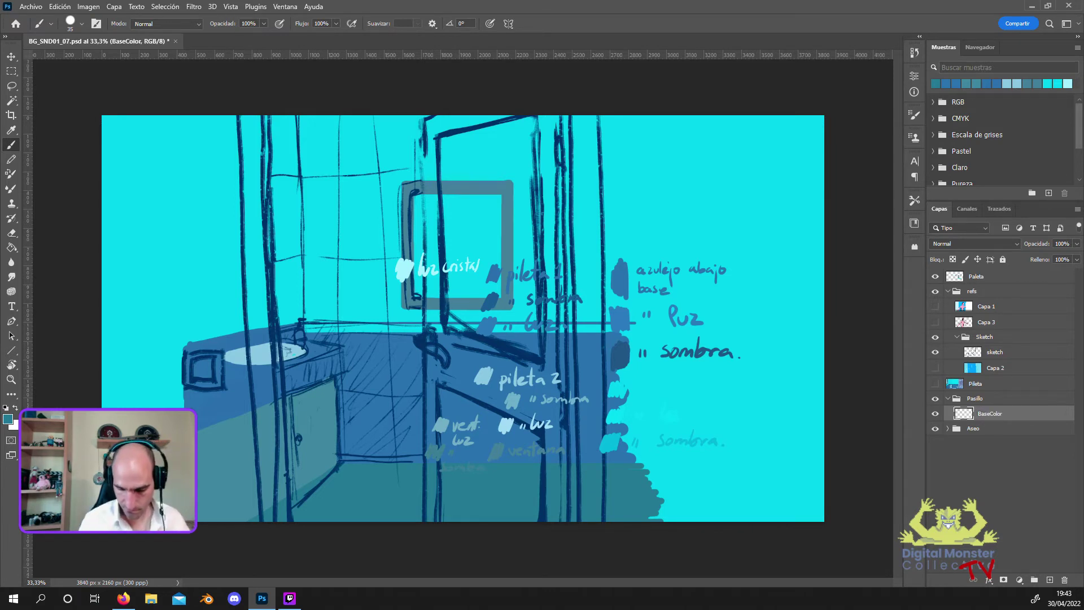
{"action": "left_click", "coordinate": [1049, 579]}
{"action": "double_click", "coordinate": [985, 414]}
{"action": "type", "text": "Linea"}
{"action": "key", "text": "Return"}
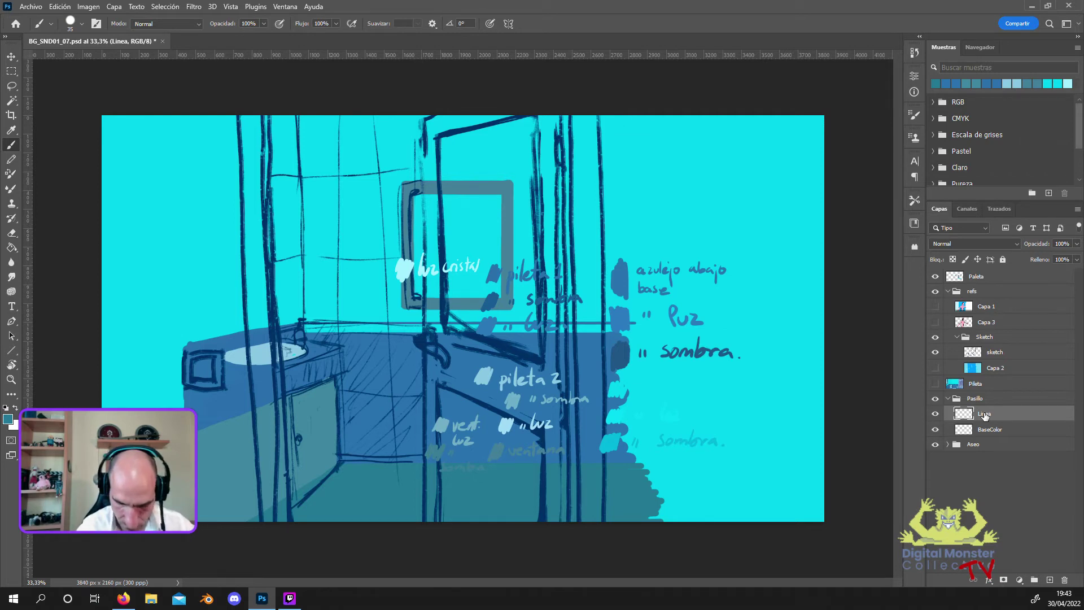
Select BaseColor with blue 4a7891 as foreground and show the Capa 1 reference.
{"action": "left_click", "coordinate": [996, 428]}
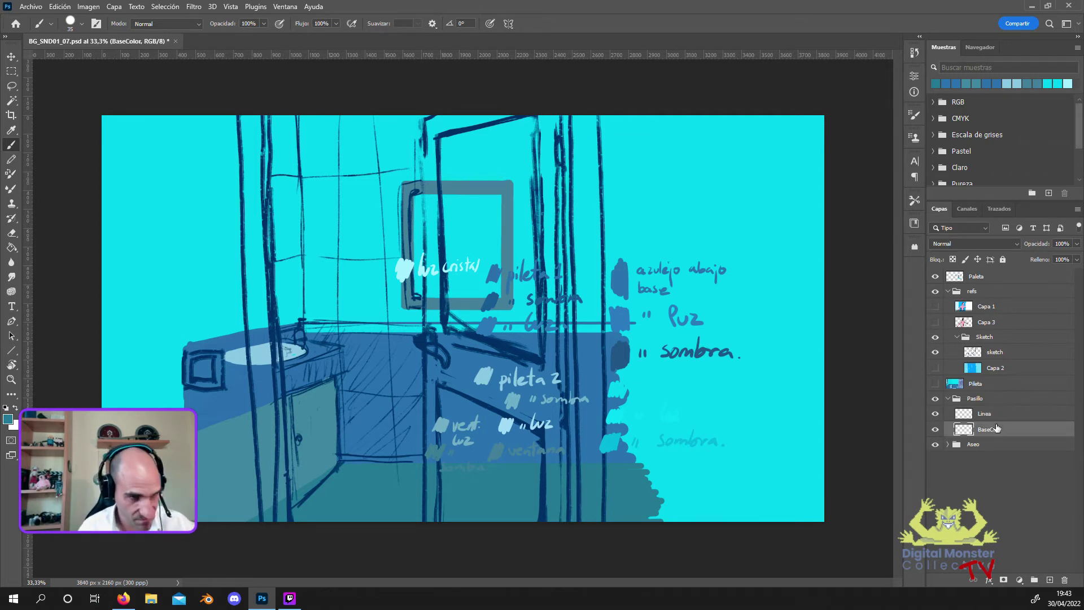
{"action": "left_click", "coordinate": [12, 131]}
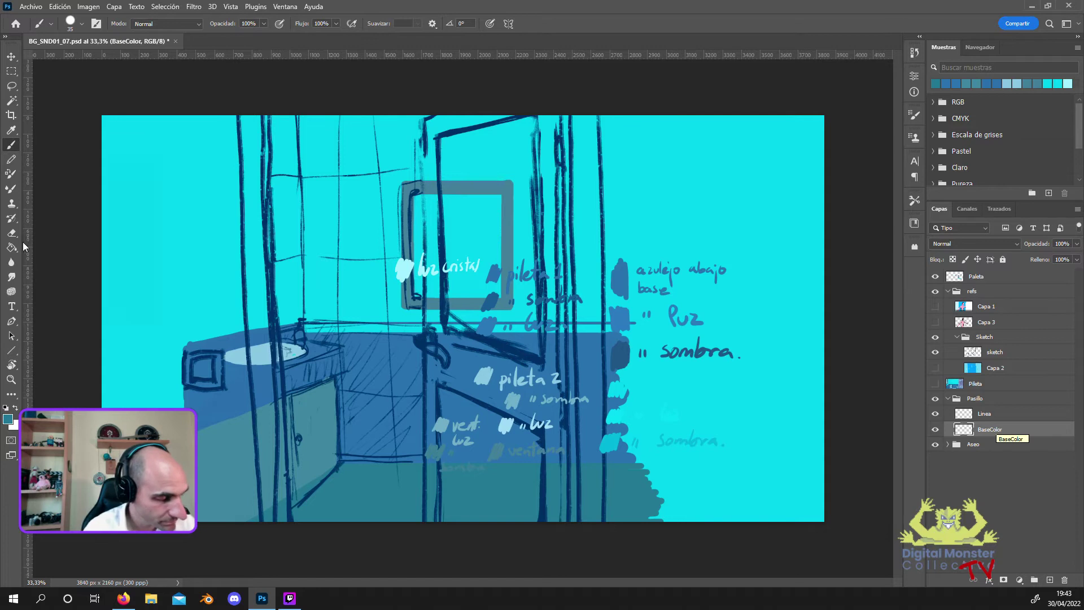
{"action": "left_click", "coordinate": [9, 418]}
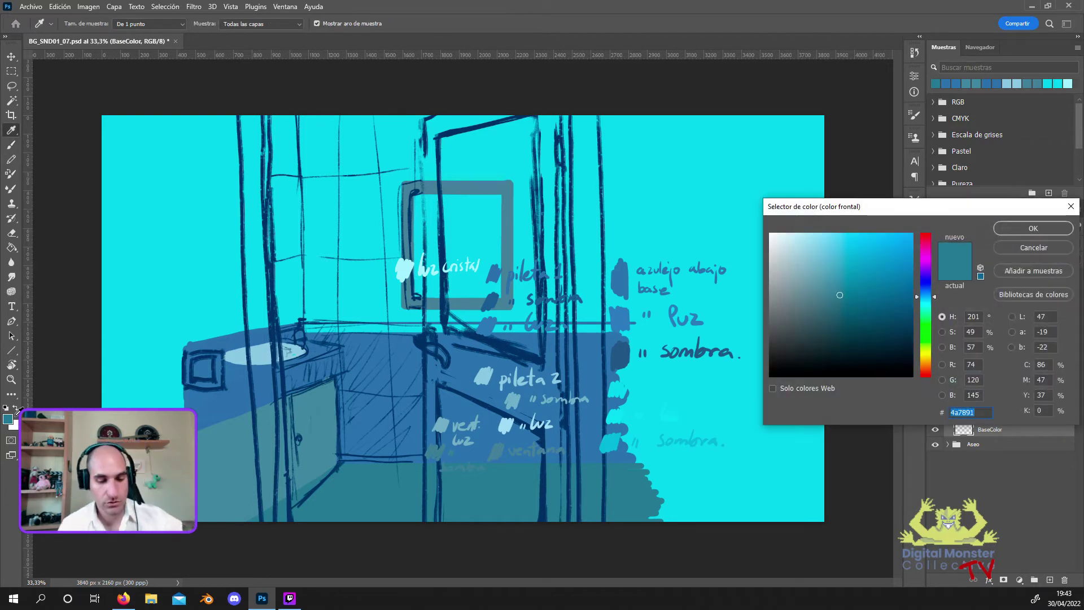
{"action": "key", "text": "Return"}
{"action": "key", "text": "b"}
{"action": "left_click", "coordinate": [935, 306]}
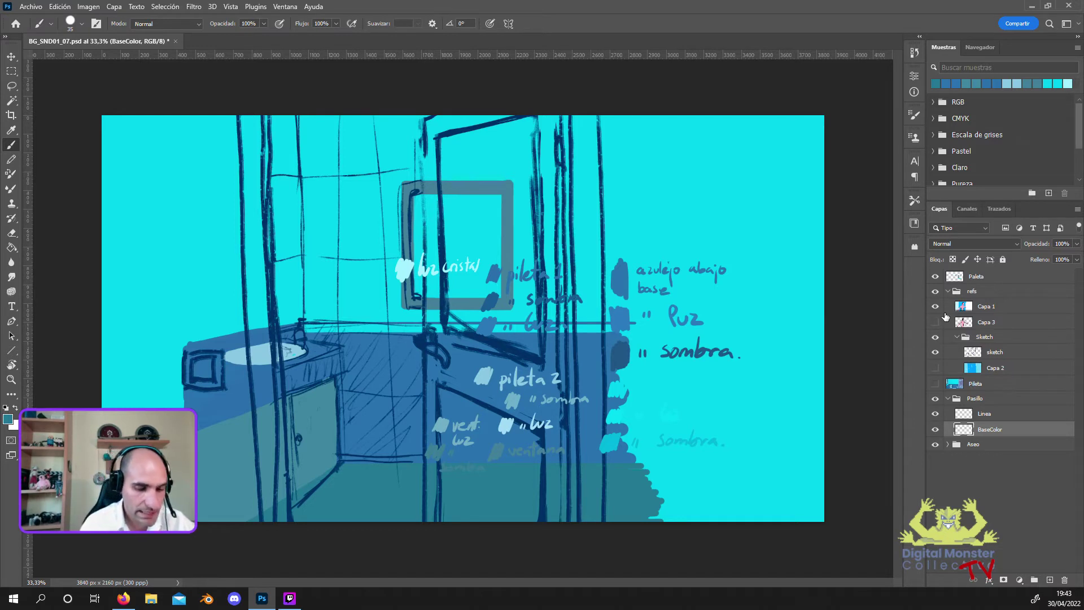
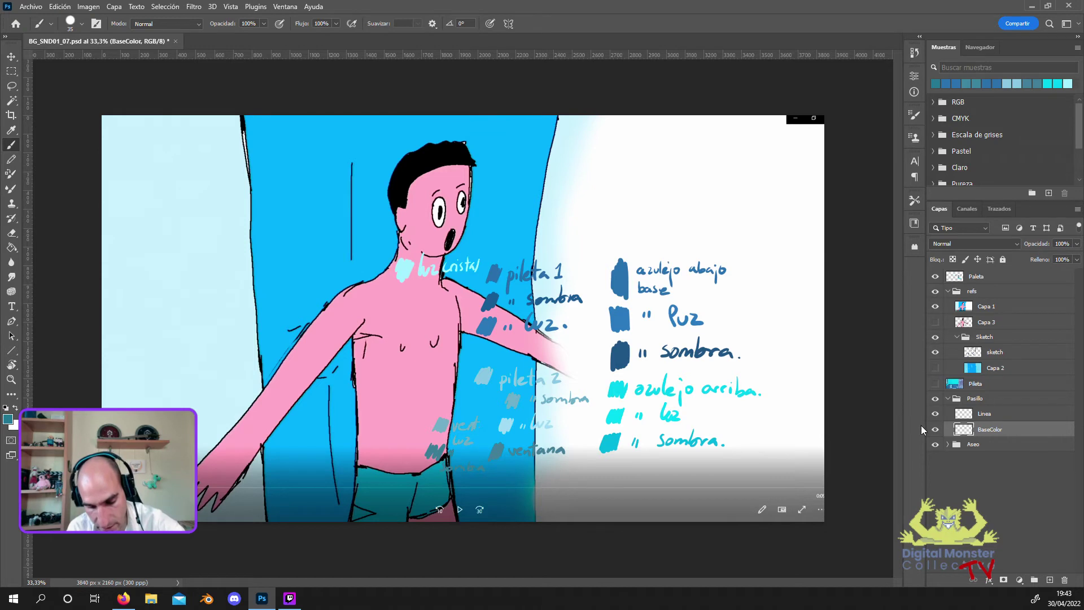
Hide the reference layers, choose a lighter cyan, and select Aseo's BaseColor layer.
{"action": "left_click", "coordinate": [933, 338]}
{"action": "left_click", "coordinate": [934, 291]}
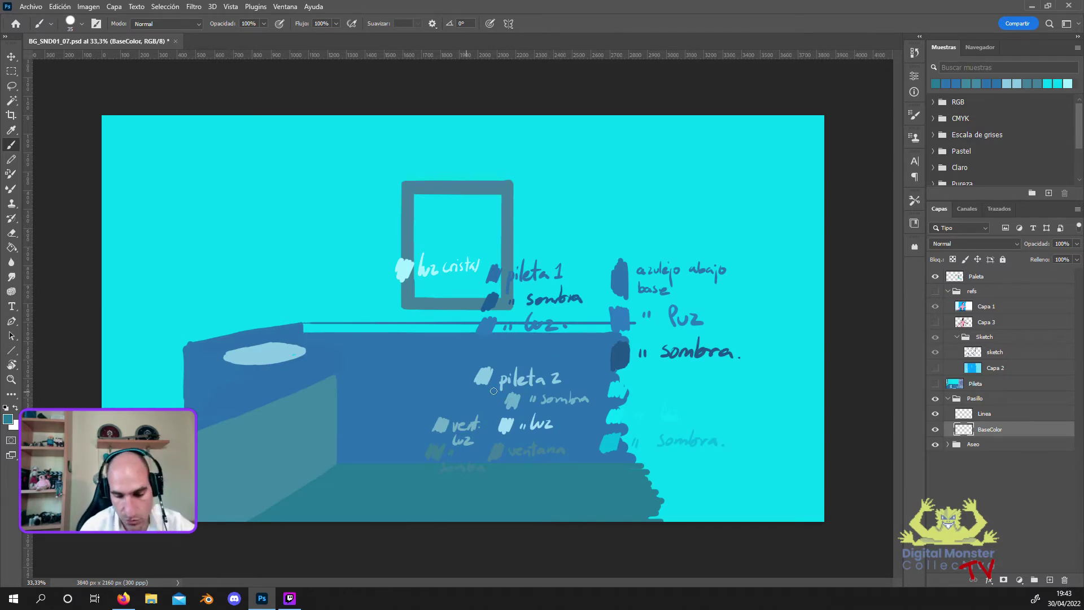
{"action": "left_click", "coordinate": [8, 418]}
{"action": "left_click", "coordinate": [809, 234]}
{"action": "left_click", "coordinate": [1029, 226]}
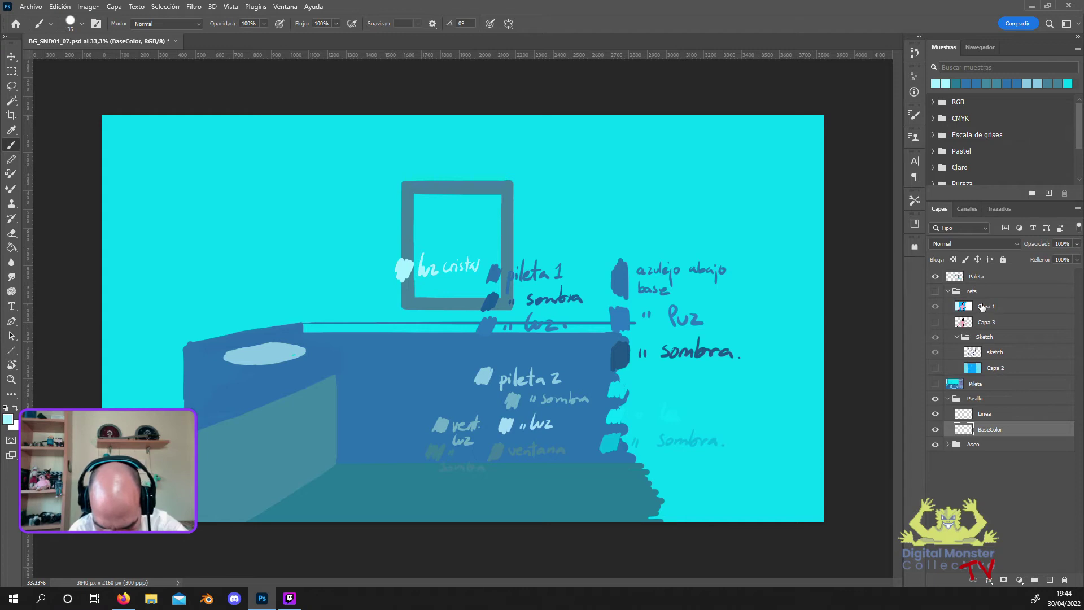
{"action": "left_click", "coordinate": [947, 444]}
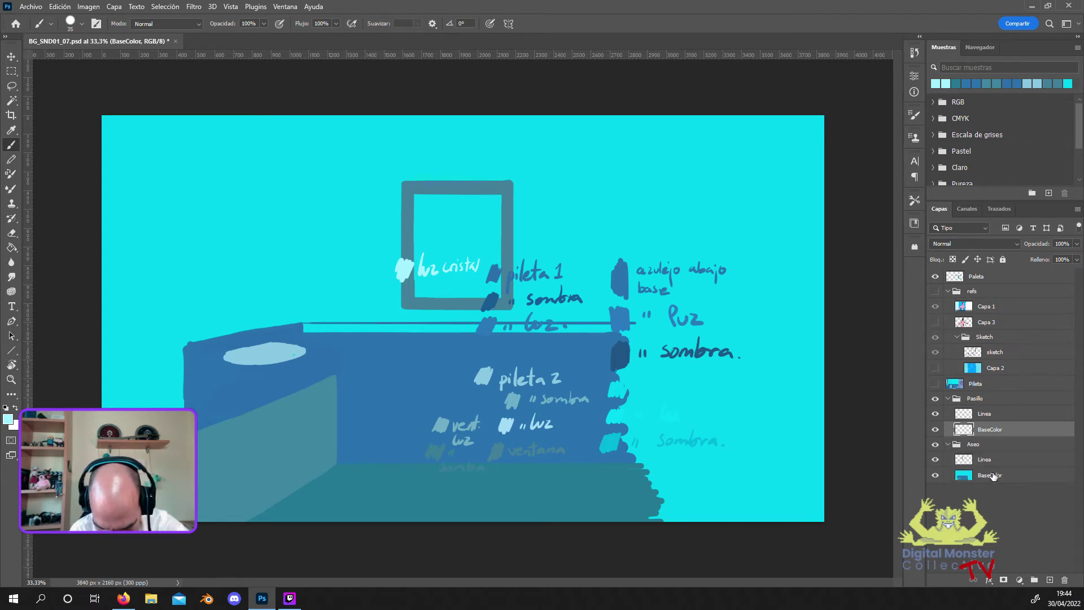
{"action": "left_click", "coordinate": [993, 476]}
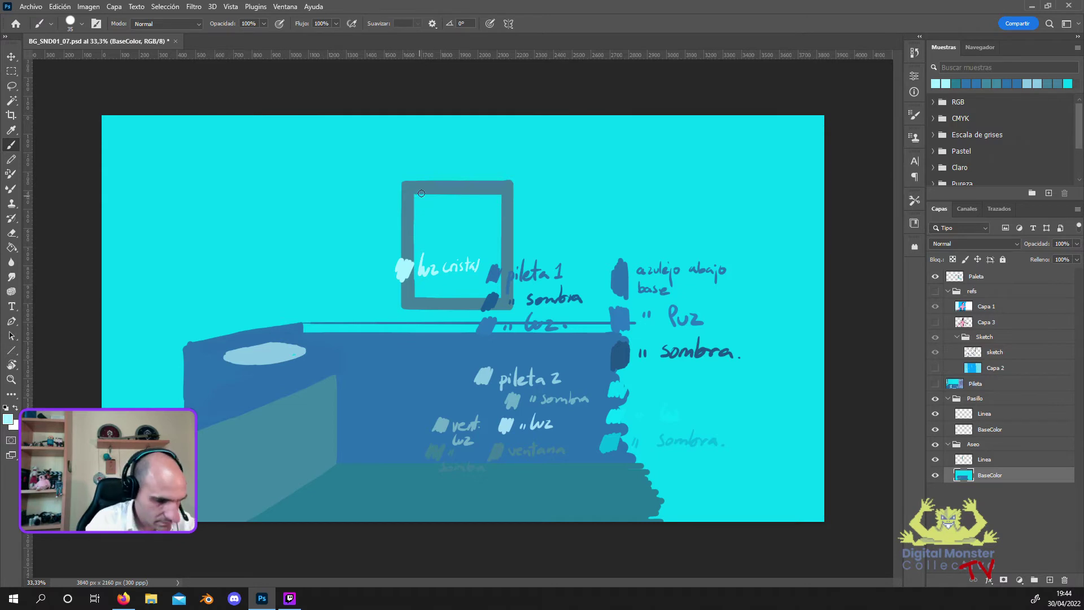
Paint the window glass pale cyan on Aseo's BaseColor, toggling the Linea lines to compare.
{"action": "key", "text": "shift"}
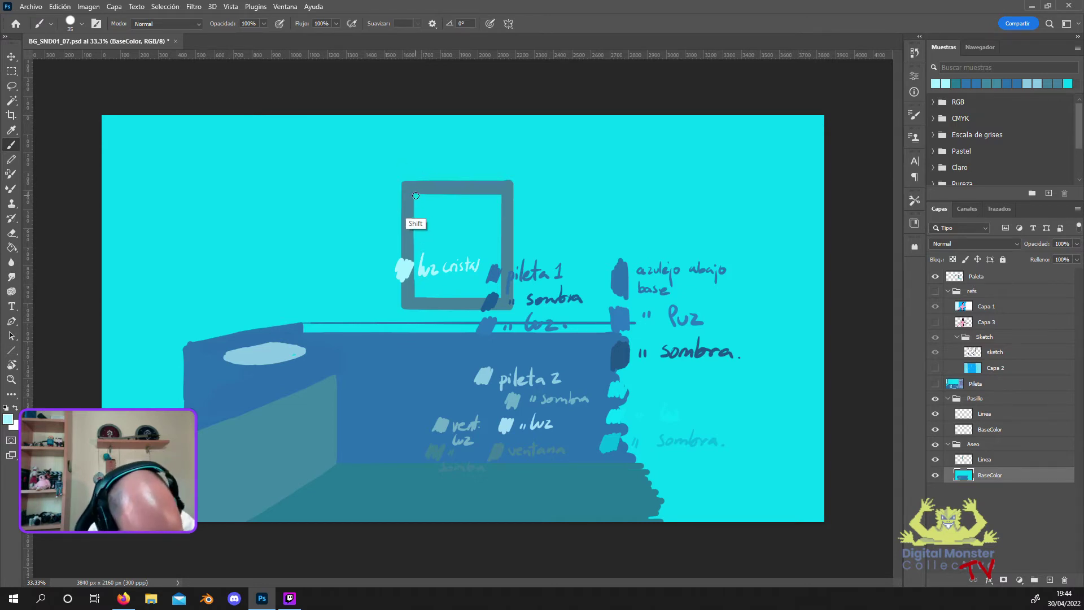
{"action": "left_click_drag", "start_coordinate": [415, 195], "coordinate": [416, 232]}
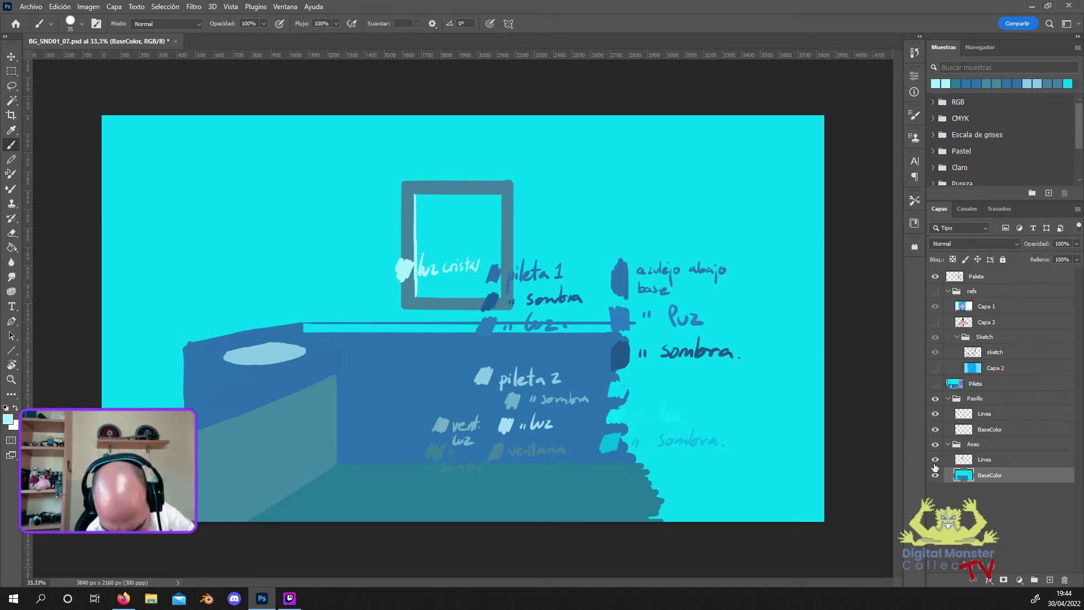
{"action": "left_click", "coordinate": [934, 460]}
{"action": "left_click", "coordinate": [934, 460]}
{"action": "left_click", "coordinate": [934, 460]}
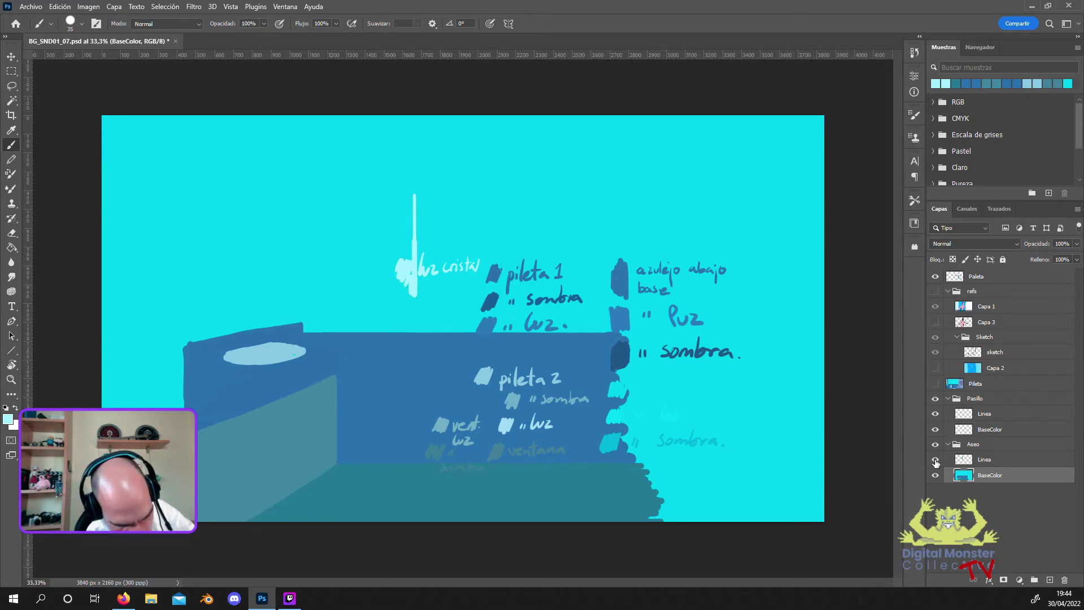
{"action": "left_click", "coordinate": [934, 460]}
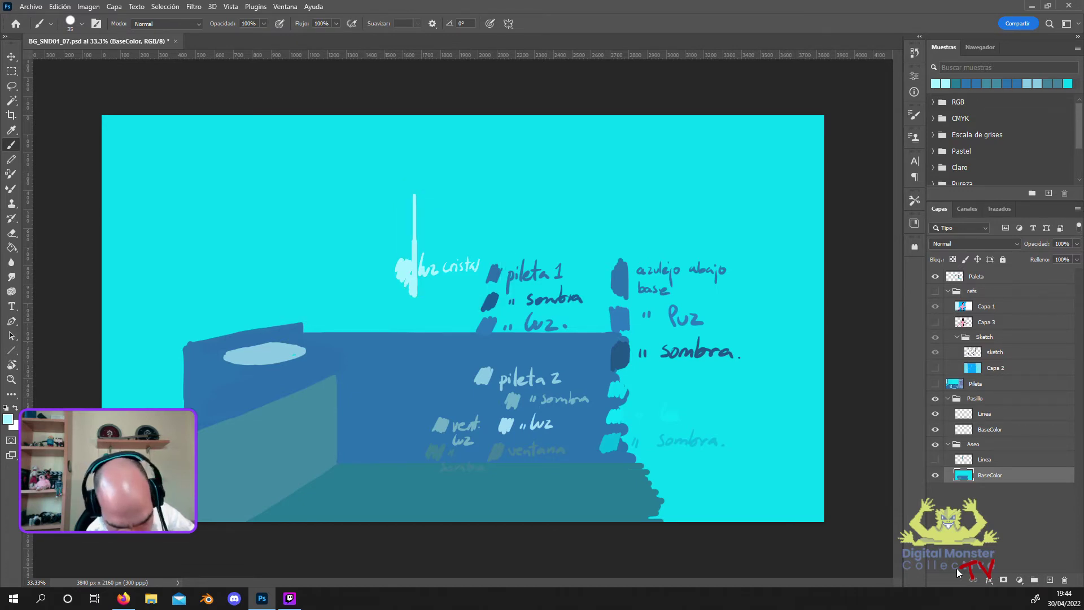
{"action": "left_click", "coordinate": [935, 459]}
{"action": "left_click", "coordinate": [983, 457]}
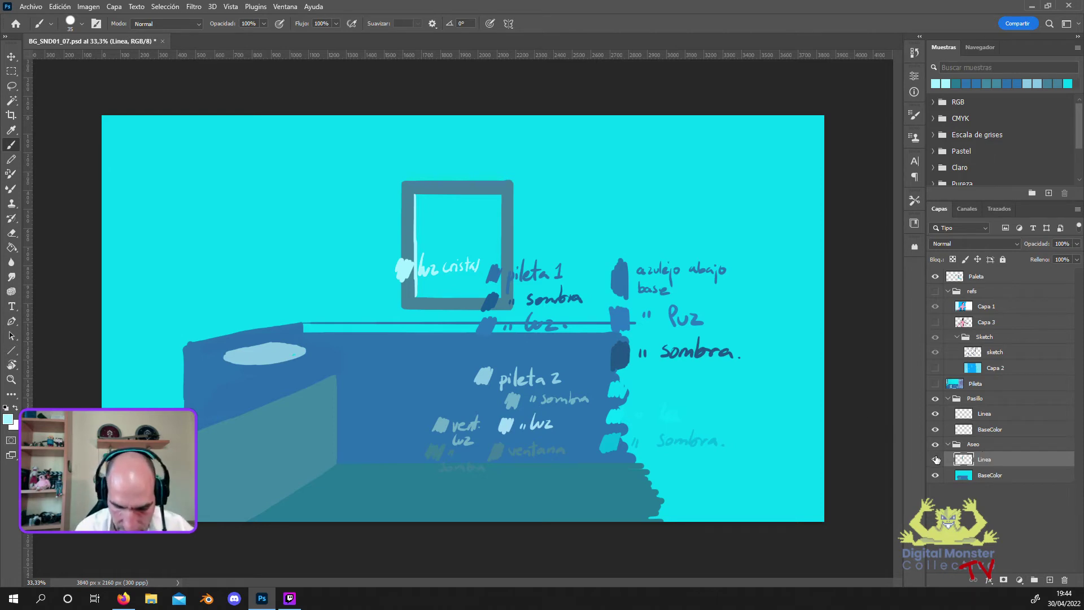
{"action": "left_click", "coordinate": [964, 474]}
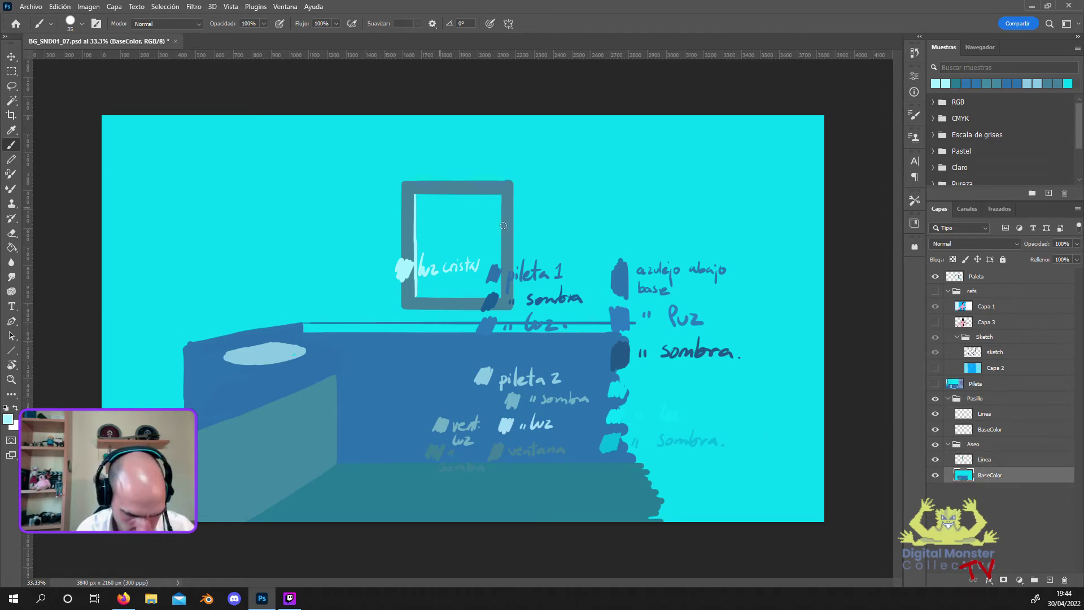
{"action": "left_click", "coordinate": [935, 459]}
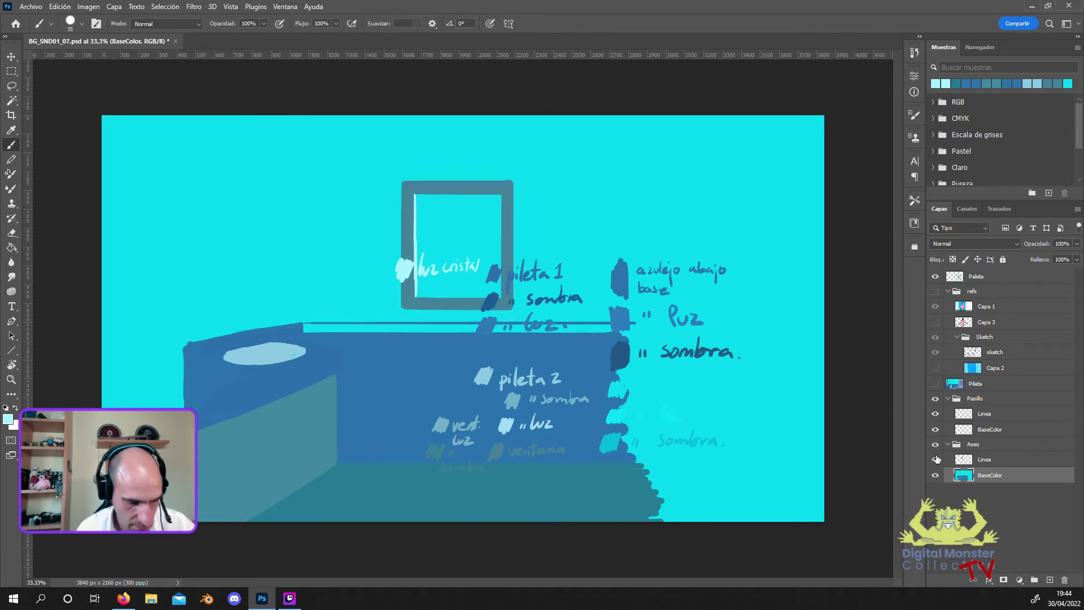
{"action": "mouse_move", "coordinate": [446, 294]}
{"action": "left_mouse_down"}
{"action": "mouse_move", "coordinate": [455, 291]}
{"action": "mouse_move", "coordinate": [417, 289]}
{"action": "mouse_move", "coordinate": [422, 249]}
{"action": "mouse_move", "coordinate": [468, 271]}
{"action": "mouse_move", "coordinate": [485, 263]}
{"action": "mouse_move", "coordinate": [491, 285]}
{"action": "mouse_move", "coordinate": [493, 188]}
{"action": "mouse_move", "coordinate": [485, 226]}
{"action": "mouse_move", "coordinate": [467, 240]}
{"action": "mouse_move", "coordinate": [464, 223]}
{"action": "mouse_move", "coordinate": [438, 206]}
{"action": "mouse_move", "coordinate": [421, 226]}
{"action": "mouse_move", "coordinate": [416, 202]}
{"action": "left_mouse_up"}
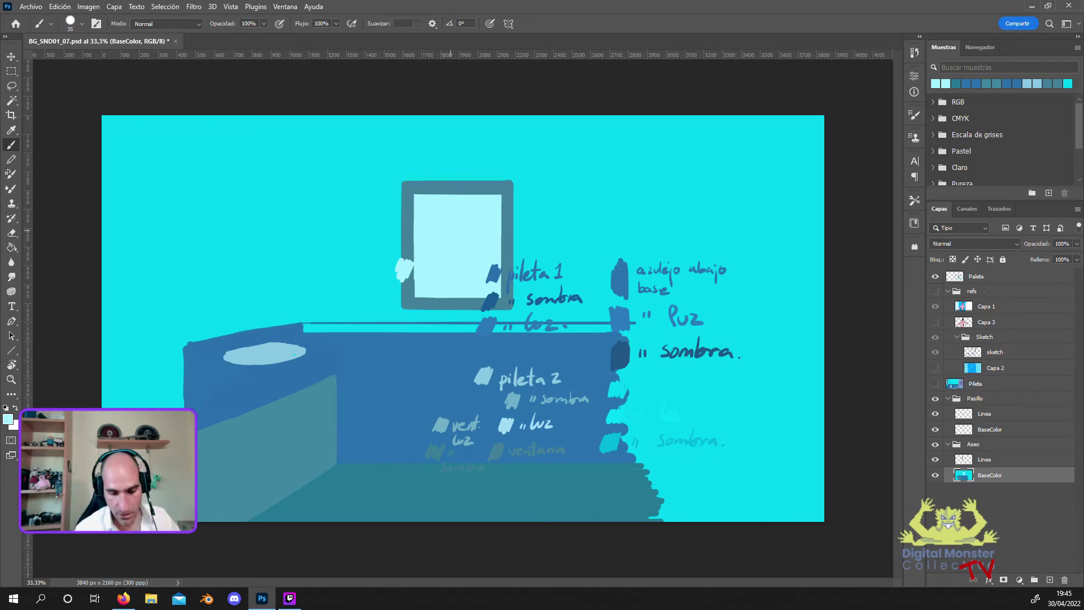
Merge the Aseo layers into a single layer named BaseColor.
{"action": "right_click", "coordinate": [980, 442]}
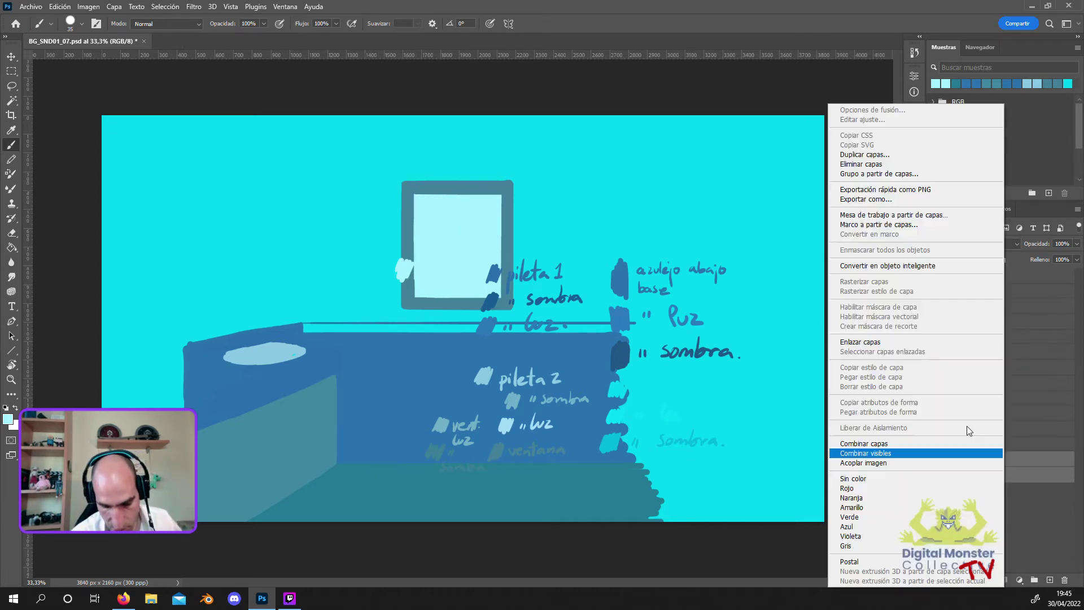
{"action": "left_click", "coordinate": [913, 448]}
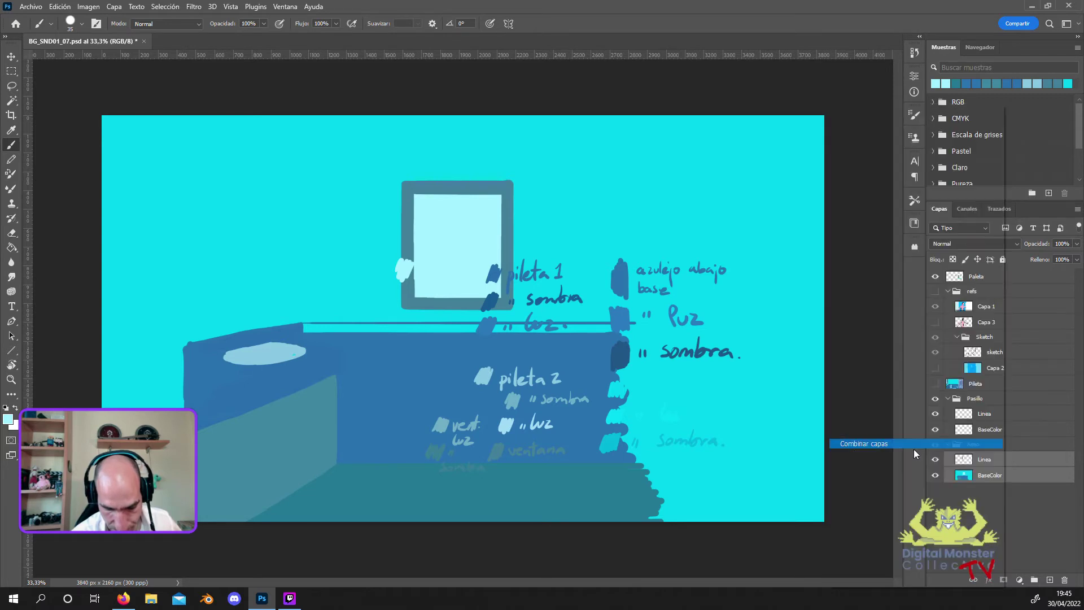
{"action": "double_click", "coordinate": [982, 460]}
{"action": "type", "text": "BaseC"}
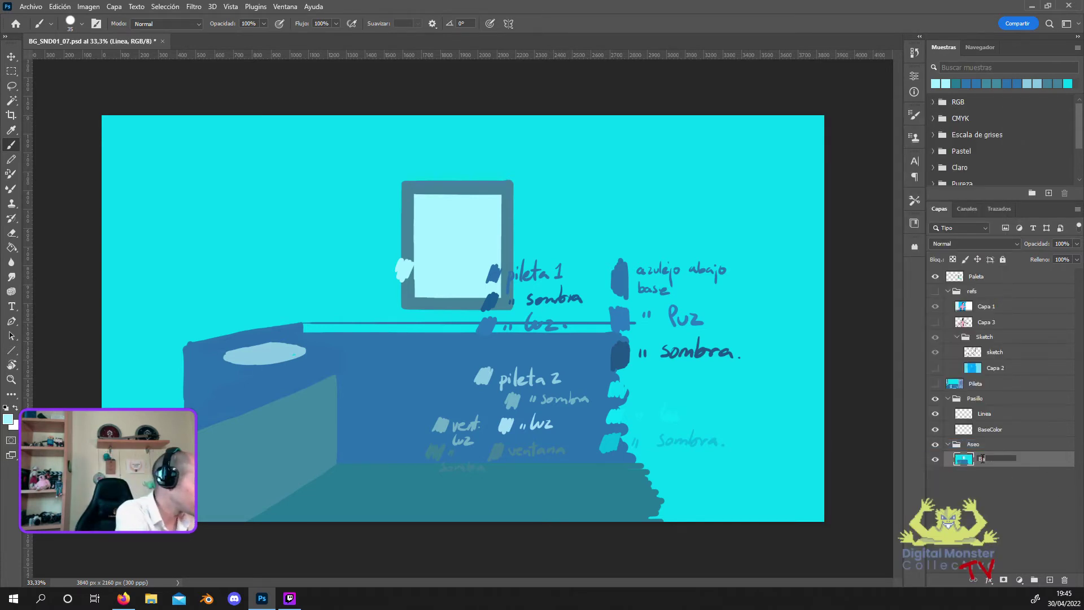
{"action": "type", "text": "olor"}
{"action": "key", "text": "Return"}
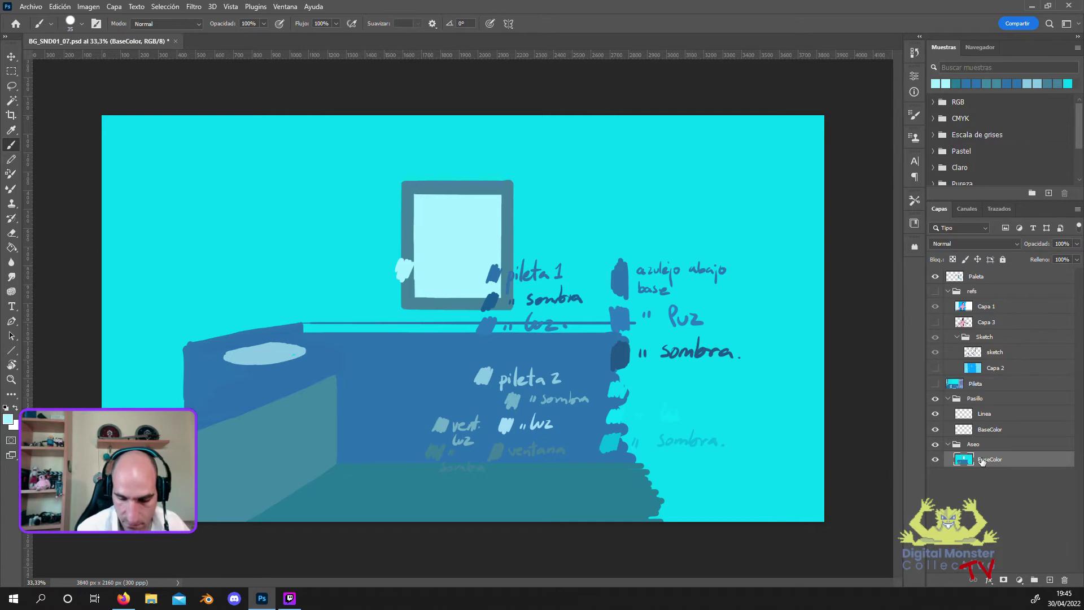
Add a new empty layer named Linea above the Aseo BaseColor layer.
{"action": "left_click", "coordinate": [1049, 579]}
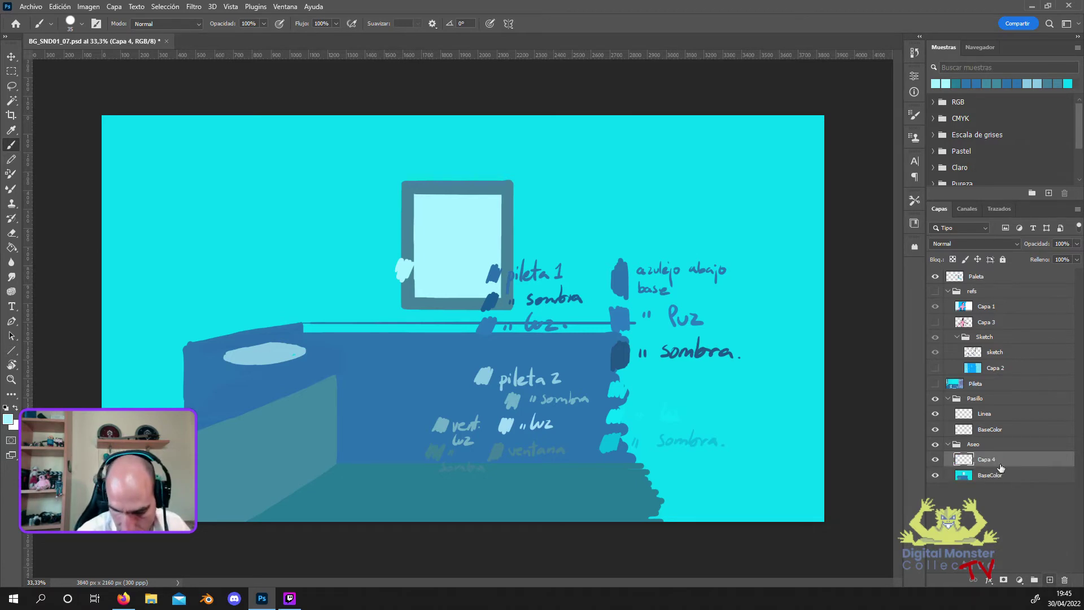
{"action": "double_click", "coordinate": [985, 459]}
{"action": "type", "text": "Linea"}
{"action": "key", "text": "Return"}
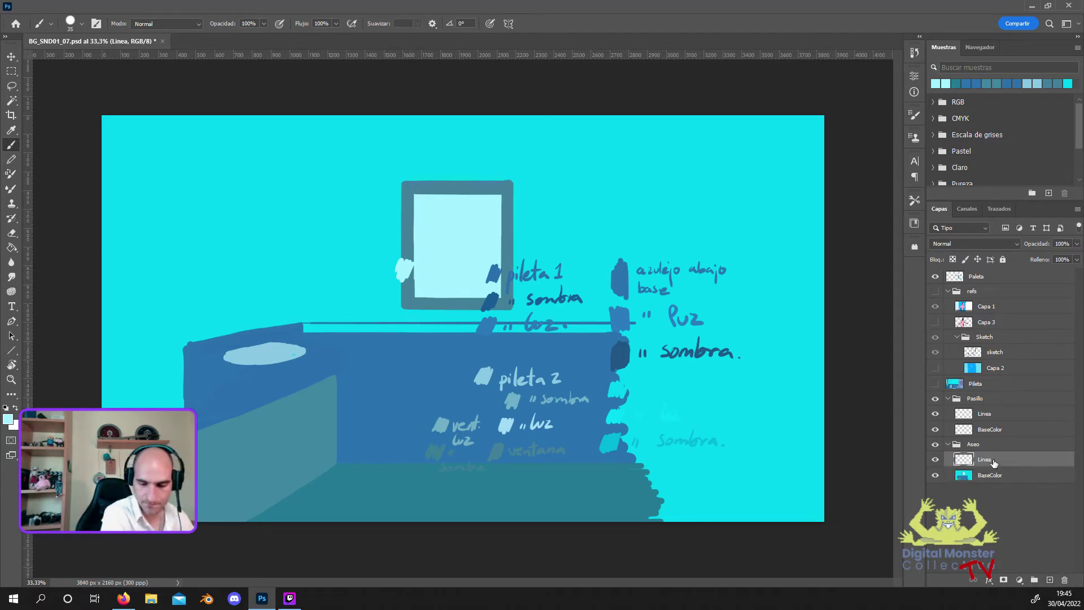
{"action": "left_click", "coordinate": [985, 430]}
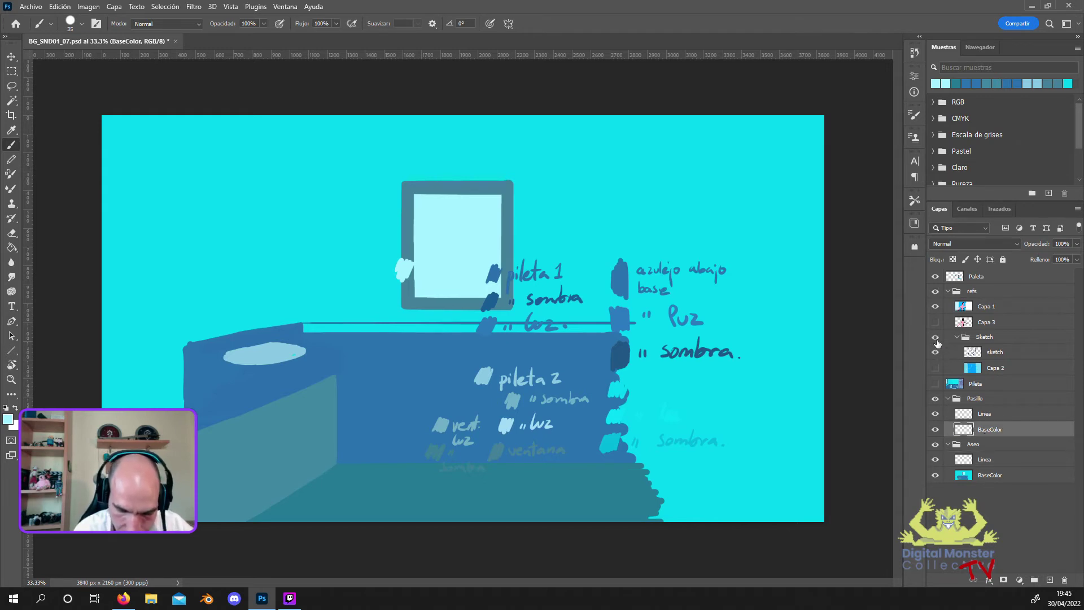
Briefly check the character reference image, leaving it hidden.
{"action": "left_click", "coordinate": [936, 307]}
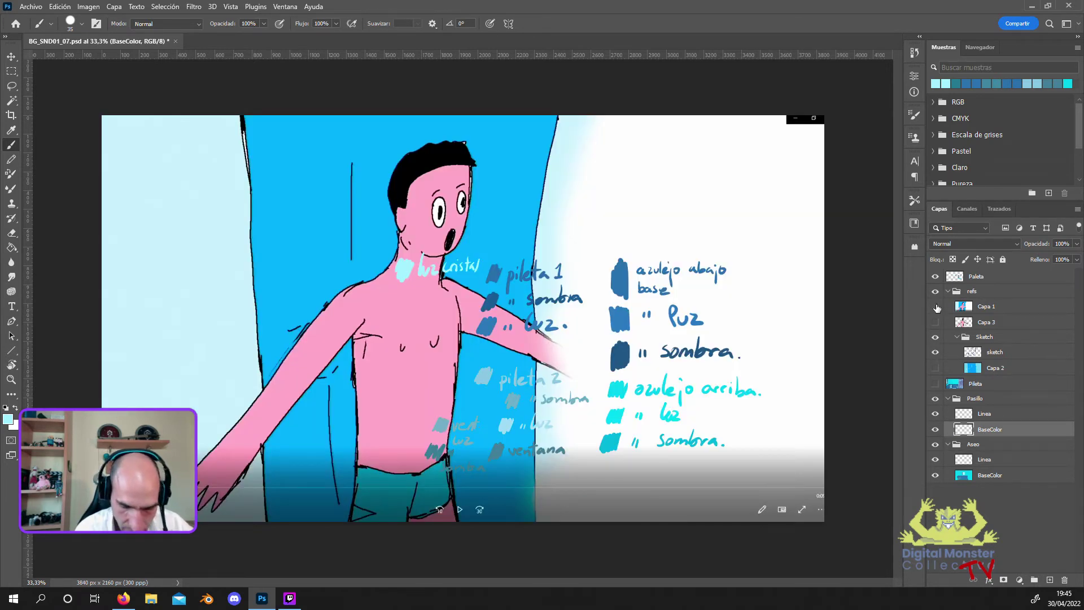
{"action": "left_click", "coordinate": [935, 306]}
{"action": "left_click", "coordinate": [936, 307]}
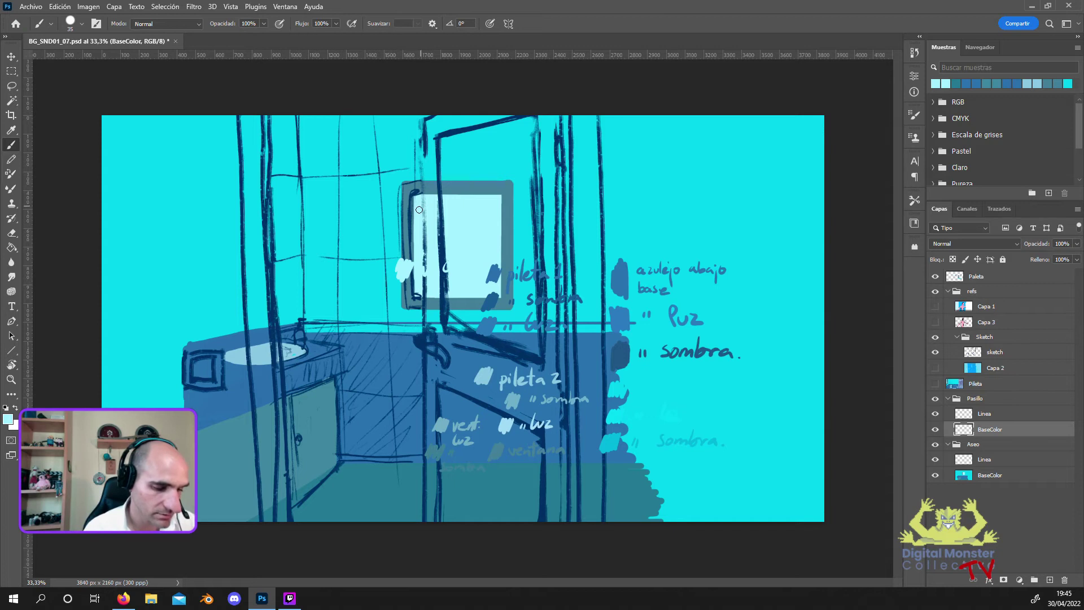
Set the painting colour to the deeper light cyan 8cd7e9 and review the brush options.
{"action": "key", "text": "i"}
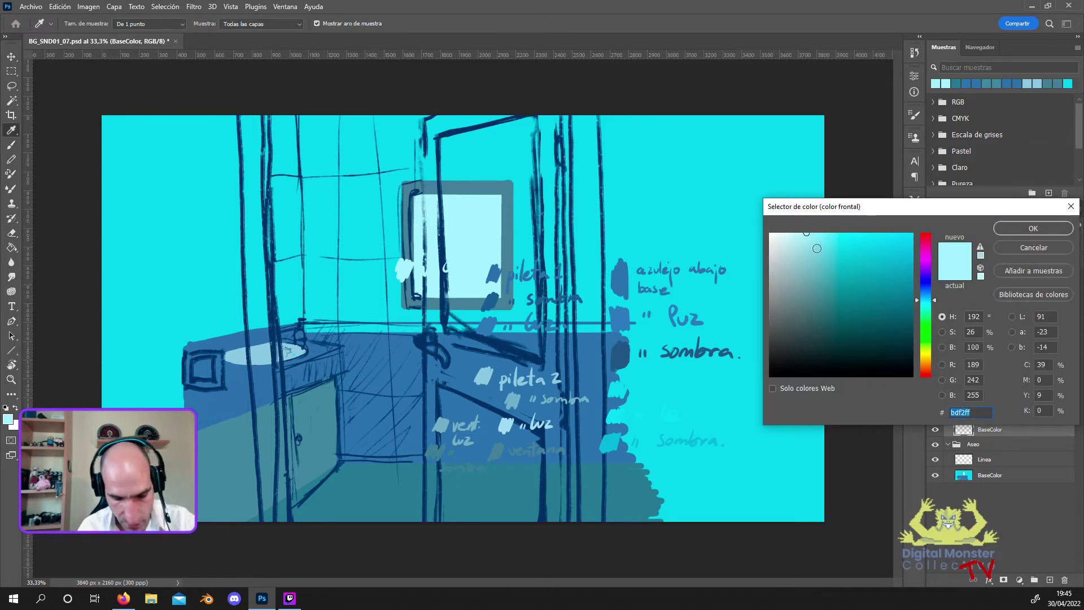
{"action": "left_click", "coordinate": [822, 239]}
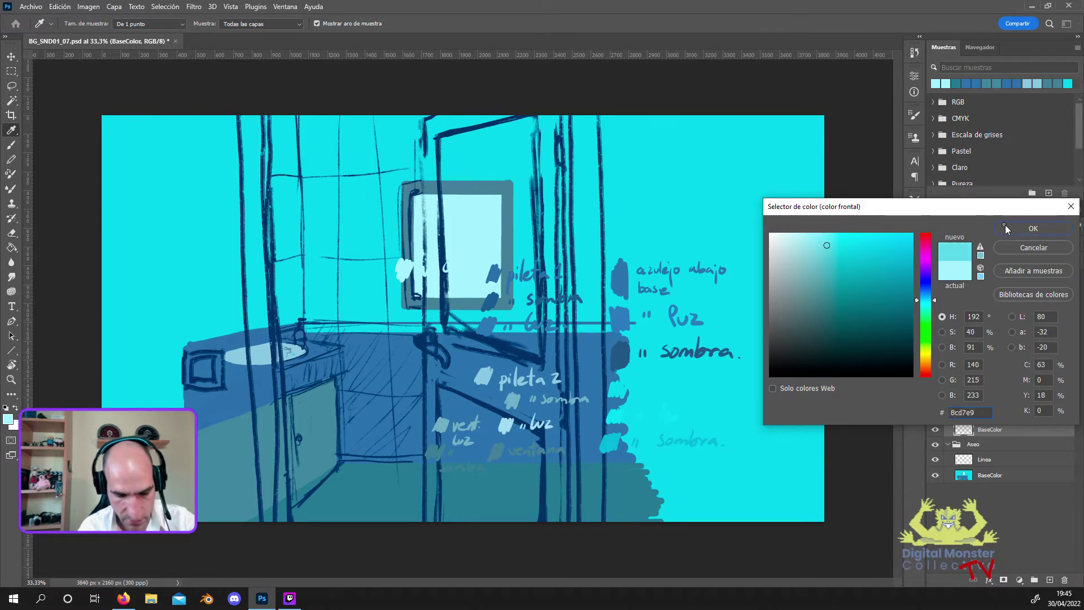
{"action": "left_click", "coordinate": [1032, 228]}
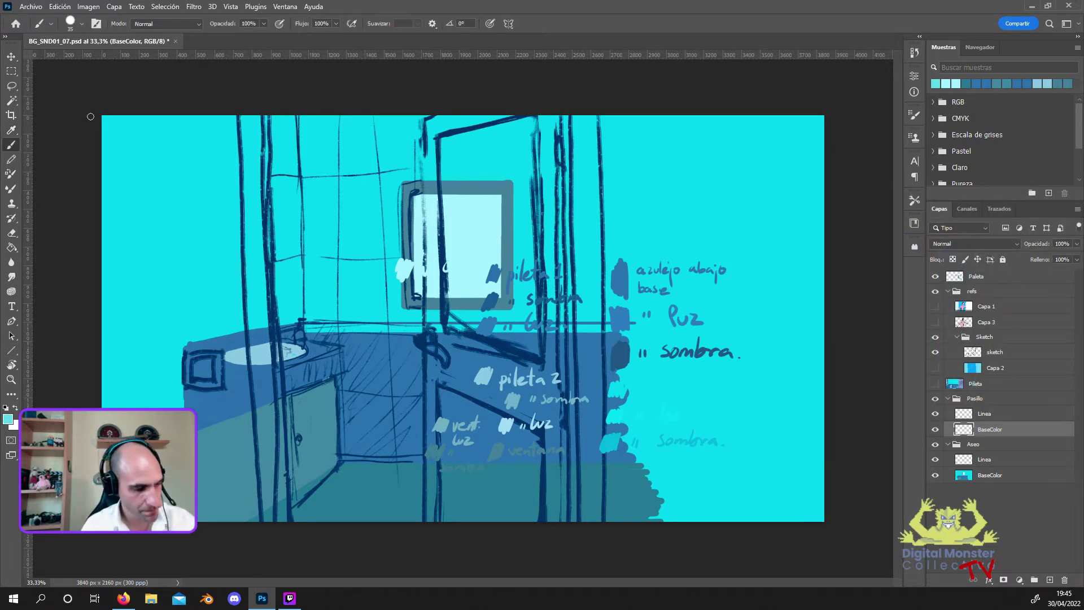
{"action": "left_click", "coordinate": [74, 21]}
{"action": "left_click", "coordinate": [235, 92]}
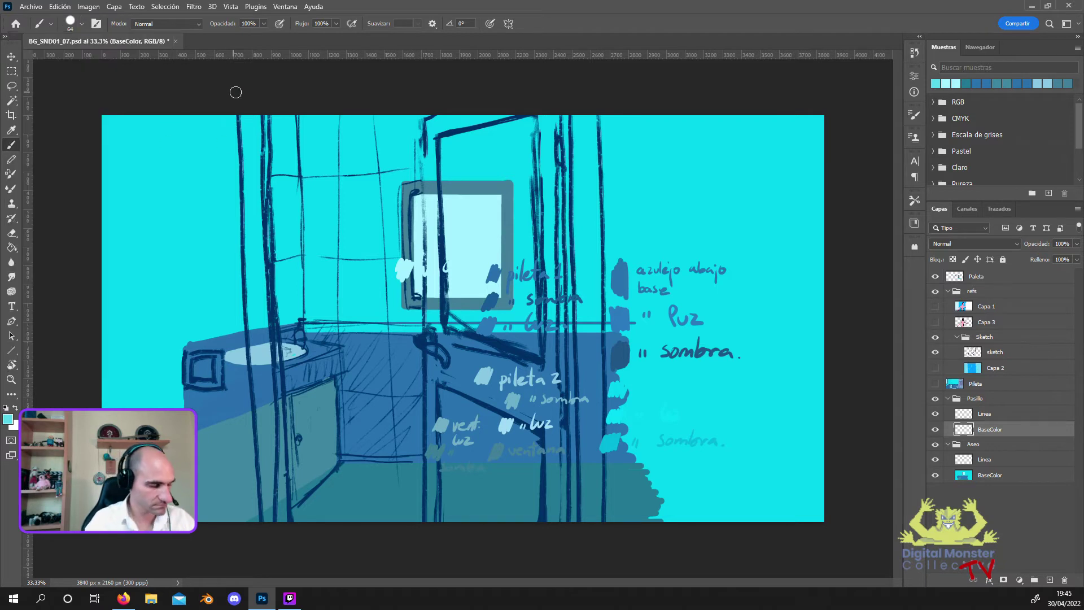
Paint a light cyan band down the left wall to the canvas bottom.
{"action": "left_click_drag", "start_coordinate": [232, 117], "coordinate": [233, 194]}
{"action": "left_click_drag", "start_coordinate": [232, 122], "coordinate": [246, 398]}
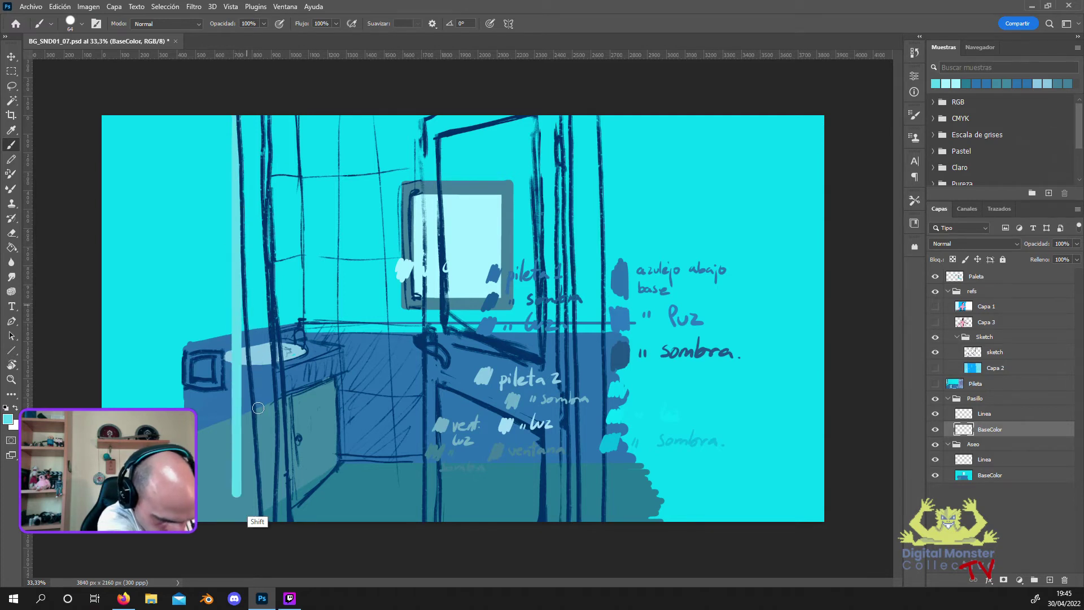
{"action": "left_click_drag", "start_coordinate": [246, 397], "coordinate": [268, 539]}
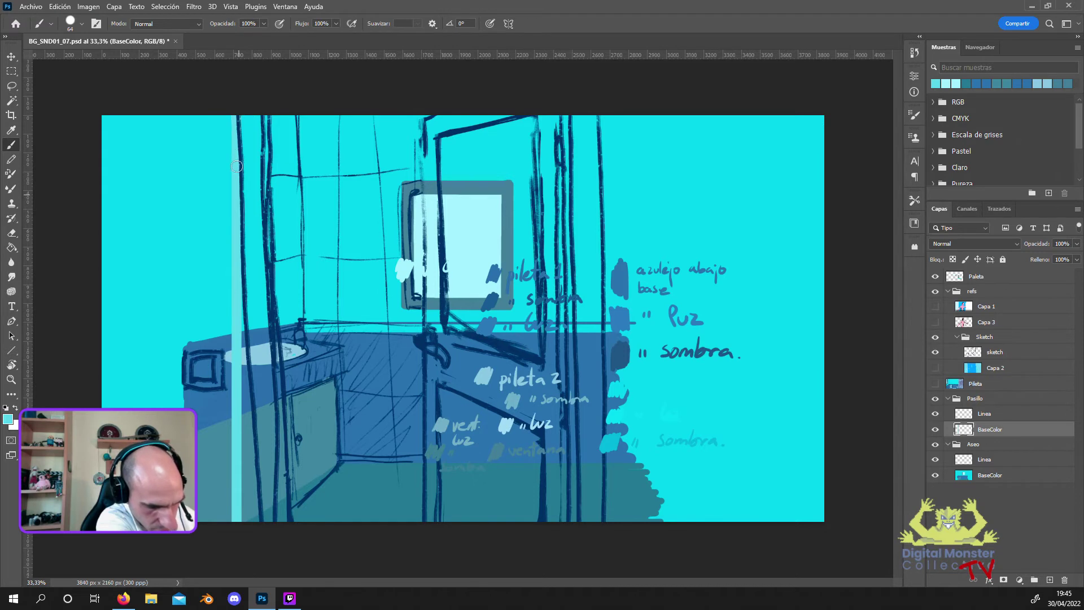
{"action": "left_click_drag", "start_coordinate": [241, 278], "coordinate": [249, 438]}
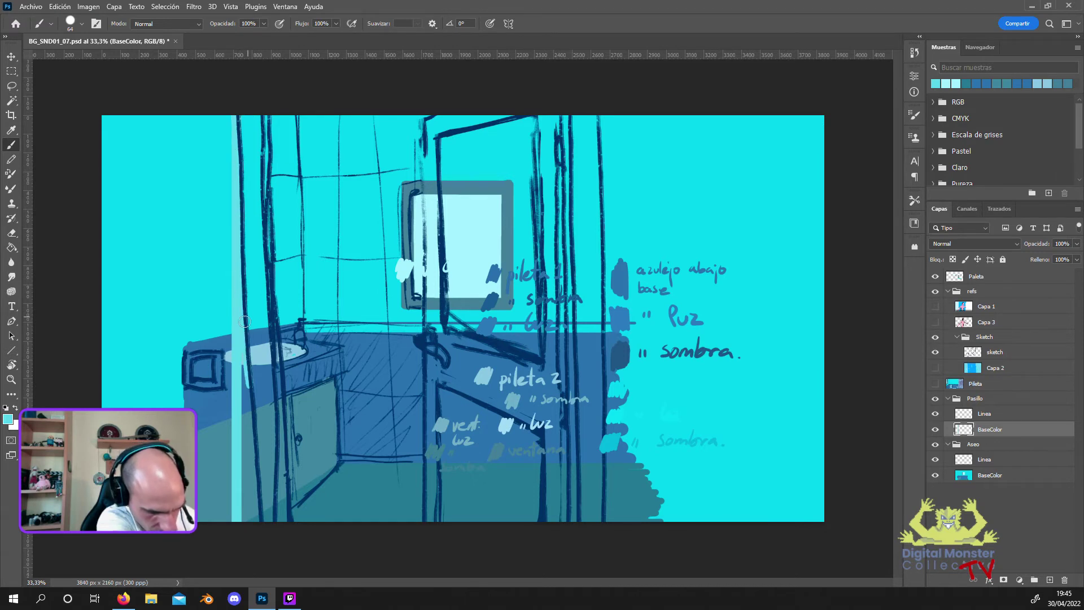
{"action": "mouse_move", "coordinate": [251, 474]}
{"action": "left_mouse_down"}
{"action": "mouse_move", "coordinate": [229, 379]}
{"action": "mouse_move", "coordinate": [220, 390]}
{"action": "mouse_move", "coordinate": [198, 367]}
{"action": "mouse_move", "coordinate": [189, 338]}
{"action": "mouse_move", "coordinate": [180, 395]}
{"action": "mouse_move", "coordinate": [172, 328]}
{"action": "mouse_move", "coordinate": [158, 401]}
{"action": "mouse_move", "coordinate": [148, 350]}
{"action": "mouse_move", "coordinate": [127, 404]}
{"action": "left_mouse_up"}
{"action": "mouse_move", "coordinate": [128, 361]}
{"action": "left_mouse_down"}
{"action": "mouse_move", "coordinate": [108, 400]}
{"action": "mouse_move", "coordinate": [122, 299]}
{"action": "mouse_move", "coordinate": [141, 302]}
{"action": "mouse_move", "coordinate": [160, 381]}
{"action": "mouse_move", "coordinate": [178, 302]}
{"action": "mouse_move", "coordinate": [195, 319]}
{"action": "mouse_move", "coordinate": [216, 316]}
{"action": "mouse_move", "coordinate": [235, 394]}
{"action": "mouse_move", "coordinate": [226, 112]}
{"action": "mouse_move", "coordinate": [216, 107]}
{"action": "mouse_move", "coordinate": [212, 195]}
{"action": "mouse_move", "coordinate": [205, 146]}
{"action": "mouse_move", "coordinate": [186, 181]}
{"action": "mouse_move", "coordinate": [169, 159]}
{"action": "mouse_move", "coordinate": [160, 180]}
{"action": "mouse_move", "coordinate": [158, 107]}
{"action": "mouse_move", "coordinate": [150, 177]}
{"action": "mouse_move", "coordinate": [161, 101]}
{"action": "mouse_move", "coordinate": [141, 169]}
{"action": "mouse_move", "coordinate": [127, 113]}
{"action": "mouse_move", "coordinate": [103, 283]}
{"action": "mouse_move", "coordinate": [115, 294]}
{"action": "mouse_move", "coordinate": [126, 189]}
{"action": "mouse_move", "coordinate": [137, 302]}
{"action": "mouse_move", "coordinate": [166, 186]}
{"action": "mouse_move", "coordinate": [180, 296]}
{"action": "mouse_move", "coordinate": [198, 178]}
{"action": "mouse_move", "coordinate": [207, 301]}
{"action": "mouse_move", "coordinate": [222, 248]}
{"action": "left_mouse_up"}
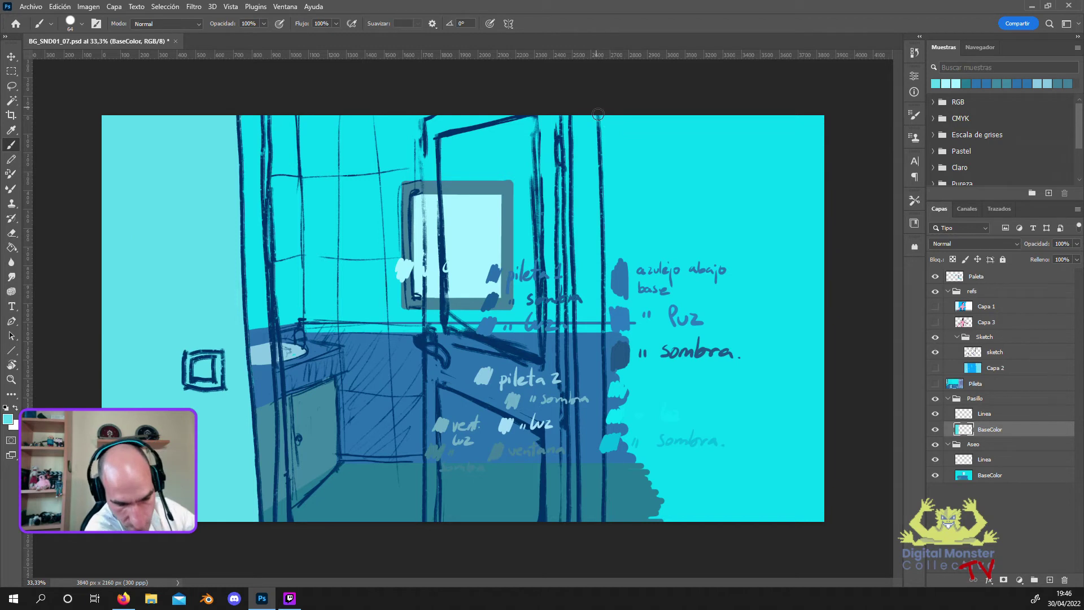
Paint a light cyan band along the door frame edge from top to floor.
{"action": "left_click_drag", "start_coordinate": [603, 117], "coordinate": [606, 359]}
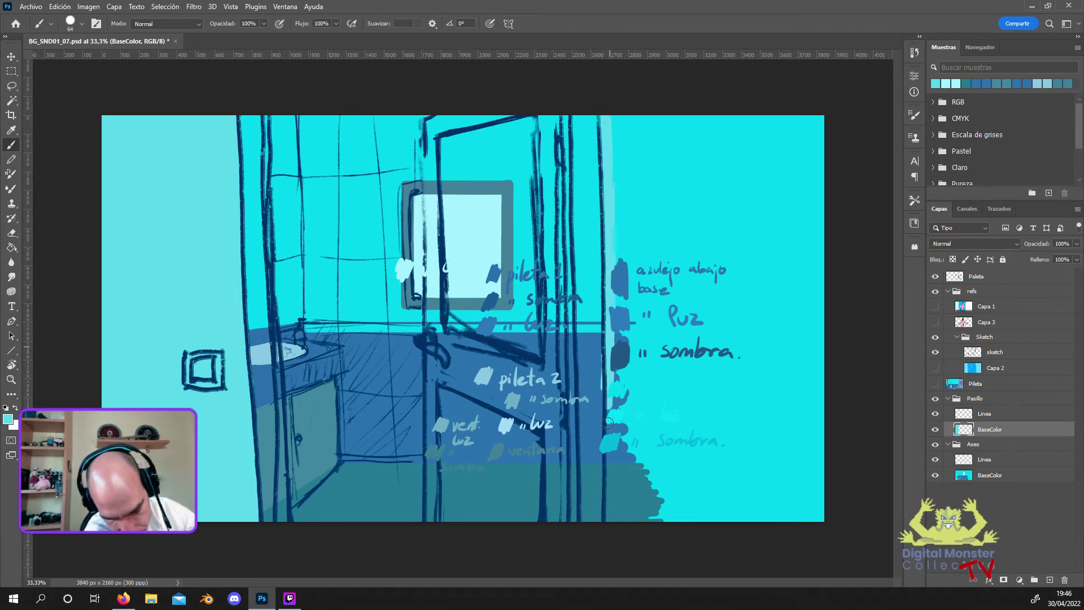
{"action": "left_click_drag", "start_coordinate": [604, 423], "coordinate": [604, 474]}
{"action": "left_click_drag", "start_coordinate": [605, 514], "coordinate": [607, 402]}
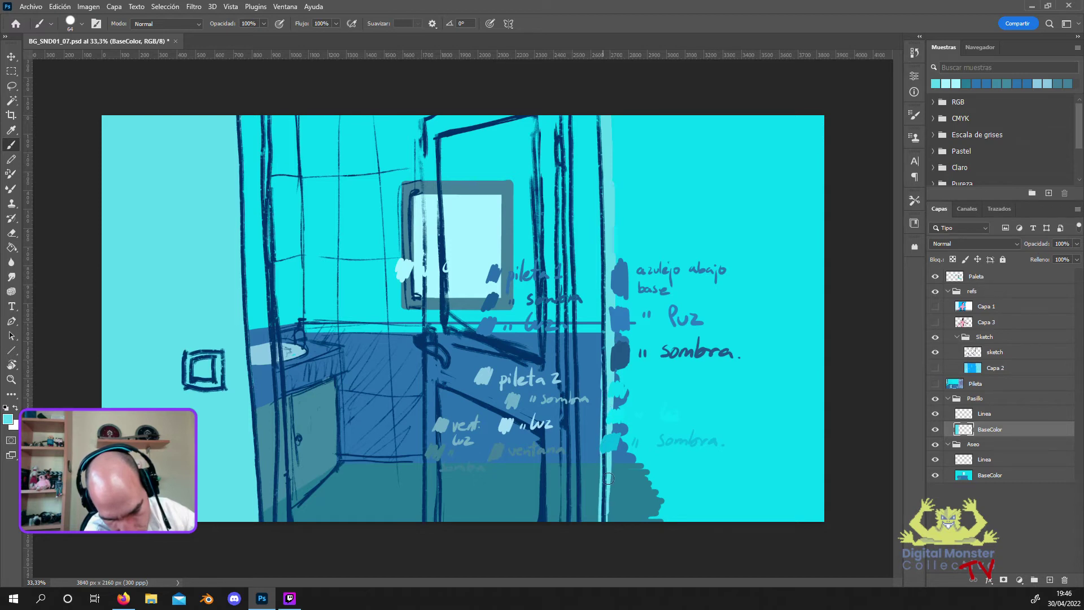
{"action": "left_click_drag", "start_coordinate": [603, 530], "coordinate": [630, 293]}
{"action": "left_click_drag", "start_coordinate": [620, 186], "coordinate": [620, 286]}
{"action": "mouse_move", "coordinate": [618, 119]}
{"action": "left_mouse_down"}
{"action": "mouse_move", "coordinate": [638, 299]}
{"action": "mouse_move", "coordinate": [621, 497]}
{"action": "left_mouse_up"}
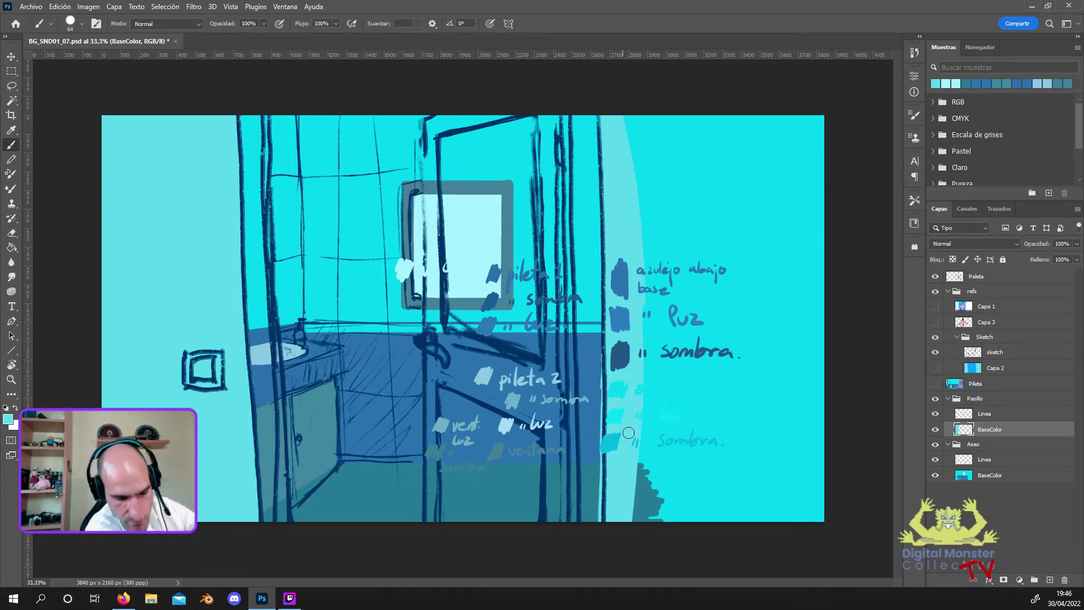
With a larger brush, fill the right wall light cyan out to the canvas edge.
{"action": "left_click", "coordinate": [82, 24]}
{"action": "mouse_move", "coordinate": [636, 119]}
{"action": "left_mouse_down"}
{"action": "mouse_move", "coordinate": [649, 497]}
{"action": "mouse_move", "coordinate": [640, 538]}
{"action": "mouse_move", "coordinate": [668, 534]}
{"action": "mouse_move", "coordinate": [672, 141]}
{"action": "left_mouse_up"}
{"action": "mouse_move", "coordinate": [692, 519]}
{"action": "left_mouse_down"}
{"action": "mouse_move", "coordinate": [658, 141]}
{"action": "mouse_move", "coordinate": [700, 519]}
{"action": "left_mouse_up"}
{"action": "left_click_drag", "start_coordinate": [700, 113], "coordinate": [728, 519]}
{"action": "mouse_move", "coordinate": [701, 162]}
{"action": "left_mouse_down"}
{"action": "mouse_move", "coordinate": [759, 519]}
{"action": "mouse_move", "coordinate": [769, 281]}
{"action": "mouse_move", "coordinate": [790, 519]}
{"action": "left_mouse_up"}
{"action": "mouse_move", "coordinate": [778, 255]}
{"action": "left_mouse_down"}
{"action": "mouse_move", "coordinate": [817, 537]}
{"action": "mouse_move", "coordinate": [789, 334]}
{"action": "mouse_move", "coordinate": [790, 524]}
{"action": "left_mouse_up"}
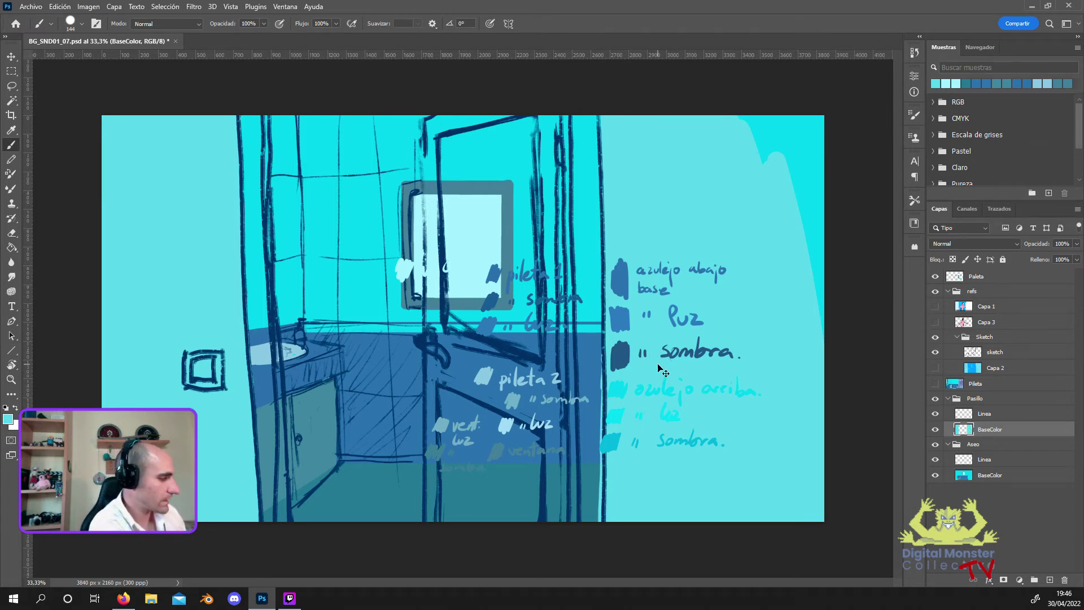
Save, repaint the top-right corner cyan, hide the sketch, and set the brush to 85 px.
{"action": "key", "text": "ctrl+s"}
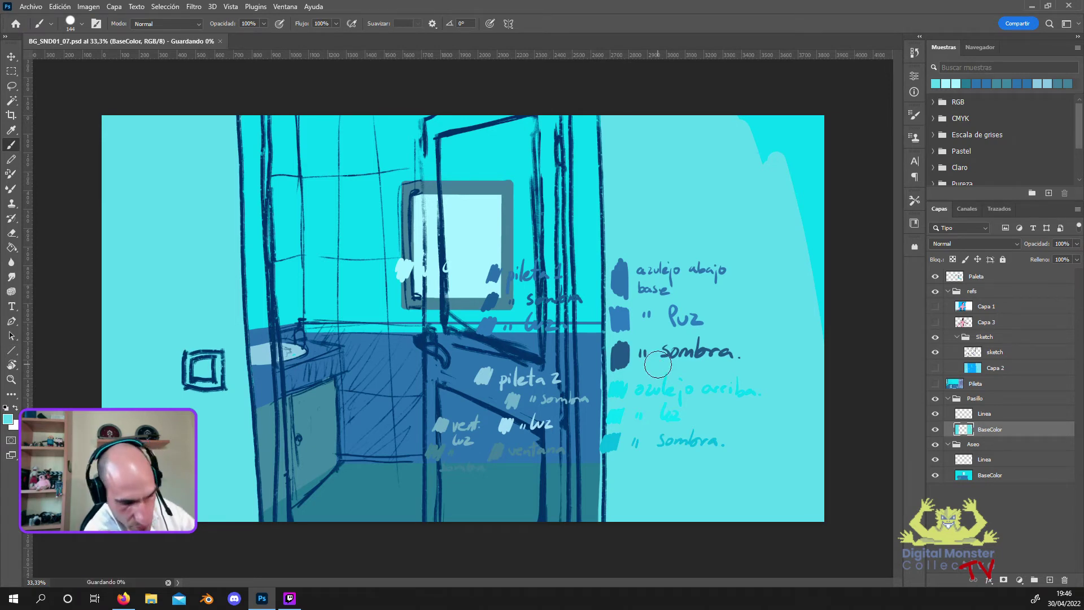
{"action": "mouse_move", "coordinate": [730, 126]}
{"action": "left_mouse_down"}
{"action": "mouse_move", "coordinate": [774, 174]}
{"action": "mouse_move", "coordinate": [786, 119]}
{"action": "mouse_move", "coordinate": [822, 222]}
{"action": "left_mouse_up"}
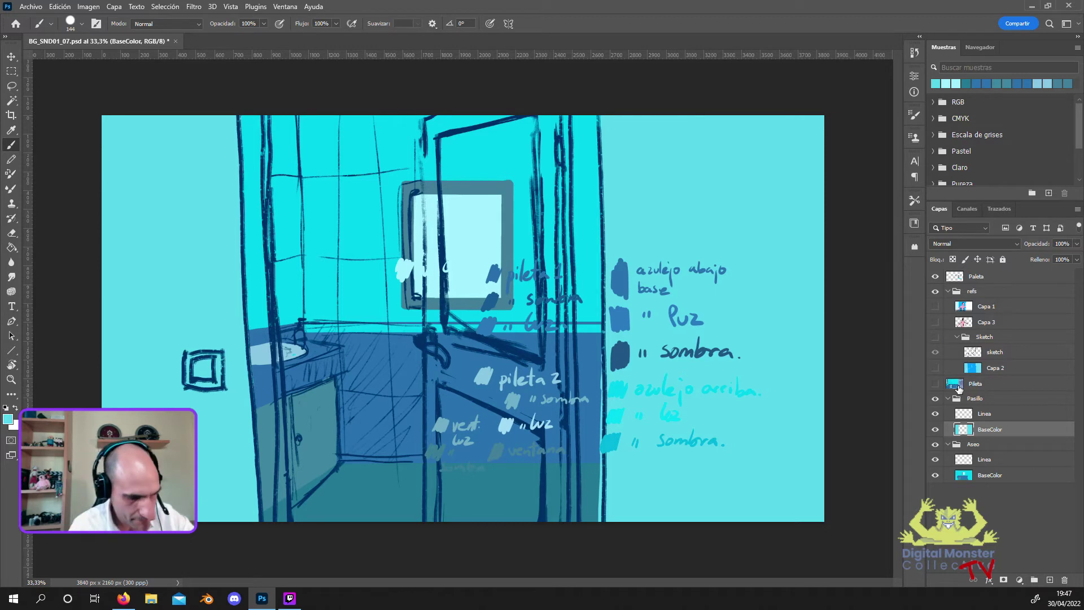
{"action": "left_click", "coordinate": [935, 337]}
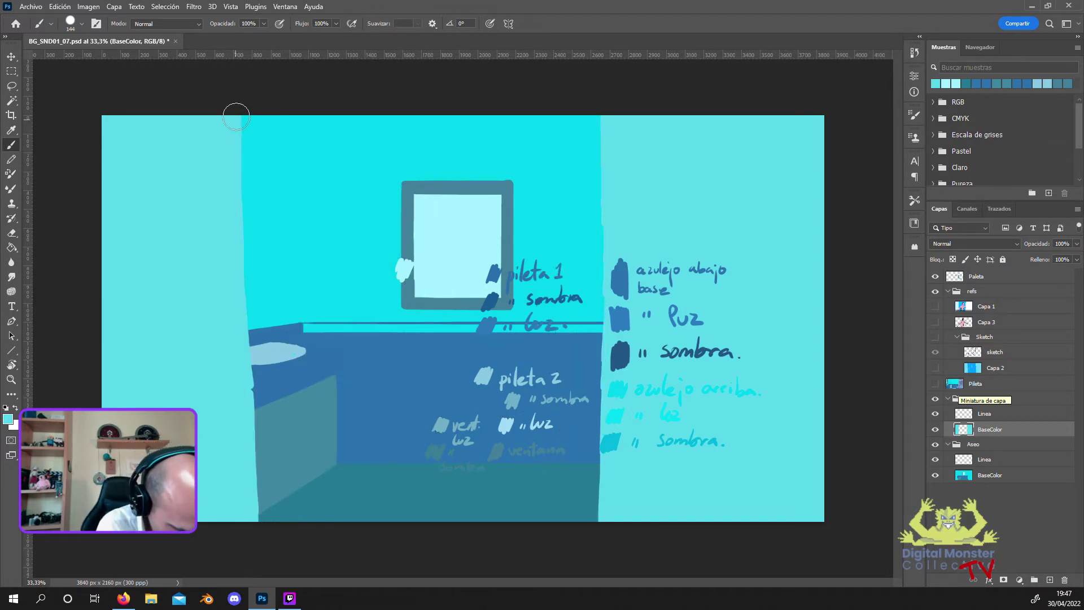
{"action": "left_click", "coordinate": [82, 24]}
{"action": "left_click", "coordinate": [90, 56]}
{"action": "left_click", "coordinate": [235, 118]}
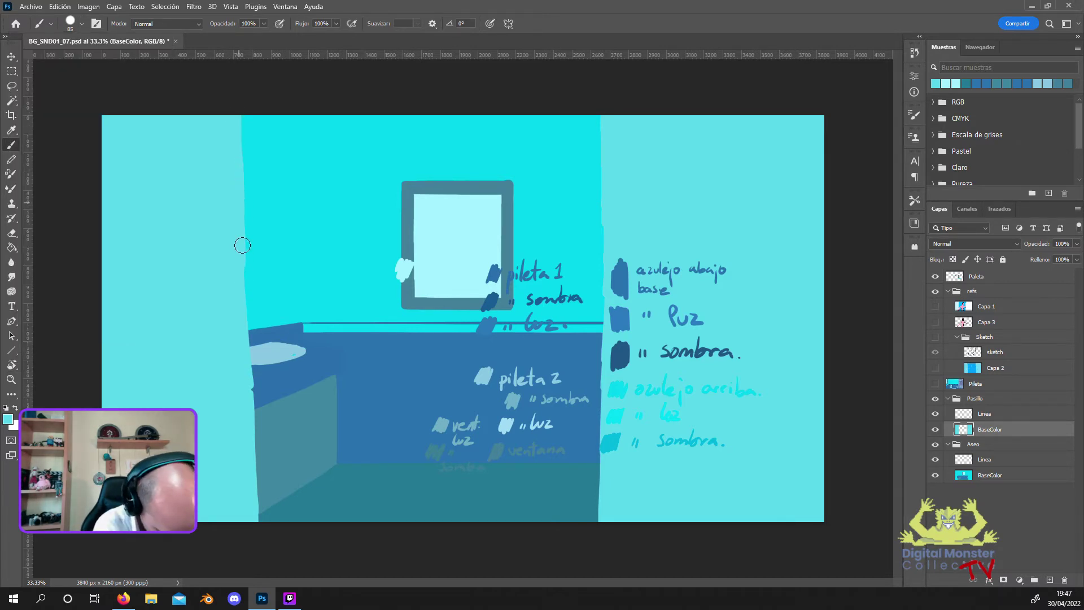
Smooth the left wall edge and straighten the cyan wall's right edge.
{"action": "left_click_drag", "start_coordinate": [242, 245], "coordinate": [250, 417]}
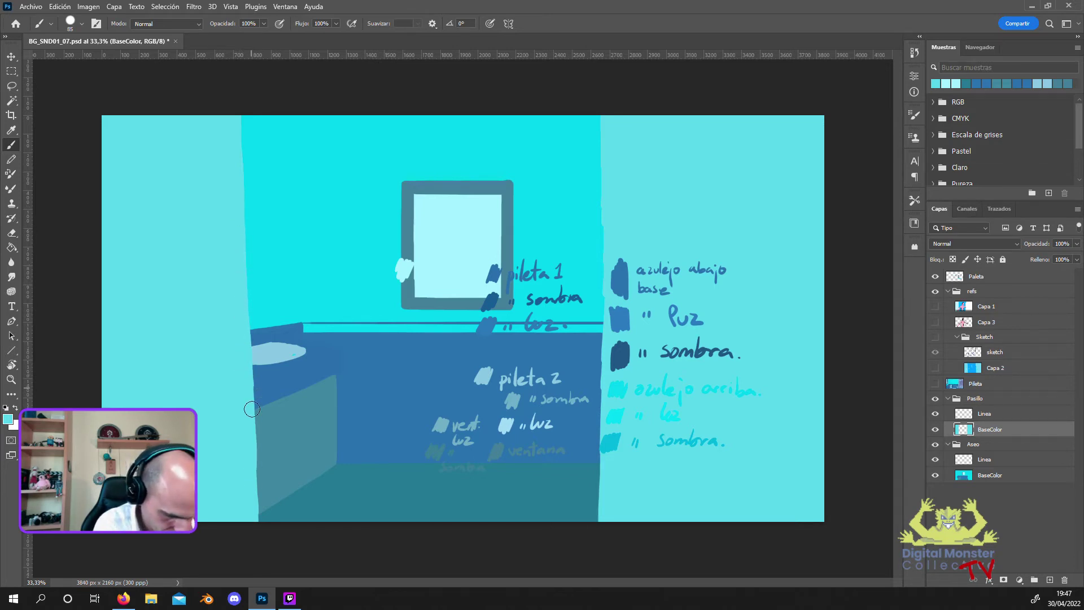
{"action": "left_click_drag", "start_coordinate": [254, 475], "coordinate": [261, 522]}
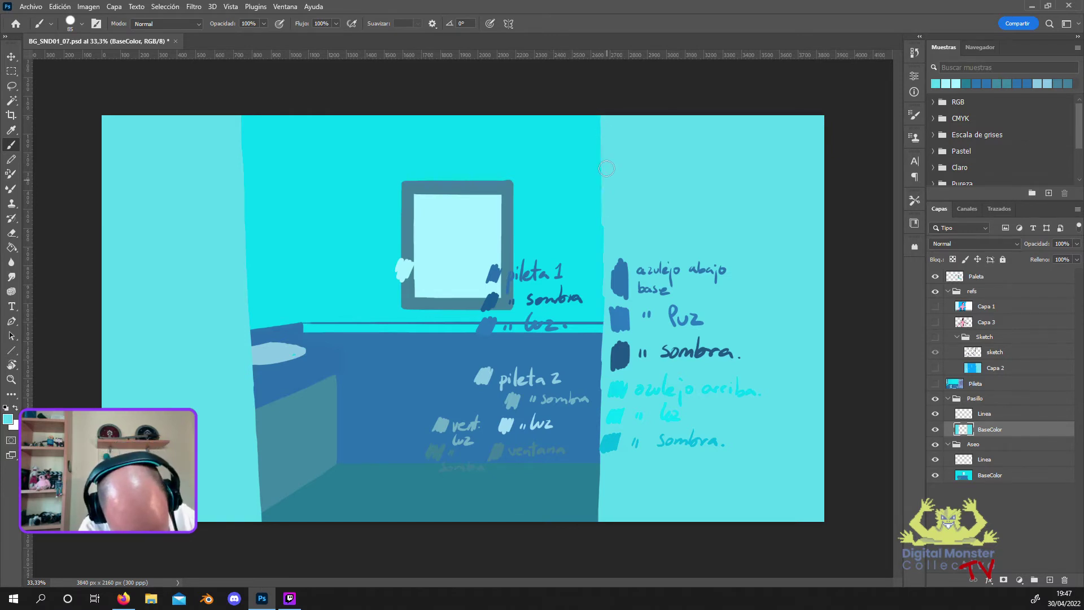
{"action": "left_click_drag", "start_coordinate": [603, 310], "coordinate": [607, 271]}
{"action": "mouse_move", "coordinate": [602, 339]}
{"action": "left_mouse_down"}
{"action": "mouse_move", "coordinate": [608, 308]}
{"action": "mouse_move", "coordinate": [602, 342]}
{"action": "left_mouse_up"}
{"action": "left_click_drag", "start_coordinate": [604, 429], "coordinate": [602, 515]}
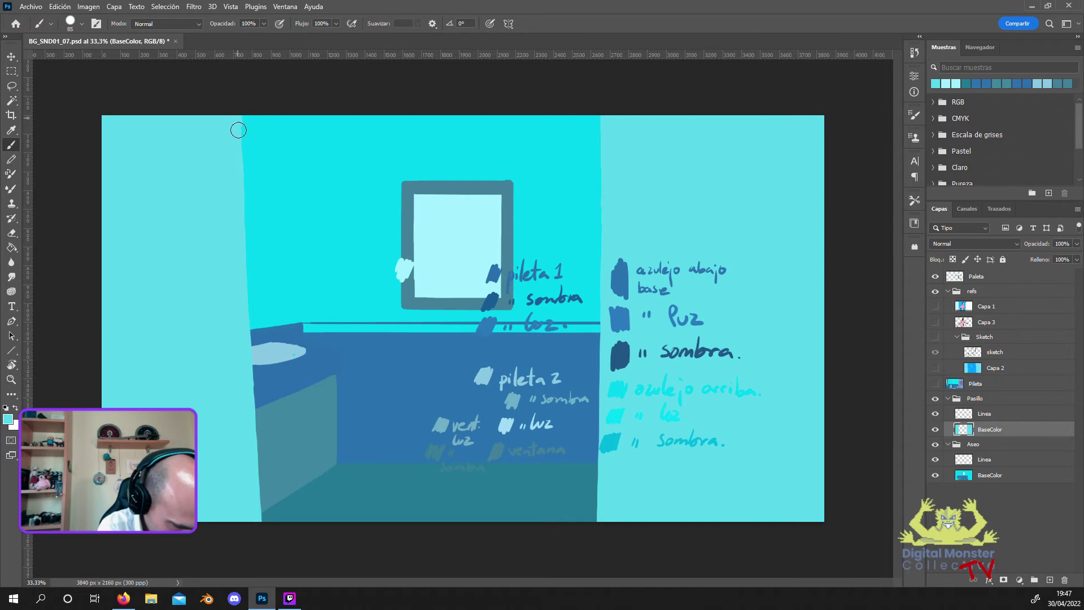
Nudge the left wall edge rightward along its full length and recheck the brush settings.
{"action": "left_click_drag", "start_coordinate": [239, 164], "coordinate": [246, 257]}
{"action": "left_click_drag", "start_coordinate": [239, 143], "coordinate": [255, 528]}
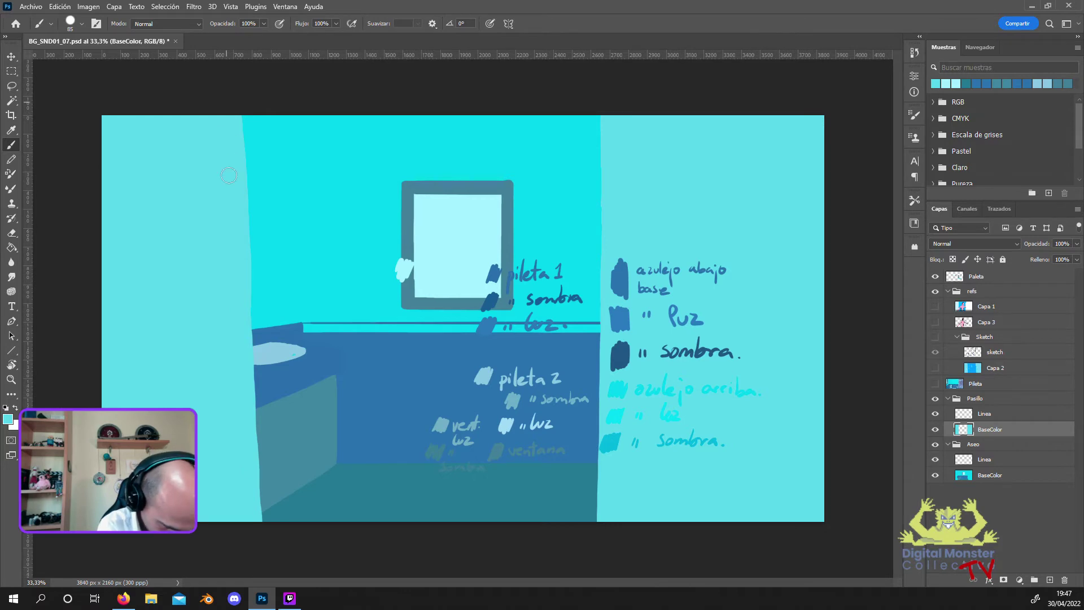
{"action": "left_click_drag", "start_coordinate": [239, 108], "coordinate": [241, 104]}
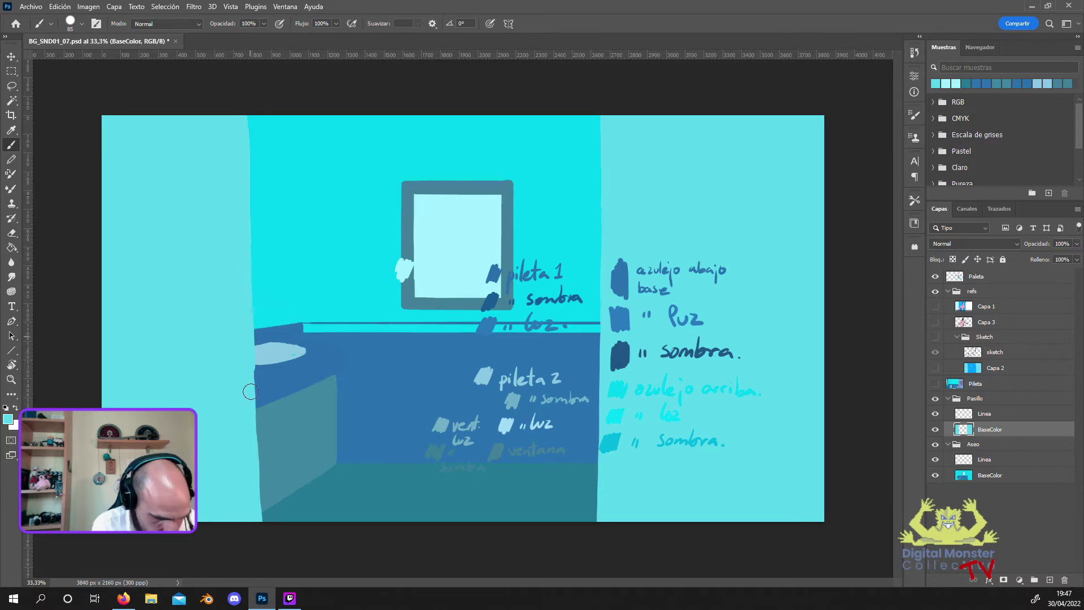
{"action": "left_click_drag", "start_coordinate": [254, 390], "coordinate": [254, 446]}
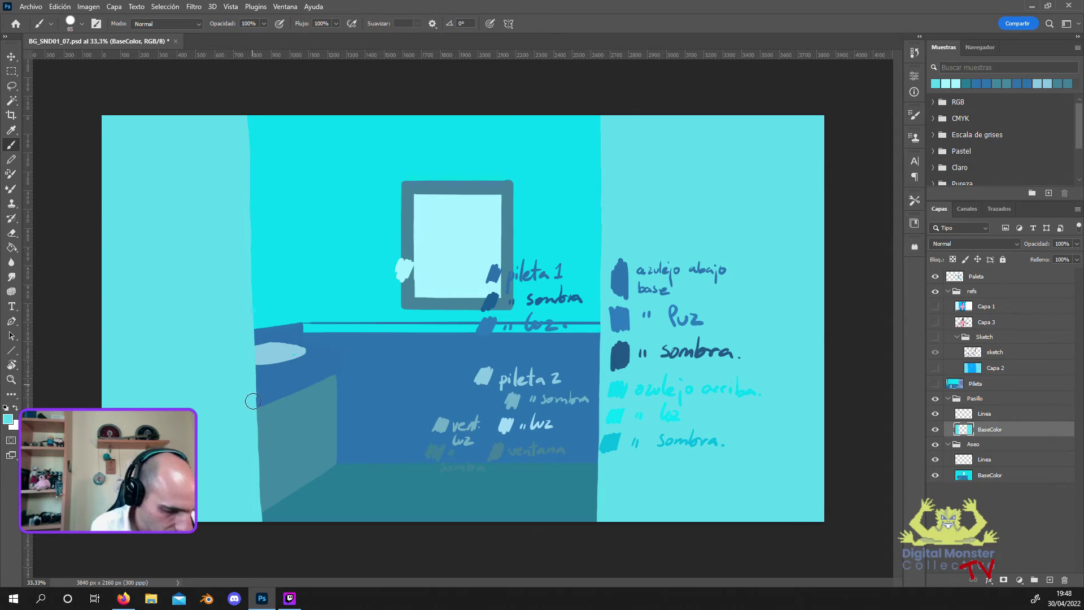
{"action": "right_click", "coordinate": [254, 469]}
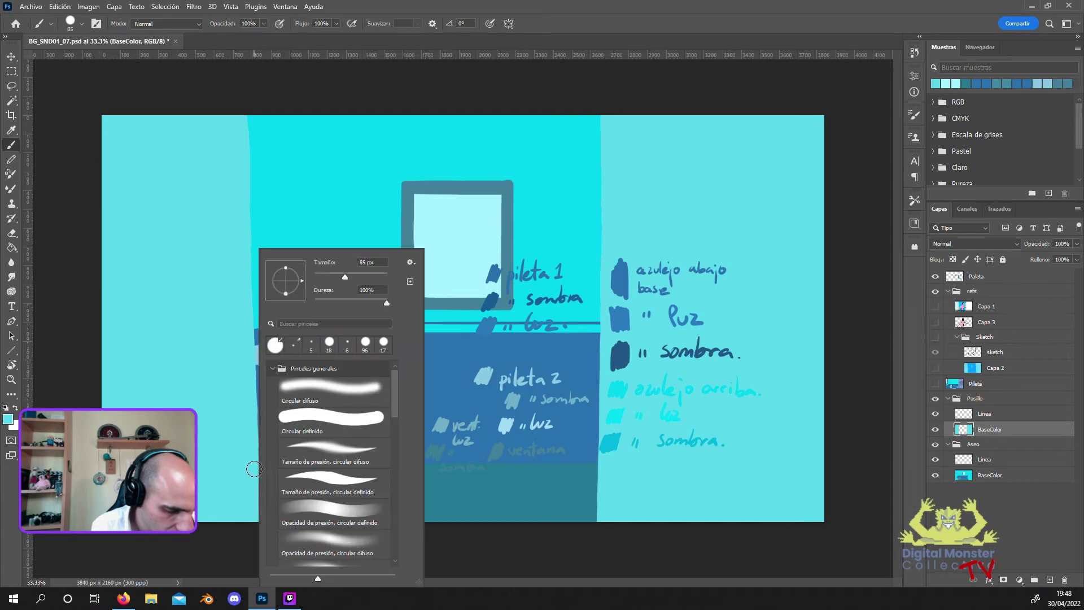
{"action": "left_click", "coordinate": [232, 428]}
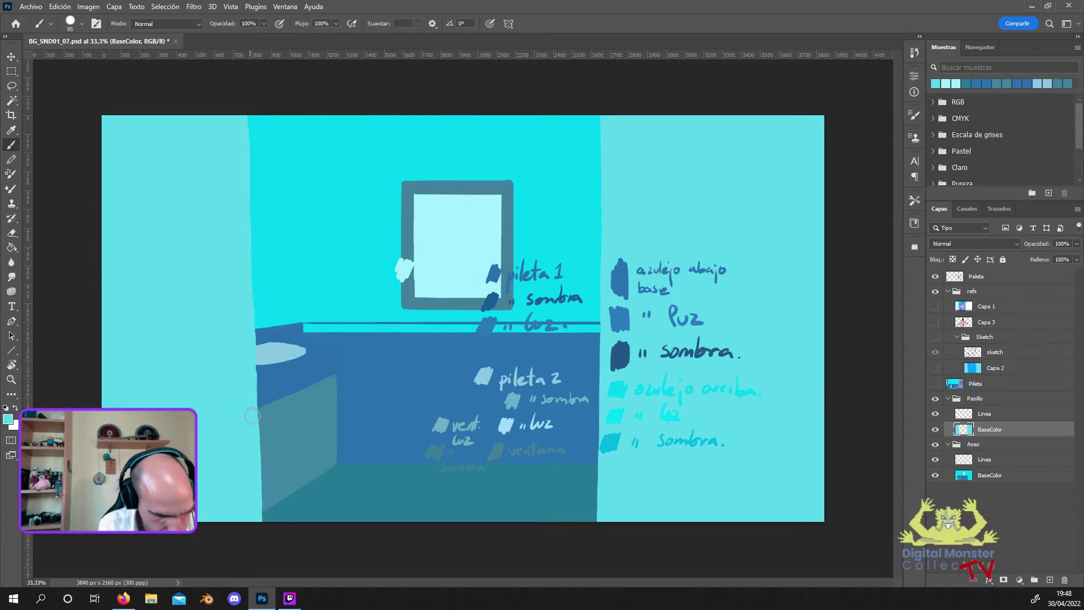
{"action": "right_click", "coordinate": [249, 226]}
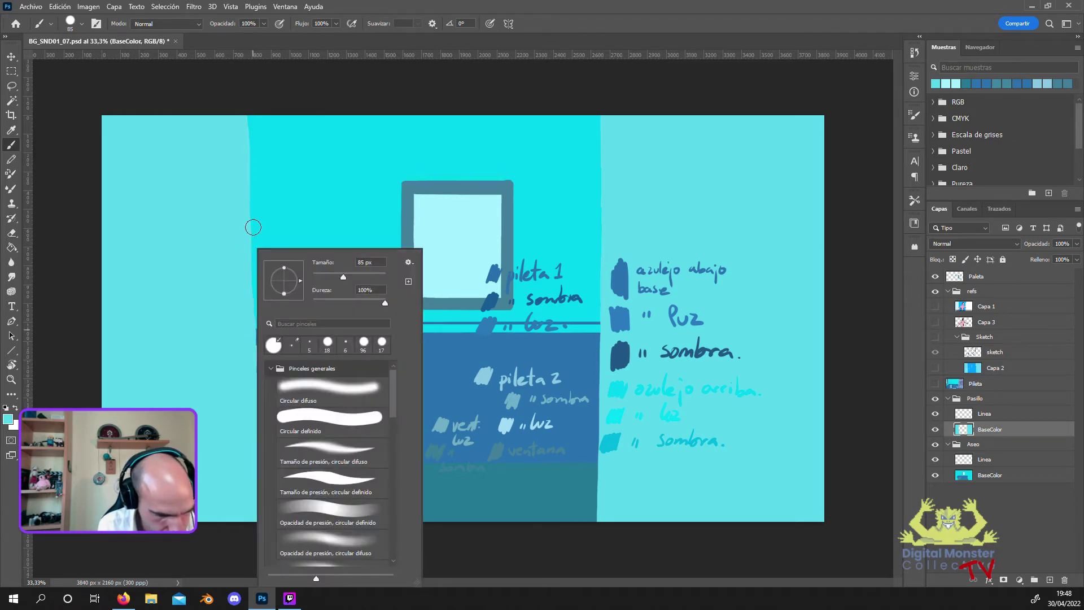
{"action": "key", "text": "Escape"}
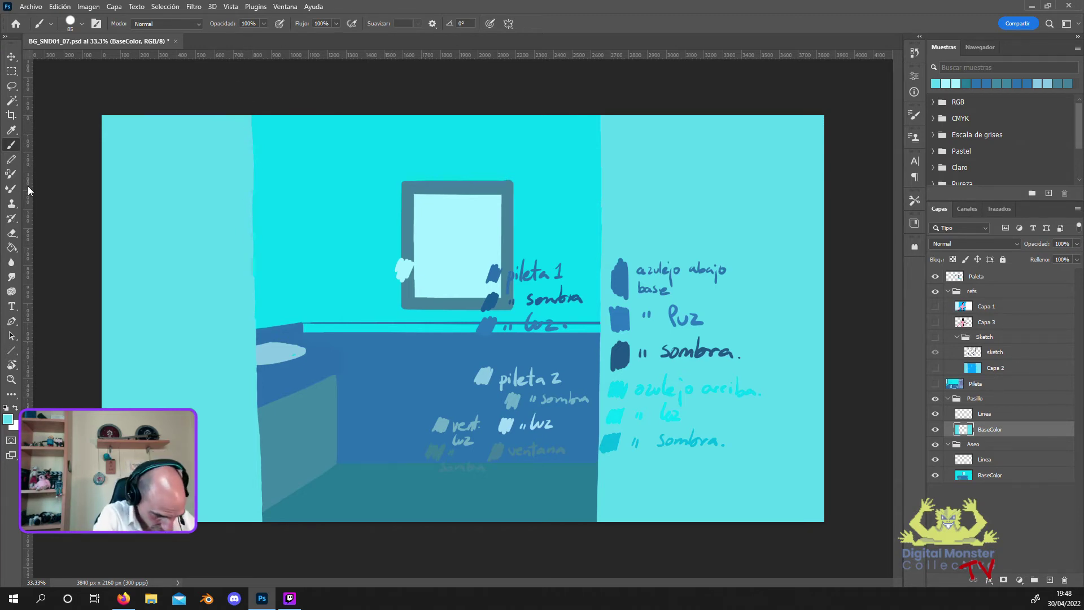
{"action": "left_click", "coordinate": [12, 233]}
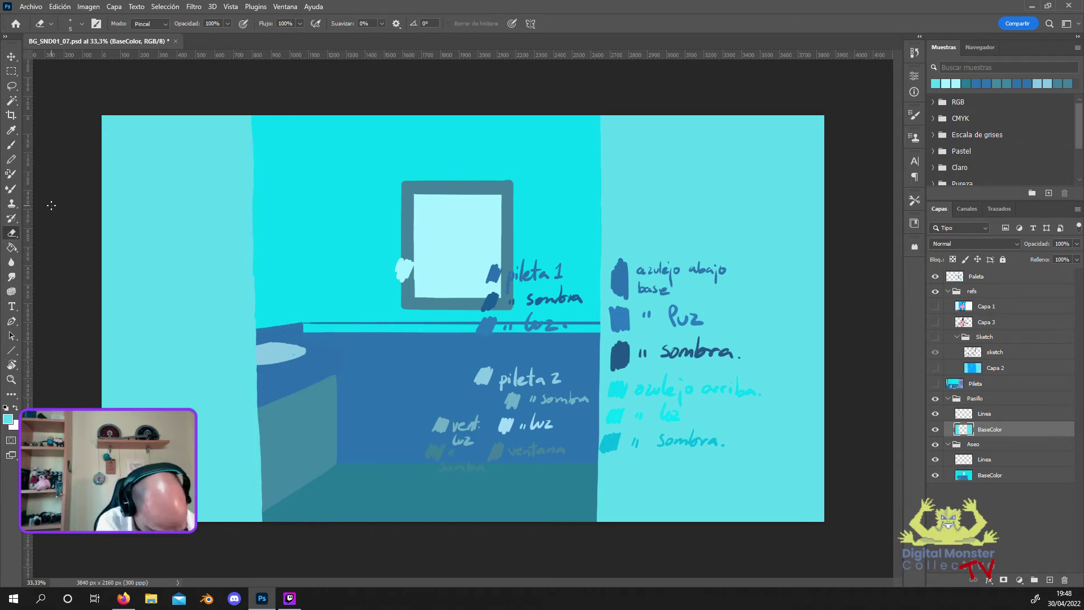
Check the eraser size, then make the Sketch group's linework visible again.
{"action": "left_click", "coordinate": [79, 24]}
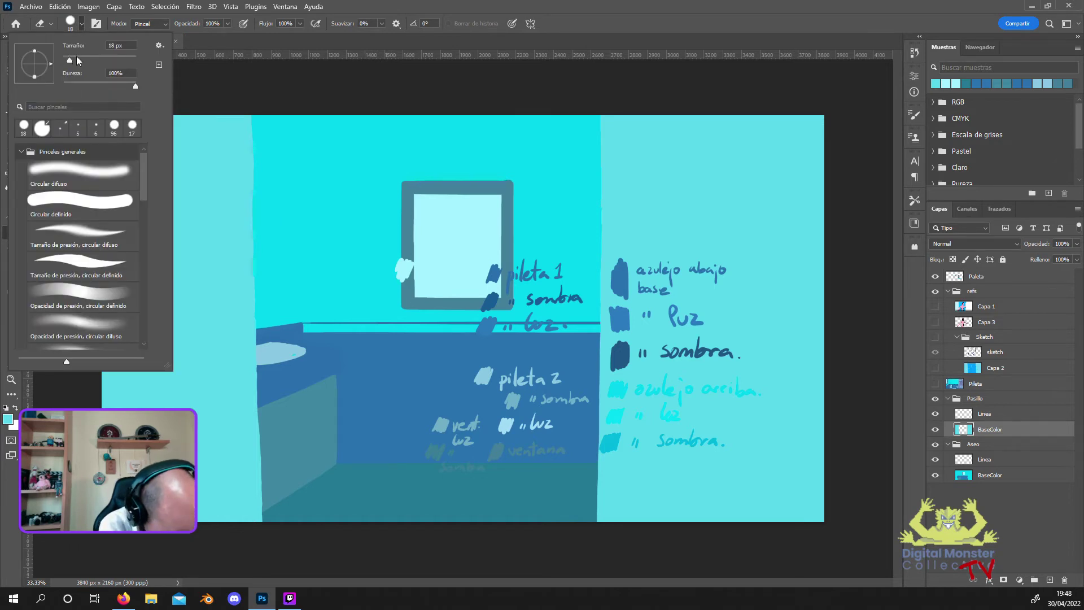
{"action": "left_click", "coordinate": [254, 109]}
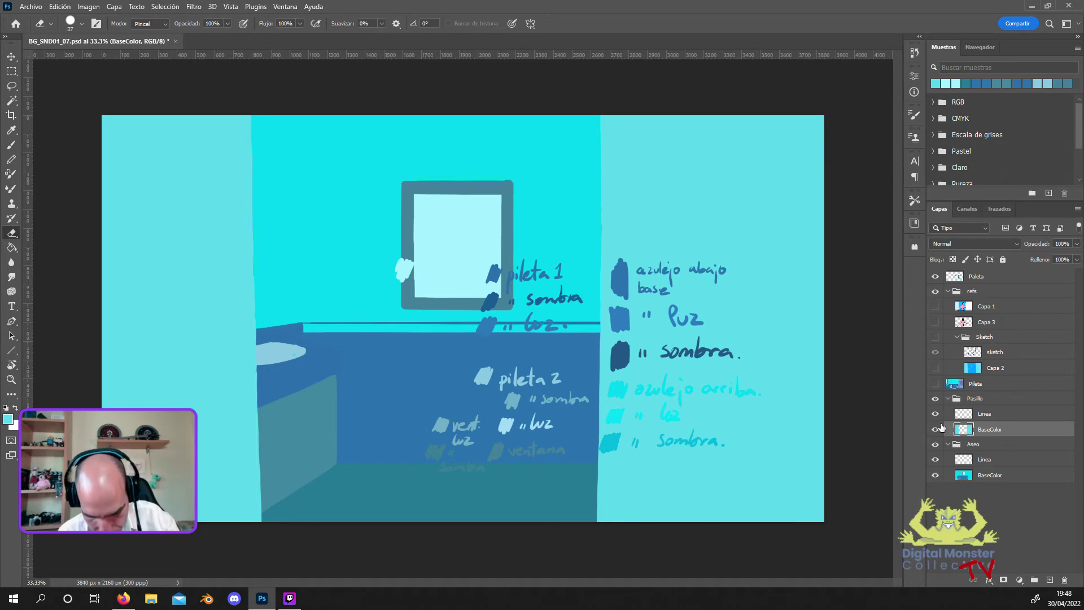
{"action": "left_click", "coordinate": [934, 336]}
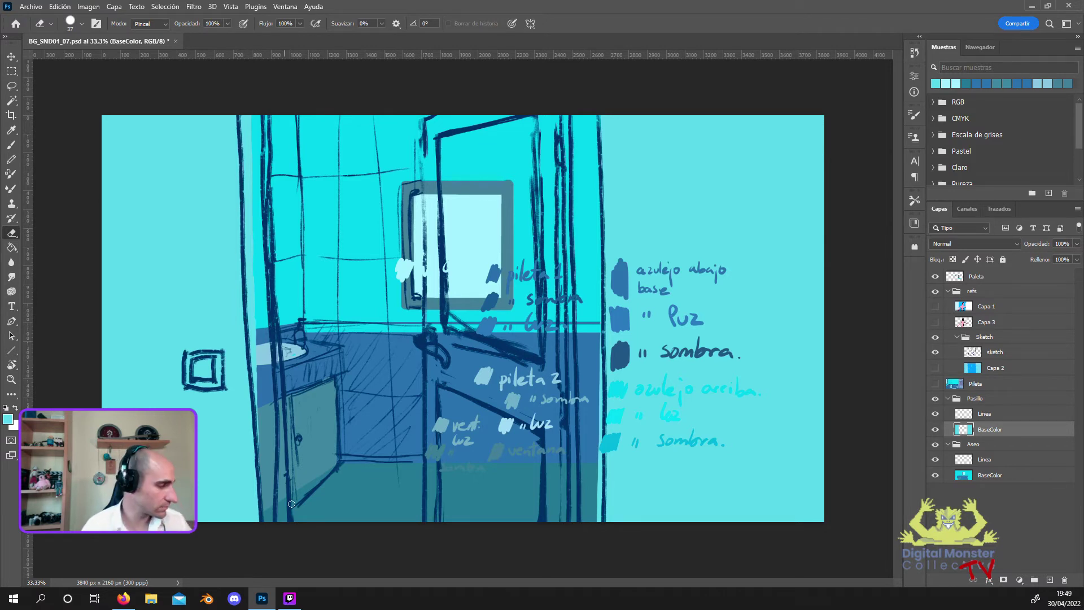
Select the left wall strip and stretch it to about 112% width.
{"action": "key", "text": "m"}
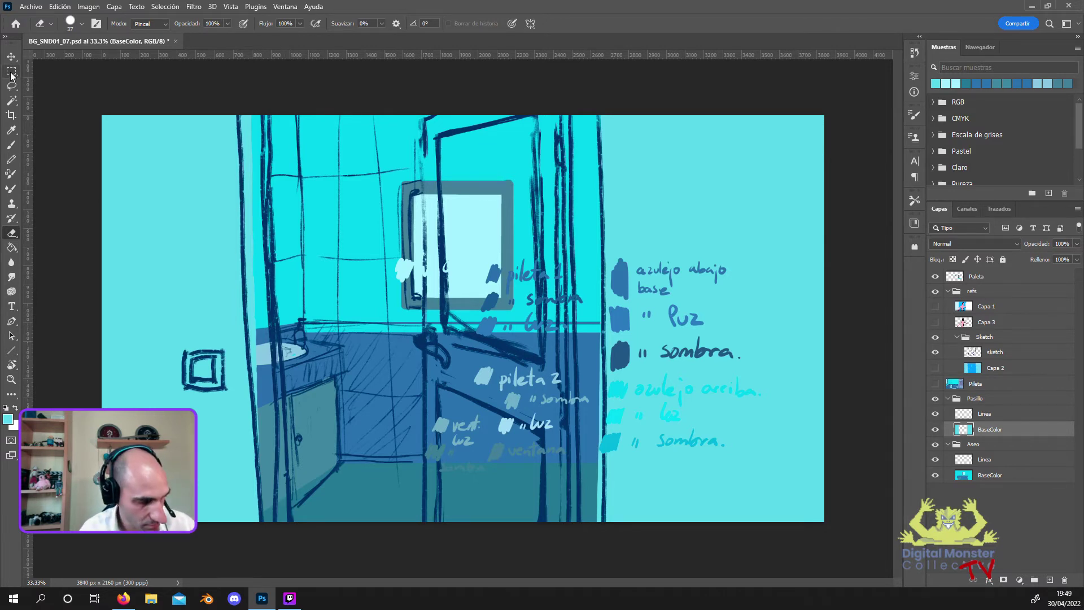
{"action": "left_click_drag", "start_coordinate": [272, 101], "coordinate": [23, 562]}
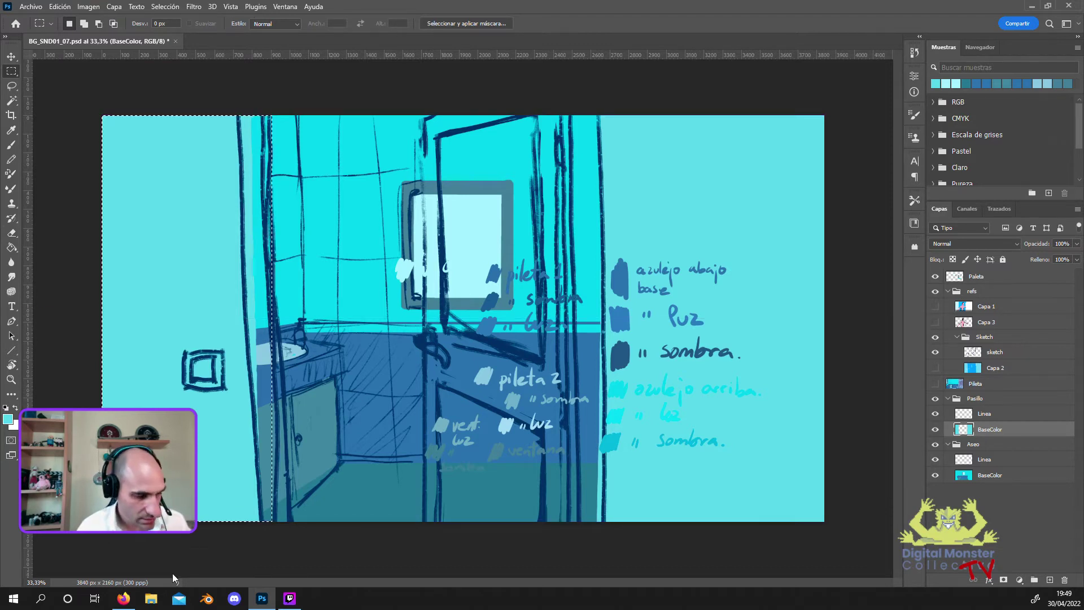
{"action": "key", "text": "ctrl+t"}
{"action": "left_click_drag", "start_coordinate": [273, 321], "coordinate": [288, 322]}
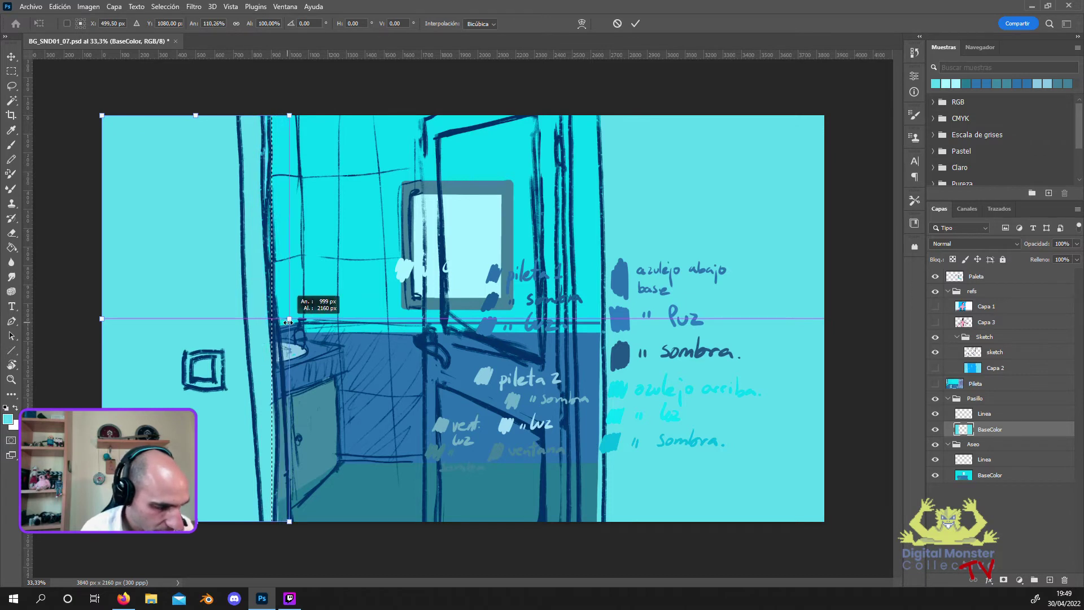
{"action": "left_click_drag", "start_coordinate": [288, 322], "coordinate": [292, 323]}
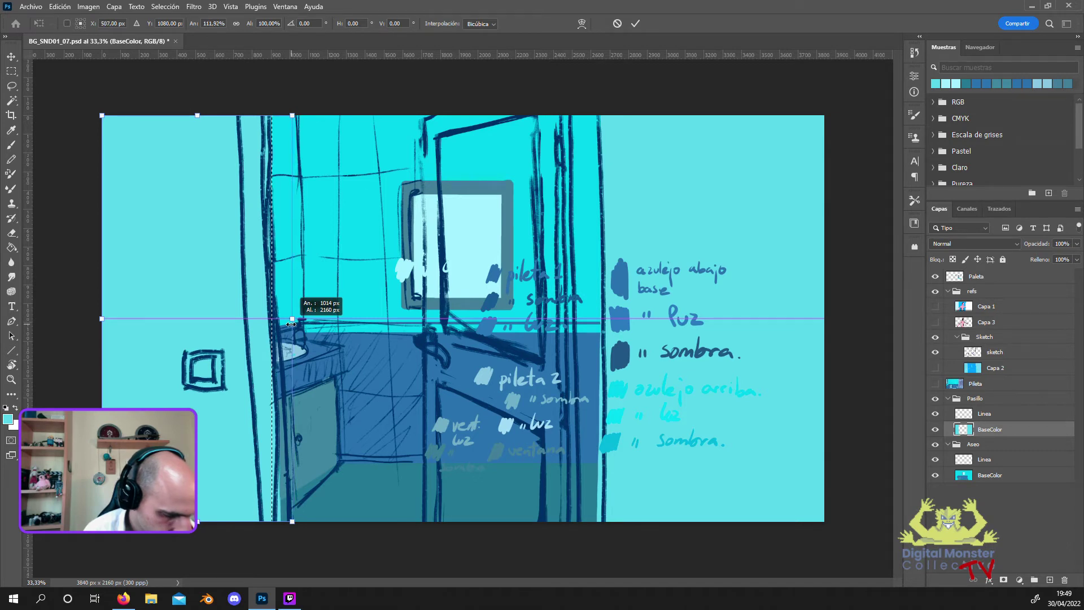
{"action": "left_click_drag", "start_coordinate": [293, 324], "coordinate": [291, 324]}
{"action": "key", "text": "Return"}
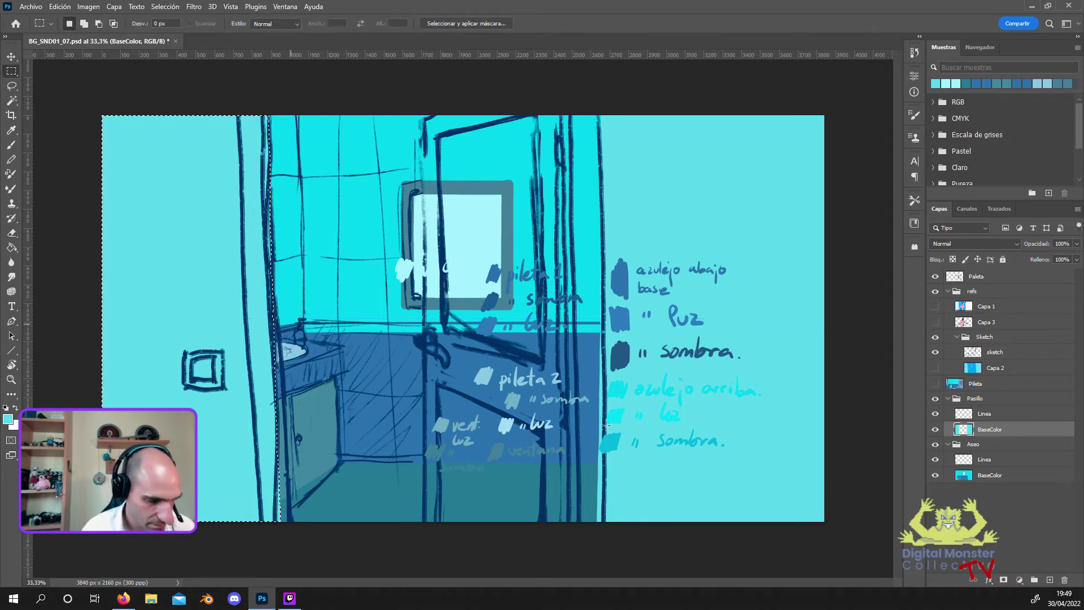
Invert the selection to the right part and stretch that base colour wider toward the left.
{"action": "left_click", "coordinate": [935, 354]}
{"action": "left_click", "coordinate": [935, 354]}
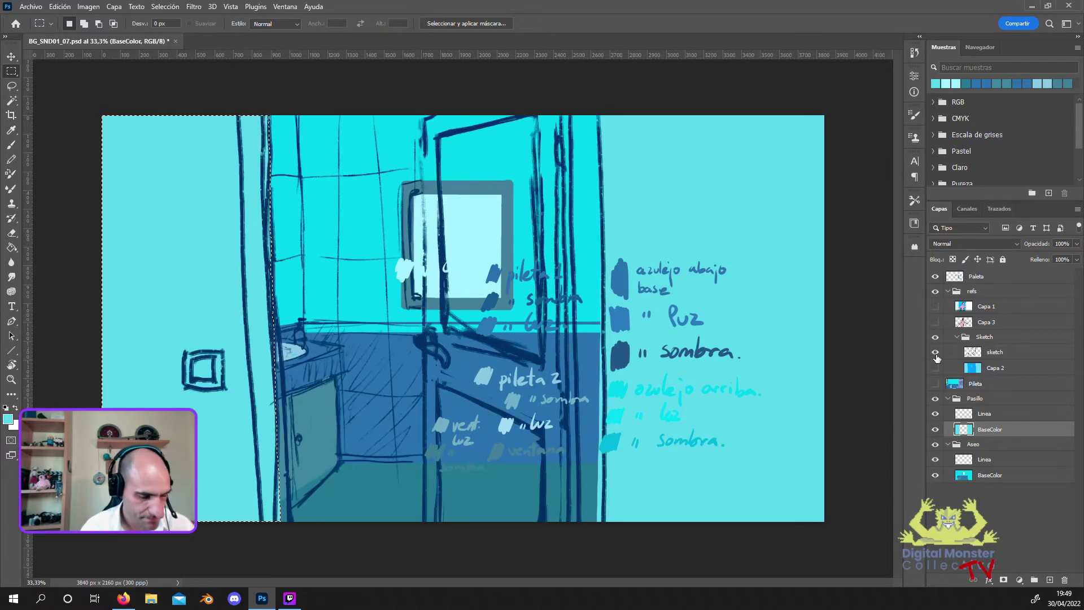
{"action": "left_click", "coordinate": [935, 354]}
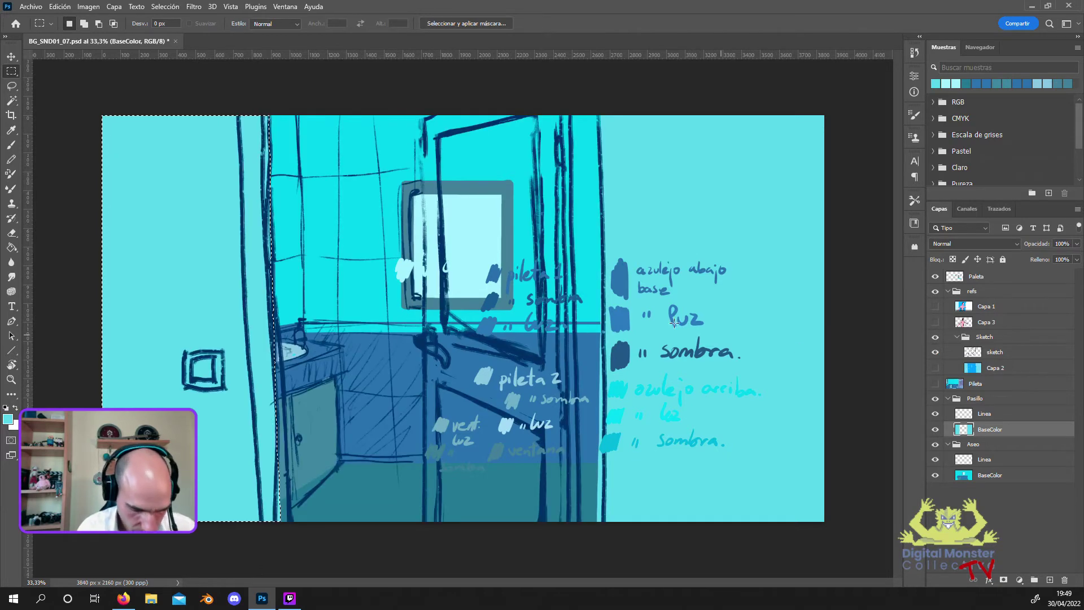
{"action": "left_click", "coordinate": [12, 57]}
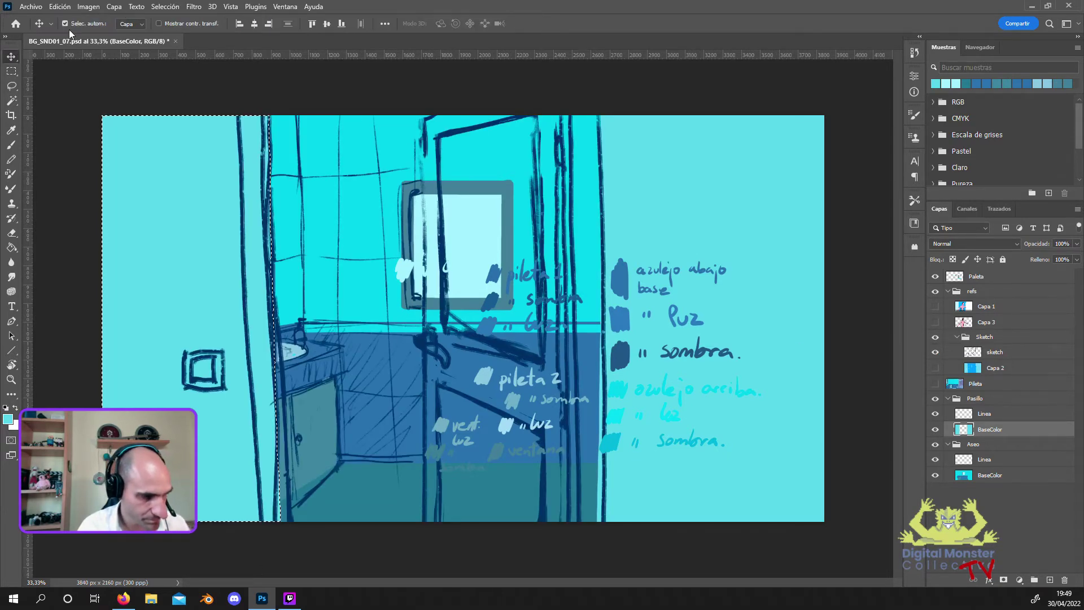
{"action": "left_click", "coordinate": [165, 7]}
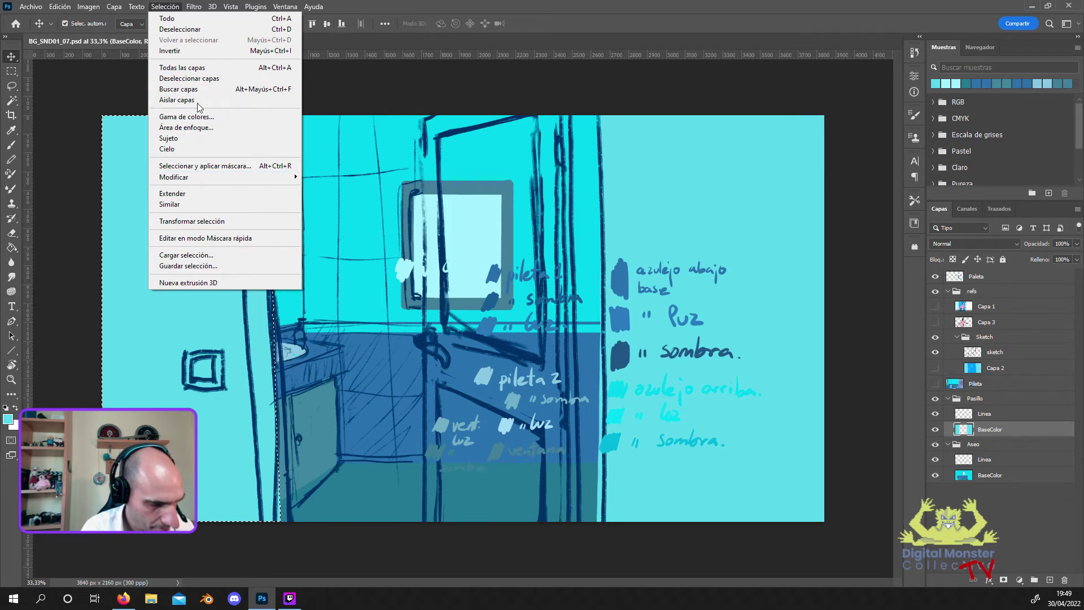
{"action": "left_click", "coordinate": [199, 51]}
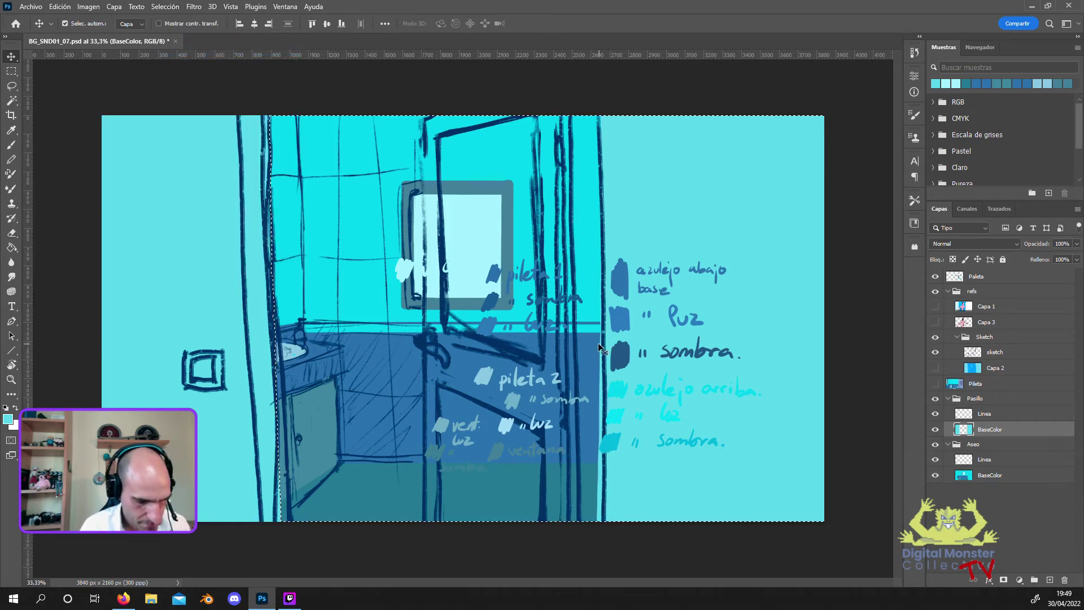
{"action": "key", "text": "ctrl+t"}
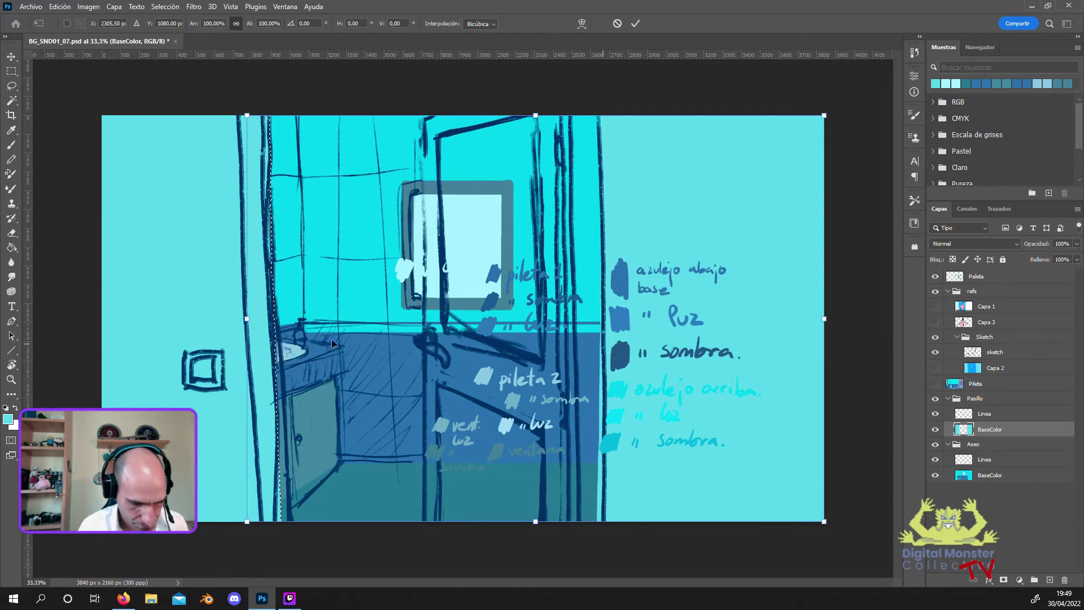
{"action": "left_click_drag", "start_coordinate": [248, 320], "coordinate": [169, 317]}
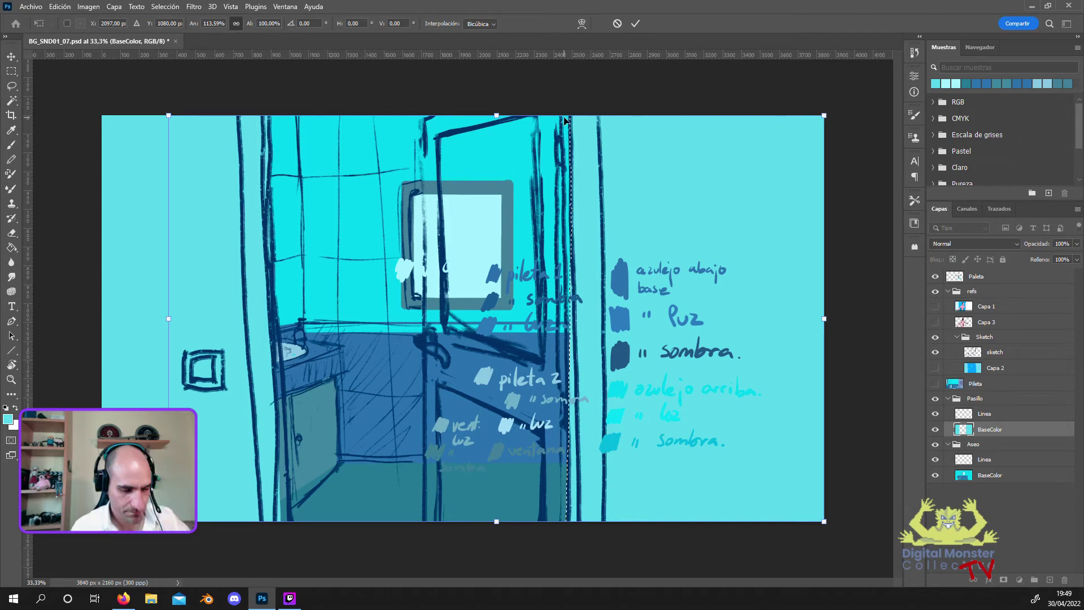
{"action": "key", "text": "Return"}
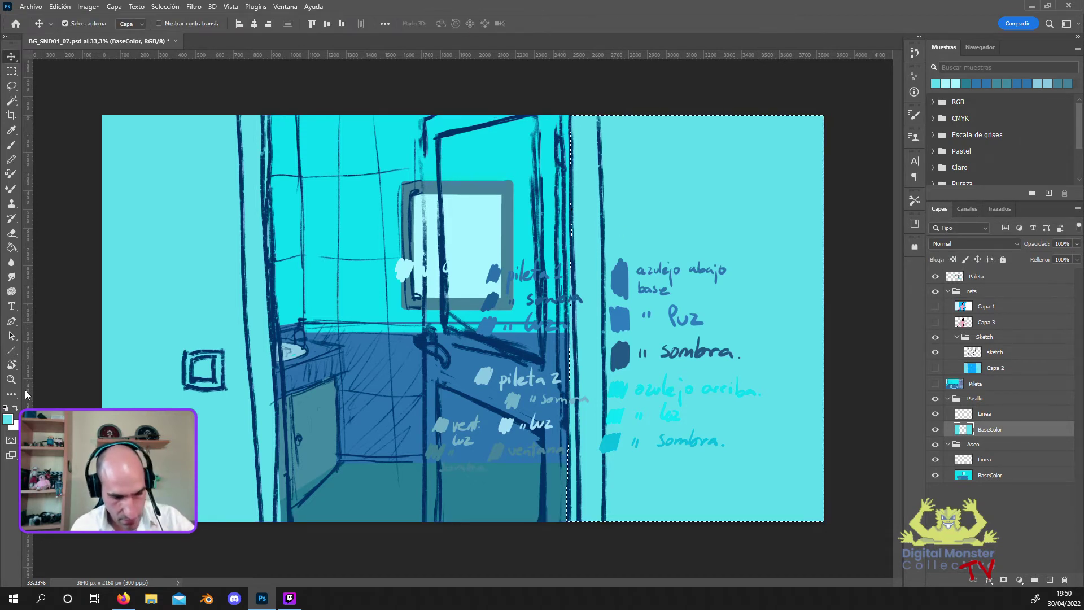
Keep light cyan as the colour, deselect, and set the brush to 56 px.
{"action": "left_click", "coordinate": [8, 419]}
{"action": "left_click", "coordinate": [1010, 235]}
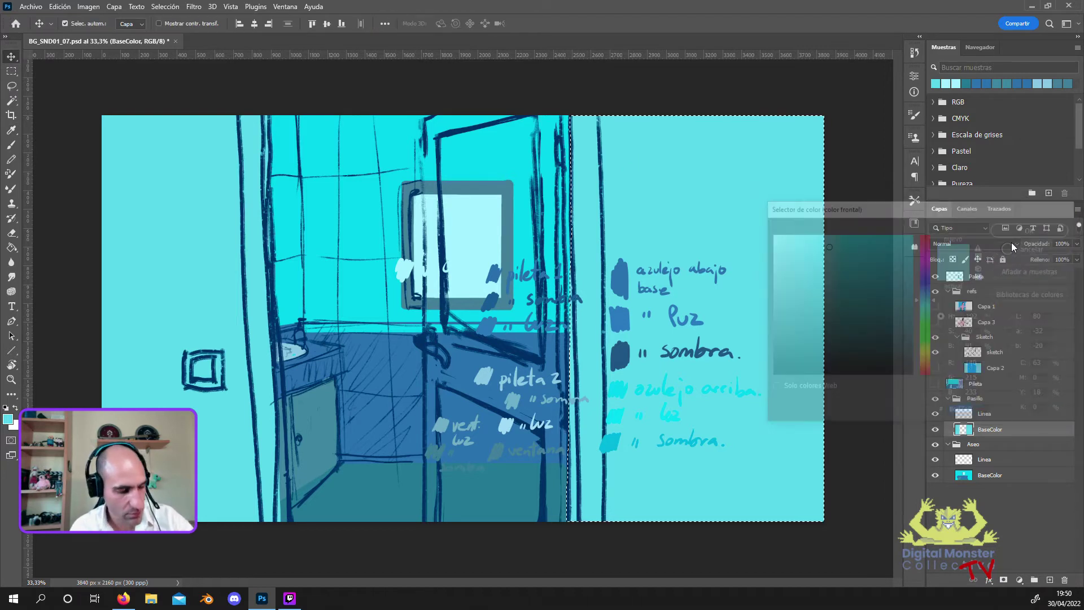
{"action": "key", "text": "b"}
{"action": "key", "text": "ctrl+d"}
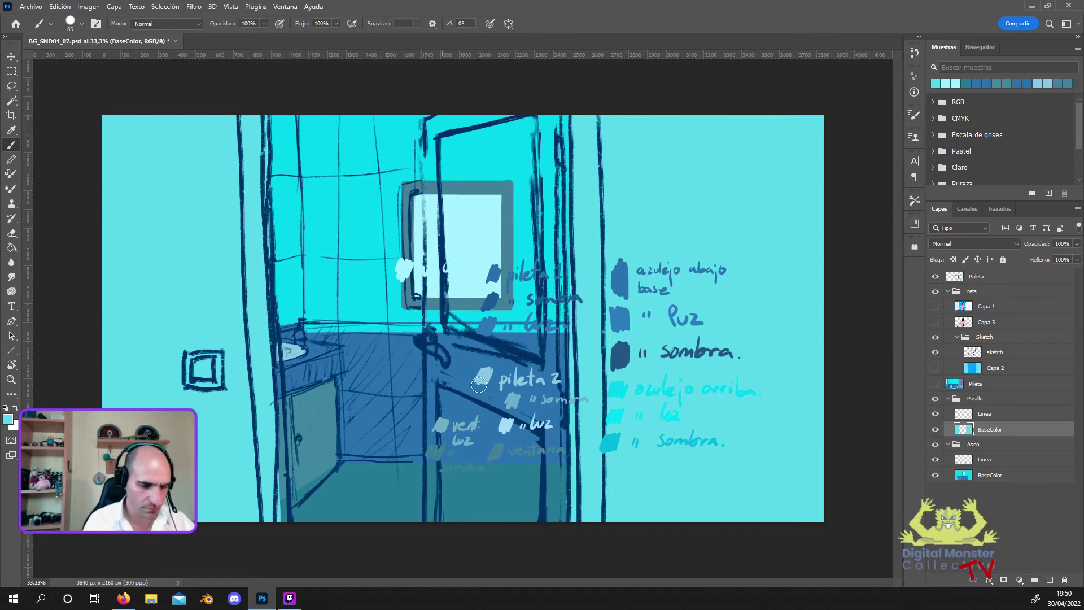
{"action": "left_click", "coordinate": [83, 24]}
{"action": "key", "text": "bracketleft"}
{"action": "key", "text": "bracketleft"}
{"action": "key", "text": "bracketleft"}
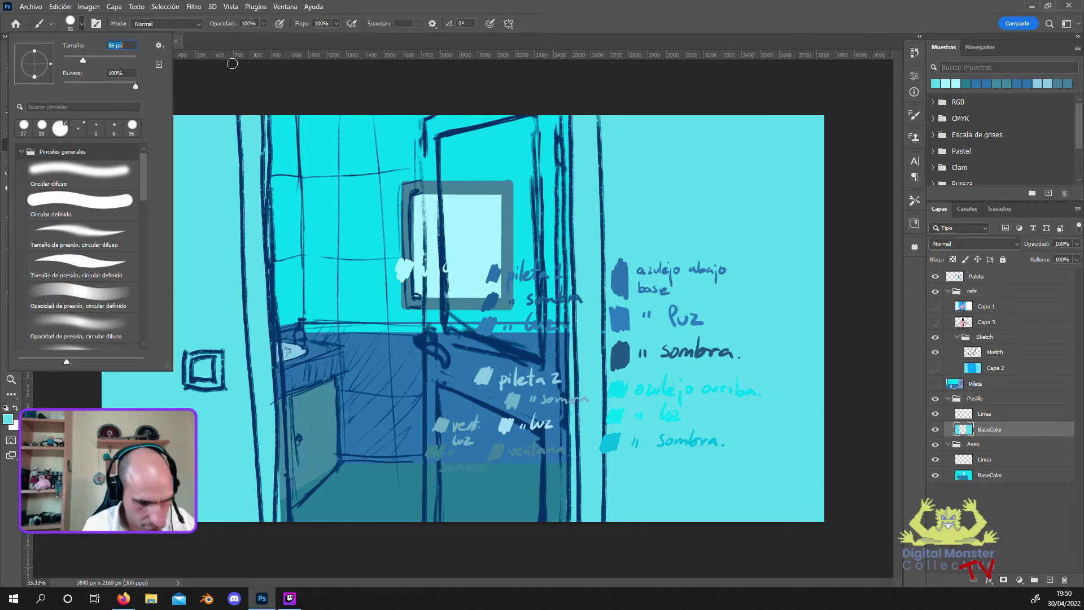
{"action": "key", "text": "Return"}
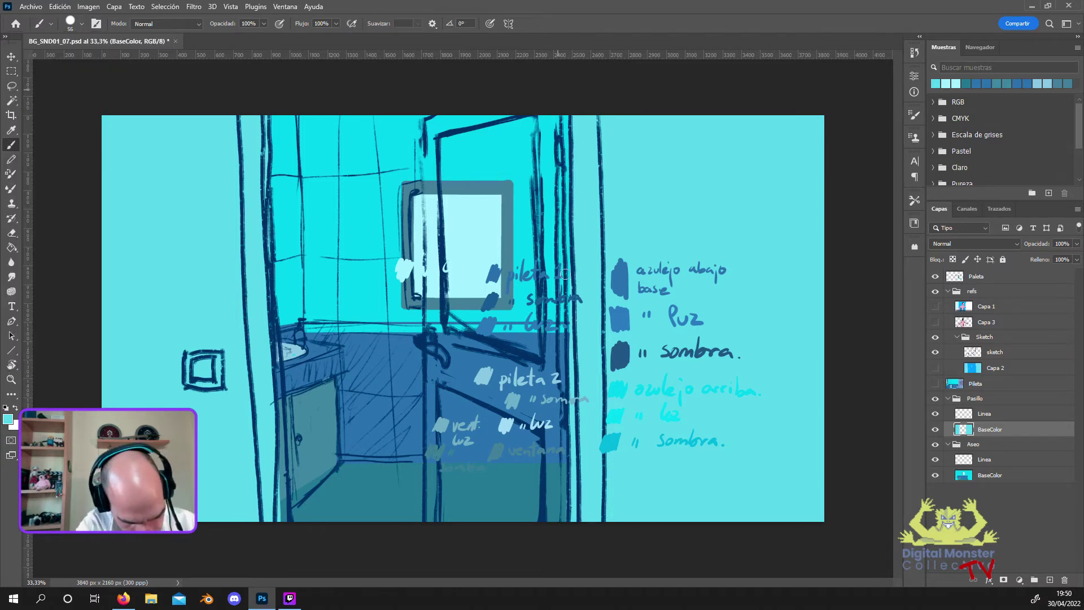
Paint light cyan down the door-frame edge.
{"action": "left_click_drag", "start_coordinate": [551, 188], "coordinate": [562, 480]}
{"action": "mouse_move", "coordinate": [545, 231]}
{"action": "left_mouse_down"}
{"action": "mouse_move", "coordinate": [572, 357]}
{"action": "mouse_move", "coordinate": [563, 491]}
{"action": "left_mouse_up"}
{"action": "left_click_drag", "start_coordinate": [564, 400], "coordinate": [563, 519]}
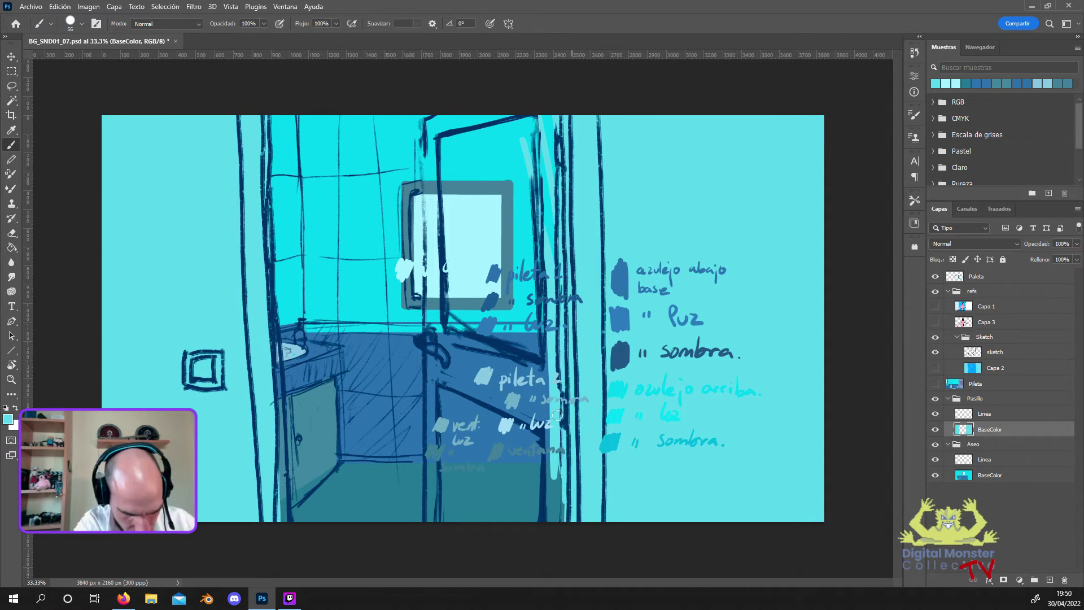
{"action": "left_click_drag", "start_coordinate": [542, 400], "coordinate": [547, 520]}
{"action": "left_click", "coordinate": [78, 25]}
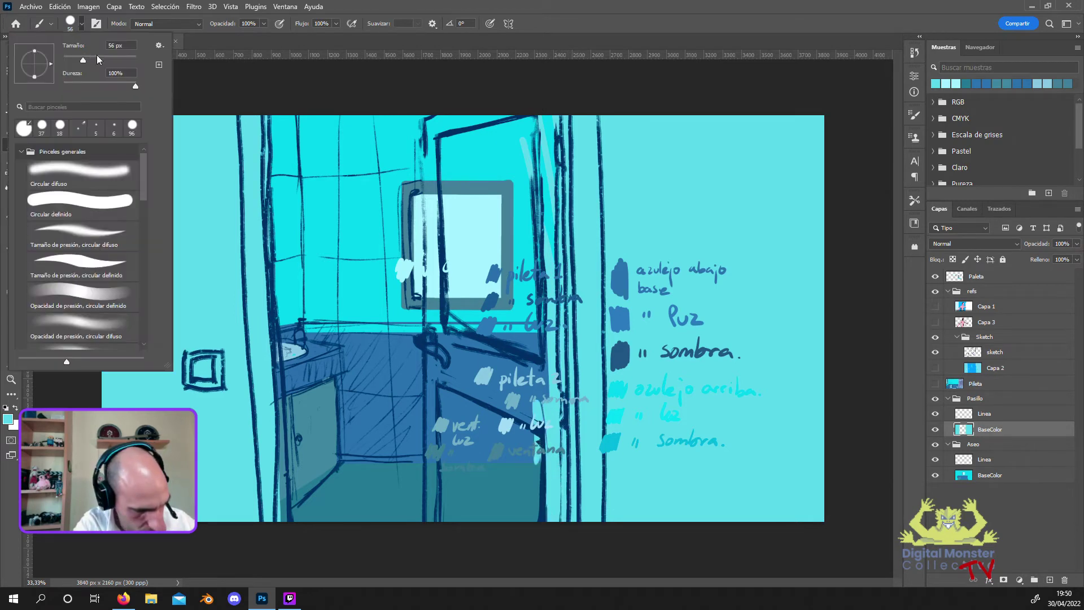
Cover the upper door edge and the dark door strip over the window in cyan.
{"action": "left_click_drag", "start_coordinate": [512, 158], "coordinate": [513, 231]}
{"action": "left_click_drag", "start_coordinate": [514, 125], "coordinate": [542, 322]}
{"action": "left_click_drag", "start_coordinate": [548, 175], "coordinate": [537, 97]}
{"action": "left_click_drag", "start_coordinate": [540, 429], "coordinate": [537, 331]}
{"action": "mouse_move", "coordinate": [542, 367]}
{"action": "left_mouse_down"}
{"action": "mouse_move", "coordinate": [520, 519]}
{"action": "mouse_move", "coordinate": [489, 410]}
{"action": "mouse_move", "coordinate": [477, 519]}
{"action": "left_mouse_up"}
{"action": "mouse_move", "coordinate": [465, 384]}
{"action": "left_mouse_down"}
{"action": "mouse_move", "coordinate": [466, 519]}
{"action": "mouse_move", "coordinate": [454, 531]}
{"action": "mouse_move", "coordinate": [443, 148]}
{"action": "mouse_move", "coordinate": [451, 263]}
{"action": "left_mouse_up"}
{"action": "left_click_drag", "start_coordinate": [459, 327], "coordinate": [463, 141]}
{"action": "mouse_move", "coordinate": [469, 362]}
{"action": "left_mouse_down"}
{"action": "mouse_move", "coordinate": [469, 147]}
{"action": "mouse_move", "coordinate": [492, 326]}
{"action": "mouse_move", "coordinate": [469, 169]}
{"action": "mouse_move", "coordinate": [491, 215]}
{"action": "left_mouse_up"}
{"action": "left_click_drag", "start_coordinate": [498, 398], "coordinate": [496, 169]}
{"action": "mouse_move", "coordinate": [522, 367]}
{"action": "left_mouse_down"}
{"action": "mouse_move", "coordinate": [505, 162]}
{"action": "mouse_move", "coordinate": [488, 104]}
{"action": "mouse_move", "coordinate": [480, 181]}
{"action": "mouse_move", "coordinate": [451, 116]}
{"action": "mouse_move", "coordinate": [463, 141]}
{"action": "mouse_move", "coordinate": [429, 125]}
{"action": "left_mouse_up"}
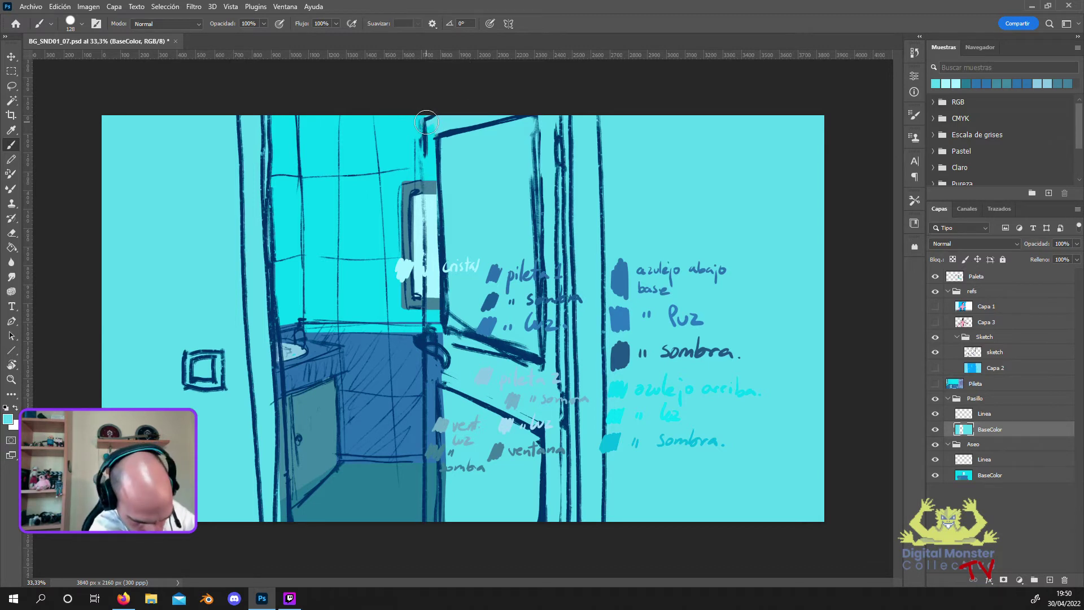
Paint a straight cyan edge from the door top to the canvas bottom, then hide the sketch.
{"action": "left_click", "coordinate": [429, 200], "text": "shift"}
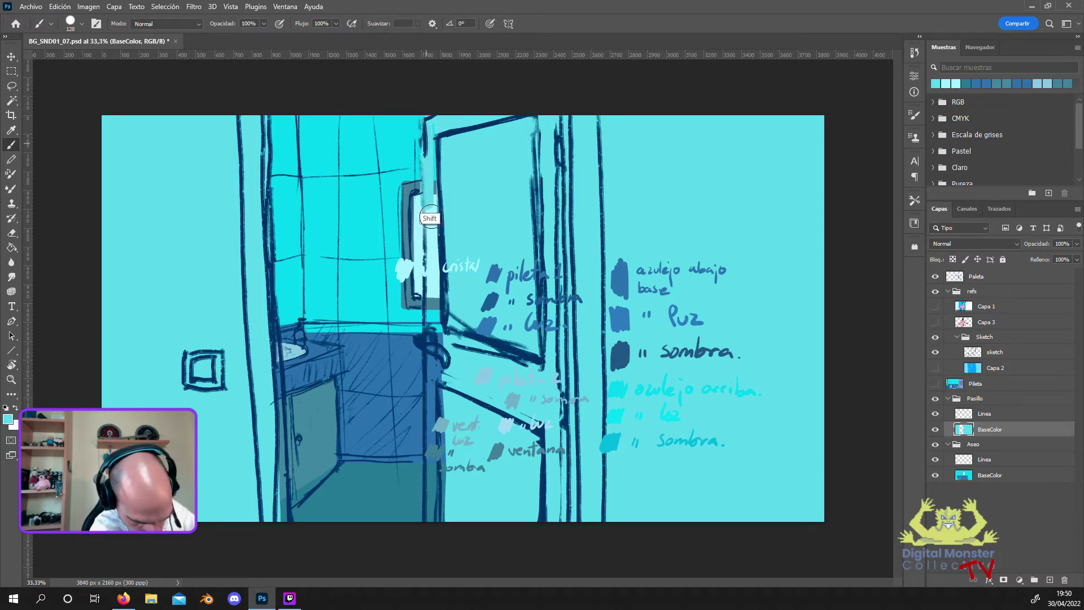
{"action": "left_click", "coordinate": [433, 413], "text": "shift"}
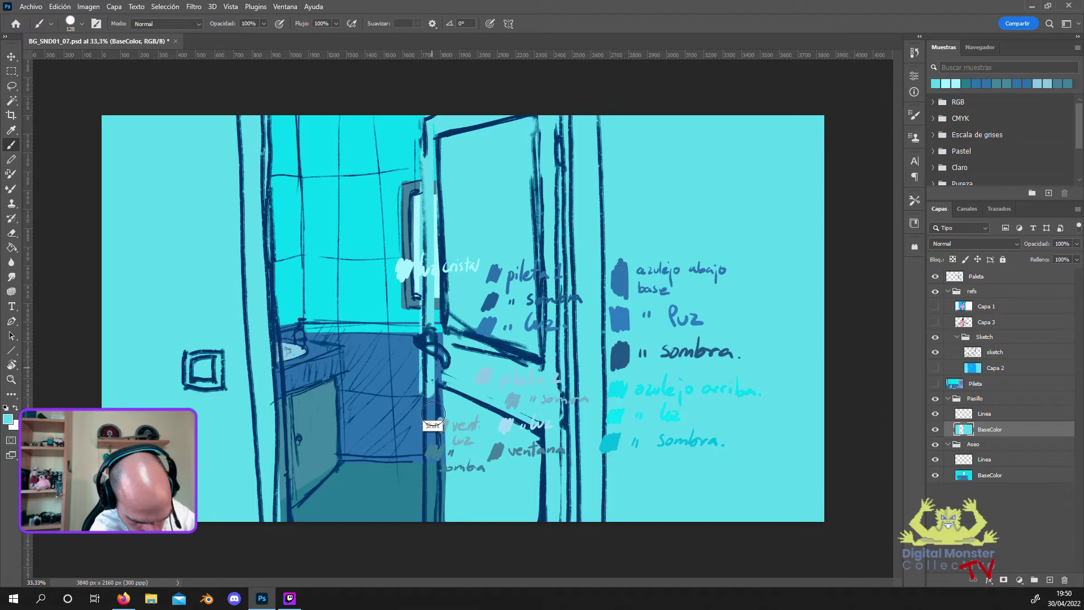
{"action": "left_click", "coordinate": [440, 515], "text": "shift"}
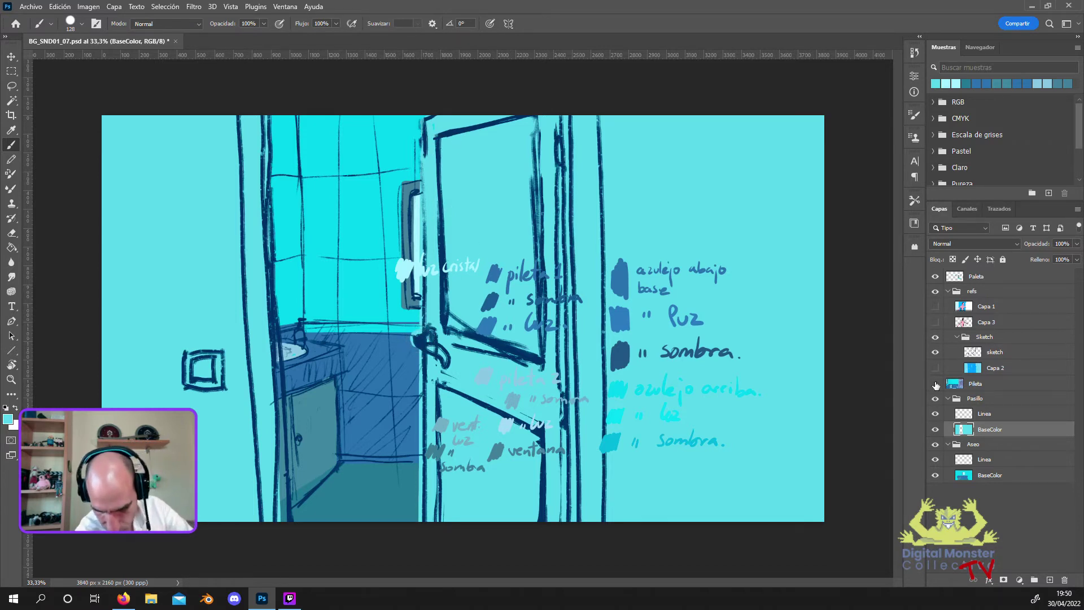
{"action": "left_click", "coordinate": [935, 337]}
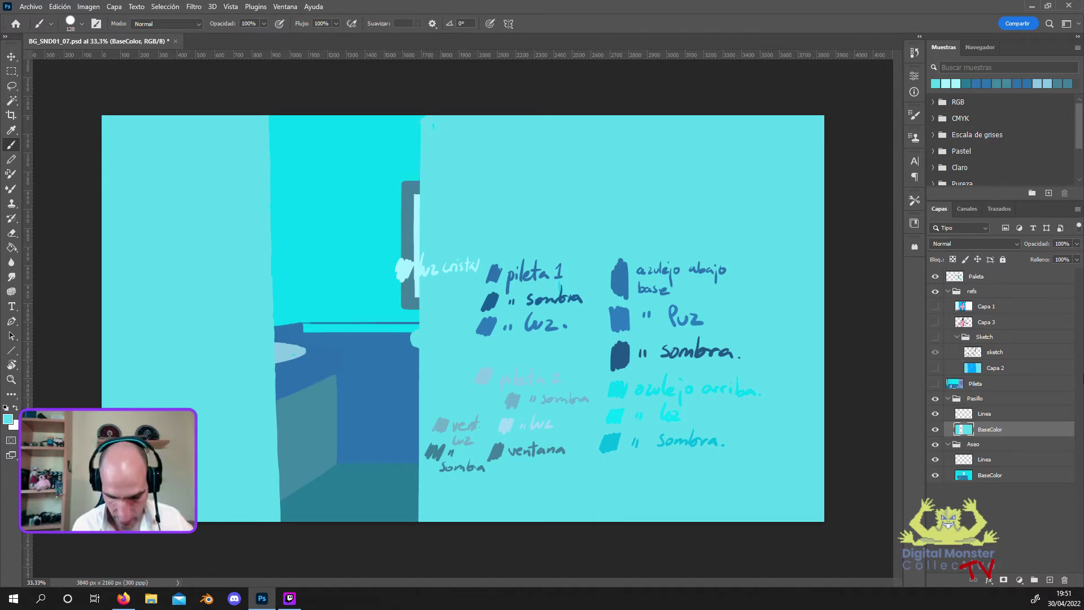
Add a layer under Pasillo's BaseColor and bucket-fill the central wall strip purple.
{"action": "left_click", "coordinate": [1049, 579]}
{"action": "left_click_drag", "start_coordinate": [985, 429], "coordinate": [987, 449]}
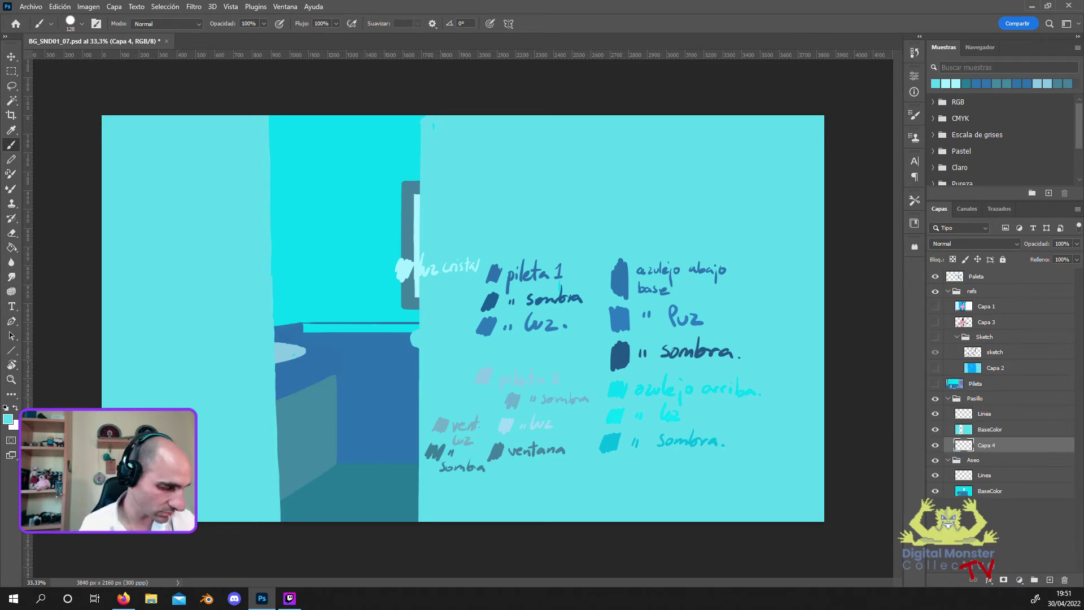
{"action": "left_click", "coordinate": [9, 419]}
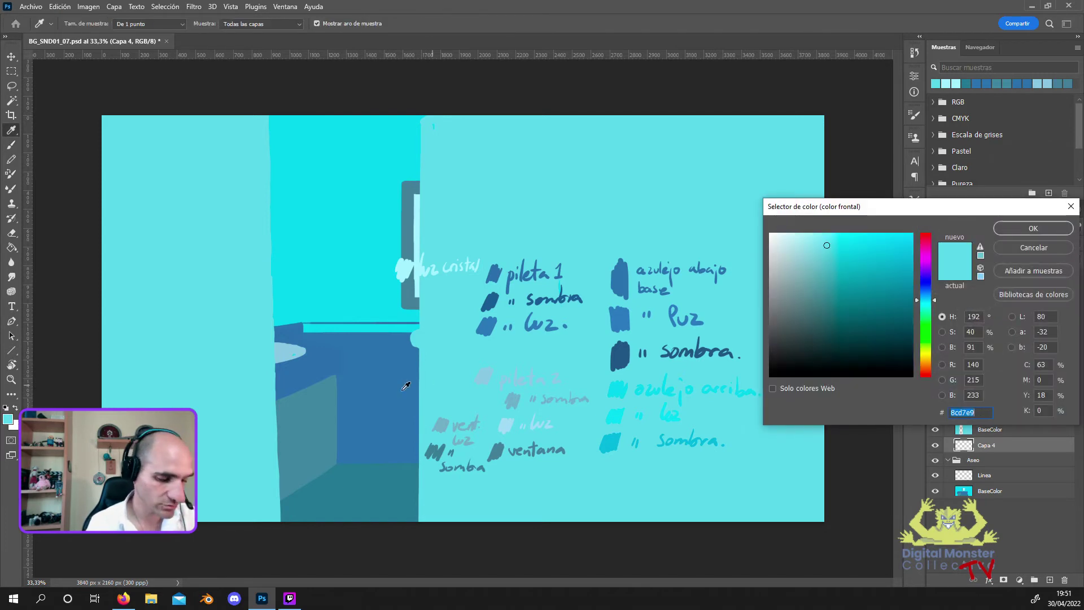
{"action": "left_click", "coordinate": [926, 290]}
{"action": "left_click", "coordinate": [856, 337]}
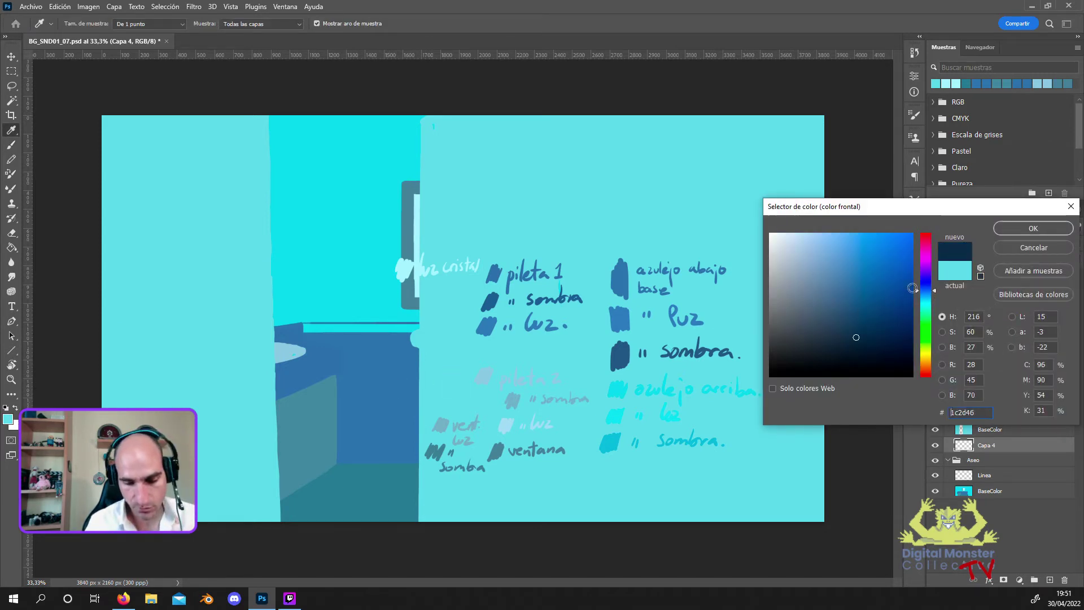
{"action": "left_click", "coordinate": [926, 266]}
{"action": "left_click", "coordinate": [865, 317]}
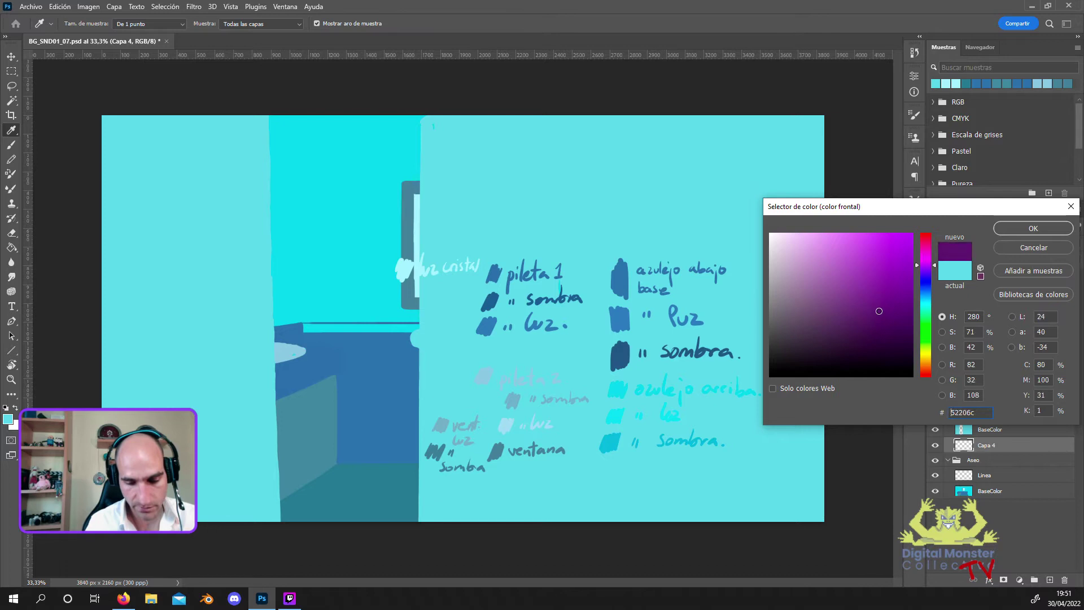
{"action": "left_click", "coordinate": [1032, 228]}
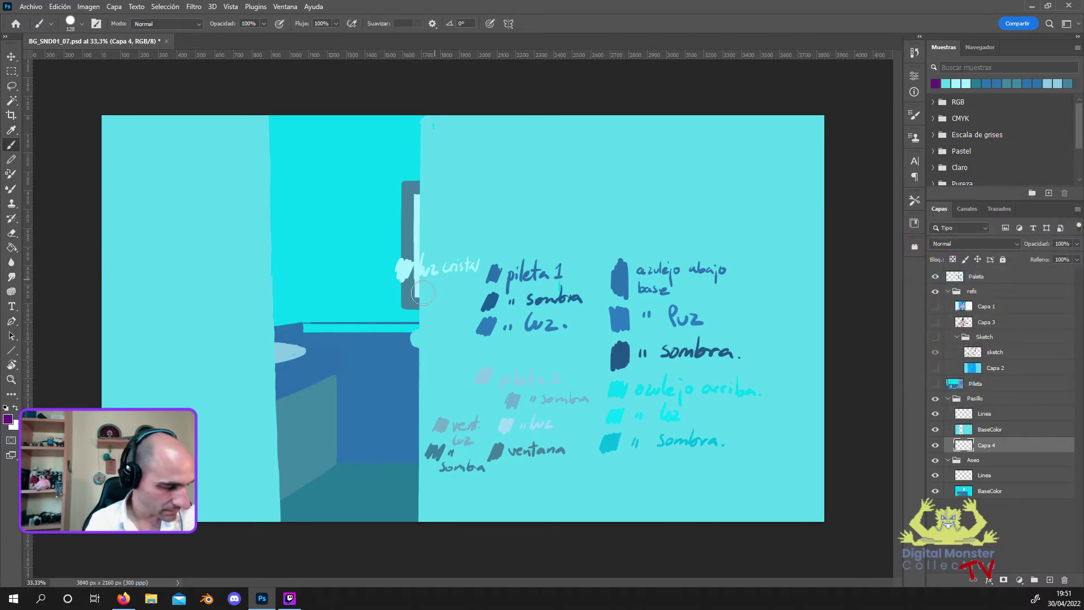
{"action": "left_click", "coordinate": [11, 247]}
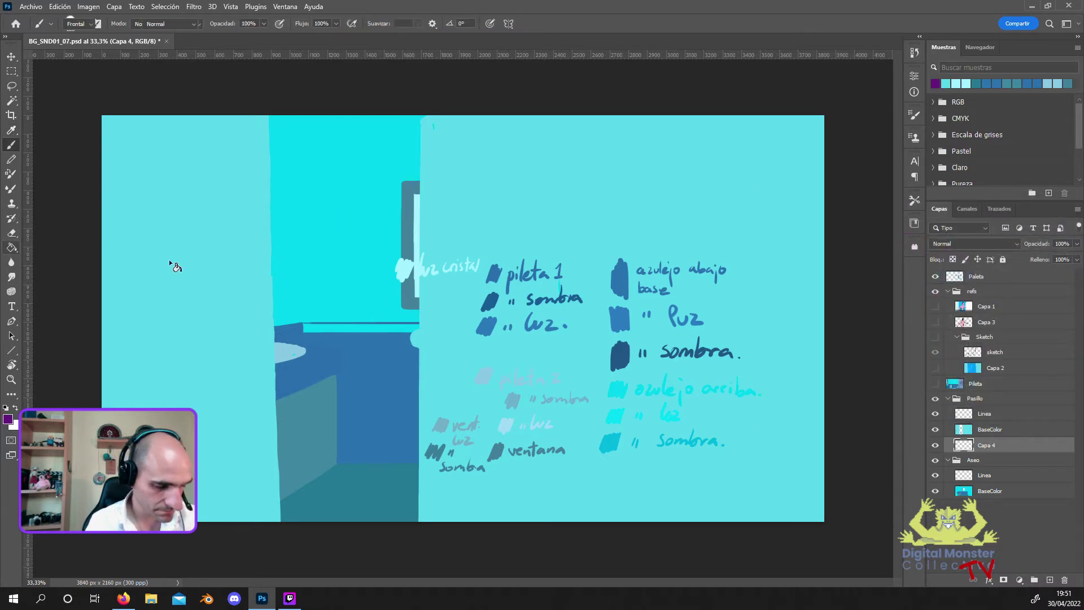
{"action": "left_click", "coordinate": [374, 350]}
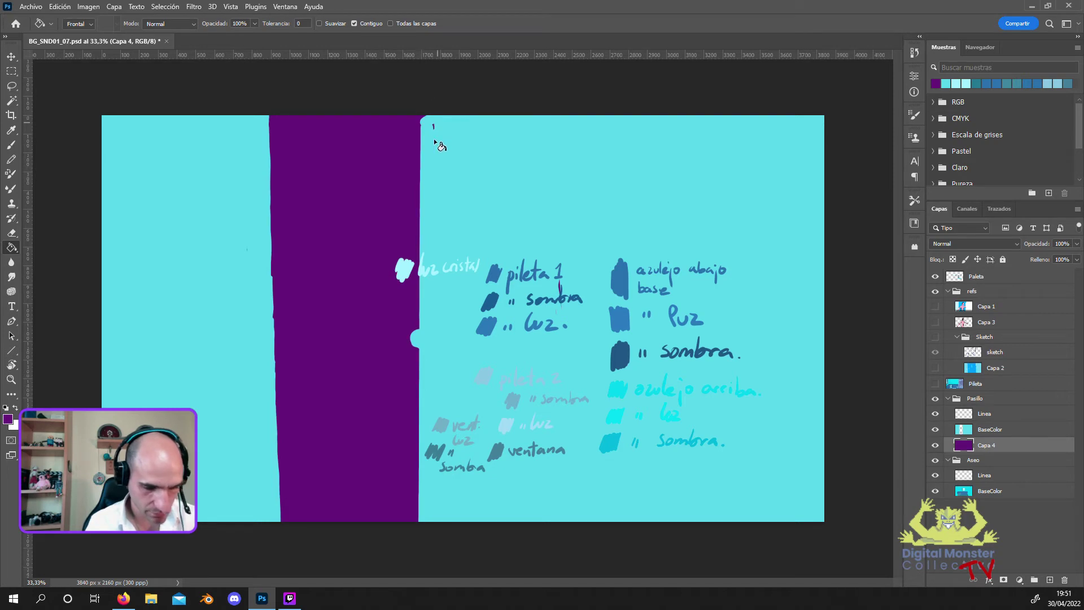
Return to the Brush with light cyan sampled, working on Pasillo's BaseColor layer.
{"action": "left_click", "coordinate": [11, 144]}
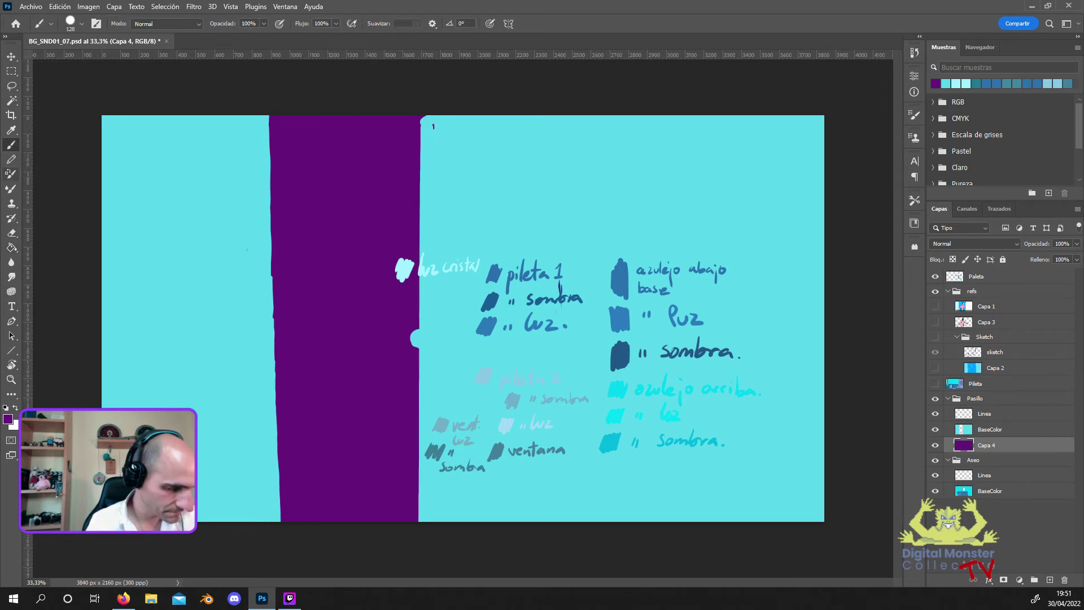
{"action": "left_click", "coordinate": [8, 418]}
{"action": "left_click", "coordinate": [571, 174]}
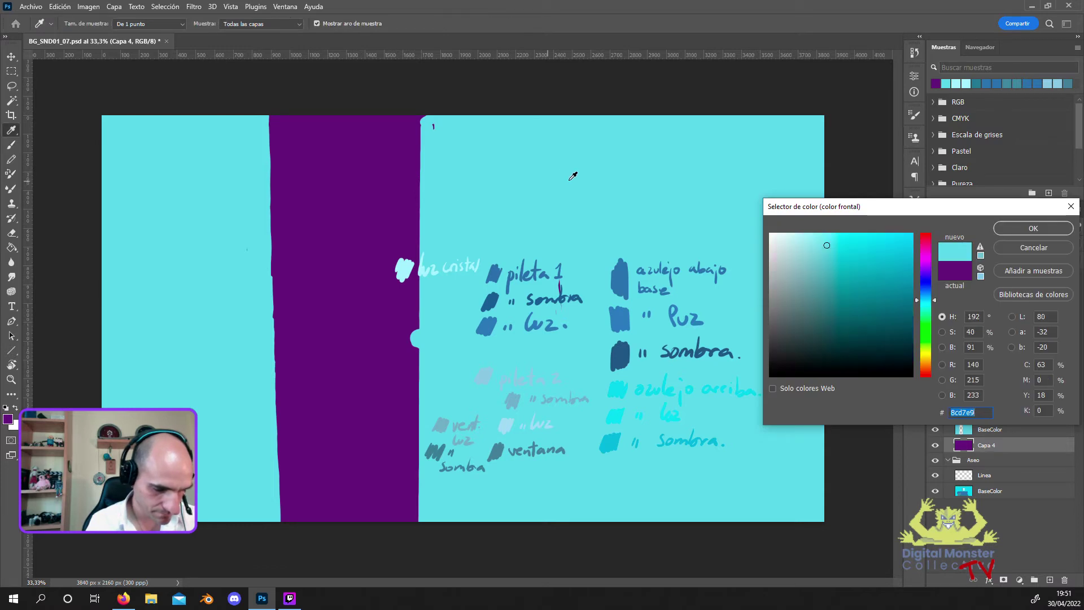
{"action": "left_click", "coordinate": [1033, 229]}
{"action": "left_click", "coordinate": [1030, 434]}
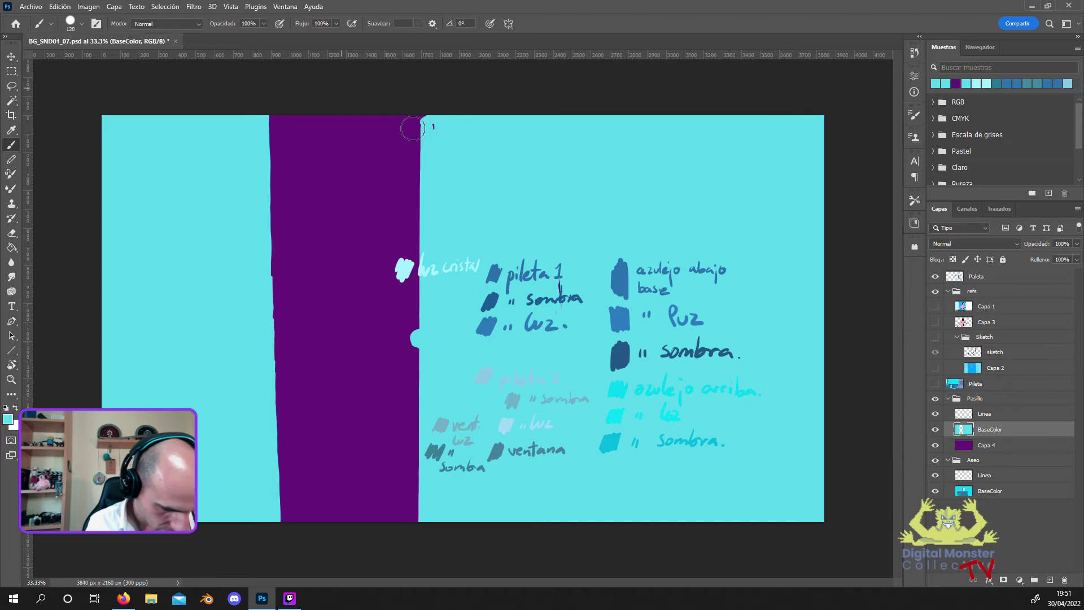
Cover a small dark mark in cyan, lock BaseColor's transparent pixels, and show the sketch.
{"action": "left_click_drag", "start_coordinate": [432, 110], "coordinate": [431, 143]}
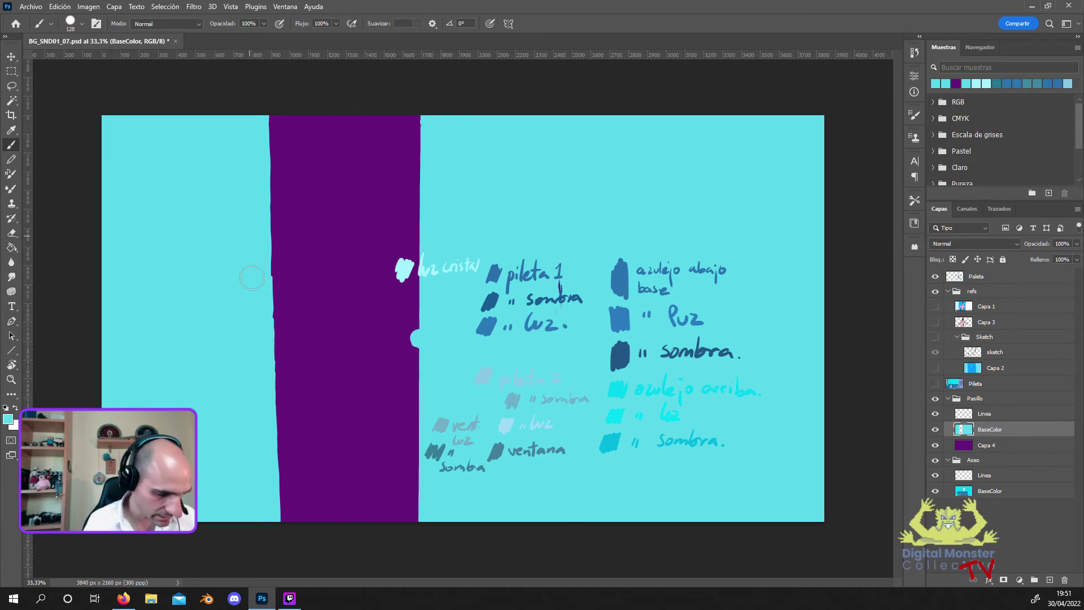
{"action": "right_click", "coordinate": [277, 260]}
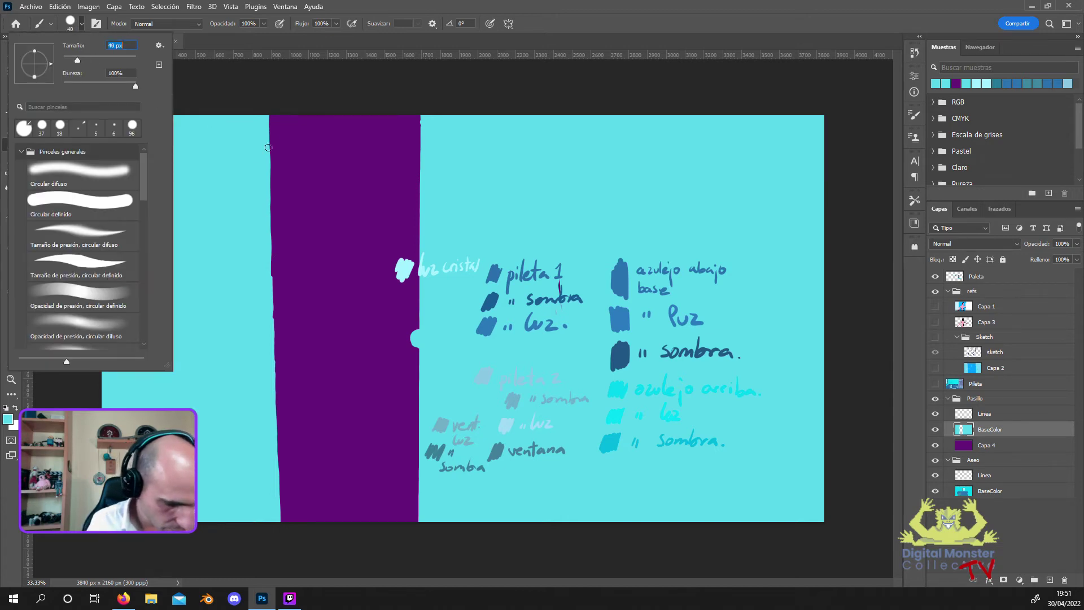
{"action": "key", "text": "Return"}
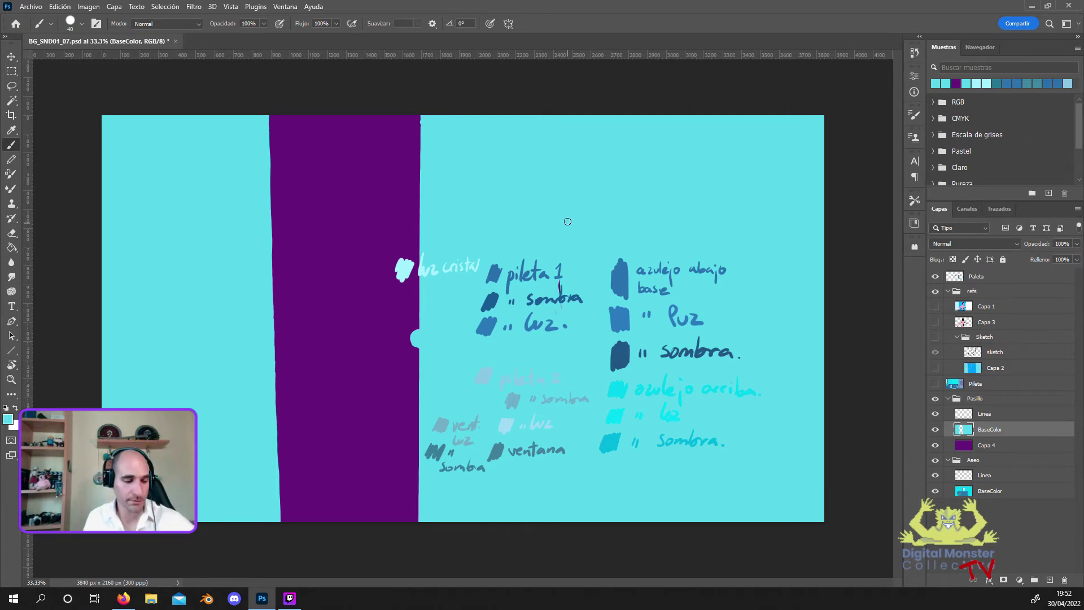
{"action": "left_click", "coordinate": [952, 259]}
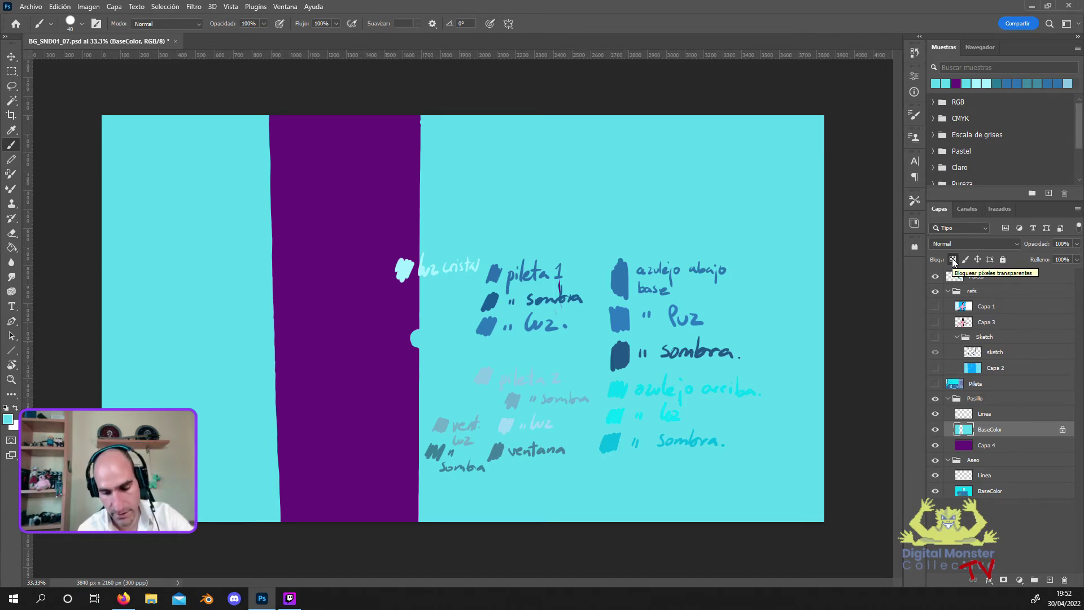
{"action": "left_click", "coordinate": [934, 336]}
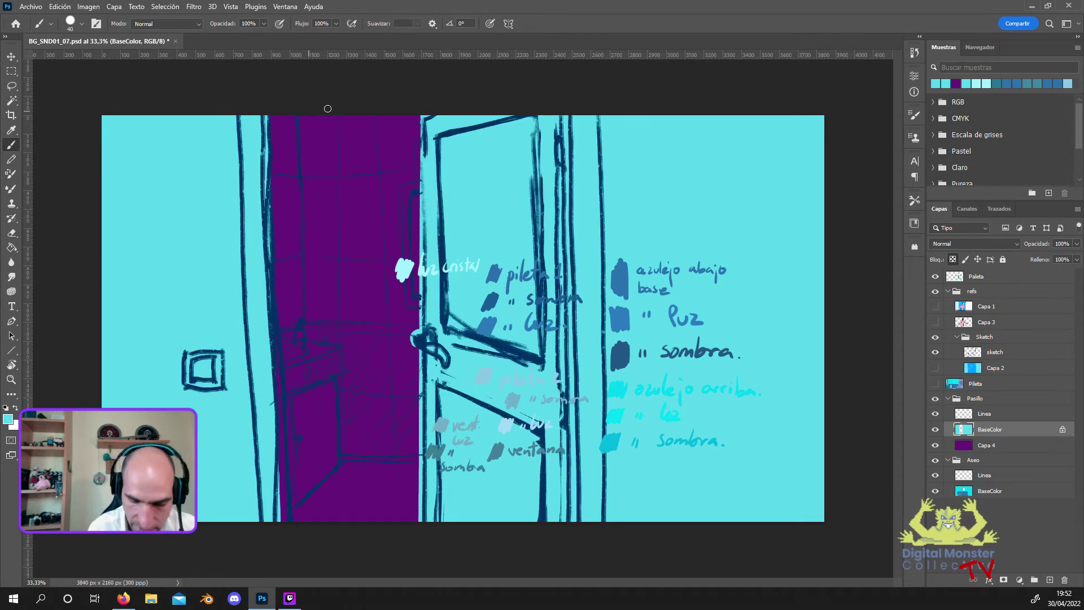
Hide the purple Capa 4 layer and set the painting colour to dark blue 2e5fa8.
{"action": "left_click", "coordinate": [934, 445]}
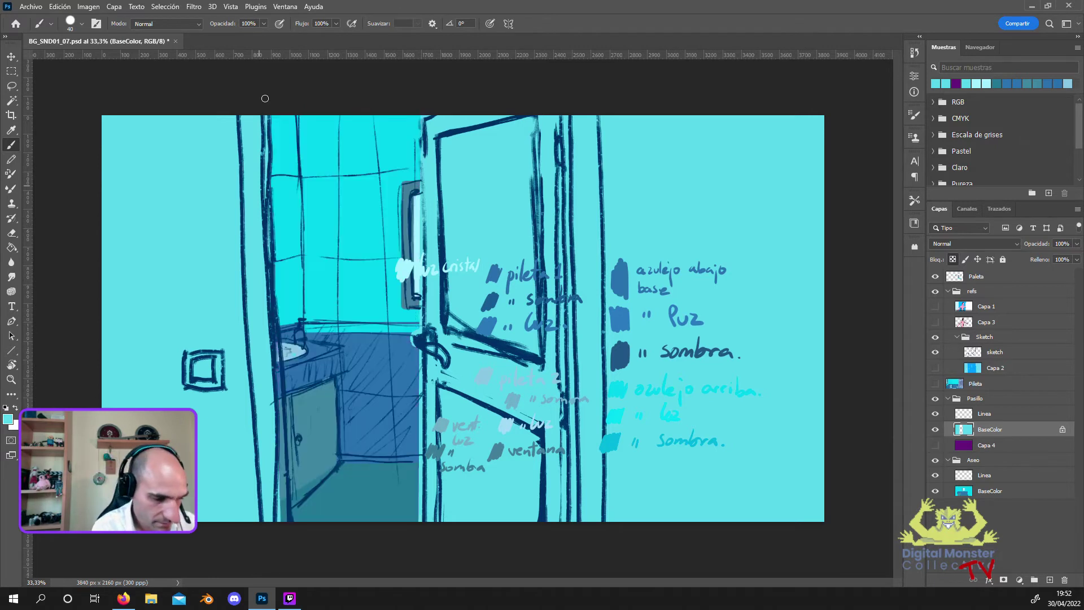
{"action": "left_click", "coordinate": [8, 419]}
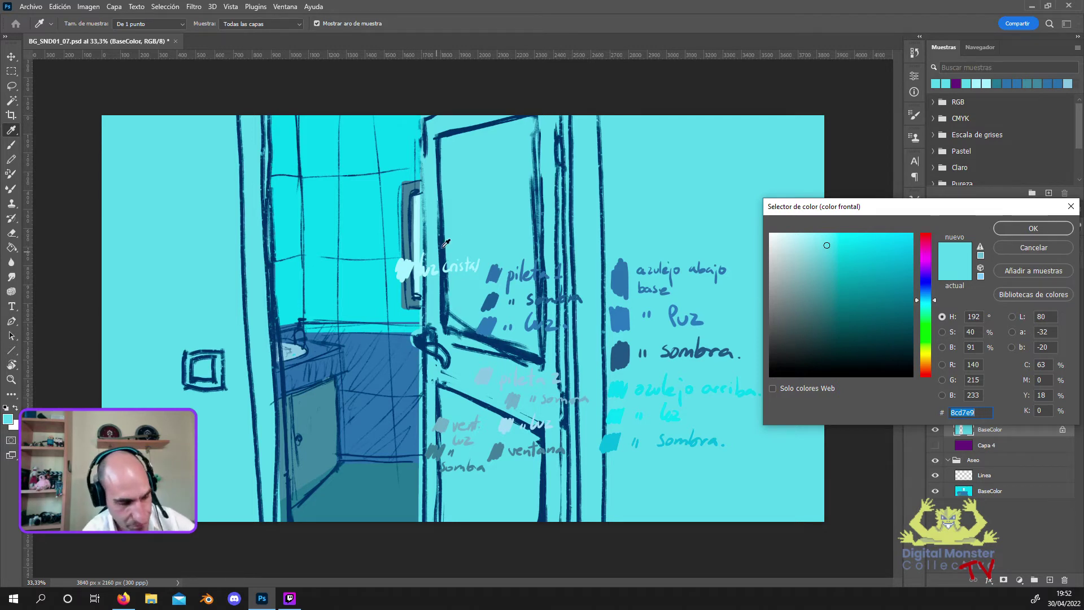
{"action": "left_click", "coordinate": [677, 266]}
{"action": "left_click", "coordinate": [871, 288]}
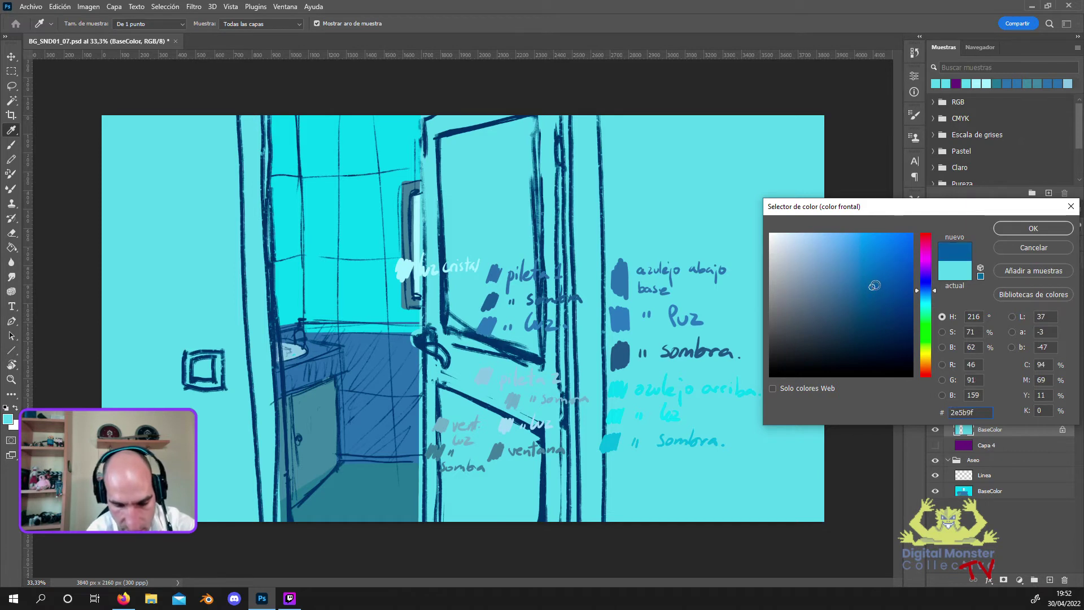
{"action": "left_click", "coordinate": [873, 281]}
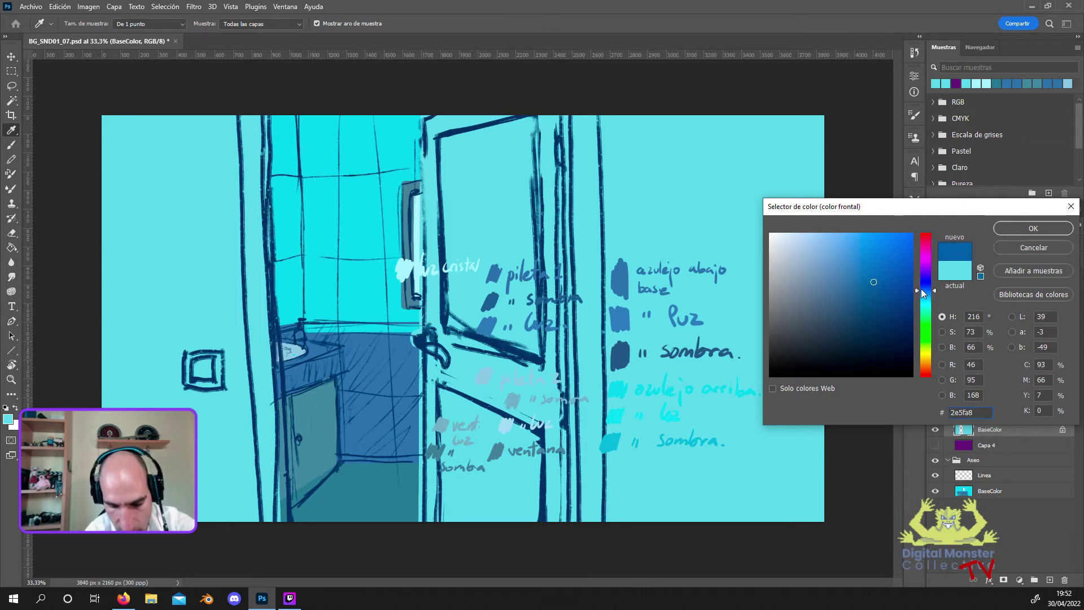
{"action": "left_click", "coordinate": [1005, 229]}
Brush dark blue strokes along the top of the left door frame.
{"action": "key", "text": "b"}
{"action": "mouse_move", "coordinate": [257, 169]}
{"action": "left_mouse_down"}
{"action": "mouse_move", "coordinate": [254, 115]}
{"action": "mouse_move", "coordinate": [260, 182]}
{"action": "left_mouse_up"}
{"action": "left_click_drag", "start_coordinate": [261, 107], "coordinate": [265, 178]}
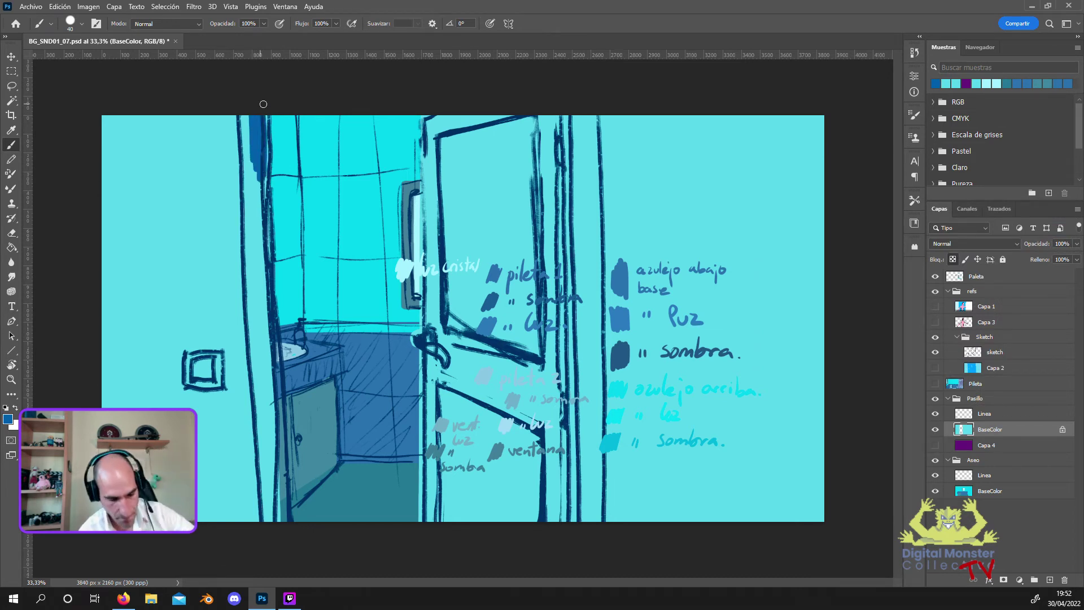
{"action": "mouse_move", "coordinate": [244, 107]}
{"action": "left_mouse_down"}
{"action": "mouse_move", "coordinate": [252, 168]}
{"action": "mouse_move", "coordinate": [267, 155]}
{"action": "left_mouse_up"}
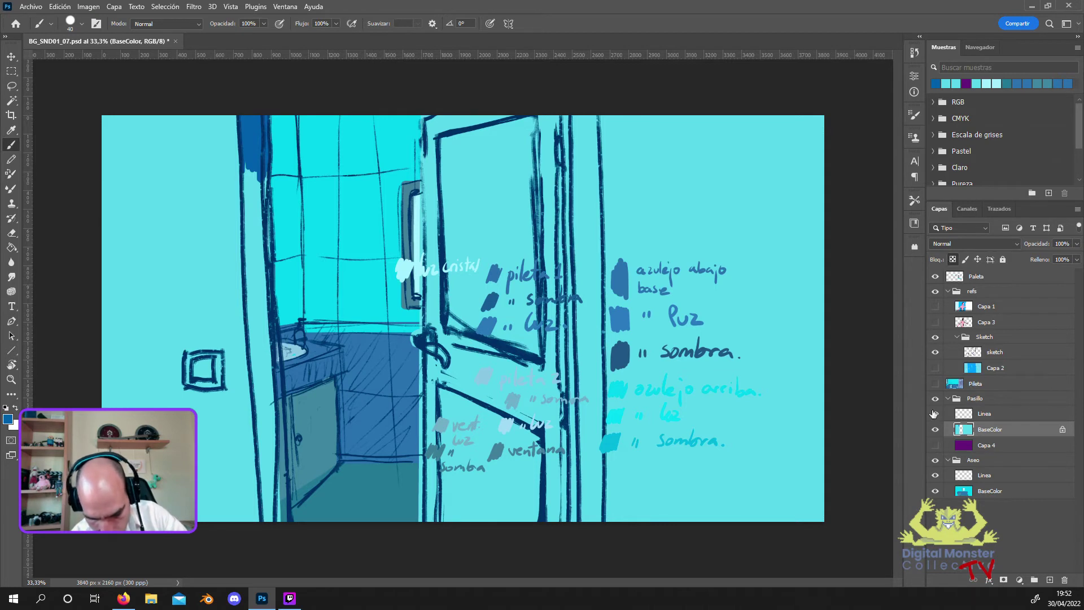
Show Capa 4, hide the sketch, and paint the blue stripe's upper half left of the purple column.
{"action": "left_click", "coordinate": [934, 445]}
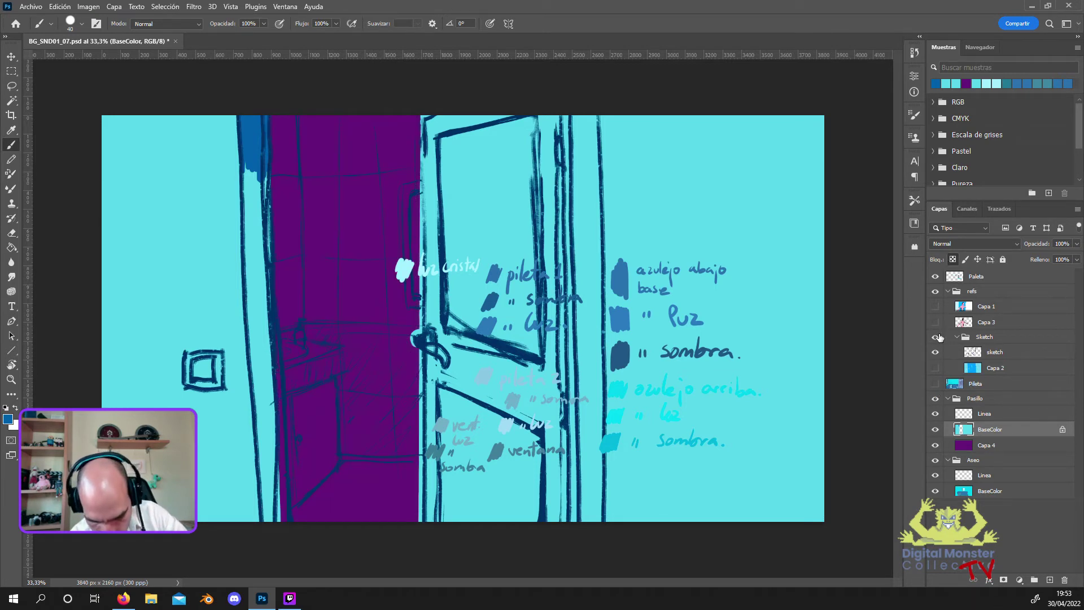
{"action": "left_click", "coordinate": [934, 353]}
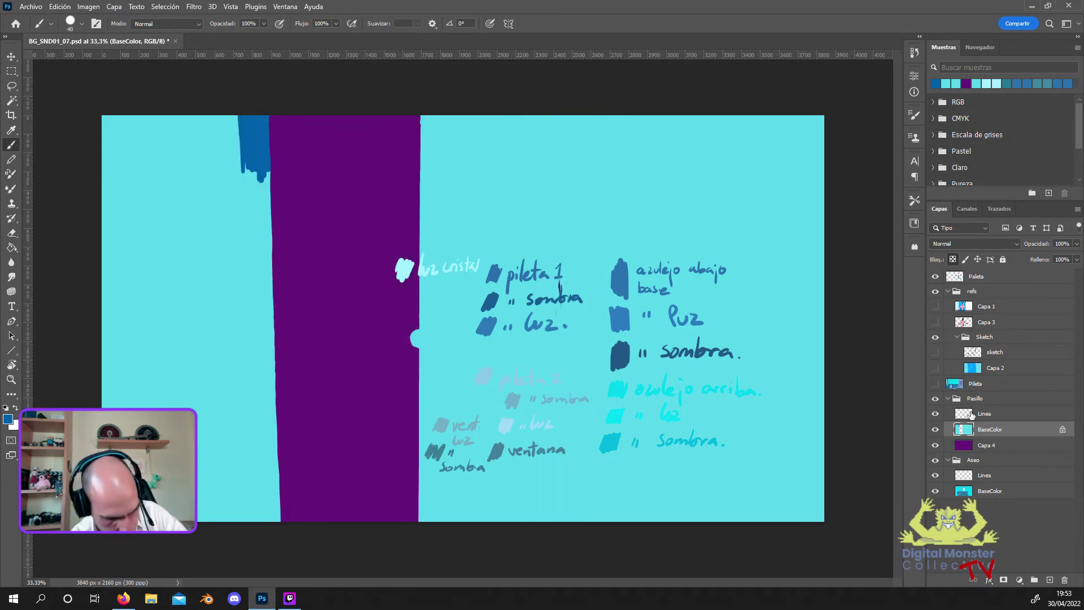
{"action": "left_click_drag", "start_coordinate": [267, 213], "coordinate": [266, 143]}
{"action": "mouse_move", "coordinate": [266, 181]}
{"action": "left_mouse_down"}
{"action": "mouse_move", "coordinate": [270, 293]}
{"action": "mouse_move", "coordinate": [261, 244]}
{"action": "mouse_move", "coordinate": [260, 288]}
{"action": "left_mouse_up"}
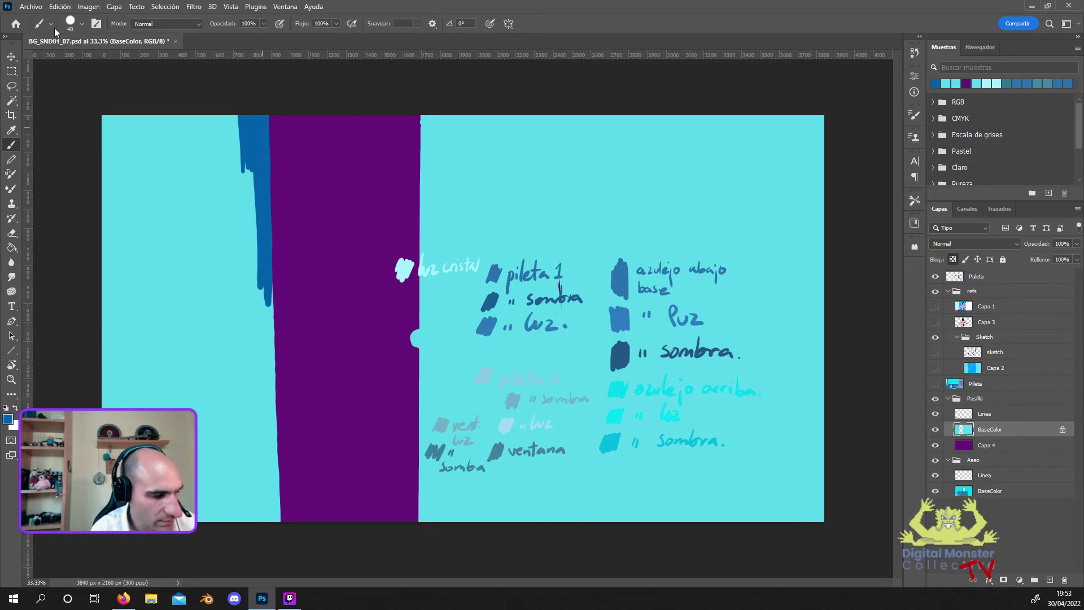
{"action": "left_click", "coordinate": [79, 25]}
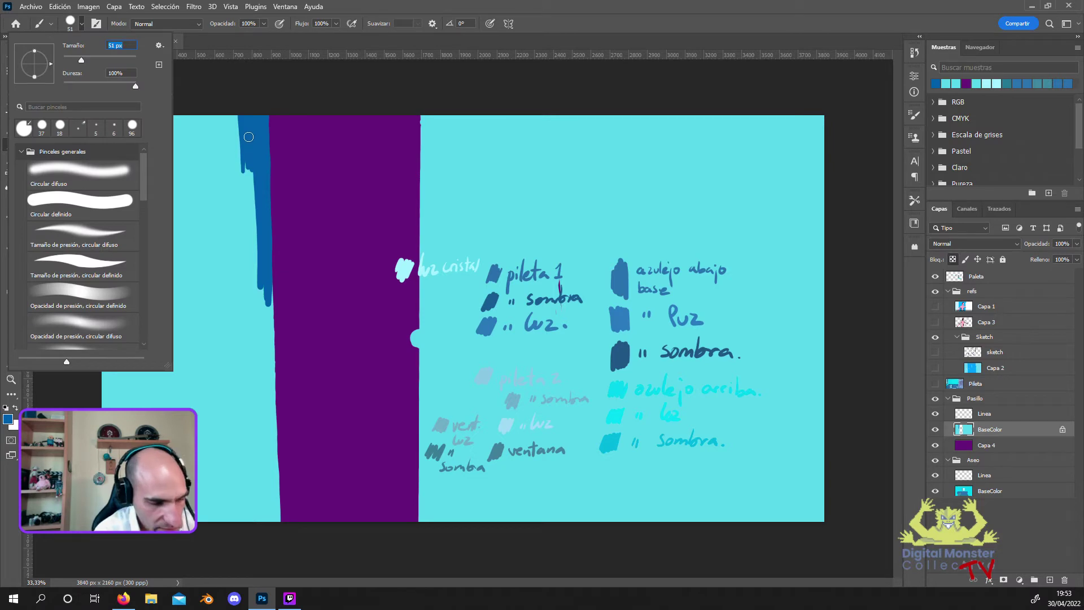
{"action": "left_click_drag", "start_coordinate": [249, 136], "coordinate": [252, 217]}
{"action": "left_click_drag", "start_coordinate": [251, 158], "coordinate": [247, 288]}
{"action": "left_click_drag", "start_coordinate": [246, 250], "coordinate": [248, 313]}
{"action": "left_click_drag", "start_coordinate": [250, 223], "coordinate": [266, 372]}
{"action": "mouse_move", "coordinate": [271, 298]}
{"action": "left_mouse_down"}
{"action": "mouse_move", "coordinate": [273, 377]}
{"action": "mouse_move", "coordinate": [258, 386]}
{"action": "left_mouse_up"}
{"action": "left_click_drag", "start_coordinate": [251, 285], "coordinate": [249, 373]}
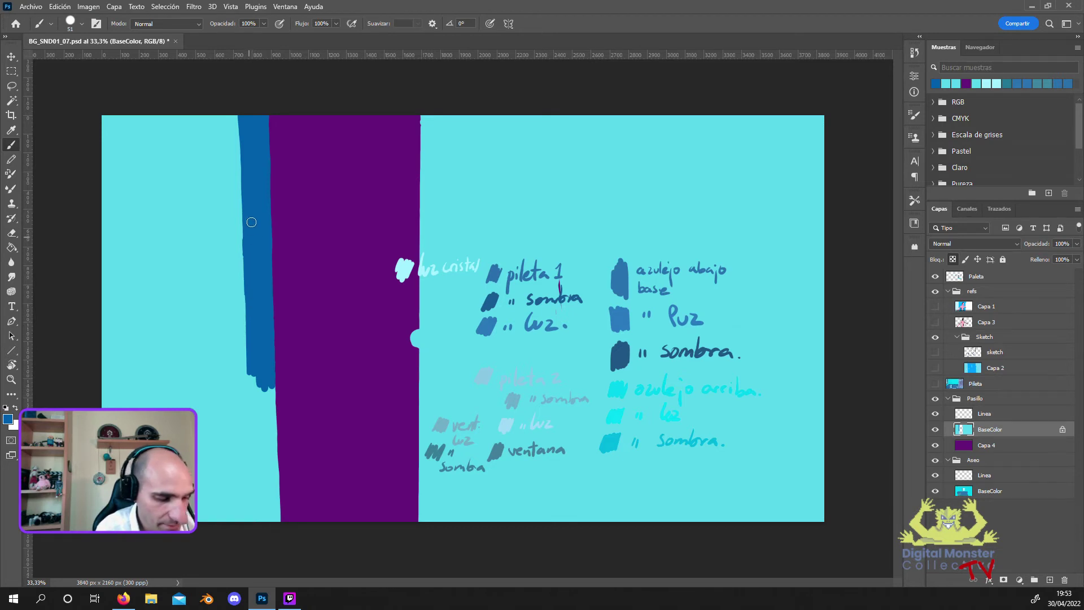
Extend the blue stripe to the canvas bottom, cover stray cyan marks, and show the sketch again.
{"action": "left_click_drag", "start_coordinate": [268, 347], "coordinate": [273, 532]}
{"action": "left_click_drag", "start_coordinate": [266, 400], "coordinate": [270, 527]}
{"action": "mouse_move", "coordinate": [262, 423]}
{"action": "left_mouse_down"}
{"action": "mouse_move", "coordinate": [264, 540]}
{"action": "mouse_move", "coordinate": [257, 455]}
{"action": "left_mouse_up"}
{"action": "mouse_move", "coordinate": [255, 533]}
{"action": "left_mouse_down"}
{"action": "mouse_move", "coordinate": [257, 379]}
{"action": "mouse_move", "coordinate": [255, 449]}
{"action": "left_mouse_up"}
{"action": "left_click_drag", "start_coordinate": [251, 389], "coordinate": [255, 451]}
{"action": "left_click_drag", "start_coordinate": [252, 368], "coordinate": [263, 452]}
{"action": "left_click_drag", "start_coordinate": [264, 392], "coordinate": [270, 443]}
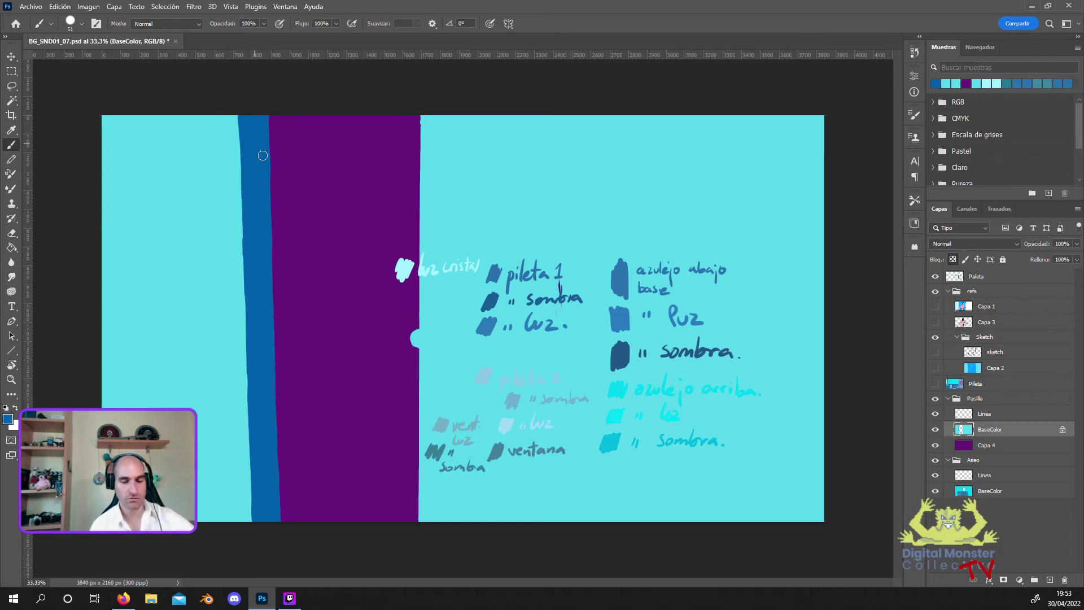
{"action": "left_click", "coordinate": [937, 342]}
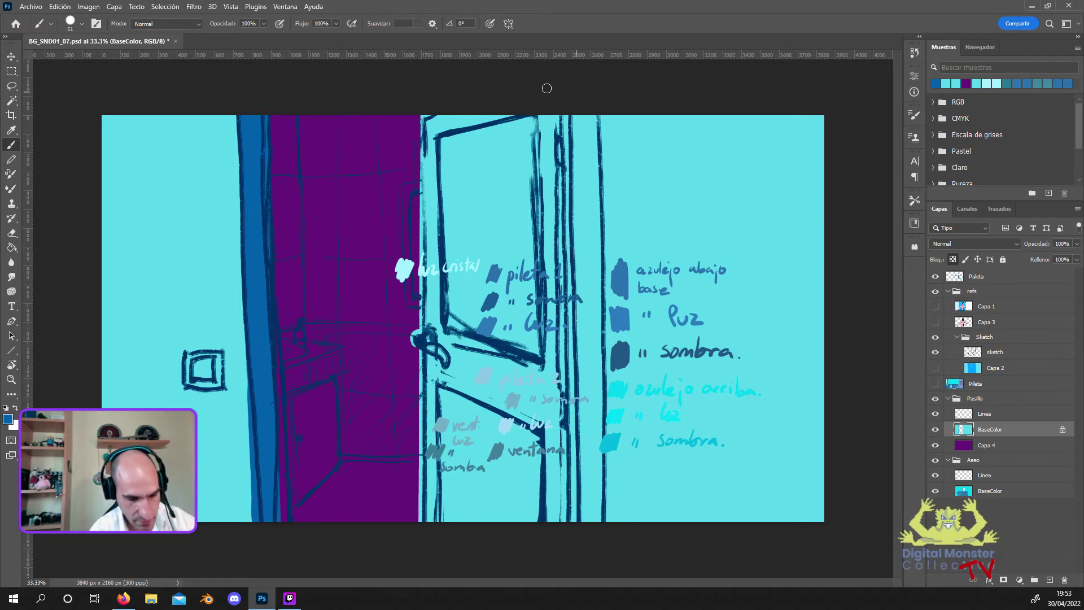
Trace the door's right edge in dark blue from top to canvas bottom, then hide the sketch.
{"action": "left_click_drag", "start_coordinate": [593, 115], "coordinate": [599, 286]}
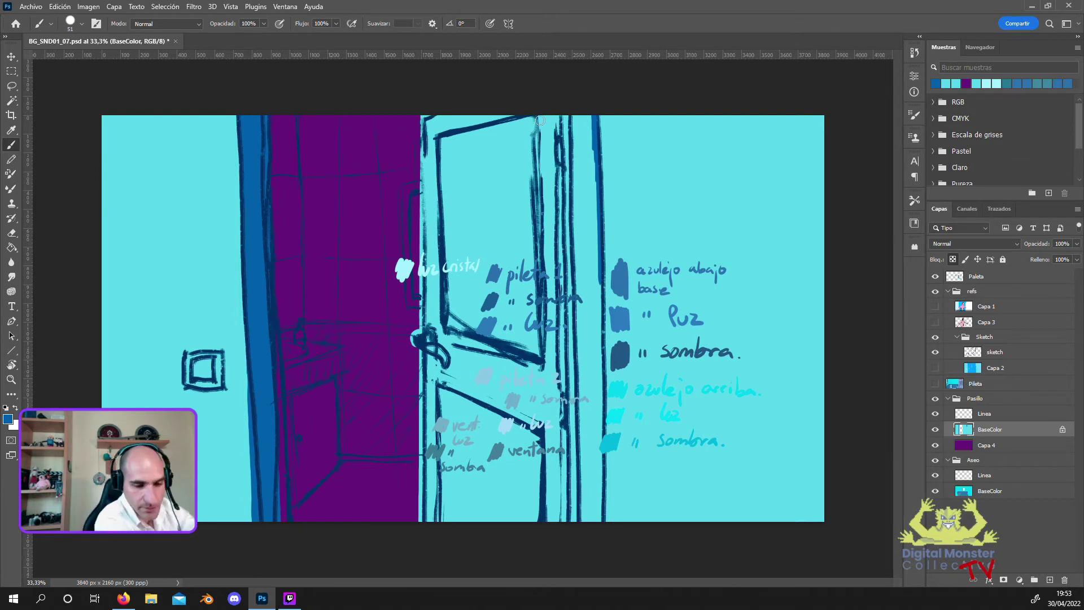
{"action": "left_click_drag", "start_coordinate": [594, 114], "coordinate": [604, 344]}
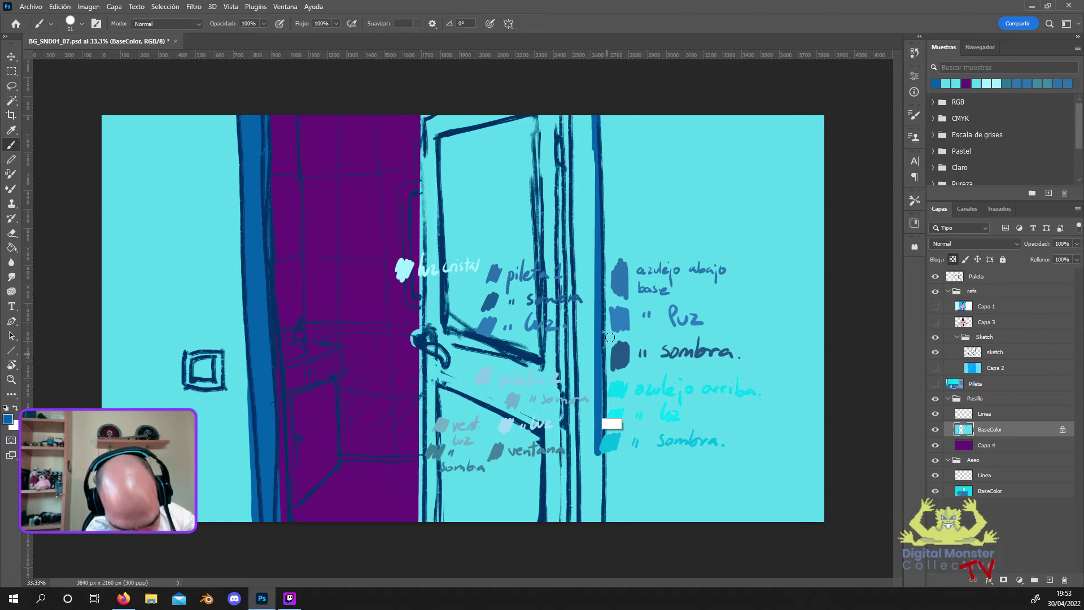
{"action": "left_click_drag", "start_coordinate": [604, 344], "coordinate": [603, 511]}
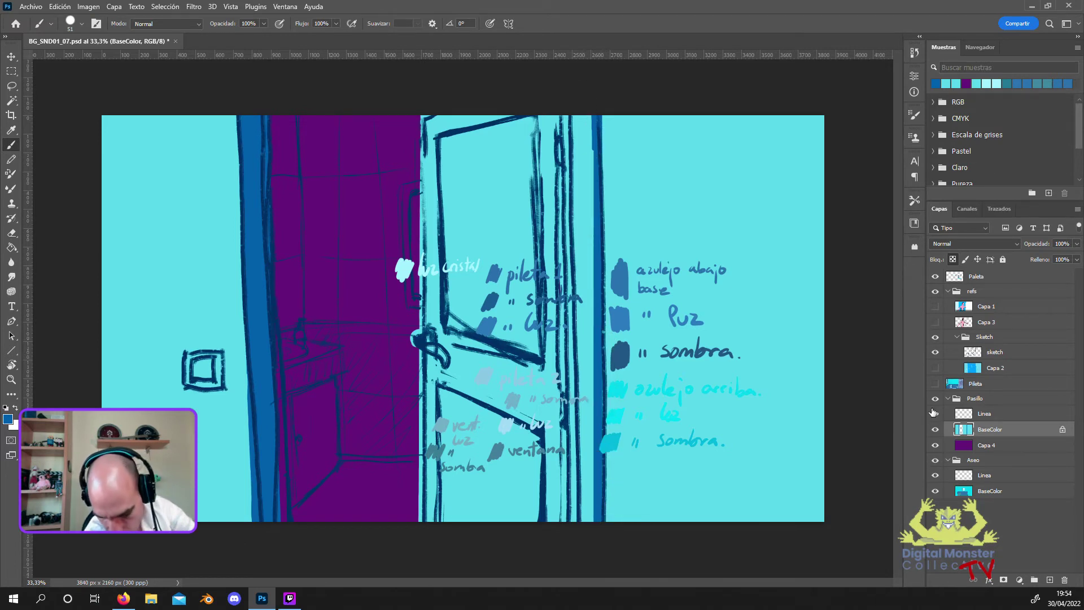
{"action": "left_click", "coordinate": [934, 337]}
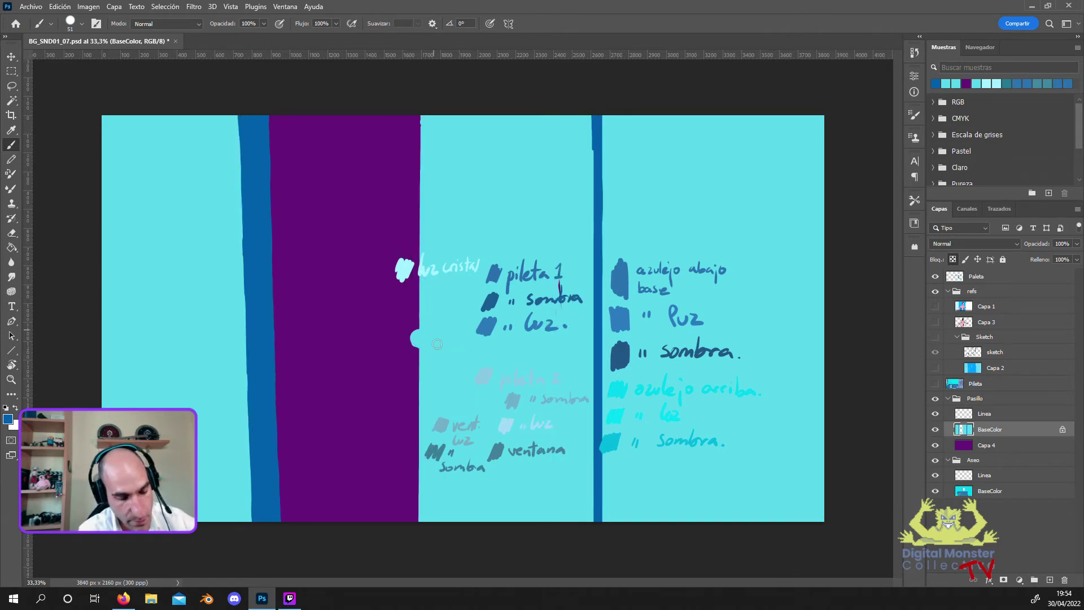
Paint a dark blue band across the door area toward the purple column.
{"action": "left_click", "coordinate": [71, 23]}
{"action": "mouse_move", "coordinate": [578, 162]}
{"action": "left_mouse_down"}
{"action": "mouse_move", "coordinate": [580, 104]}
{"action": "mouse_move", "coordinate": [589, 272]}
{"action": "left_mouse_up"}
{"action": "left_click_drag", "start_coordinate": [581, 197], "coordinate": [587, 281]}
{"action": "mouse_move", "coordinate": [571, 237]}
{"action": "left_mouse_down"}
{"action": "mouse_move", "coordinate": [553, 116]}
{"action": "mouse_move", "coordinate": [534, 116]}
{"action": "left_mouse_up"}
{"action": "mouse_move", "coordinate": [542, 248]}
{"action": "left_mouse_down"}
{"action": "mouse_move", "coordinate": [508, 116]}
{"action": "mouse_move", "coordinate": [522, 124]}
{"action": "left_mouse_up"}
{"action": "left_click_drag", "start_coordinate": [491, 74], "coordinate": [523, 240]}
{"action": "mouse_move", "coordinate": [485, 116]}
{"action": "left_mouse_down"}
{"action": "mouse_move", "coordinate": [516, 257]}
{"action": "mouse_move", "coordinate": [493, 192]}
{"action": "left_mouse_up"}
Fill the rest of the door with a 99 px brush, unlock transparent pixels, and show the sketch.
{"action": "left_click", "coordinate": [70, 23]}
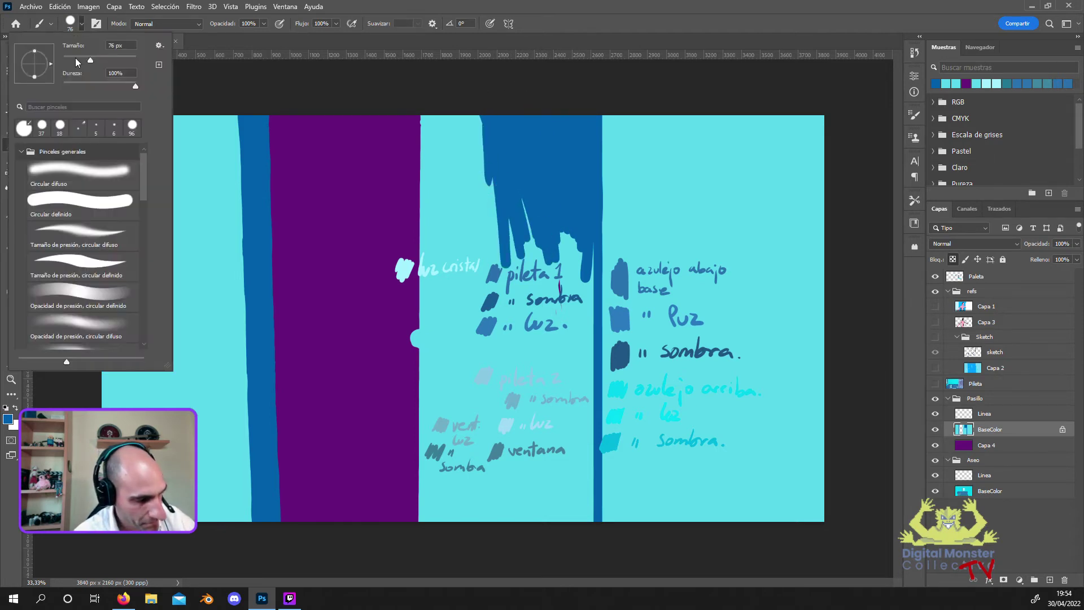
{"action": "left_click", "coordinate": [100, 56]}
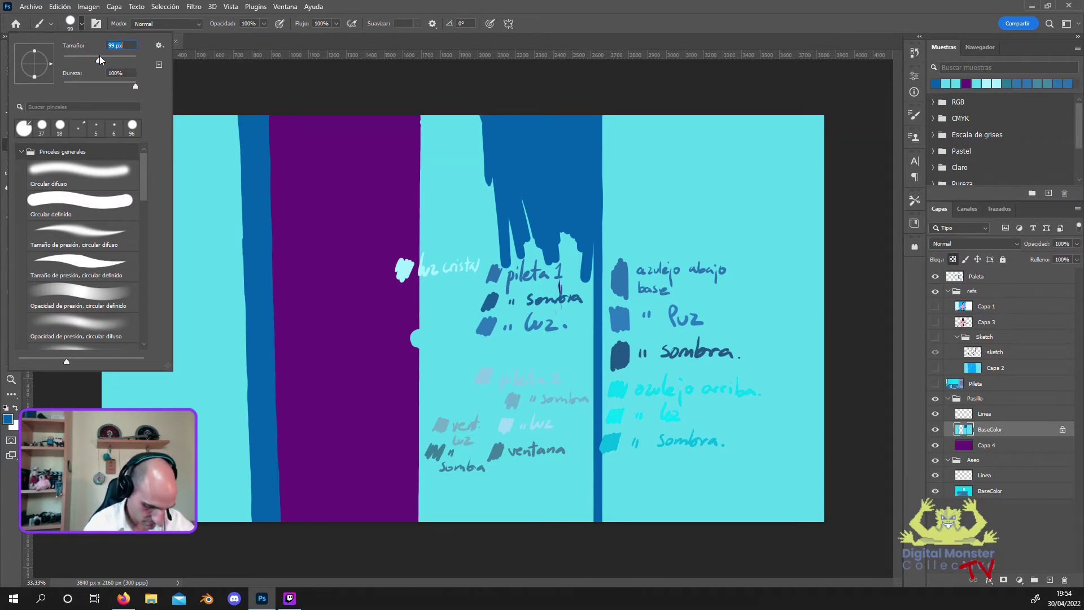
{"action": "left_click", "coordinate": [484, 110]}
{"action": "mouse_move", "coordinate": [483, 116]}
{"action": "left_mouse_down"}
{"action": "mouse_move", "coordinate": [476, 213]}
{"action": "mouse_move", "coordinate": [459, 138]}
{"action": "mouse_move", "coordinate": [419, 124]}
{"action": "mouse_move", "coordinate": [437, 532]}
{"action": "mouse_move", "coordinate": [451, 536]}
{"action": "mouse_move", "coordinate": [454, 553]}
{"action": "mouse_move", "coordinate": [498, 164]}
{"action": "mouse_move", "coordinate": [525, 440]}
{"action": "mouse_move", "coordinate": [530, 226]}
{"action": "mouse_move", "coordinate": [516, 522]}
{"action": "mouse_move", "coordinate": [498, 497]}
{"action": "mouse_move", "coordinate": [499, 402]}
{"action": "mouse_move", "coordinate": [532, 525]}
{"action": "mouse_move", "coordinate": [556, 404]}
{"action": "mouse_move", "coordinate": [572, 421]}
{"action": "mouse_move", "coordinate": [587, 517]}
{"action": "mouse_move", "coordinate": [588, 237]}
{"action": "mouse_move", "coordinate": [564, 314]}
{"action": "mouse_move", "coordinate": [552, 424]}
{"action": "mouse_move", "coordinate": [530, 457]}
{"action": "mouse_move", "coordinate": [559, 395]}
{"action": "mouse_move", "coordinate": [571, 324]}
{"action": "mouse_move", "coordinate": [570, 461]}
{"action": "left_mouse_up"}
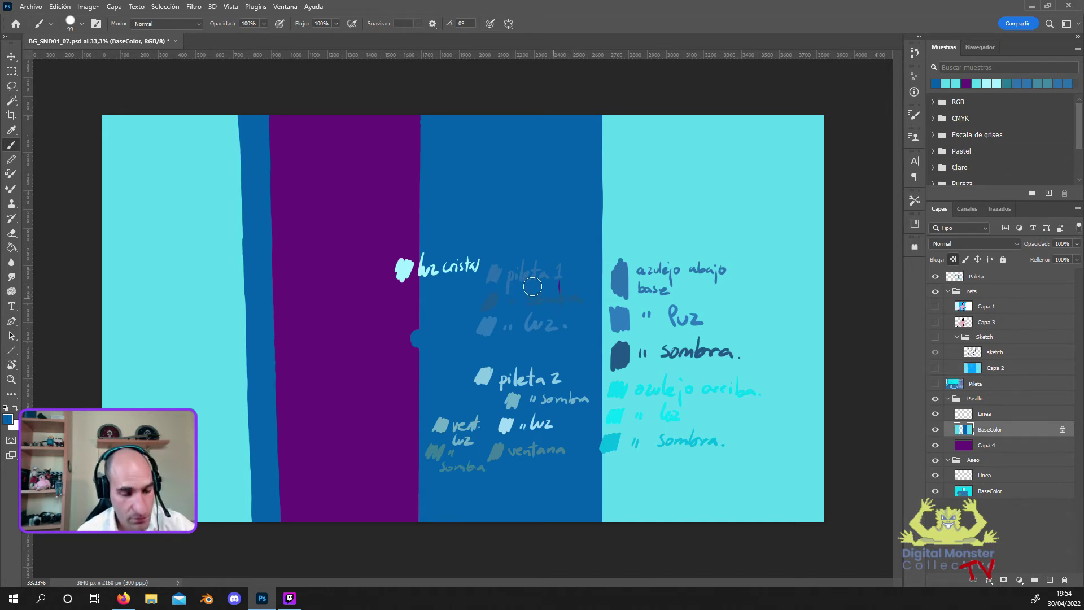
{"action": "key", "text": "slash"}
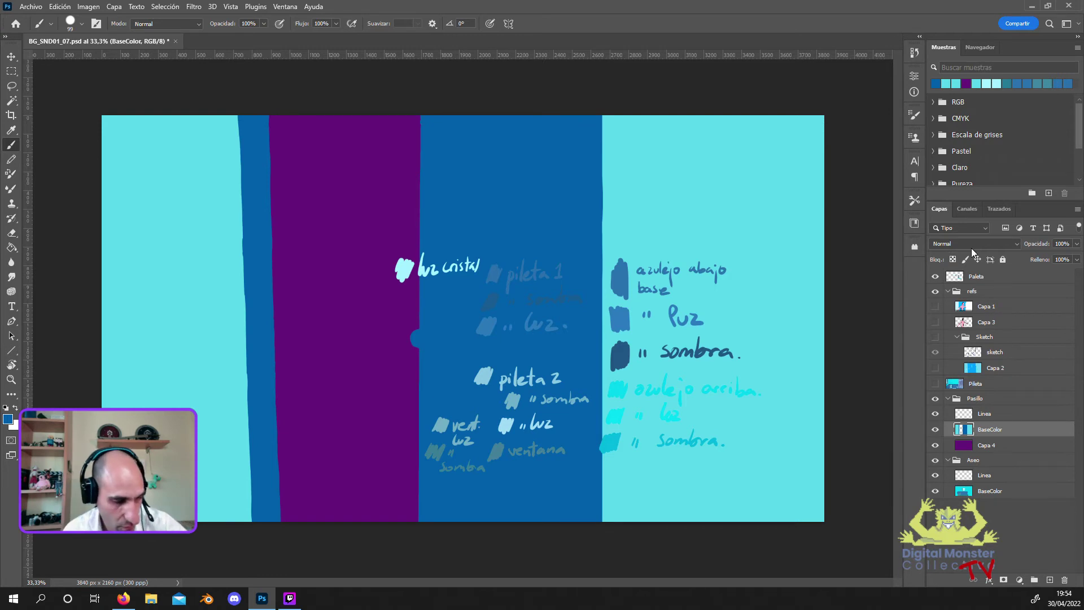
{"action": "left_click", "coordinate": [940, 339]}
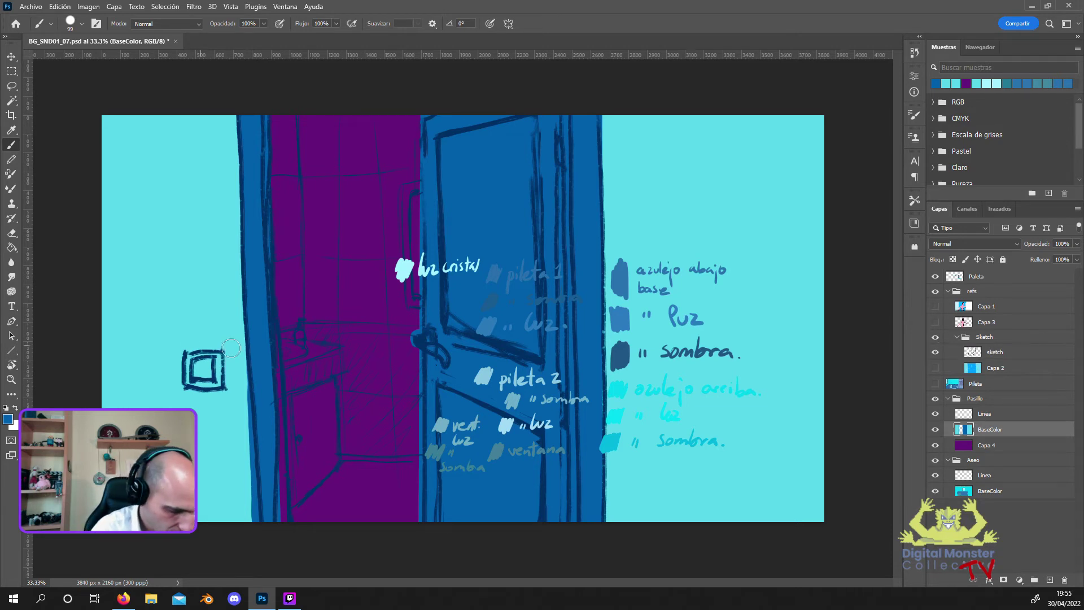
{"action": "key", "text": "i"}
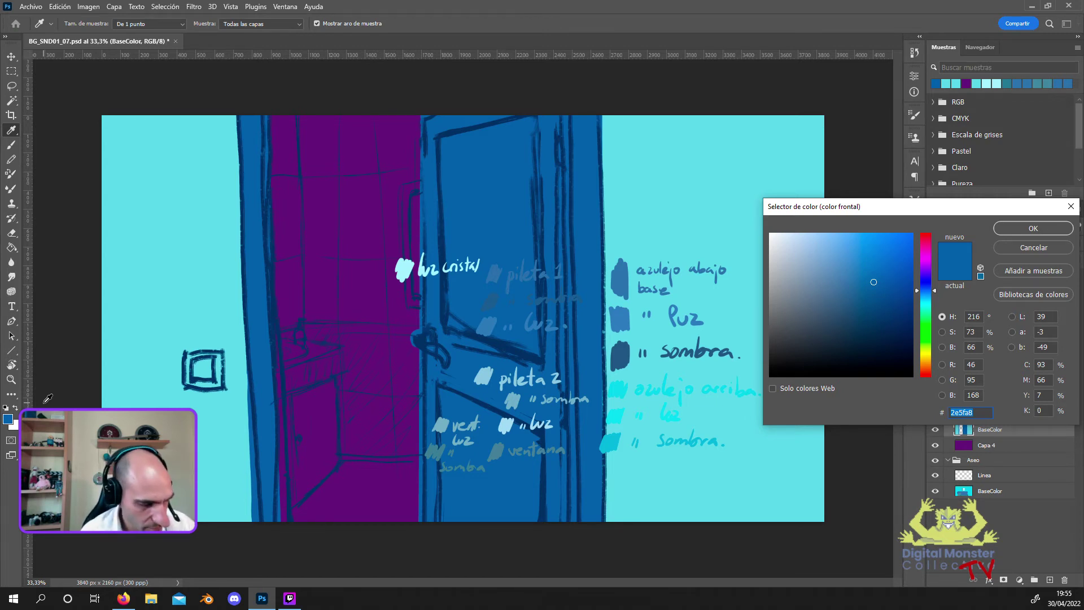
Sample the canvas cyan and adjust it to the pale cyan 9ad8ef.
{"action": "left_click", "coordinate": [204, 281]}
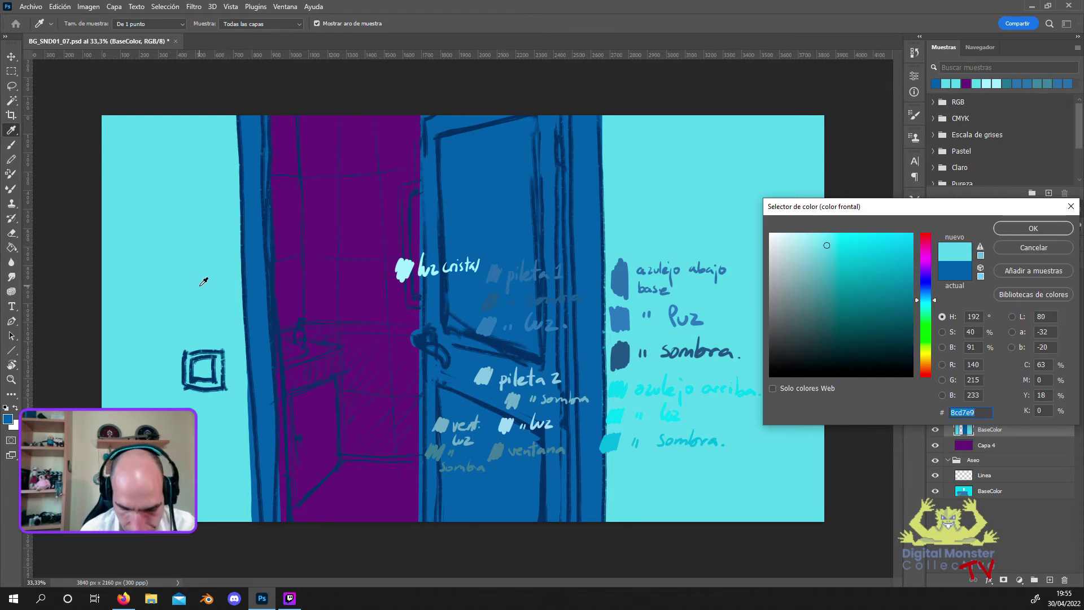
{"action": "left_click", "coordinate": [924, 298]}
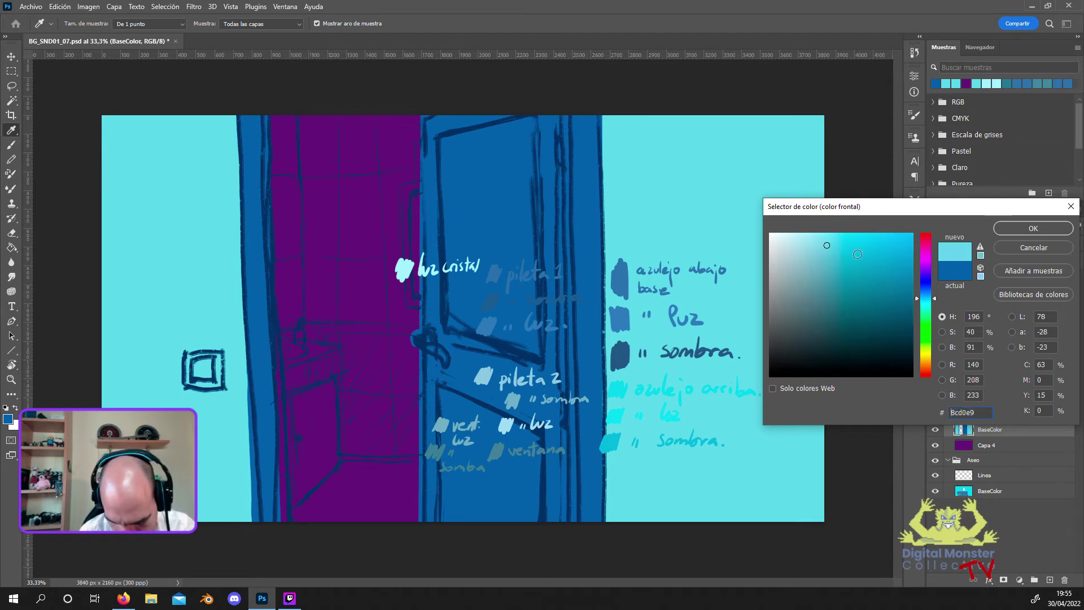
{"action": "left_click", "coordinate": [820, 241]}
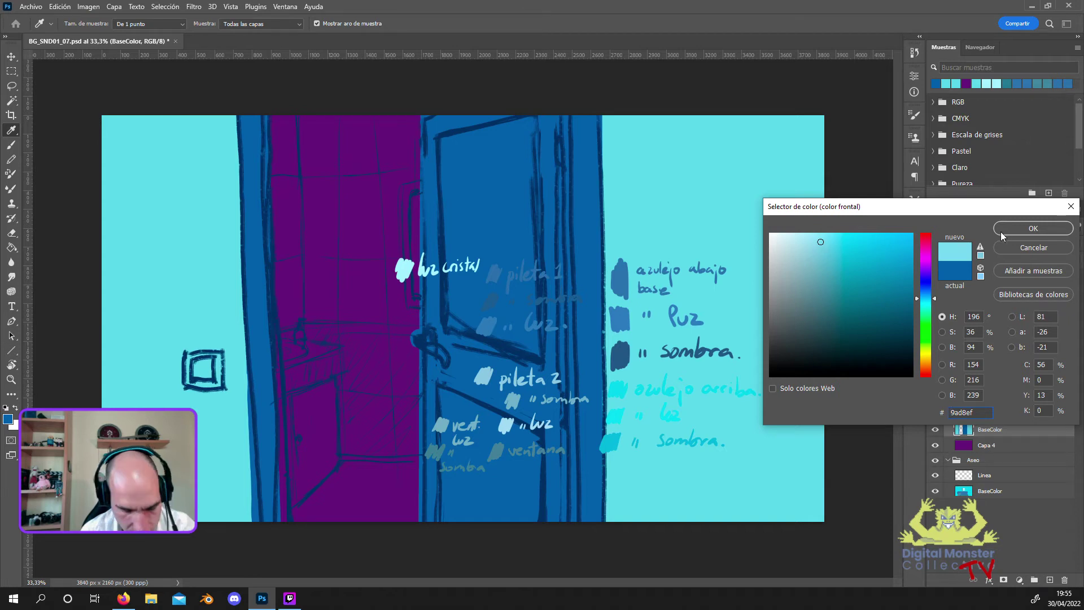
{"action": "left_click", "coordinate": [1032, 228]}
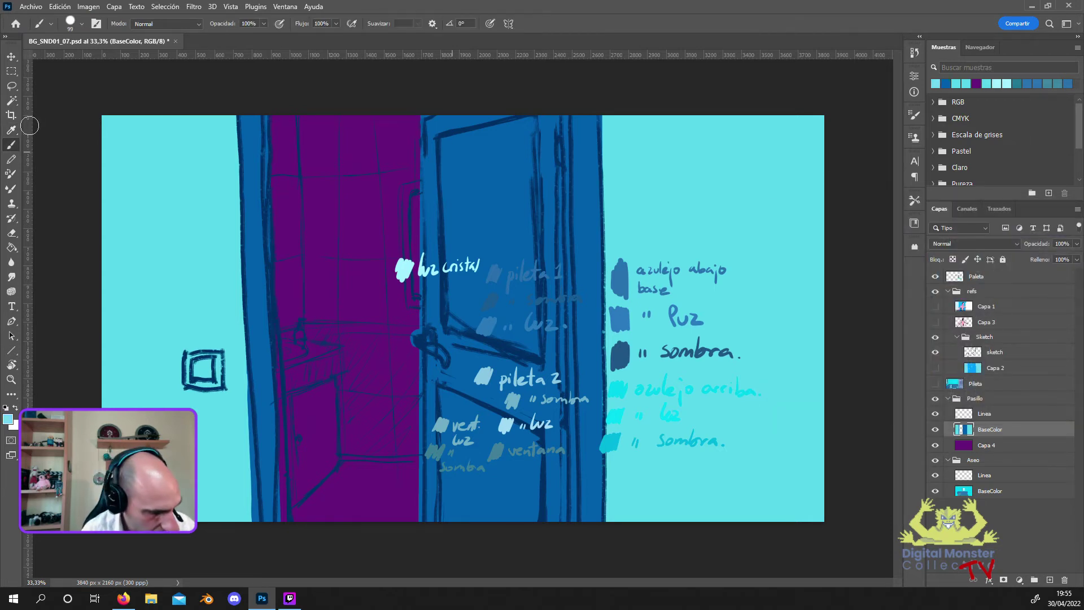
With a 45 px brush, paint the light-switch plate pale cyan, checking it with the sketch hidden.
{"action": "left_click", "coordinate": [82, 24]}
{"action": "left_click_drag", "start_coordinate": [86, 60], "coordinate": [79, 60]}
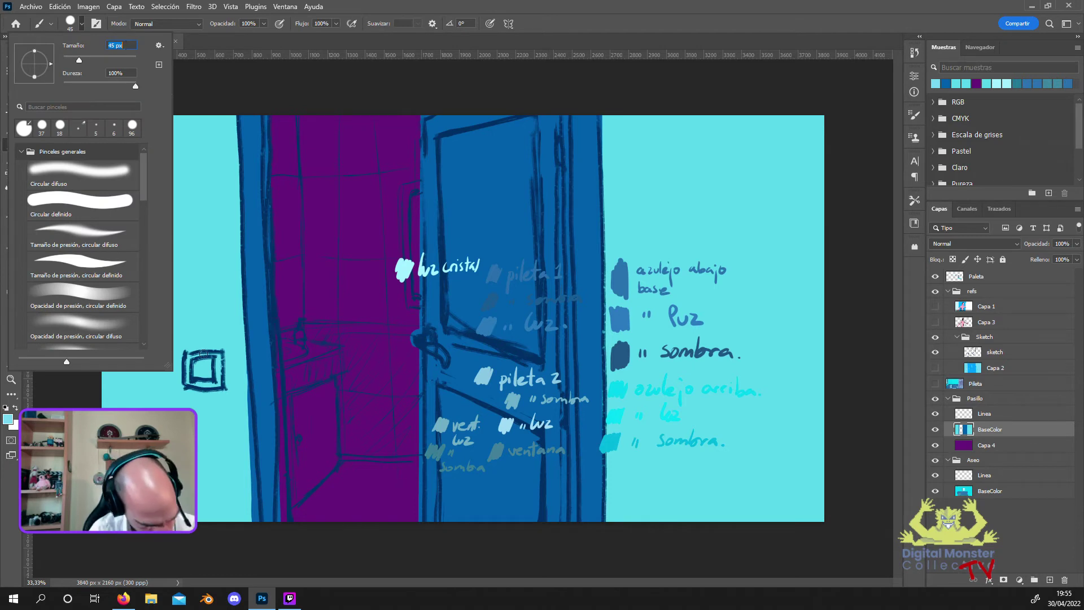
{"action": "key", "text": "Return"}
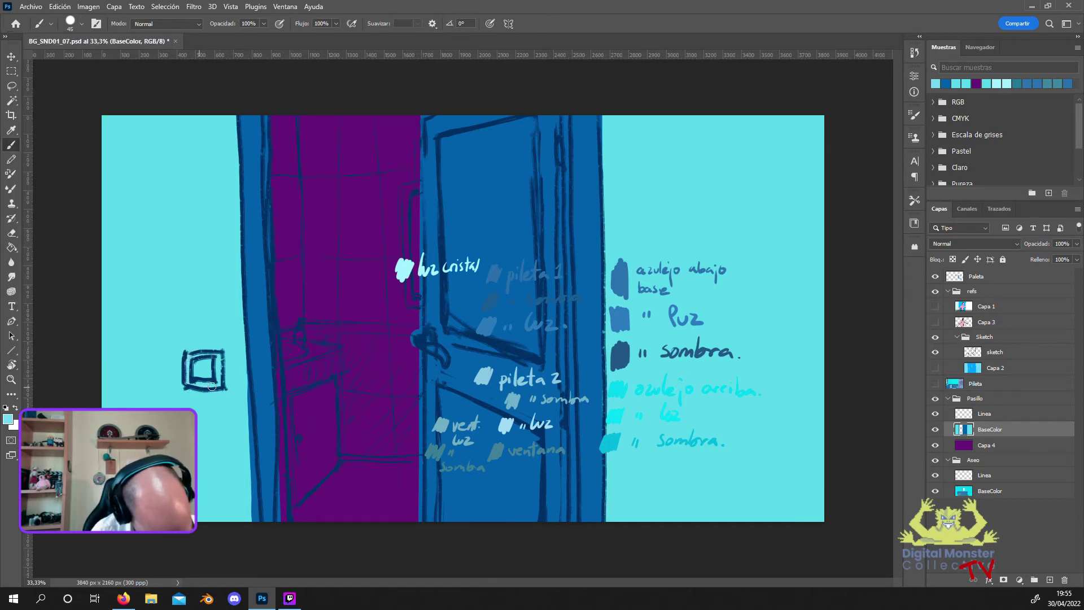
{"action": "left_click_drag", "start_coordinate": [220, 386], "coordinate": [224, 354]}
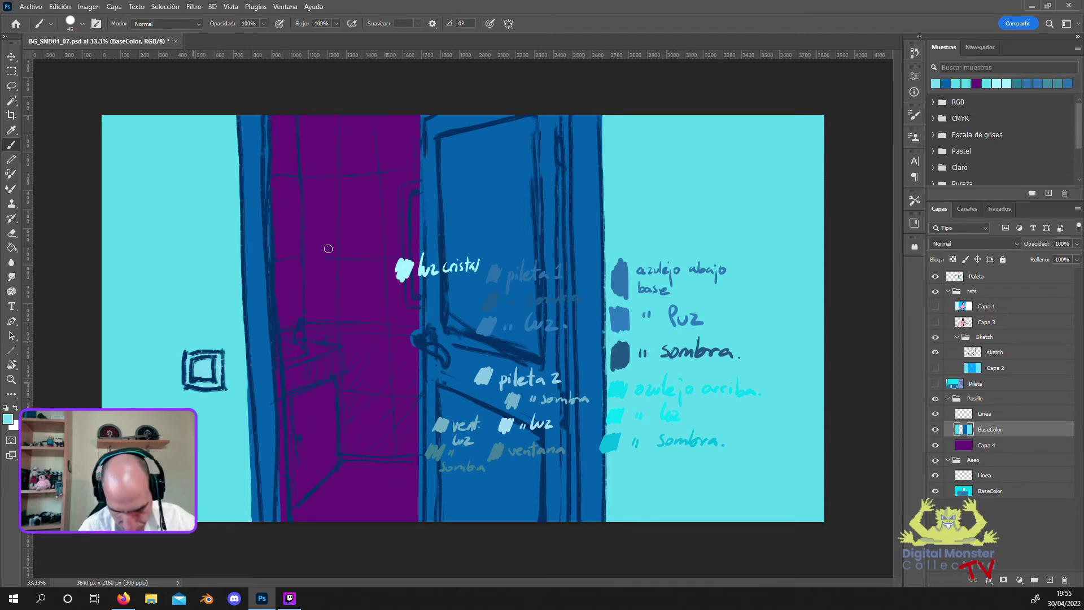
{"action": "left_click", "coordinate": [935, 353]}
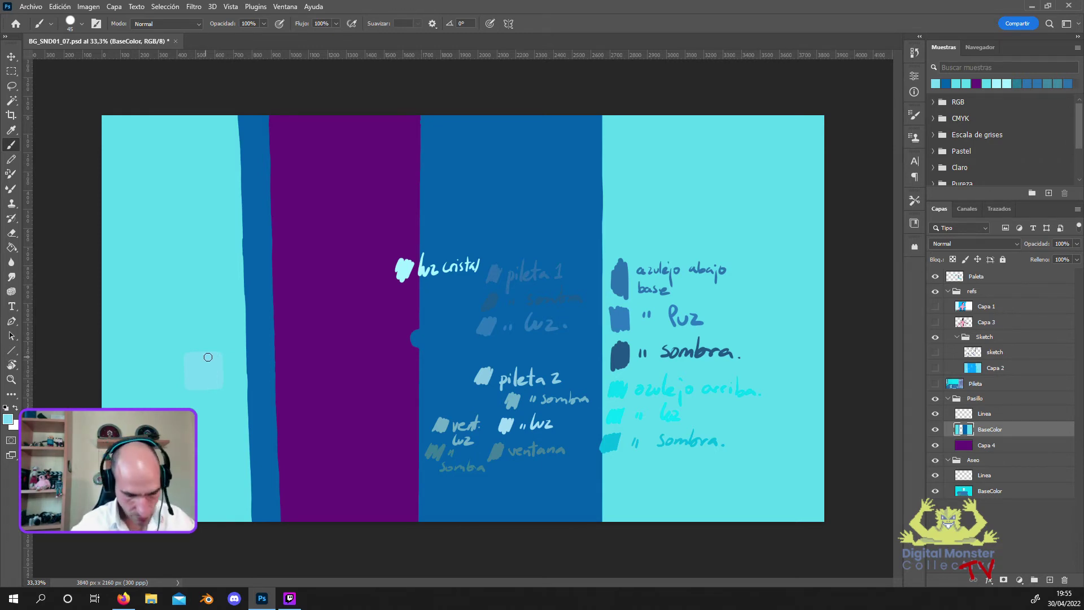
{"action": "left_click", "coordinate": [935, 352]}
{"action": "left_click", "coordinate": [9, 420]}
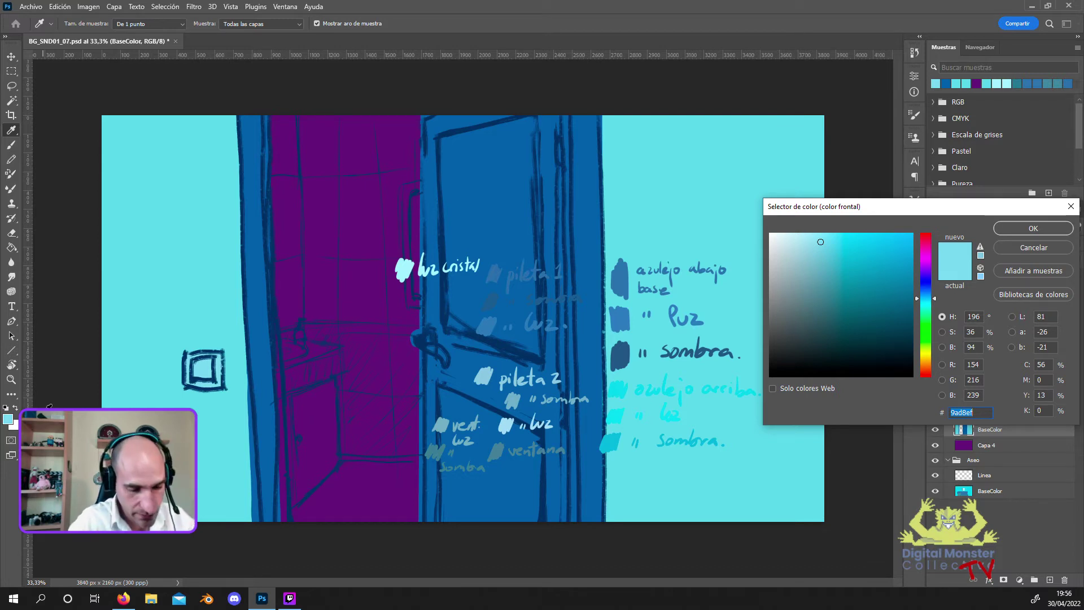
Sample the door blue, shift its hue to 215, and lighten it to 487bc1.
{"action": "left_click", "coordinate": [473, 195]}
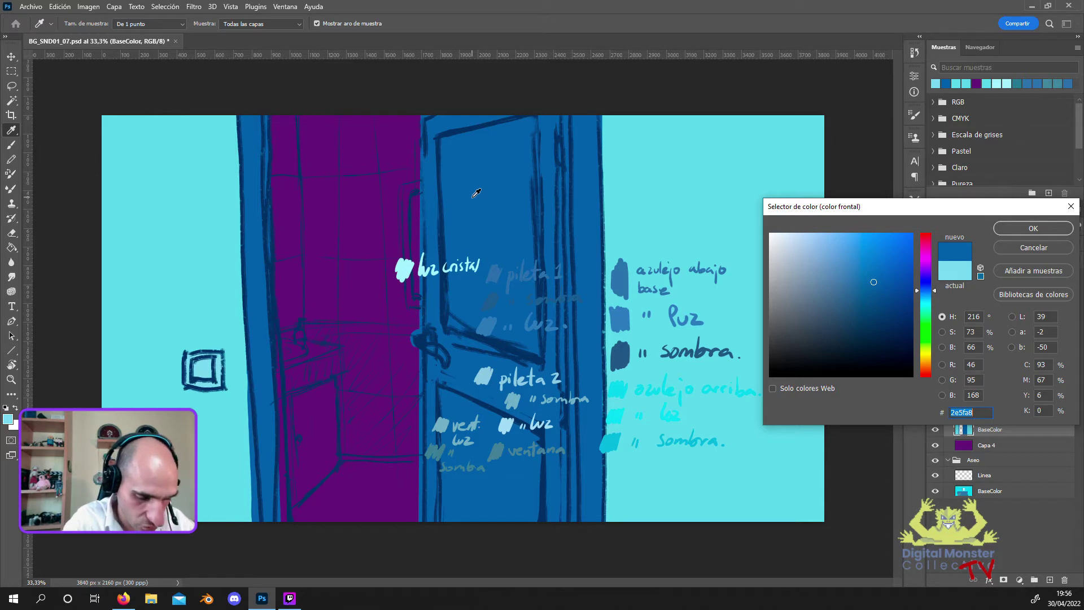
{"action": "left_click", "coordinate": [924, 291]}
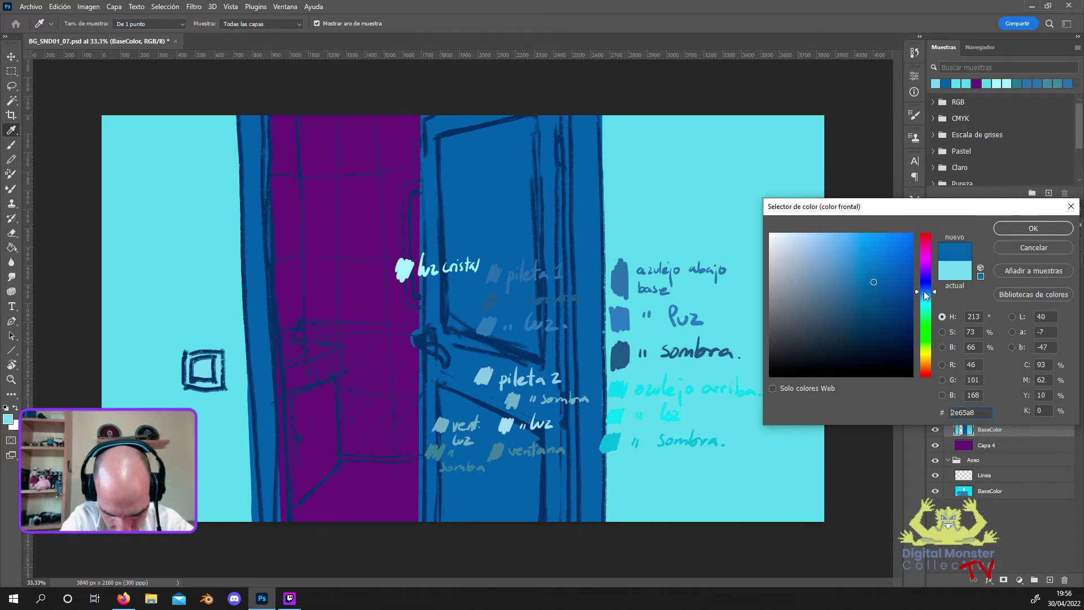
{"action": "left_click", "coordinate": [923, 292]}
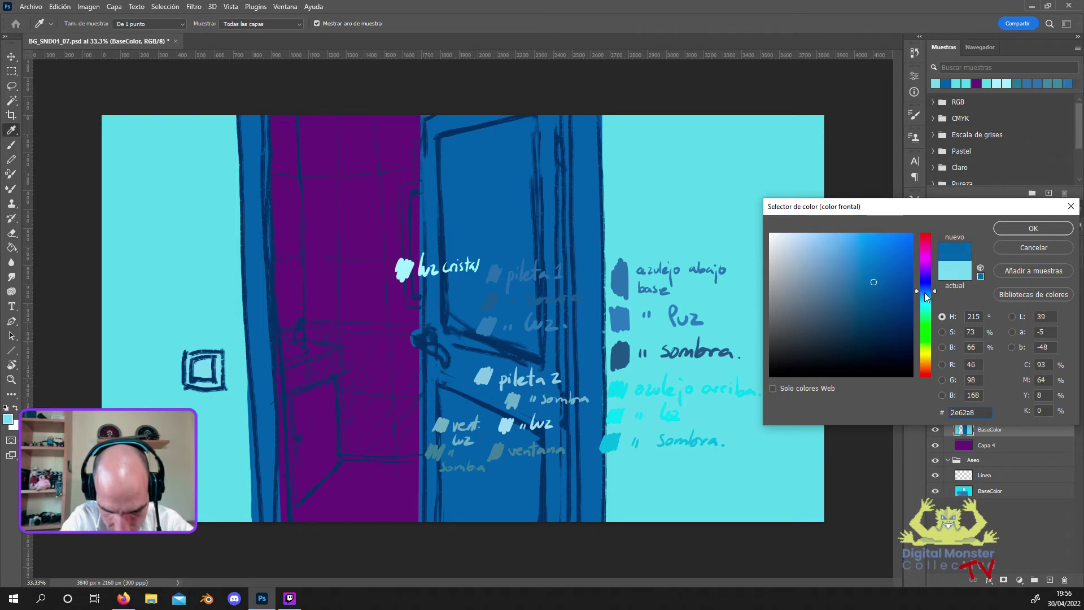
{"action": "left_click", "coordinate": [859, 274]}
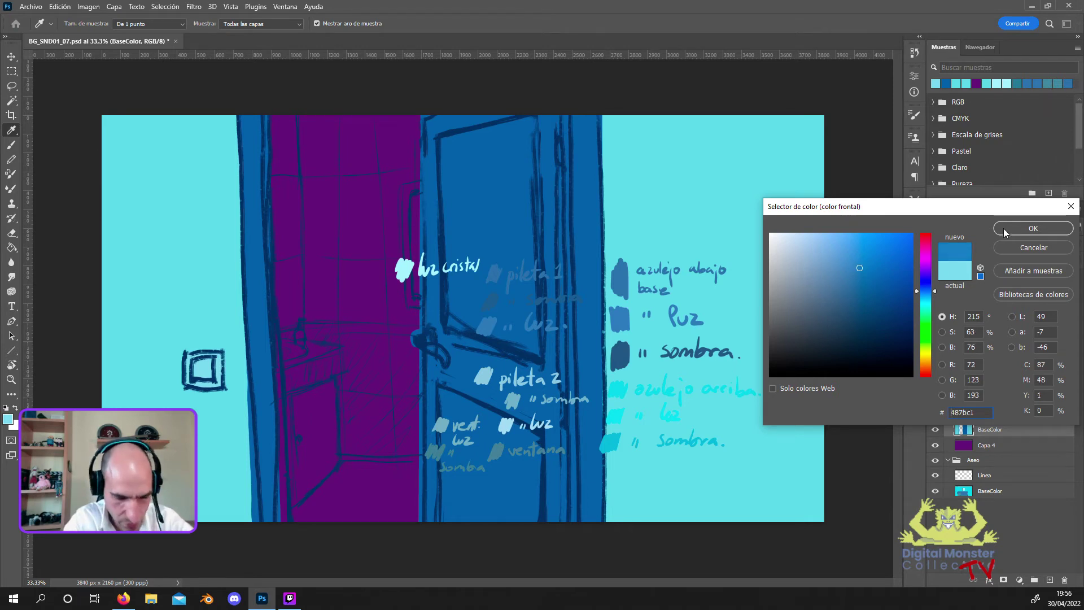
{"action": "left_click", "coordinate": [1033, 228]}
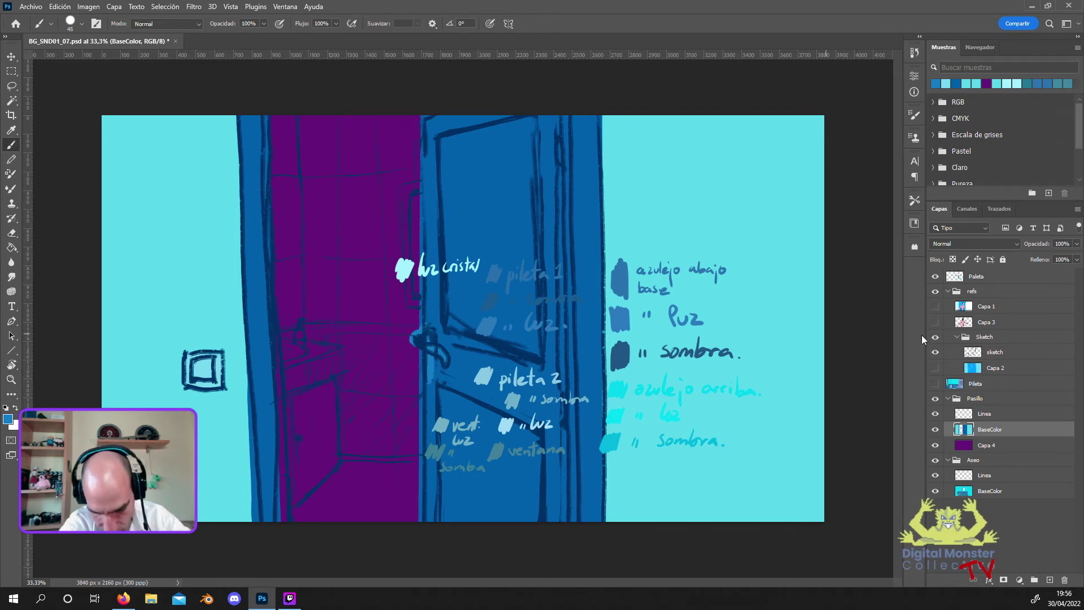
Hide the sketch and toggle the Capa 3 and Capa 1 references, leaving the character reference hidden.
{"action": "left_click", "coordinate": [934, 351]}
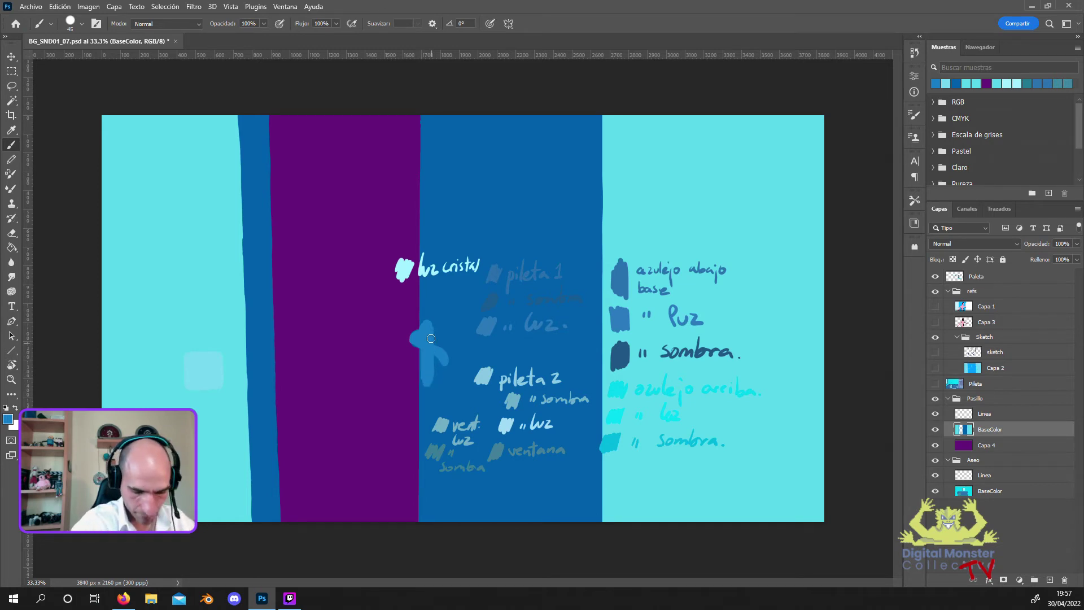
{"action": "left_click", "coordinate": [935, 320]}
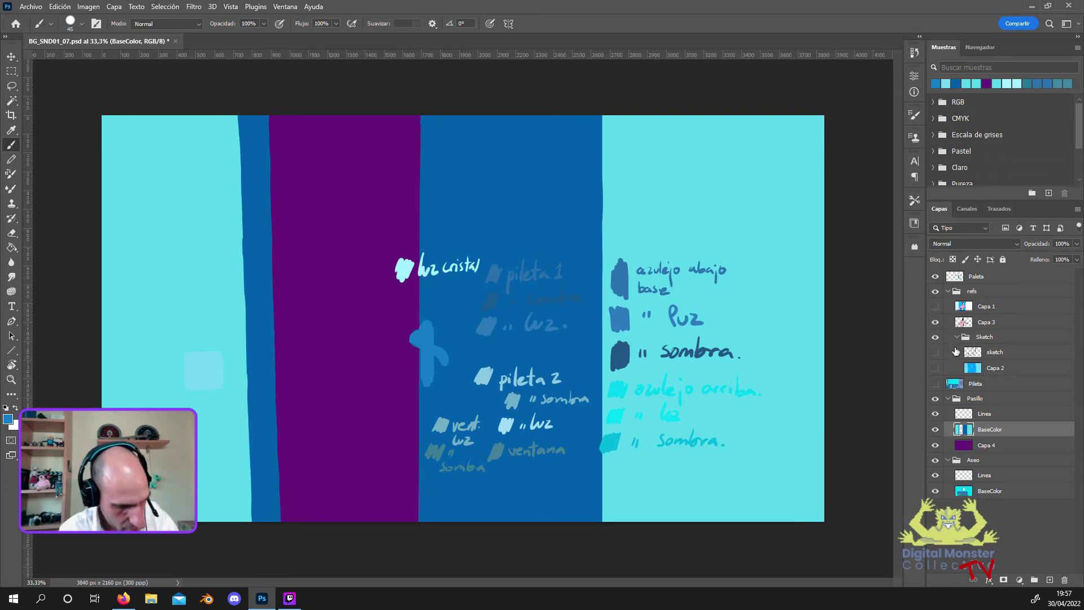
{"action": "left_click", "coordinate": [935, 322]}
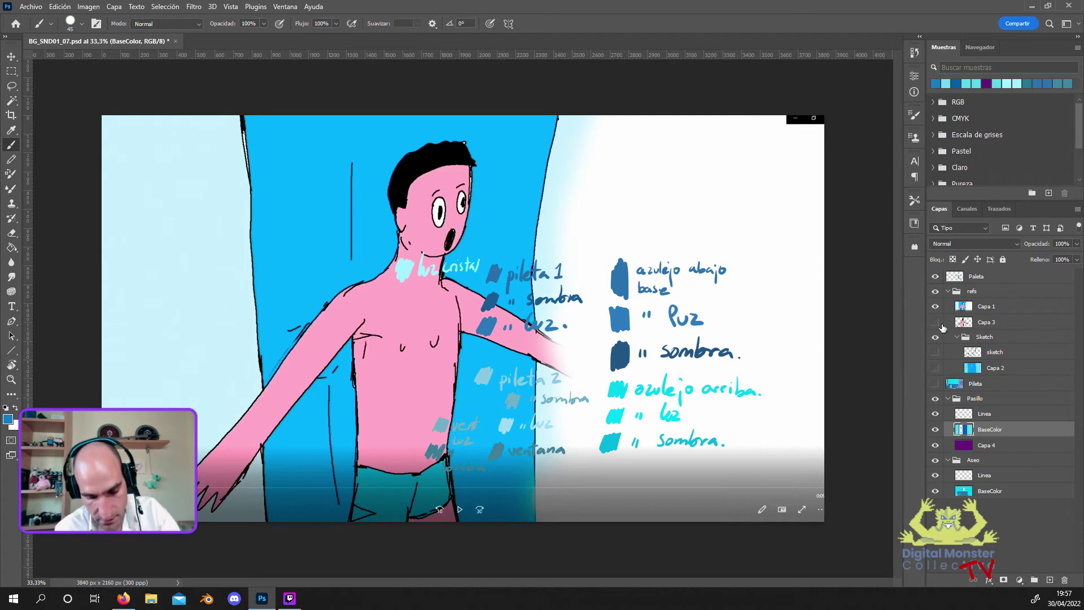
{"action": "left_click", "coordinate": [935, 306]}
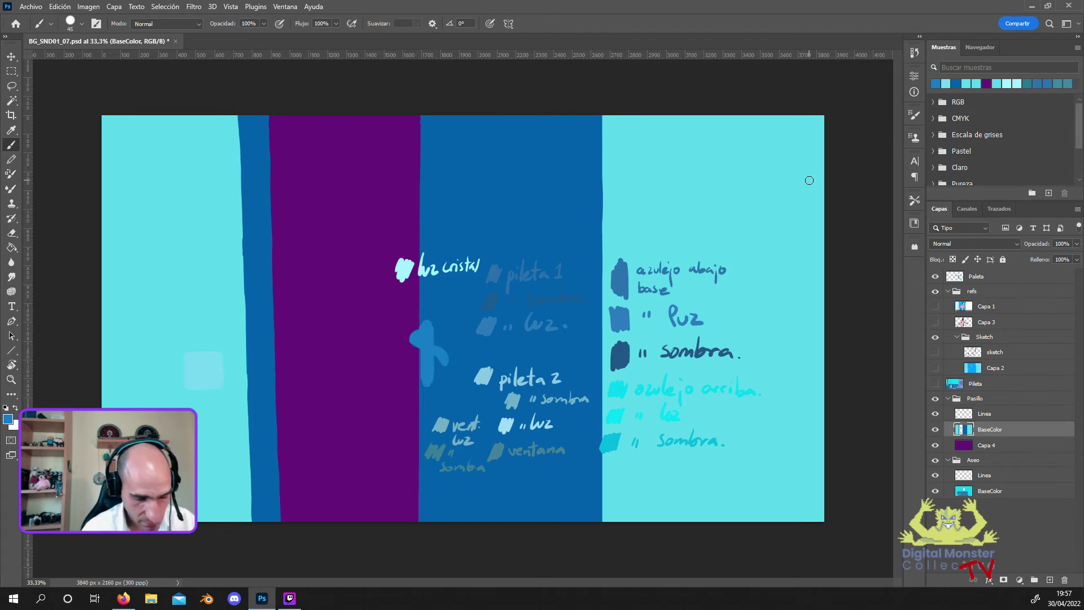
Hide the purple Capa 4 fill, compare with the Capa 1 reference, and leave the sketch showing.
{"action": "left_click", "coordinate": [935, 444]}
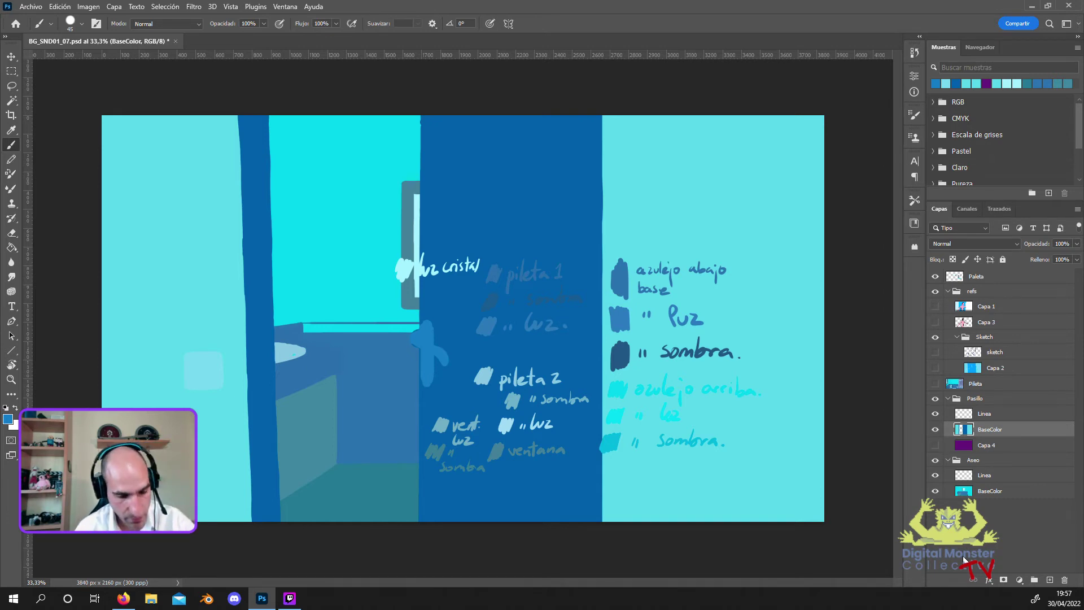
{"action": "left_click", "coordinate": [934, 306]}
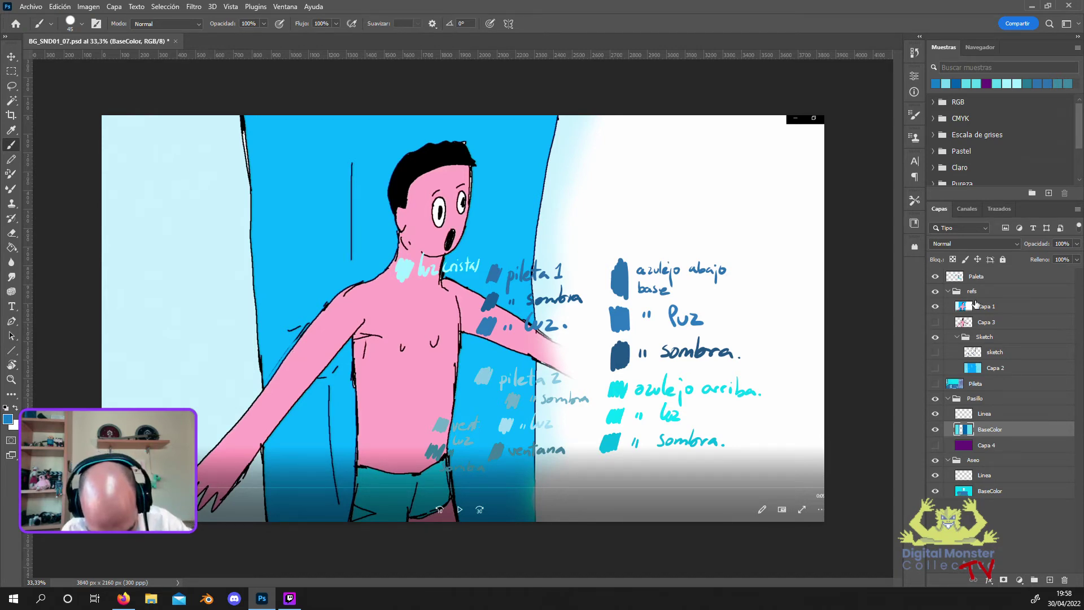
{"action": "left_click", "coordinate": [935, 351]}
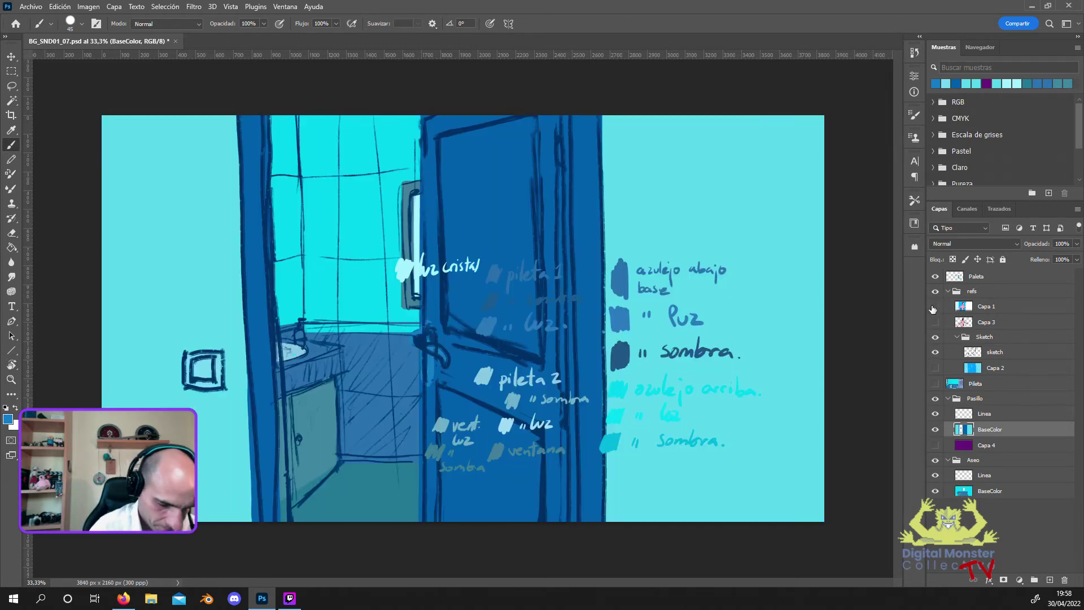
{"action": "left_click", "coordinate": [933, 307]}
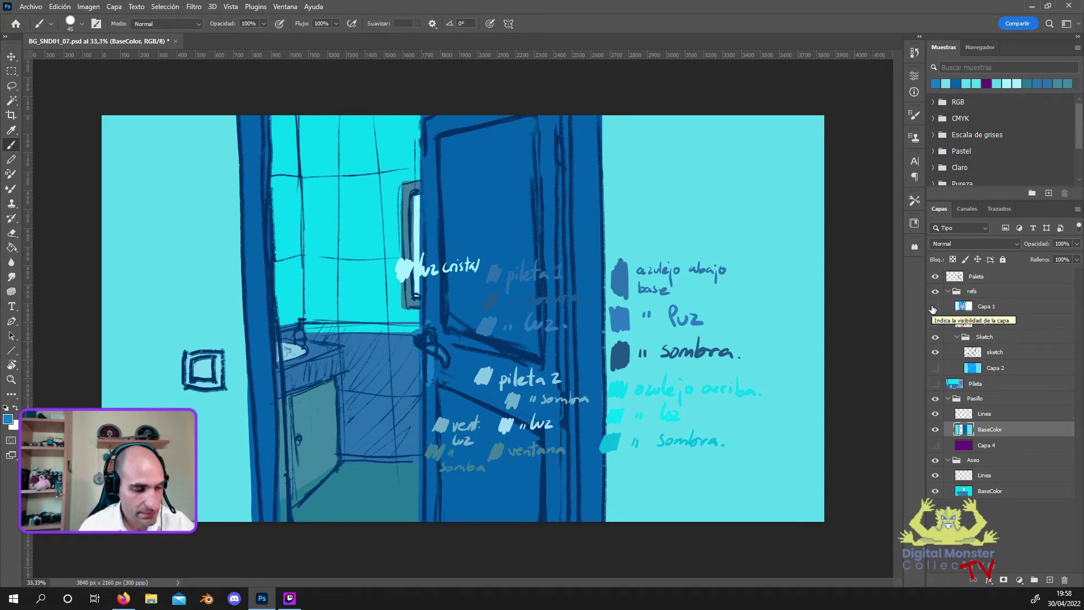
{"action": "left_click", "coordinate": [935, 306]}
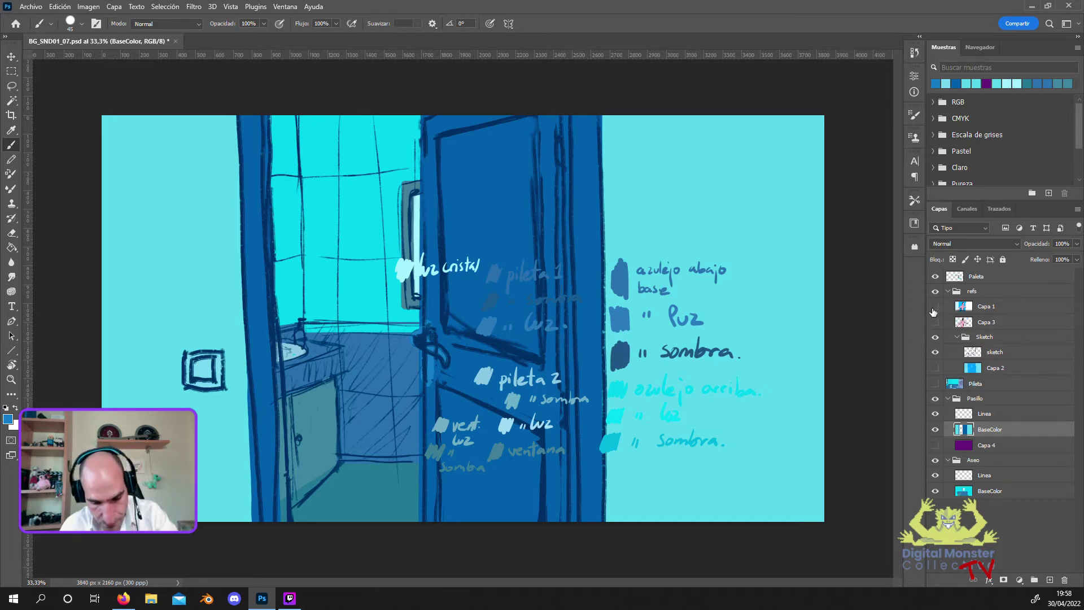
{"action": "left_click", "coordinate": [935, 306]}
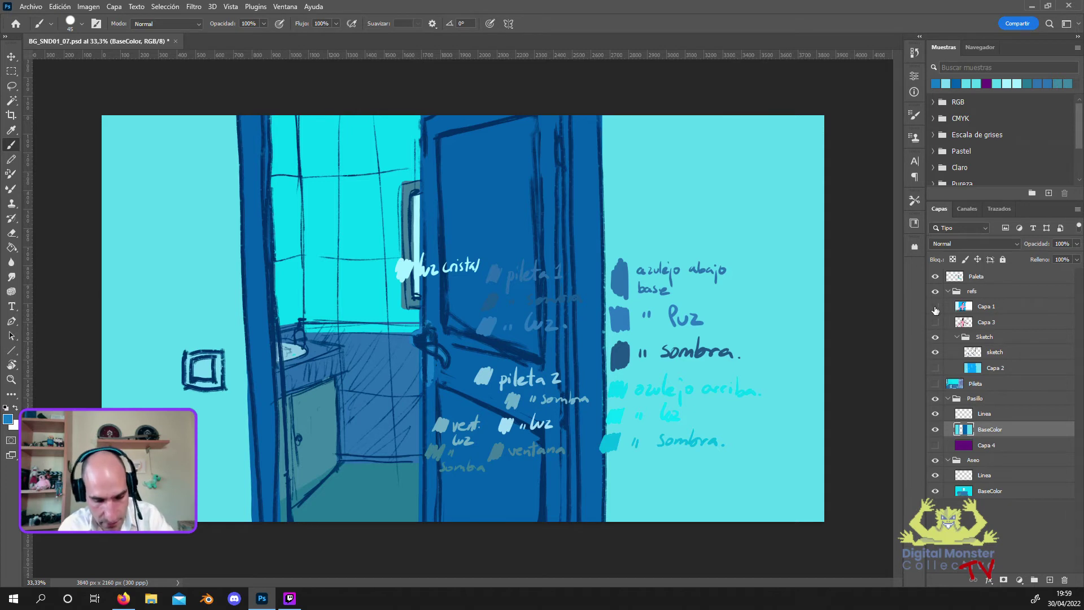
{"action": "left_click", "coordinate": [935, 337]}
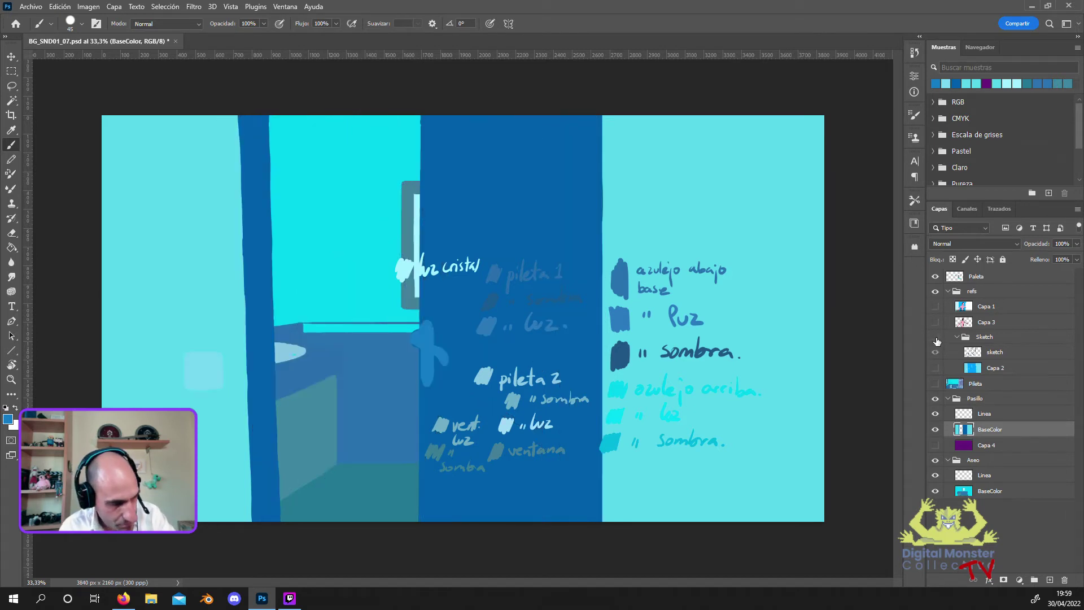
{"action": "left_click", "coordinate": [935, 338]}
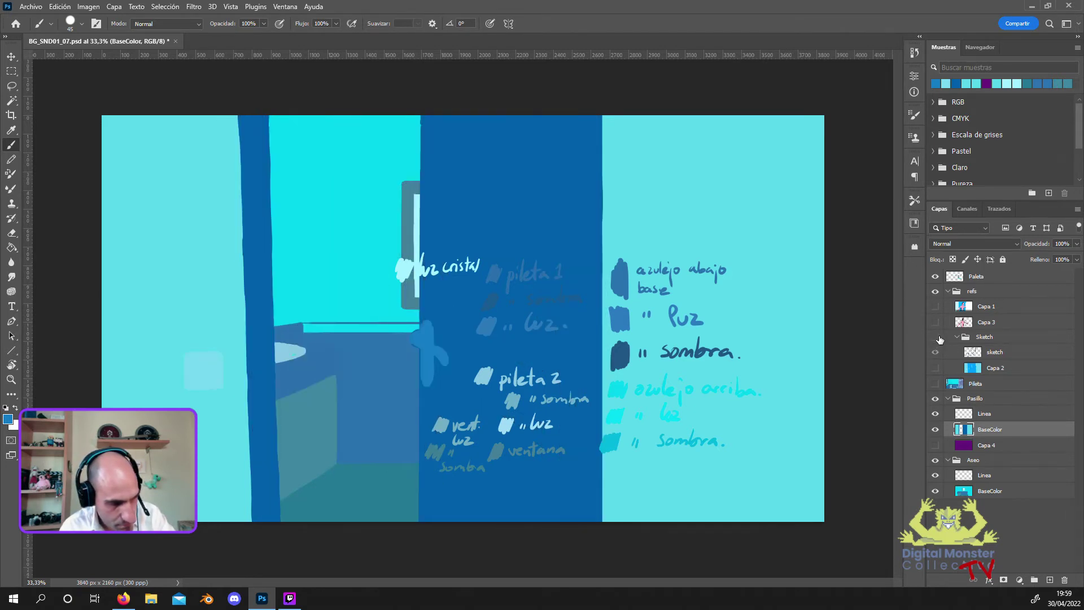
{"action": "left_click", "coordinate": [936, 337]}
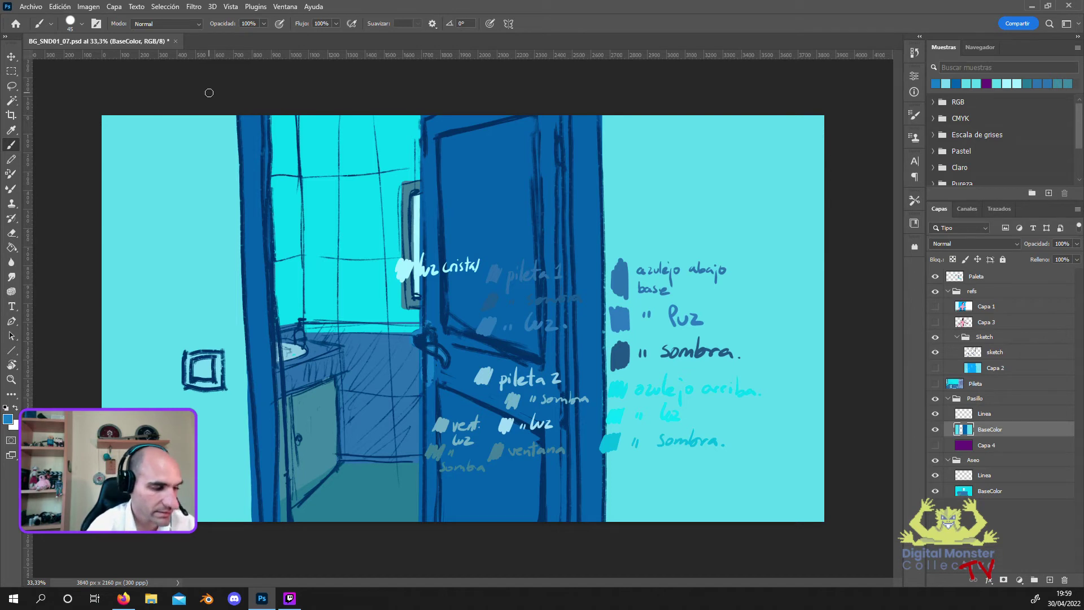
{"action": "left_click", "coordinate": [81, 25]}
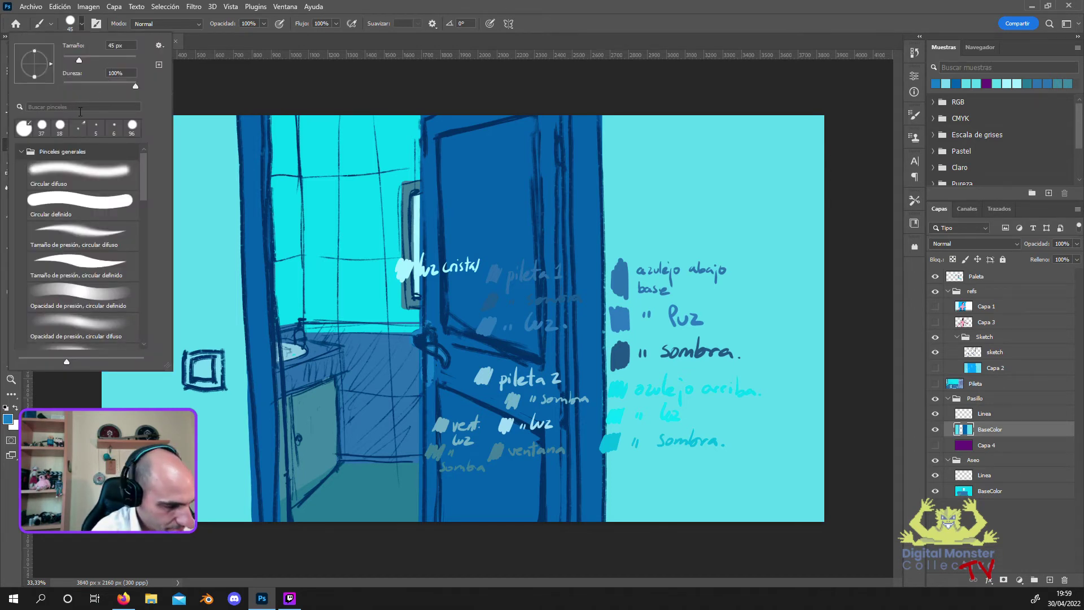
Find and choose the thickacrylic ultratextured brush preset in the brush list.
{"action": "scroll", "coordinate": [140, 195], "scroll_direction": "down", "scroll_amount": 1}
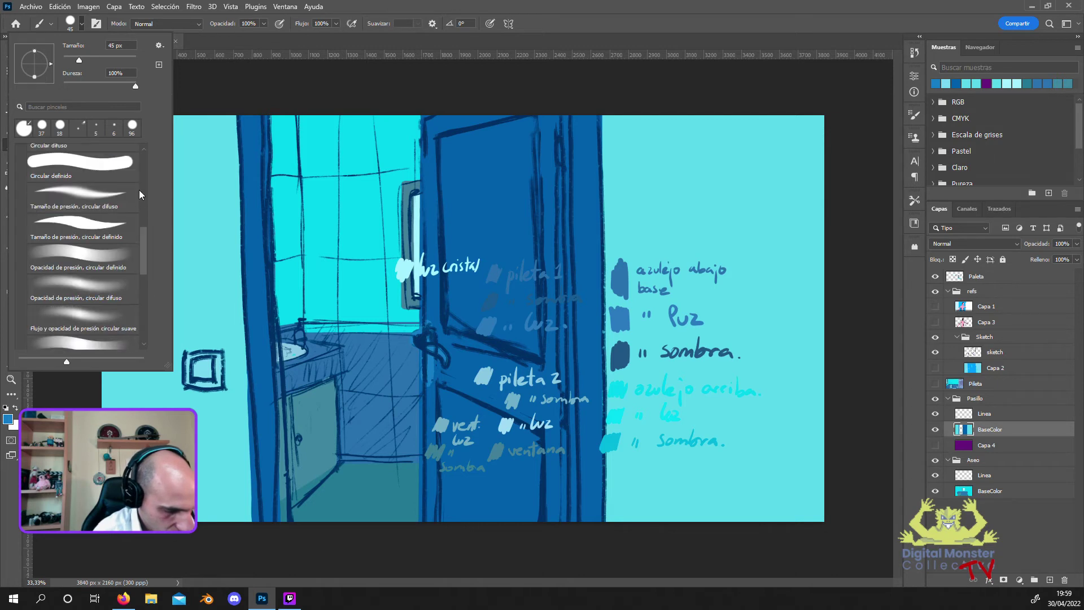
{"action": "scroll", "coordinate": [140, 194], "scroll_direction": "down", "scroll_amount": 5}
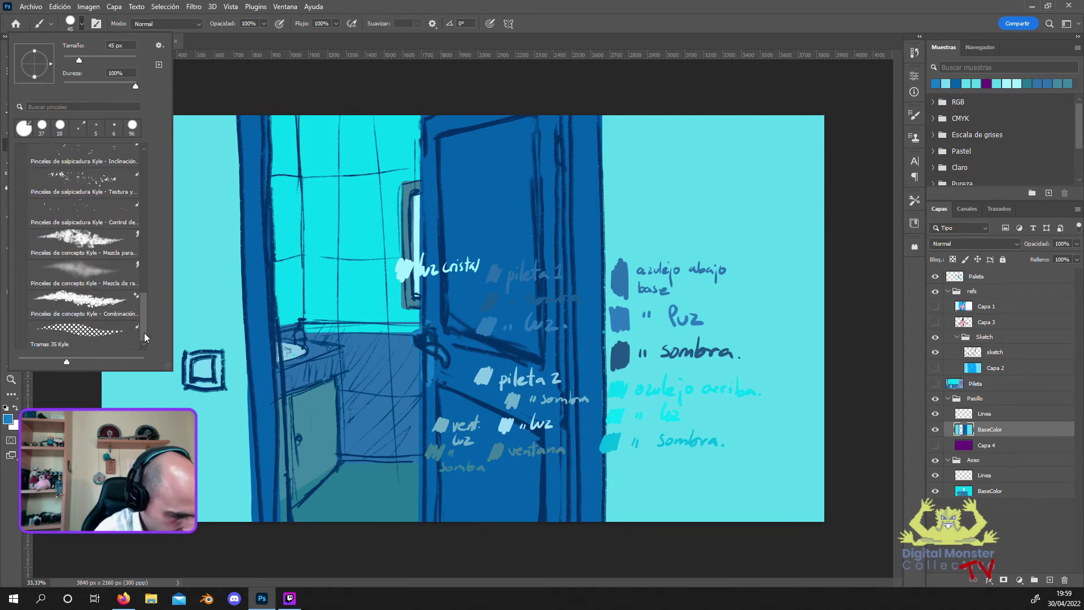
{"action": "scroll", "coordinate": [144, 333], "scroll_direction": "down", "scroll_amount": 5}
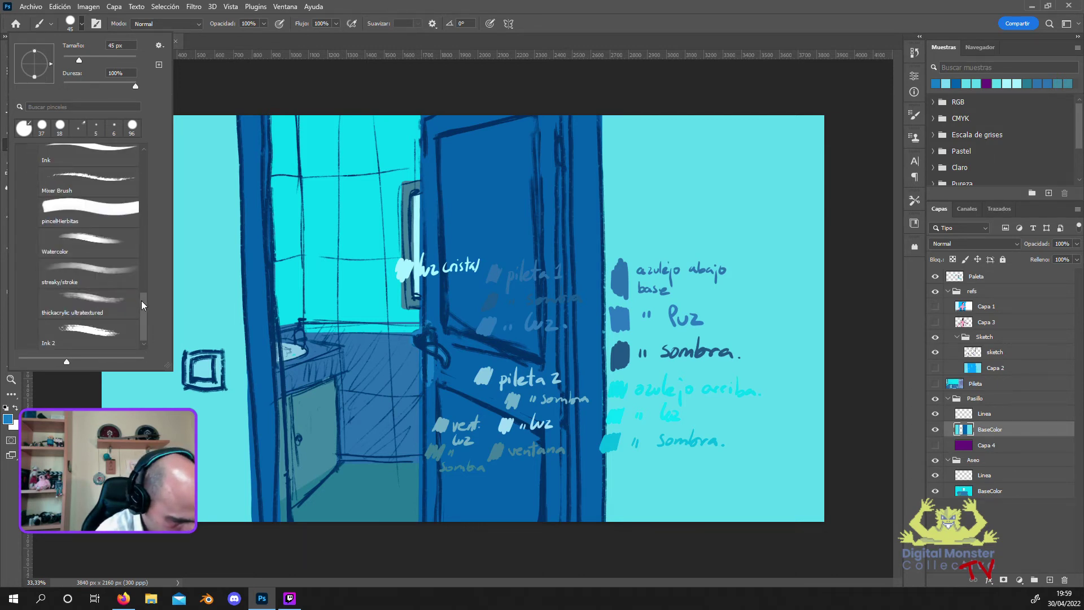
{"action": "scroll", "coordinate": [141, 282], "scroll_direction": "up", "scroll_amount": 4}
{"action": "scroll", "coordinate": [142, 282], "scroll_direction": "down", "scroll_amount": 2}
{"action": "scroll", "coordinate": [141, 291], "scroll_direction": "down", "scroll_amount": 2}
{"action": "scroll", "coordinate": [141, 302], "scroll_direction": "down", "scroll_amount": 2}
{"action": "scroll", "coordinate": [141, 307], "scroll_direction": "down", "scroll_amount": 1}
{"action": "left_click", "coordinate": [88, 304]}
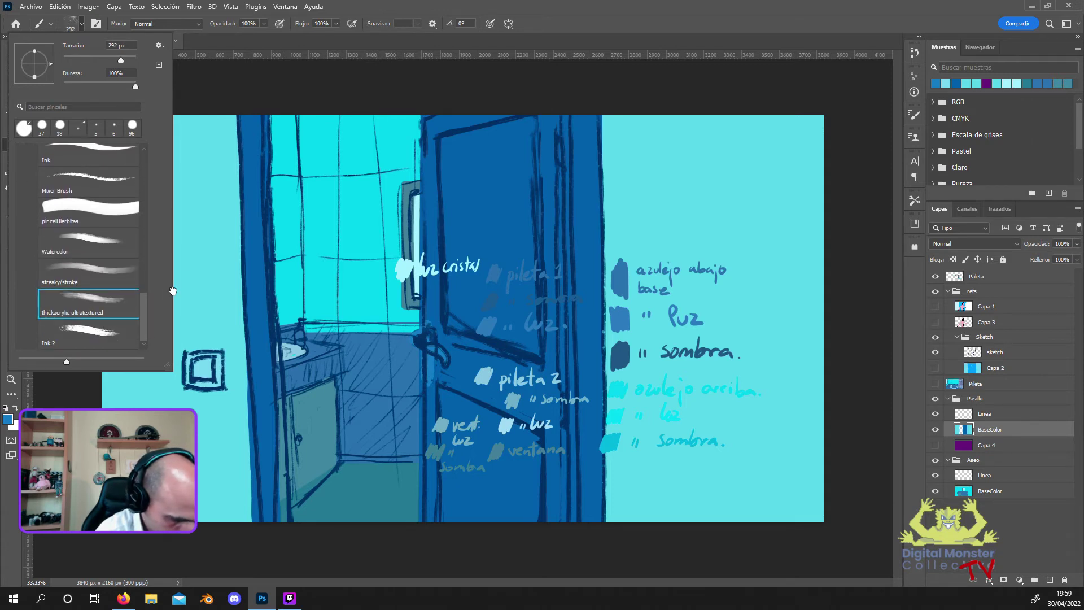
{"action": "left_click", "coordinate": [234, 74]}
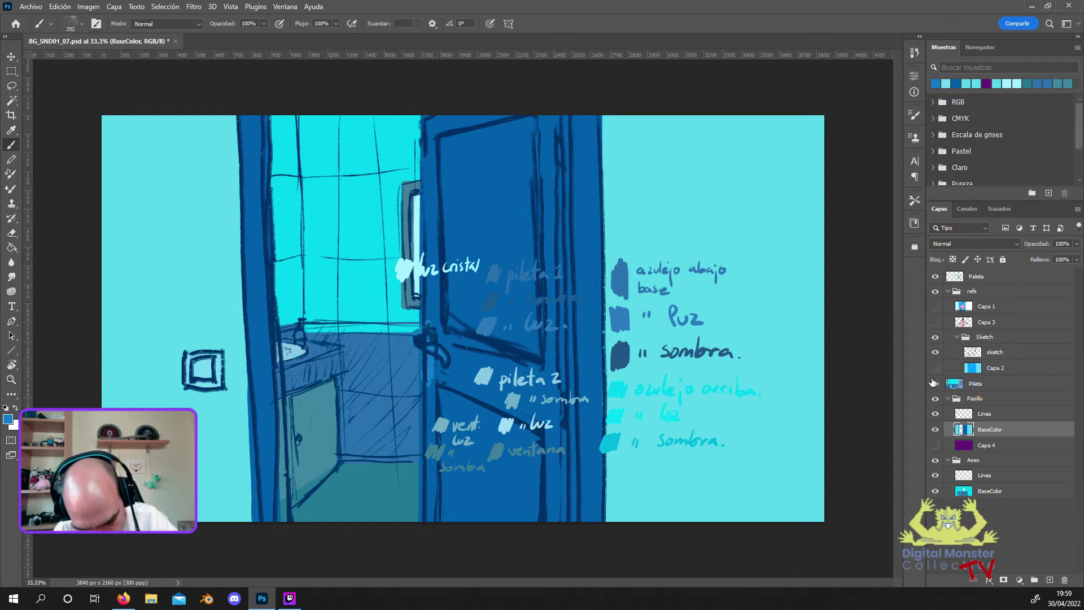
Hide the Paleta, refs and Sketch layers, reconfirm the textured brush, and hide Pileta.
{"action": "left_click", "coordinate": [935, 383]}
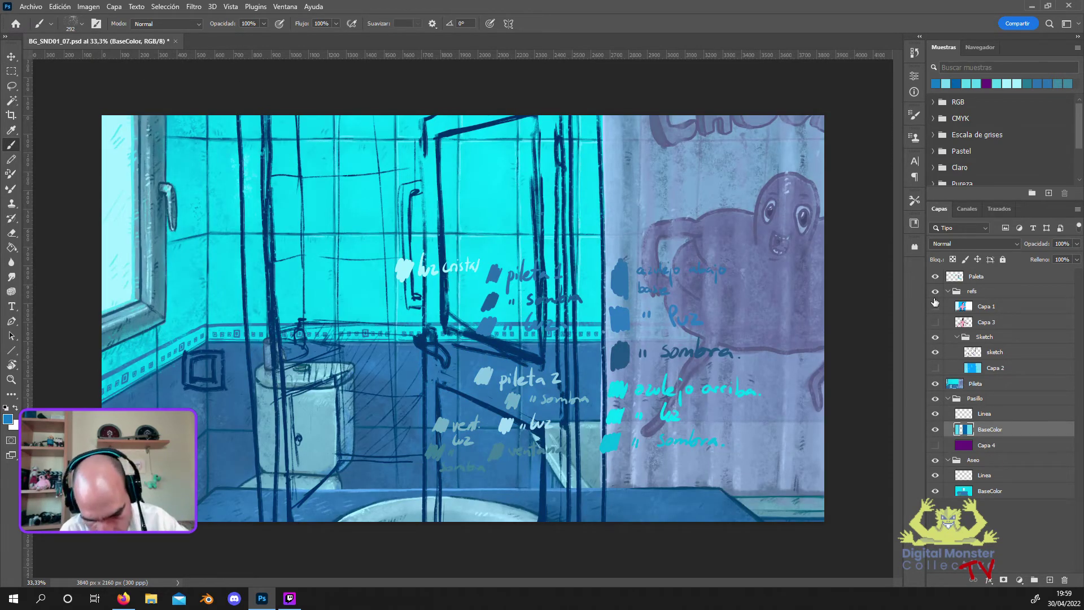
{"action": "left_click_drag", "start_coordinate": [935, 276], "coordinate": [937, 334]}
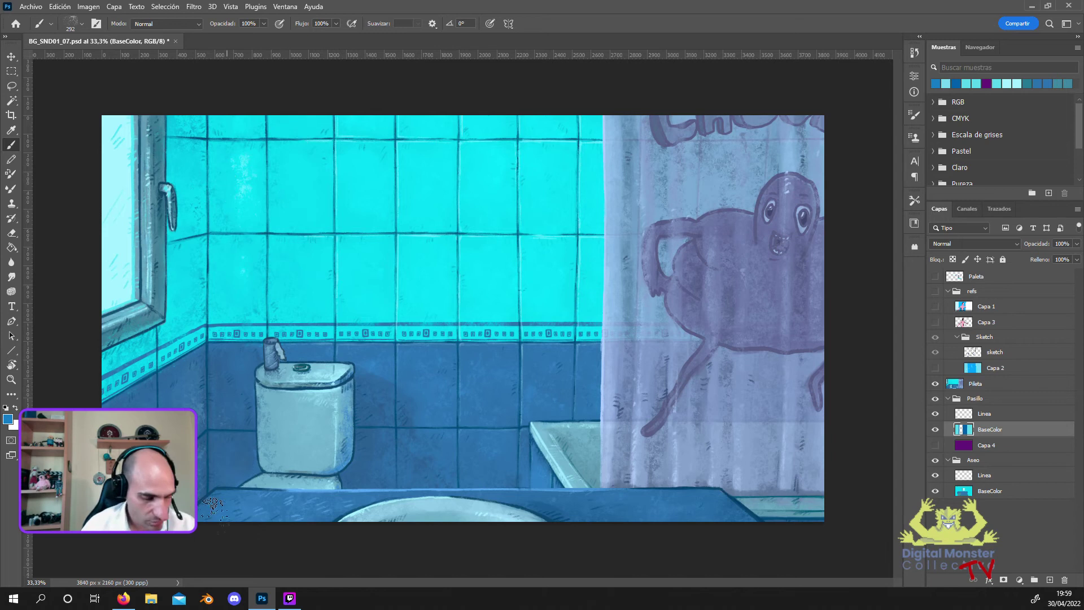
{"action": "right_click", "coordinate": [405, 486]}
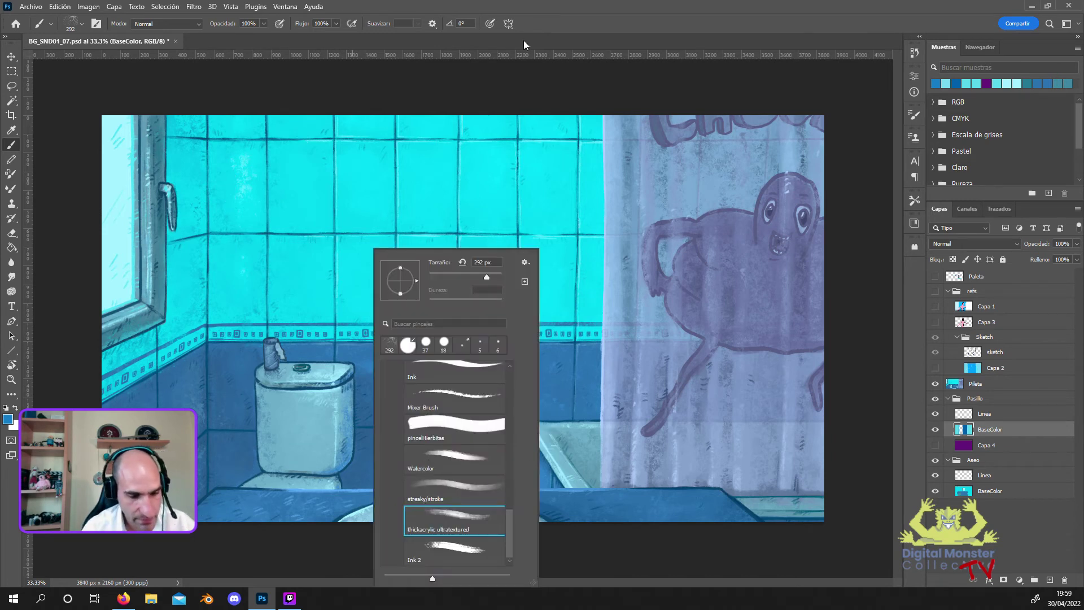
{"action": "double_click", "coordinate": [427, 462]}
{"action": "right_click", "coordinate": [510, 437]}
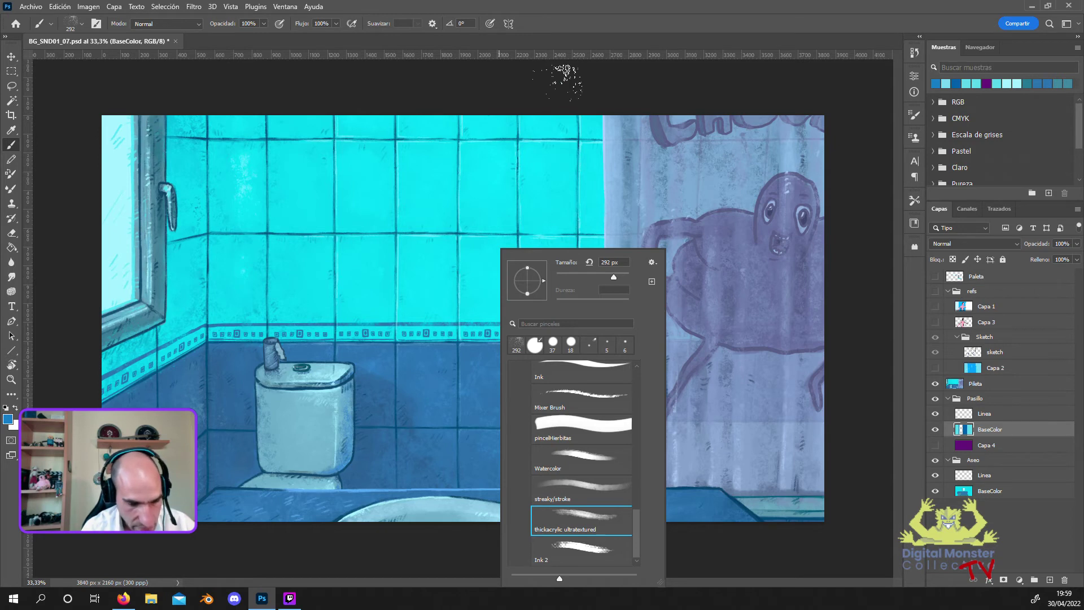
{"action": "left_click", "coordinate": [563, 71]}
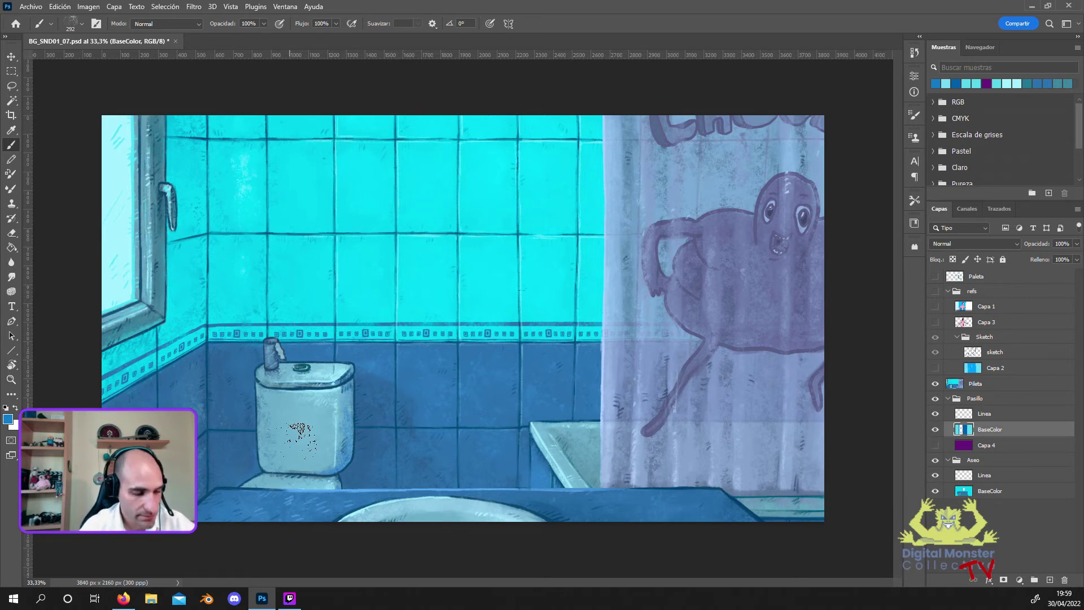
{"action": "left_click", "coordinate": [936, 384]}
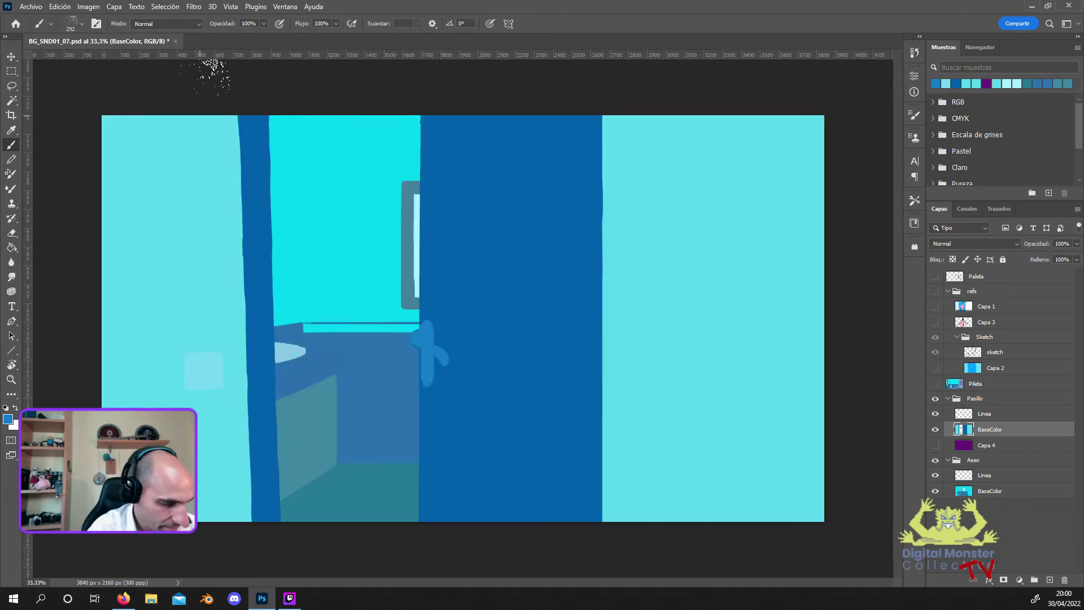
Set the foreground colour to a slightly darker wall cyan, 72c3d6.
{"action": "left_click", "coordinate": [8, 418]}
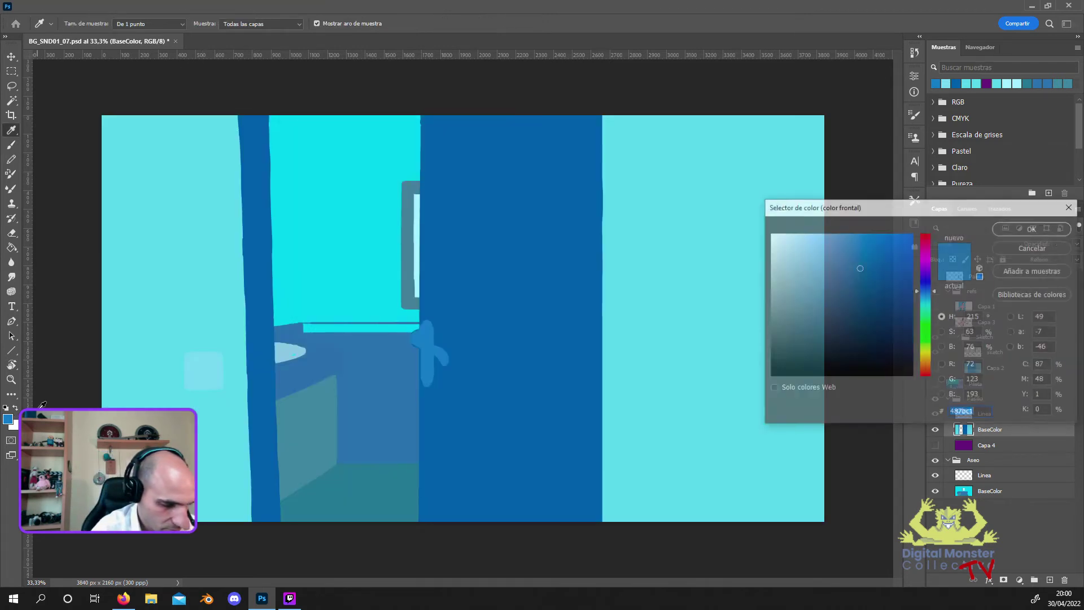
{"action": "left_click", "coordinate": [236, 227]}
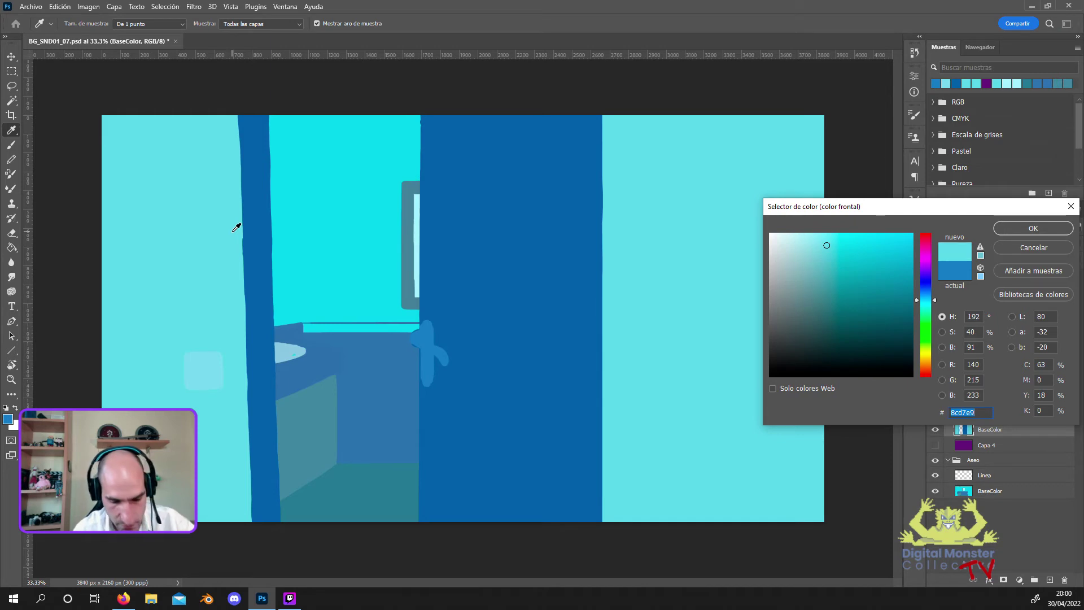
{"action": "left_click", "coordinate": [836, 256]}
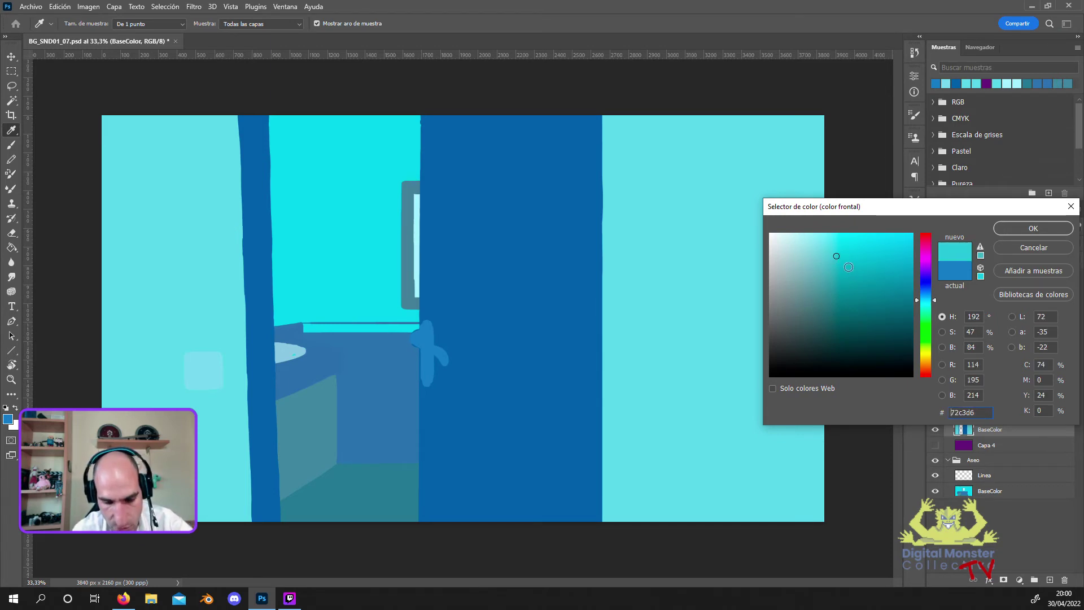
{"action": "left_click", "coordinate": [1032, 228]}
Paint mottled texture on the left wall, then show the Pileta reference again.
{"action": "key", "text": "b"}
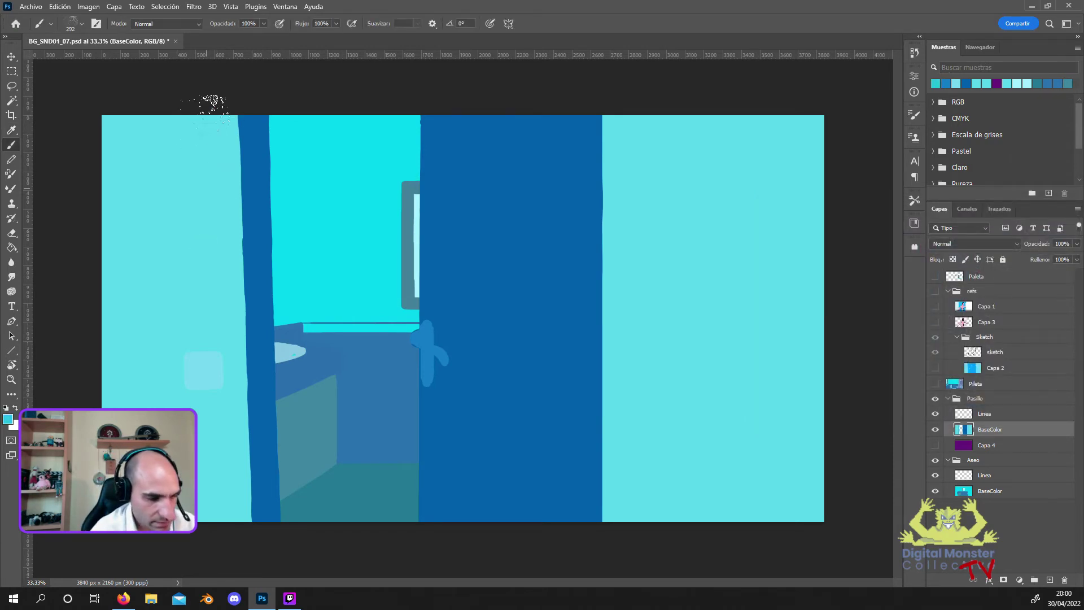
{"action": "mouse_move", "coordinate": [177, 104]}
{"action": "left_mouse_down"}
{"action": "mouse_move", "coordinate": [96, 165]}
{"action": "mouse_move", "coordinate": [158, 137]}
{"action": "mouse_move", "coordinate": [220, 192]}
{"action": "left_mouse_up"}
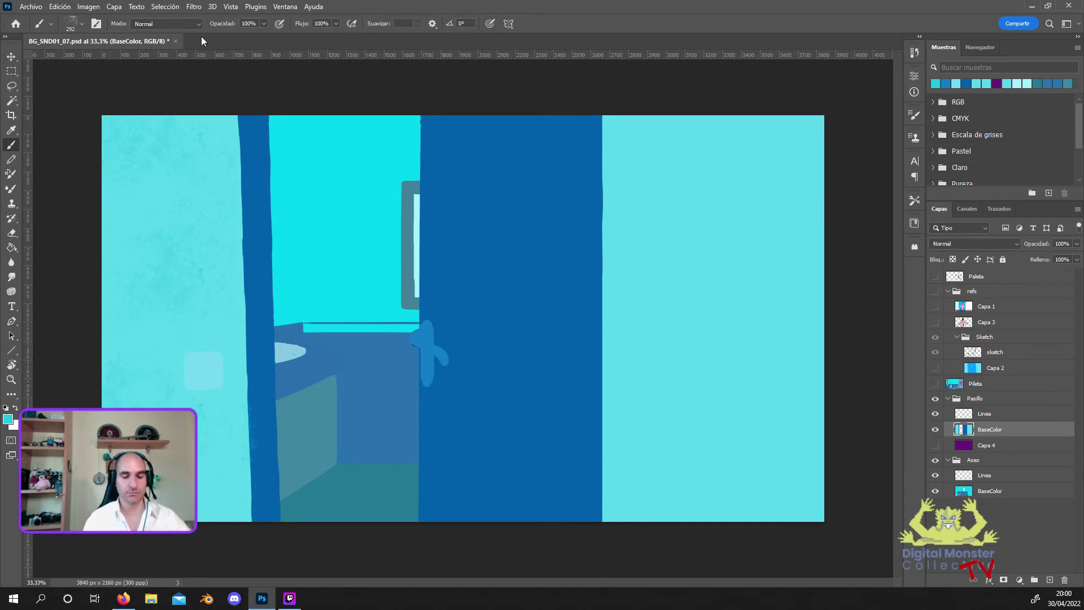
{"action": "left_click", "coordinate": [934, 382]}
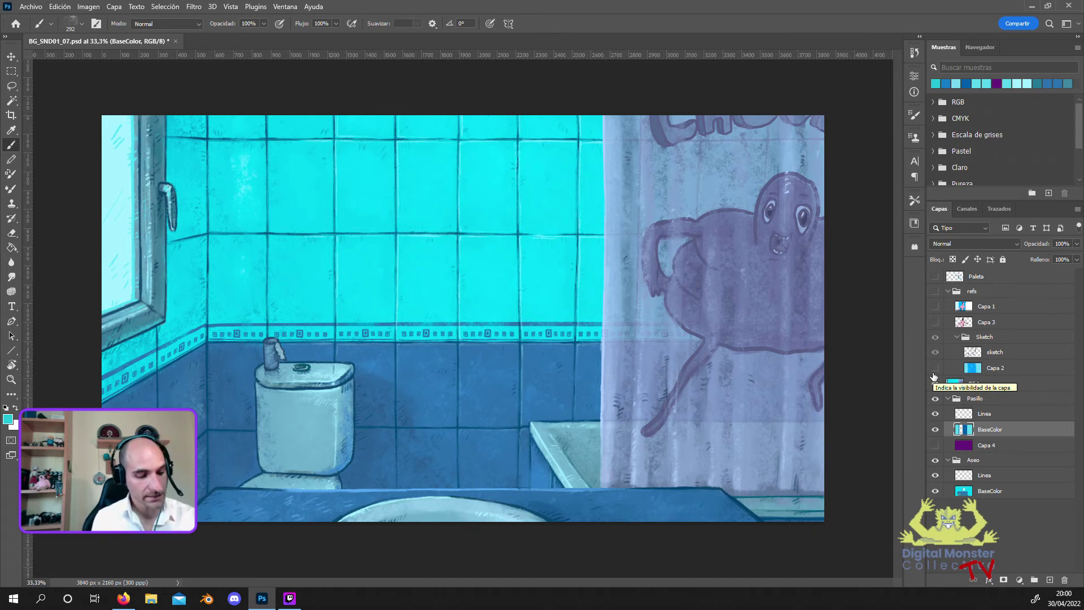
{"action": "left_click", "coordinate": [934, 378]}
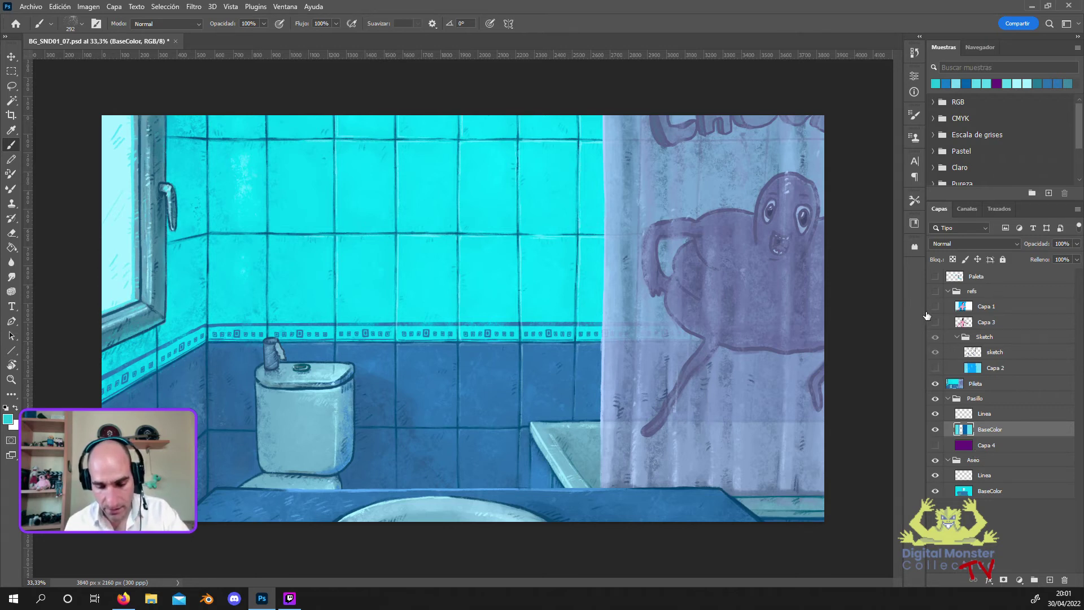
{"action": "left_click", "coordinate": [935, 384]}
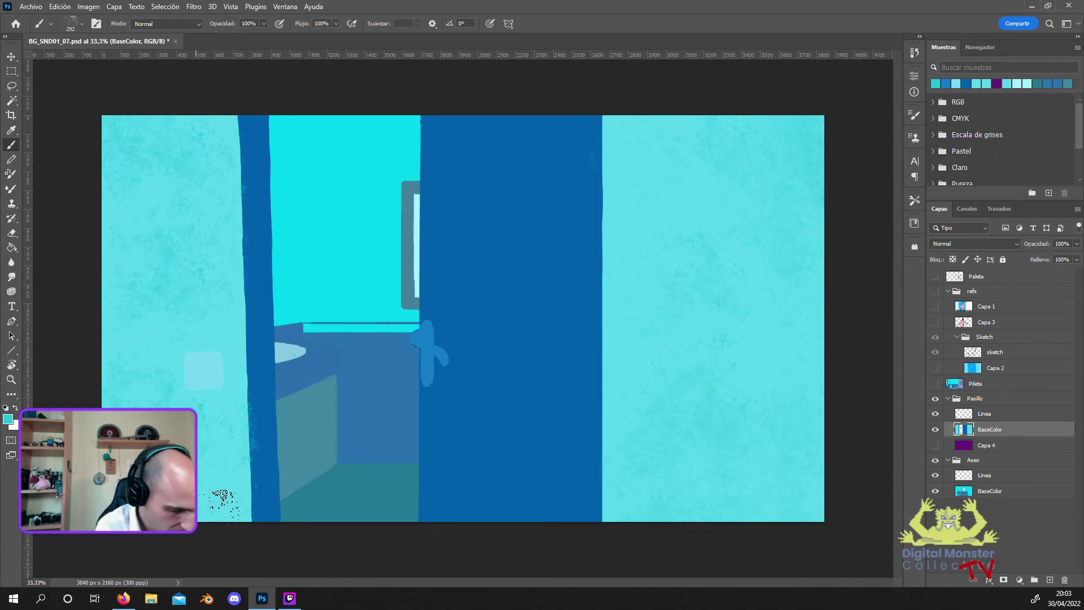
Set the foreground colour to the lighter cyan 82cfe2.
{"action": "left_click", "coordinate": [8, 418]}
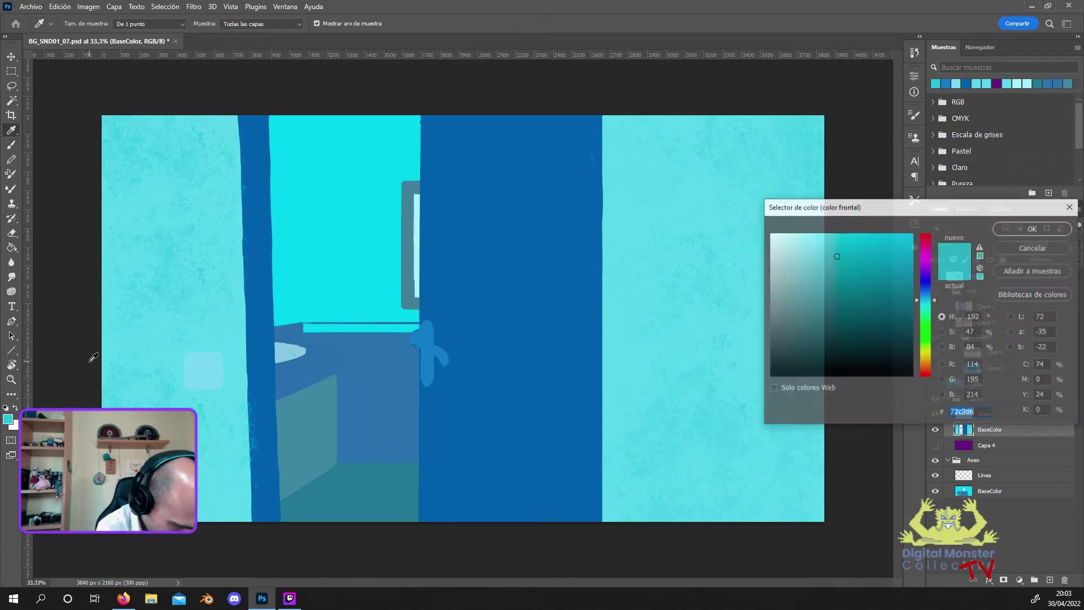
{"action": "left_click", "coordinate": [160, 367]}
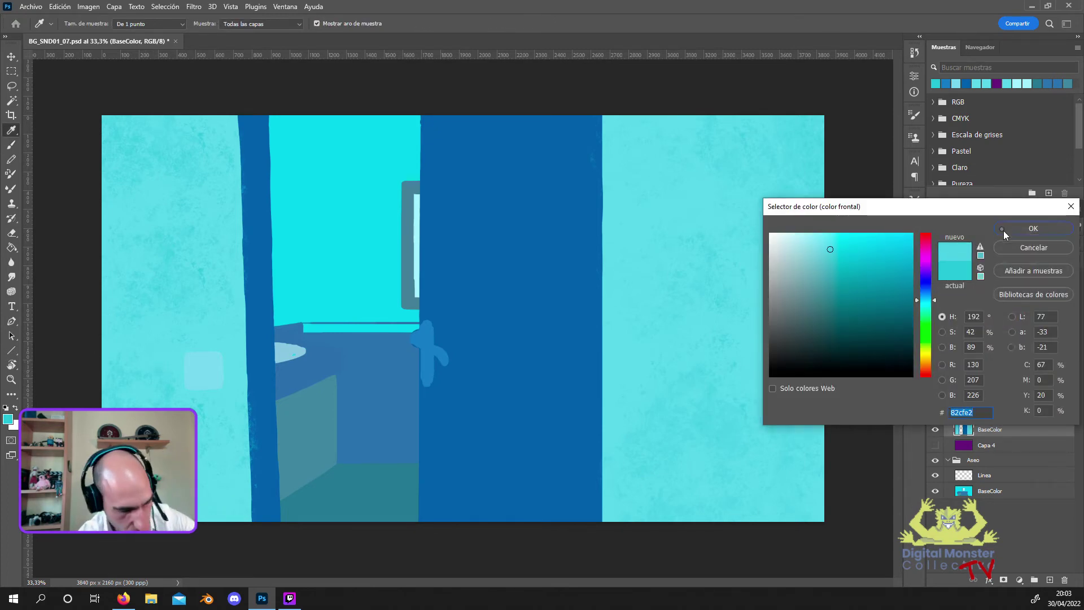
{"action": "left_click", "coordinate": [1003, 230]}
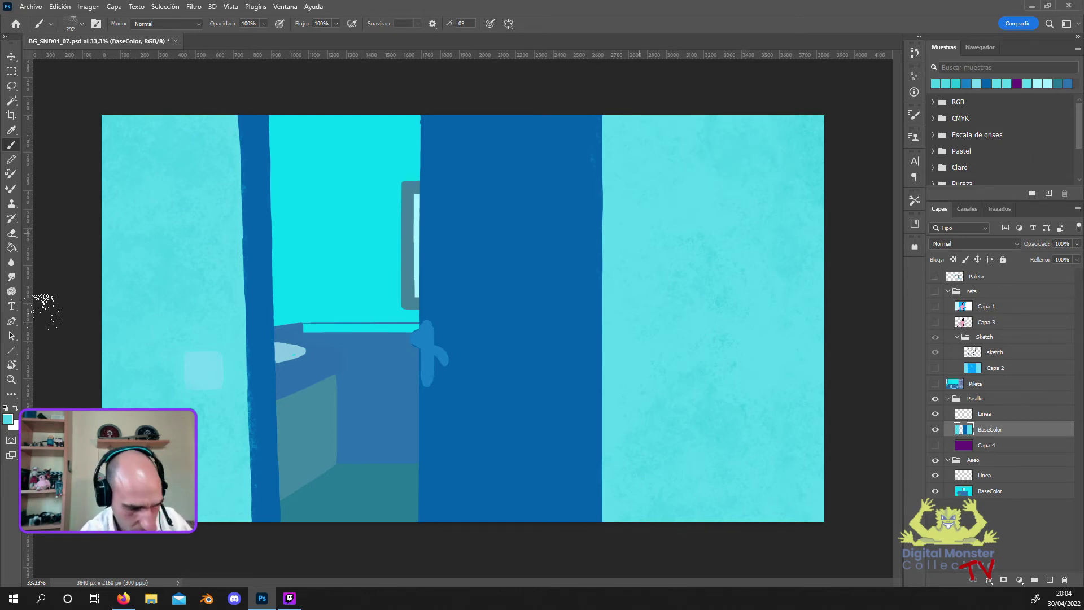
Sample the wall cyan 8cd7e9 from the canvas as the foreground colour.
{"action": "left_click", "coordinate": [8, 418]}
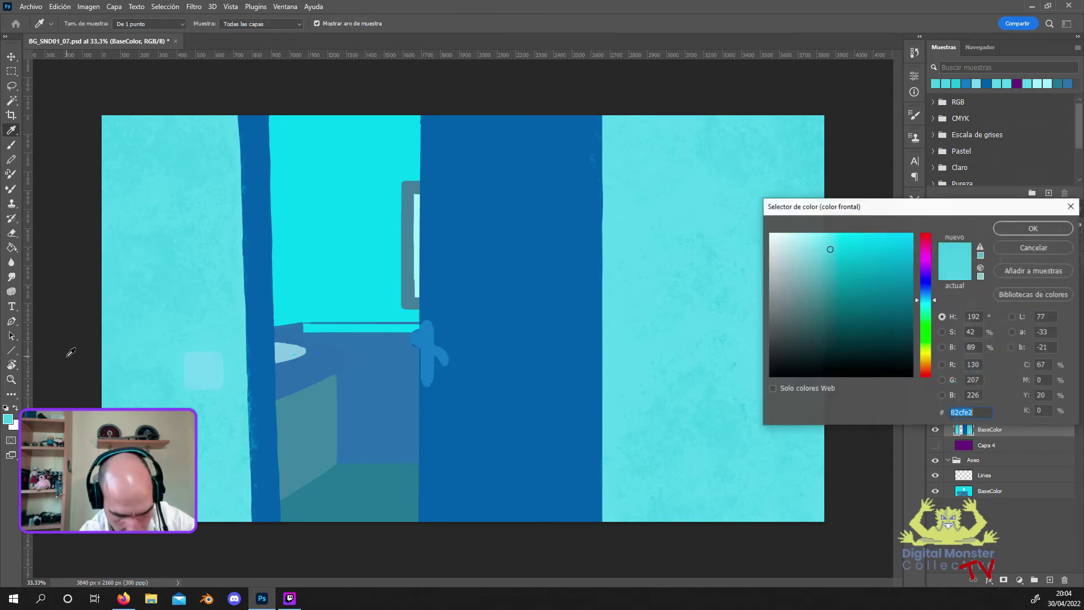
{"action": "left_click", "coordinate": [721, 326]}
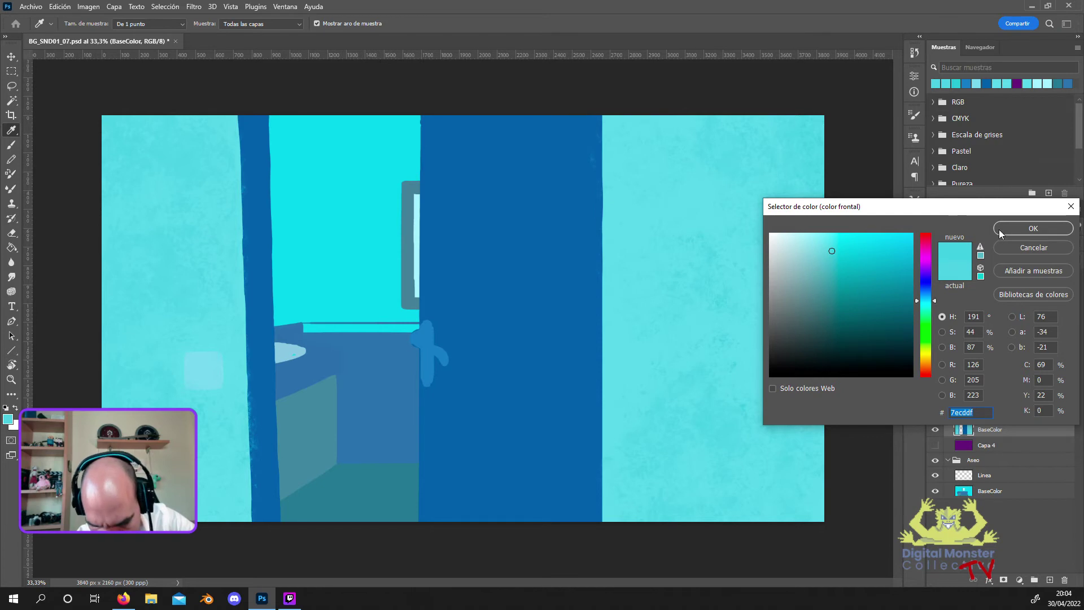
{"action": "left_click", "coordinate": [1016, 229]}
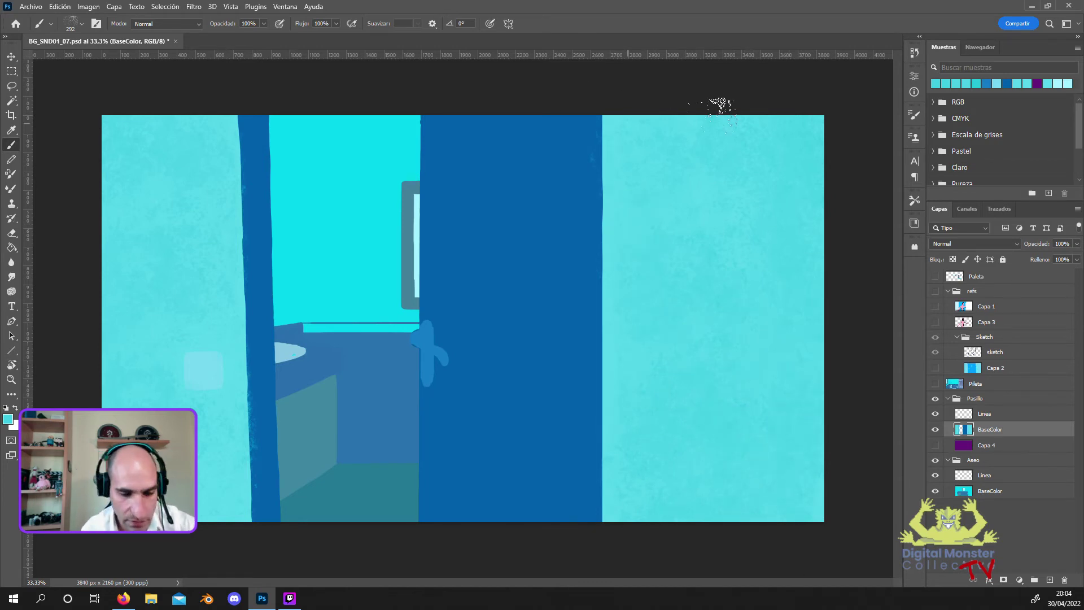
Set the foreground colour to the paler cyan 95e0f2 for brushing the walls.
{"action": "left_click", "coordinate": [8, 418]}
{"action": "left_click", "coordinate": [828, 245]}
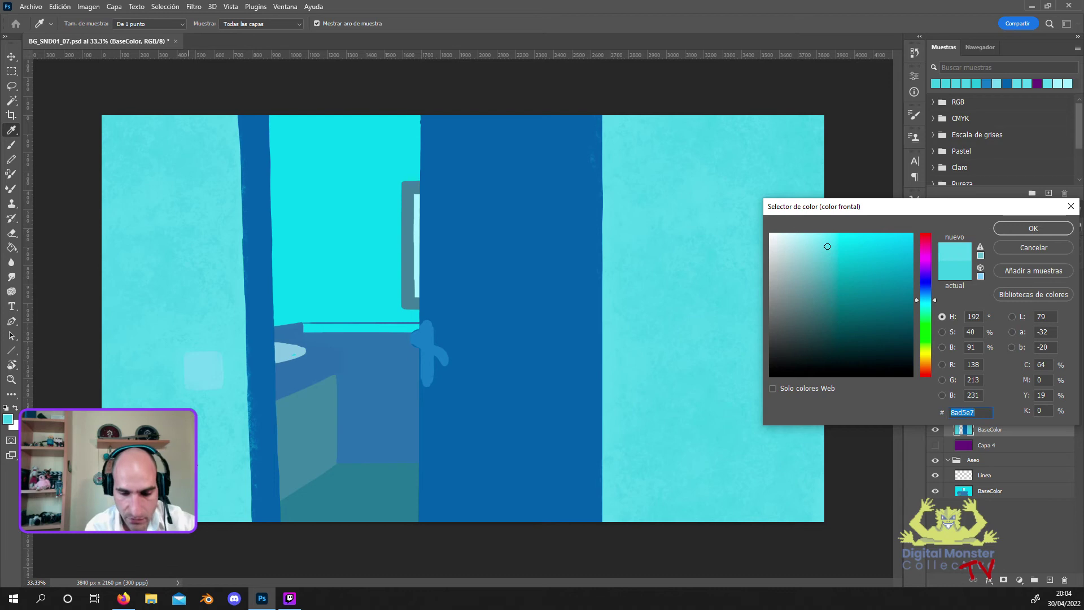
{"action": "left_click", "coordinate": [826, 245]}
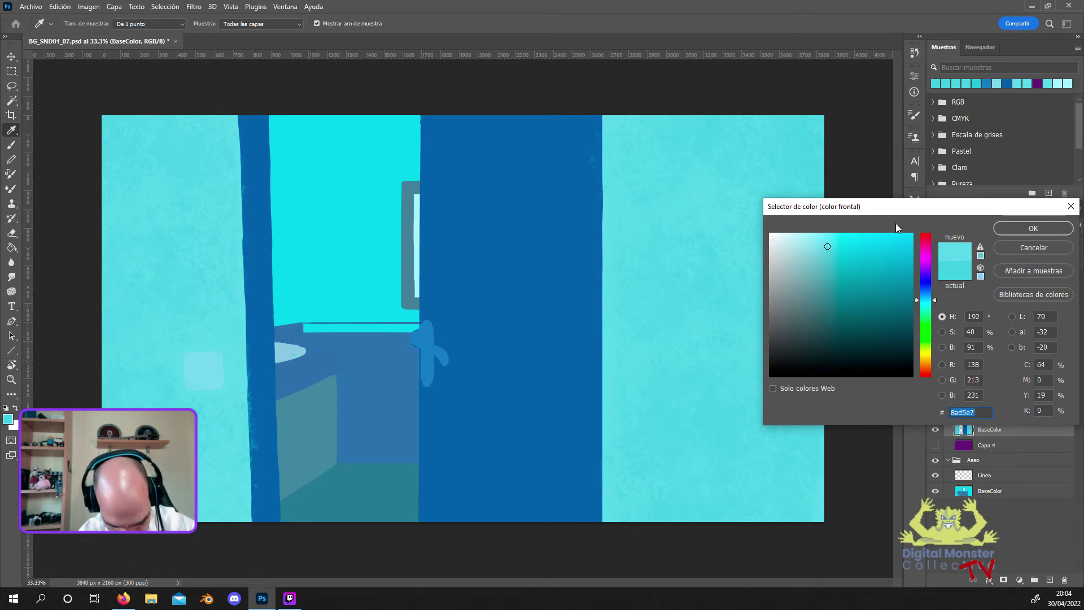
{"action": "left_click", "coordinate": [824, 240]}
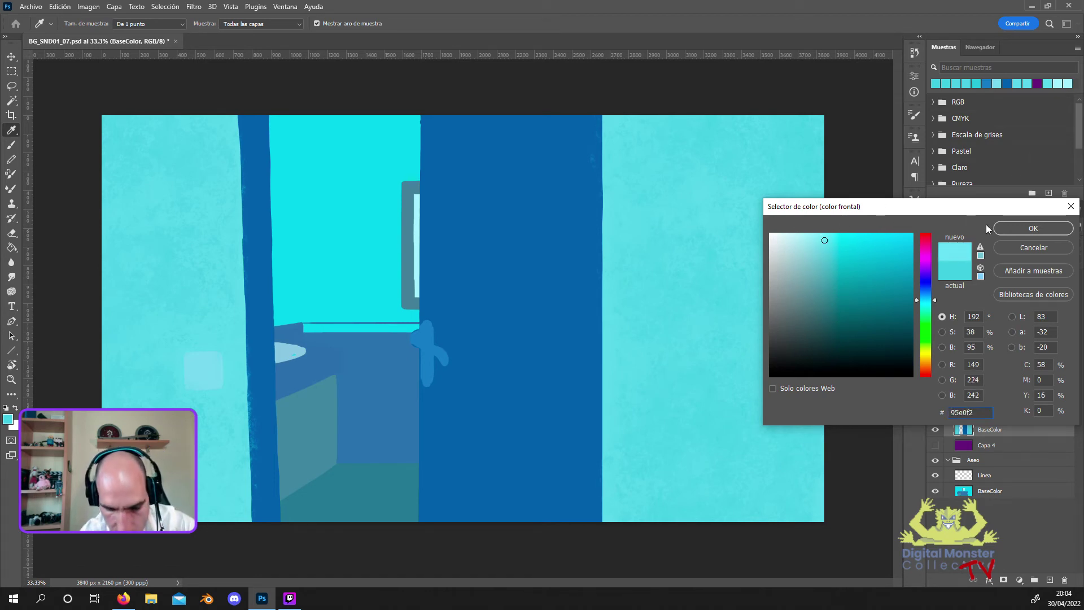
{"action": "left_click", "coordinate": [1010, 228]}
{"action": "key", "text": "b"}
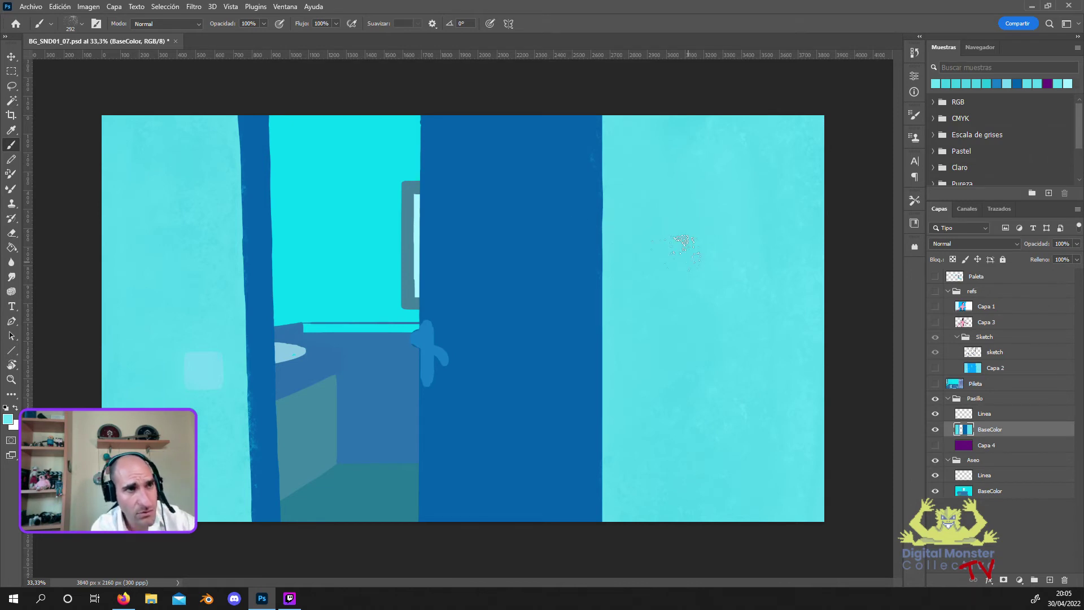
Sample the wall colour 8bd8ea and save it as a new swatch.
{"action": "left_click", "coordinate": [7, 418]}
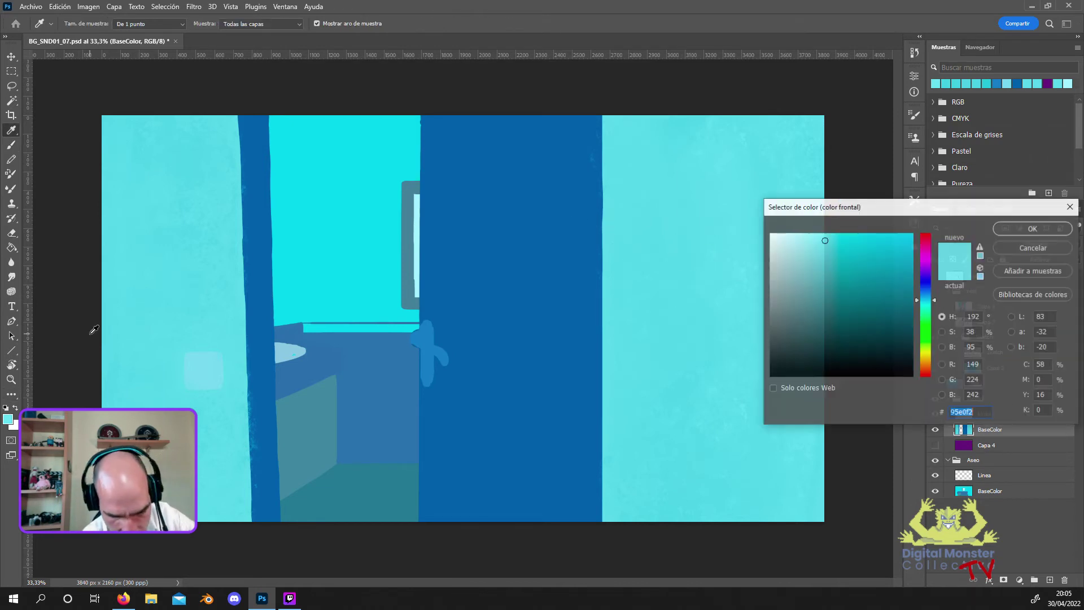
{"action": "left_click", "coordinate": [714, 249]}
{"action": "left_click", "coordinate": [1002, 228]}
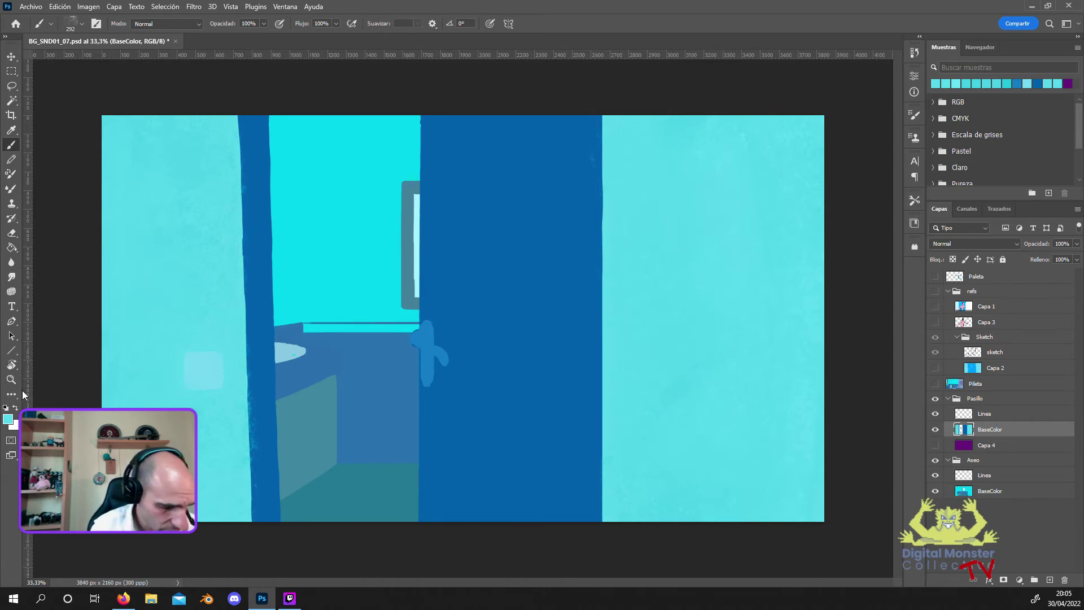
Make 5799b4 teal the paint colour and load the 101 px thickacrylic ultratextured brush.
{"action": "left_click", "coordinate": [8, 418]}
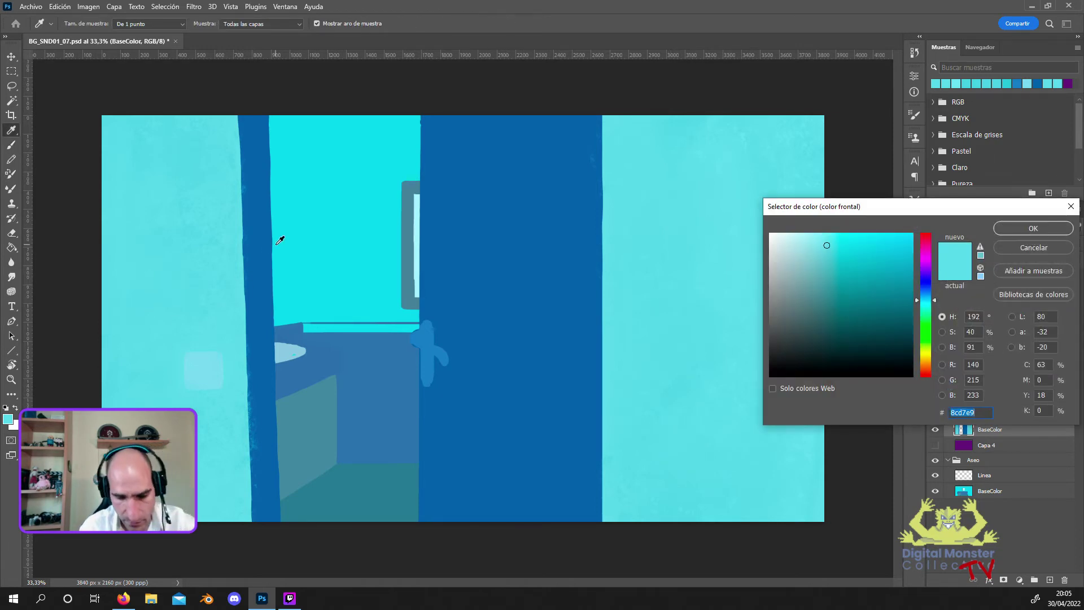
{"action": "left_click", "coordinate": [841, 270]}
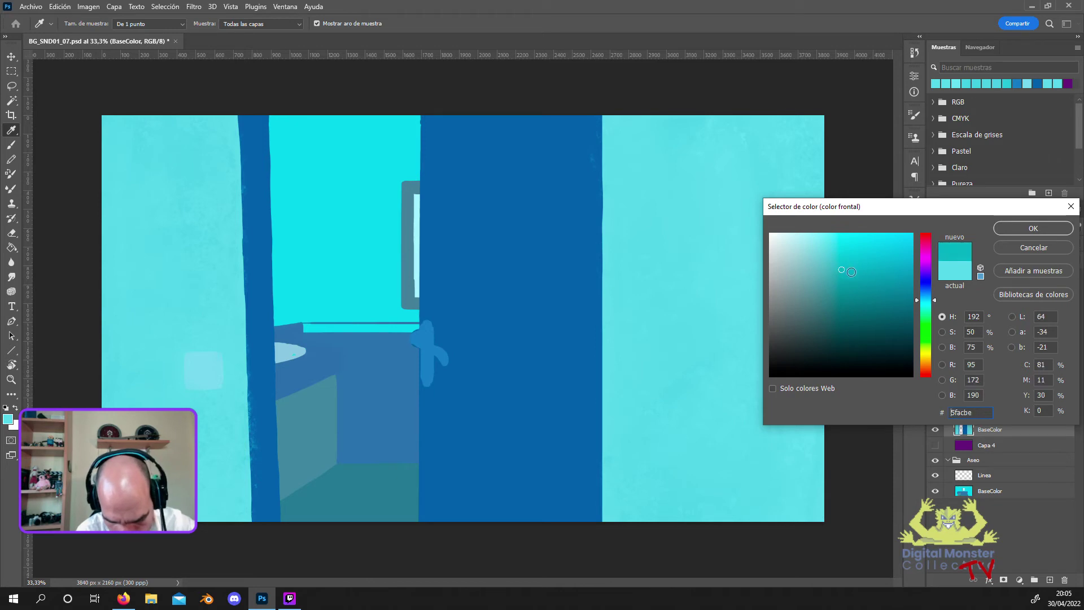
{"action": "left_click", "coordinate": [843, 275]}
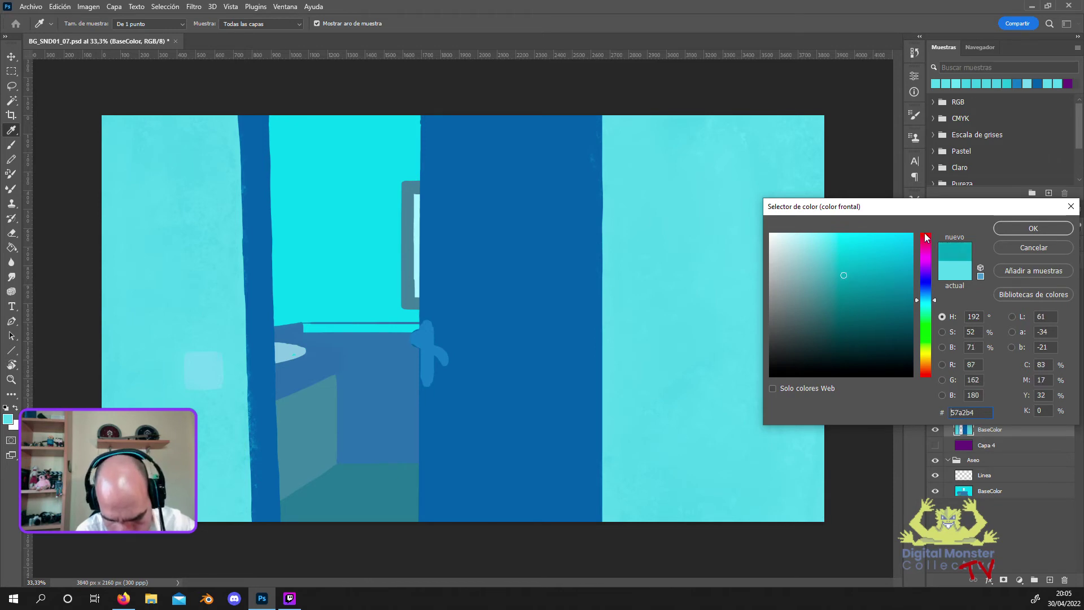
{"action": "left_click", "coordinate": [923, 298]}
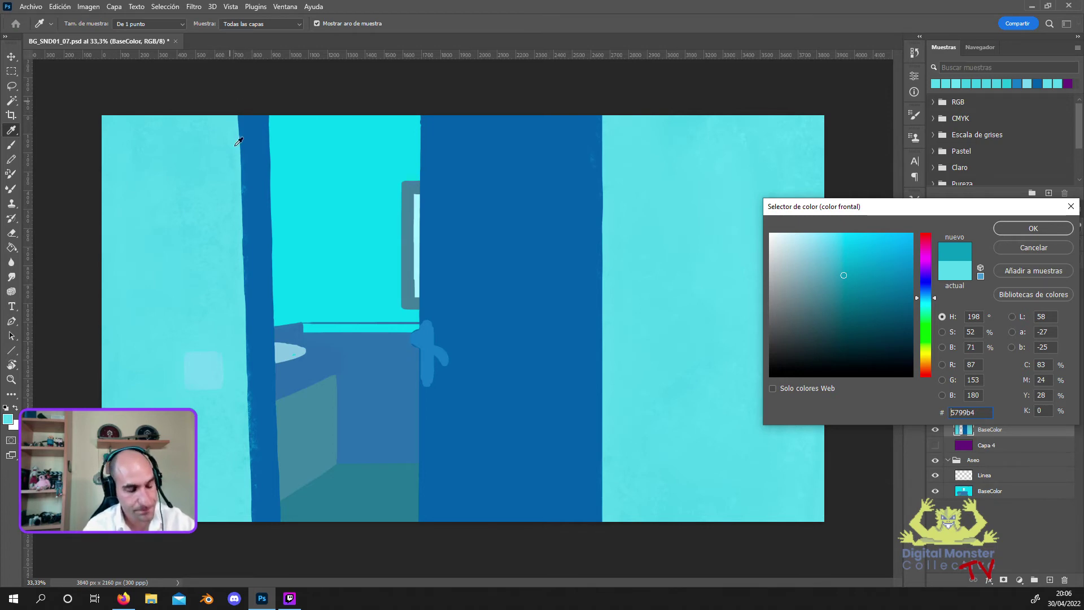
{"action": "left_click", "coordinate": [1004, 229]}
{"action": "key", "text": "b"}
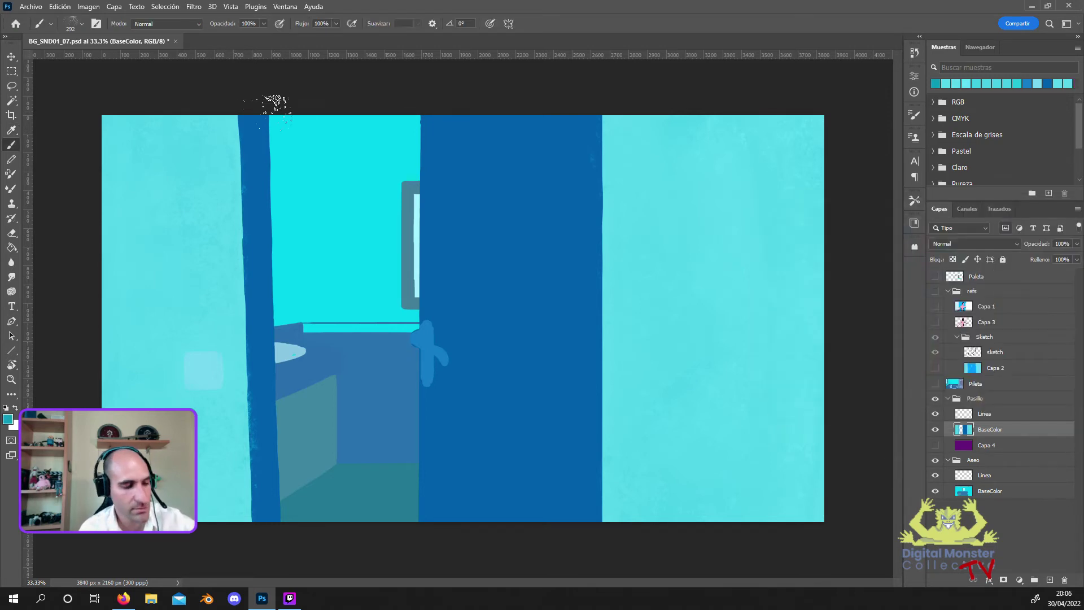
{"action": "left_click", "coordinate": [82, 24]}
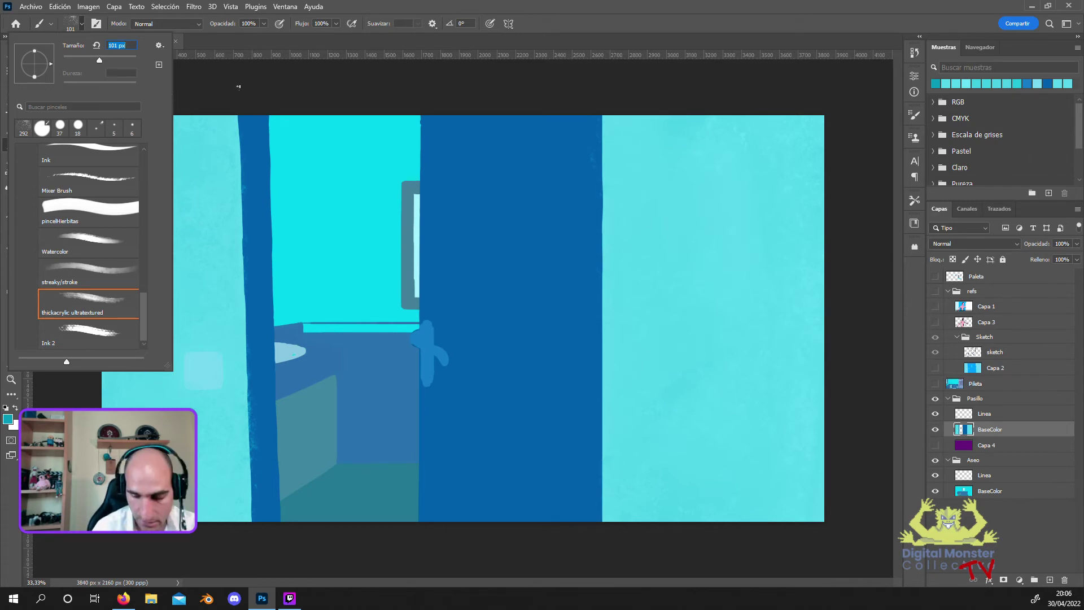
Paint darker teal textured strokes along the door frame's left edge, top to bottom.
{"action": "left_click", "coordinate": [222, 109]}
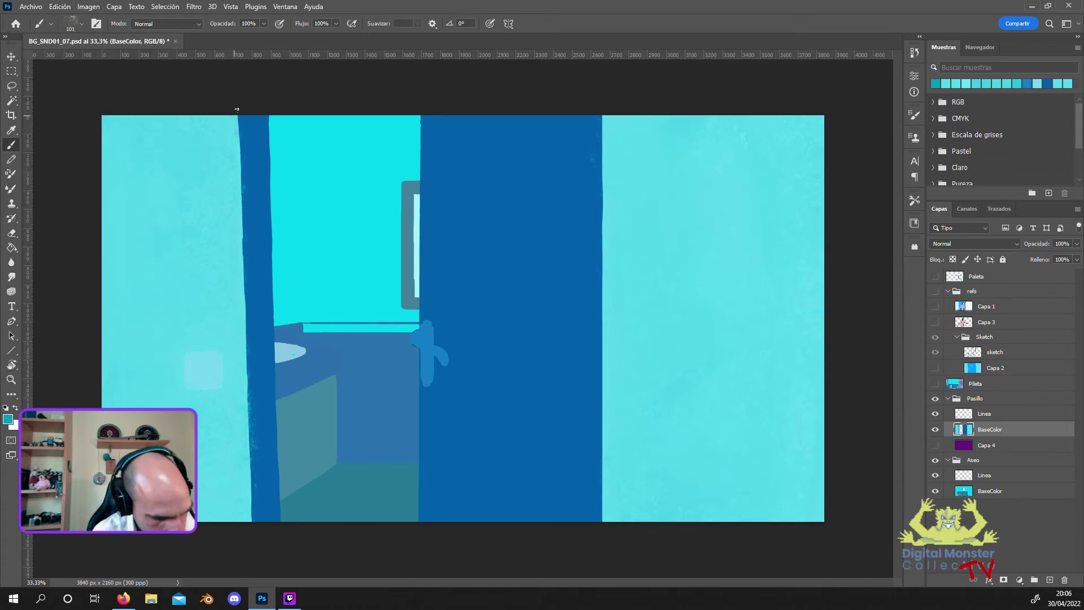
{"action": "left_click_drag", "start_coordinate": [237, 211], "coordinate": [246, 297]}
{"action": "left_click_drag", "start_coordinate": [247, 359], "coordinate": [251, 514]}
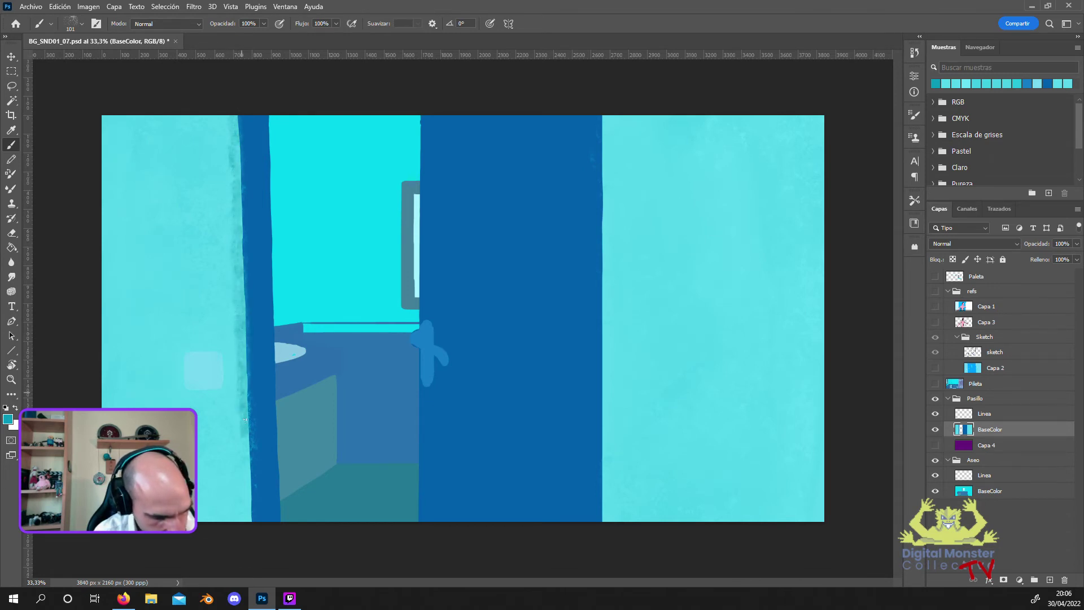
{"action": "left_click_drag", "start_coordinate": [241, 296], "coordinate": [241, 351]}
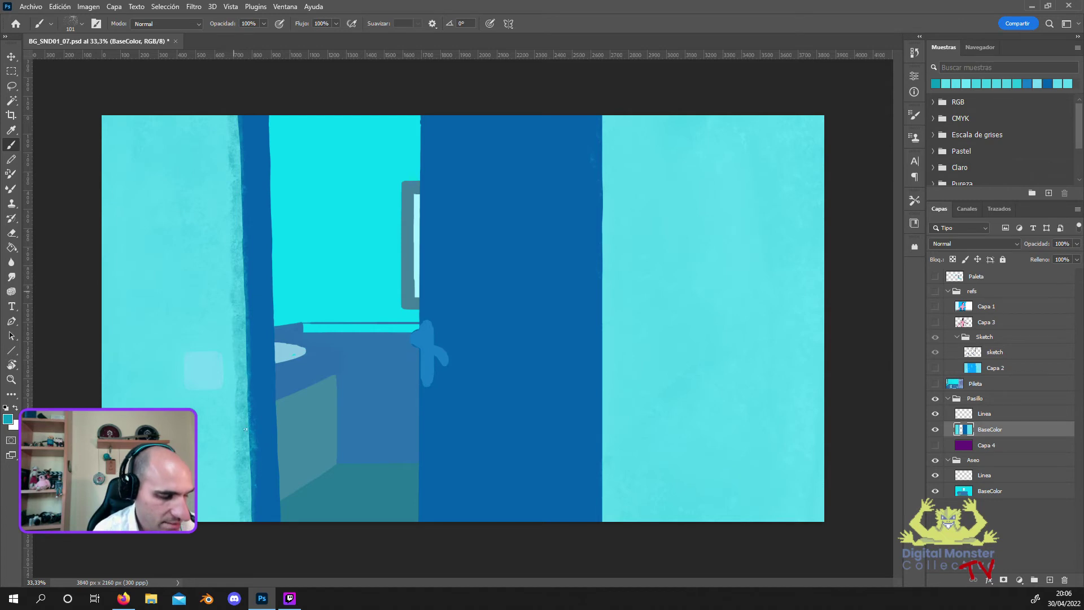
{"action": "left_click_drag", "start_coordinate": [240, 212], "coordinate": [234, 133]}
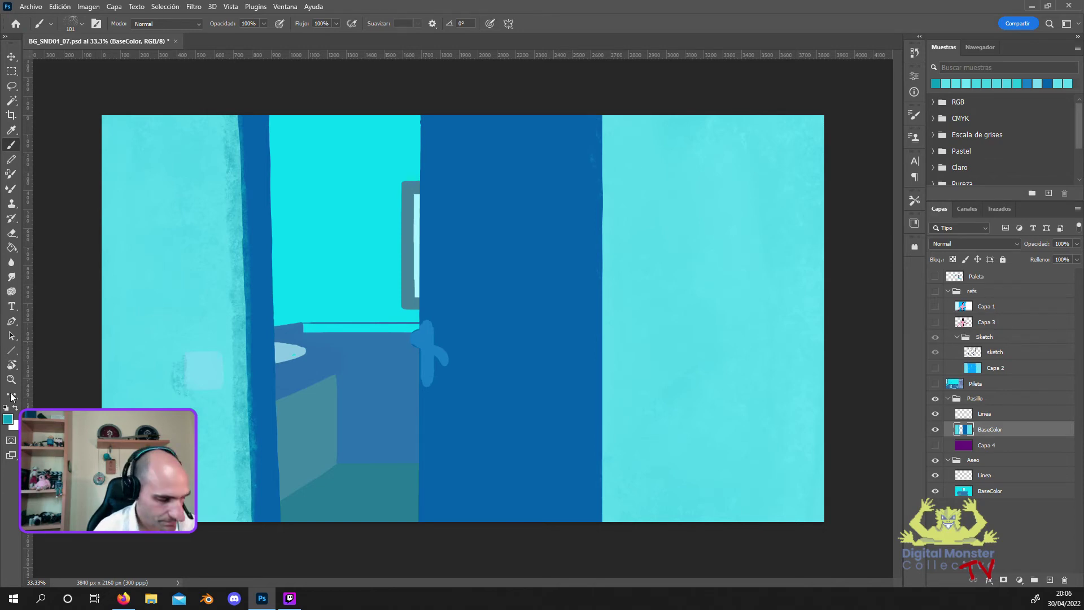
{"action": "left_click", "coordinate": [8, 419]}
Sample a light cyan from the left wall as the paint colour.
{"action": "left_click", "coordinate": [178, 372]}
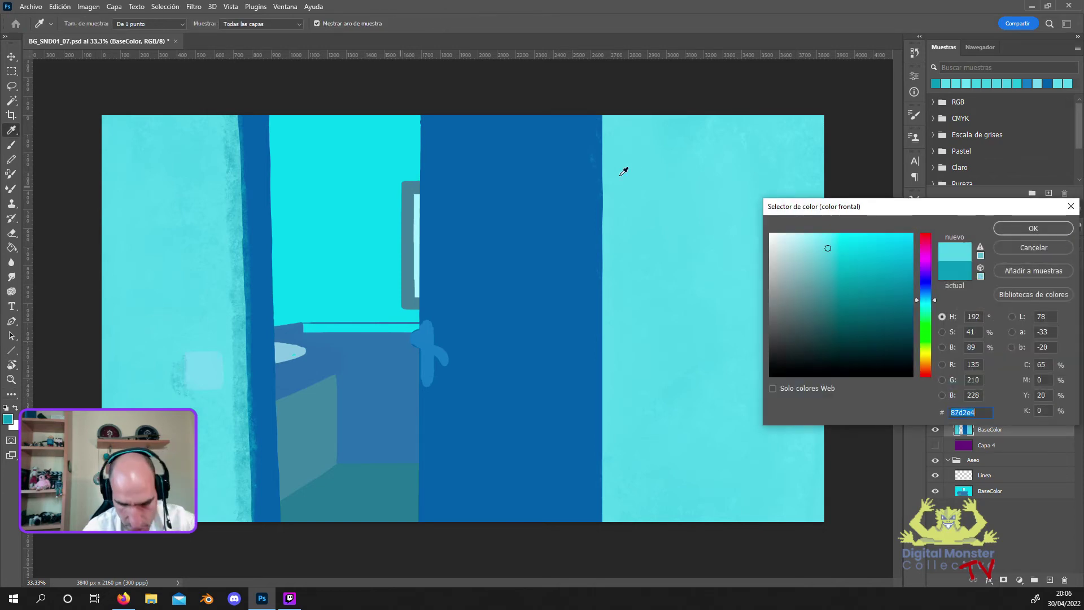
{"action": "left_click", "coordinate": [232, 150]}
{"action": "key", "text": "Return"}
{"action": "key", "text": "b"}
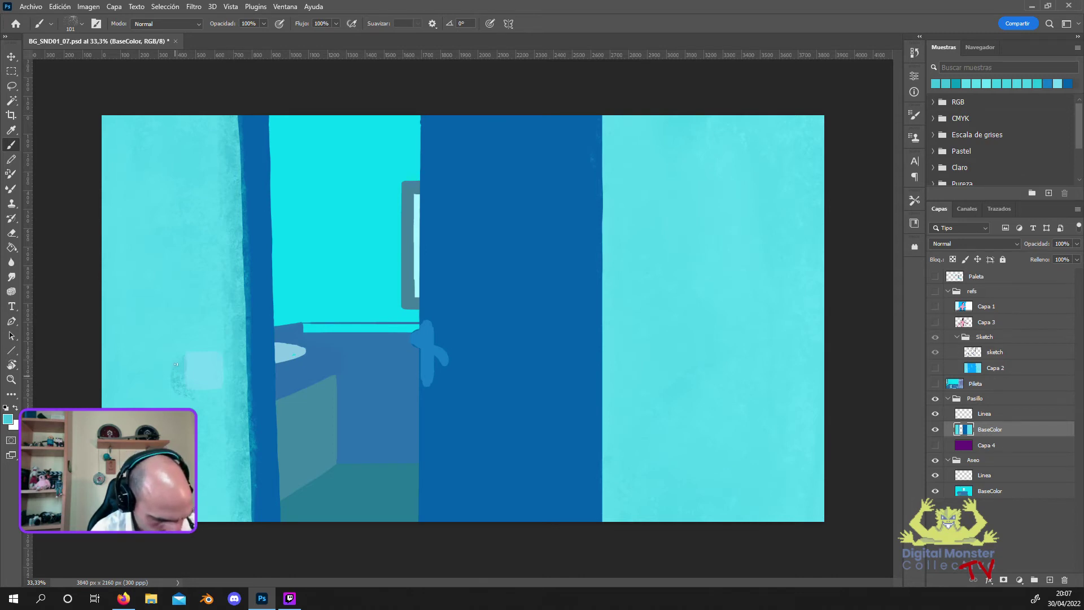
Resample the wall cyan and paint over the dark strip's edge to blend it.
{"action": "key", "text": "i"}
{"action": "left_click", "coordinate": [8, 419]}
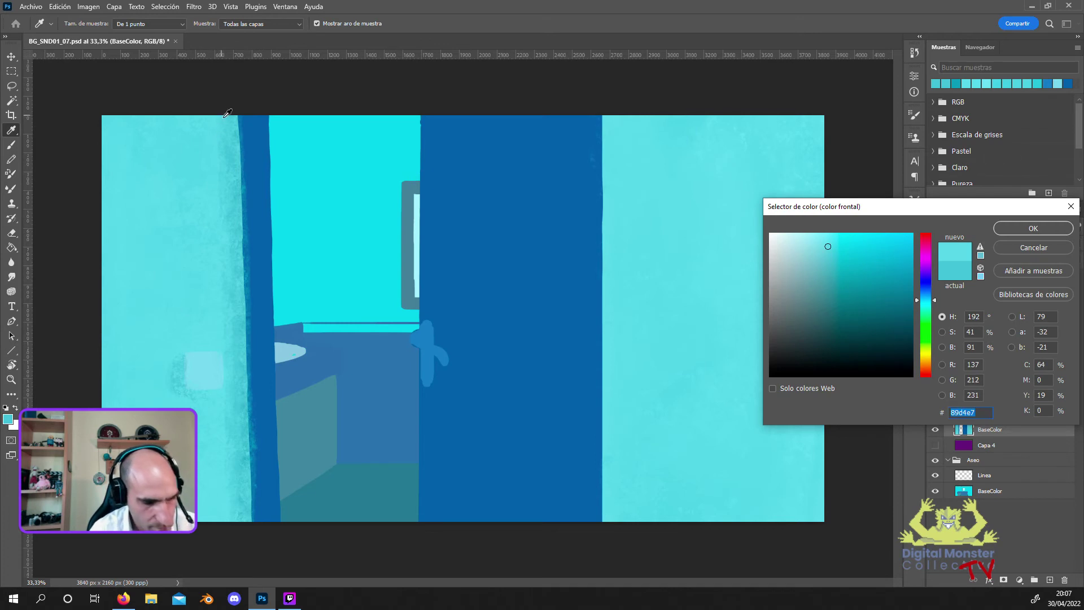
{"action": "left_click", "coordinate": [225, 118]}
{"action": "key", "text": "Return"}
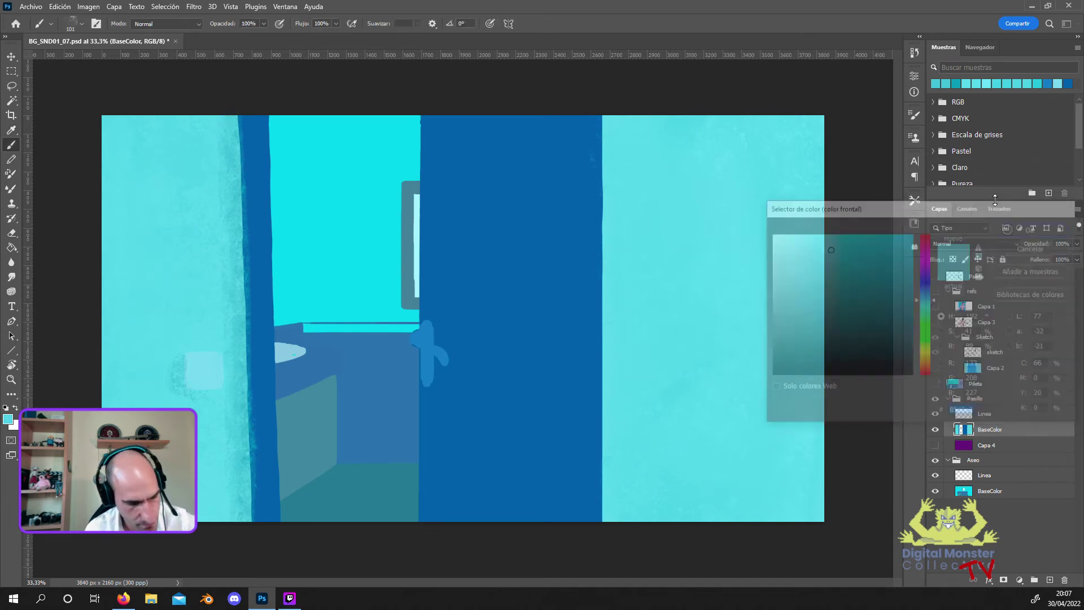
{"action": "key", "text": "b"}
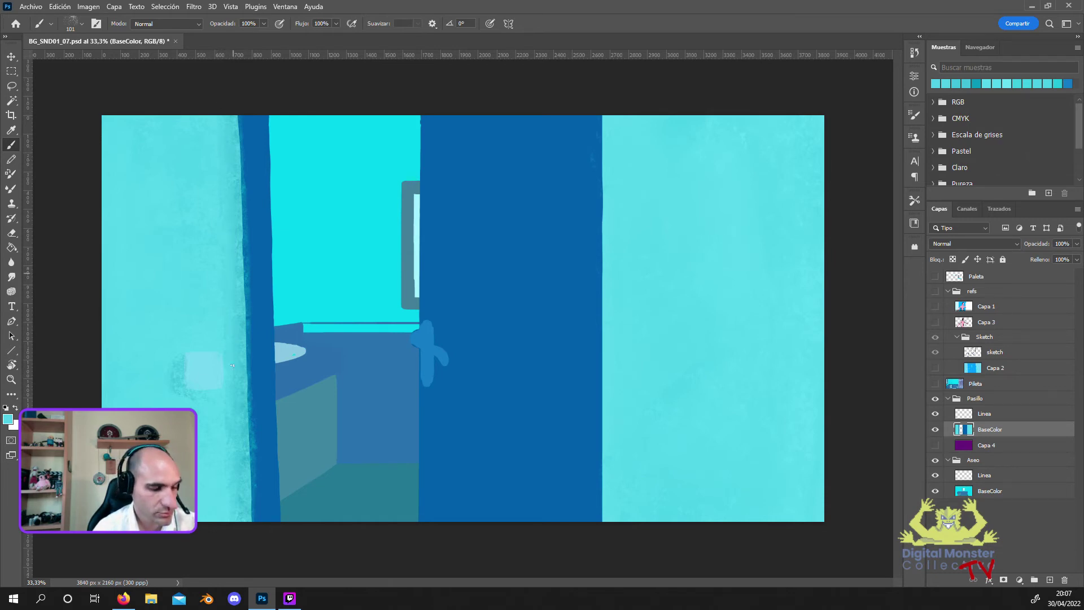
{"action": "left_click_drag", "start_coordinate": [233, 204], "coordinate": [230, 395]}
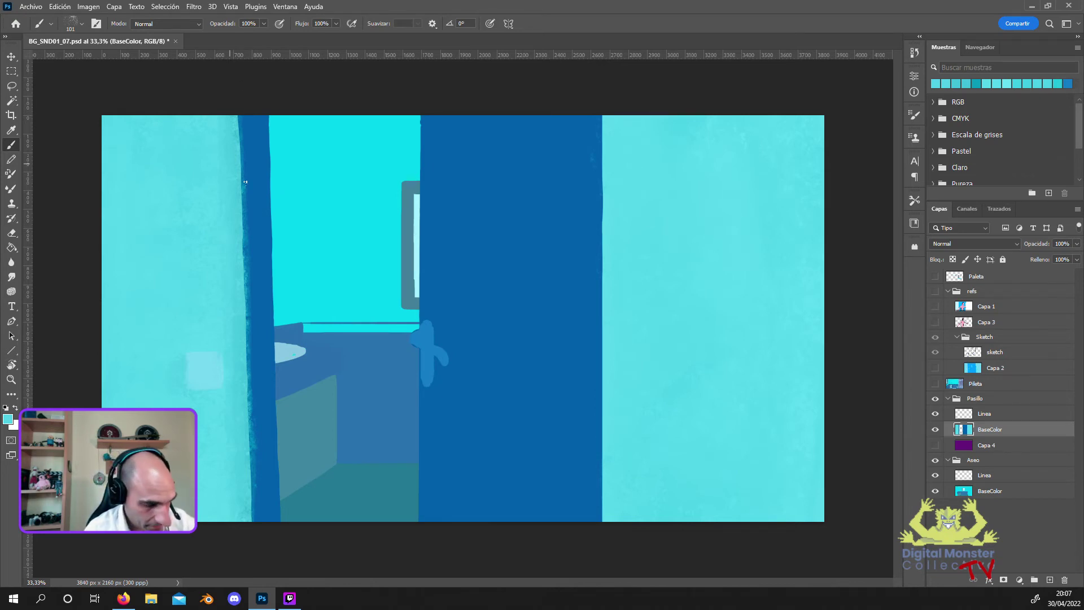
Set the paint colour to the shading blue 427bb0.
{"action": "left_click", "coordinate": [8, 419]}
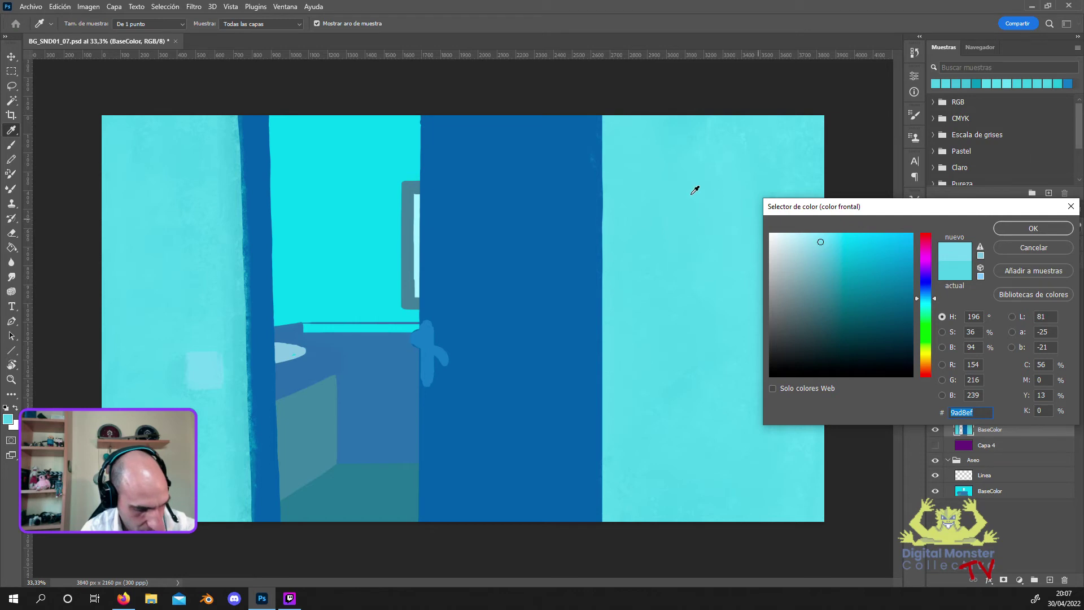
{"action": "left_click", "coordinate": [252, 356]}
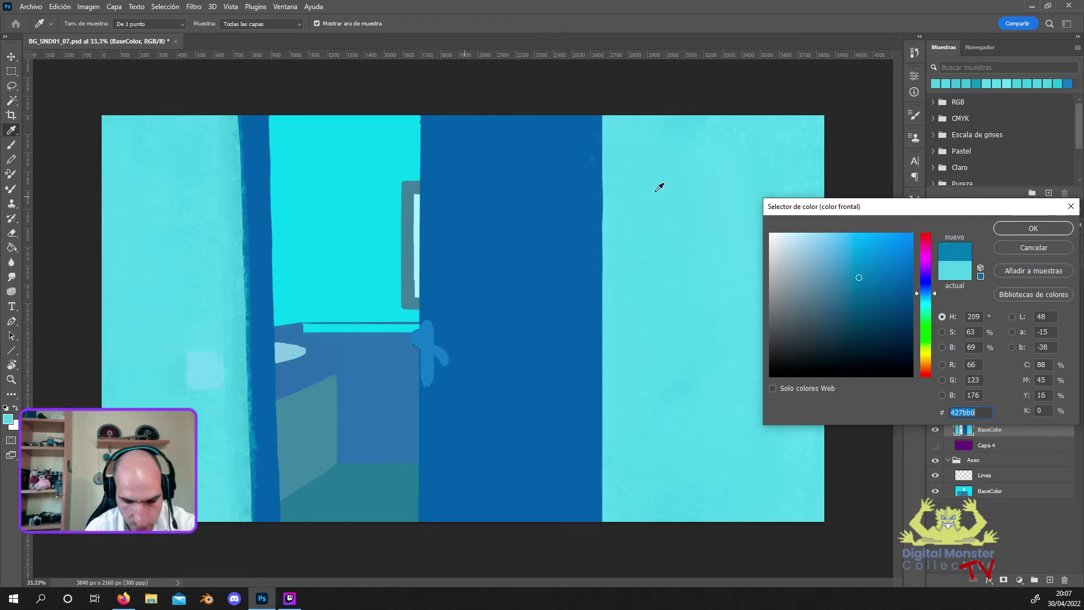
{"action": "left_click", "coordinate": [1002, 229]}
{"action": "key", "text": "b"}
Shrink the brush to 51 px, shade the switch plate's right edge, and zoom in.
{"action": "left_click", "coordinate": [73, 23]}
{"action": "left_click", "coordinate": [76, 57]}
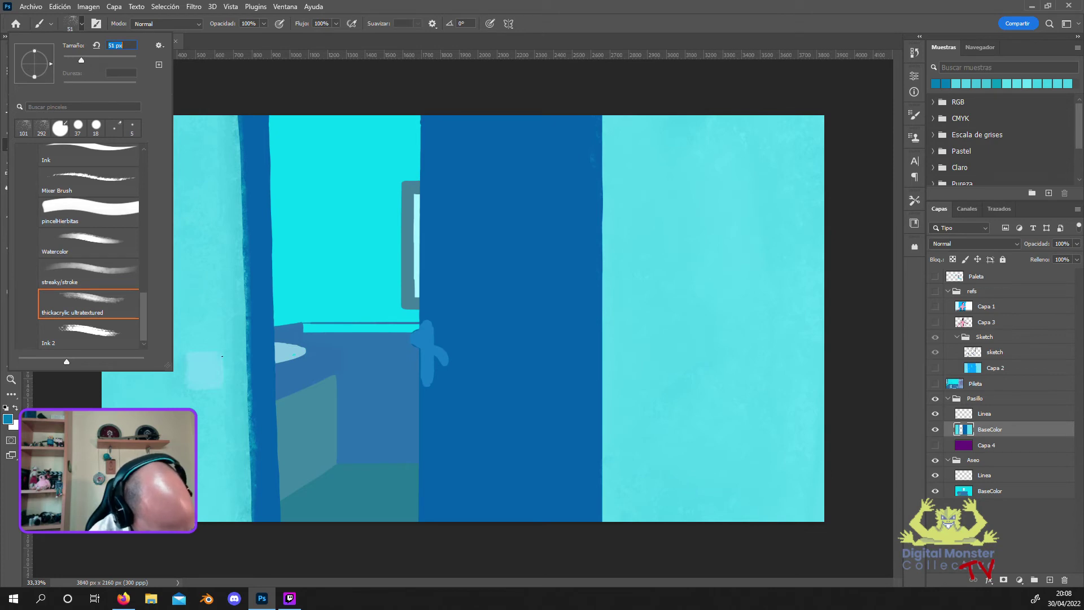
{"action": "key", "text": "Return"}
{"action": "left_click_drag", "start_coordinate": [221, 359], "coordinate": [223, 379]}
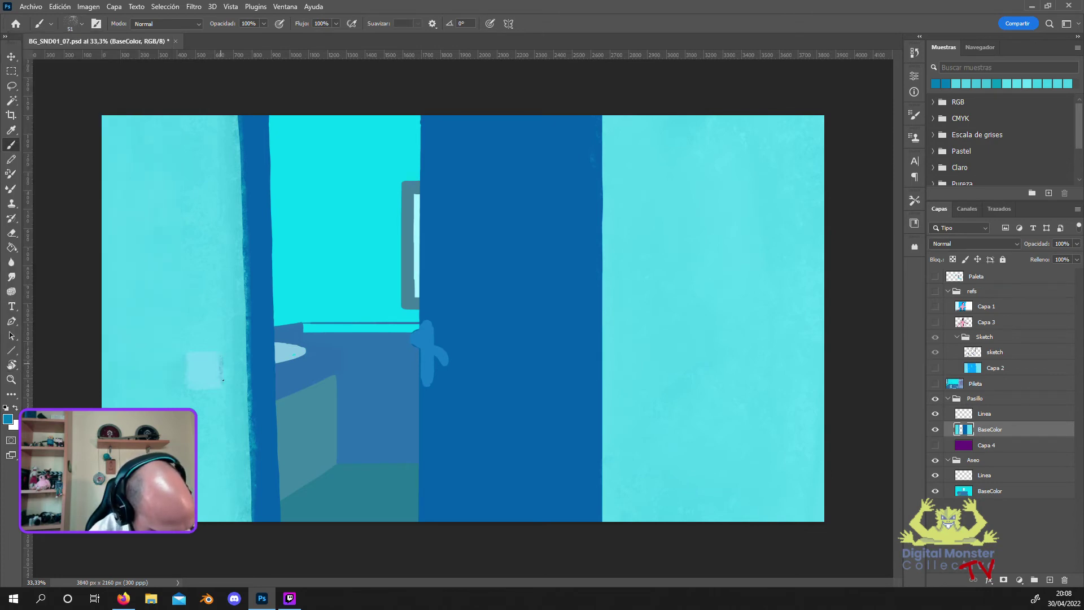
{"action": "key", "text": "z"}
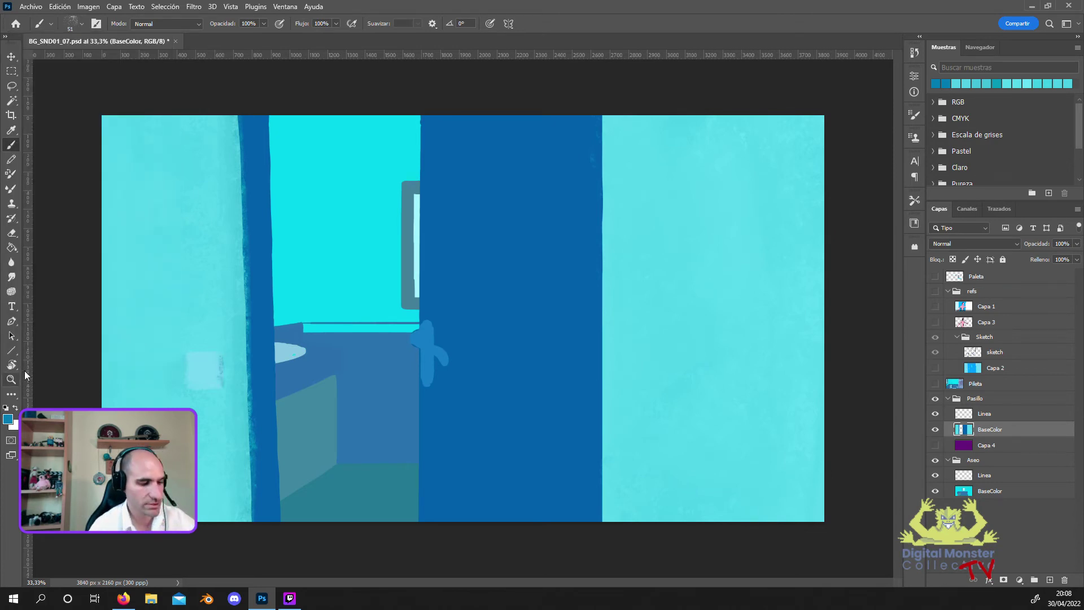
{"action": "left_click", "coordinate": [208, 364]}
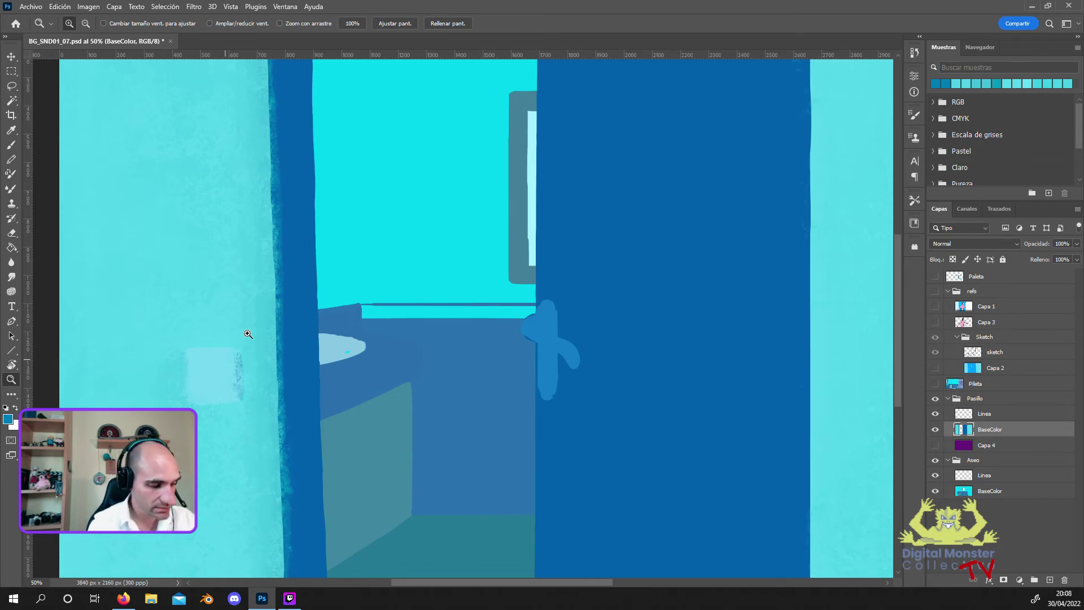
Return to the 51 px brush after zooming to the light-switch plate.
{"action": "left_click", "coordinate": [14, 146]}
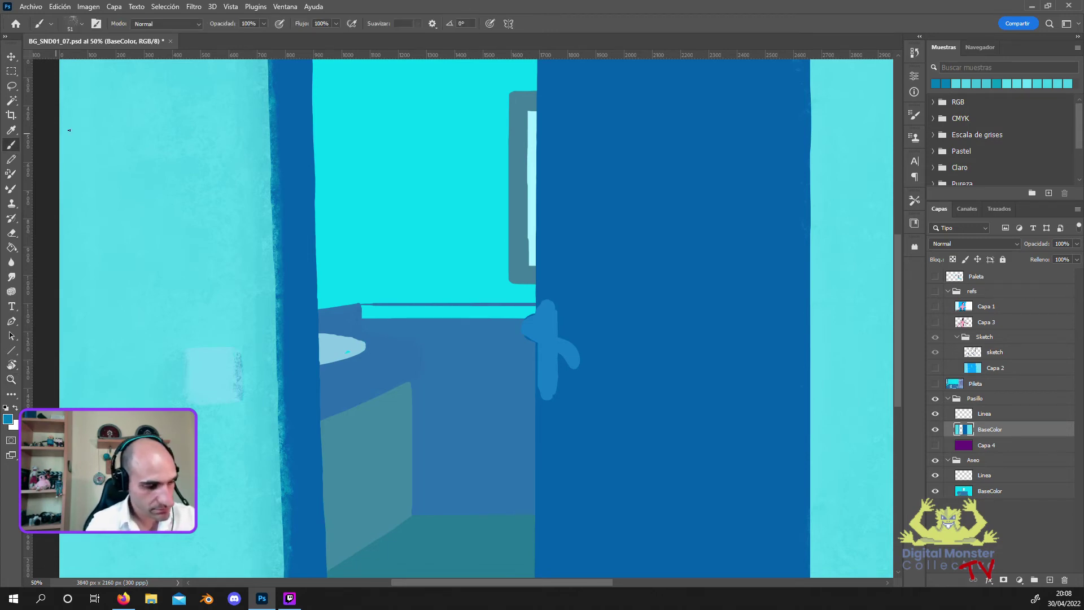
Shrink the brush to 32 px and sample a light blue from the wall.
{"action": "left_click", "coordinate": [72, 24]}
{"action": "left_click", "coordinate": [75, 58]}
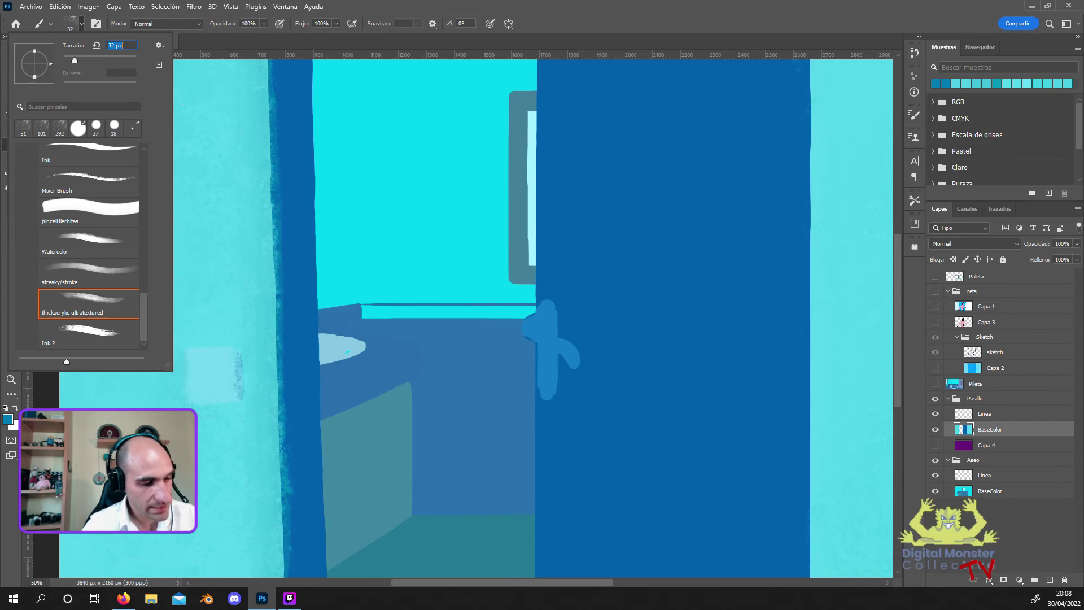
{"action": "left_click", "coordinate": [211, 38]}
{"action": "left_click", "coordinate": [8, 419]}
{"action": "left_click", "coordinate": [342, 347]}
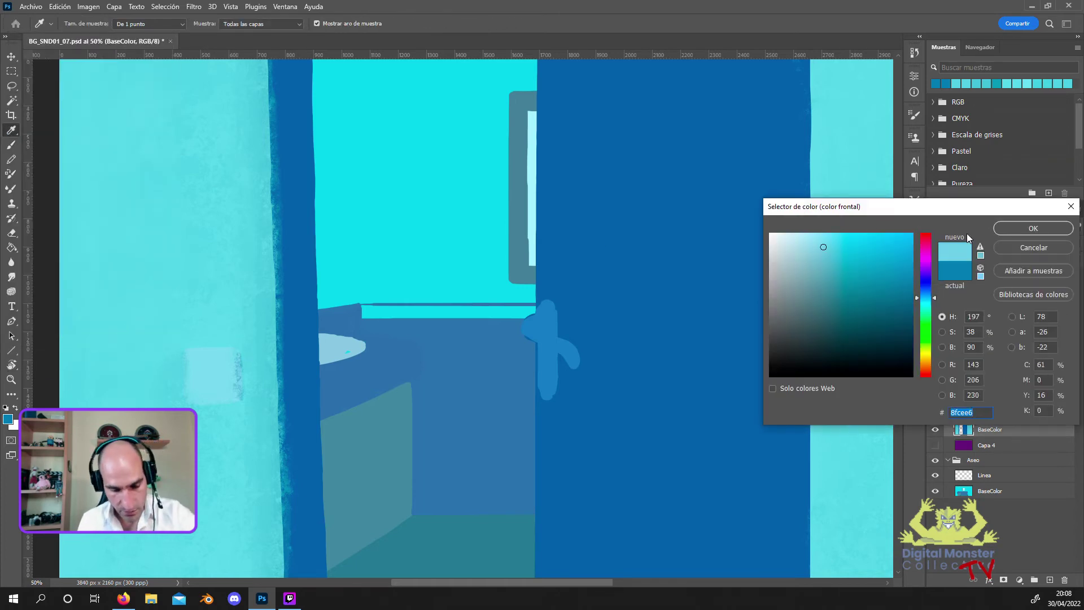
{"action": "left_click", "coordinate": [239, 364]}
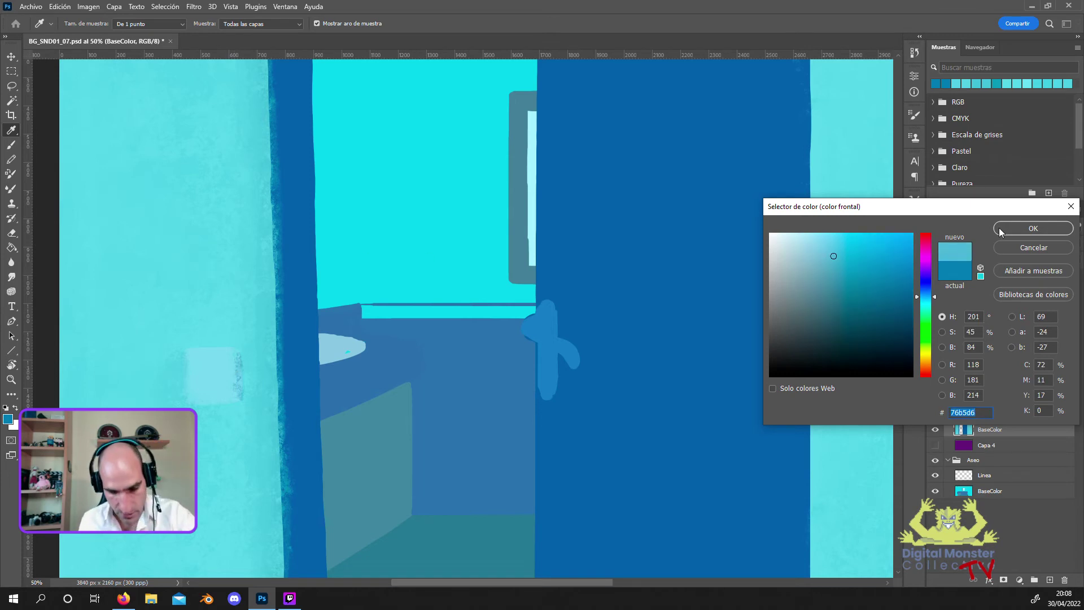
{"action": "key", "text": "Return"}
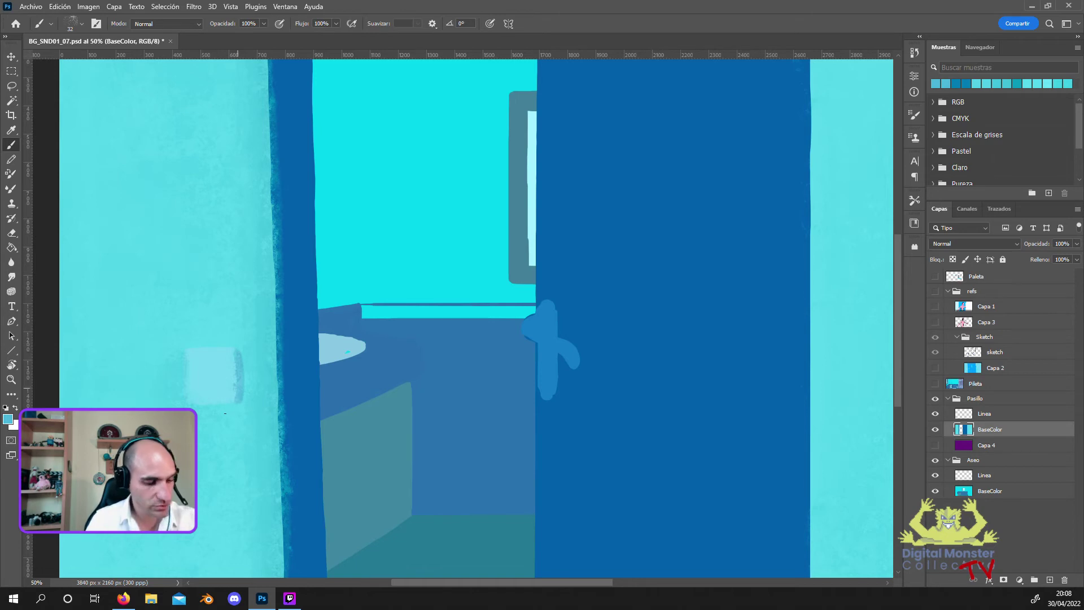
Choose a lighter greyish blue for shading the switch plate and resume brushing.
{"action": "left_click", "coordinate": [8, 418]}
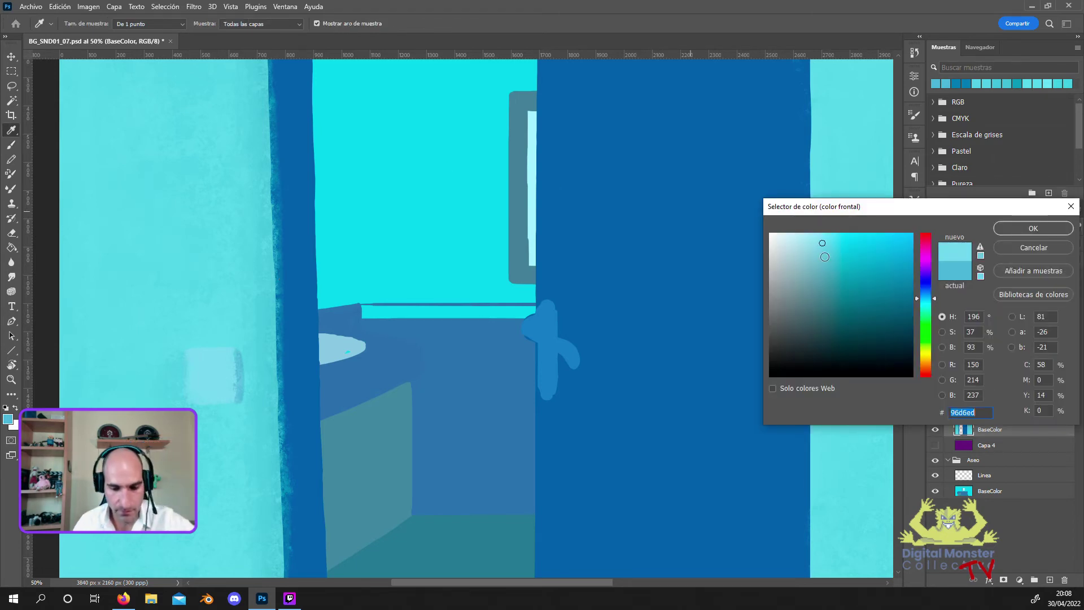
{"action": "left_click", "coordinate": [814, 263]}
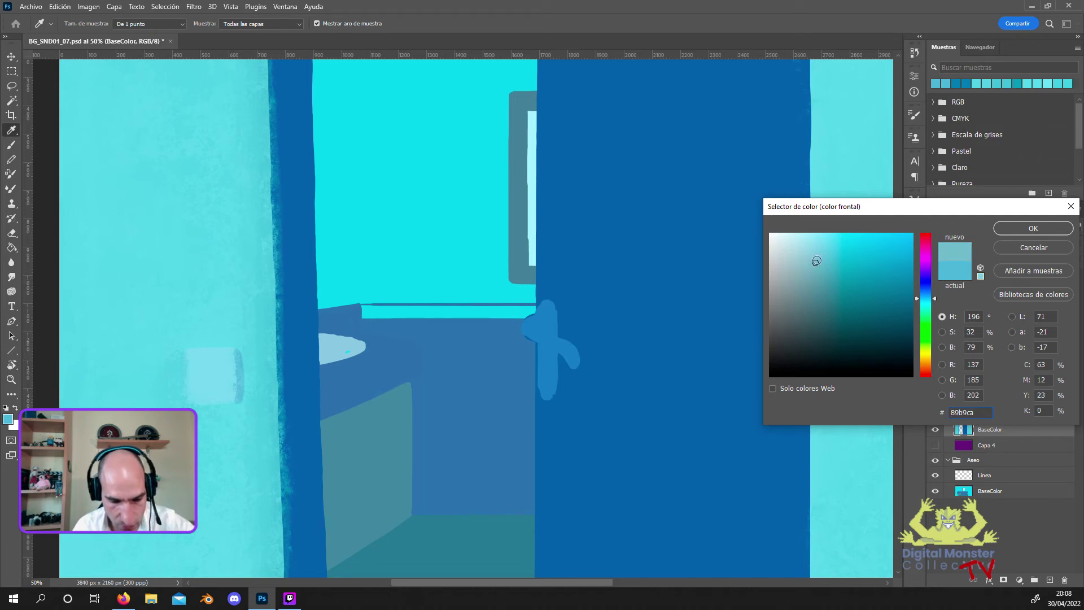
{"action": "left_click", "coordinate": [1016, 226]}
{"action": "key", "text": "b"}
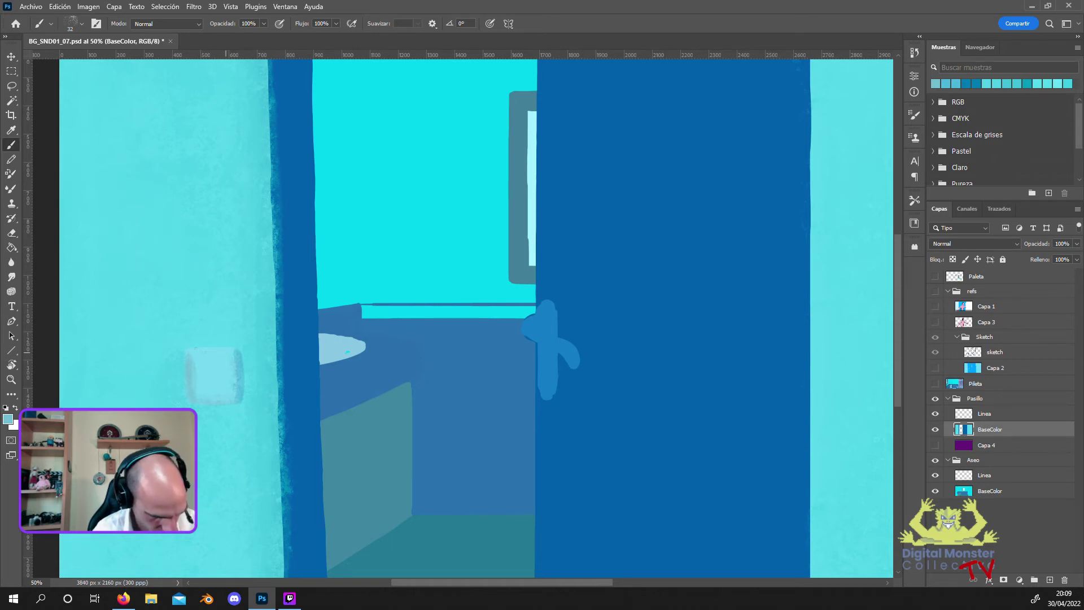
Show the refs layers, then hide the pink figure reference and the Sketch group's lines.
{"action": "left_click", "coordinate": [934, 291]}
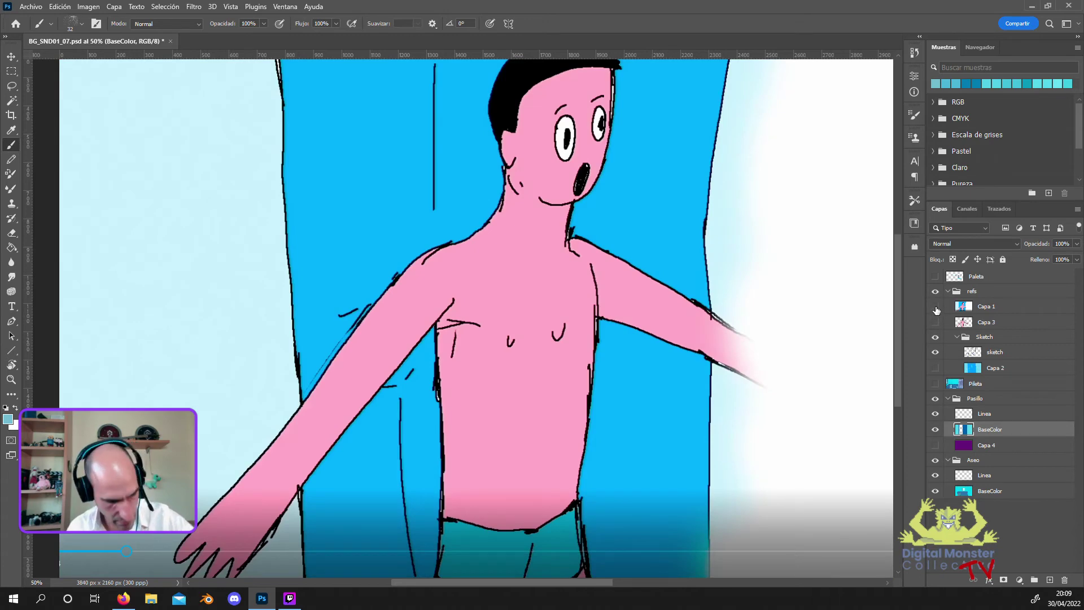
{"action": "left_click", "coordinate": [935, 306]}
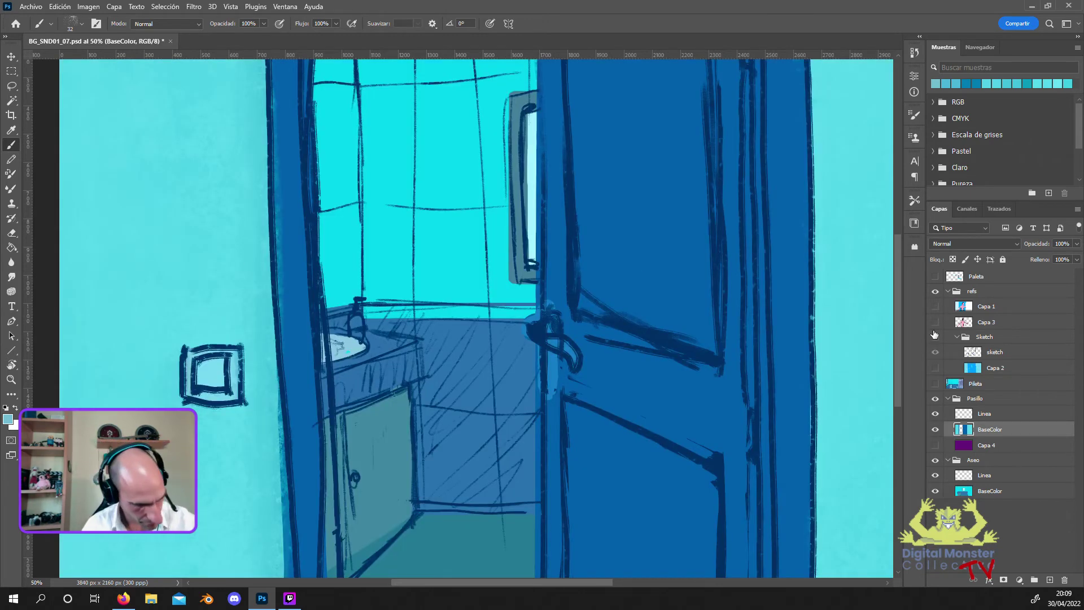
{"action": "left_click", "coordinate": [934, 336]}
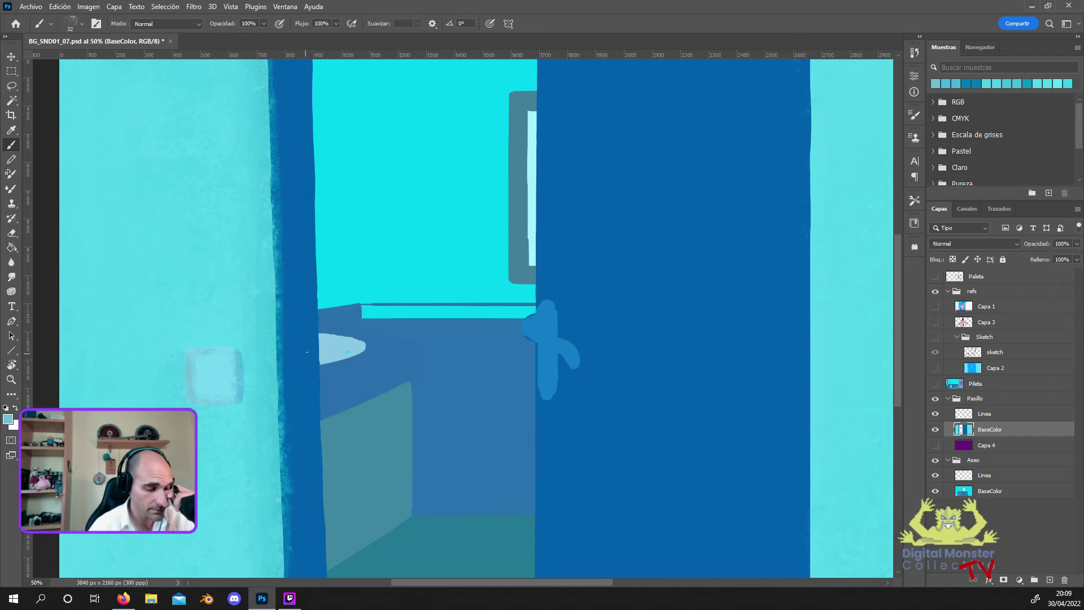
Set the foreground colour to a dark blue sampled from the canvas.
{"action": "left_click", "coordinate": [6, 420]}
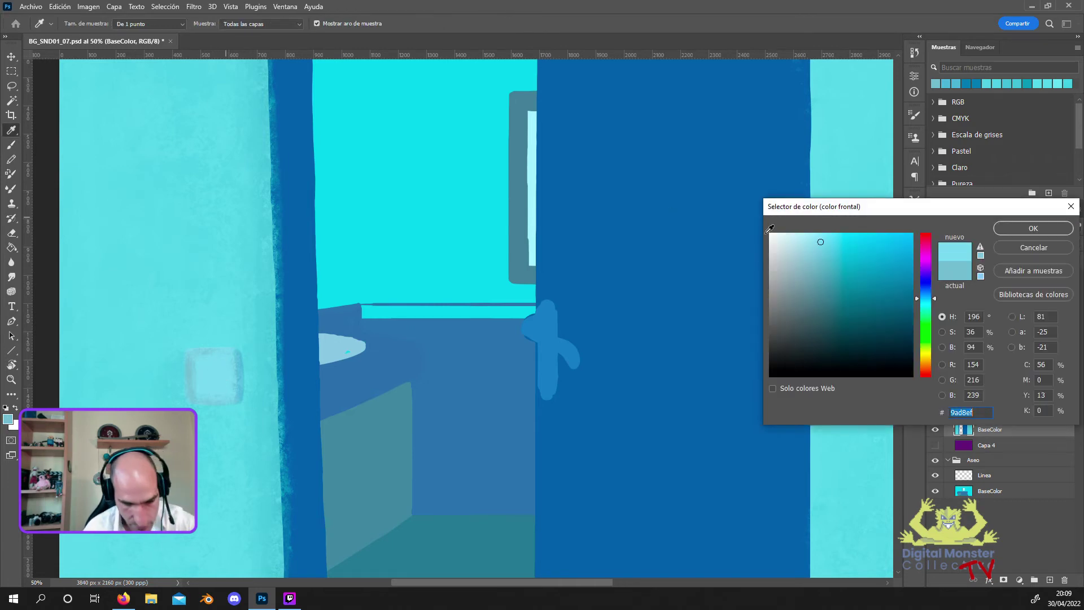
{"action": "left_click", "coordinate": [1060, 228]}
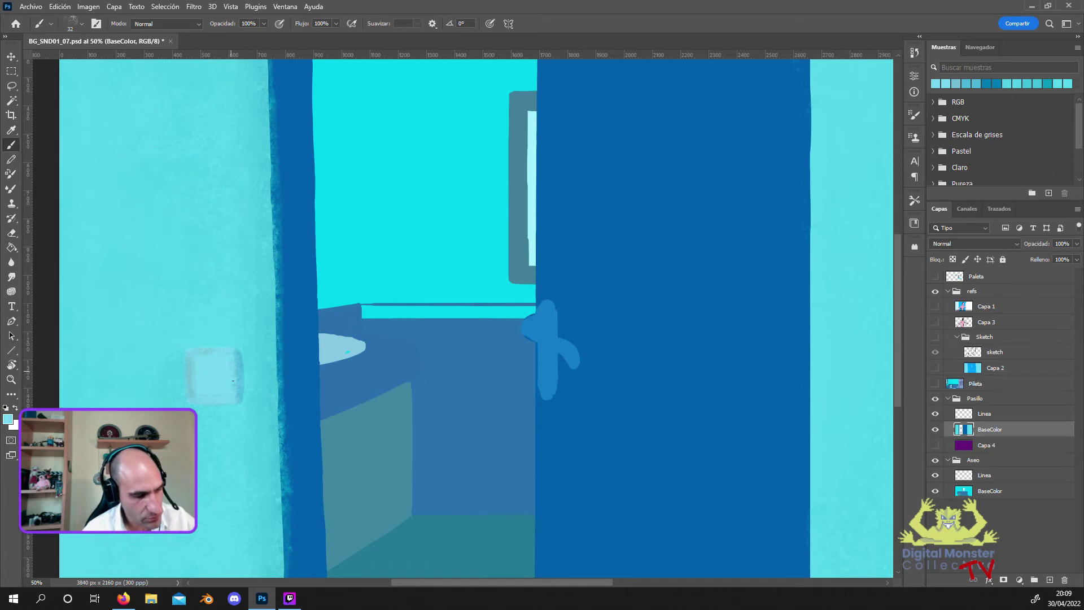
{"action": "left_click", "coordinate": [9, 419]}
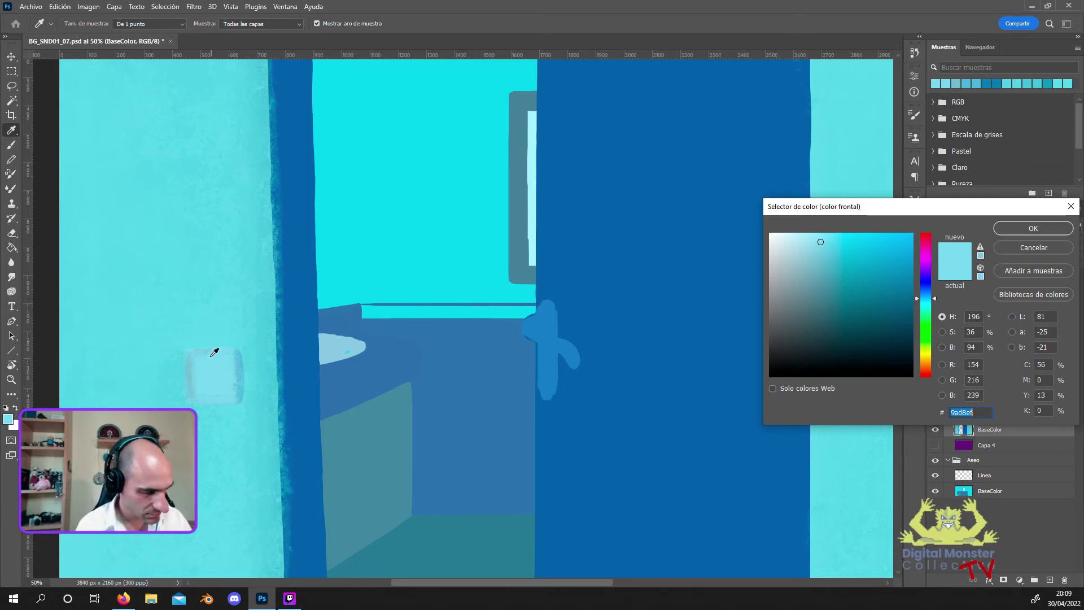
{"action": "left_click", "coordinate": [305, 325]}
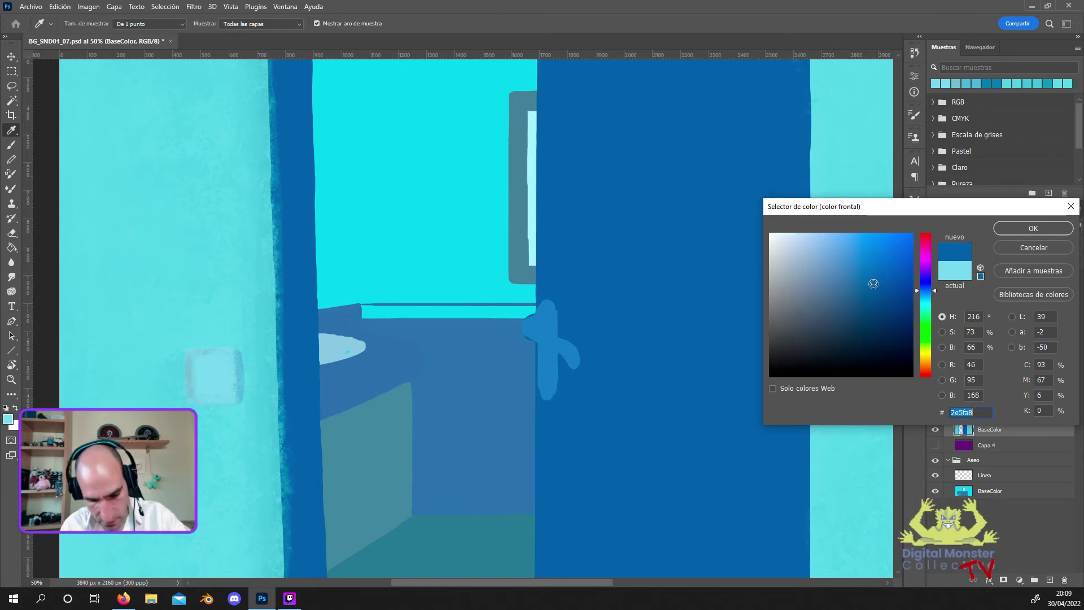
{"action": "left_click", "coordinate": [1005, 228]}
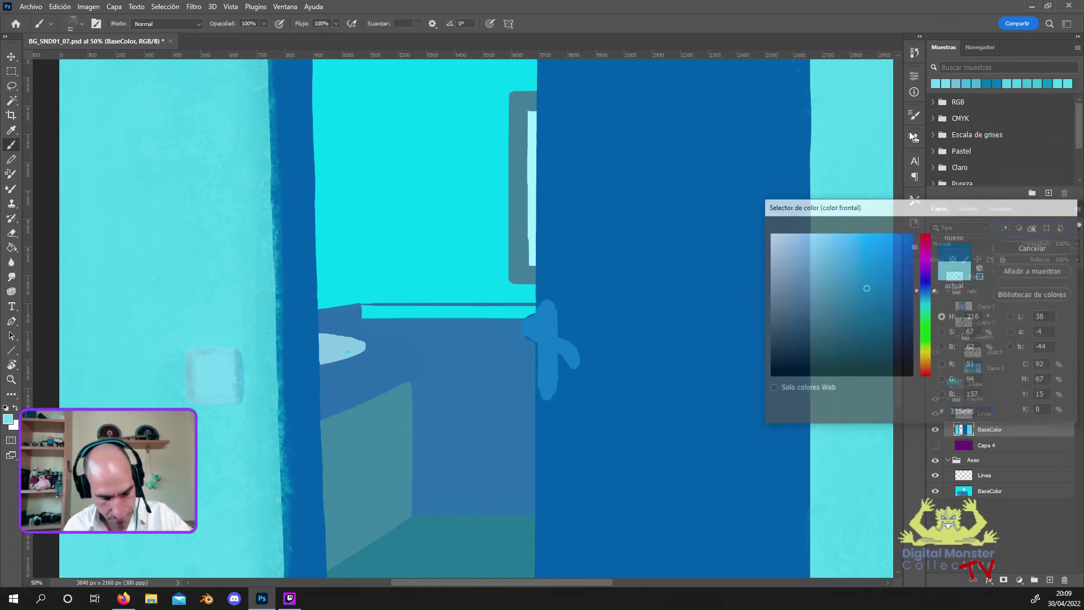
Paint a dark blue outline on the switch plate with a 24 px brush, then fit the view.
{"action": "left_click", "coordinate": [82, 24]}
{"action": "left_click_drag", "start_coordinate": [73, 60], "coordinate": [72, 60]}
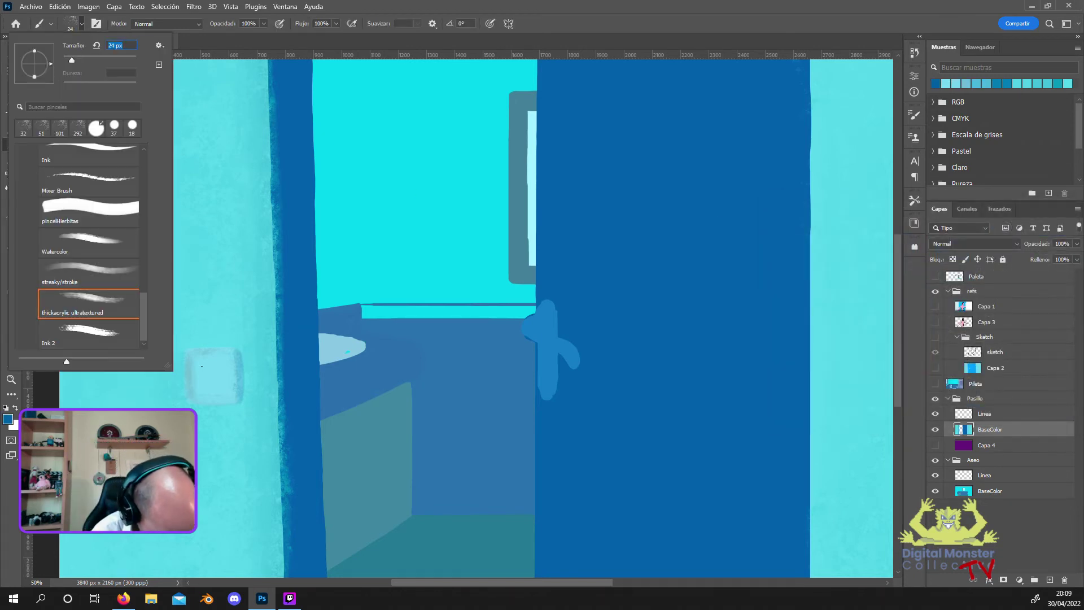
{"action": "key", "text": "Return"}
{"action": "mouse_move", "coordinate": [202, 366]}
{"action": "left_mouse_down"}
{"action": "mouse_move", "coordinate": [201, 387]}
{"action": "mouse_move", "coordinate": [226, 364]}
{"action": "mouse_move", "coordinate": [226, 389]}
{"action": "mouse_move", "coordinate": [201, 390]}
{"action": "left_mouse_up"}
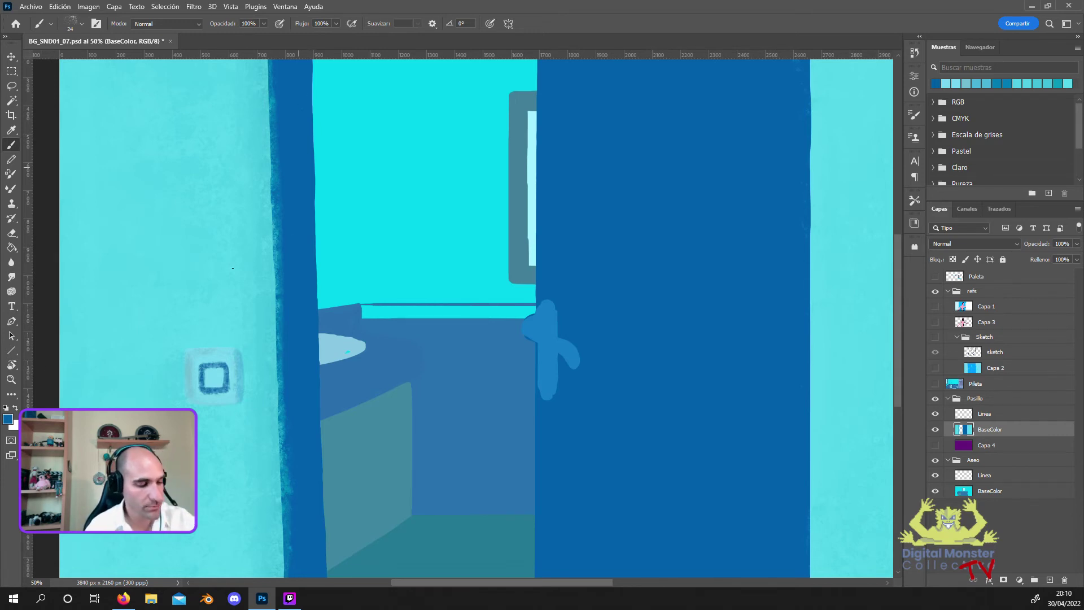
{"action": "left_click", "coordinate": [11, 379]}
{"action": "left_click", "coordinate": [392, 21]}
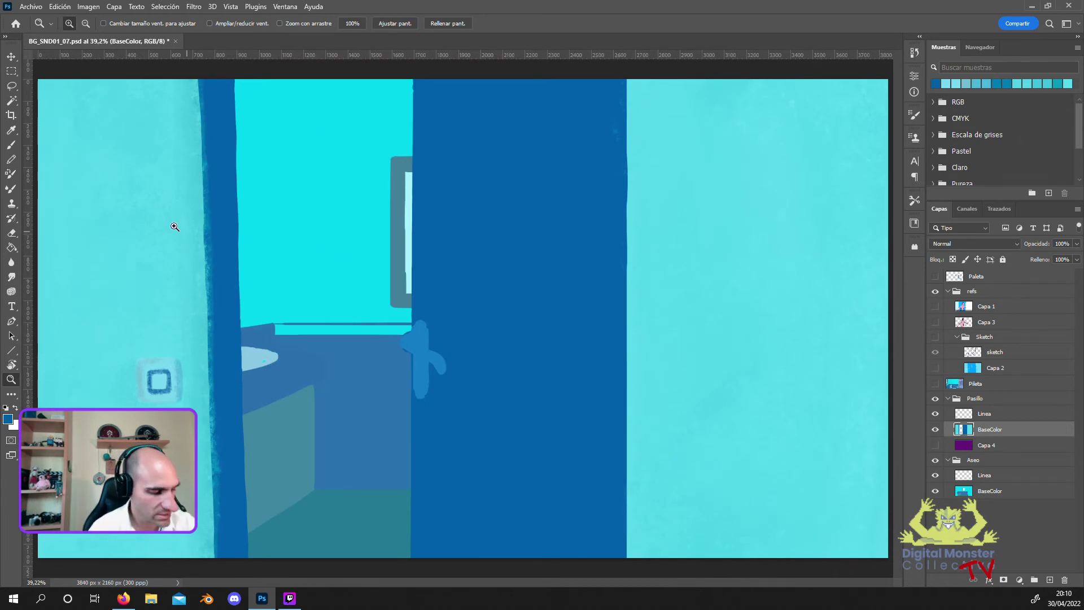
Set the foreground to pale cyan b5ebff, sampled from the switch plate and lightened.
{"action": "left_click", "coordinate": [146, 377]}
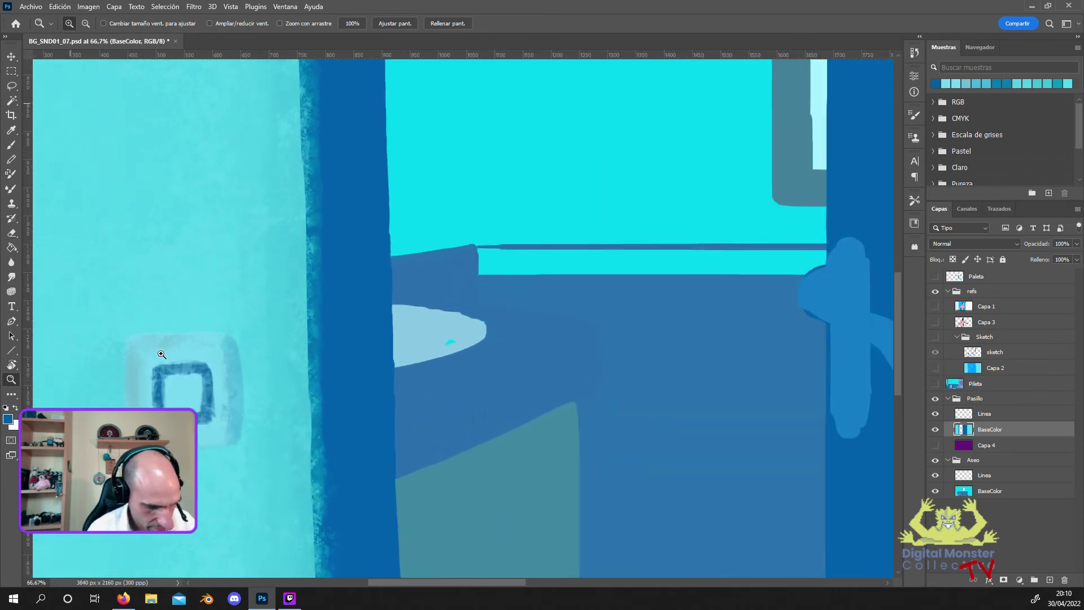
{"action": "left_click", "coordinate": [161, 354]}
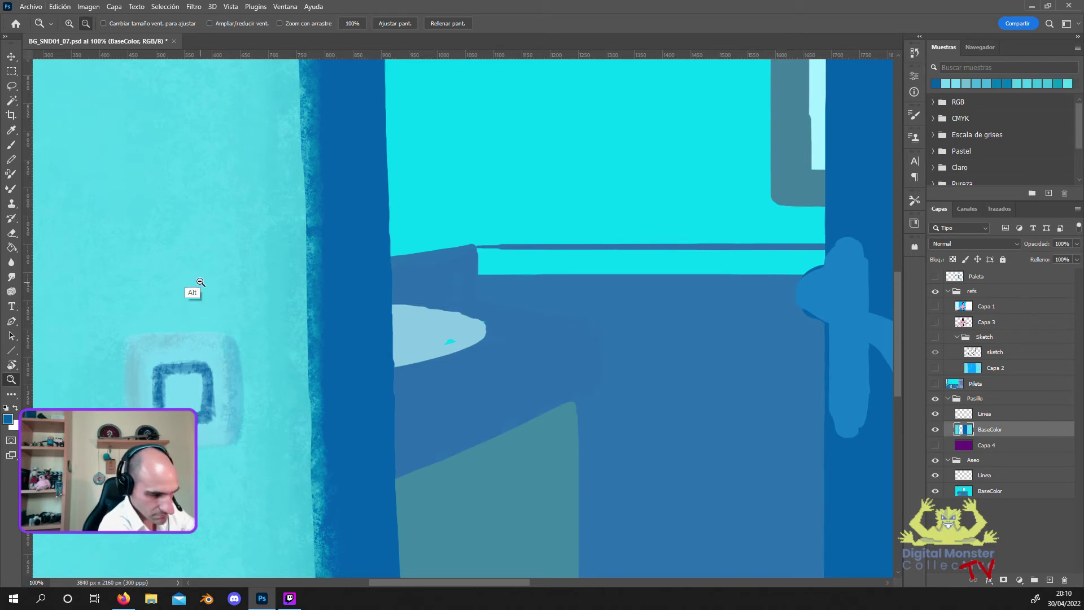
{"action": "left_click", "coordinate": [199, 282], "text": "alt"}
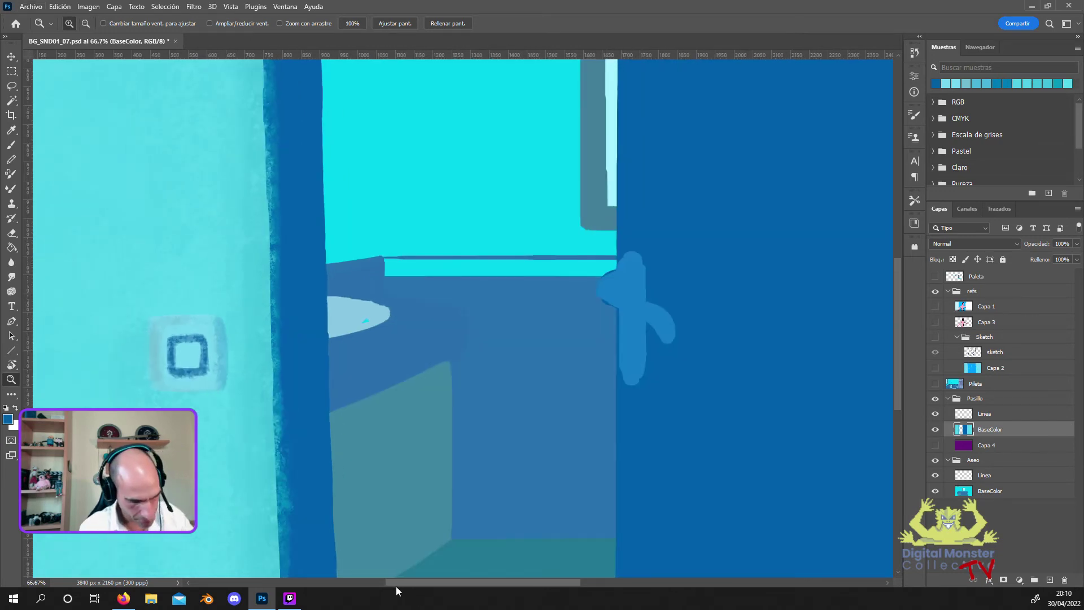
{"action": "left_click_drag", "start_coordinate": [398, 583], "coordinate": [386, 584]}
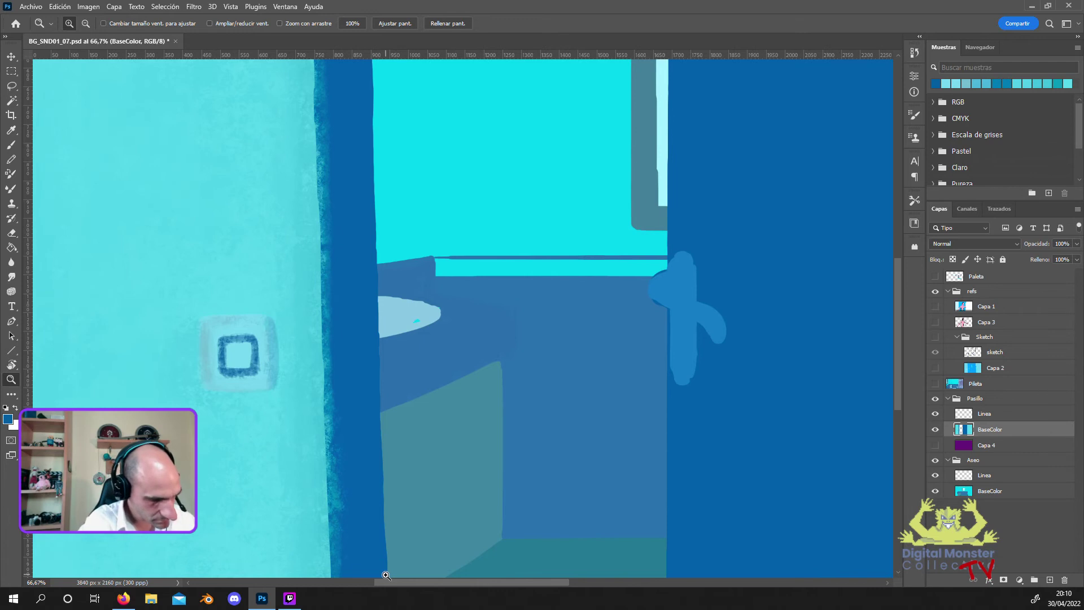
{"action": "left_click", "coordinate": [8, 418]}
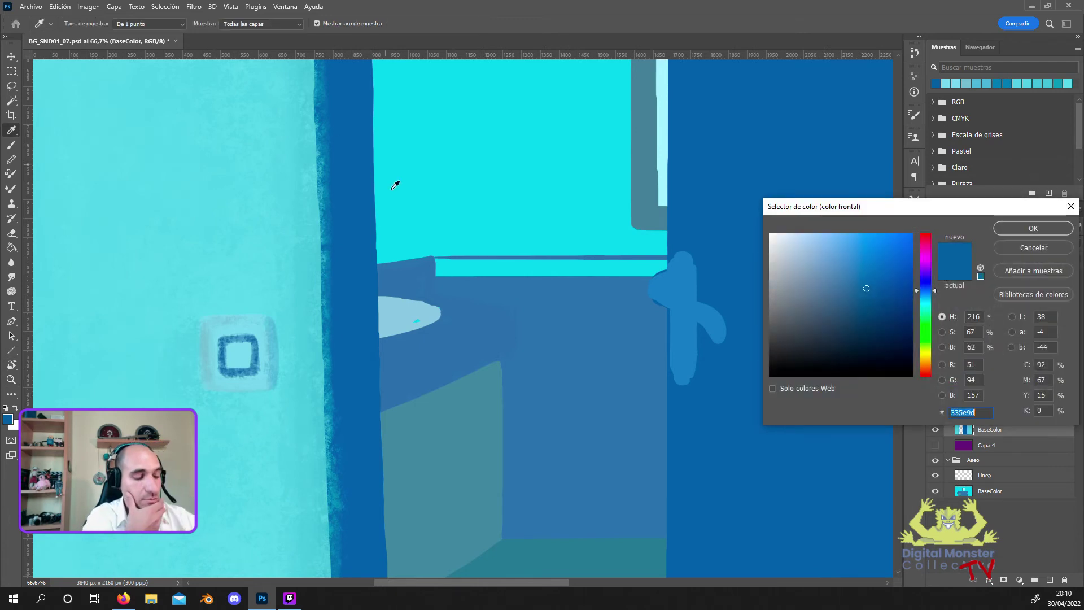
{"action": "left_click", "coordinate": [240, 327]}
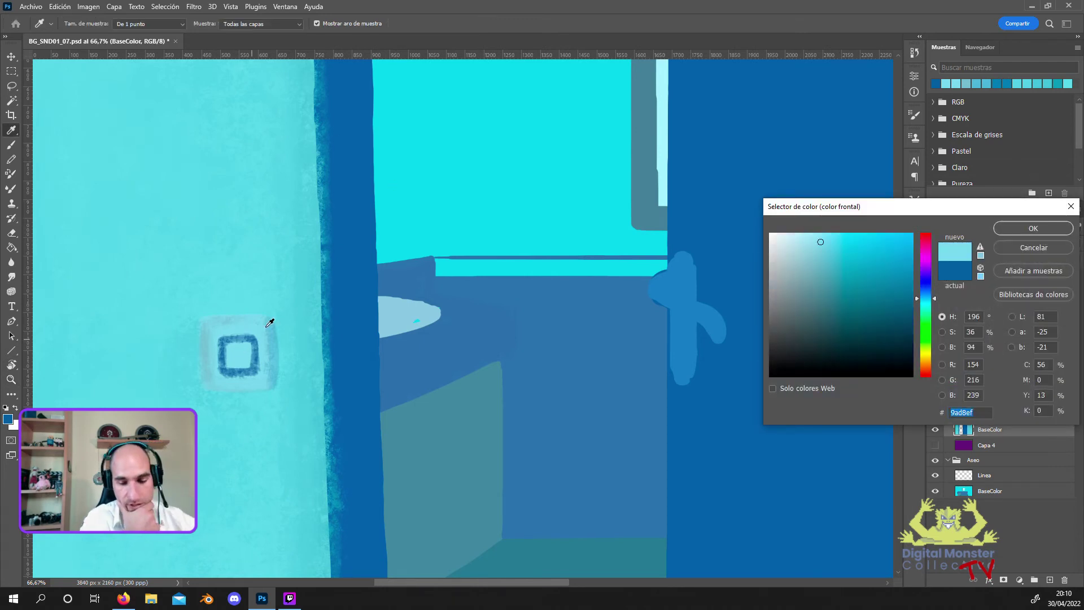
{"action": "left_click", "coordinate": [810, 228]}
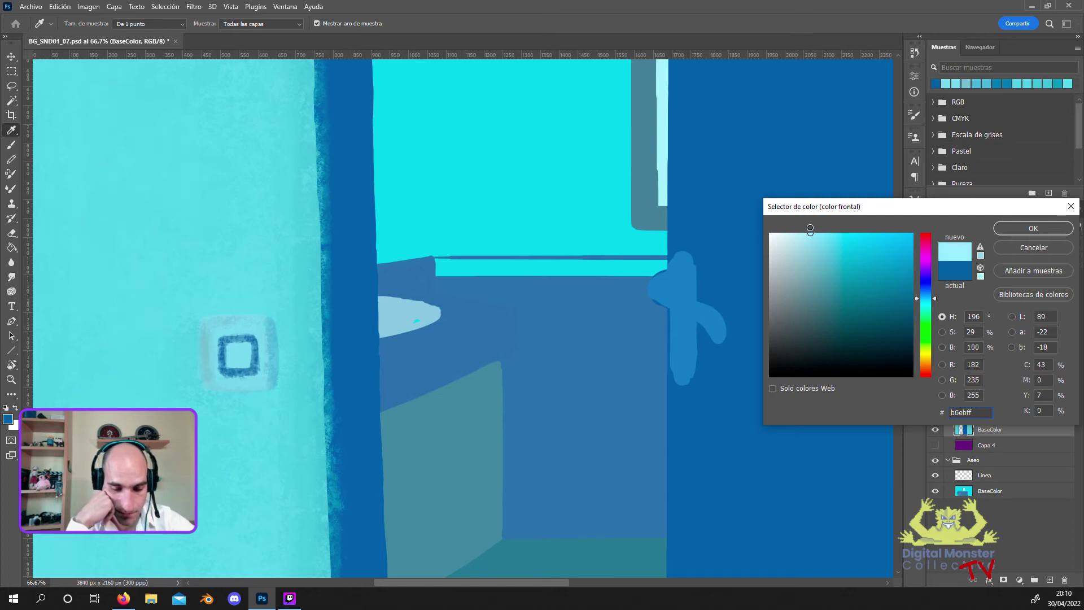
{"action": "left_click", "coordinate": [1010, 231]}
{"action": "key", "text": "z"}
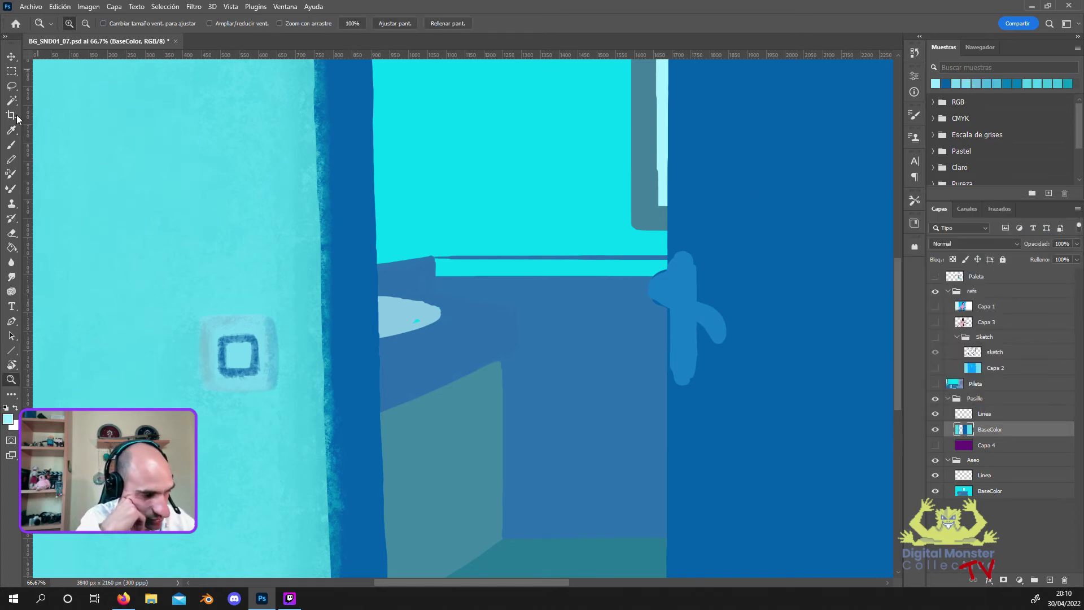
{"action": "left_click", "coordinate": [12, 145]}
Paint pale cyan inside the switch's small square with an 18 px brush.
{"action": "left_click", "coordinate": [71, 24]}
{"action": "left_click", "coordinate": [70, 55]}
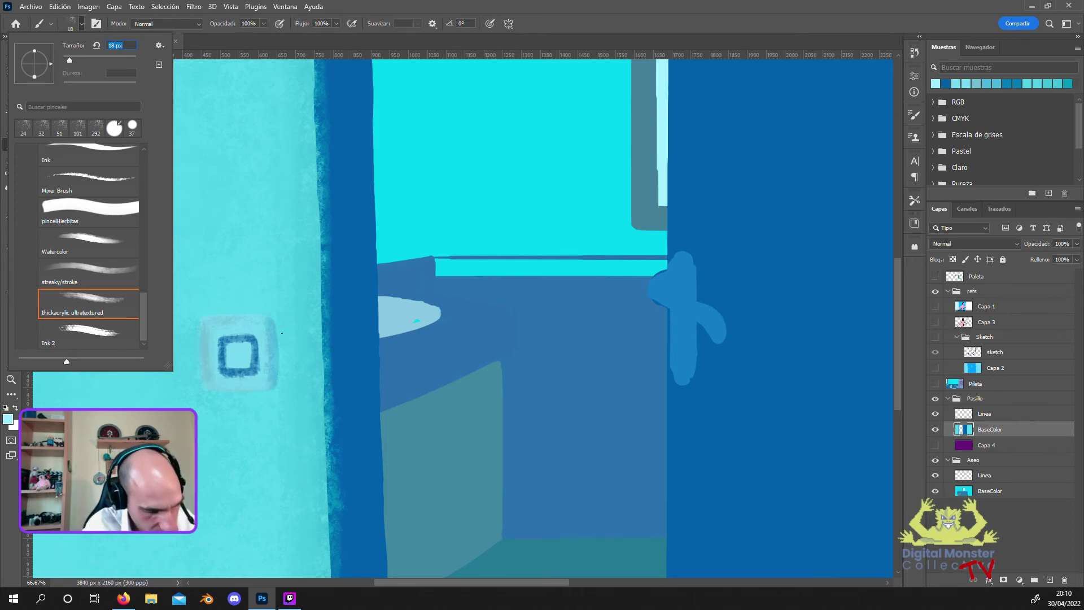
{"action": "key", "text": "Return"}
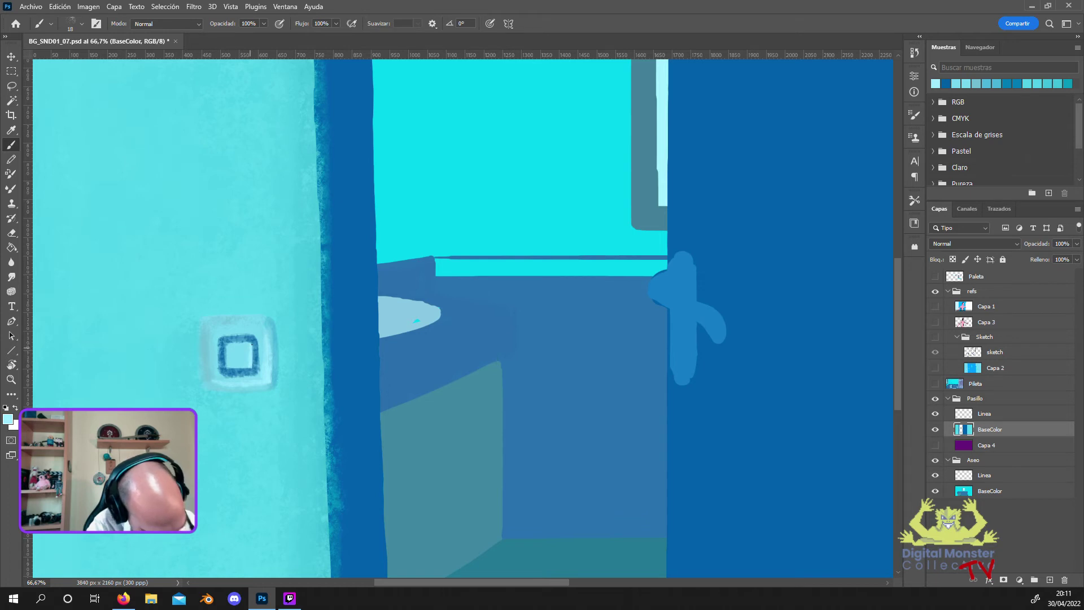
{"action": "left_click_drag", "start_coordinate": [241, 366], "coordinate": [227, 366]}
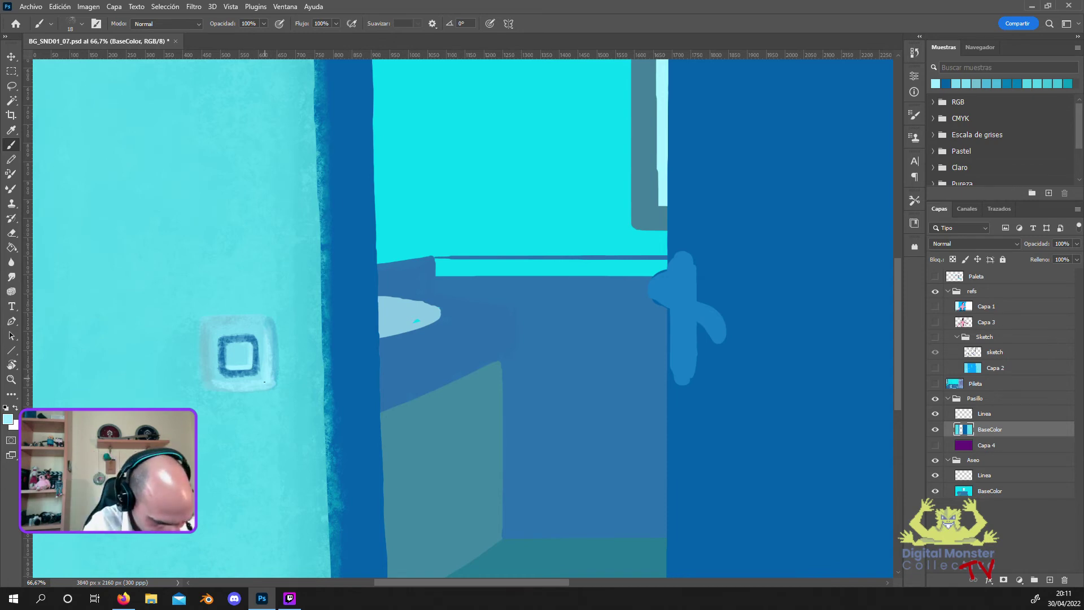
Pick dark slate blue 426084 and touch up the square's left edge.
{"action": "left_click", "coordinate": [8, 418]}
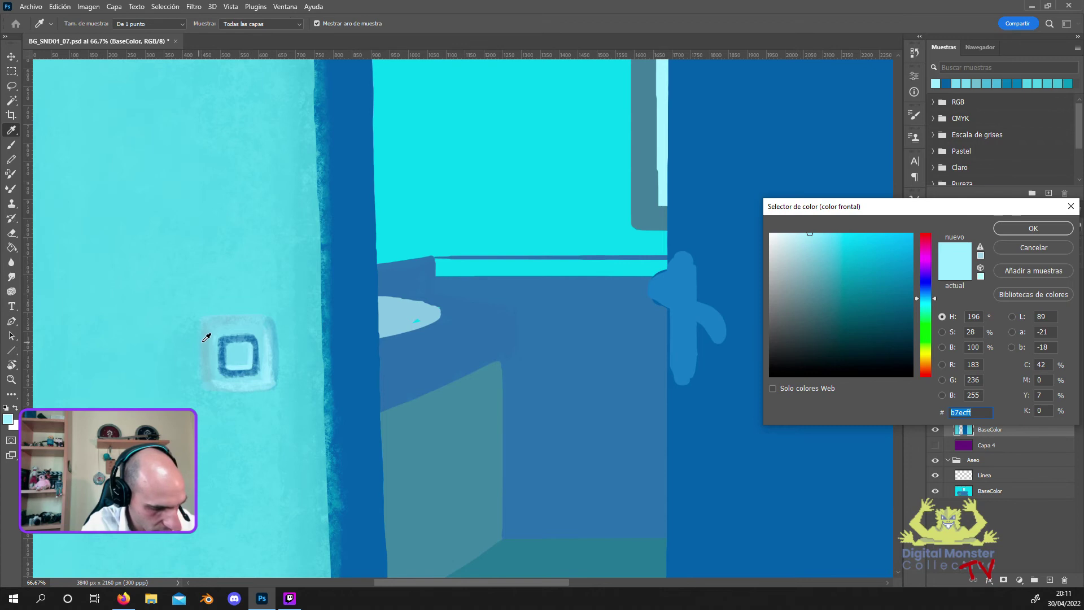
{"action": "left_click", "coordinate": [230, 355]}
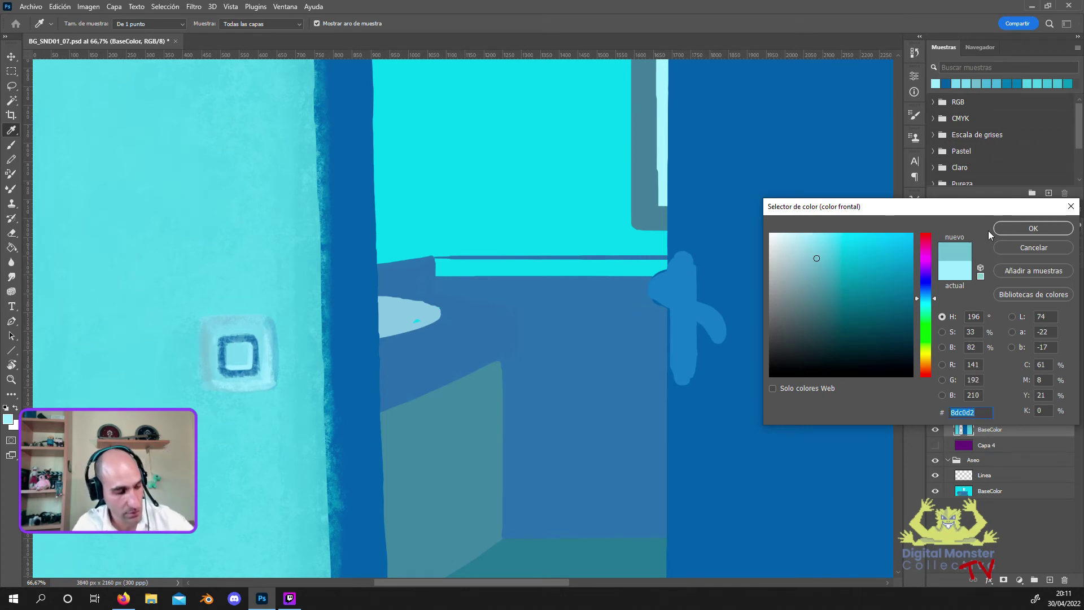
{"action": "left_click", "coordinate": [646, 295]}
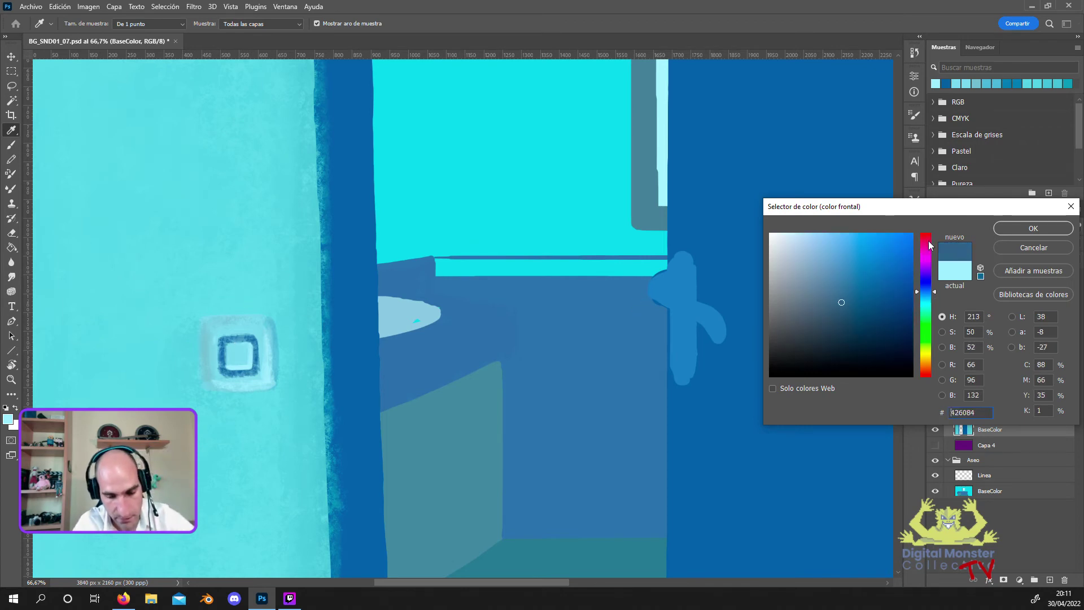
{"action": "left_click", "coordinate": [1033, 228]}
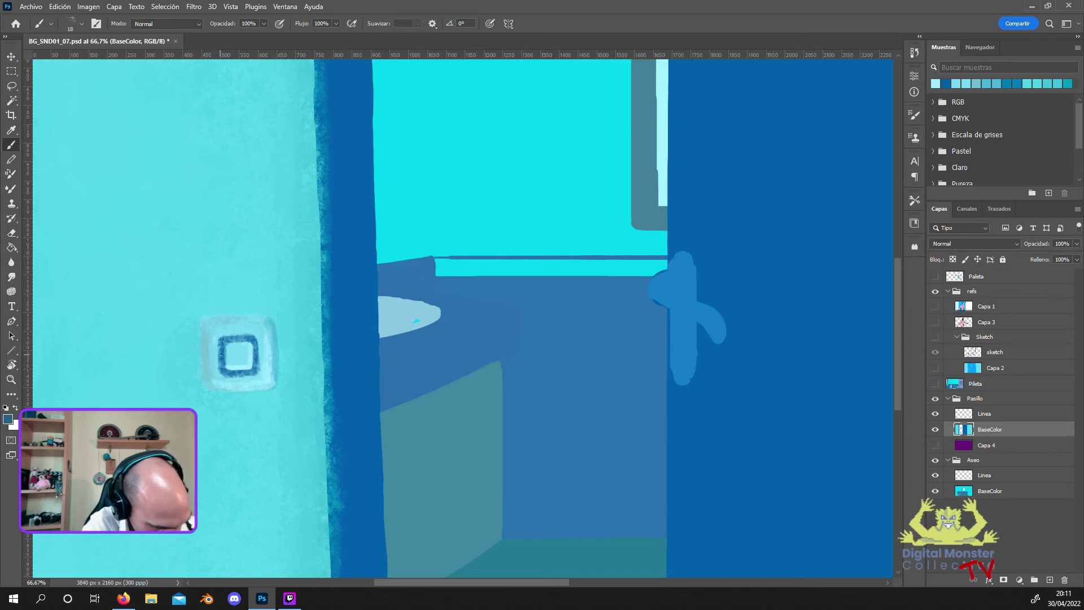
{"action": "left_click_drag", "start_coordinate": [217, 362], "coordinate": [218, 373]}
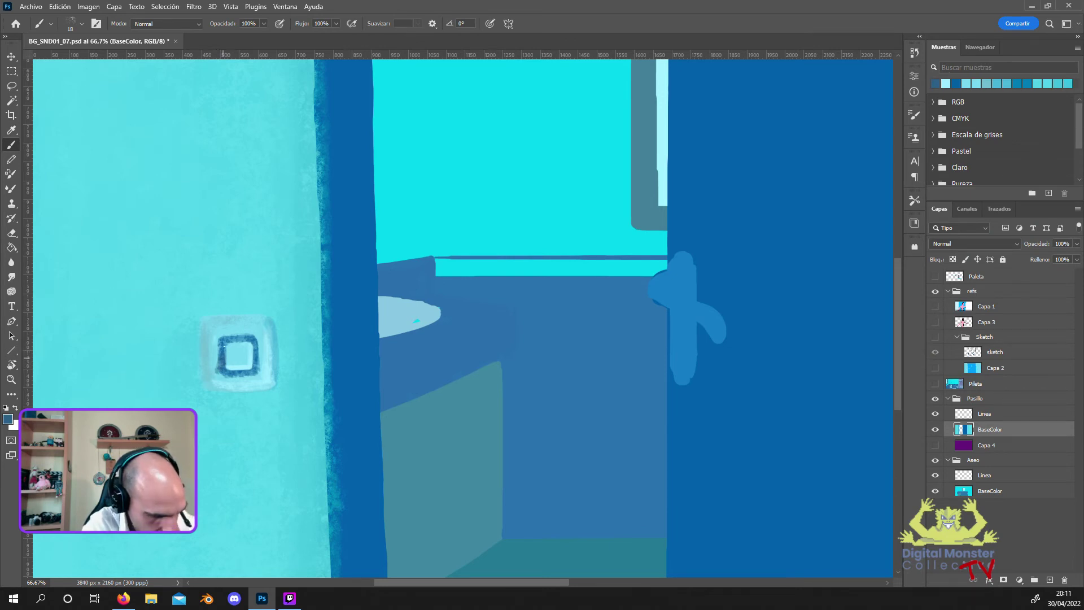
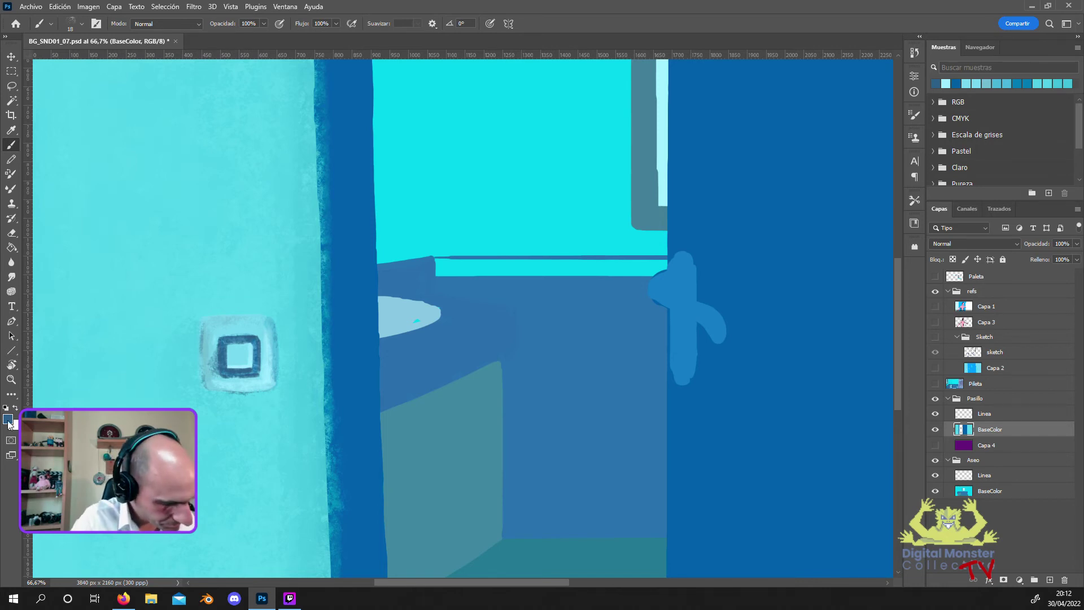
Eyedrop a muted blue, then the wall's light cyan 83cde1, as the foreground colour.
{"action": "key", "text": "i"}
{"action": "left_click", "coordinate": [199, 339]}
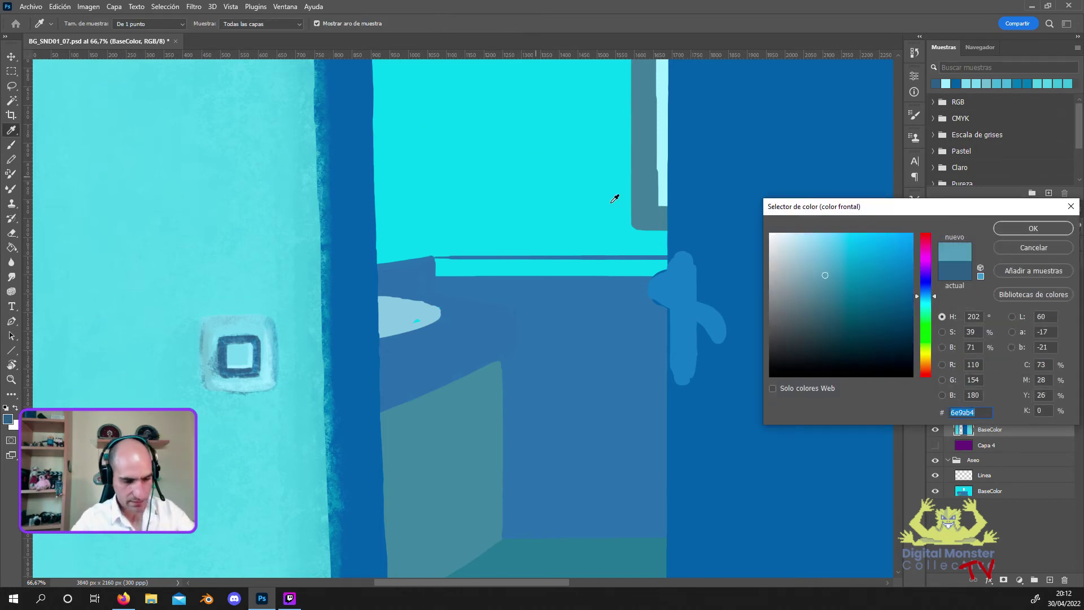
{"action": "left_click", "coordinate": [1005, 228]}
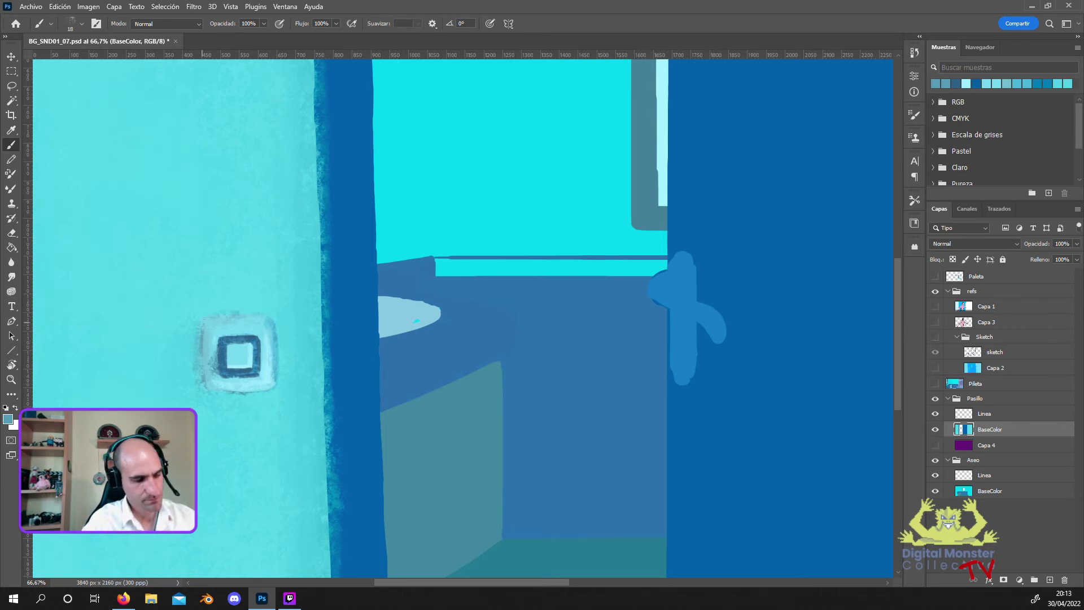
{"action": "left_click", "coordinate": [8, 418]}
{"action": "left_click", "coordinate": [210, 303]}
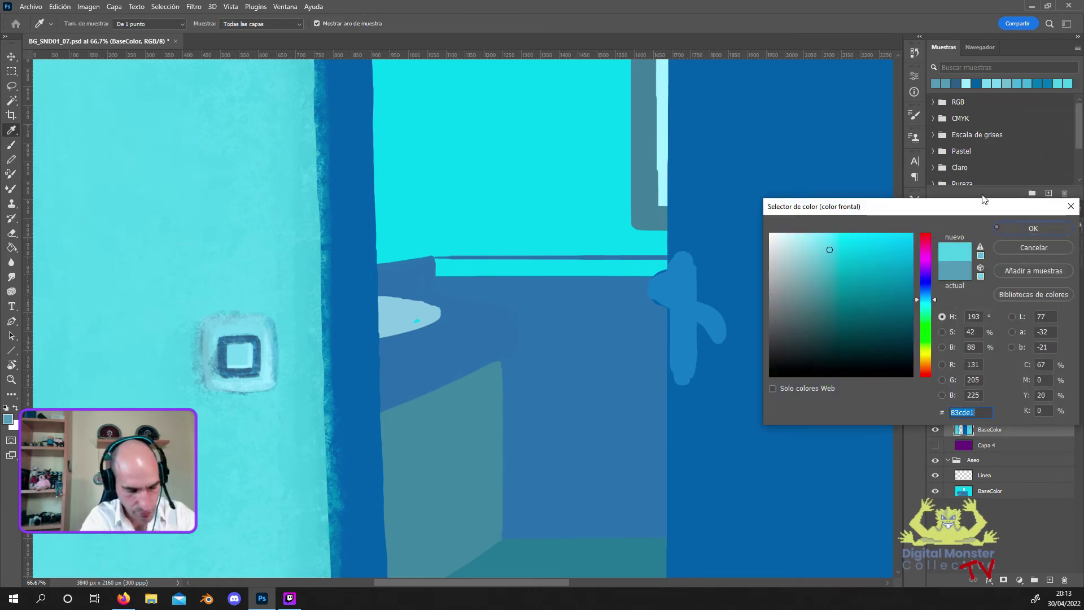
{"action": "key", "text": "Return"}
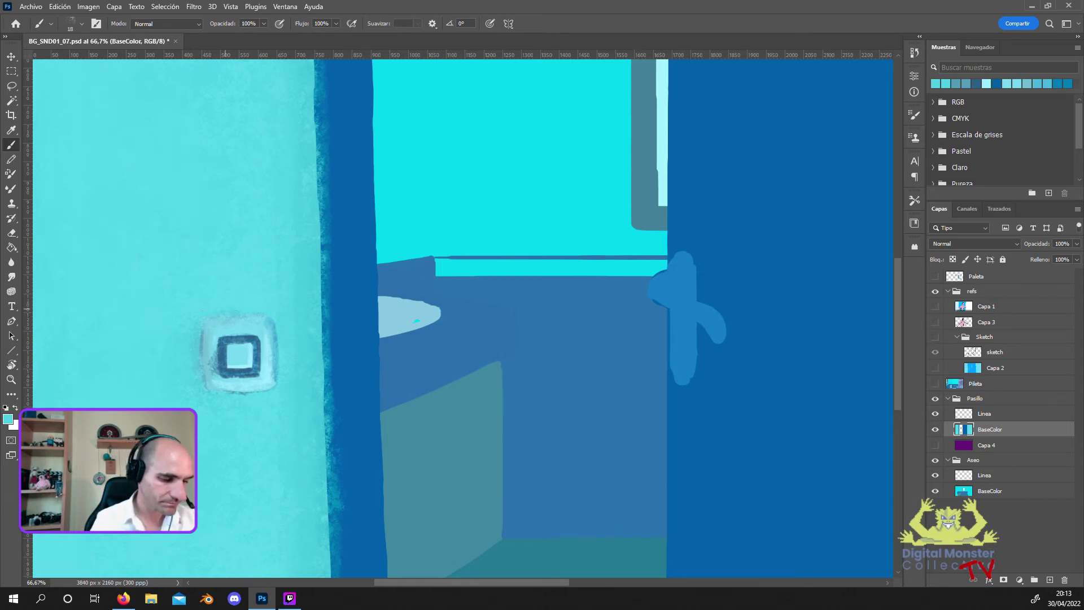
Fit the image in the window, briefly check the character reference, and show the Sketch lines.
{"action": "key", "text": "z"}
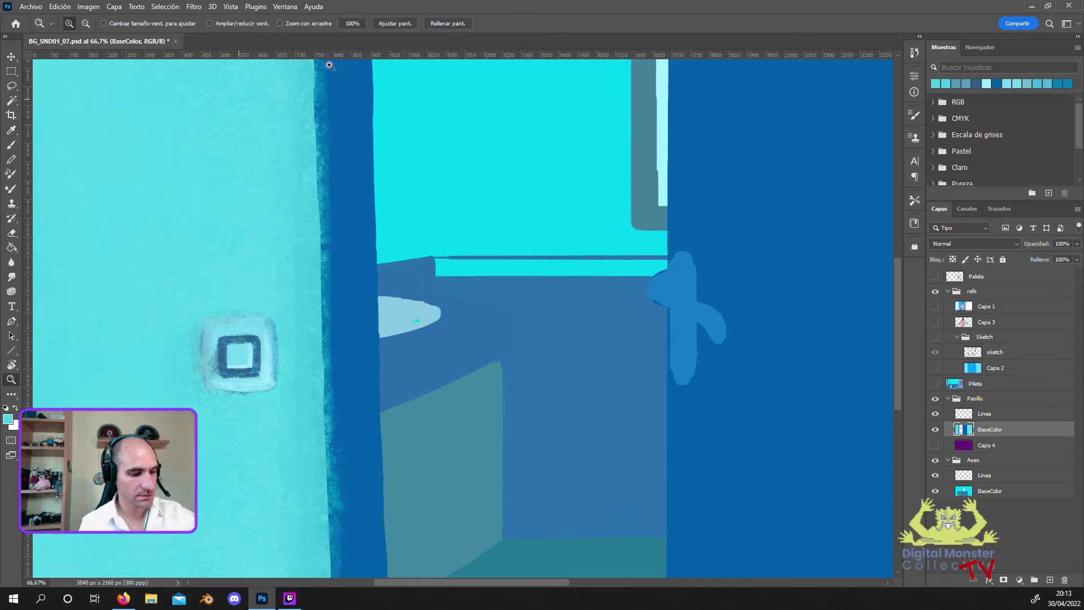
{"action": "left_click", "coordinate": [386, 24]}
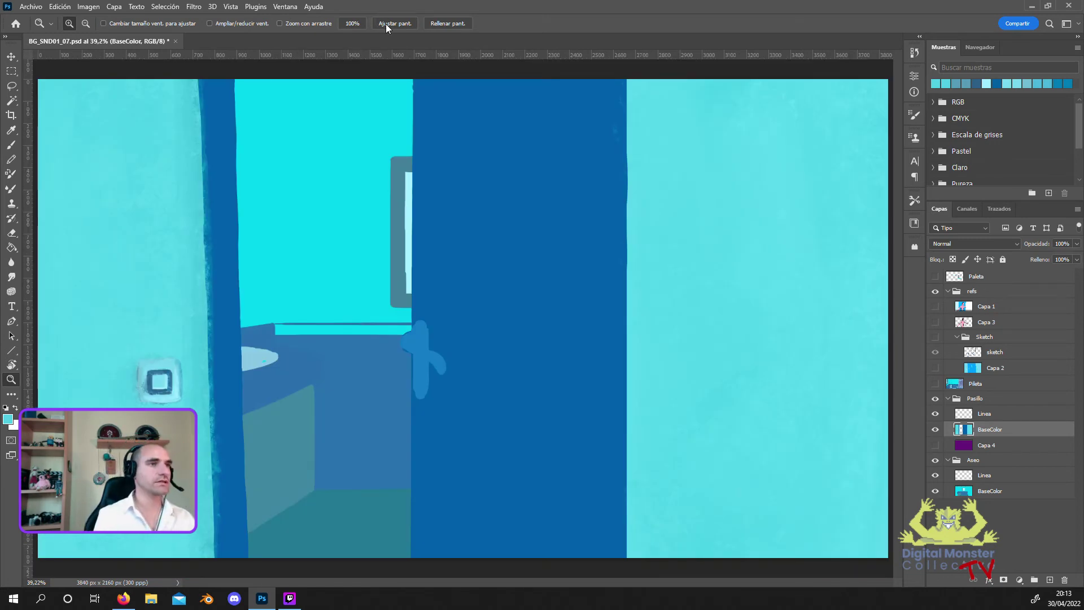
{"action": "left_click", "coordinate": [934, 306]}
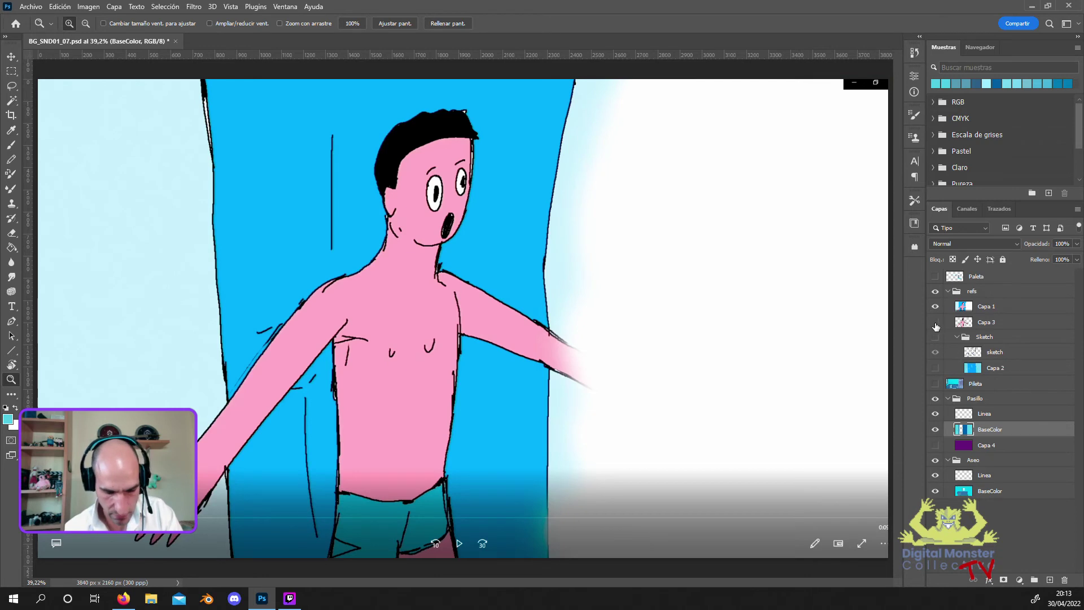
{"action": "left_click", "coordinate": [935, 308]}
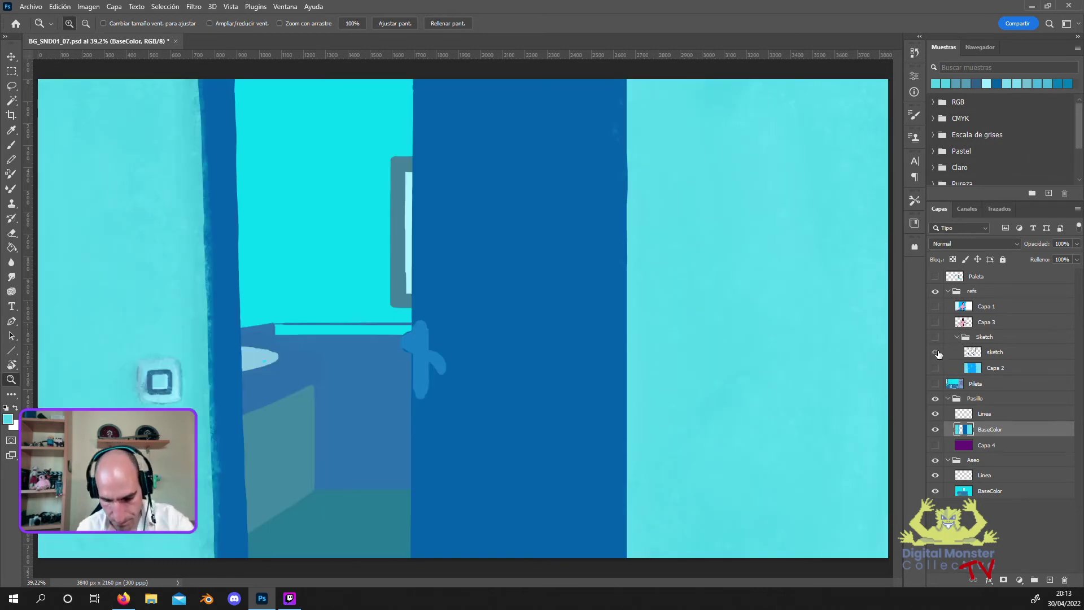
{"action": "left_click", "coordinate": [935, 337]}
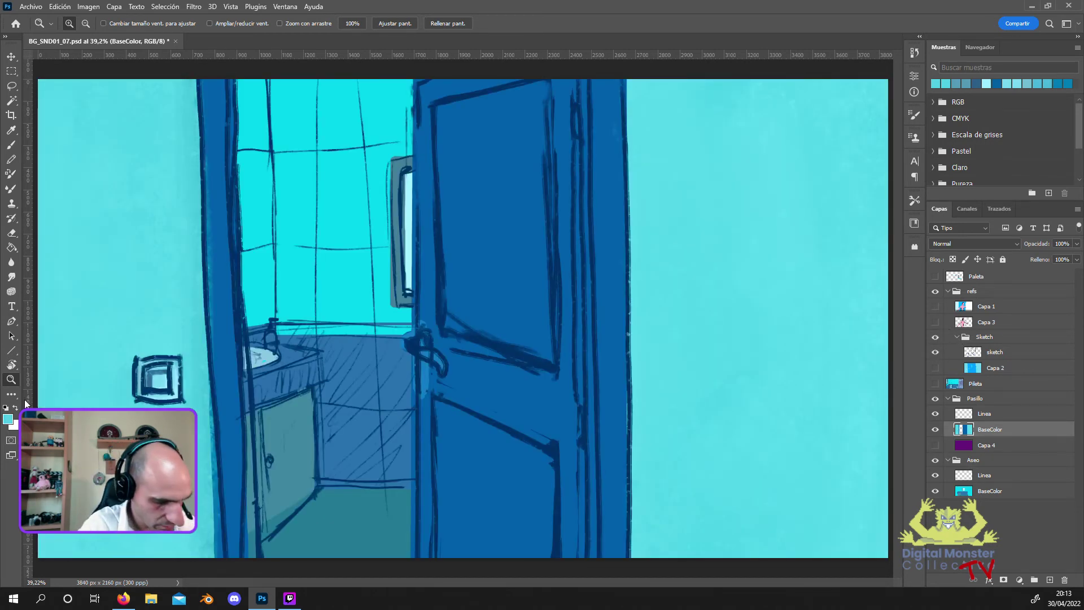
Sample the door's blue, darken it slightly, and set a 48 px brush.
{"action": "left_click", "coordinate": [8, 418]}
{"action": "left_click", "coordinate": [531, 189]}
{"action": "left_click_drag", "start_coordinate": [868, 303], "coordinate": [882, 297]}
{"action": "left_click", "coordinate": [1008, 229]}
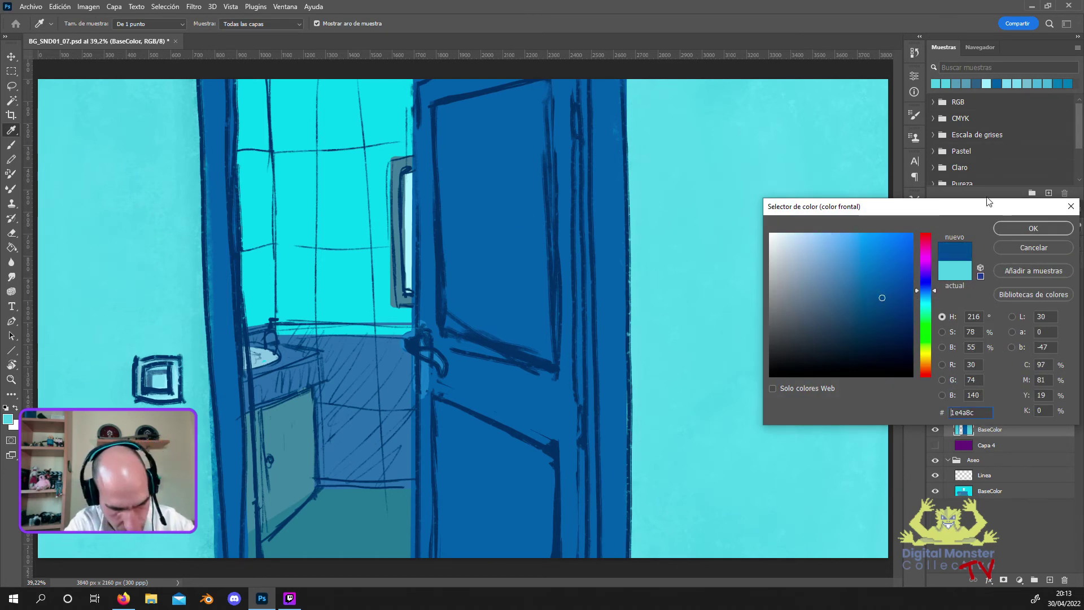
{"action": "key", "text": "z"}
{"action": "key", "text": "b"}
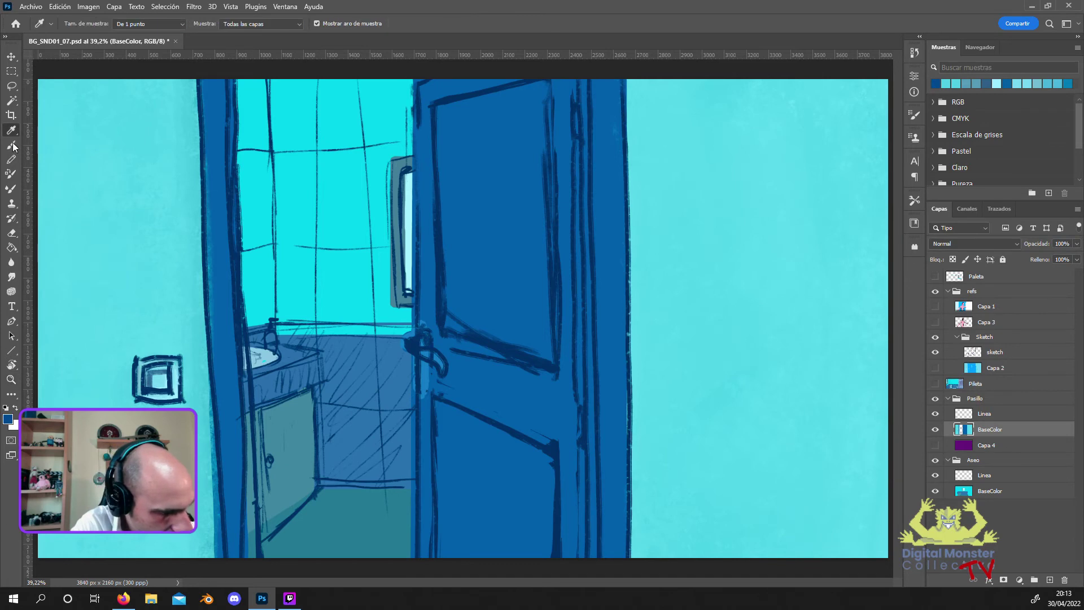
{"action": "left_click", "coordinate": [72, 26]}
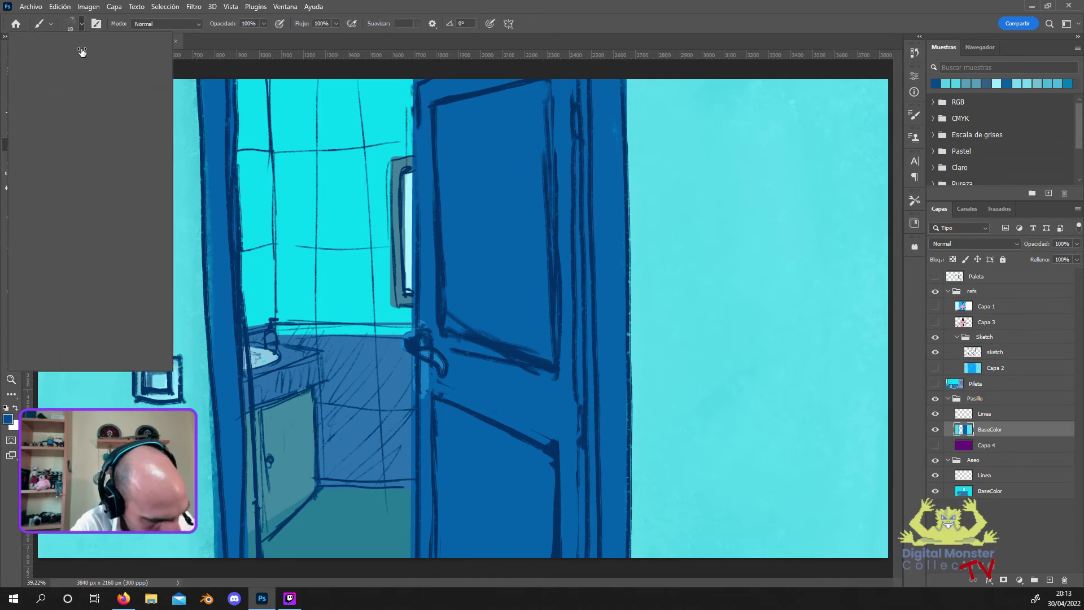
{"action": "key", "text": "Return"}
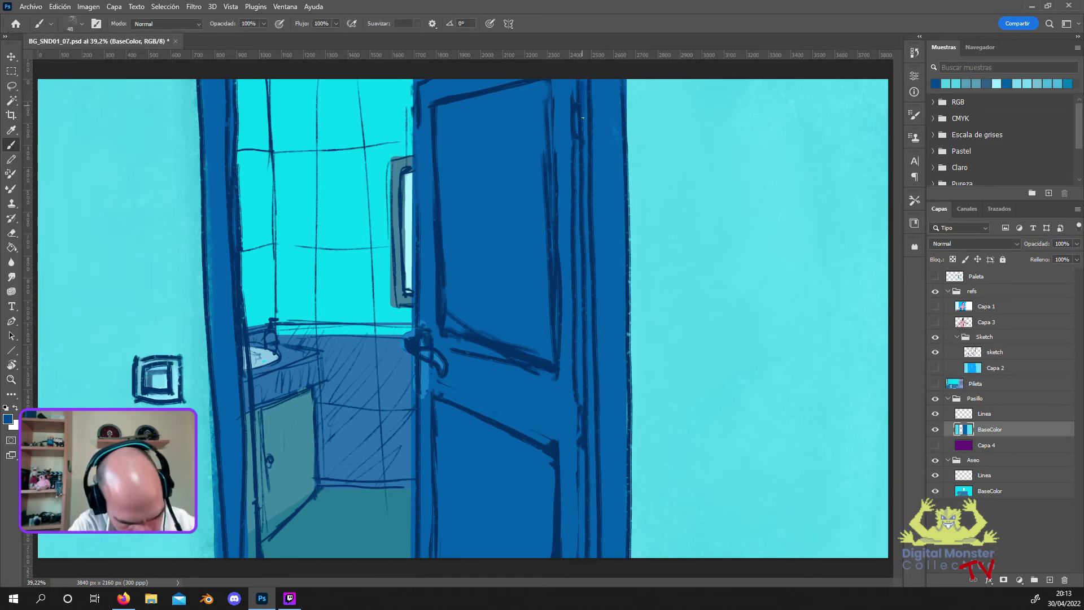
Paint a dark blue stripe down the door's edge, then hide the Sketch lines.
{"action": "left_click_drag", "start_coordinate": [585, 145], "coordinate": [587, 200]}
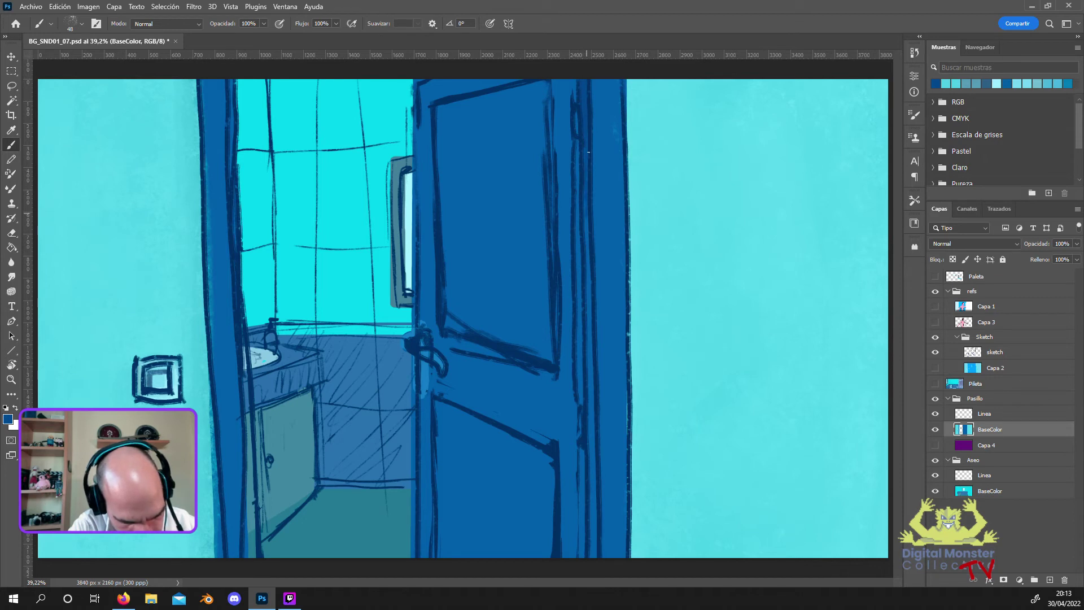
{"action": "left_click_drag", "start_coordinate": [589, 245], "coordinate": [596, 493]}
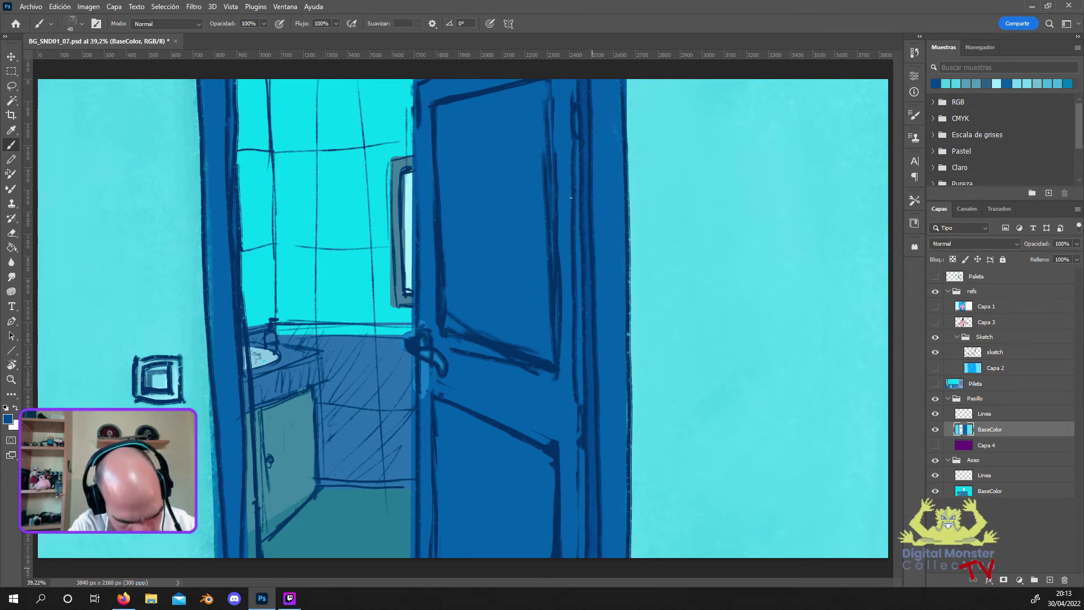
{"action": "left_click_drag", "start_coordinate": [575, 83], "coordinate": [579, 557]}
{"action": "left_click_drag", "start_coordinate": [577, 517], "coordinate": [577, 555]}
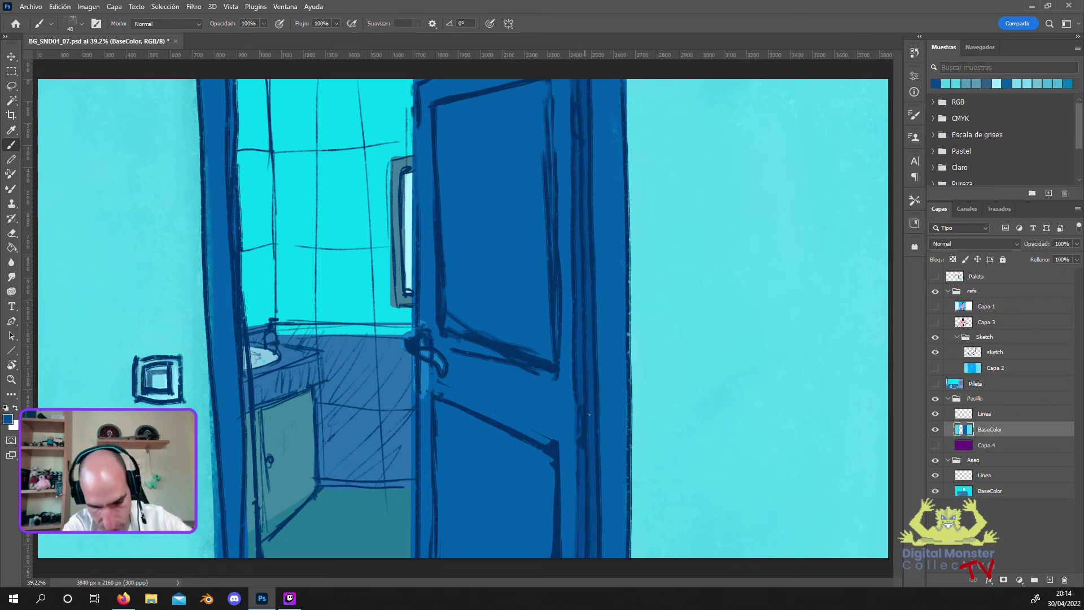
{"action": "left_click", "coordinate": [935, 336]}
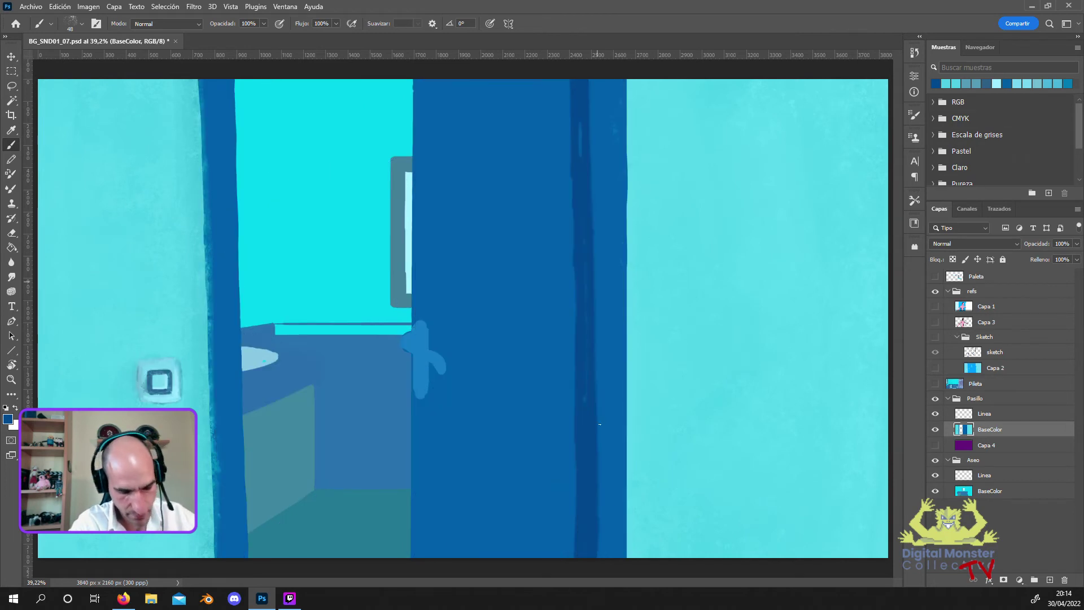
{"action": "left_click", "coordinate": [9, 419]}
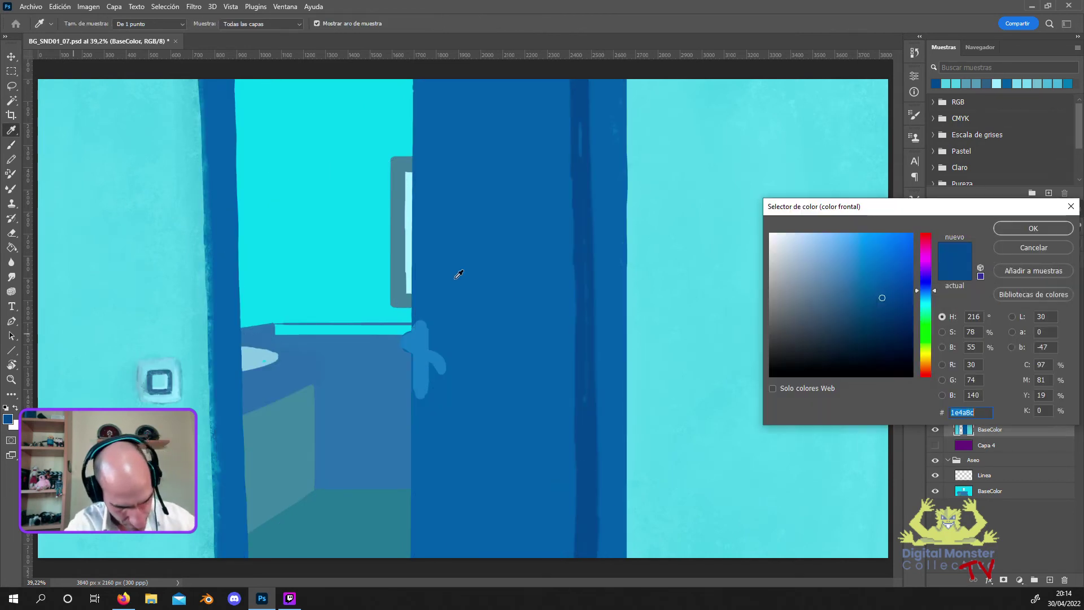
{"action": "left_click", "coordinate": [1033, 228]}
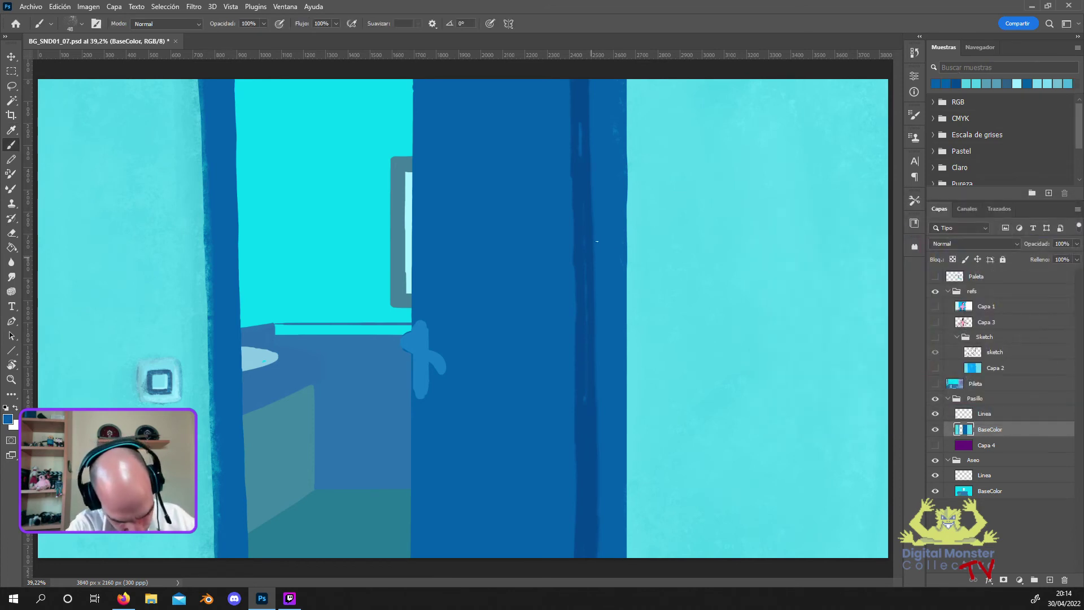
Touch up the stripe's edge and sample a darker blue from the door.
{"action": "left_click_drag", "start_coordinate": [597, 360], "coordinate": [599, 422]}
{"action": "left_click_drag", "start_coordinate": [596, 500], "coordinate": [595, 556]}
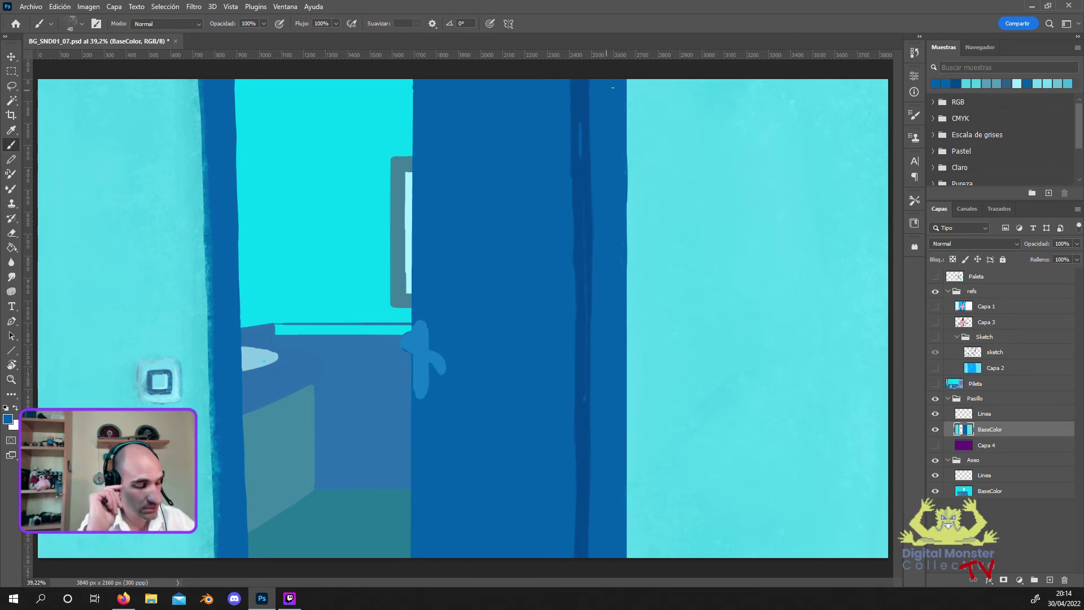
{"action": "left_click", "coordinate": [7, 418]}
{"action": "left_click", "coordinate": [594, 161]}
{"action": "key", "text": "Return"}
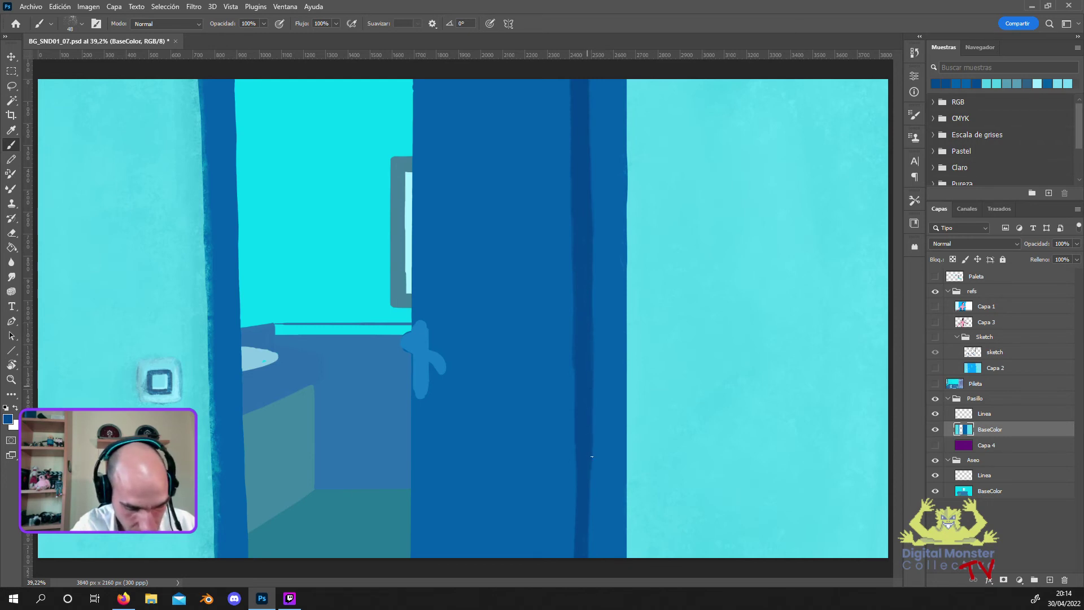
Darken the stripe's lower end with thin strokes and check it against the sketch.
{"action": "left_click_drag", "start_coordinate": [590, 510], "coordinate": [591, 557]}
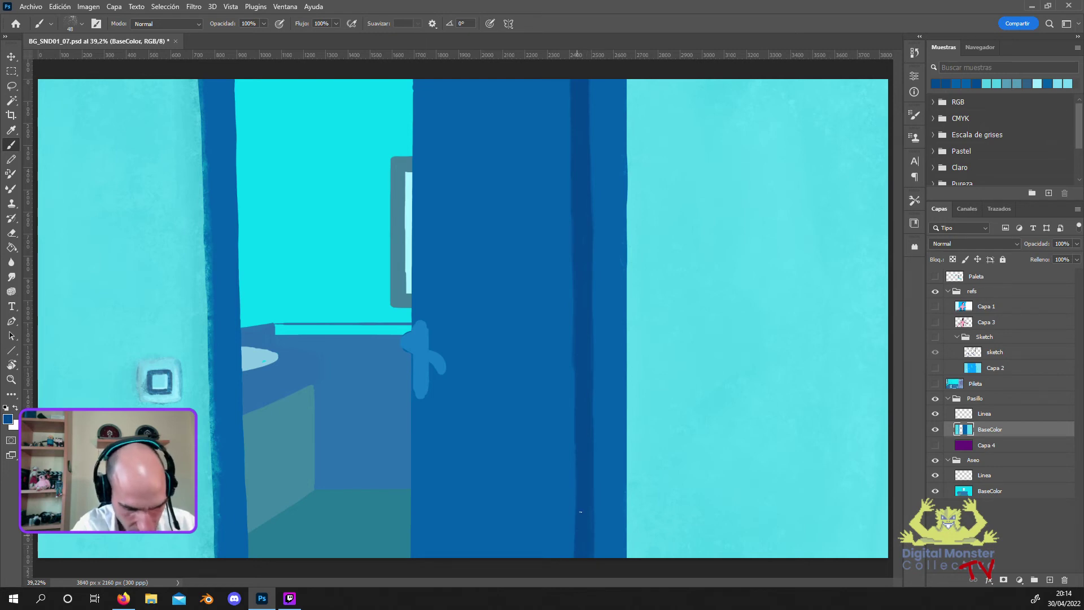
{"action": "left_click_drag", "start_coordinate": [575, 510], "coordinate": [577, 453]}
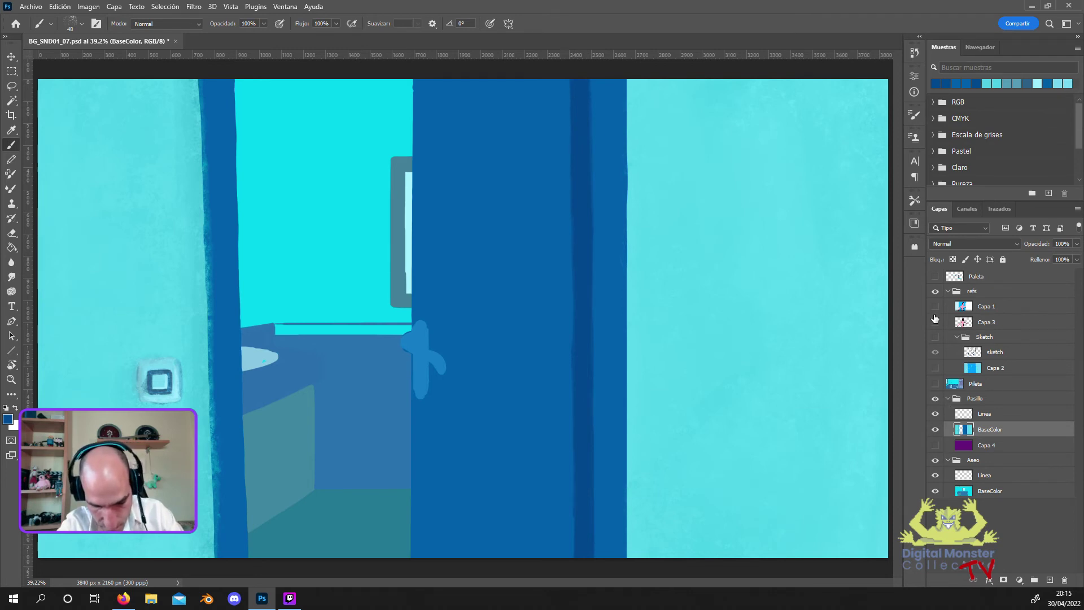
{"action": "left_click", "coordinate": [935, 337]}
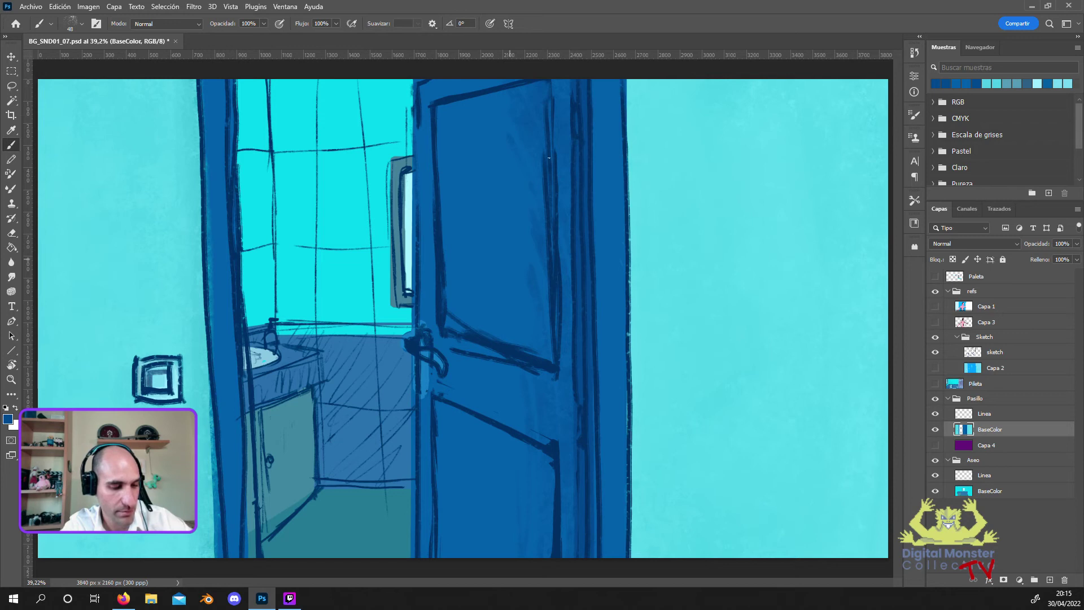
{"action": "left_click", "coordinate": [935, 337]}
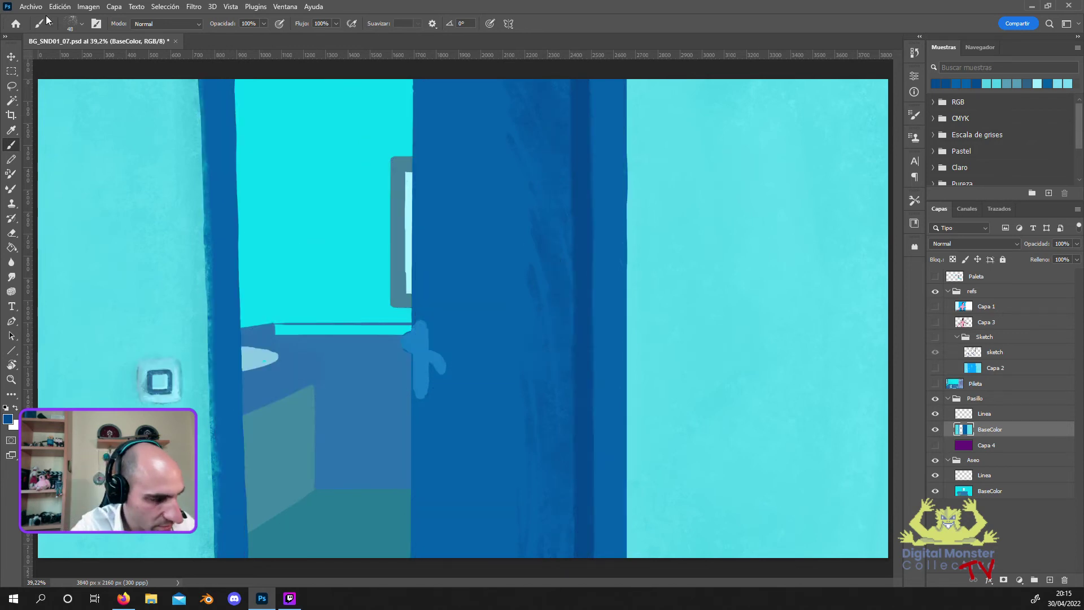
Enlarge the brush to 98 px and paint darker shading on the door's upper left.
{"action": "left_click", "coordinate": [82, 24]}
{"action": "left_click_drag", "start_coordinate": [79, 59], "coordinate": [93, 59]}
{"action": "left_click", "coordinate": [553, 72]}
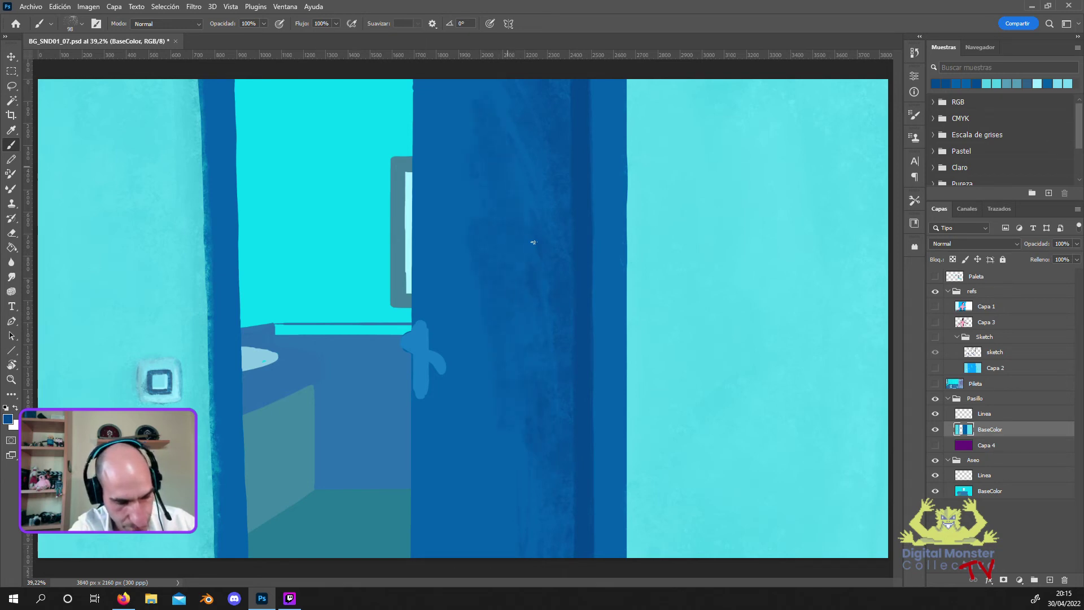
{"action": "left_click_drag", "start_coordinate": [473, 137], "coordinate": [469, 107]}
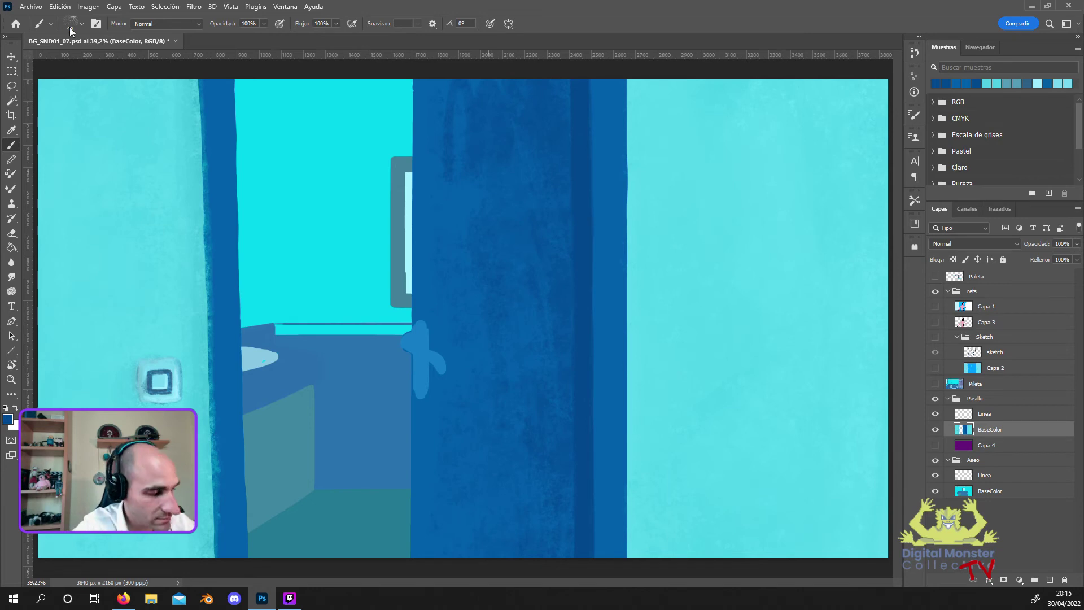
Sample the door's blue and lock the BaseColor layer's transparent pixels.
{"action": "key", "text": "alt"}
{"action": "left_click", "coordinate": [8, 418]}
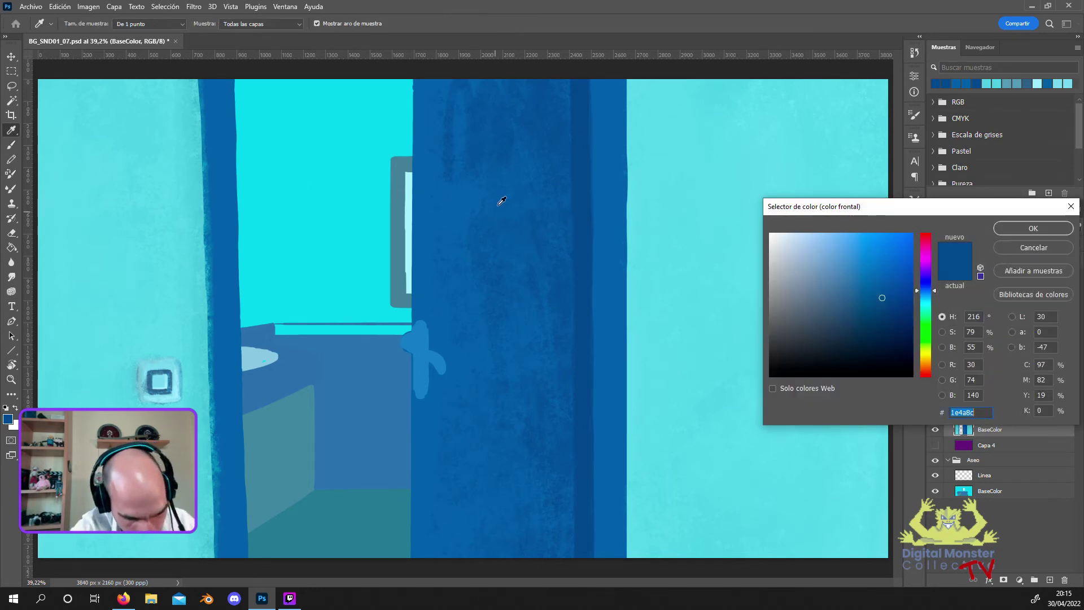
{"action": "left_click", "coordinate": [1037, 243]}
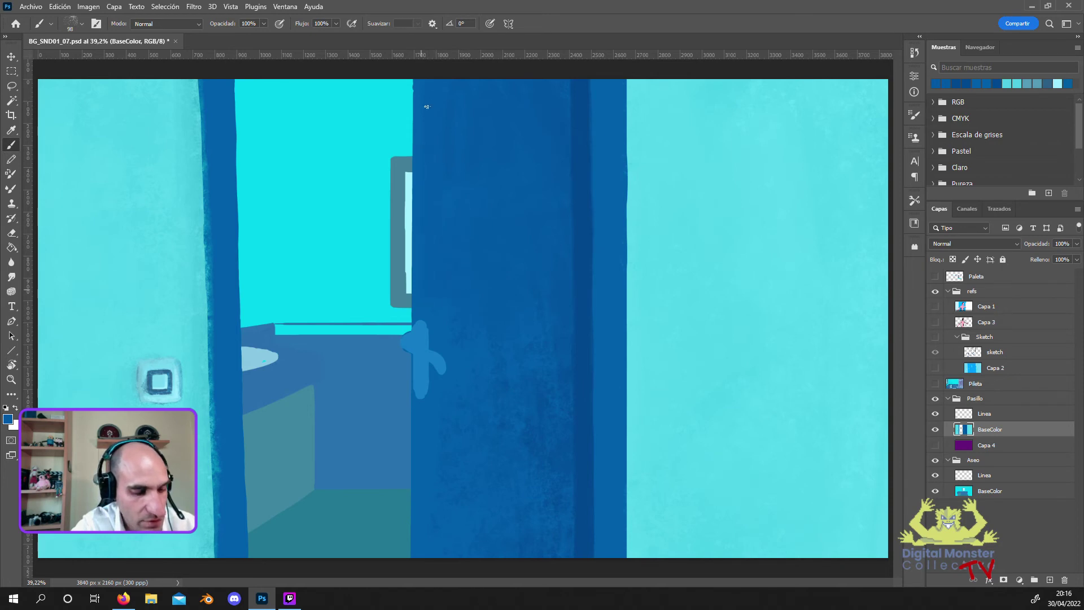
{"action": "key", "text": "slash"}
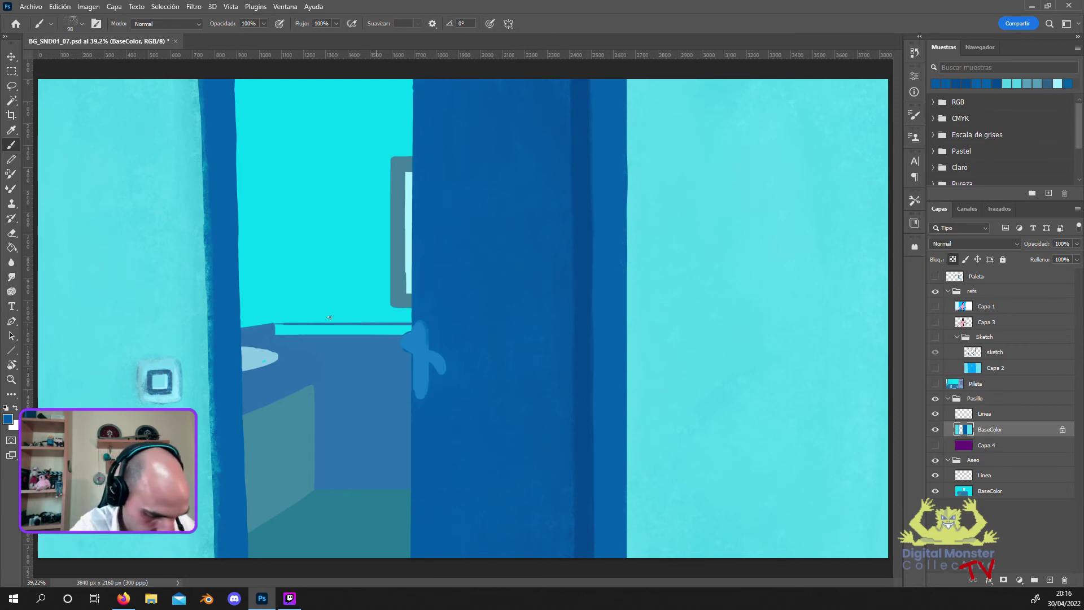
{"action": "left_click", "coordinate": [8, 419]}
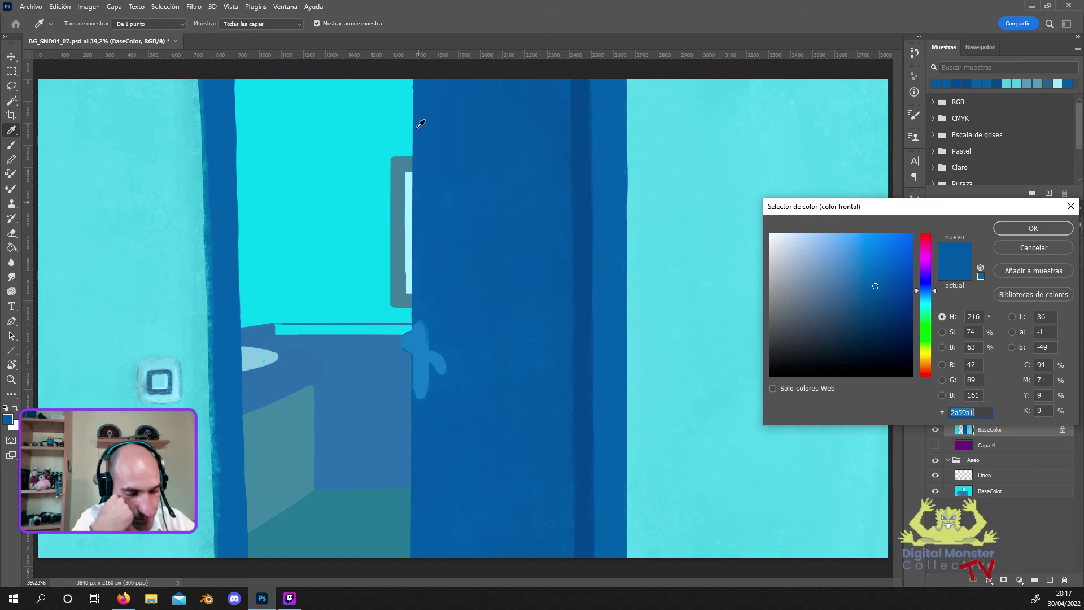
Set the foreground colour to a slightly lighter blue, 3265b2.
{"action": "left_click", "coordinate": [606, 93]}
{"action": "left_click", "coordinate": [873, 276]}
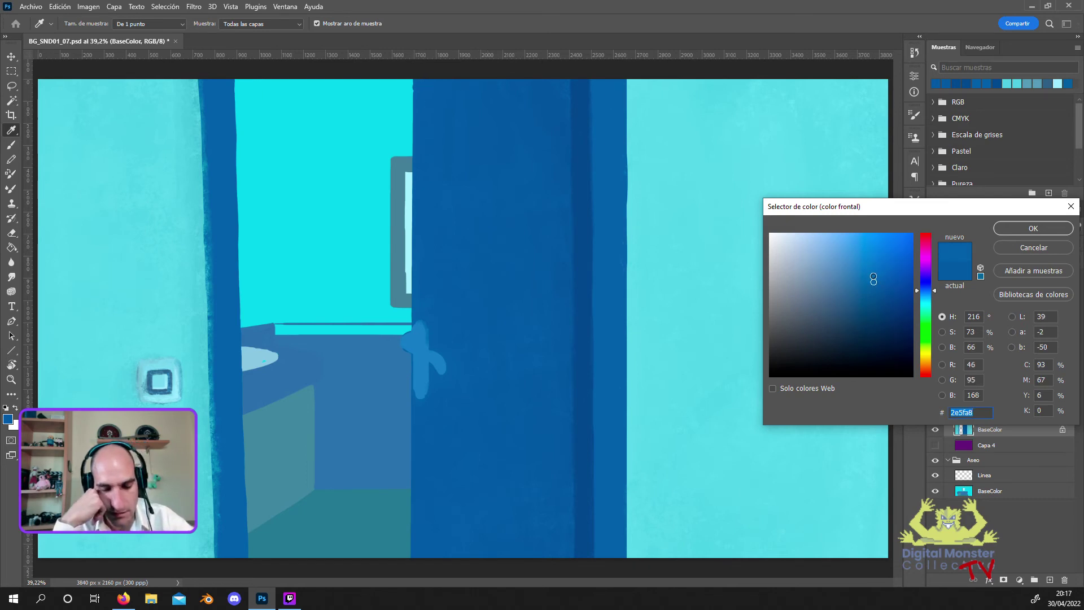
{"action": "left_click", "coordinate": [1011, 230]}
{"action": "key", "text": "b"}
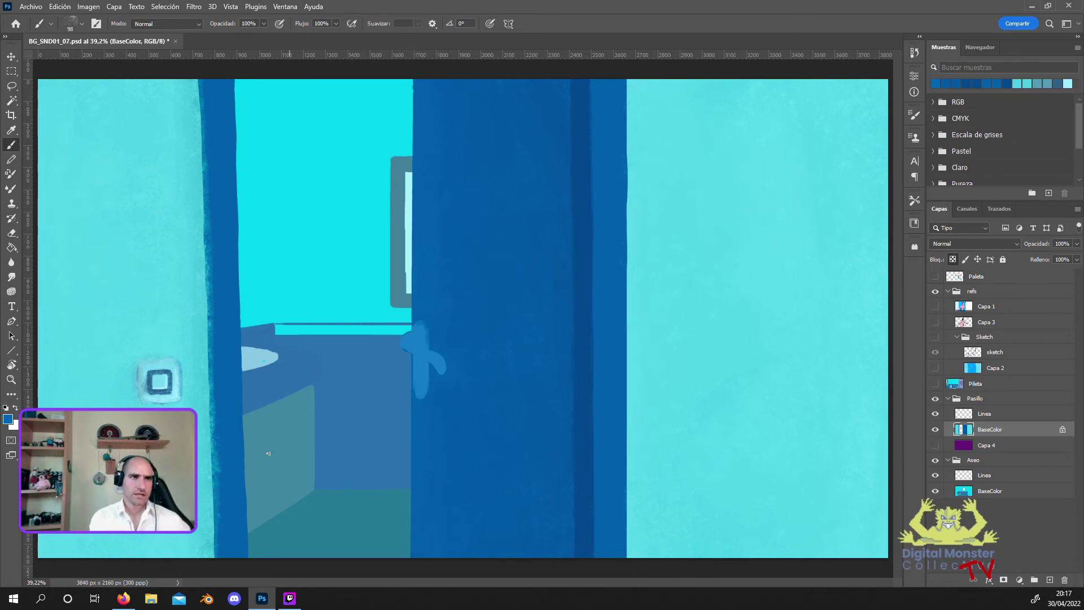
Brush a lighter highlight near the top of the door's edge, checking against the sketch.
{"action": "left_click", "coordinate": [935, 337]}
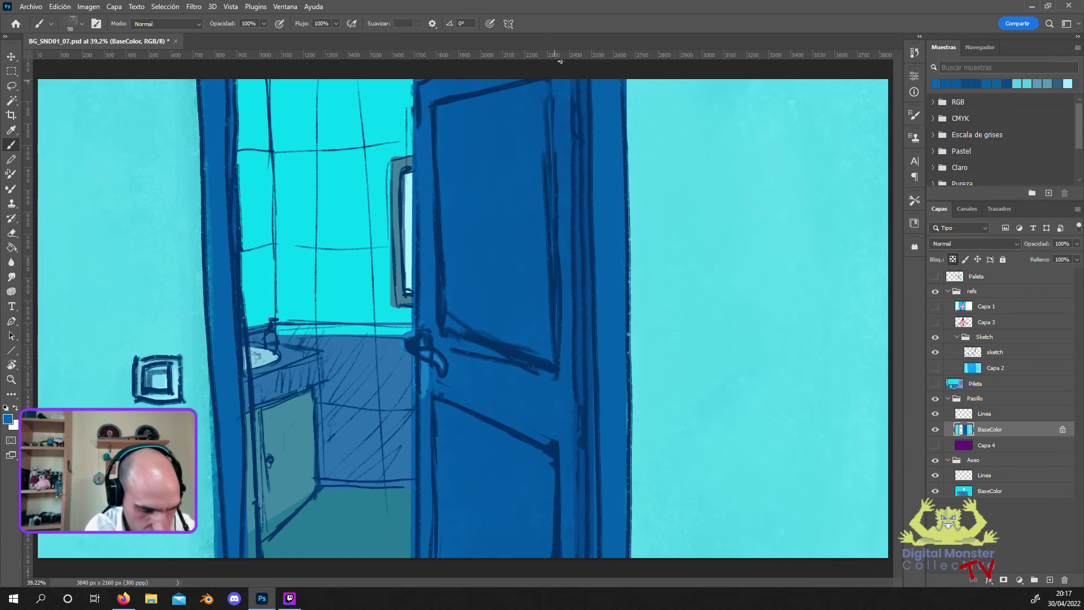
{"action": "left_click", "coordinate": [8, 419]}
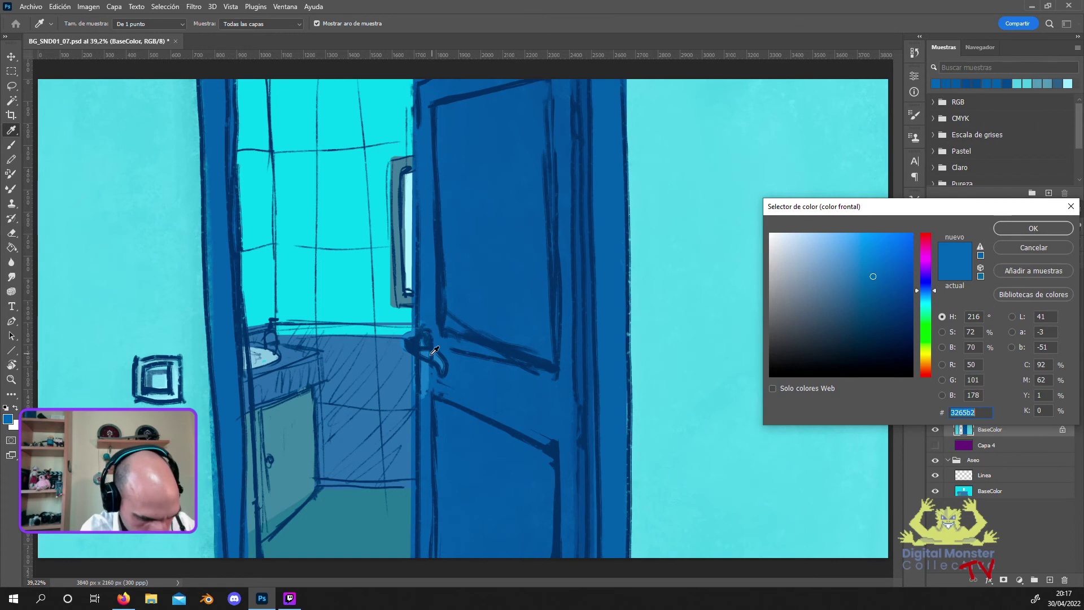
{"action": "left_click", "coordinate": [1006, 232]}
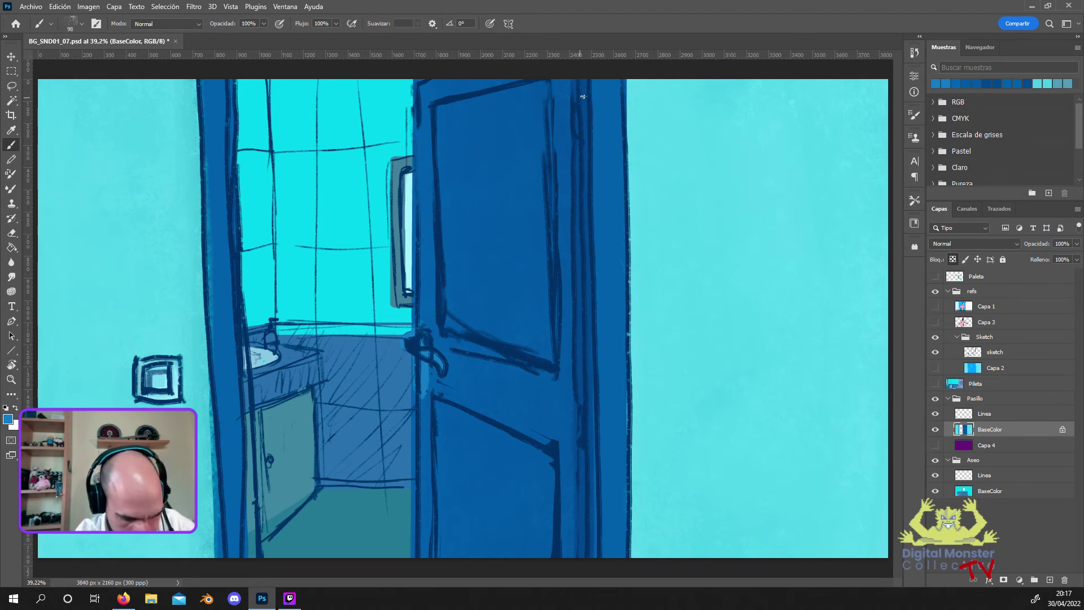
{"action": "left_click_drag", "start_coordinate": [586, 106], "coordinate": [584, 132]}
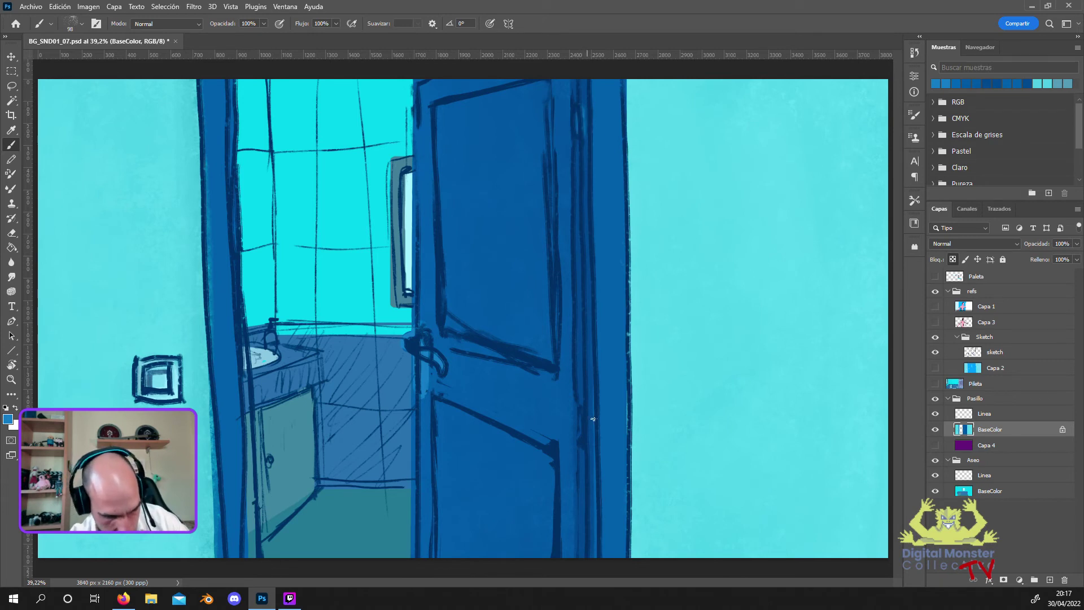
{"action": "left_click", "coordinate": [935, 337]}
{"action": "left_click", "coordinate": [72, 23]}
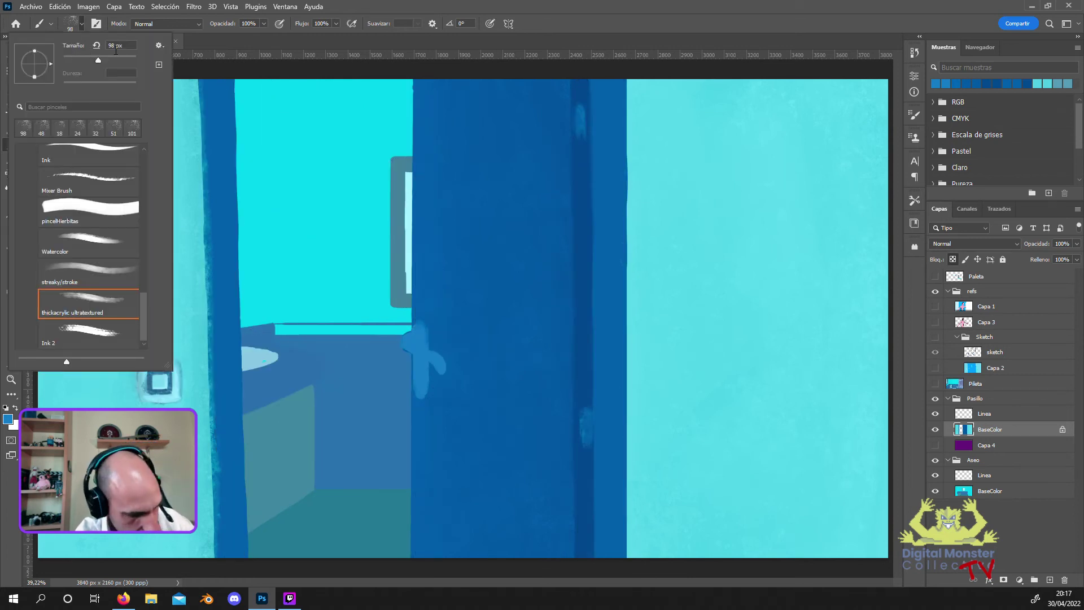
Shrink the brush to 34 px and dab a light mark low on the door's edge.
{"action": "type", "text": "23"}
{"action": "key", "text": "Return"}
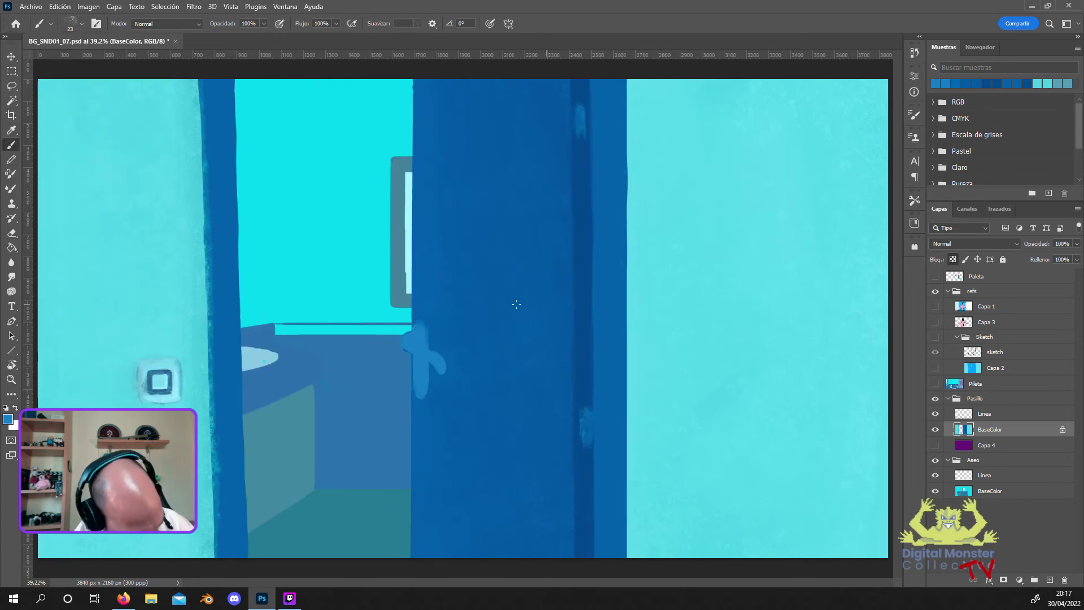
{"action": "left_click", "coordinate": [70, 24]}
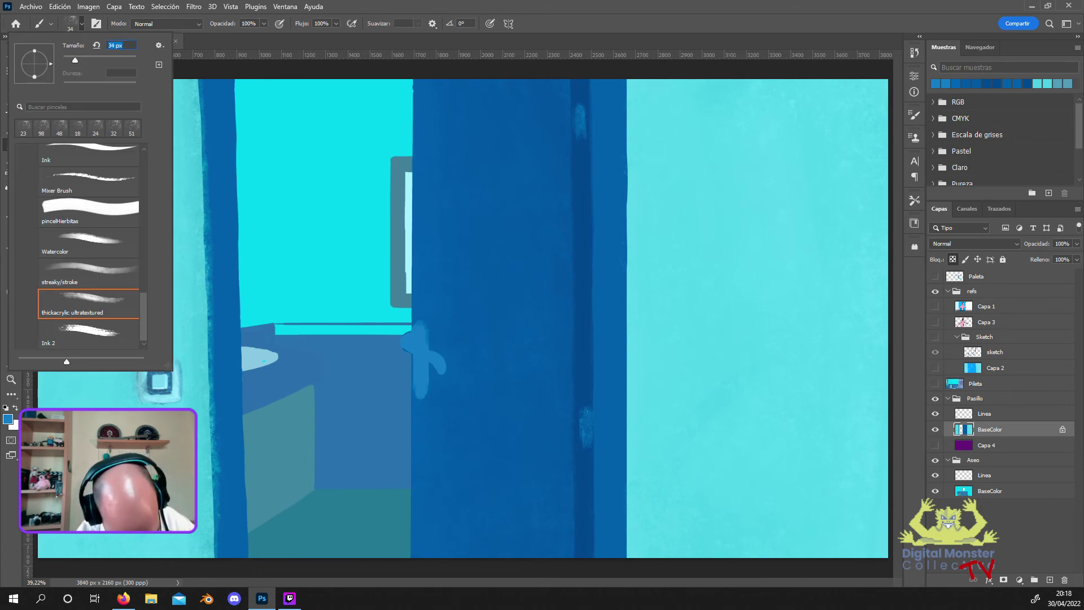
{"action": "key", "text": "Return"}
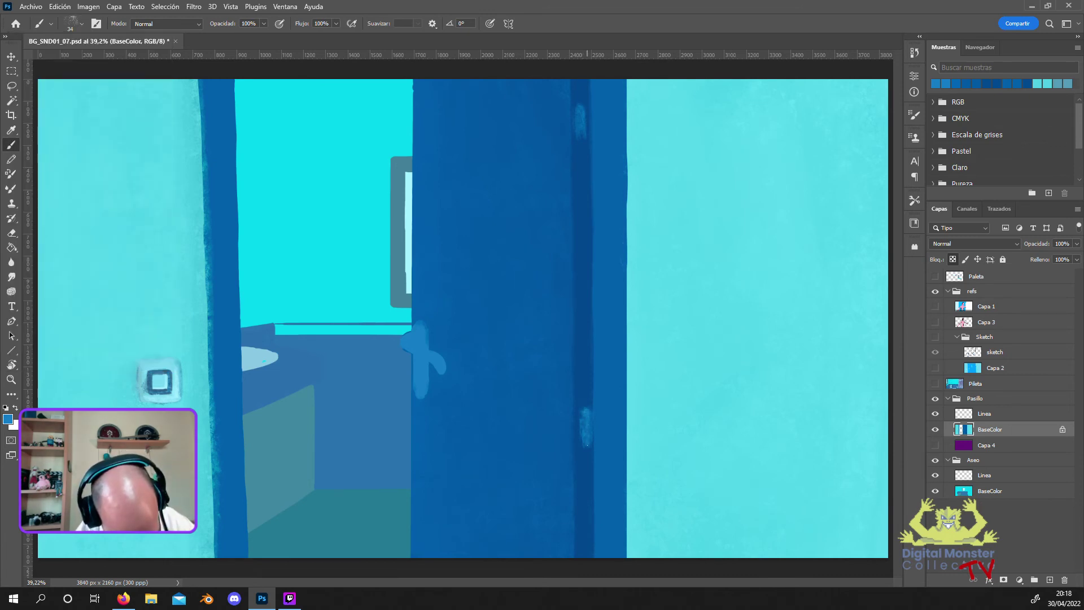
{"action": "left_click_drag", "start_coordinate": [581, 418], "coordinate": [581, 428]}
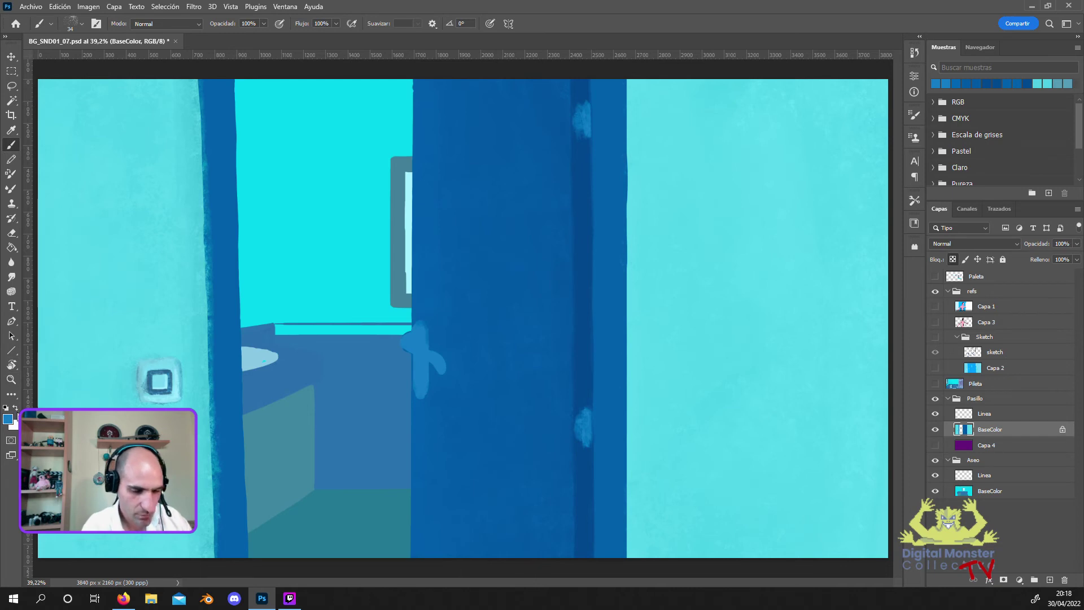
Pick dark blue 1e4a8c, trim the top of the light mark, then sample the light blue.
{"action": "left_click", "coordinate": [8, 418]}
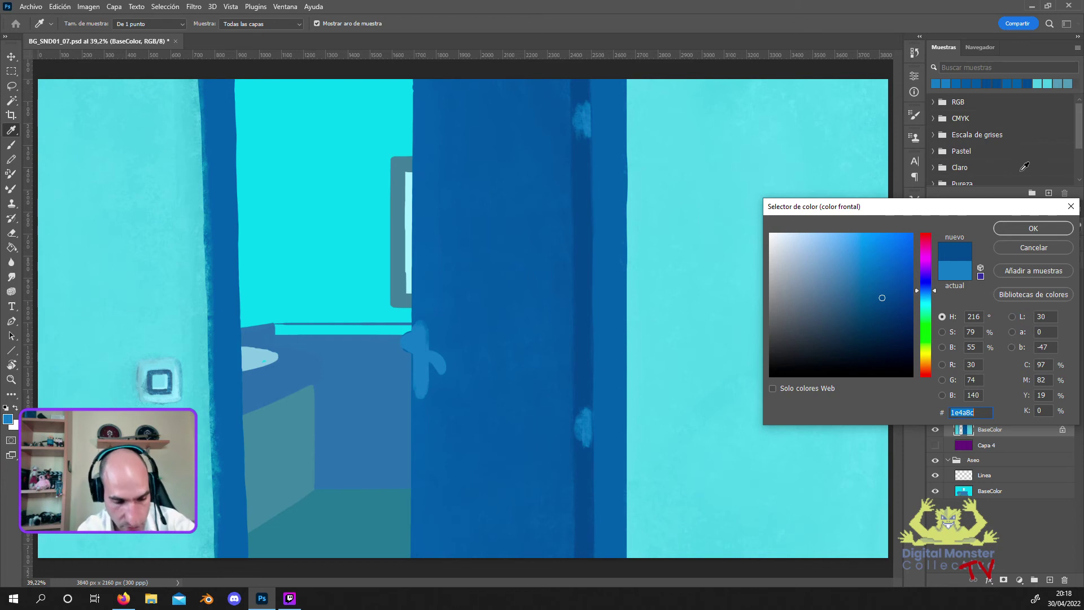
{"action": "left_click", "coordinate": [1033, 228]}
{"action": "key", "text": "b"}
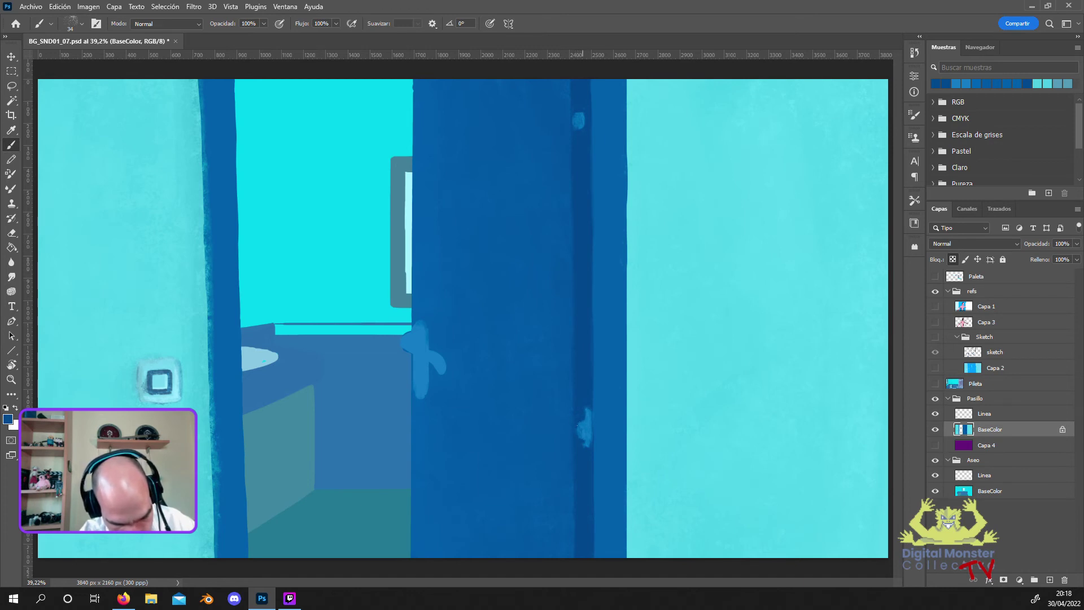
{"action": "left_click_drag", "start_coordinate": [587, 409], "coordinate": [589, 412]}
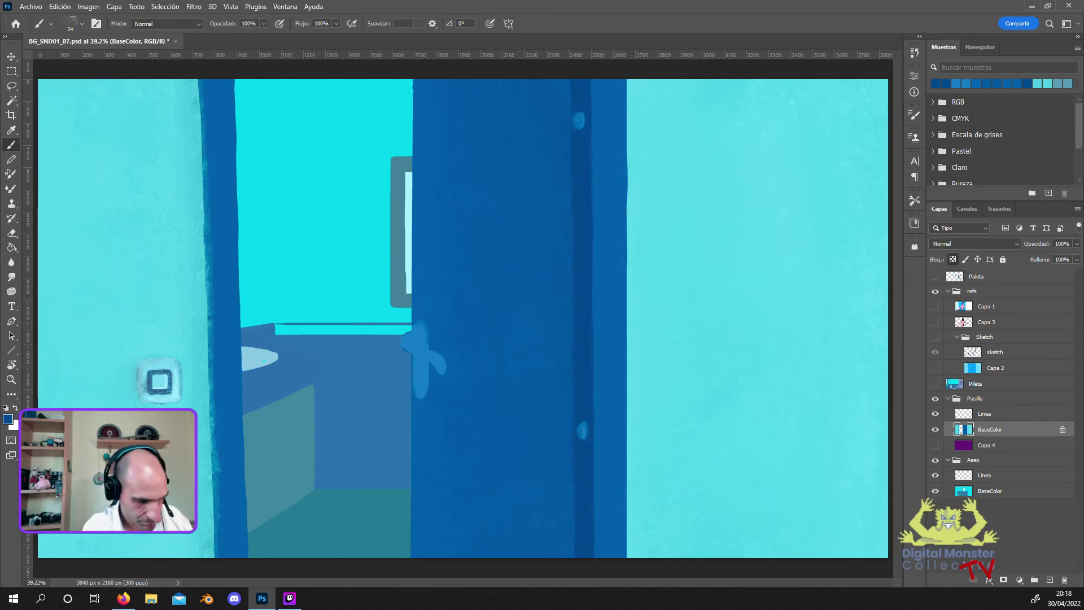
{"action": "left_click", "coordinate": [7, 418]}
{"action": "left_click", "coordinate": [583, 115]}
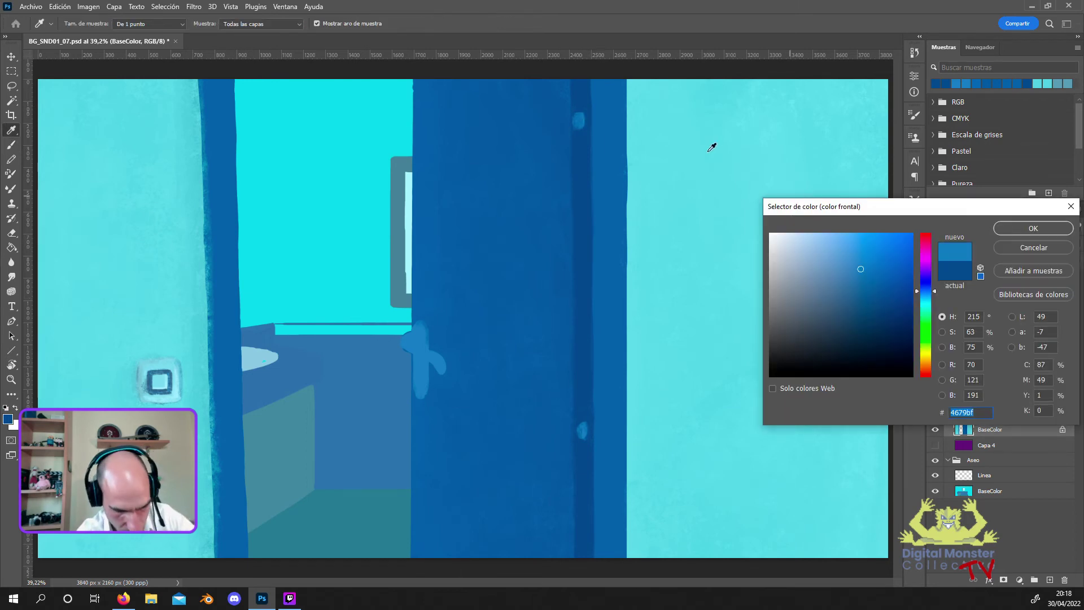
Shape the light blue marks near the top and midway down the door's edge.
{"action": "left_click", "coordinate": [1019, 229]}
{"action": "left_click_drag", "start_coordinate": [581, 116], "coordinate": [581, 108]}
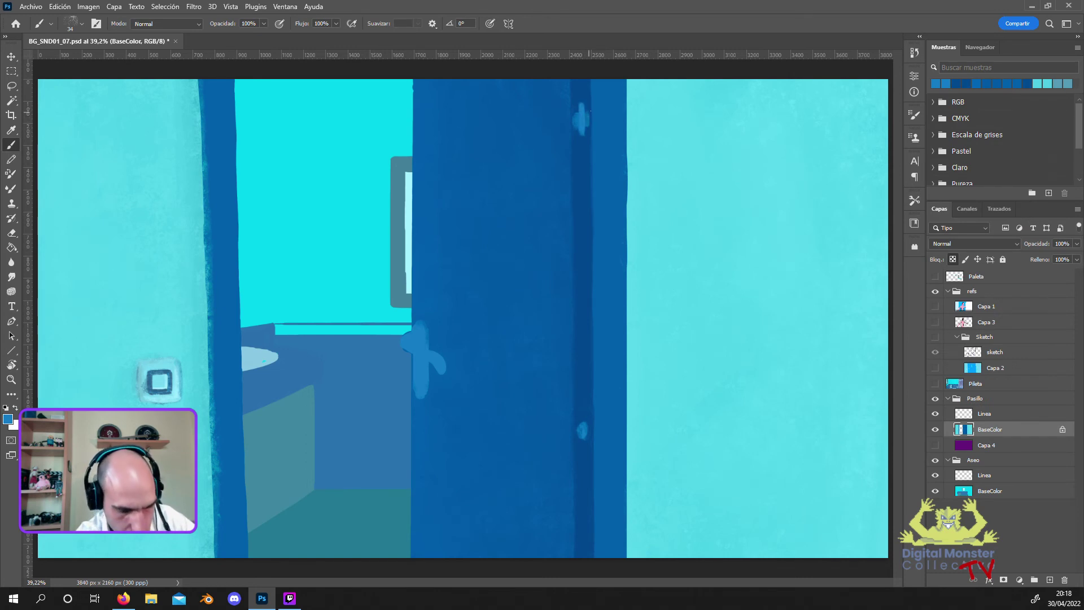
{"action": "left_click_drag", "start_coordinate": [583, 440], "coordinate": [588, 424]}
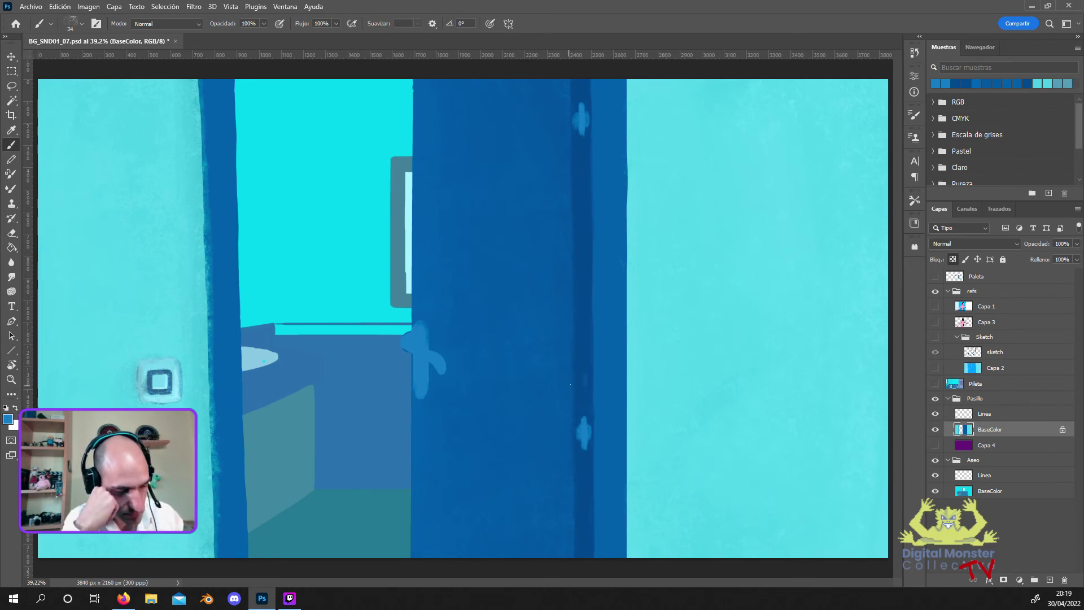
{"action": "mouse_move", "coordinate": [585, 359]}
{"action": "left_mouse_down"}
{"action": "mouse_move", "coordinate": [581, 387]}
{"action": "mouse_move", "coordinate": [581, 367]}
{"action": "left_mouse_up"}
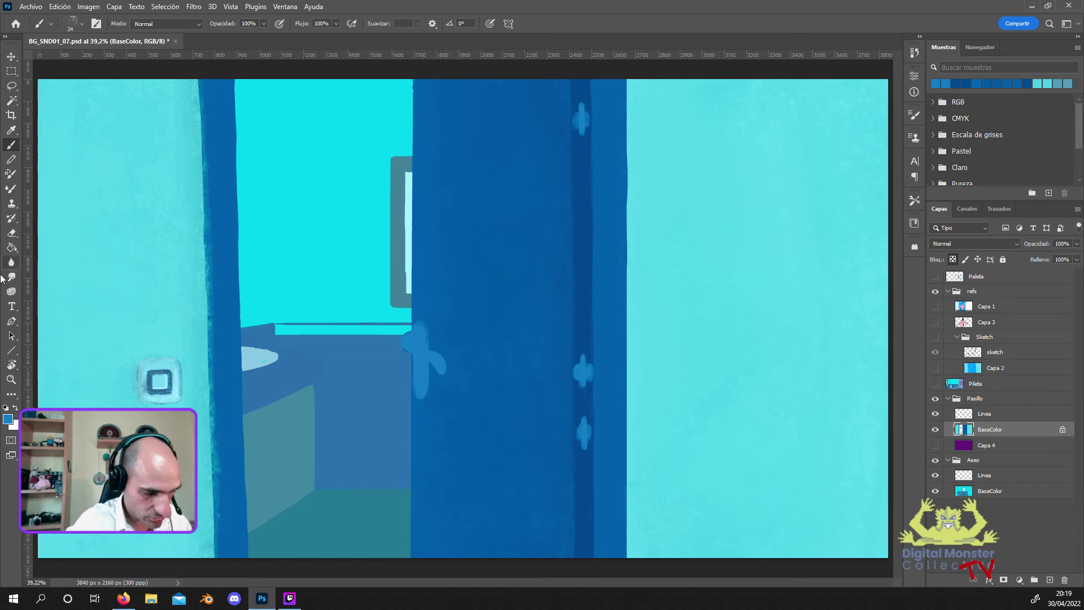
Paint out the unwanted lower mark in dark blue, then resample the handle's light blue.
{"action": "left_click", "coordinate": [8, 419]}
{"action": "left_click", "coordinate": [1011, 227]}
{"action": "mouse_move", "coordinate": [583, 418]}
{"action": "left_mouse_down"}
{"action": "mouse_move", "coordinate": [585, 448]}
{"action": "mouse_move", "coordinate": [588, 426]}
{"action": "left_mouse_up"}
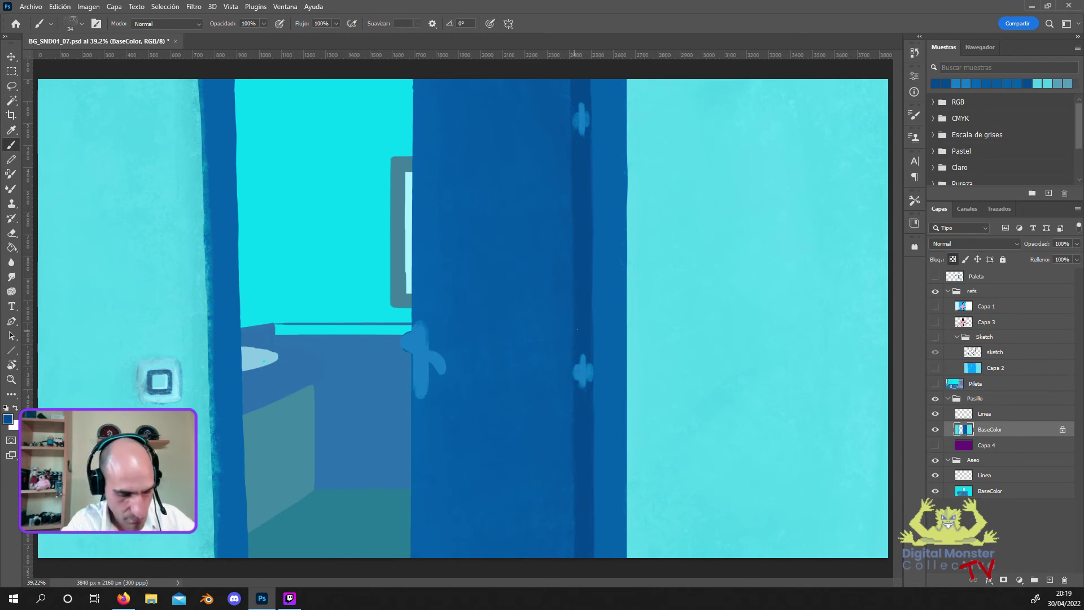
{"action": "left_click", "coordinate": [8, 419]}
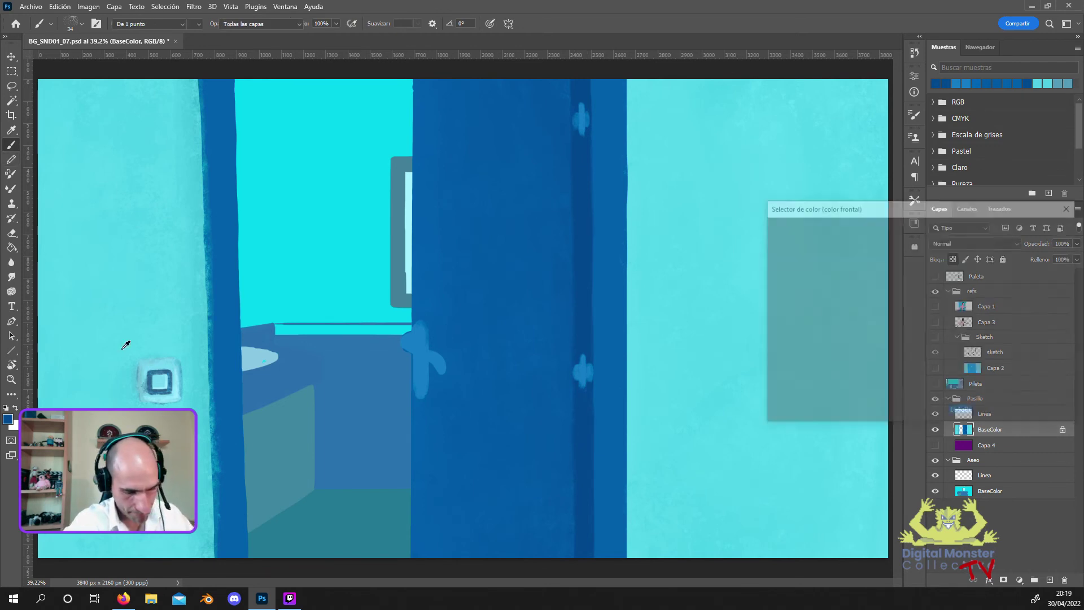
{"action": "left_click", "coordinate": [429, 353]}
{"action": "key", "text": "Return"}
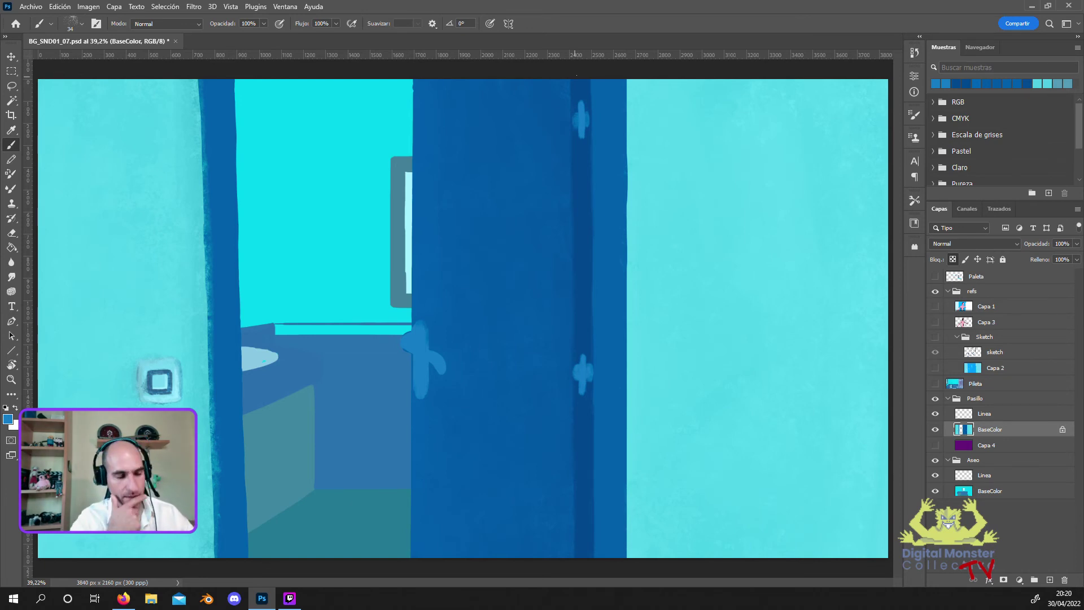
{"action": "left_click", "coordinate": [8, 419]}
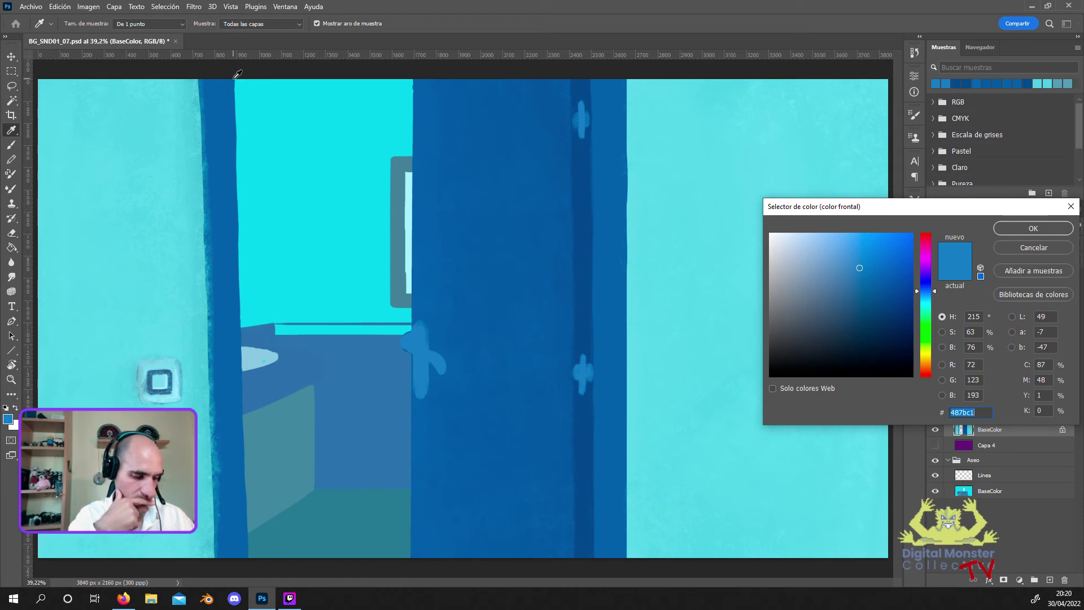
Darken the jamb's left edge with dark blue strokes and unlock BaseColor's transparency.
{"action": "left_click", "coordinate": [592, 254]}
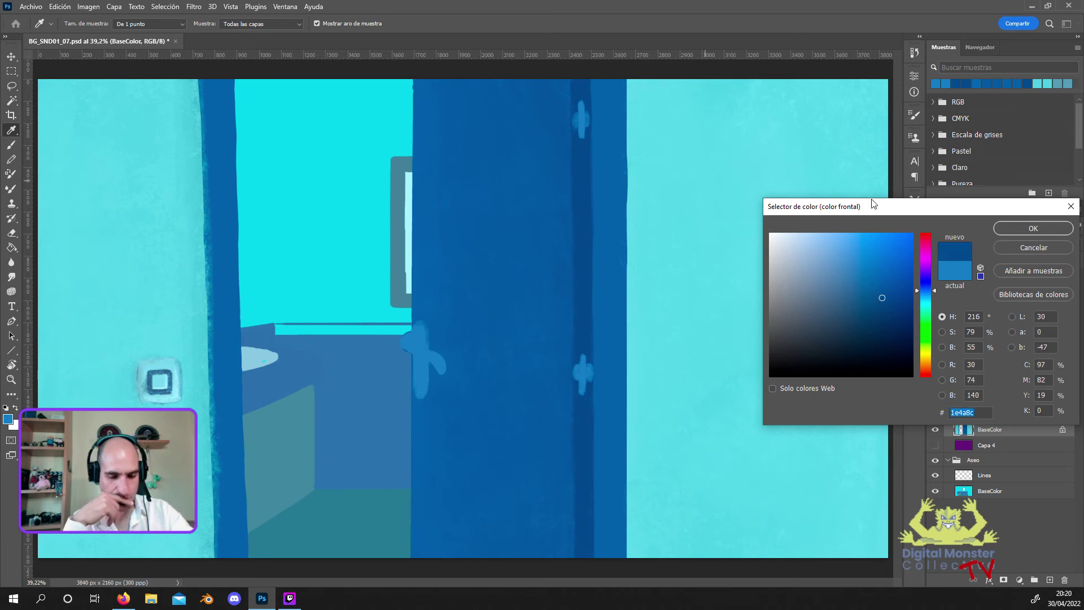
{"action": "left_click", "coordinate": [1004, 231]}
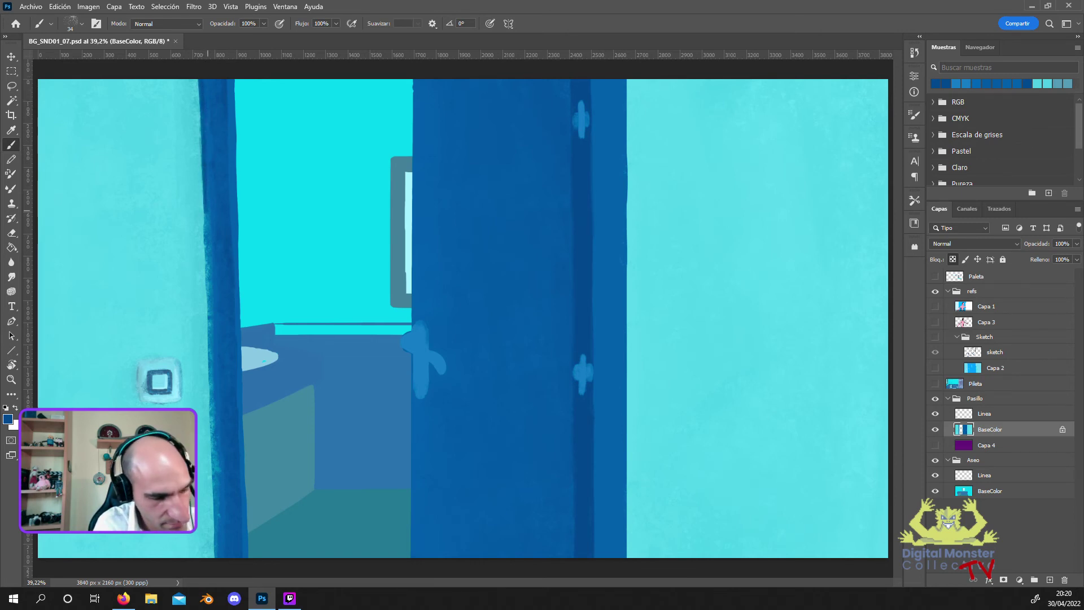
{"action": "left_click_drag", "start_coordinate": [206, 268], "coordinate": [210, 298]}
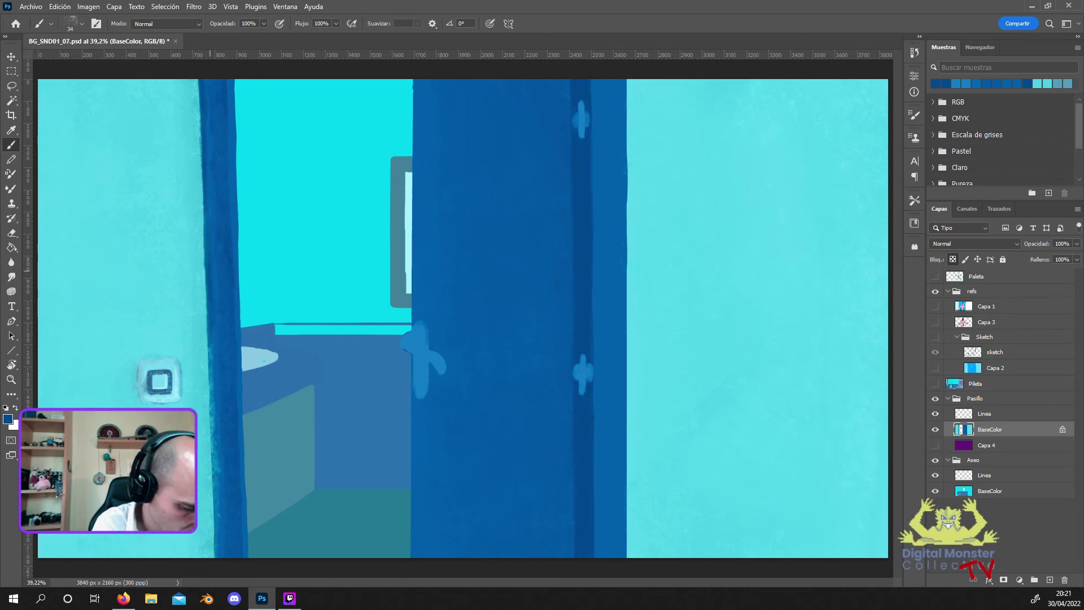
{"action": "left_click_drag", "start_coordinate": [212, 403], "coordinate": [212, 432]}
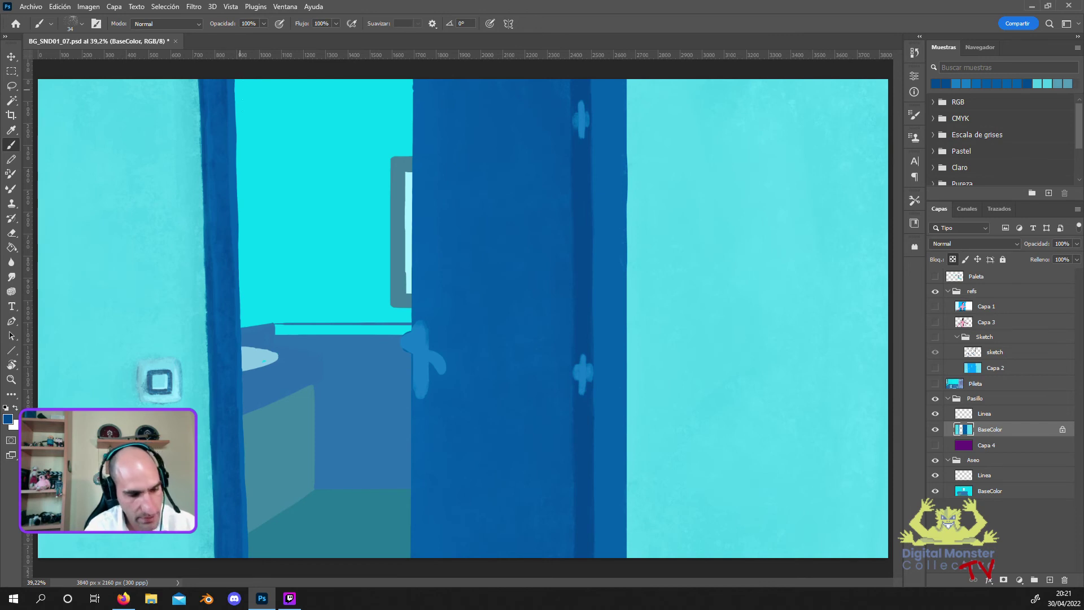
{"action": "left_click", "coordinate": [954, 261]}
{"action": "left_click", "coordinate": [80, 21]}
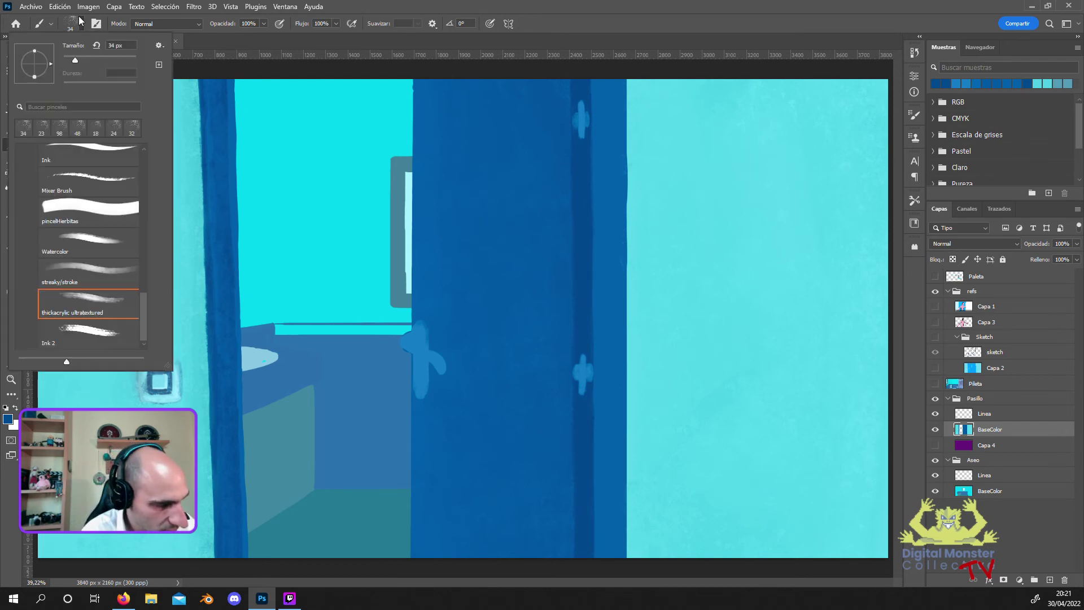
Switch to the hard Ink brush at 71 px and confirm the blue colour.
{"action": "left_click", "coordinate": [70, 149]}
{"action": "left_click_drag", "start_coordinate": [66, 59], "coordinate": [88, 60]}
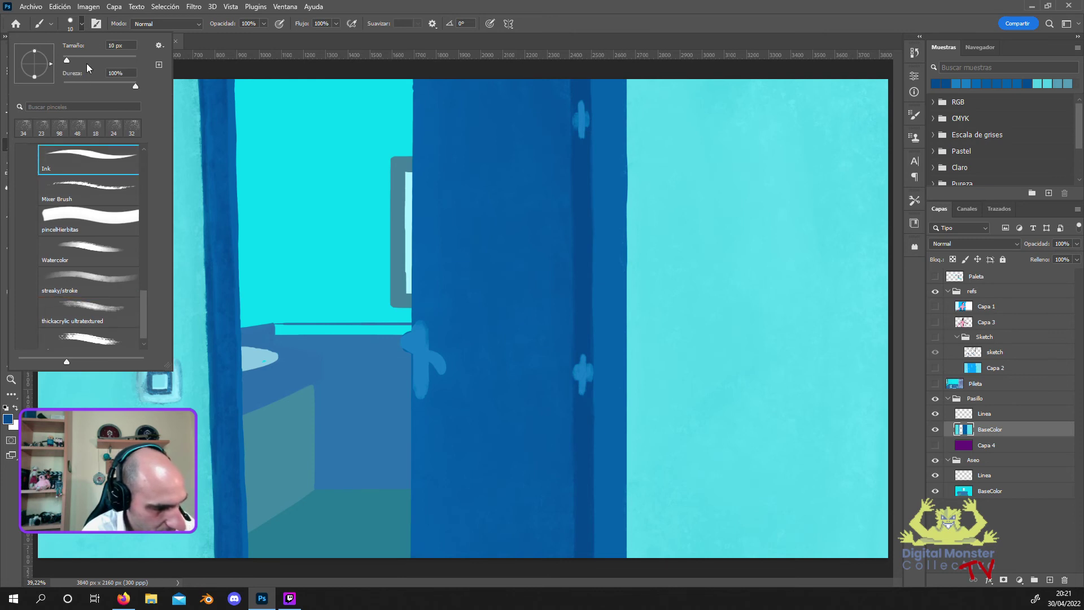
{"action": "left_click", "coordinate": [237, 79]}
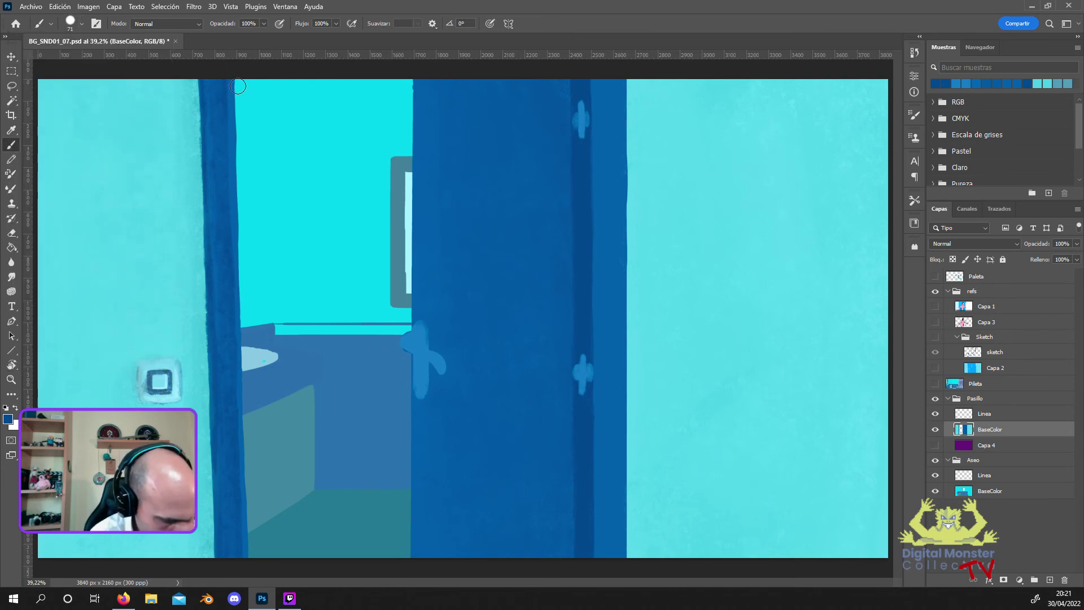
{"action": "left_click", "coordinate": [7, 418]}
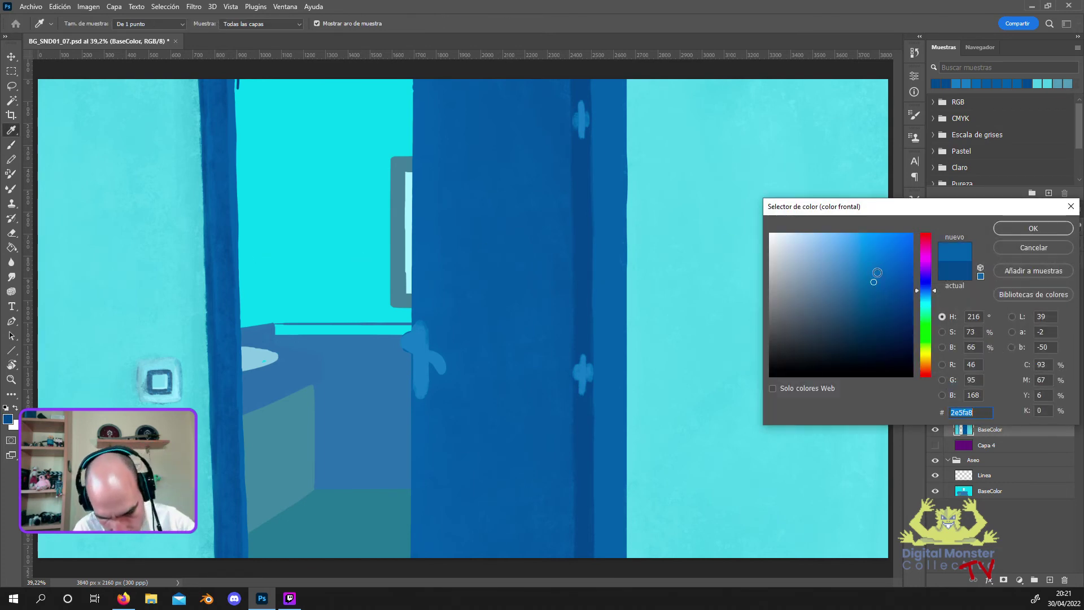
{"action": "left_click", "coordinate": [1033, 228]}
Paint a narrow blue jamb strip down the inner edge of the left door frame.
{"action": "left_click_drag", "start_coordinate": [238, 79], "coordinate": [239, 130]}
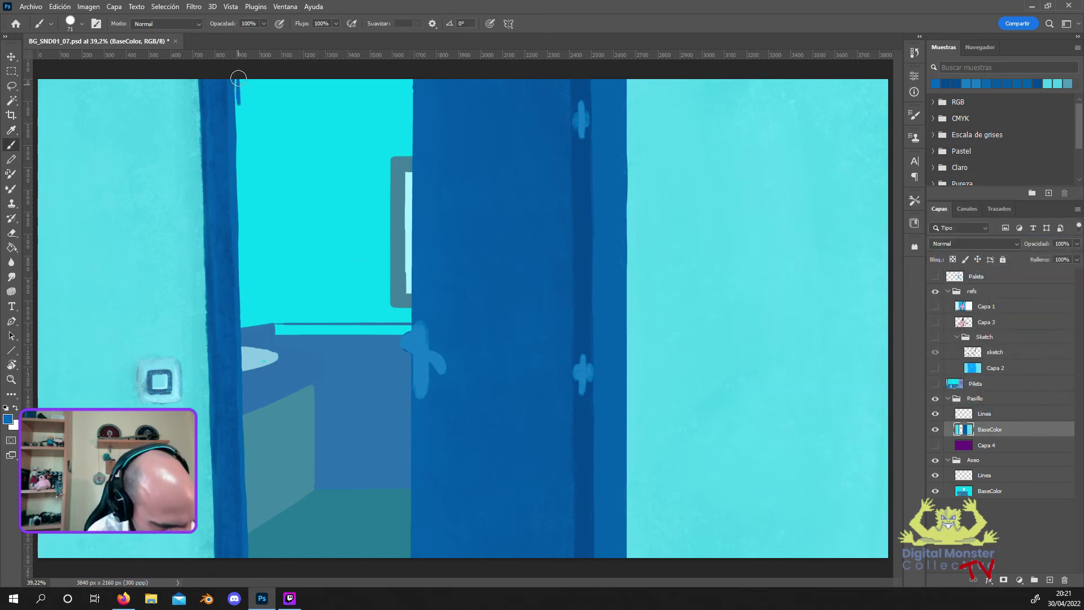
{"action": "left_click_drag", "start_coordinate": [238, 80], "coordinate": [241, 220]}
{"action": "left_click_drag", "start_coordinate": [240, 153], "coordinate": [241, 257]}
{"action": "left_click_drag", "start_coordinate": [241, 198], "coordinate": [243, 275]}
{"action": "left_click_drag", "start_coordinate": [241, 220], "coordinate": [242, 309]}
{"action": "left_click_drag", "start_coordinate": [242, 254], "coordinate": [243, 368]}
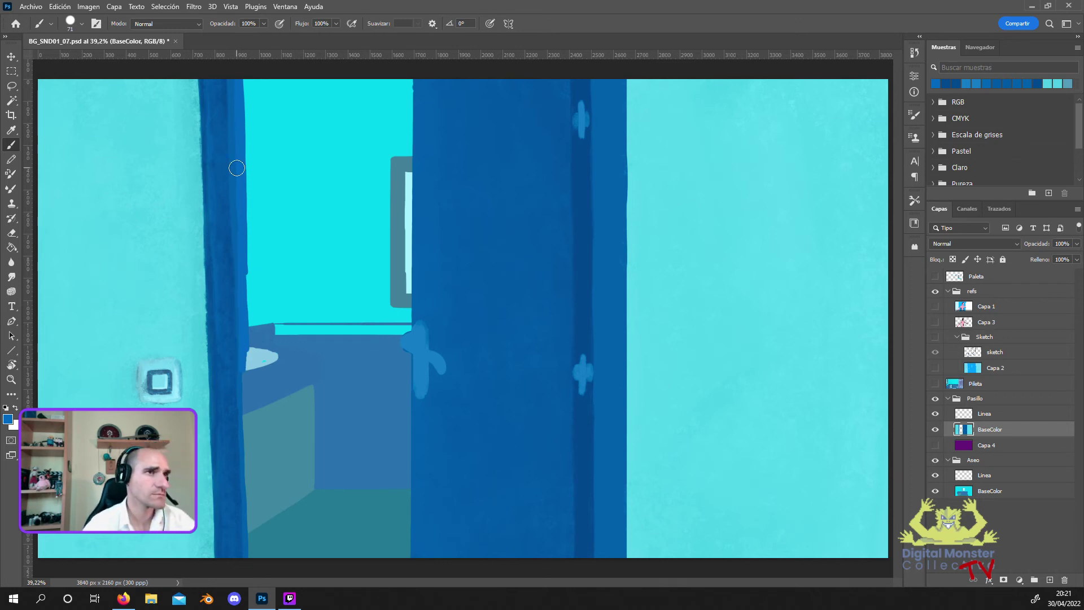
{"action": "left_click_drag", "start_coordinate": [248, 290], "coordinate": [245, 211]}
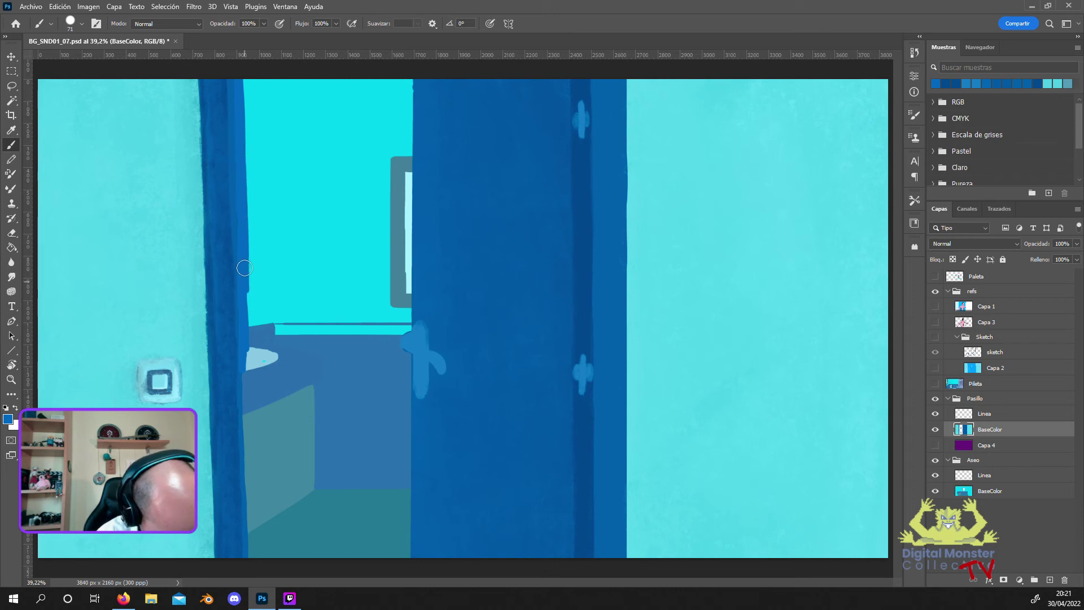
{"action": "mouse_move", "coordinate": [244, 335]}
{"action": "left_mouse_down"}
{"action": "mouse_move", "coordinate": [246, 314]}
{"action": "mouse_move", "coordinate": [248, 439]}
{"action": "left_mouse_up"}
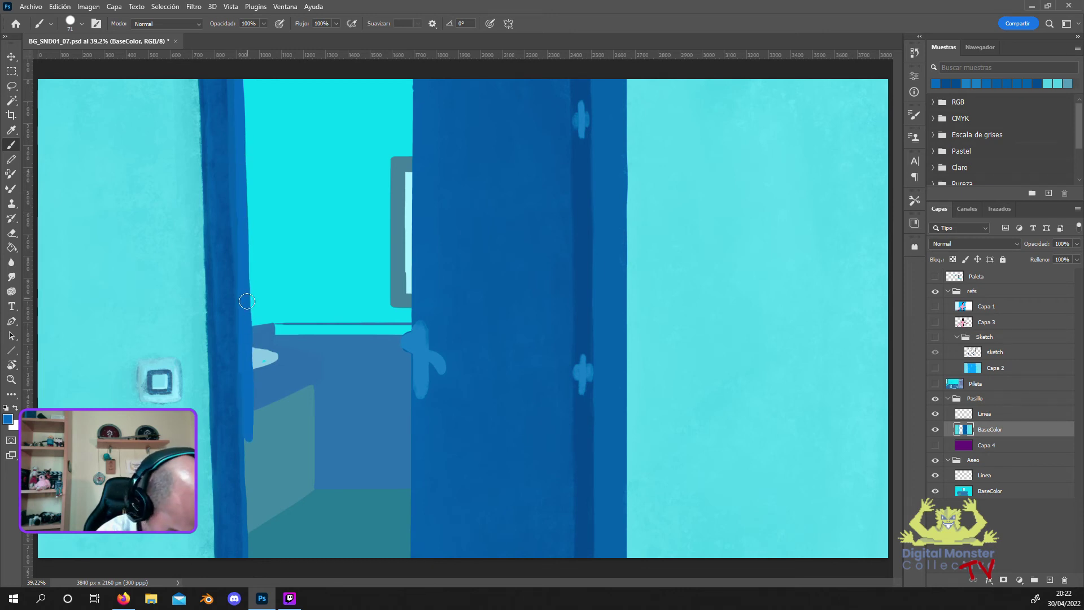
Go over the jamb strip again and extend it down to the floor.
{"action": "left_click_drag", "start_coordinate": [248, 312], "coordinate": [240, 147]}
{"action": "left_click_drag", "start_coordinate": [244, 202], "coordinate": [241, 76]}
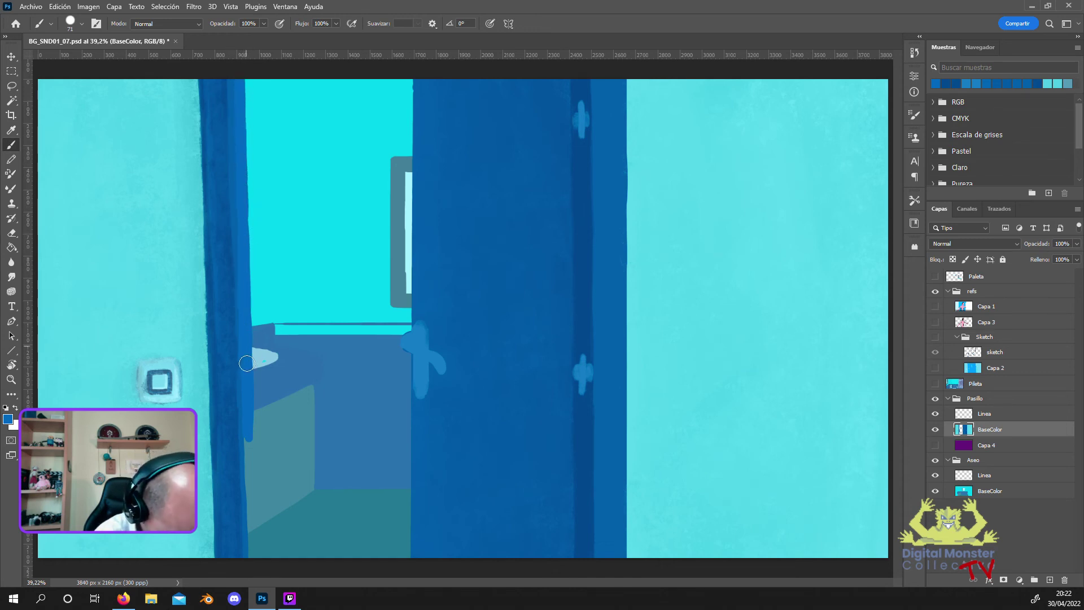
{"action": "right_click", "coordinate": [249, 418]}
{"action": "left_click", "coordinate": [243, 296]}
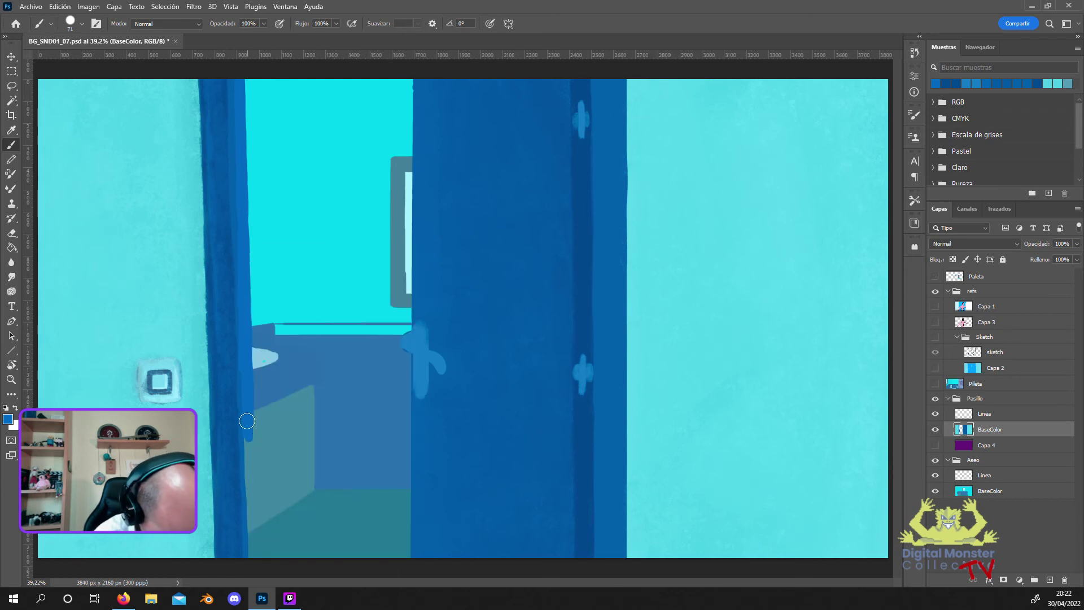
{"action": "left_click_drag", "start_coordinate": [249, 438], "coordinate": [252, 497]}
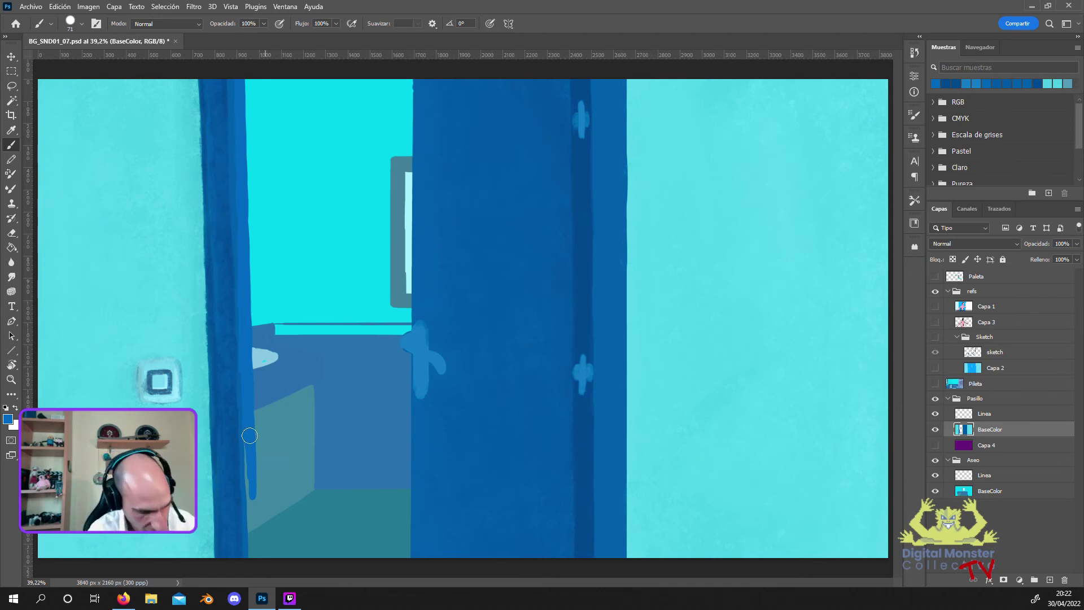
{"action": "left_click_drag", "start_coordinate": [247, 438], "coordinate": [255, 559]}
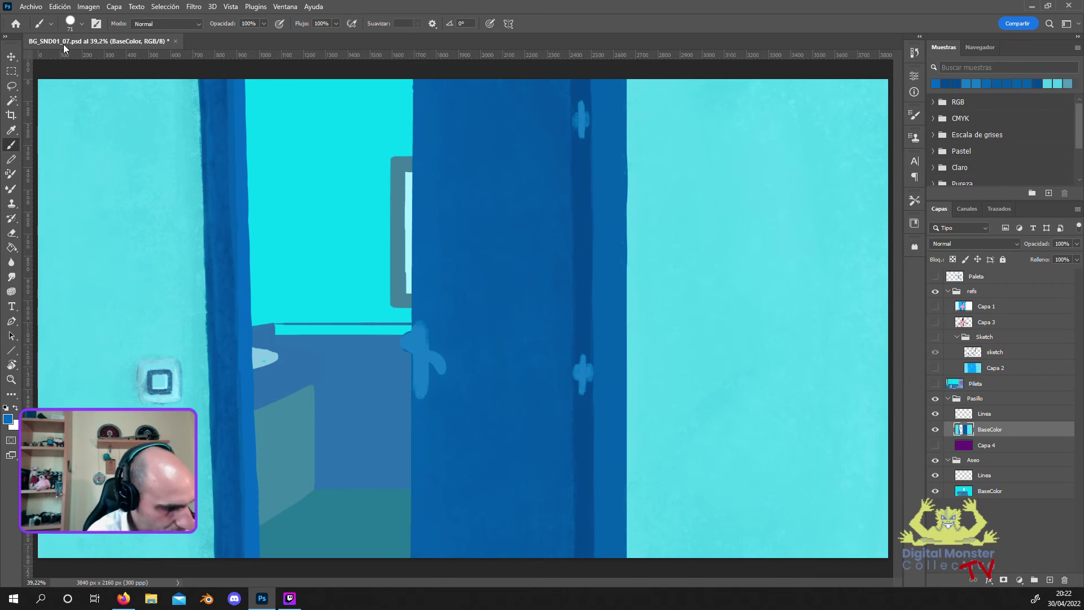
Reduce the brush to 23 px and lock BaseColor's transparent pixels.
{"action": "left_click", "coordinate": [82, 24]}
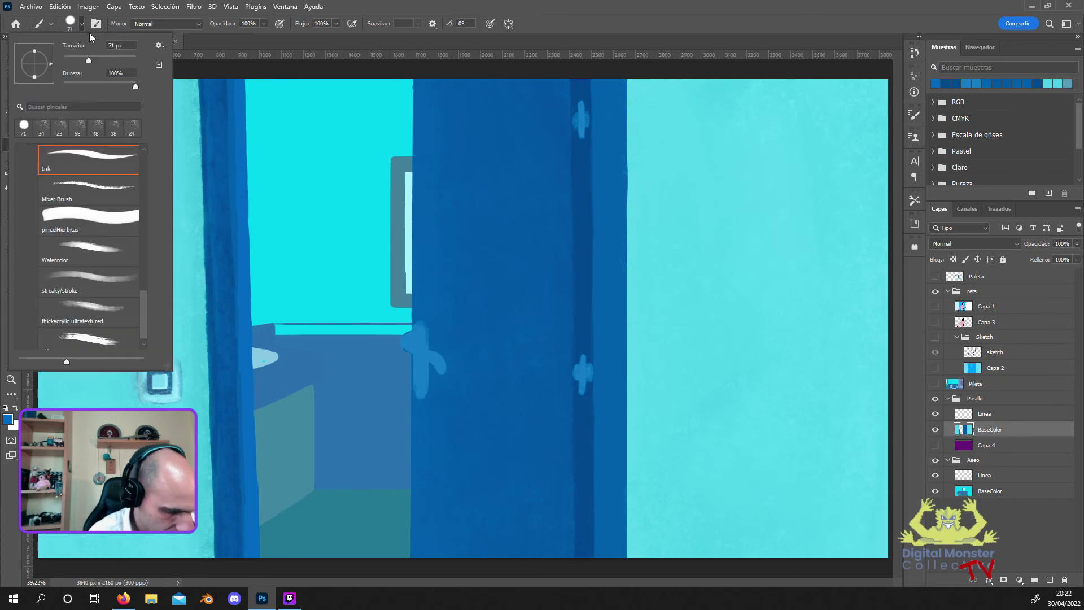
{"action": "left_click", "coordinate": [60, 128]}
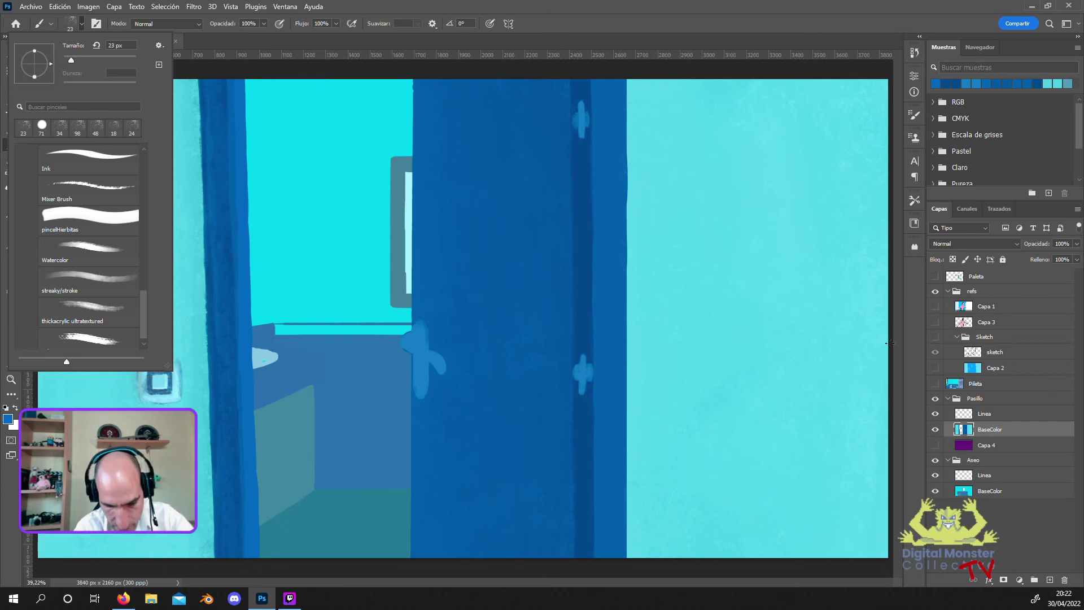
{"action": "left_click", "coordinate": [952, 259]}
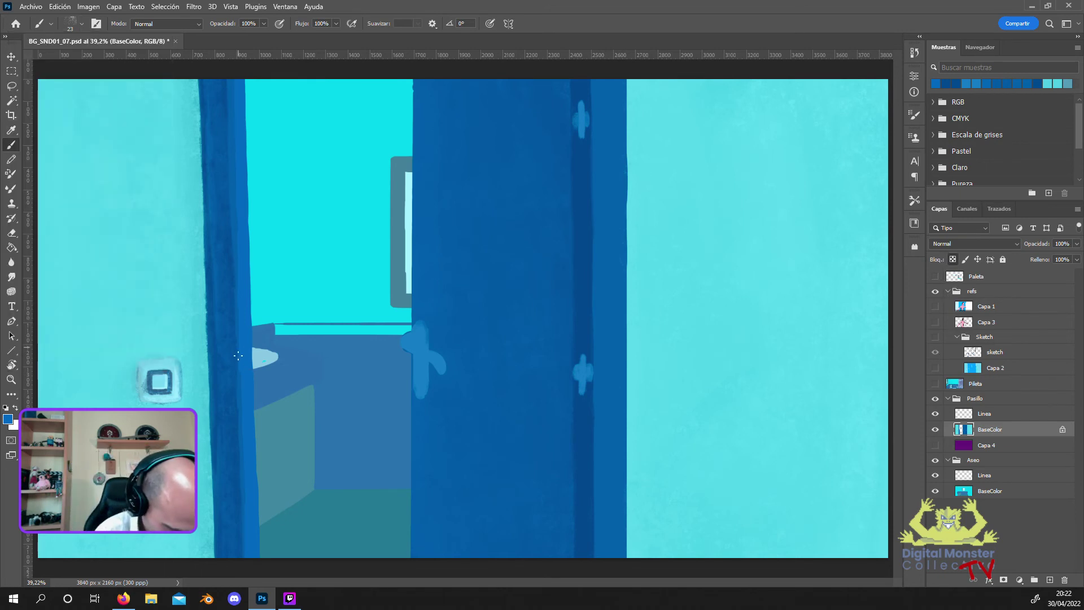
{"action": "left_click", "coordinate": [8, 418]}
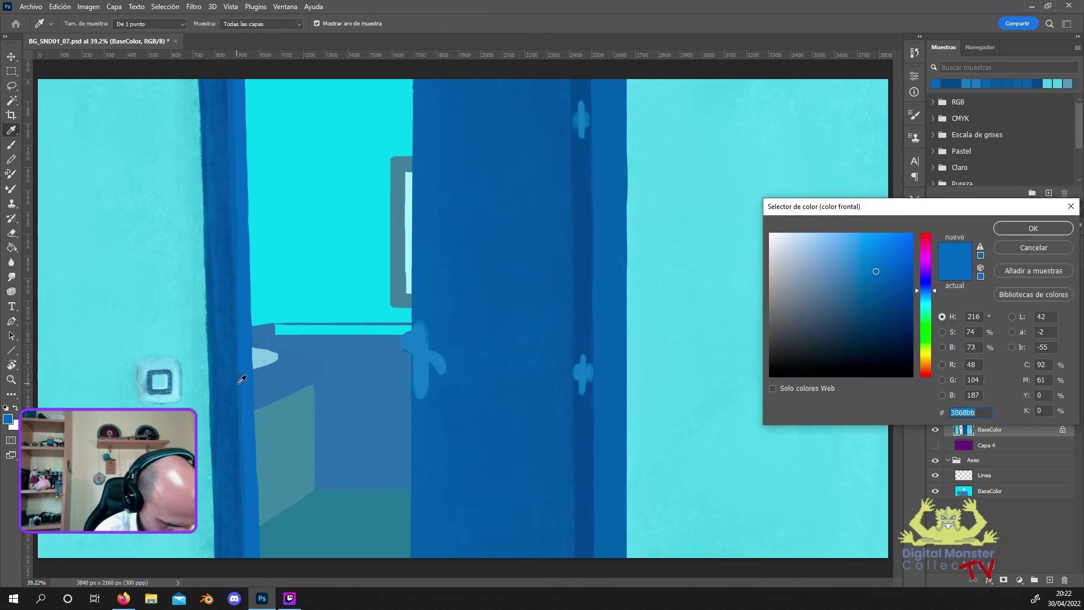
{"action": "key", "text": "Return"}
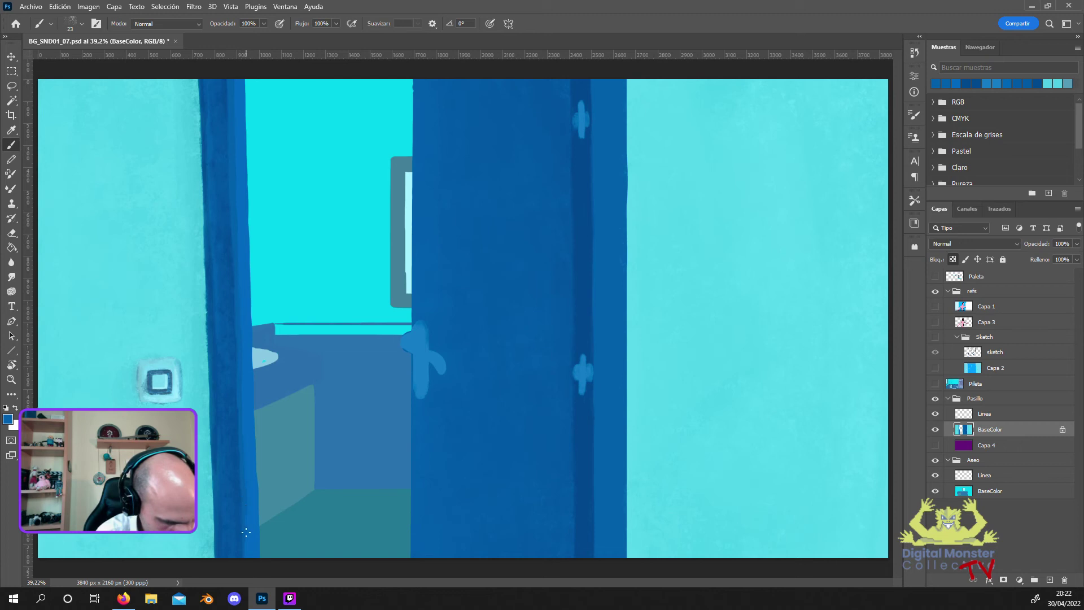
Choose dark blue 1e4a8c and dab a small latch mark on the jamb.
{"action": "left_click", "coordinate": [7, 418]}
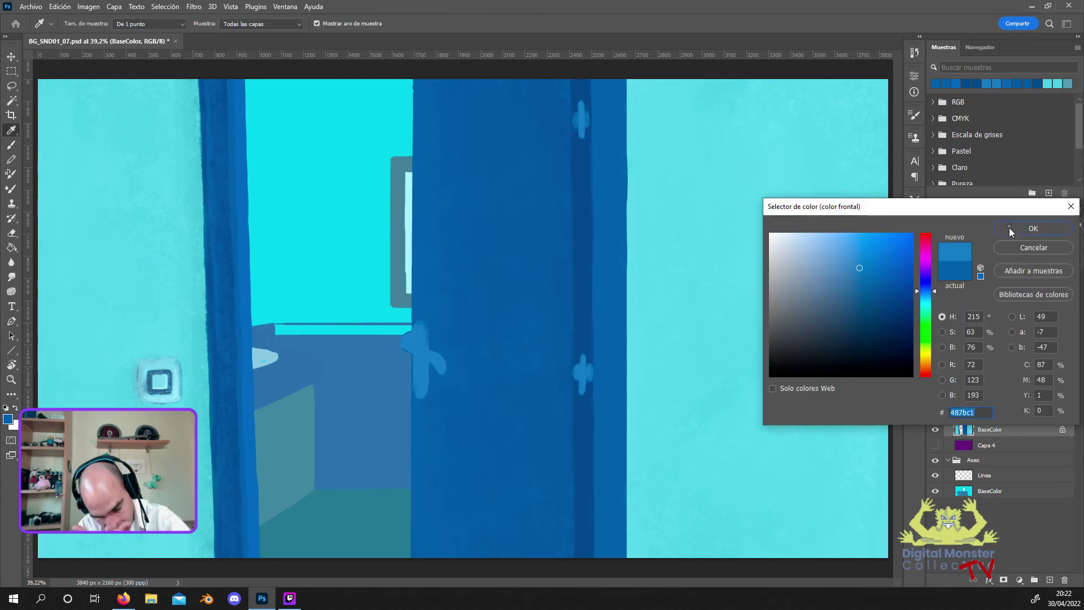
{"action": "left_click", "coordinate": [1013, 227]}
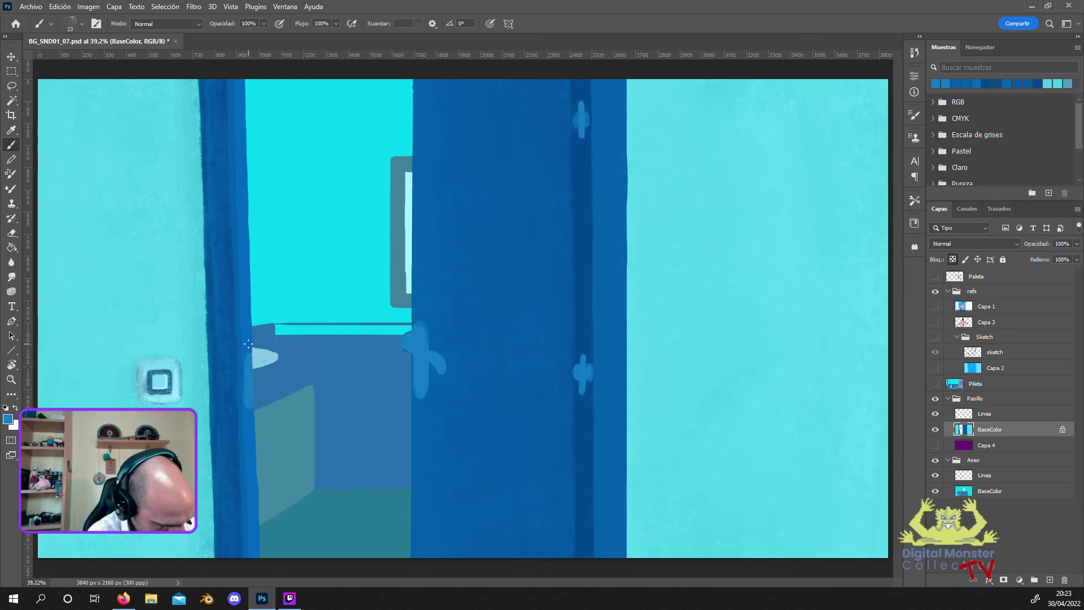
{"action": "left_click", "coordinate": [8, 417]}
{"action": "key", "text": "Return"}
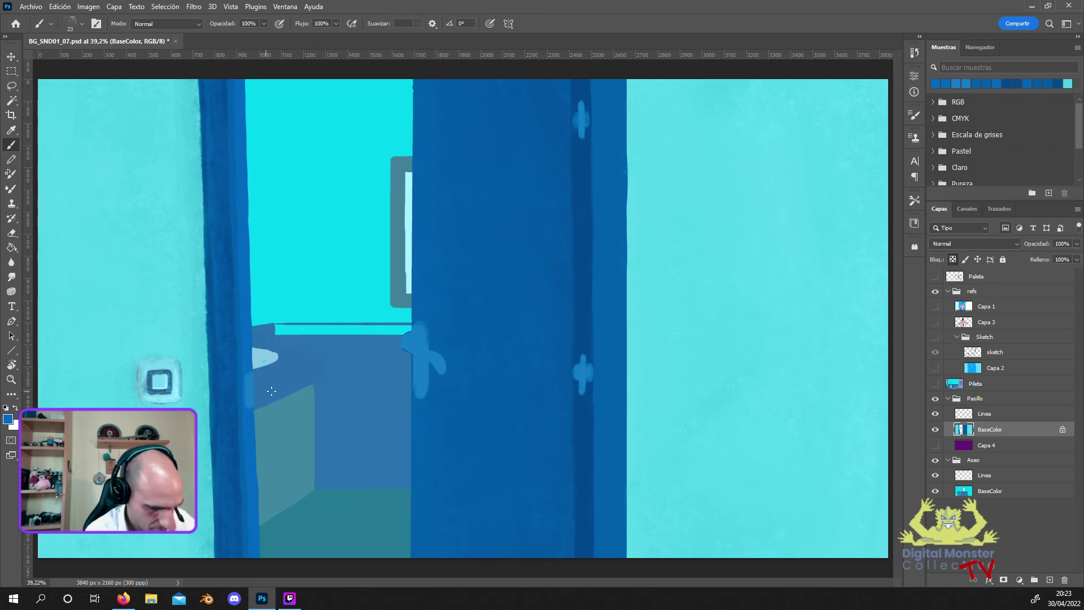
{"action": "left_click", "coordinate": [8, 418]}
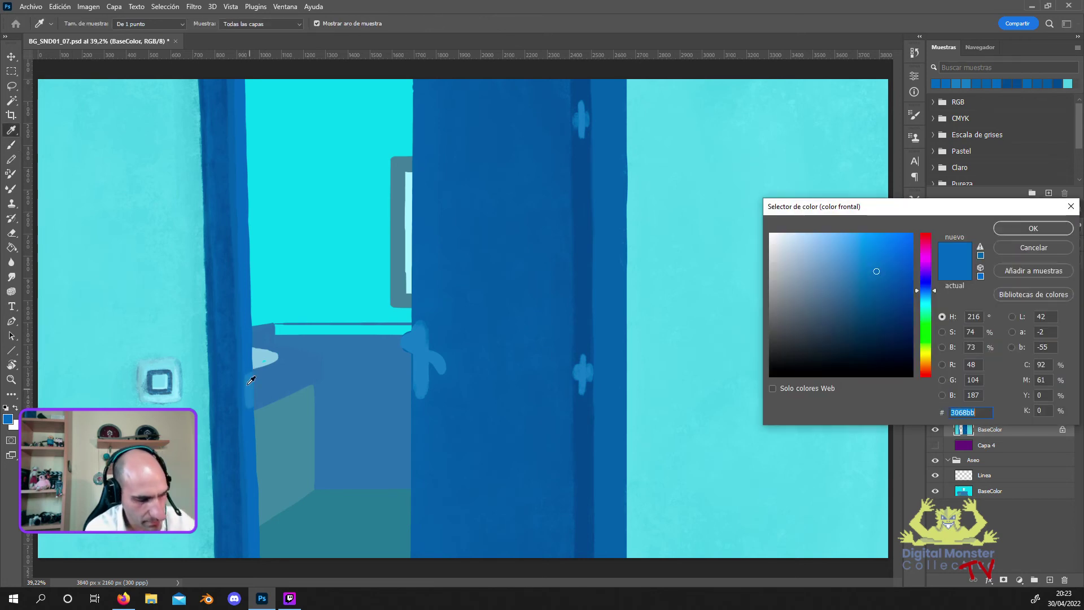
{"action": "left_click", "coordinate": [1016, 229]}
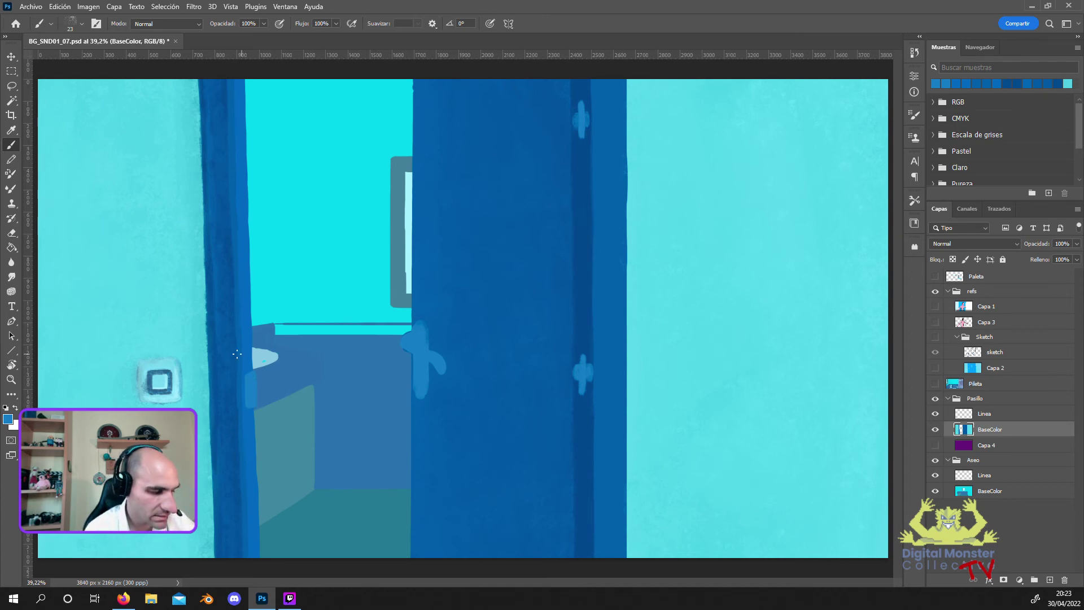
{"action": "left_click", "coordinate": [8, 419]}
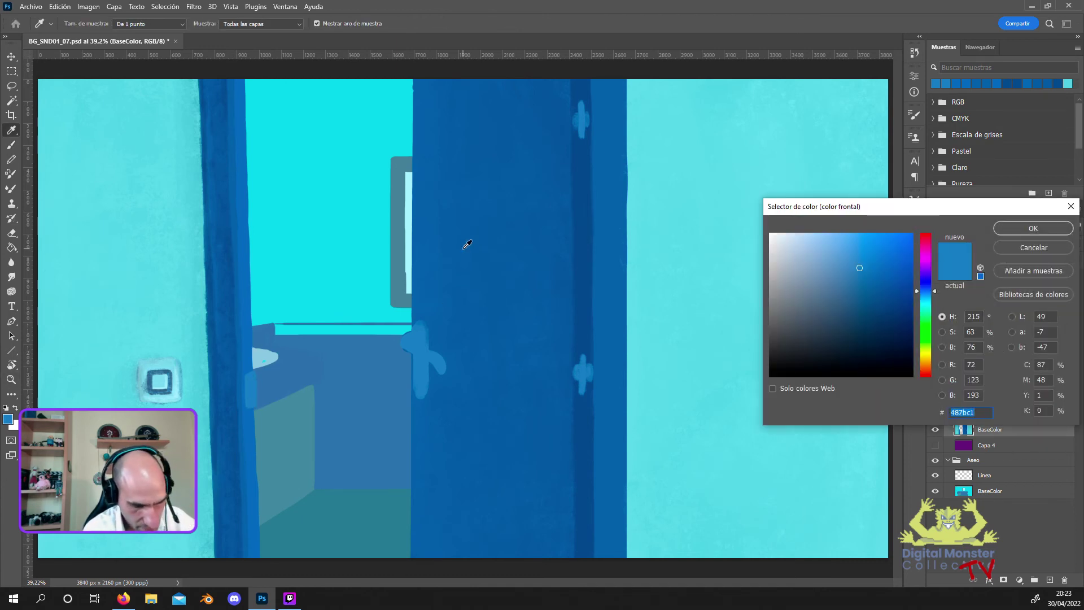
{"action": "left_click", "coordinate": [879, 302]}
{"action": "left_click", "coordinate": [1010, 228]}
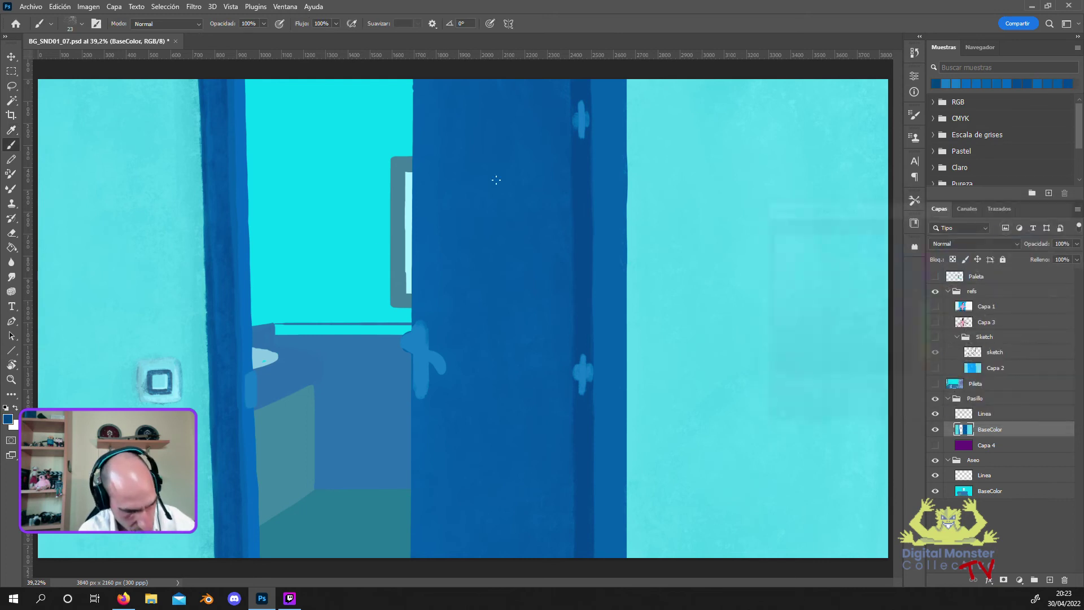
{"action": "left_click_drag", "start_coordinate": [252, 384], "coordinate": [251, 385]}
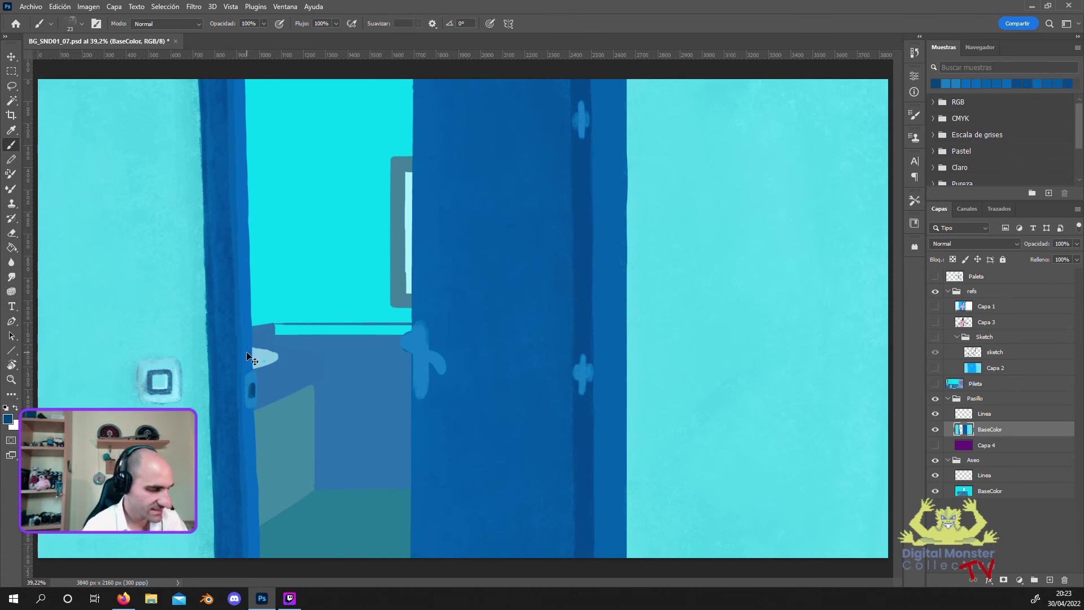
Undo the latch mark and set the foreground to medium blue 3f6ba8, darkened to 295494.
{"action": "key", "text": "ctrl+z"}
{"action": "left_click", "coordinate": [8, 421]}
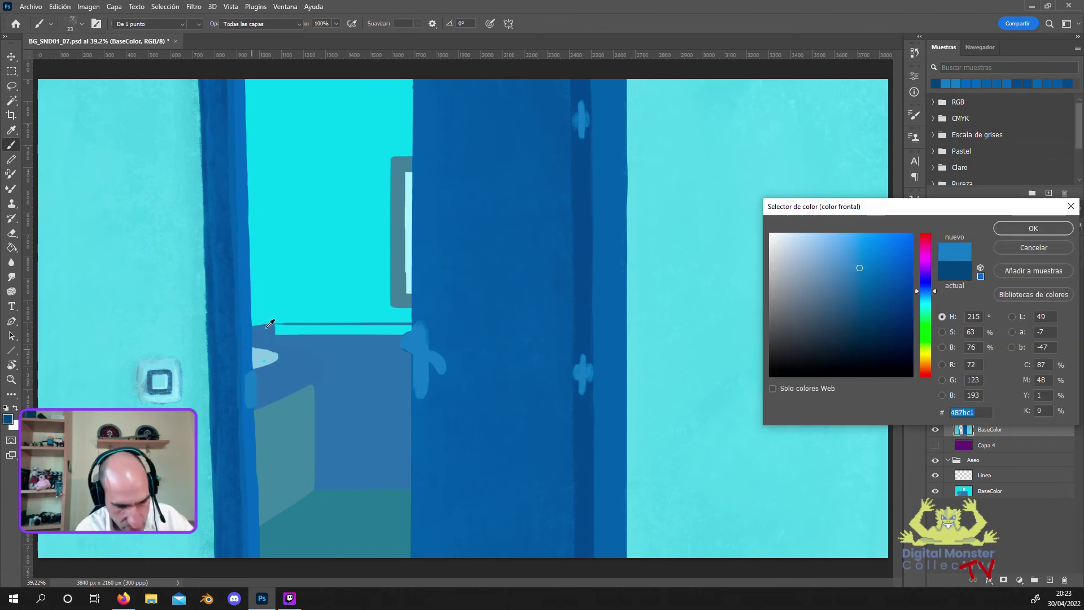
{"action": "left_click", "coordinate": [859, 282]}
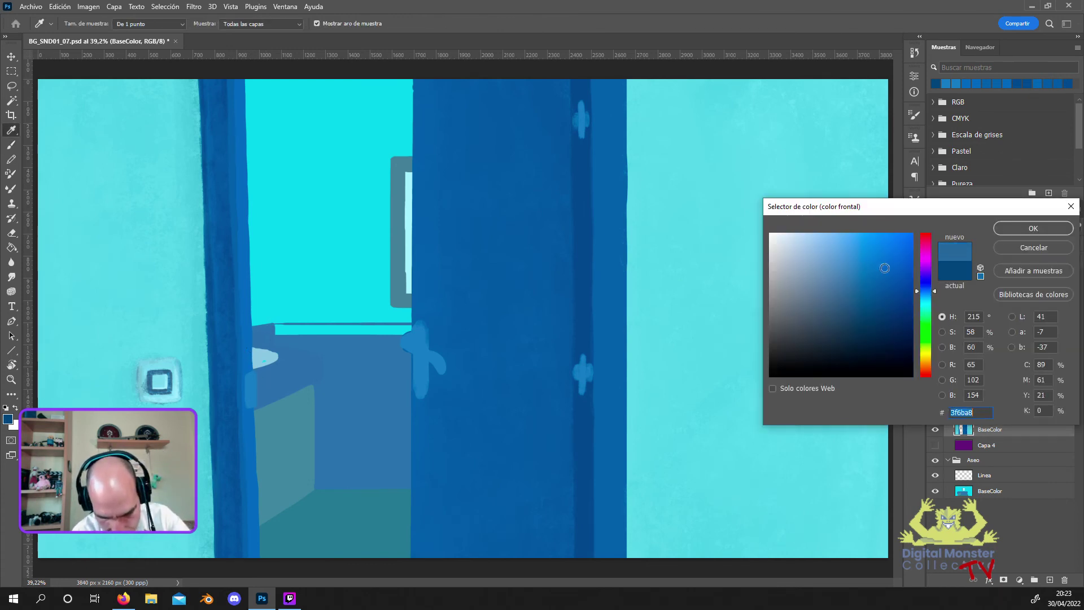
{"action": "key", "text": "Return"}
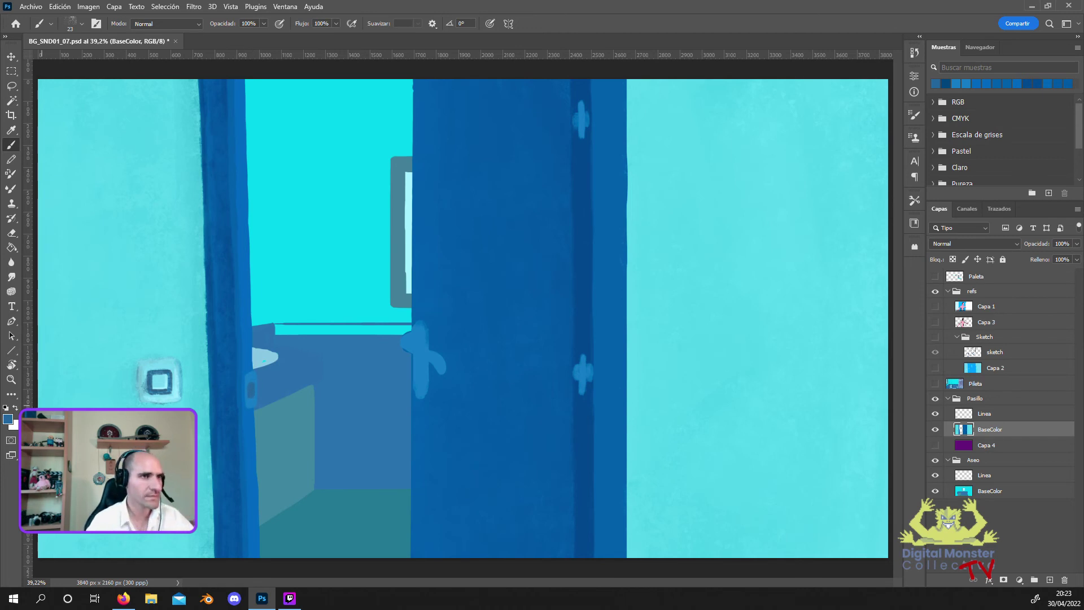
{"action": "left_click", "coordinate": [8, 419]}
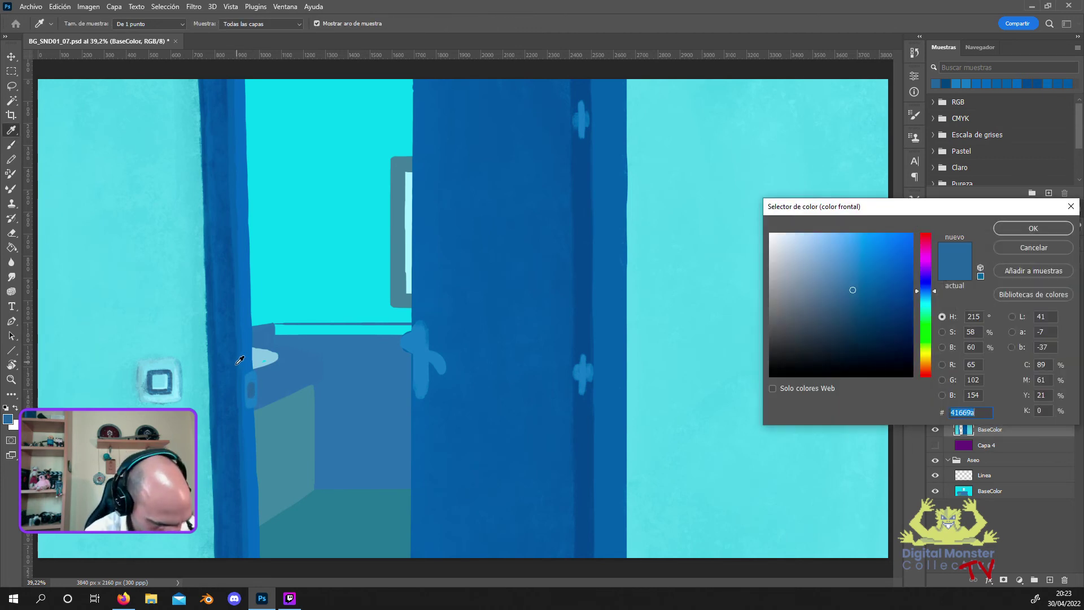
{"action": "left_click_drag", "start_coordinate": [877, 288], "coordinate": [873, 292]}
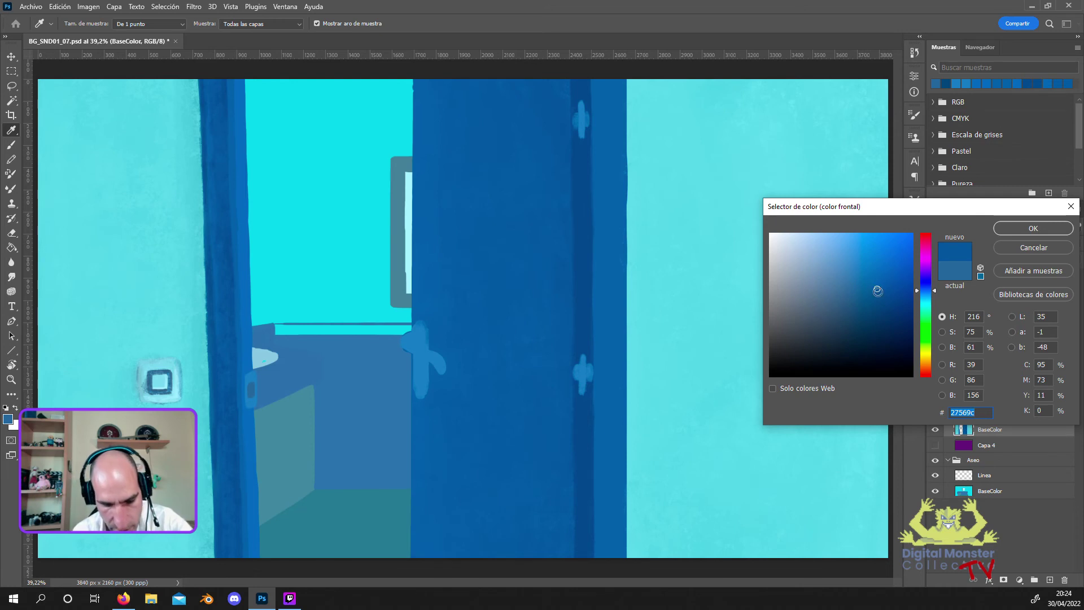
{"action": "key", "text": "Return"}
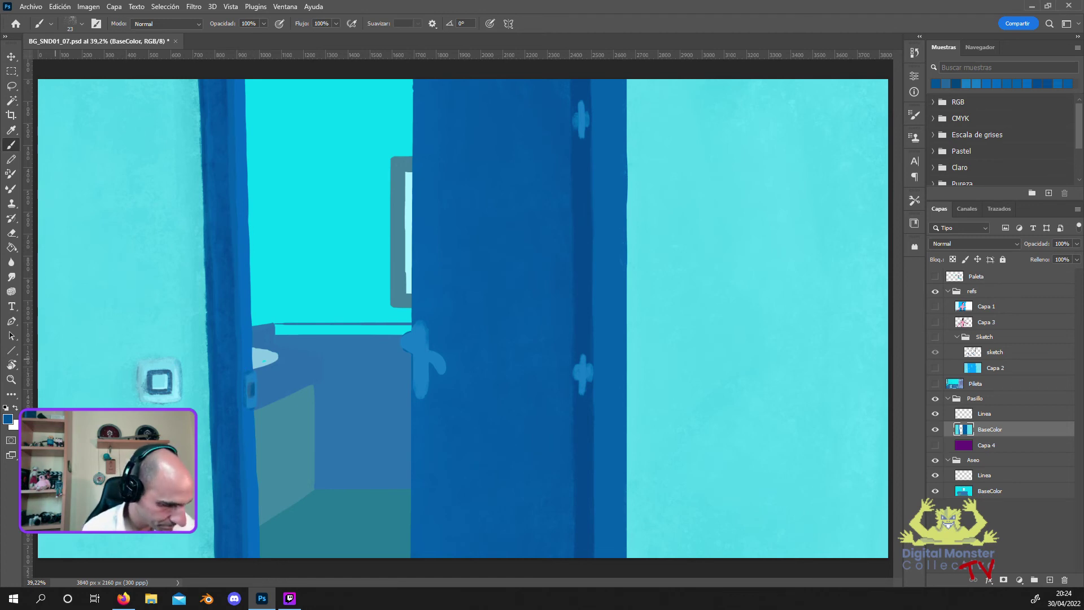
Outline the latch slot on the jamb, then sample the door frame's blue 3068bb.
{"action": "left_click", "coordinate": [8, 418]}
{"action": "left_click", "coordinate": [967, 245]}
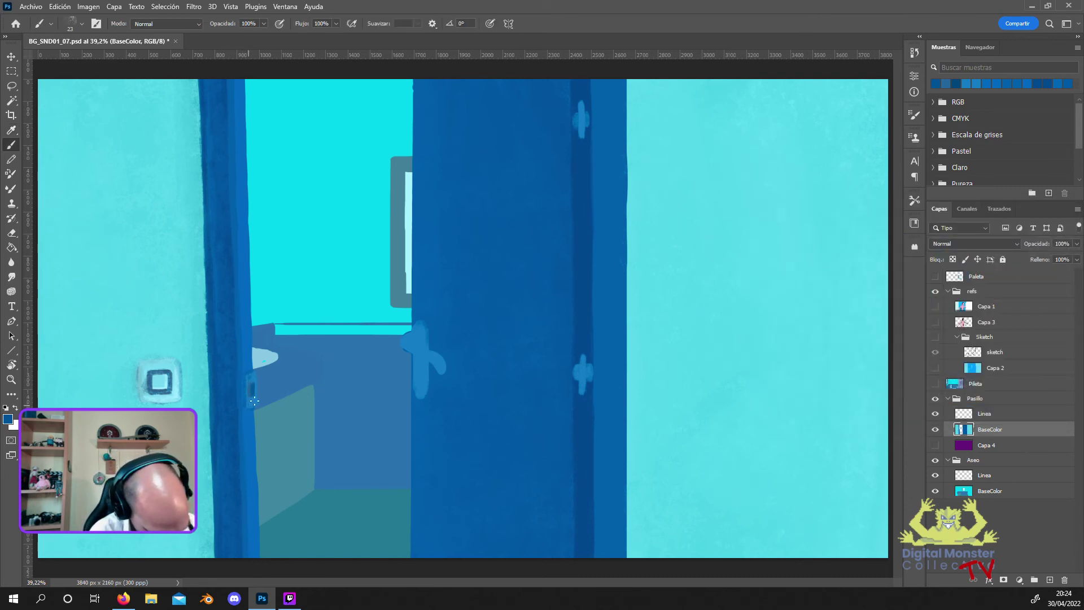
{"action": "left_click_drag", "start_coordinate": [251, 405], "coordinate": [252, 375]}
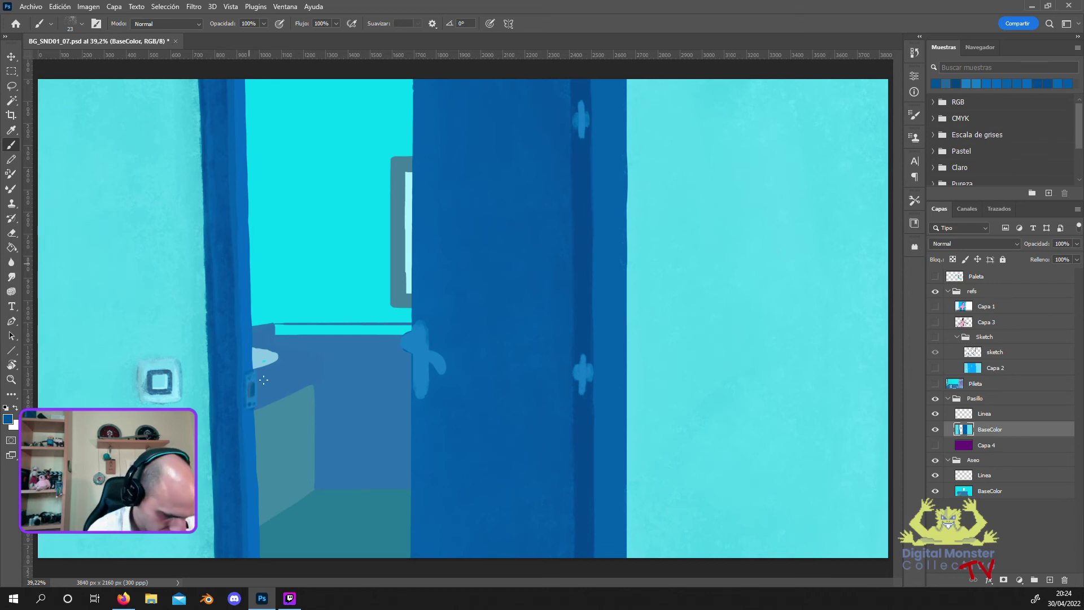
{"action": "left_click", "coordinate": [8, 418]}
{"action": "key", "text": "i"}
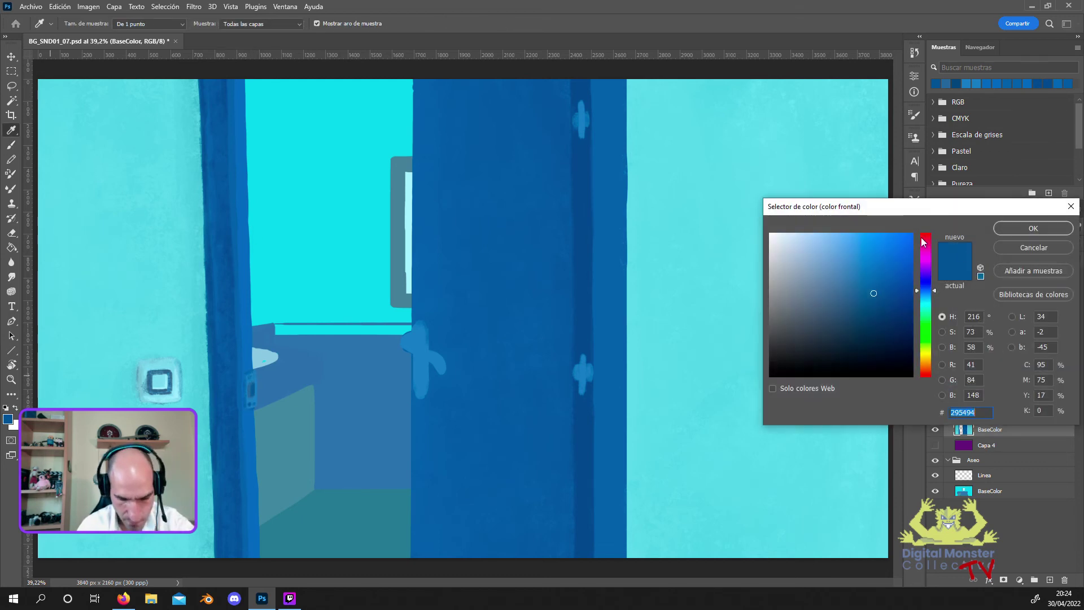
{"action": "left_click", "coordinate": [239, 86]}
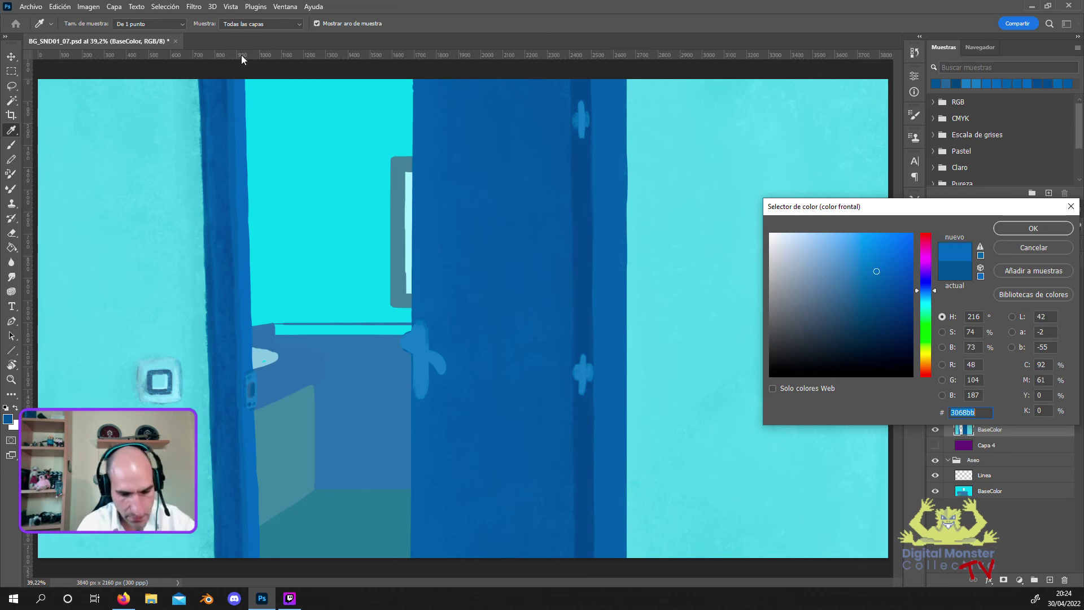
{"action": "left_click", "coordinate": [1016, 228]}
{"action": "key", "text": "b"}
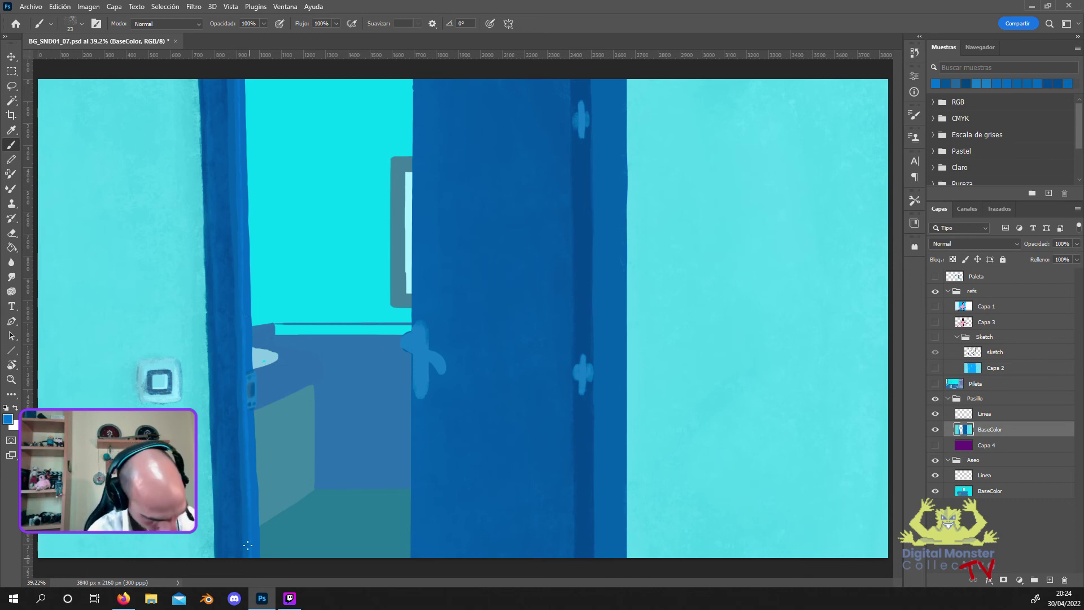
{"action": "left_click", "coordinate": [8, 419]}
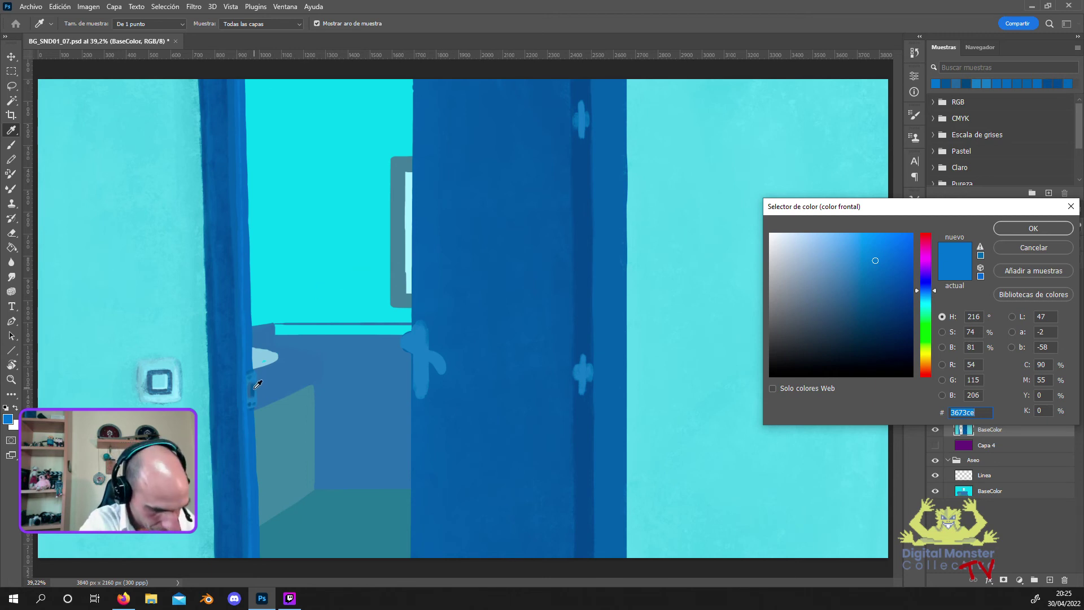
Sample a dark blue near the sink and lock BaseColor's transparent pixels.
{"action": "left_click", "coordinate": [261, 357]}
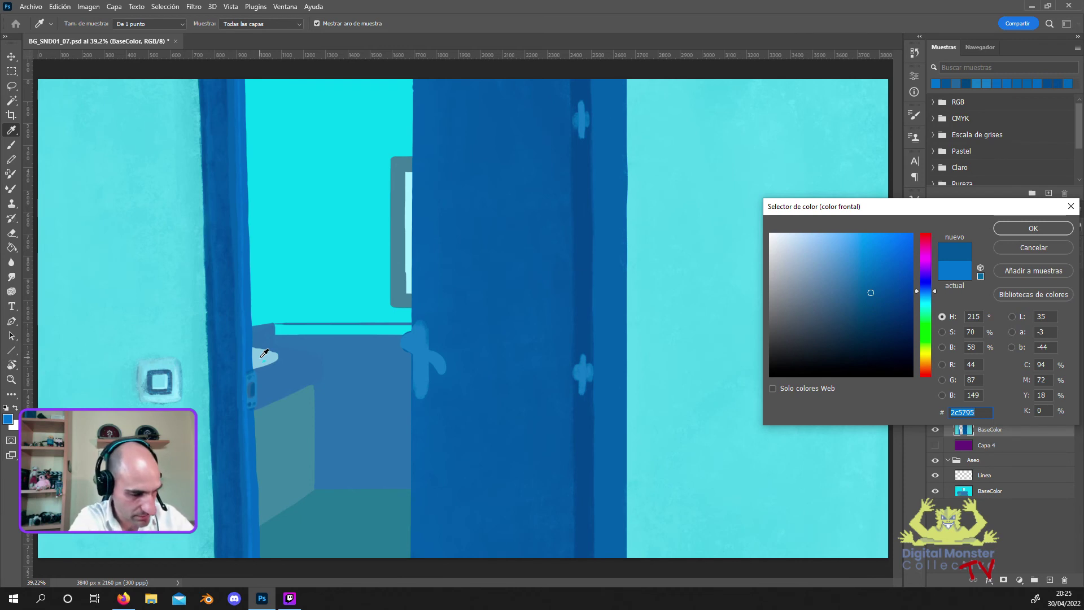
{"action": "left_click", "coordinate": [1004, 229]}
{"action": "key", "text": "b"}
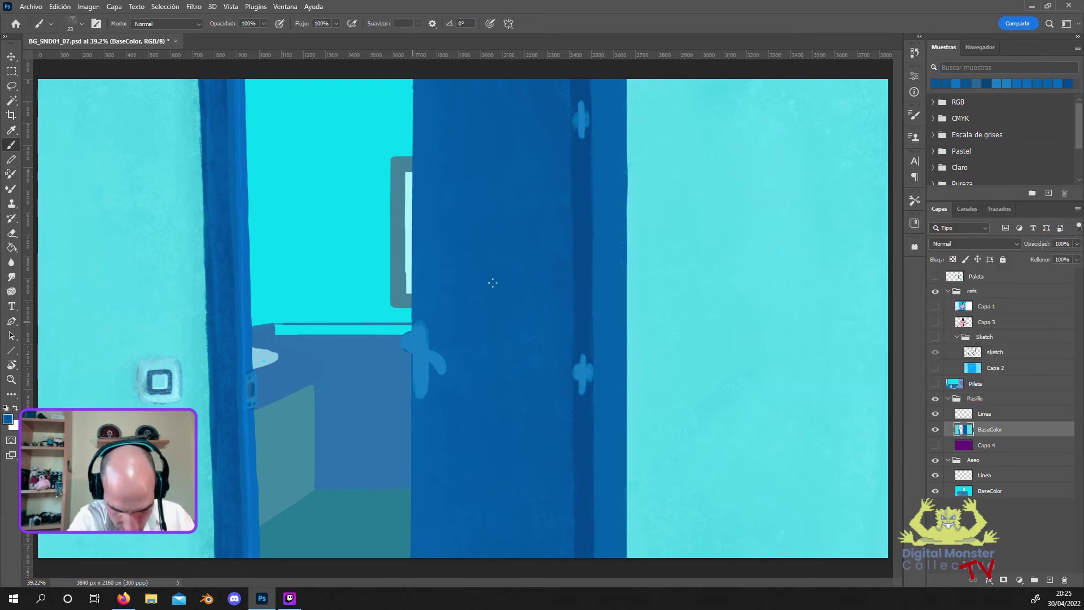
{"action": "key", "text": "slash"}
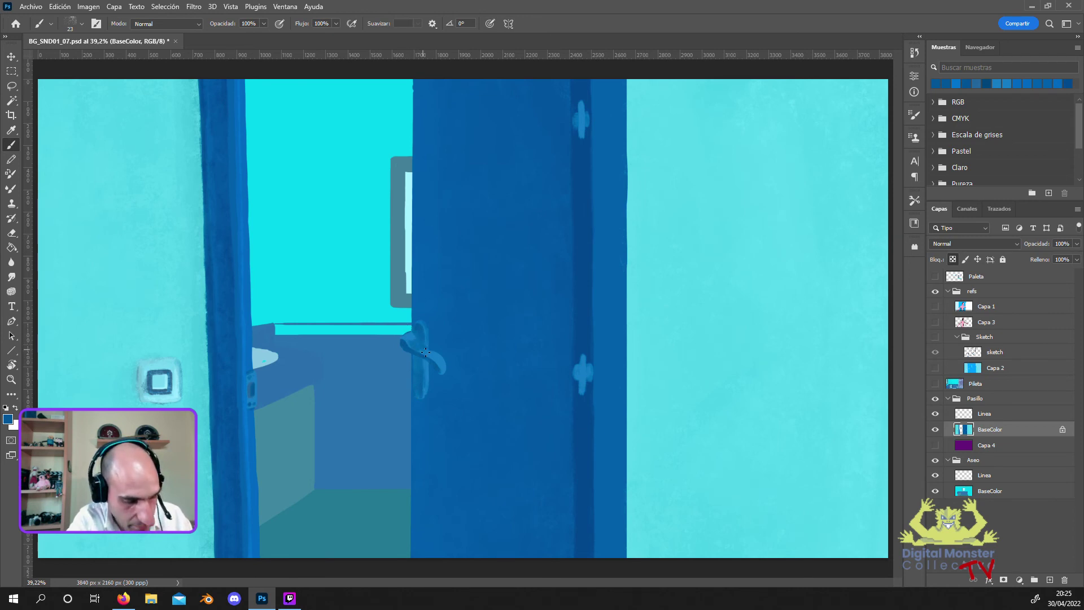
Sample a background colour of 2d5ea7 from the canvas.
{"action": "key", "text": "i"}
{"action": "left_click", "coordinate": [13, 425]}
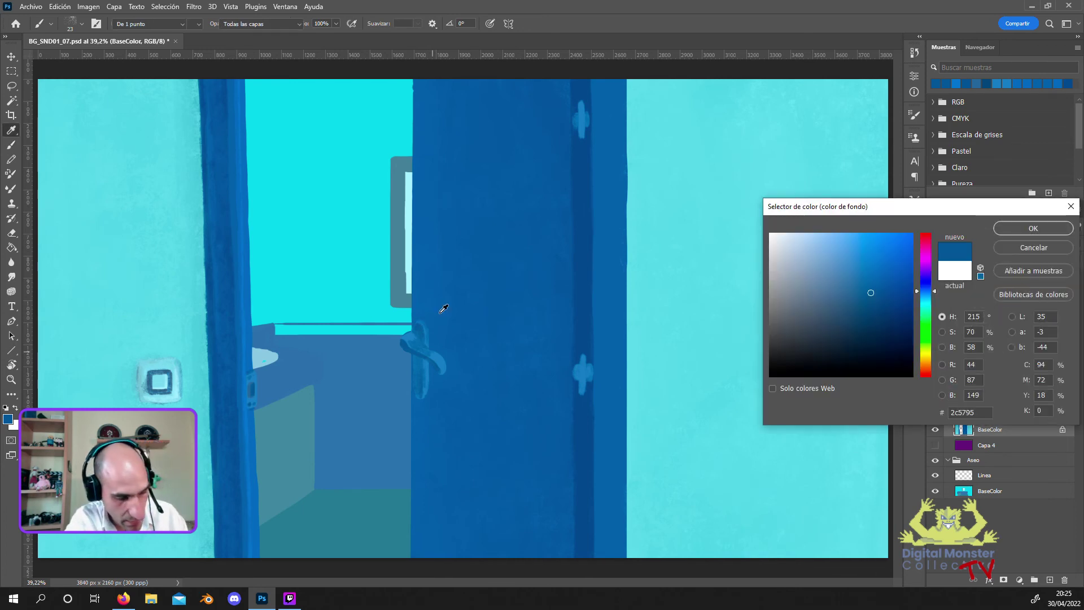
{"action": "left_click", "coordinate": [1008, 229]}
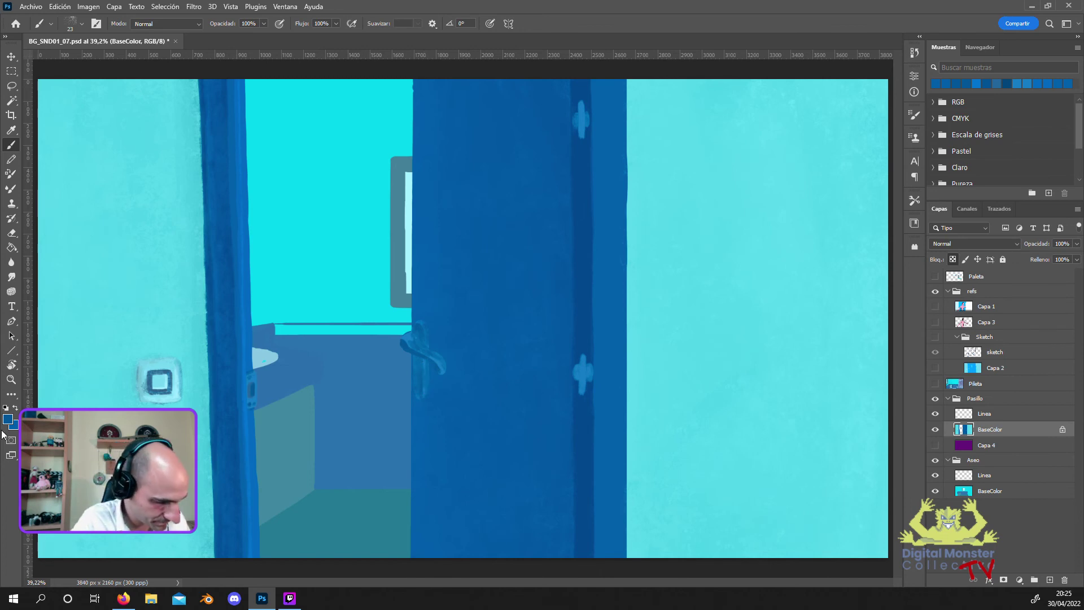
Sample light cyan from the wall and paint a highlight on the handle's edge.
{"action": "key", "text": "i"}
{"action": "left_click", "coordinate": [410, 257]}
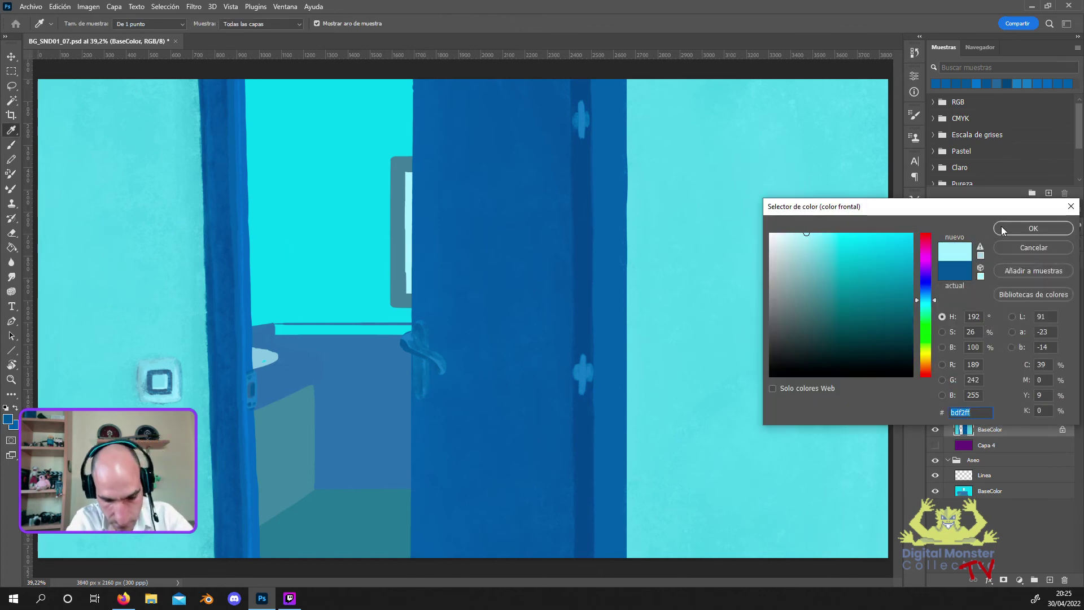
{"action": "key", "text": "Return"}
{"action": "key", "text": "b"}
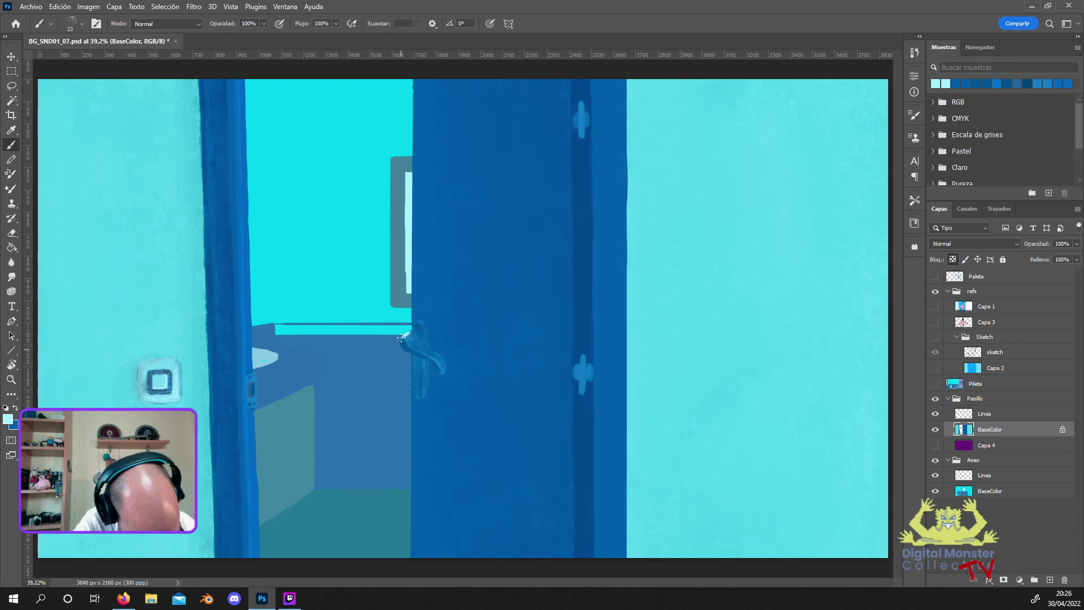
{"action": "left_click_drag", "start_coordinate": [401, 337], "coordinate": [407, 335]}
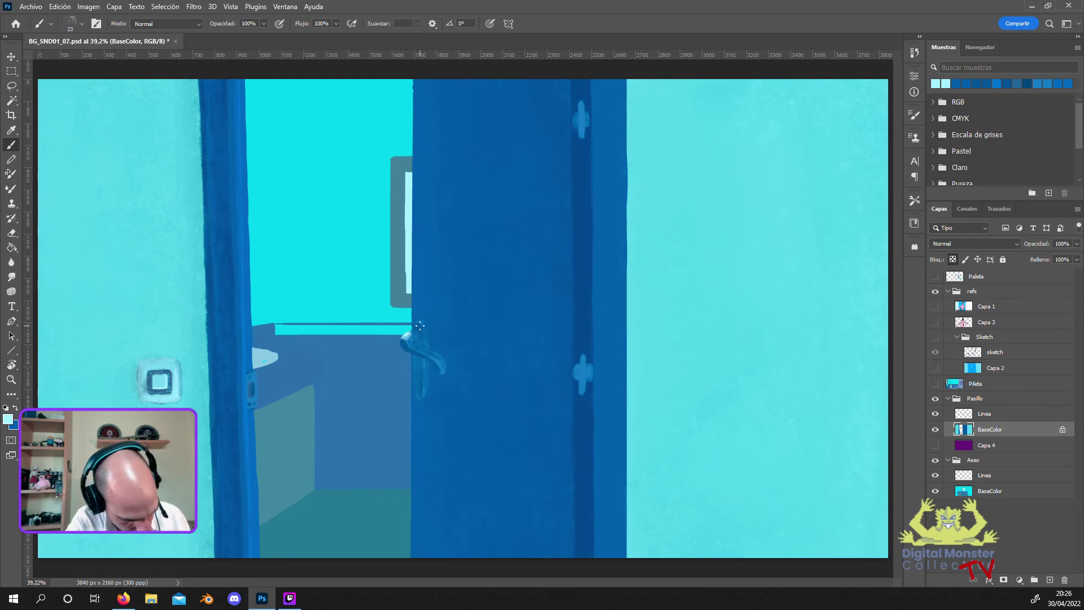
Resample the light highlight colour and brighten the end of the lever handle.
{"action": "left_click", "coordinate": [8, 419]}
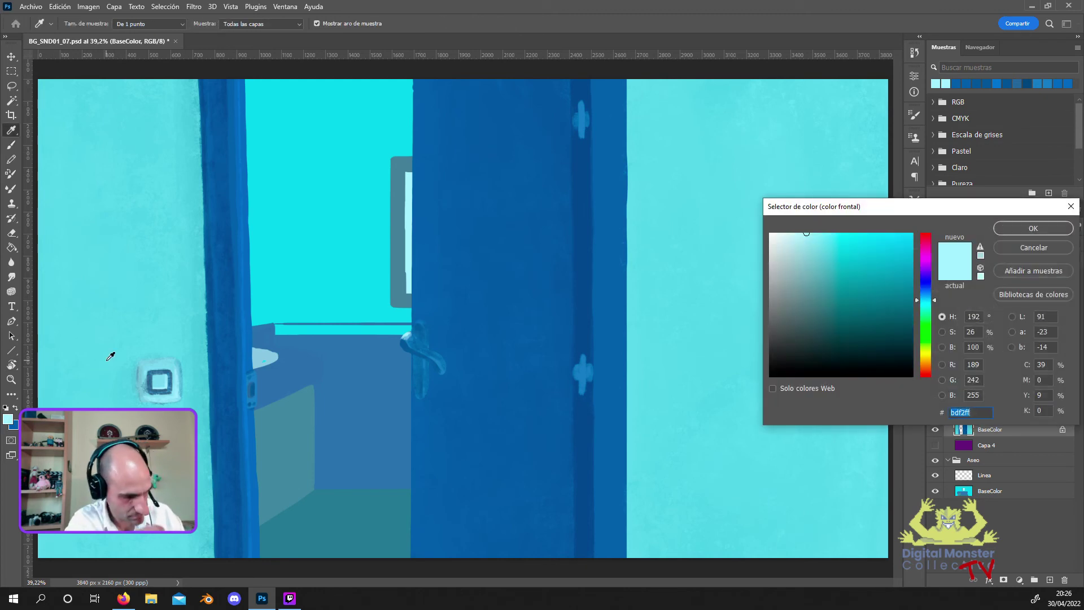
{"action": "left_click", "coordinate": [417, 199]}
{"action": "left_click", "coordinate": [1004, 229]}
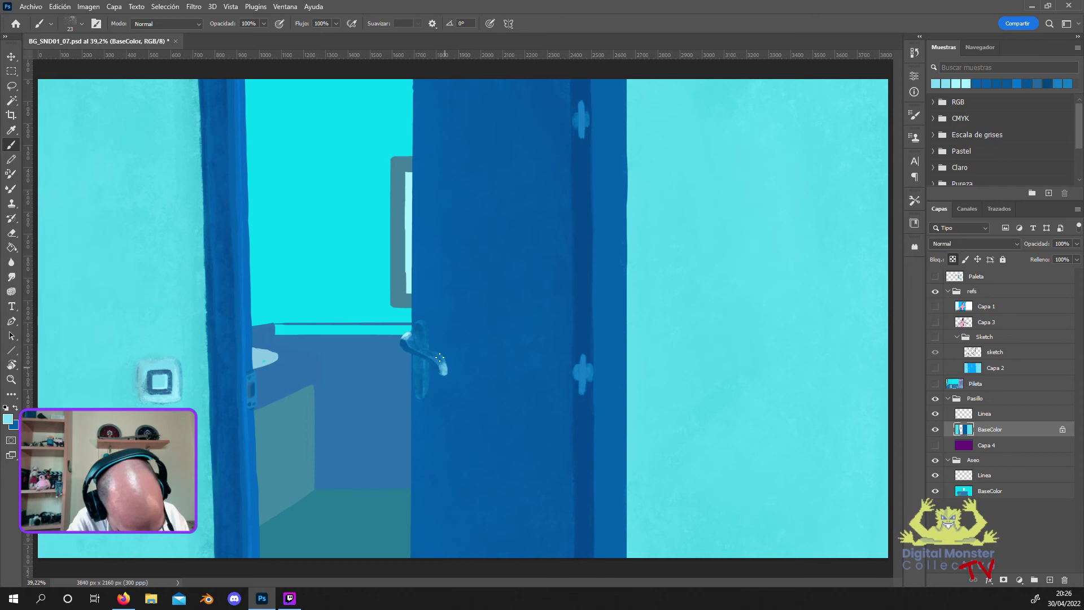
{"action": "left_click_drag", "start_coordinate": [443, 367], "coordinate": [434, 354]}
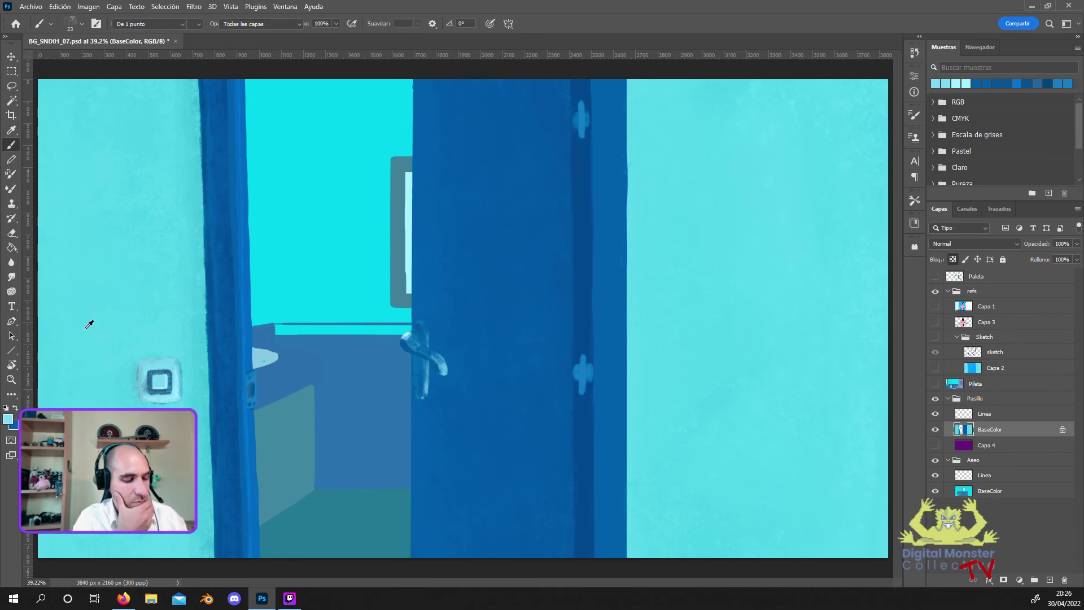
Sample two dark door blues for shading the lever handle.
{"action": "left_click", "coordinate": [9, 418]}
{"action": "left_click", "coordinate": [421, 326]}
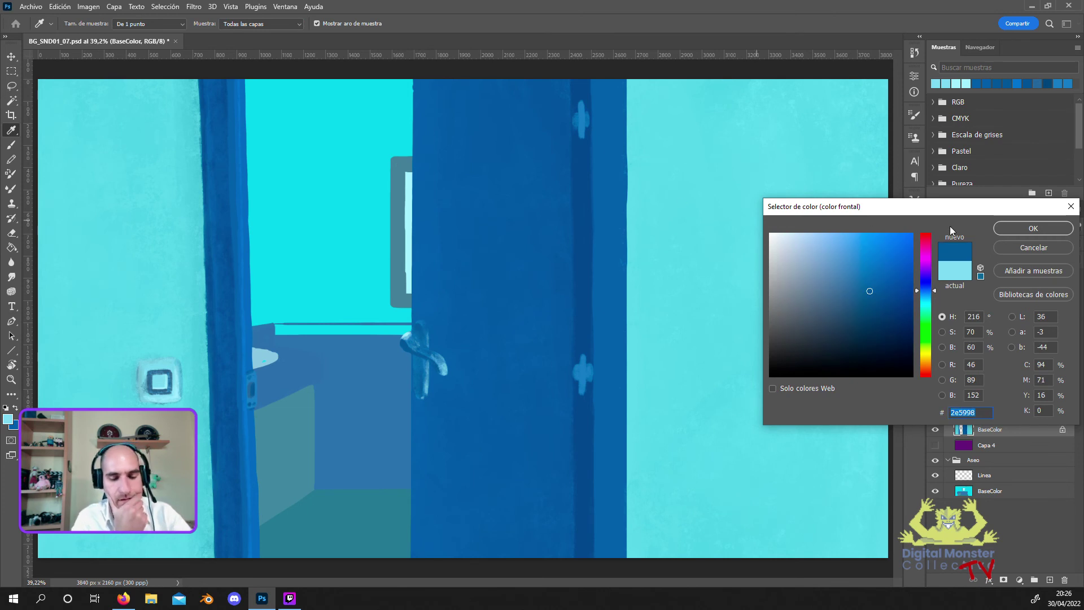
{"action": "key", "text": "Return"}
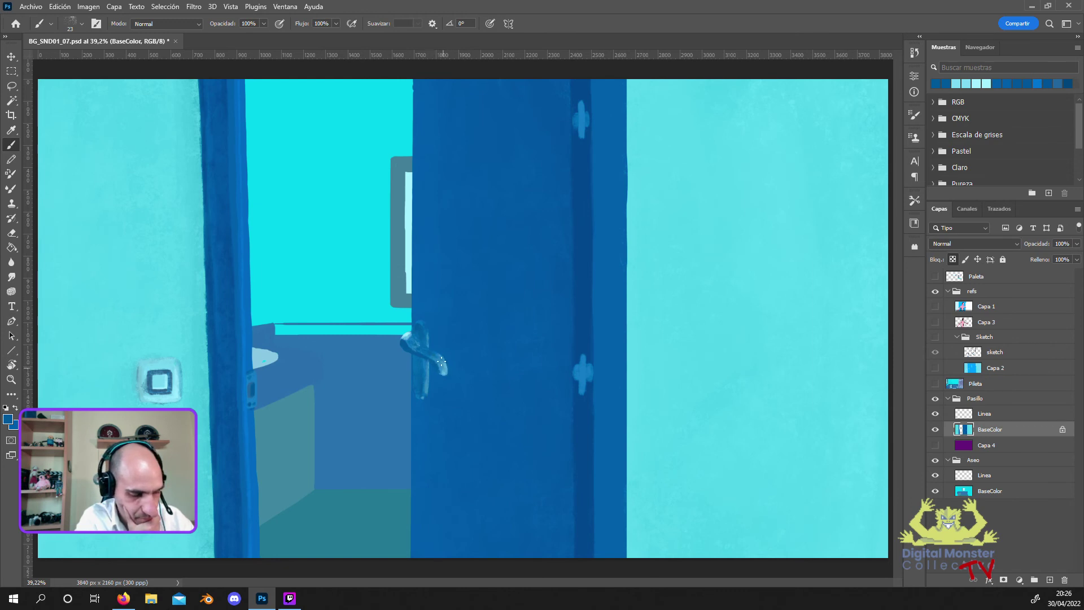
{"action": "left_click", "coordinate": [8, 419]}
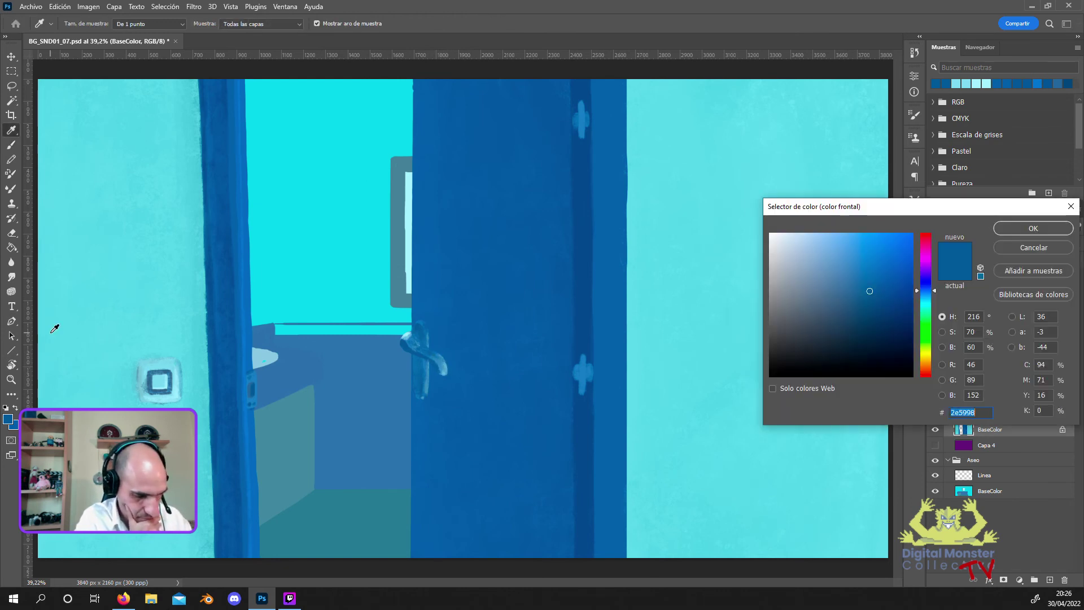
{"action": "left_click", "coordinate": [424, 299]}
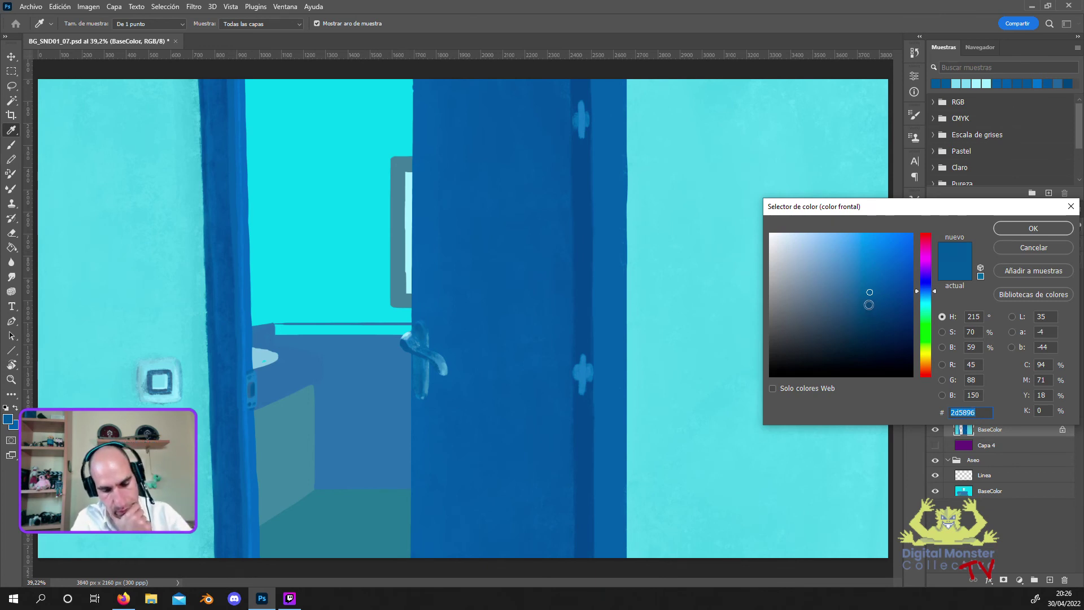
{"action": "left_click", "coordinate": [1033, 228]}
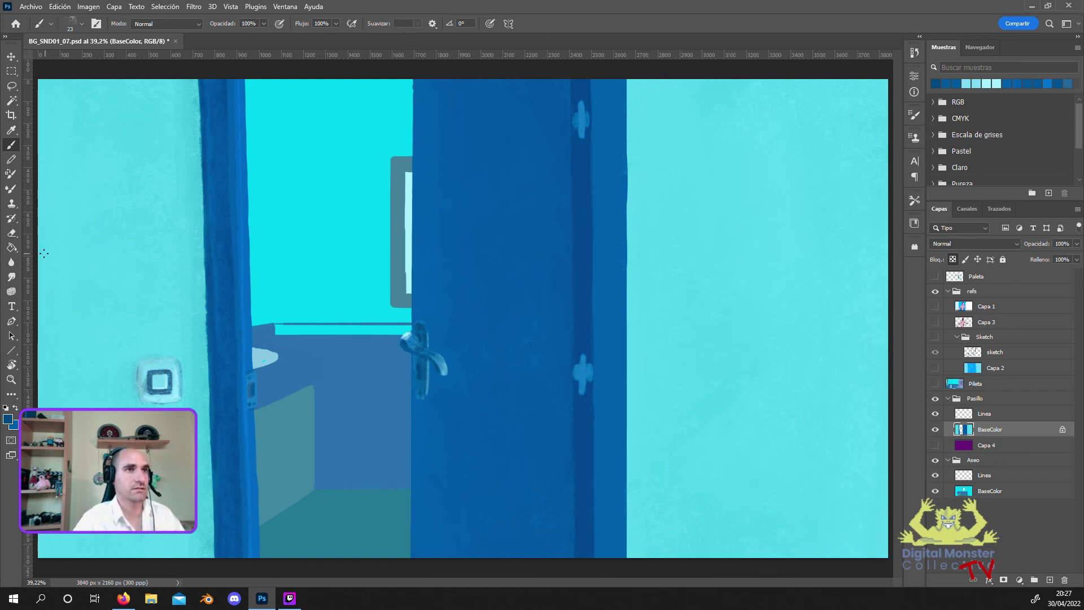
Sample a mid door blue, set the brush to 18 px, and show the Capa 3 reference.
{"action": "left_click", "coordinate": [8, 418]}
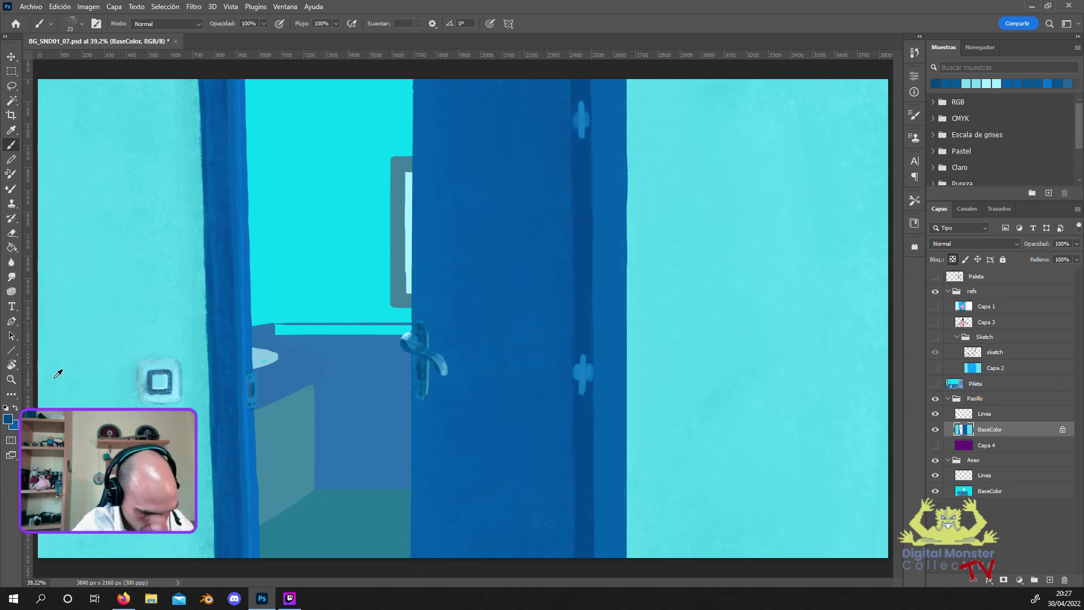
{"action": "left_click", "coordinate": [435, 350]}
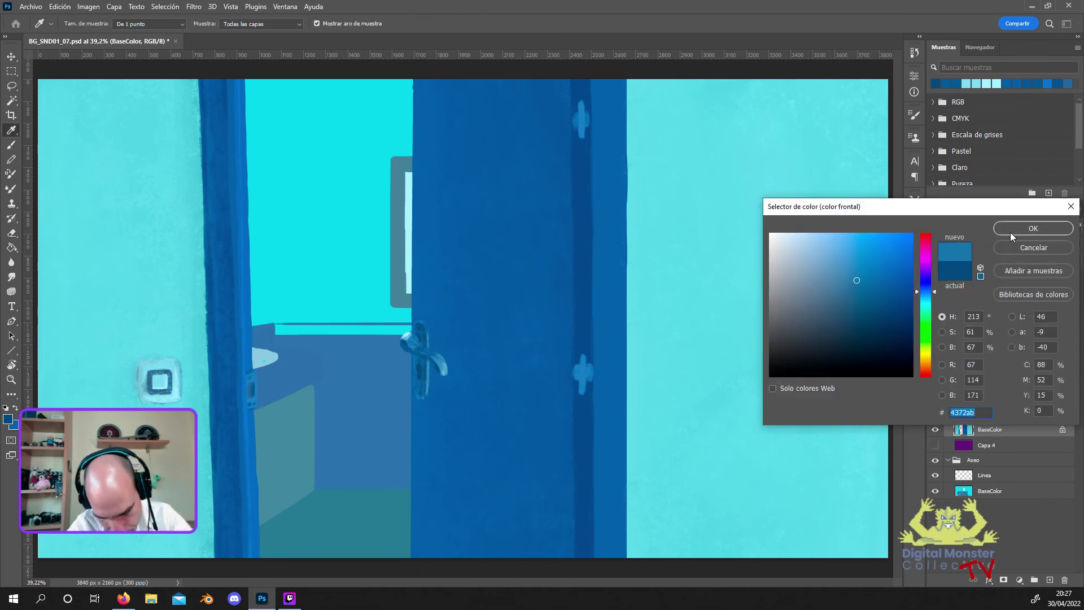
{"action": "left_click", "coordinate": [1018, 229]}
{"action": "left_click", "coordinate": [74, 24]}
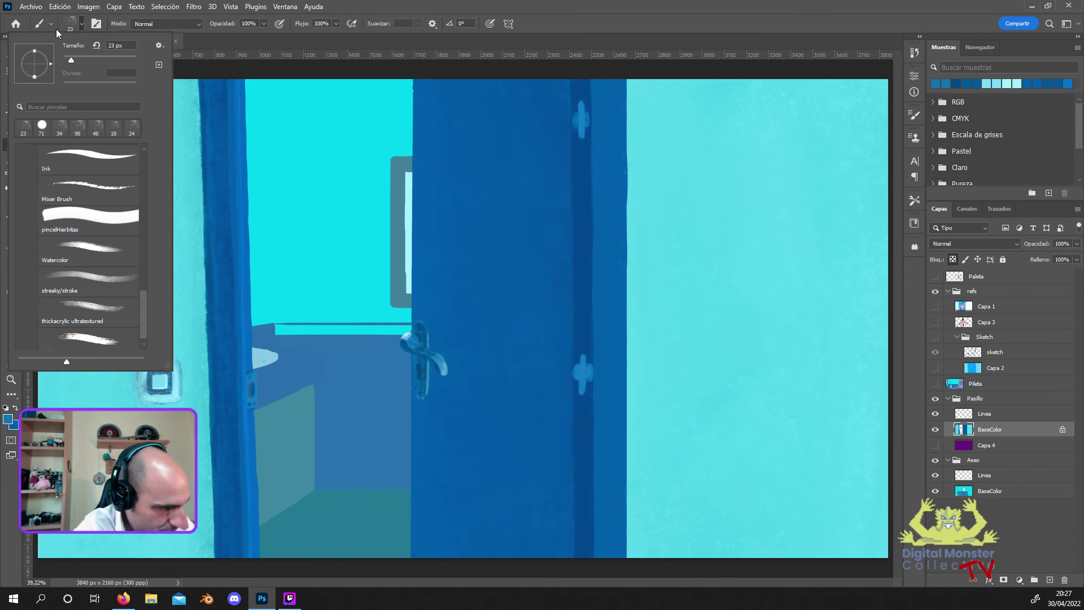
{"action": "type", "text": "18"}
{"action": "key", "text": "Return"}
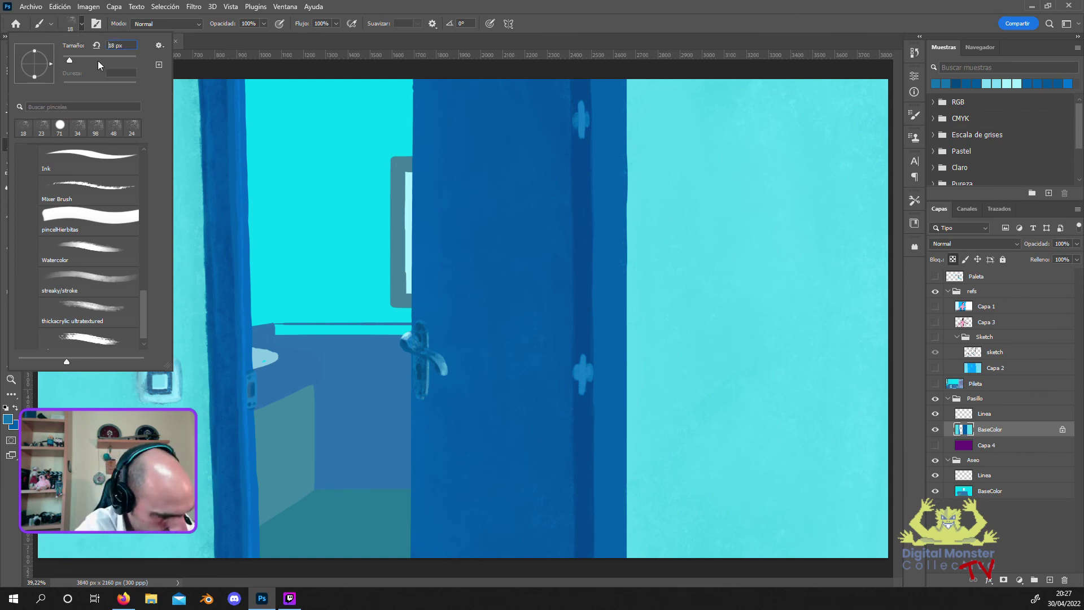
{"action": "left_click", "coordinate": [418, 363]}
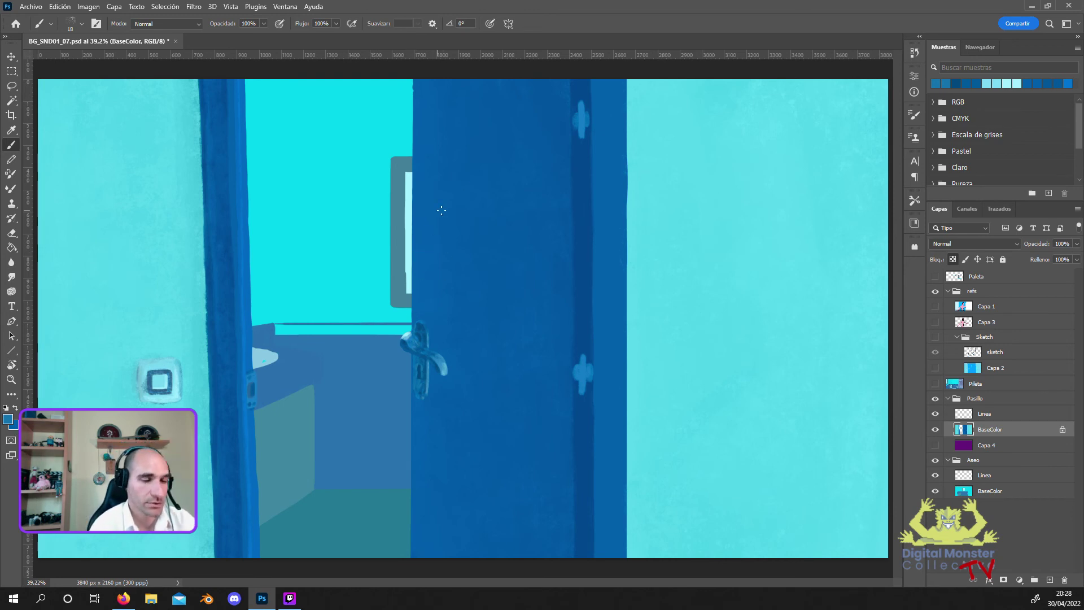
{"action": "left_click", "coordinate": [934, 322]}
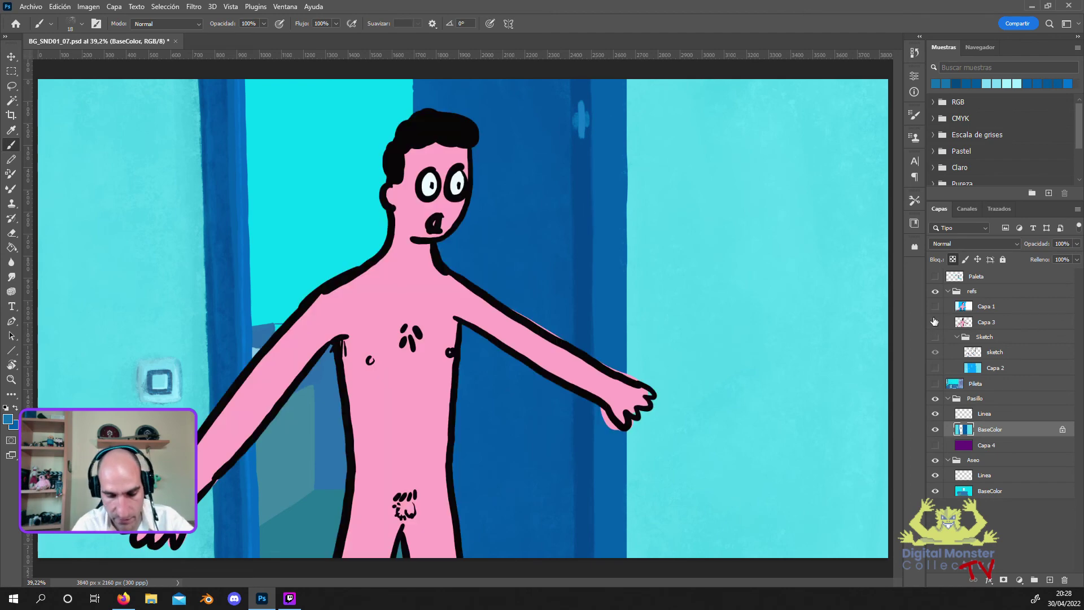
Hide Capa 3, show the Sketch group, and pick a darker blue for the moldings.
{"action": "left_click", "coordinate": [935, 306]}
{"action": "left_click", "coordinate": [935, 321]}
{"action": "left_click", "coordinate": [934, 336]}
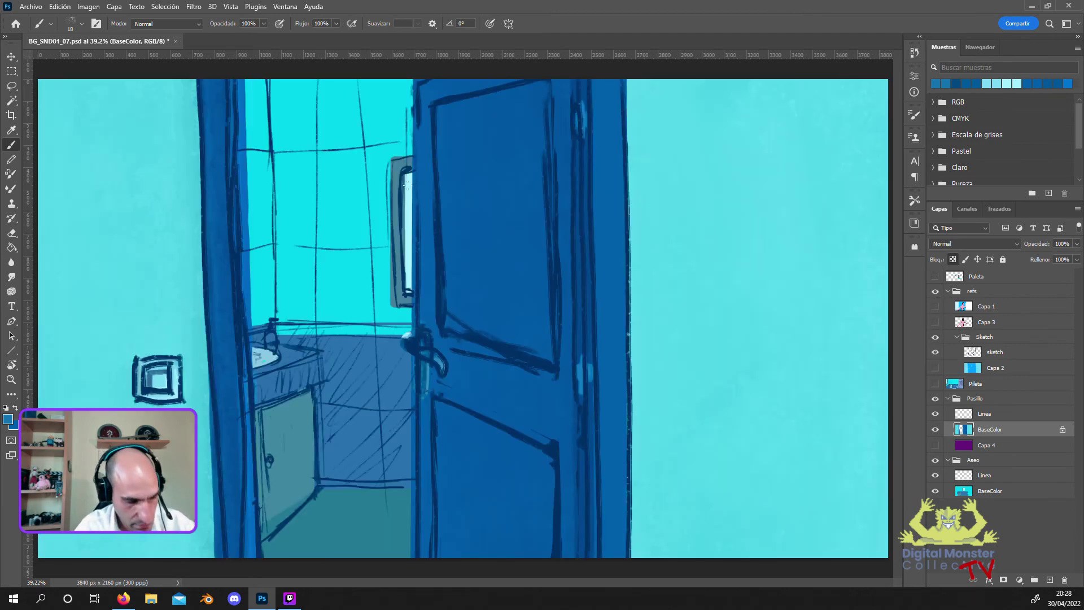
{"action": "left_click", "coordinate": [7, 419]}
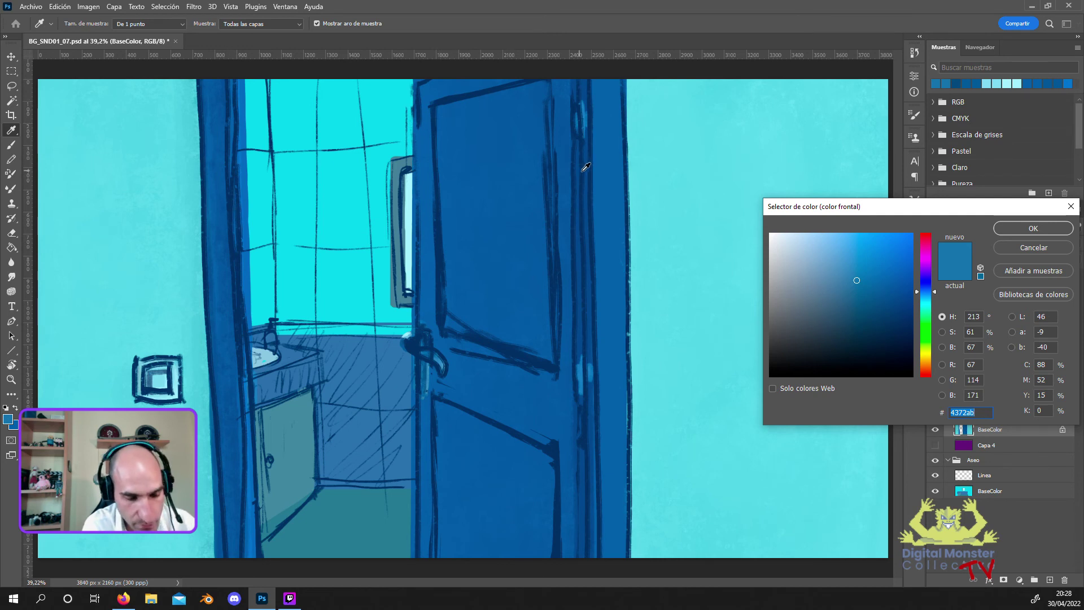
{"action": "left_click", "coordinate": [594, 304]}
{"action": "key", "text": "Return"}
{"action": "key", "text": "b"}
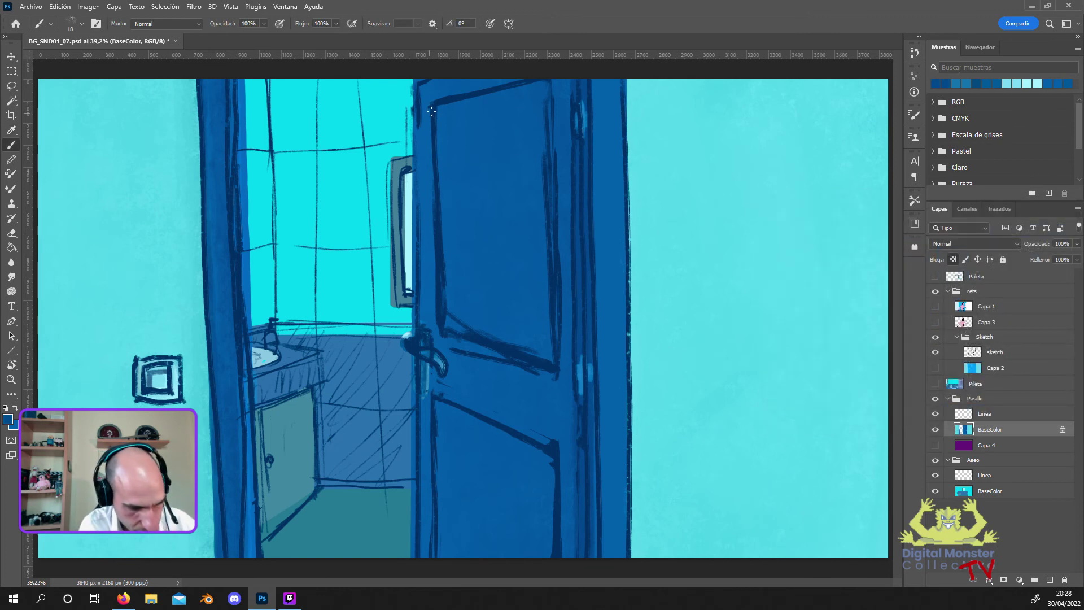
Enlarge the brush to 43 px for the moldings, then hide the Sketch group.
{"action": "left_click", "coordinate": [82, 23]}
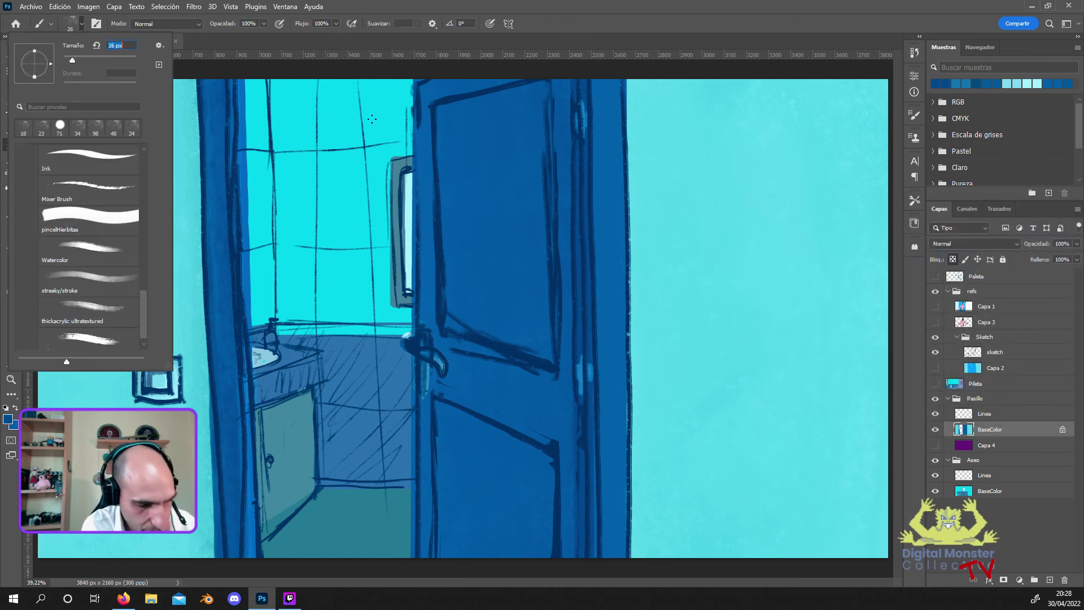
{"action": "left_click_drag", "start_coordinate": [72, 60], "coordinate": [81, 60]}
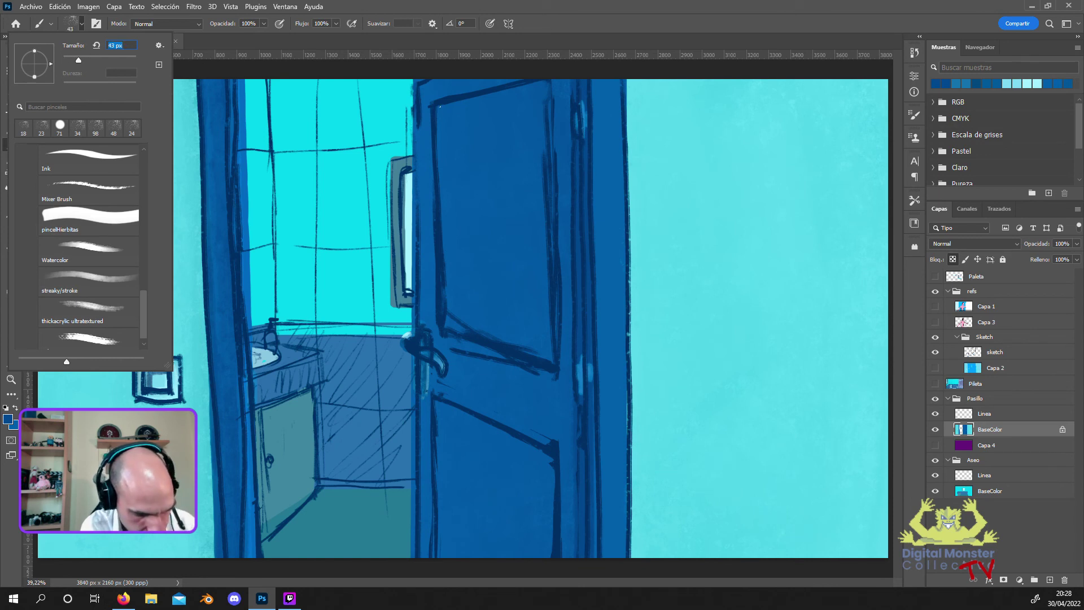
{"action": "key", "text": "Return"}
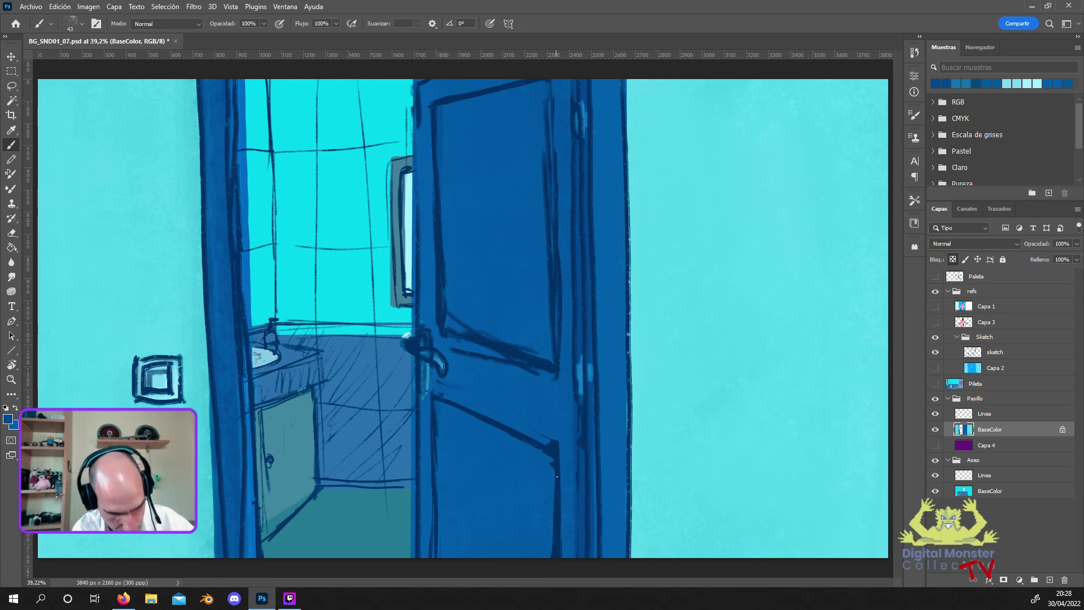
{"action": "left_click", "coordinate": [935, 337]}
{"action": "left_click", "coordinate": [929, 291]}
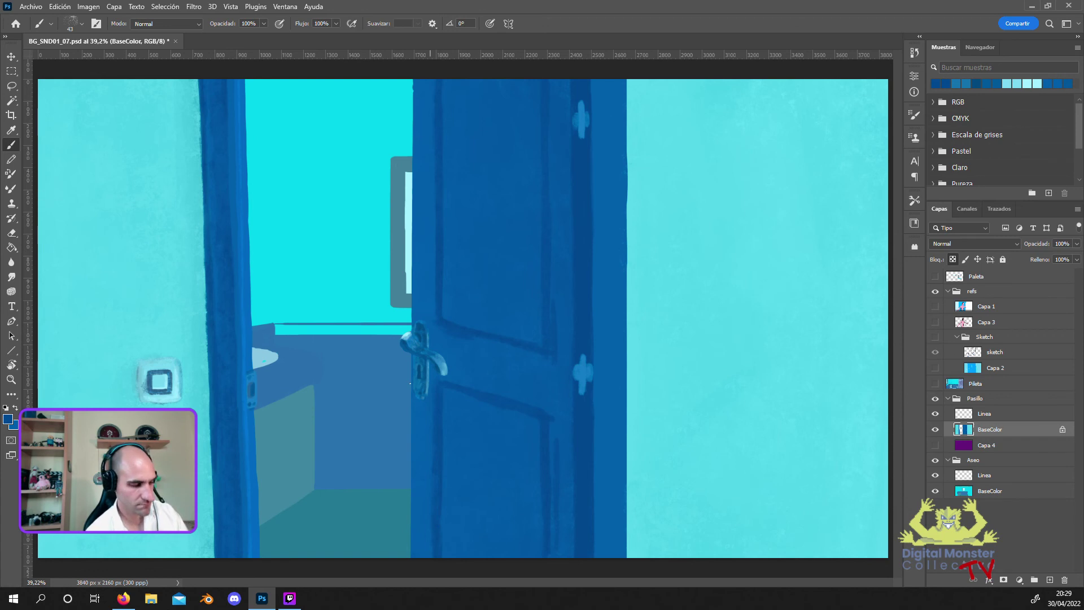
Sample blues from the door as the painting colour.
{"action": "left_click", "coordinate": [8, 419]}
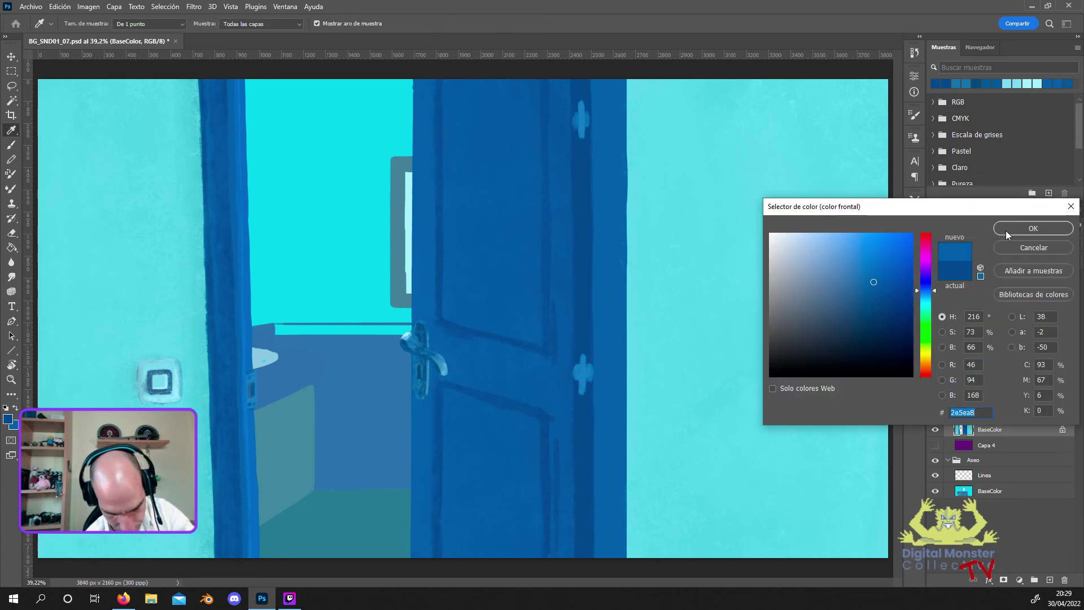
{"action": "left_click", "coordinate": [1028, 229]}
{"action": "key", "text": "b"}
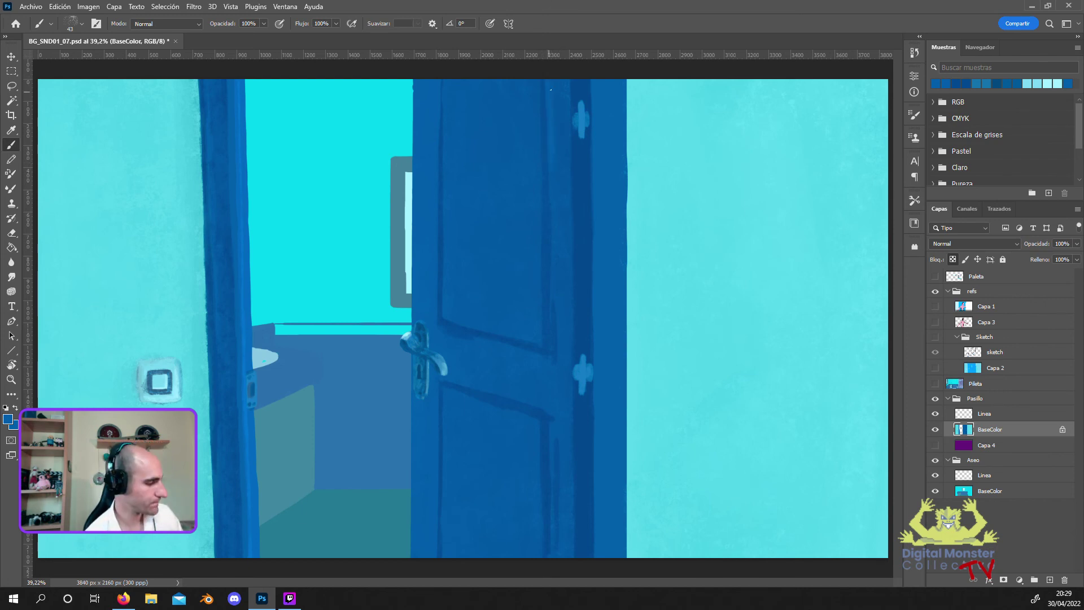
{"action": "left_click", "coordinate": [8, 418]}
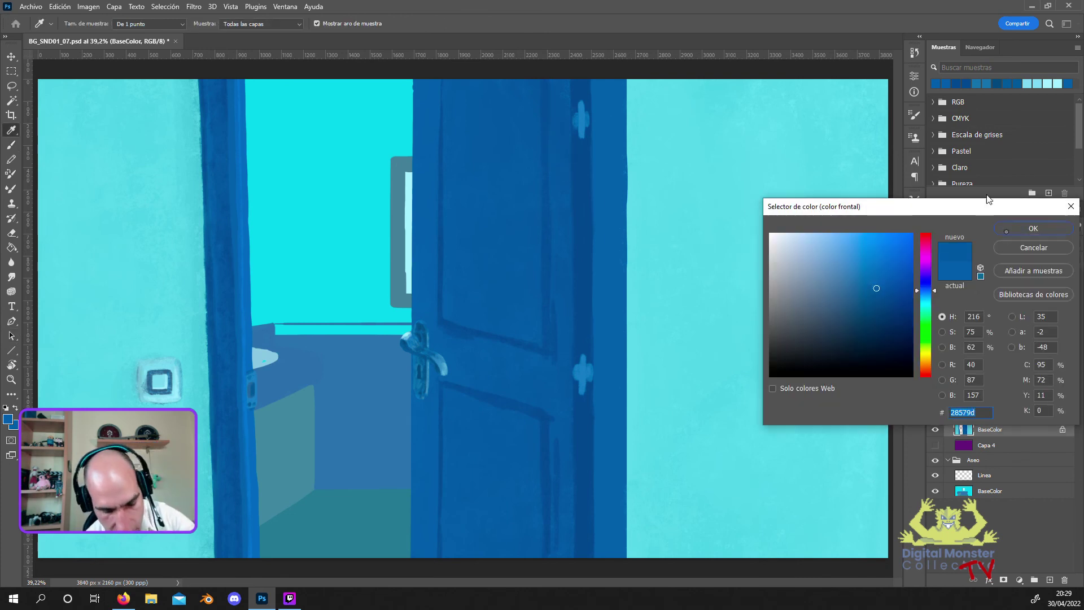
{"action": "left_click", "coordinate": [1056, 228]}
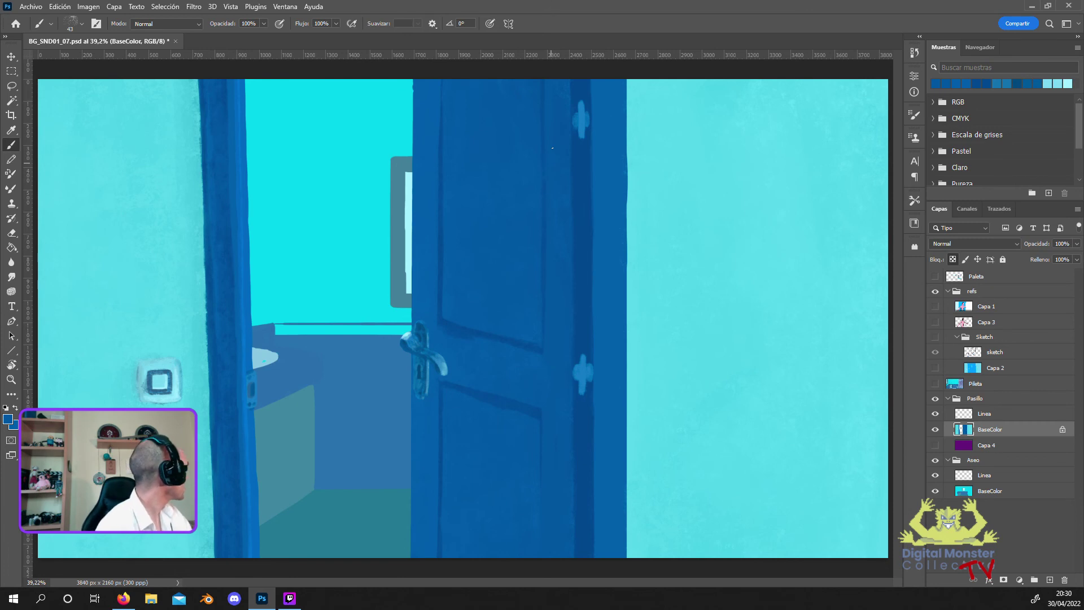
Sample a lighter door blue, 2d5ea7, and shrink the brush to 17 px.
{"action": "left_click", "coordinate": [8, 419]}
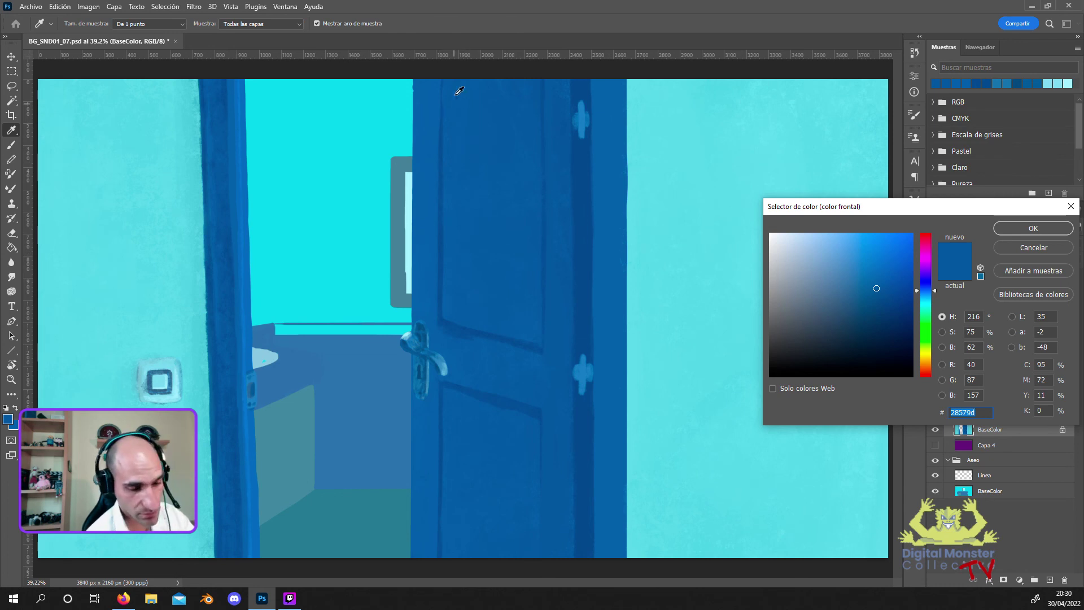
{"action": "left_click", "coordinate": [428, 247]}
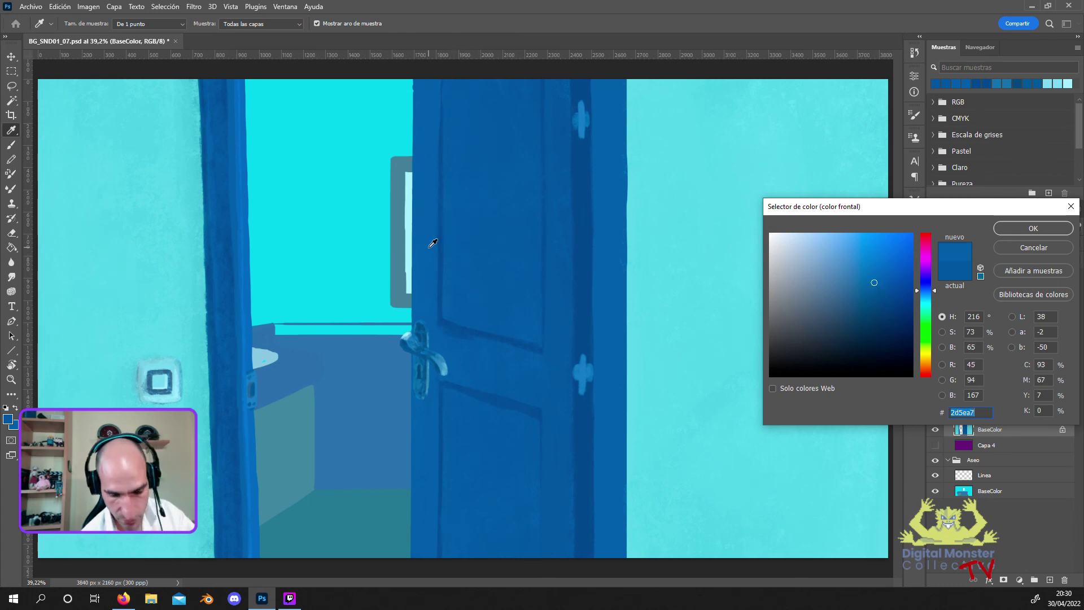
{"action": "left_click", "coordinate": [1032, 228]}
{"action": "key", "text": "b"}
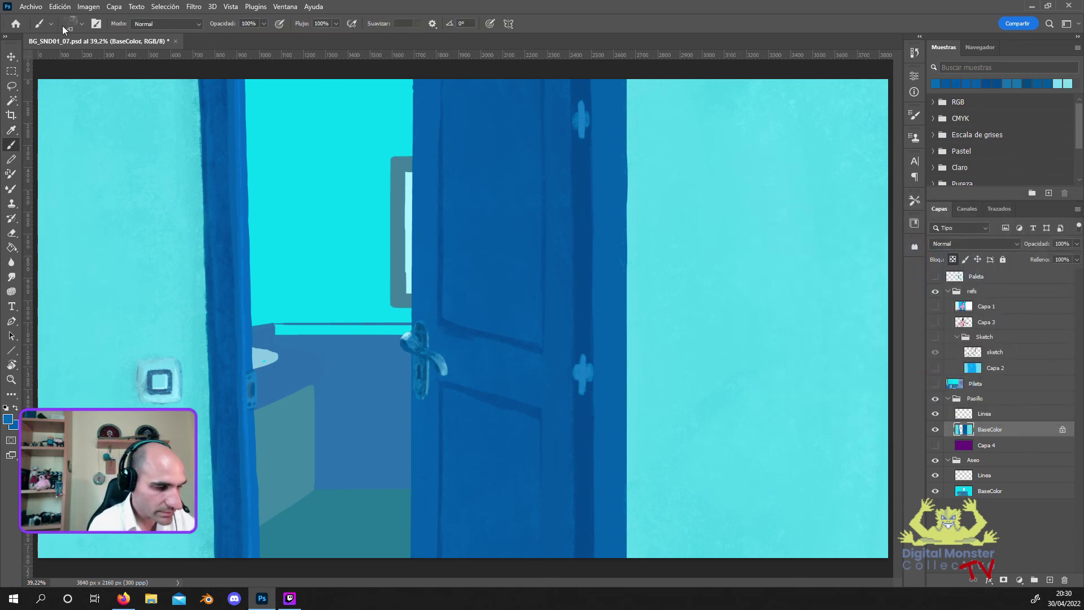
{"action": "left_click", "coordinate": [76, 25]}
{"action": "left_click_drag", "start_coordinate": [79, 59], "coordinate": [71, 59]}
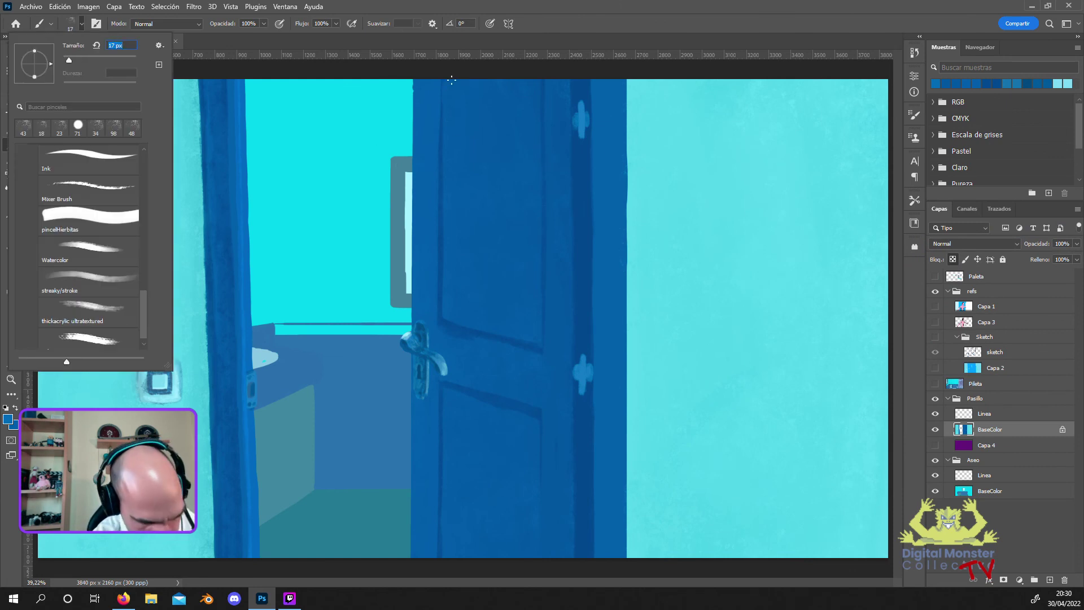
{"action": "key", "text": "Return"}
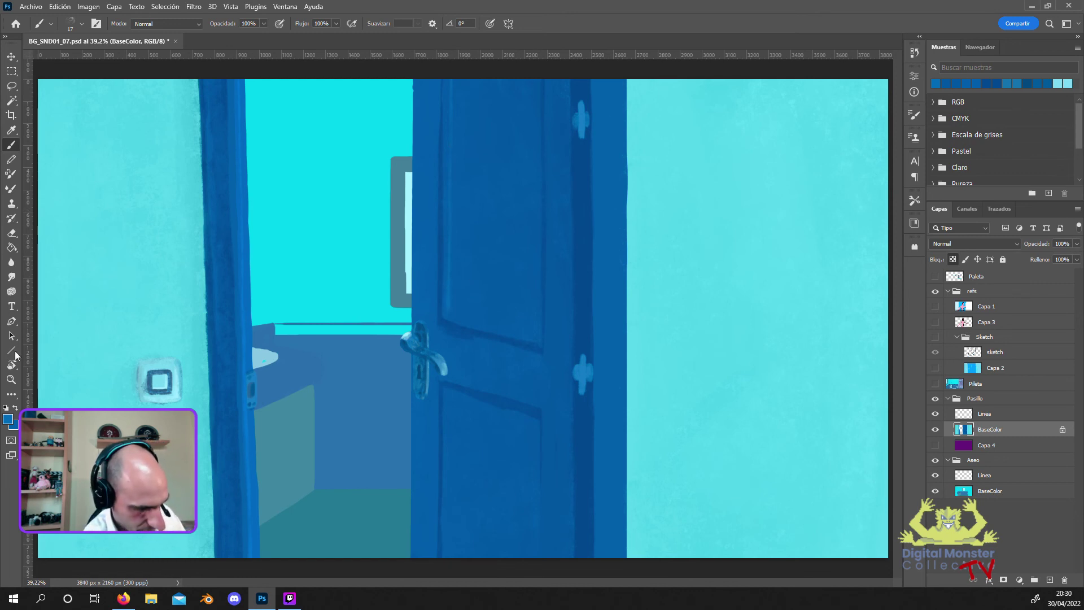
Sample slightly different door blues for outlining the upper panel moldings.
{"action": "left_click", "coordinate": [8, 419]}
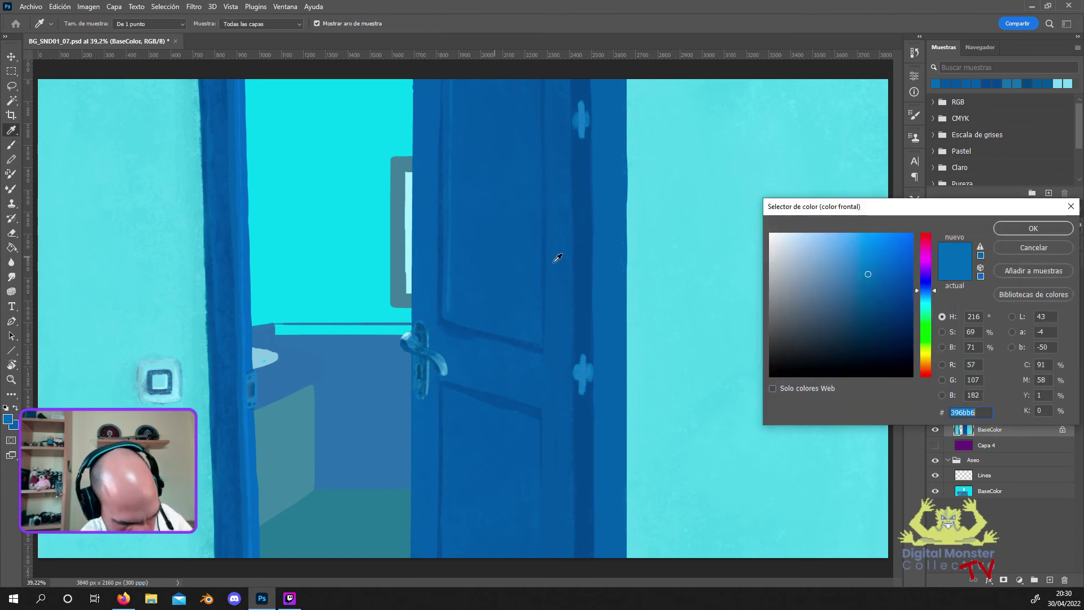
{"action": "left_click", "coordinate": [588, 247]}
{"action": "key", "text": "Return"}
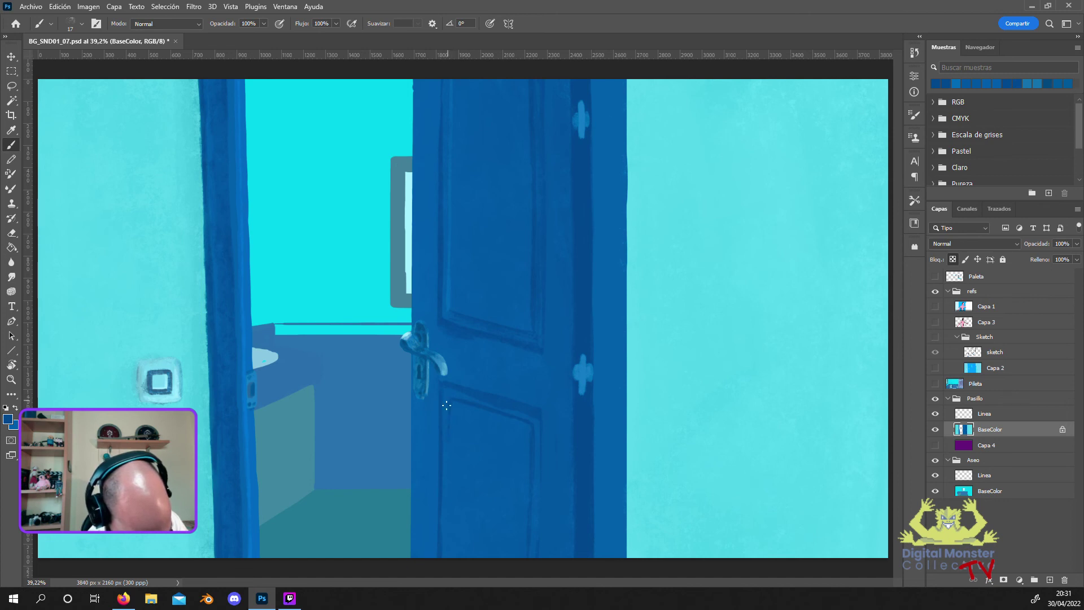
{"action": "left_click", "coordinate": [8, 419]}
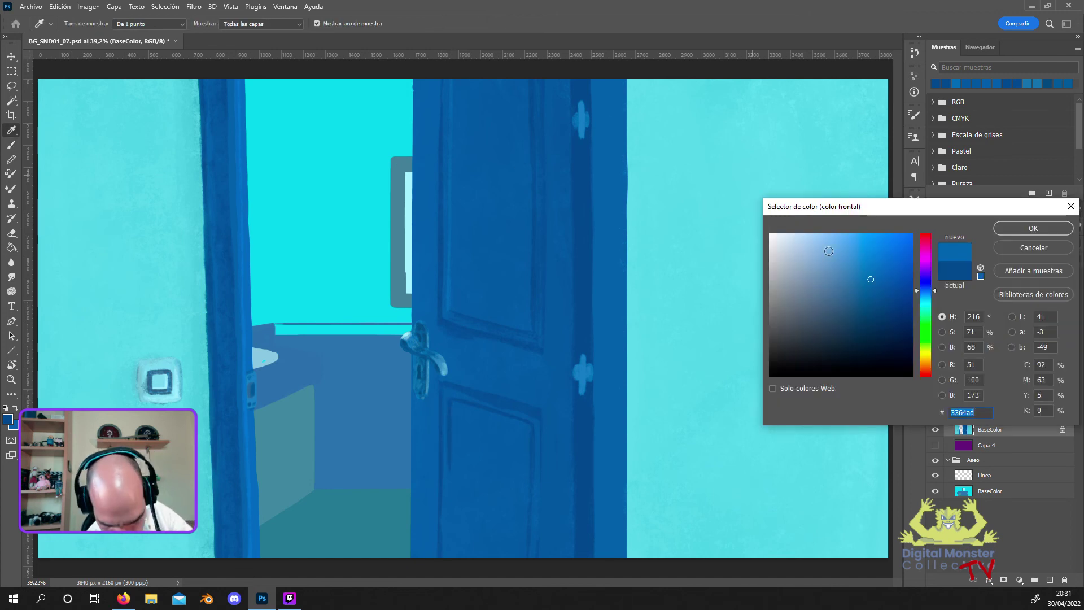
{"action": "left_click", "coordinate": [1032, 228]}
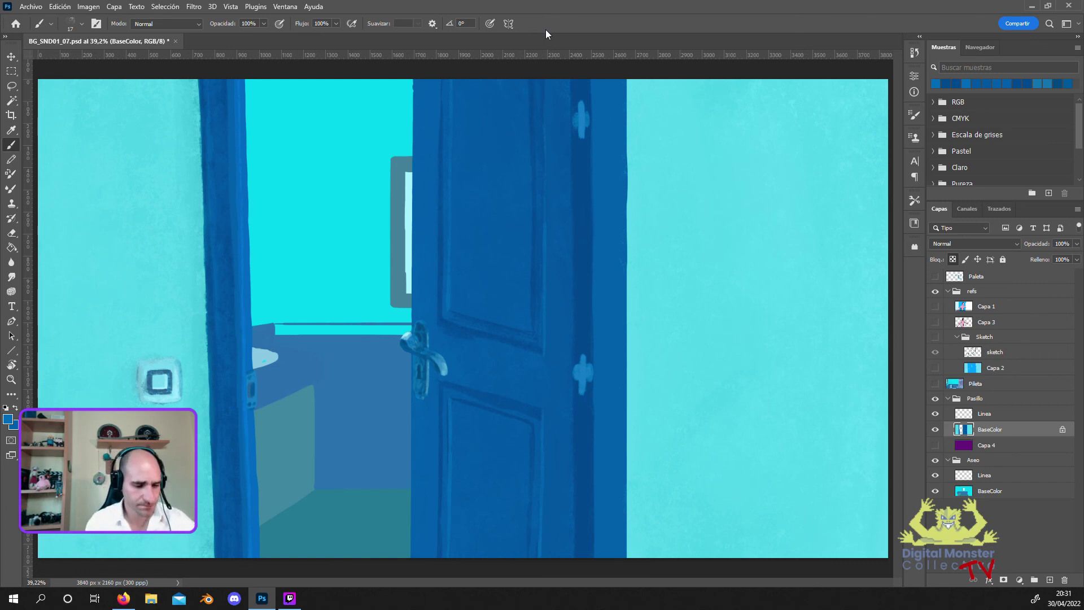
Sample a darker door blue and keep the brush at 24 px.
{"action": "left_click", "coordinate": [8, 419]}
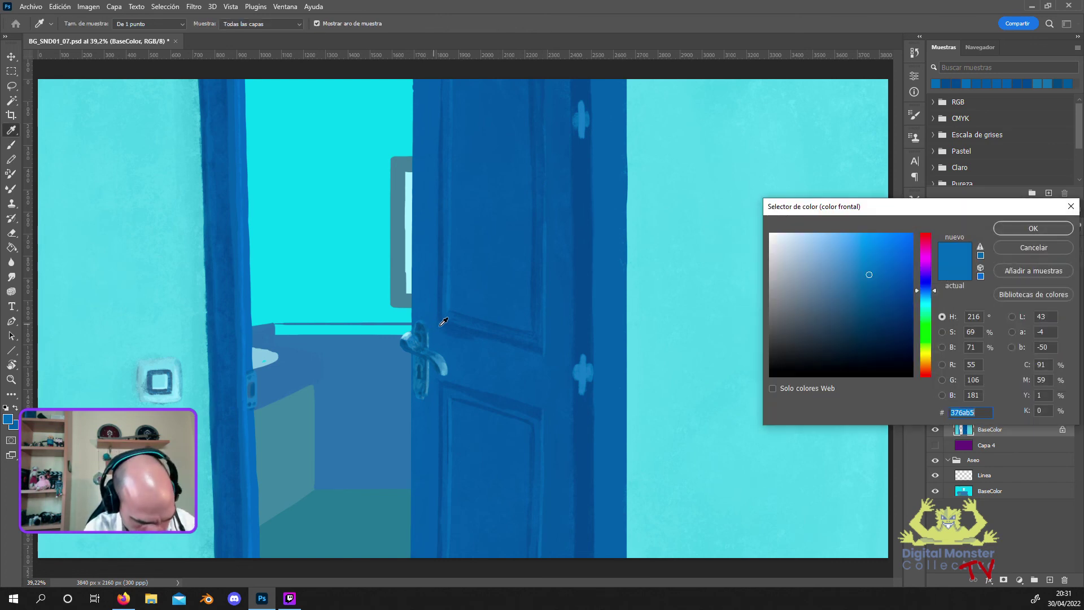
{"action": "left_click", "coordinate": [443, 322]}
{"action": "left_click", "coordinate": [998, 235]}
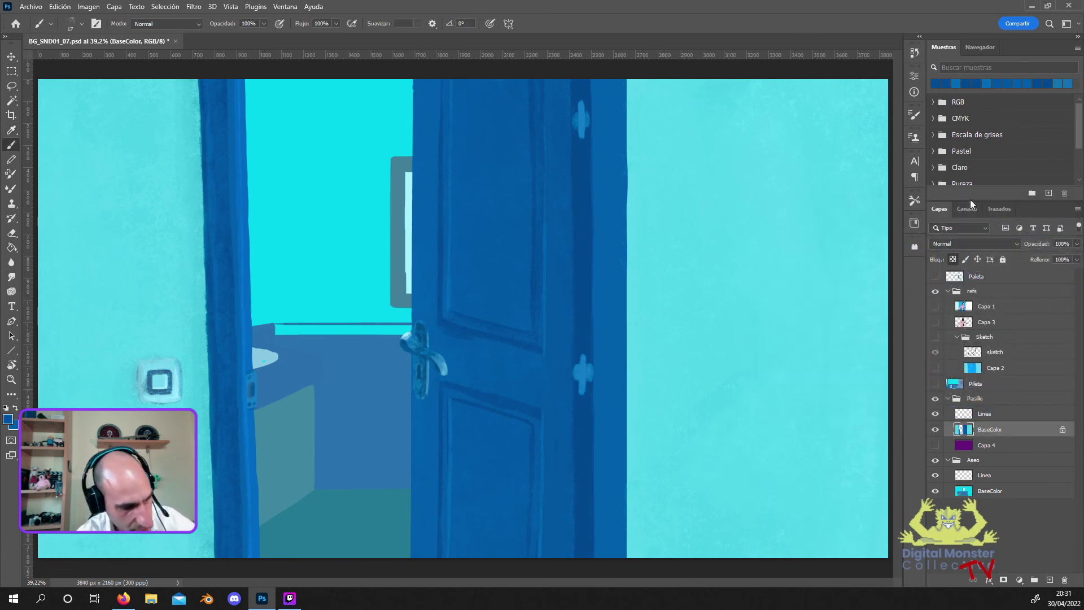
{"action": "left_click", "coordinate": [79, 24]}
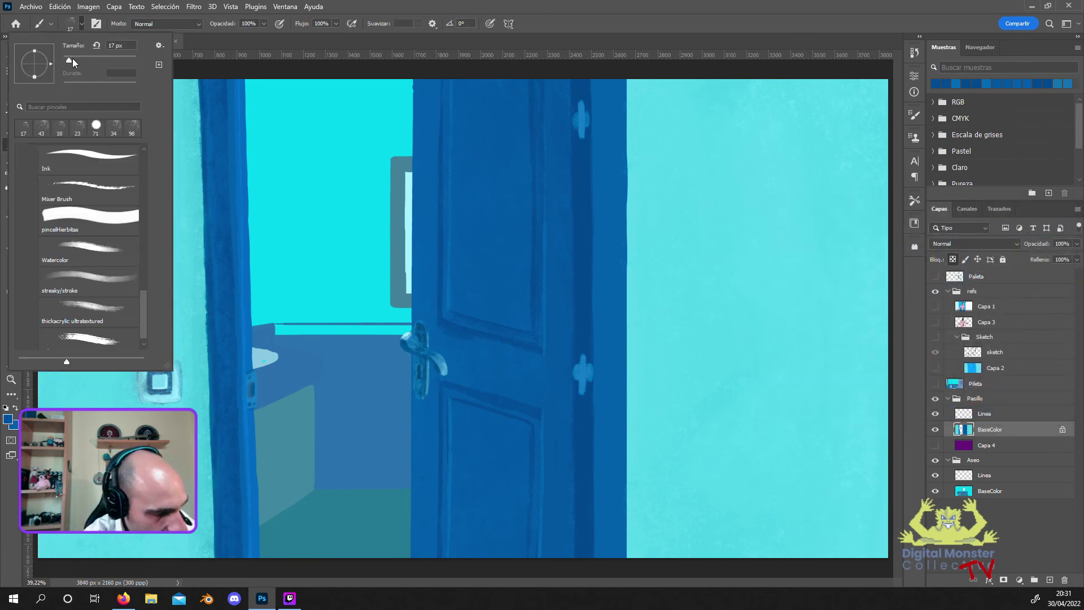
{"action": "left_click", "coordinate": [431, 364]}
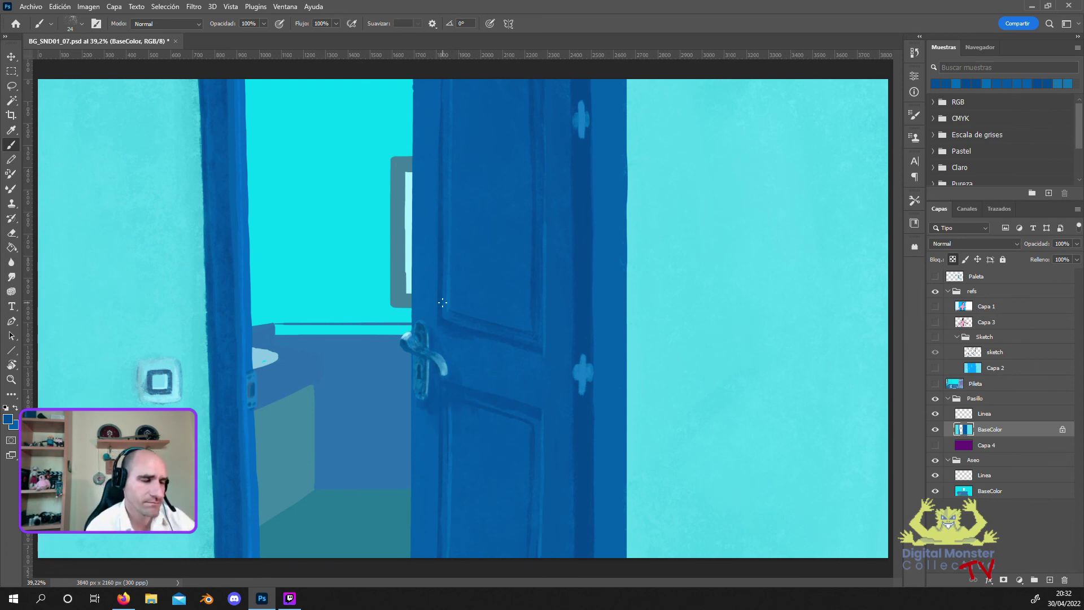
Resample door blues several times as the painting colour.
{"action": "left_click", "coordinate": [7, 419]}
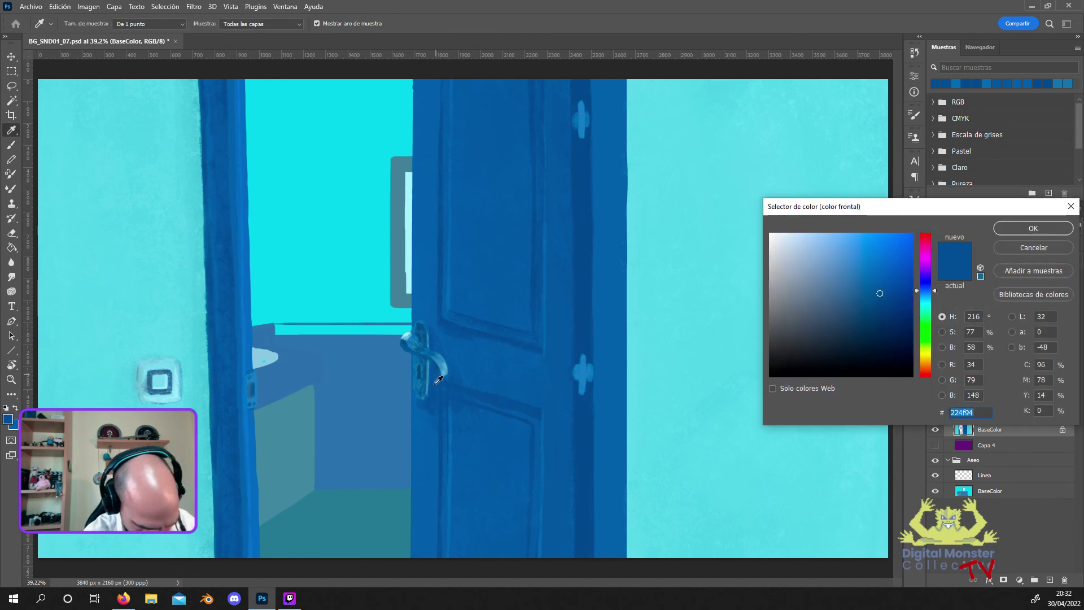
{"action": "left_click", "coordinate": [1004, 229]}
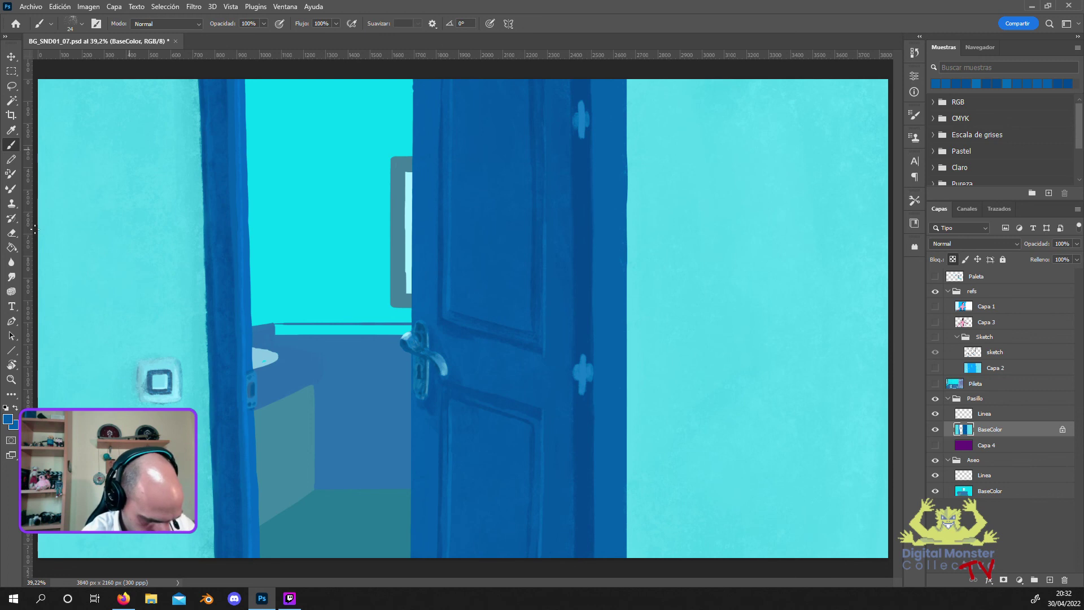
{"action": "left_click", "coordinate": [8, 418]}
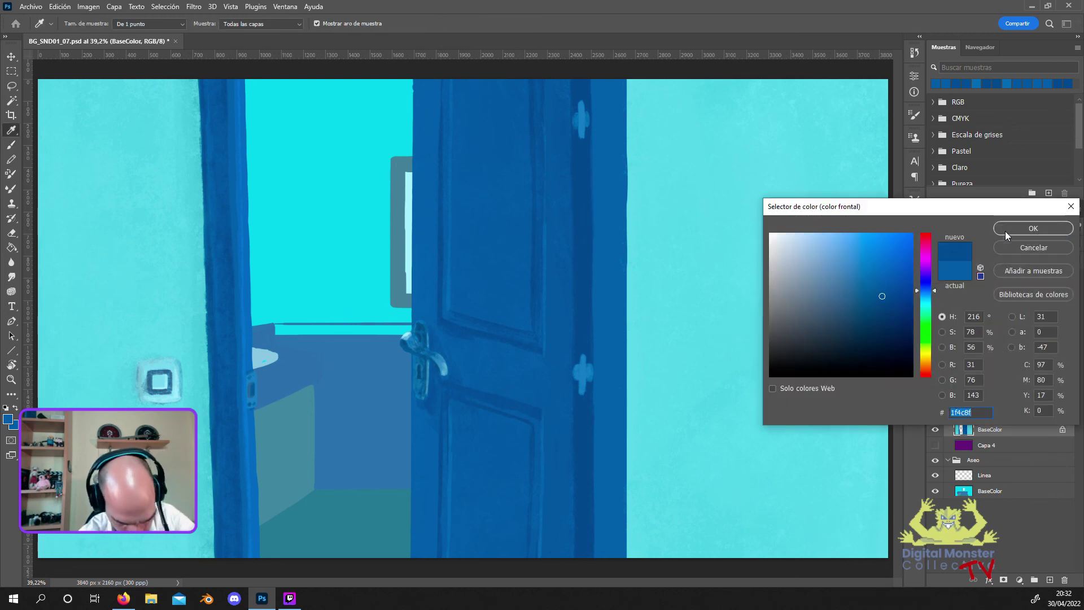
{"action": "left_click", "coordinate": [1004, 228]}
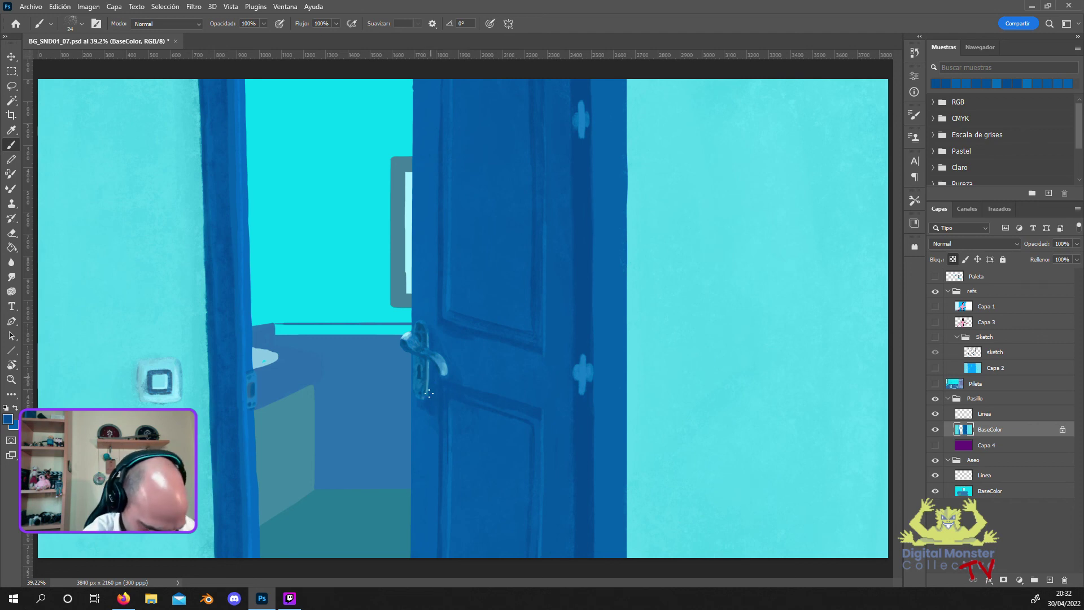
{"action": "left_click", "coordinate": [8, 419]}
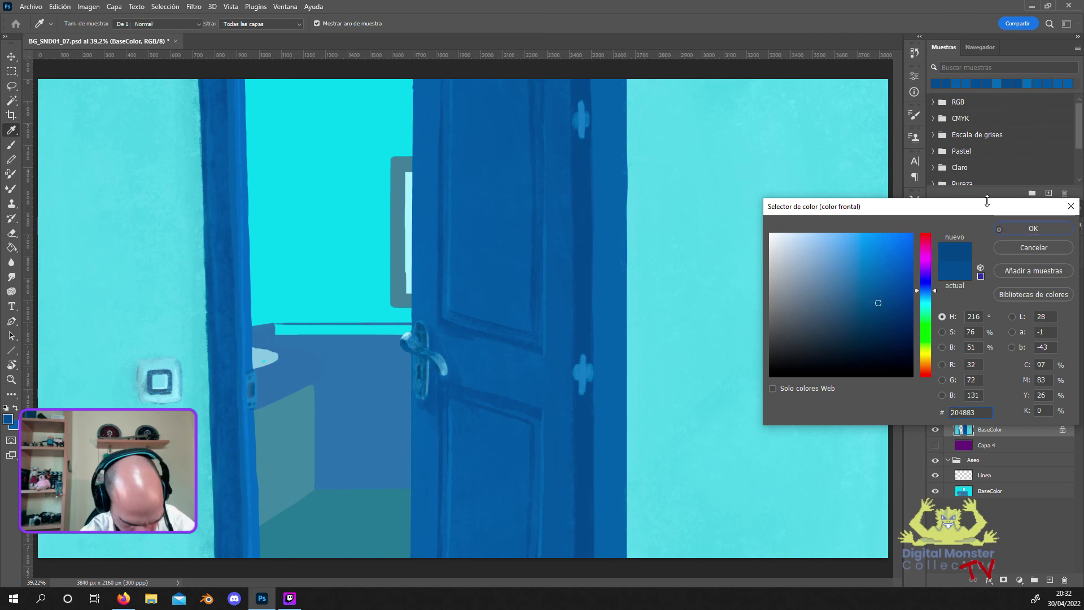
{"action": "left_click", "coordinate": [1008, 229]}
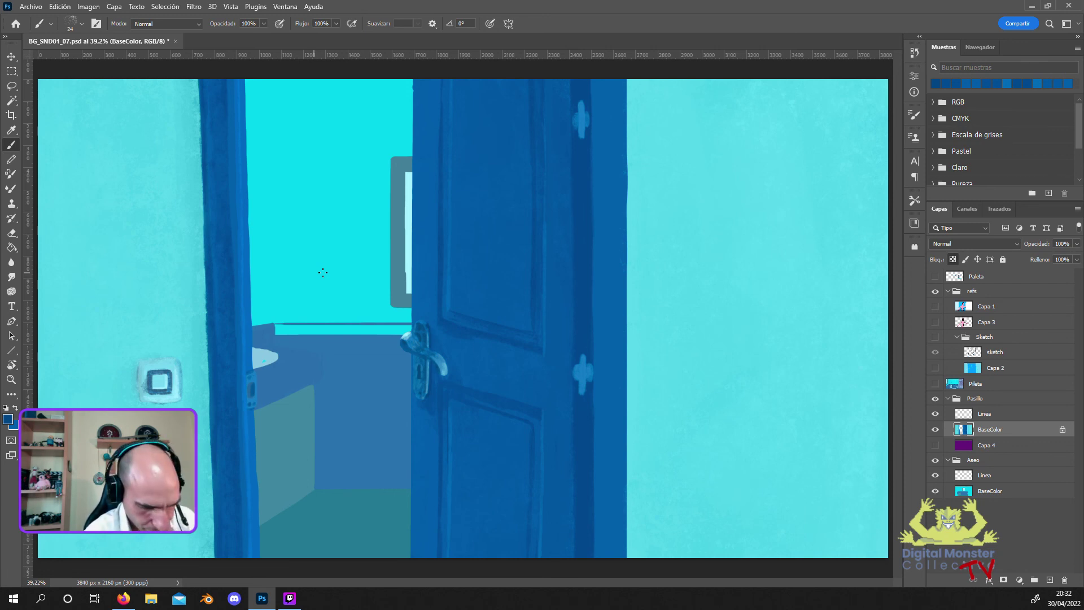
{"action": "key", "text": "F1"}
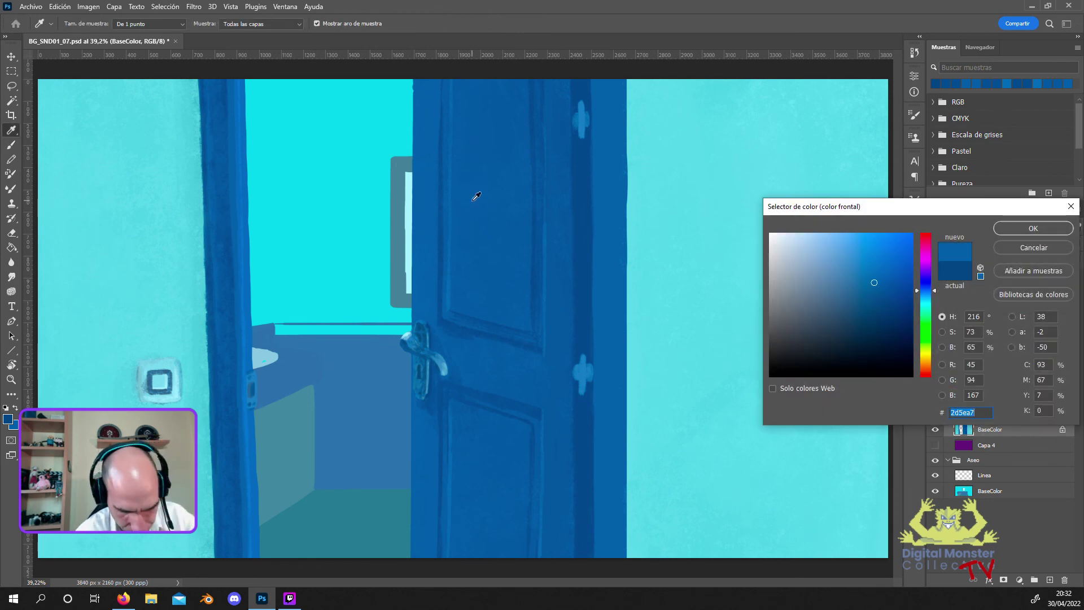
{"action": "left_click", "coordinate": [1000, 228]}
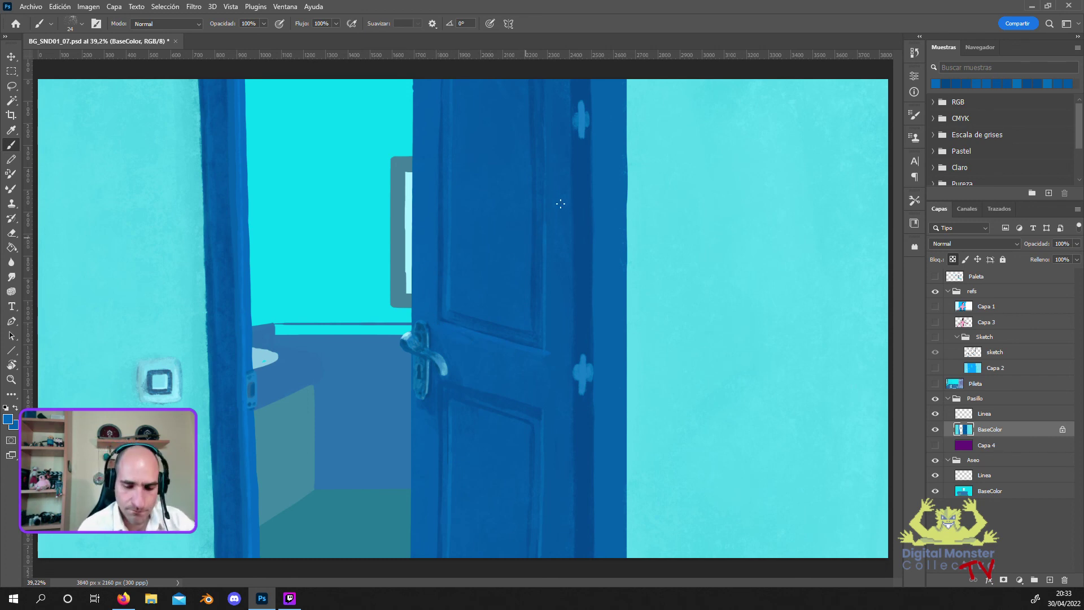
Toggle a layer's visibility, resample a door blue, and set the brush to 39 px.
{"action": "left_click", "coordinate": [935, 306]}
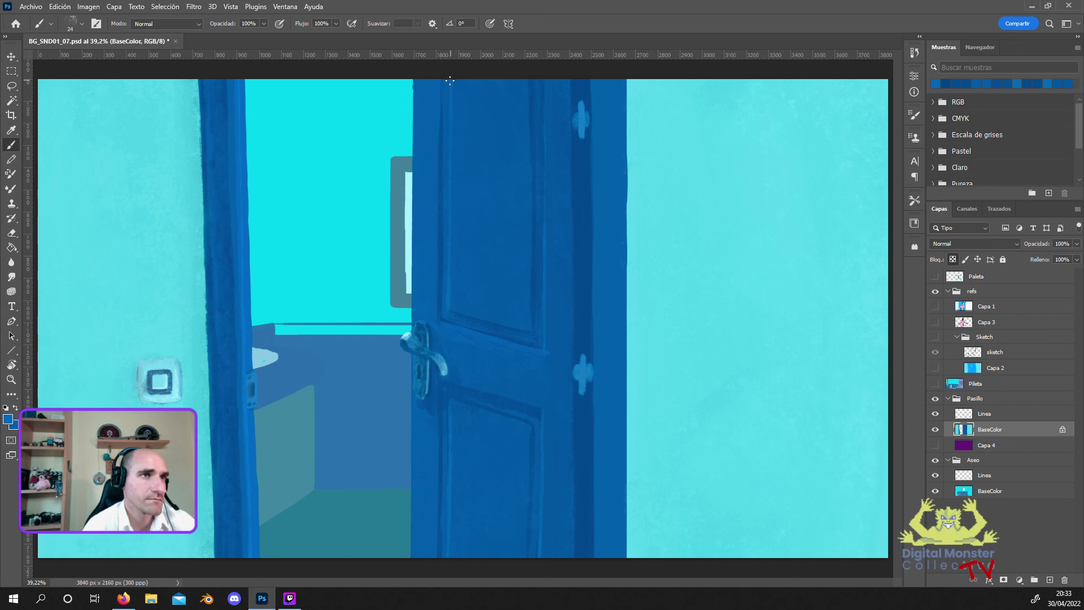
{"action": "left_click", "coordinate": [8, 421]}
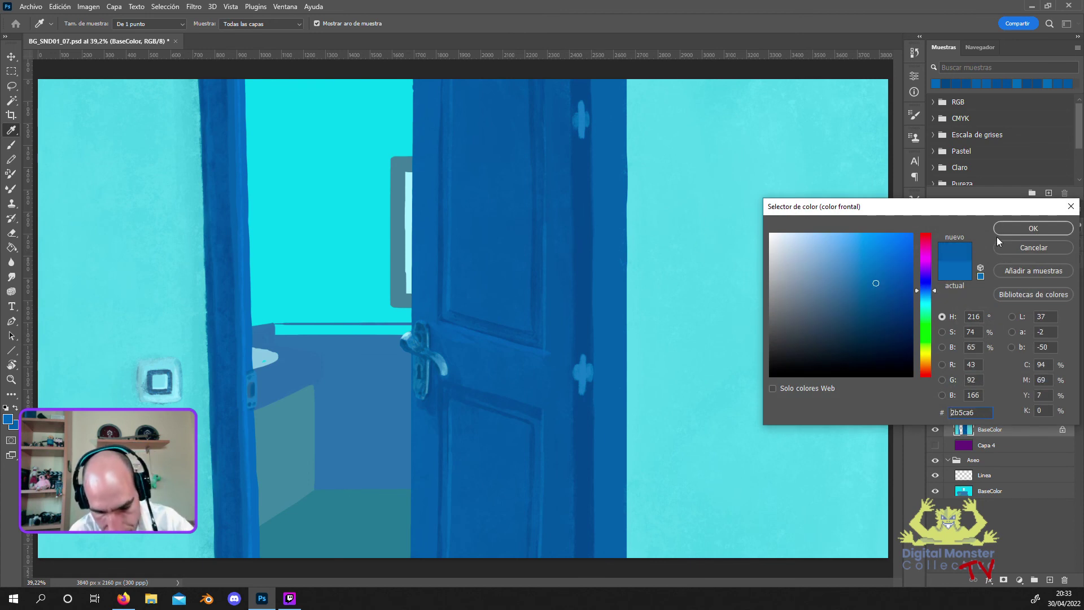
{"action": "left_click", "coordinate": [1033, 228]}
{"action": "left_click", "coordinate": [82, 23]}
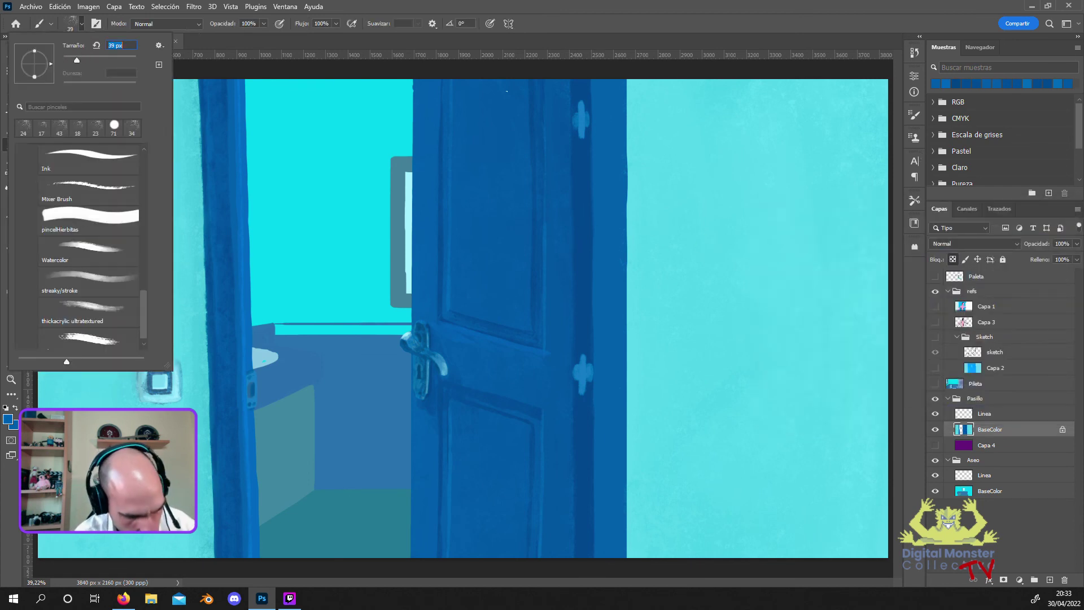
{"action": "key", "text": "Return"}
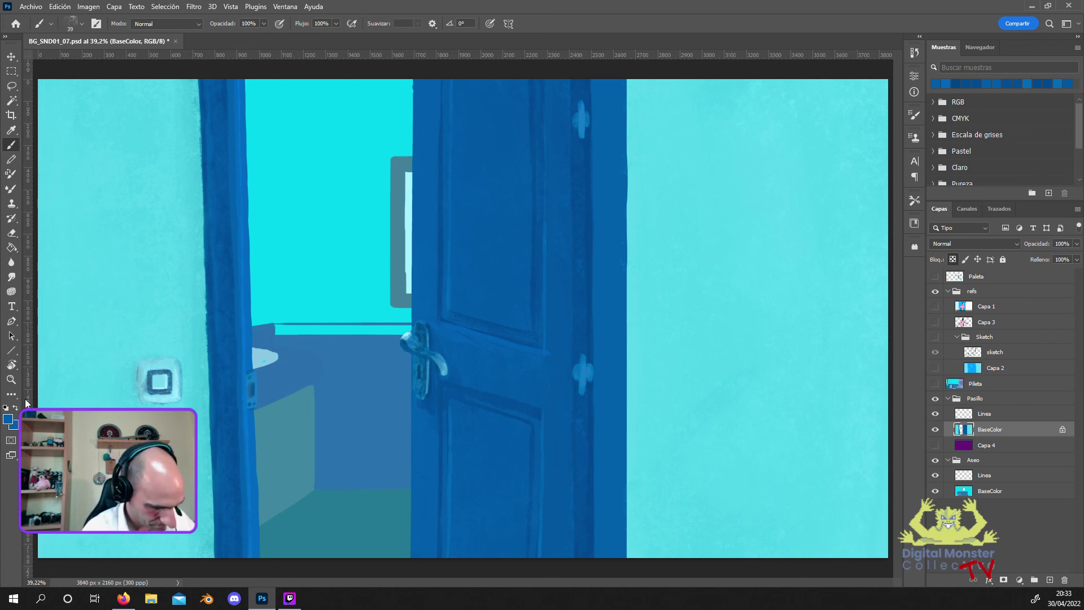
Sample a dark door blue as background and settle the foreground on 2b5ca6.
{"action": "left_click", "coordinate": [13, 427]}
{"action": "left_click", "coordinate": [429, 362]}
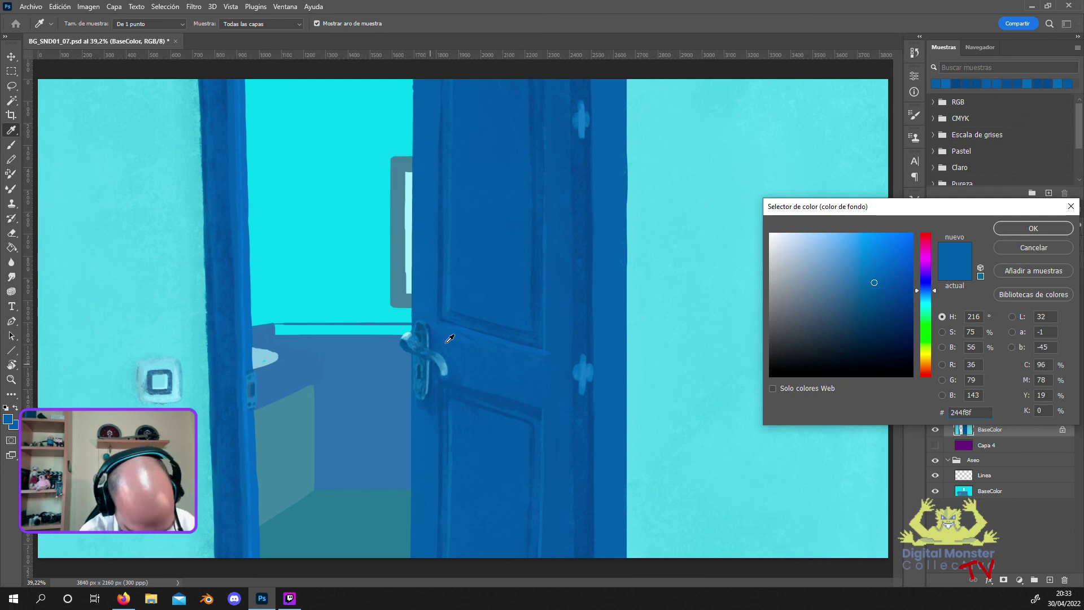
{"action": "left_click", "coordinate": [996, 231]}
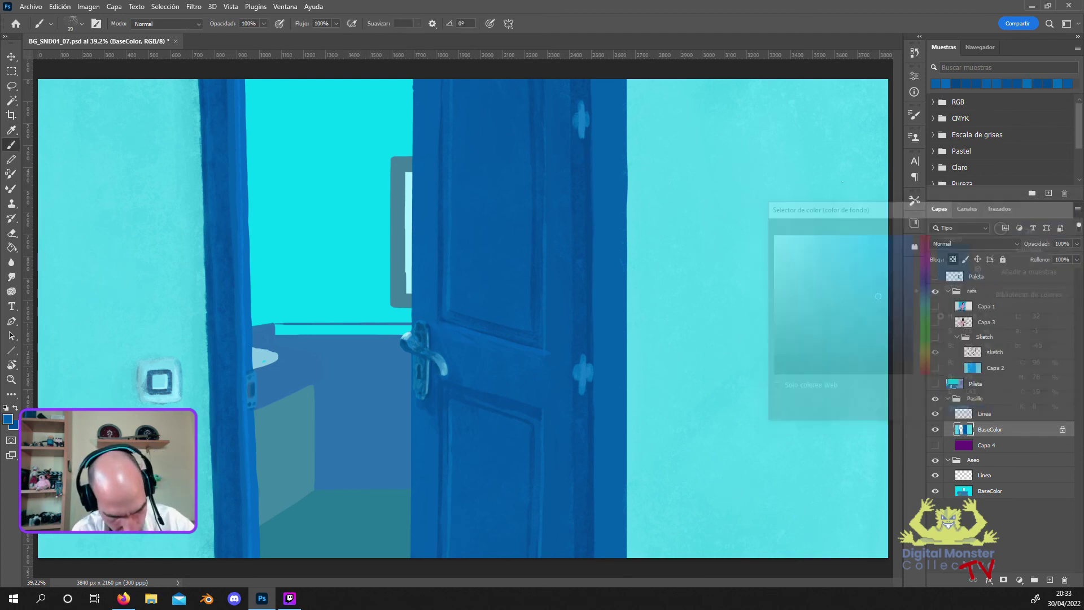
{"action": "left_click", "coordinate": [8, 418]}
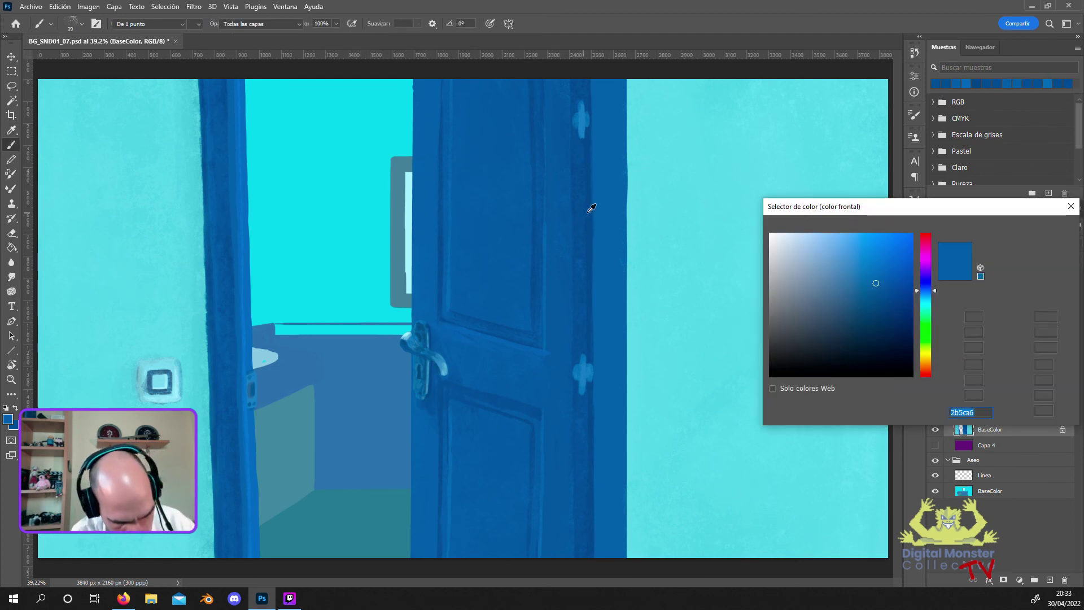
{"action": "left_click", "coordinate": [1009, 228]}
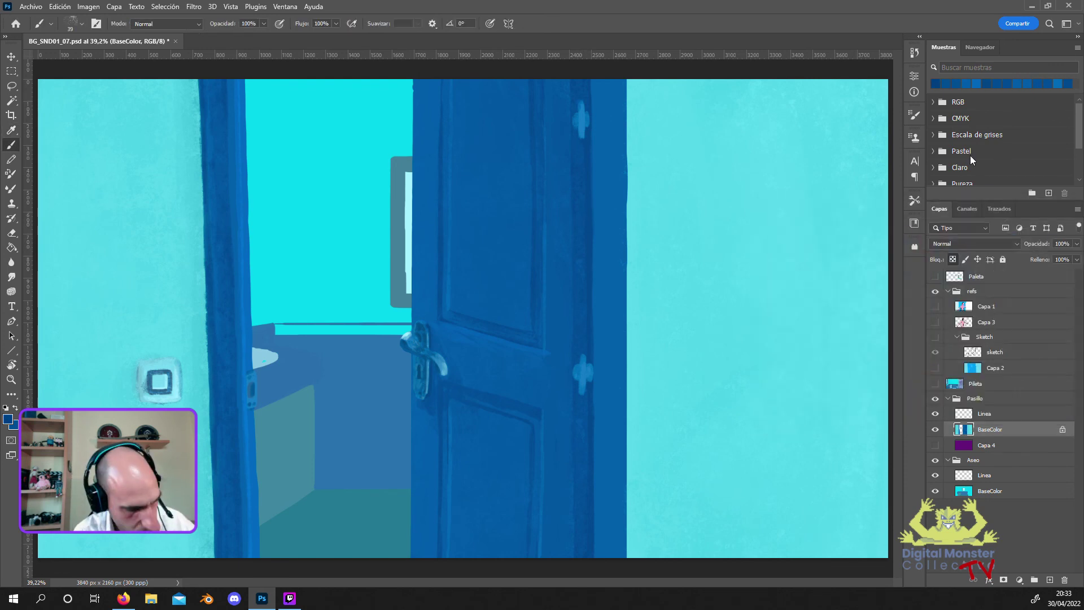
Check the current brush size and foreground colour.
{"action": "left_click", "coordinate": [81, 25]}
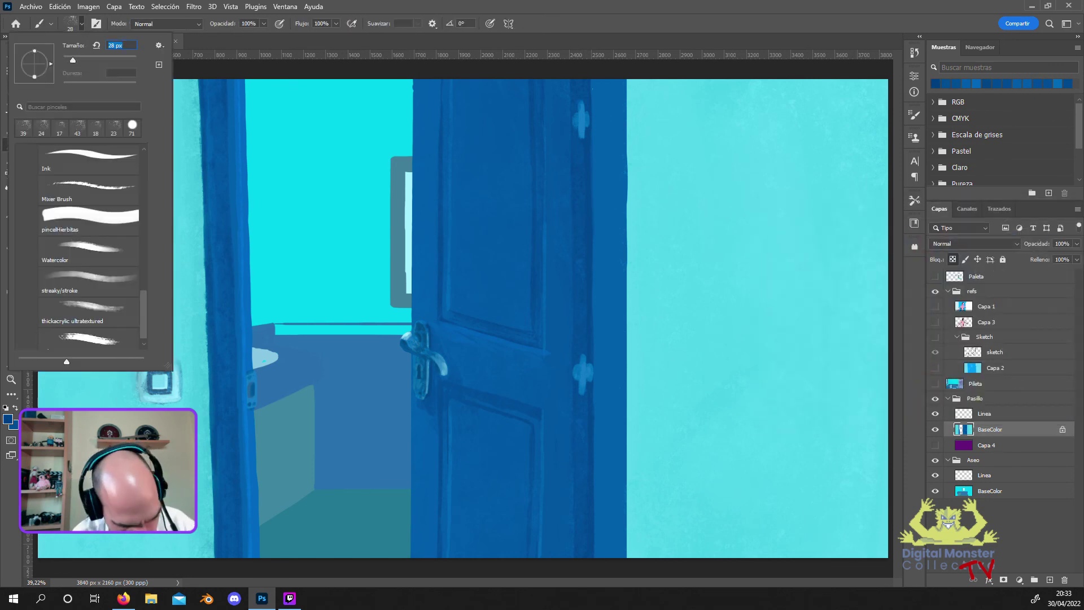
{"action": "key", "text": "Return"}
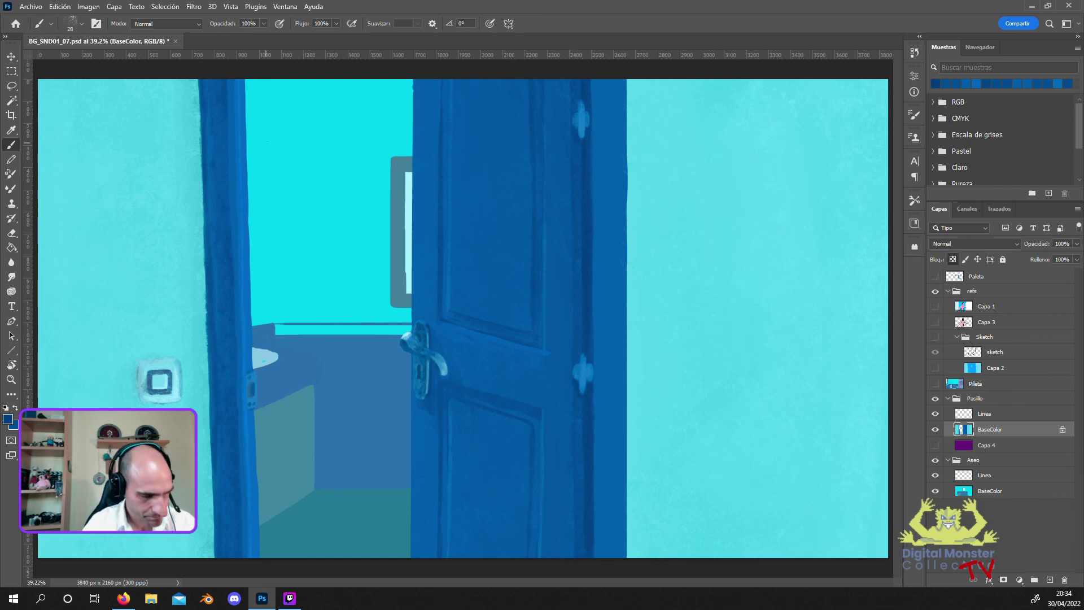
{"action": "left_click", "coordinate": [8, 418]}
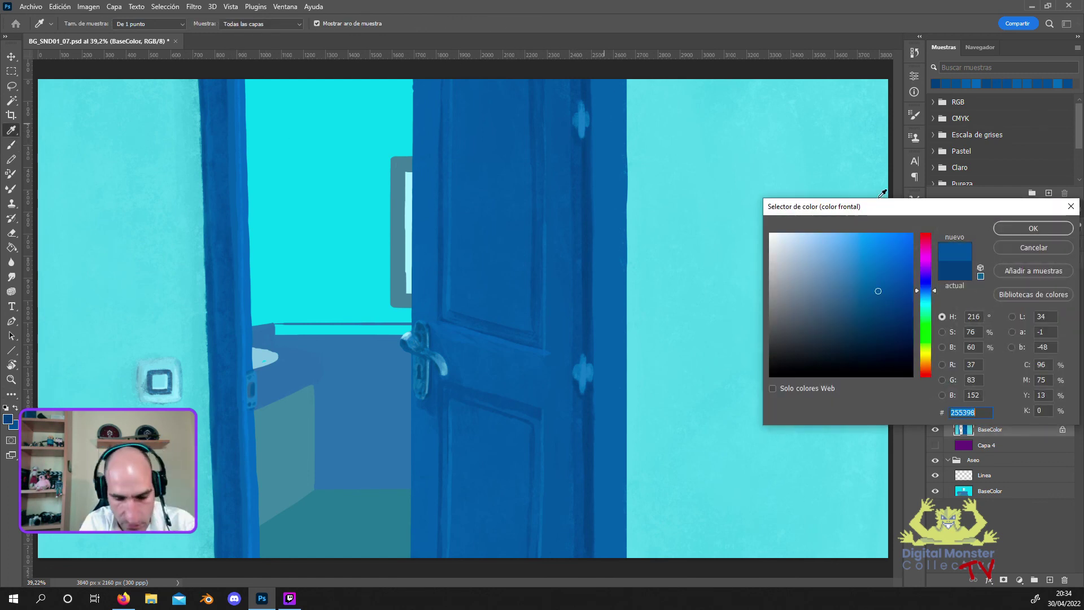
{"action": "key", "text": "Return"}
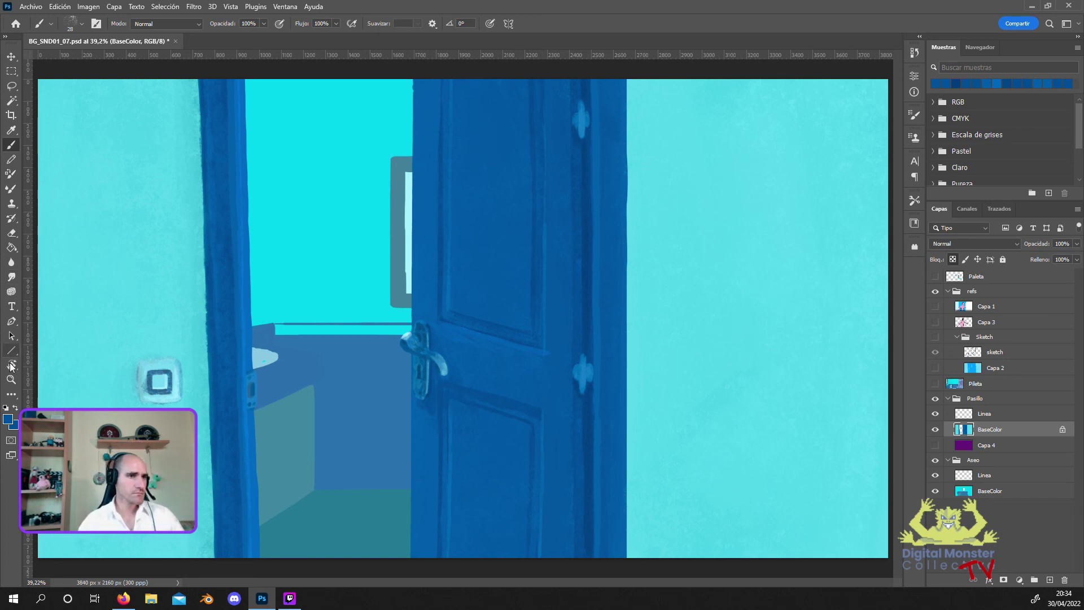
Sample a door blue and paint darker shading down the door's right edge.
{"action": "left_click", "coordinate": [8, 419]}
{"action": "left_click", "coordinate": [598, 311]}
{"action": "key", "text": "Return"}
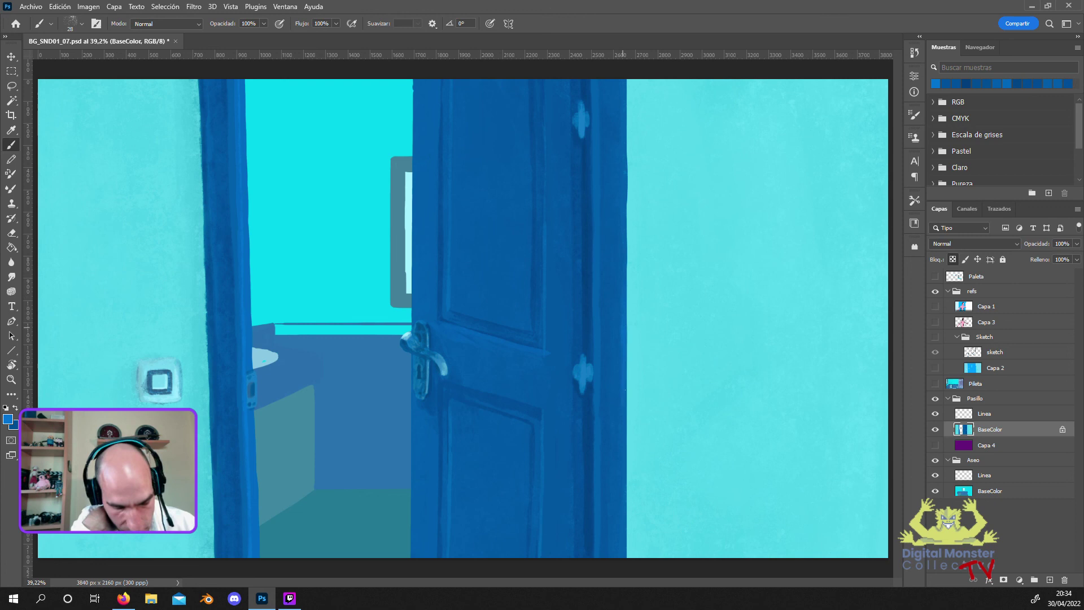
{"action": "left_click_drag", "start_coordinate": [626, 433], "coordinate": [627, 555]}
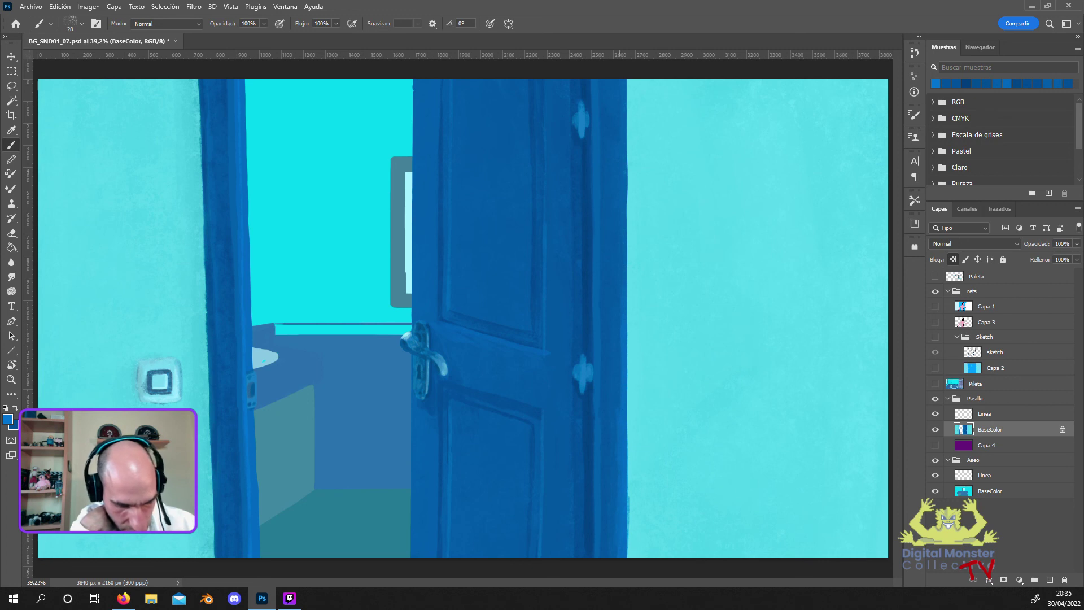
{"action": "left_click_drag", "start_coordinate": [625, 202], "coordinate": [623, 111]}
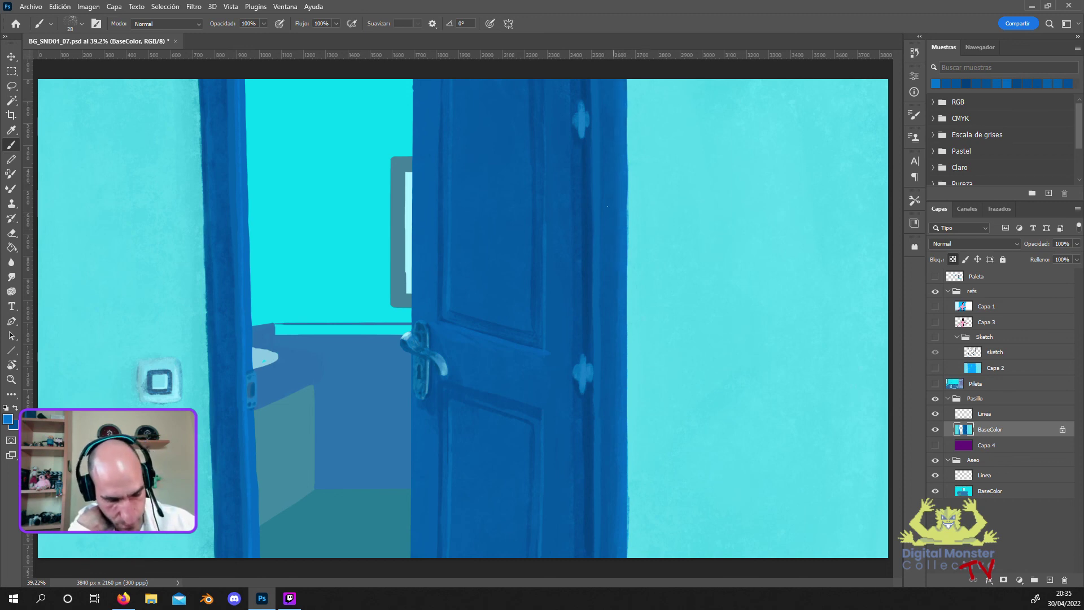
Shrink the brush to 14 px.
{"action": "left_click", "coordinate": [72, 23]}
{"action": "left_click", "coordinate": [68, 59]}
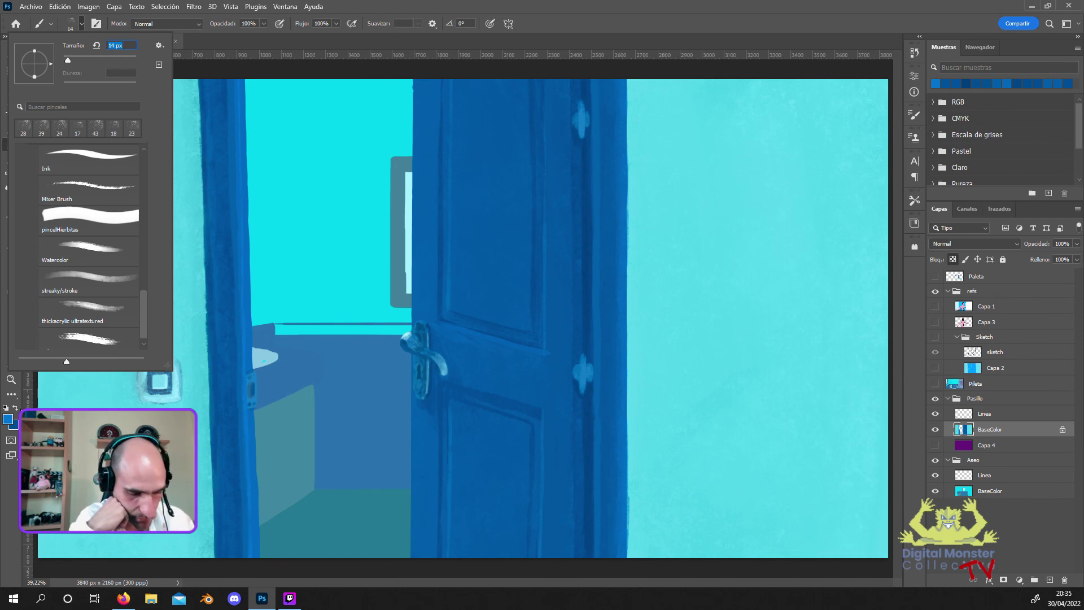
{"action": "left_click", "coordinate": [600, 322]}
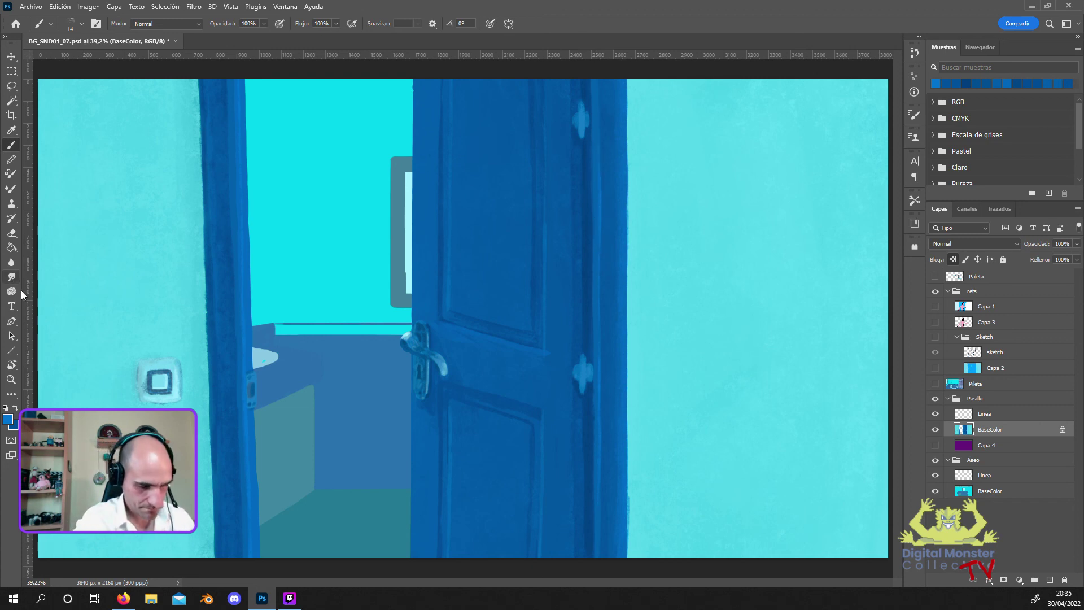
{"action": "left_click", "coordinate": [8, 418]}
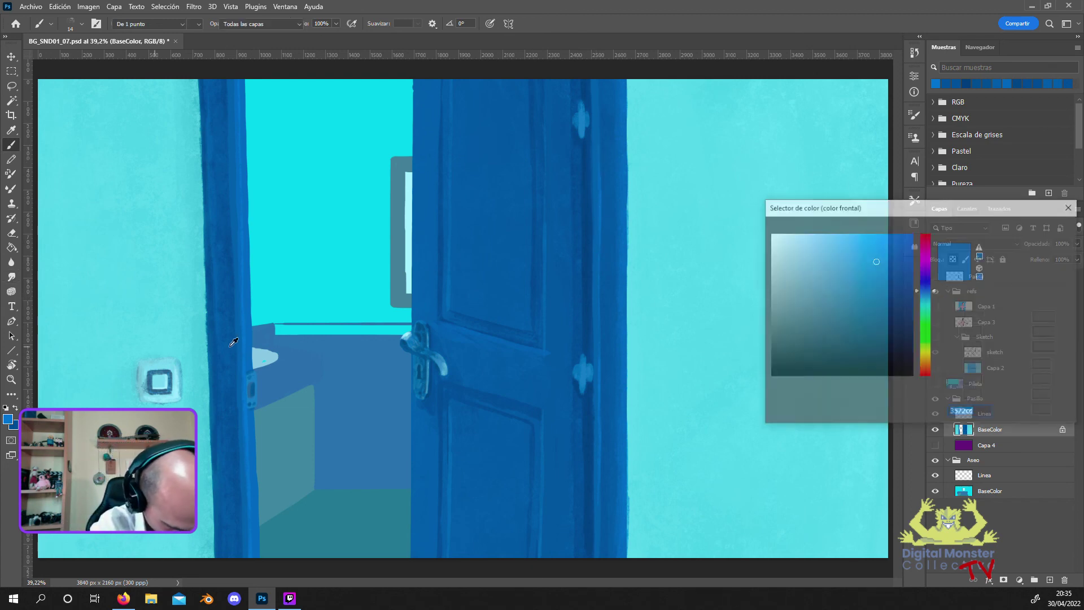
Brighten the blue to 3a7ee2 and enlarge the brush to 29 px.
{"action": "left_click", "coordinate": [875, 249]}
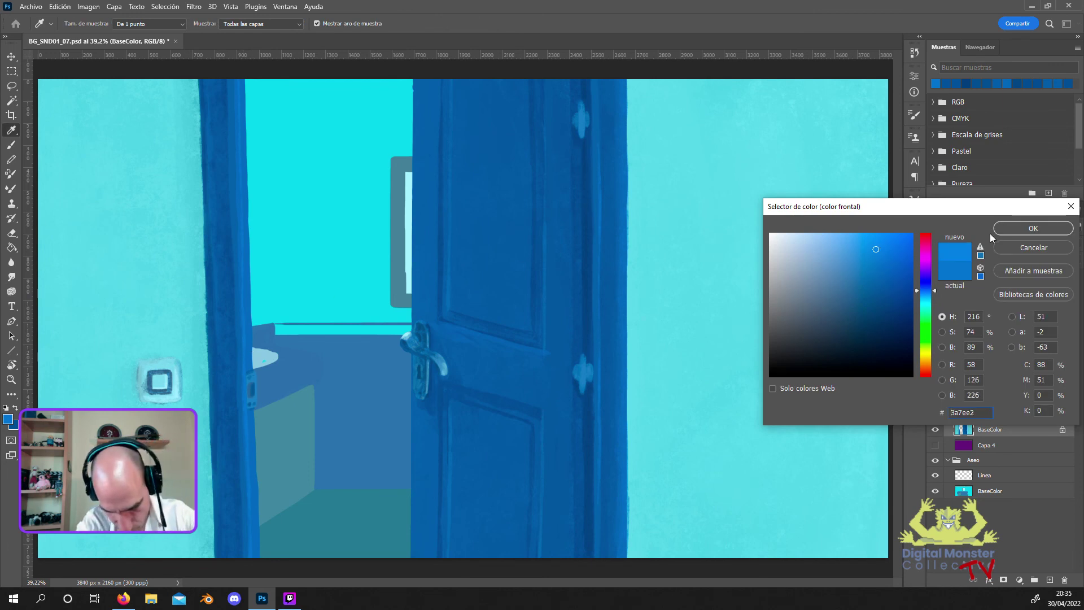
{"action": "left_click", "coordinate": [1003, 229]}
{"action": "key", "text": "b"}
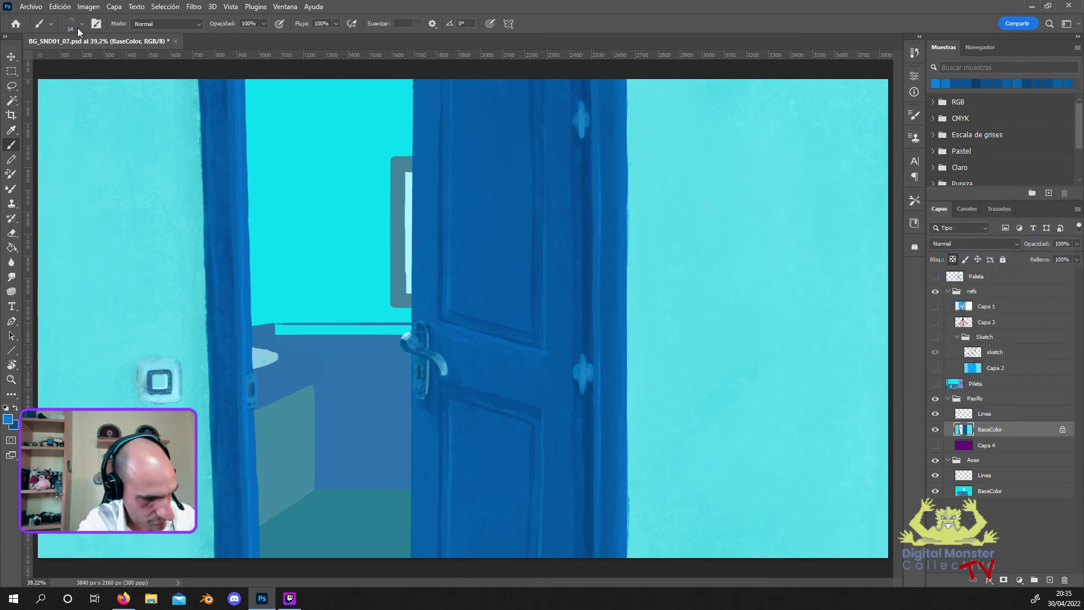
{"action": "left_click", "coordinate": [81, 24]}
{"action": "left_click_drag", "start_coordinate": [79, 46], "coordinate": [97, 47]}
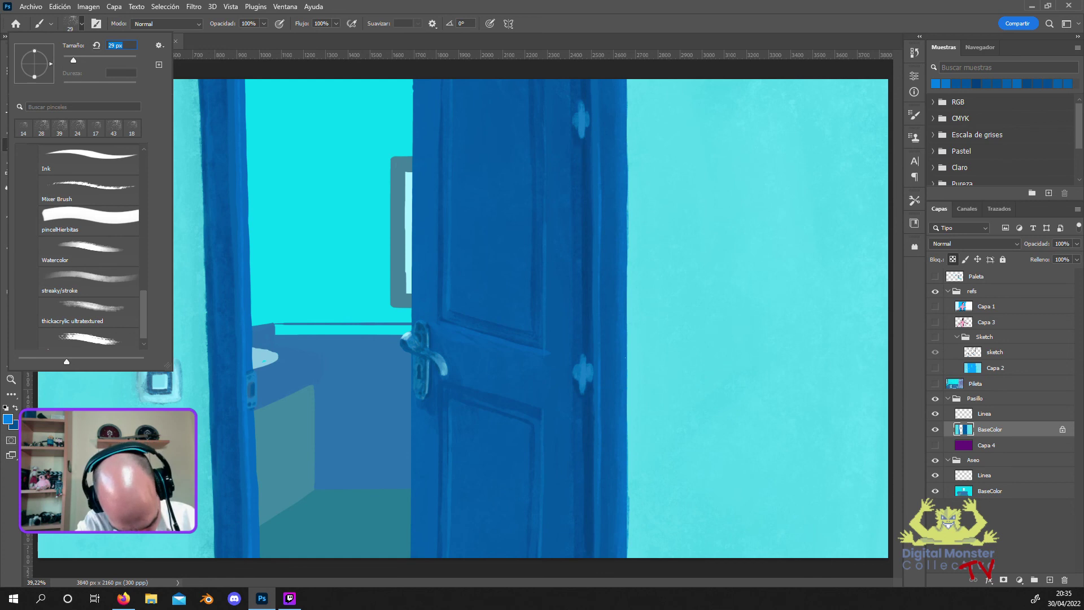
{"action": "left_click", "coordinate": [622, 367]}
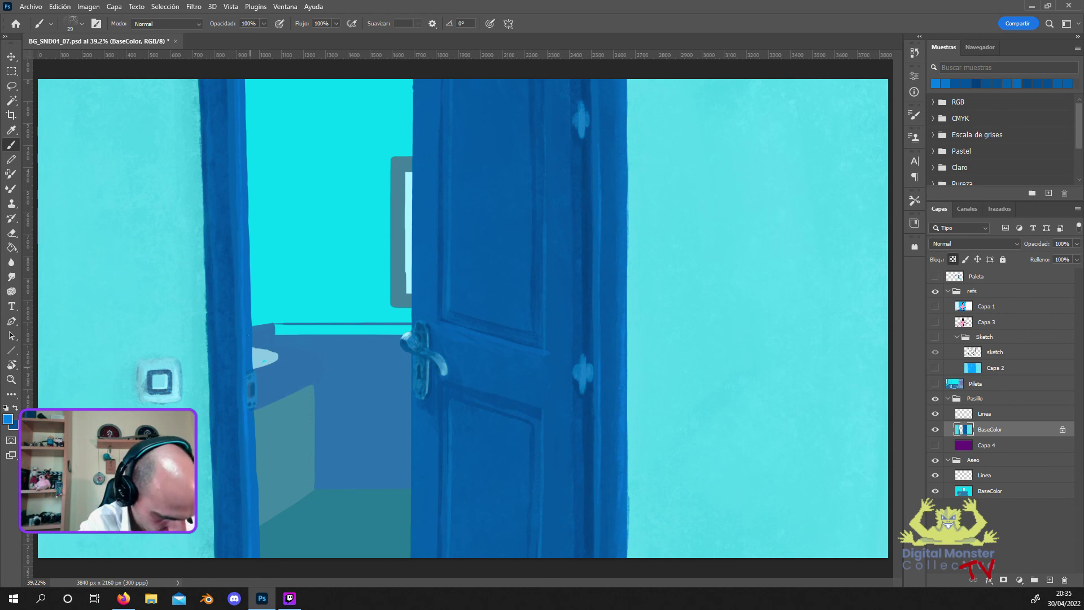
Set the brush back to 14 px and pick a light cyan colour.
{"action": "left_click", "coordinate": [74, 24]}
{"action": "left_click", "coordinate": [41, 127]}
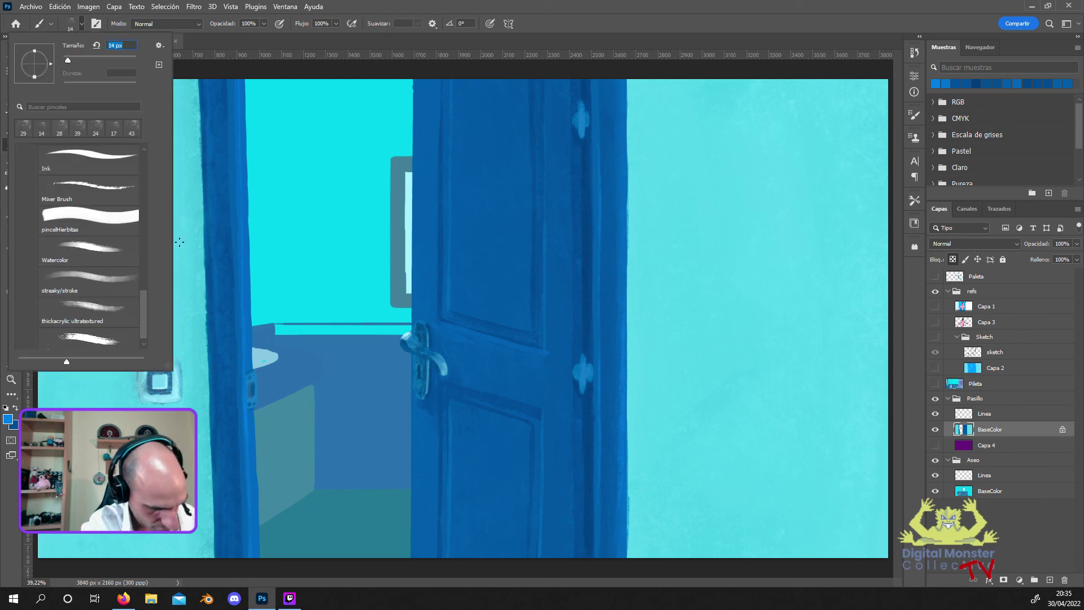
{"action": "left_click", "coordinate": [251, 379]}
{"action": "left_click", "coordinate": [263, 371], "text": "alt"}
{"action": "left_click", "coordinate": [626, 370]}
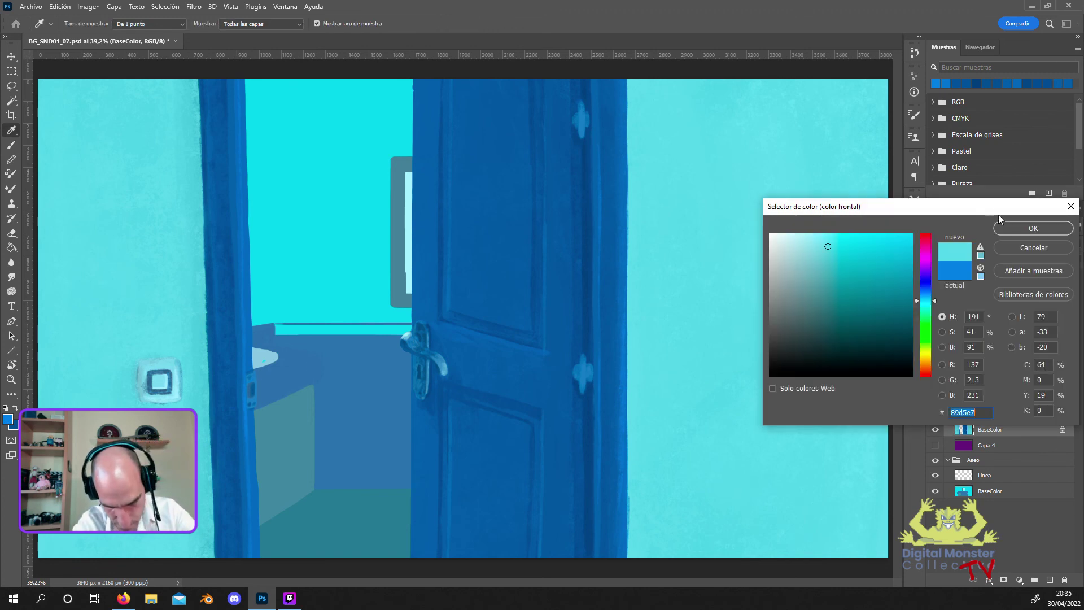
{"action": "key", "text": "Return"}
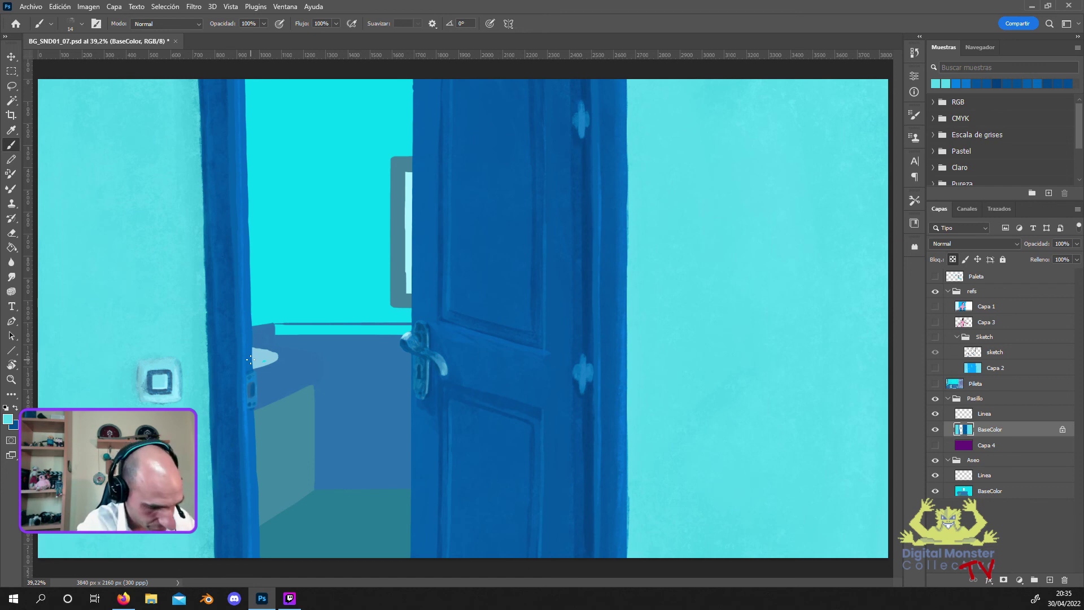
Sample a mid-blue from the painting as the painting colour.
{"action": "left_click", "coordinate": [8, 419]}
{"action": "left_click", "coordinate": [446, 367]}
{"action": "left_click", "coordinate": [1000, 227]}
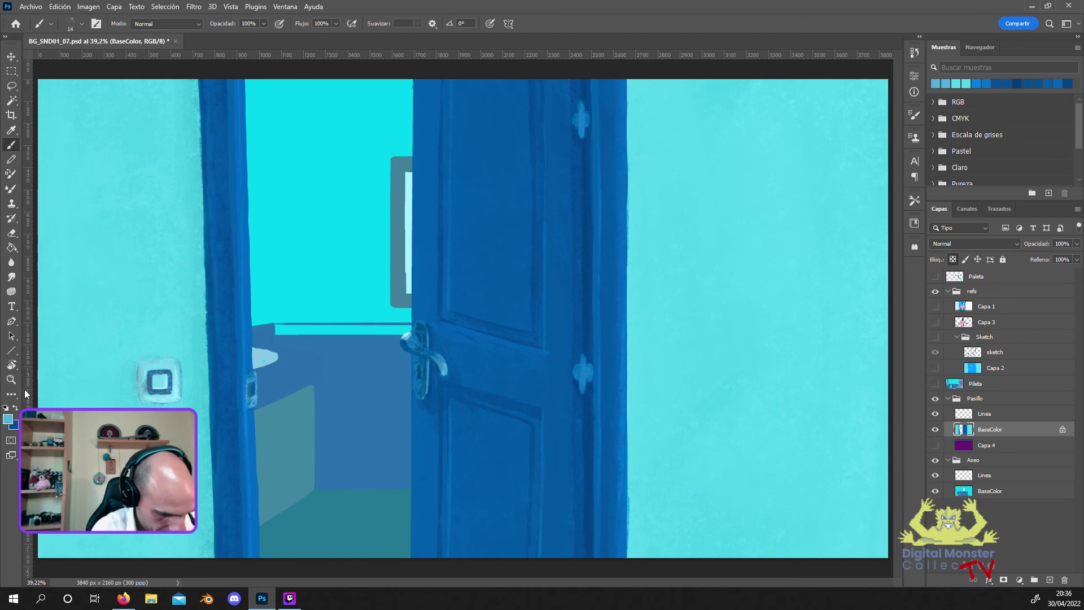
Sample the door blue and brighten it to 498df4 as the painting colour.
{"action": "left_click", "coordinate": [8, 421]}
{"action": "left_click", "coordinate": [544, 213]}
{"action": "left_click_drag", "start_coordinate": [875, 259], "coordinate": [870, 239]}
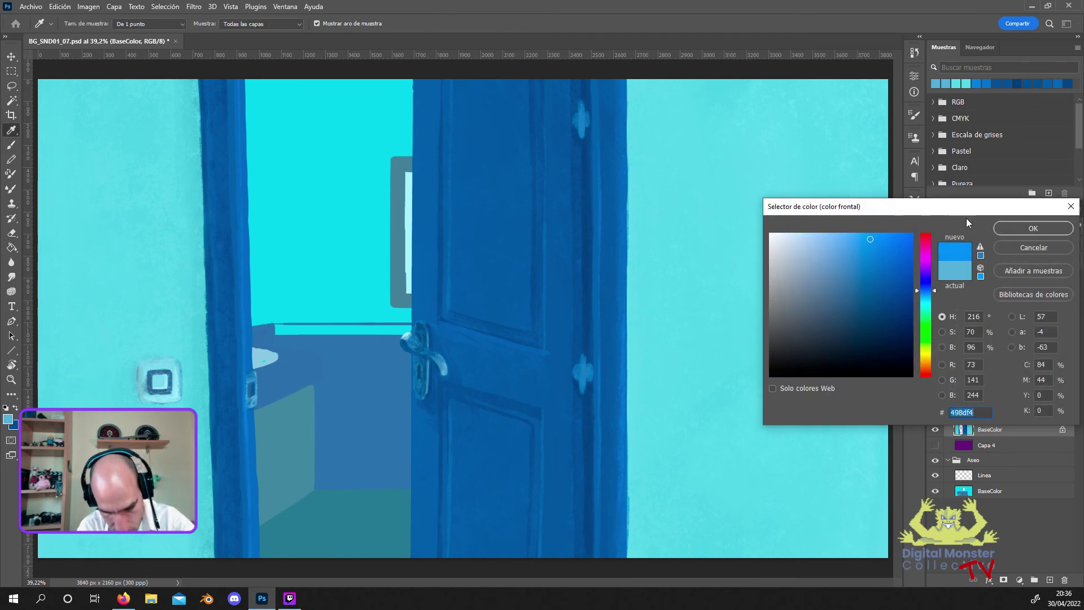
{"action": "left_click", "coordinate": [1033, 228]}
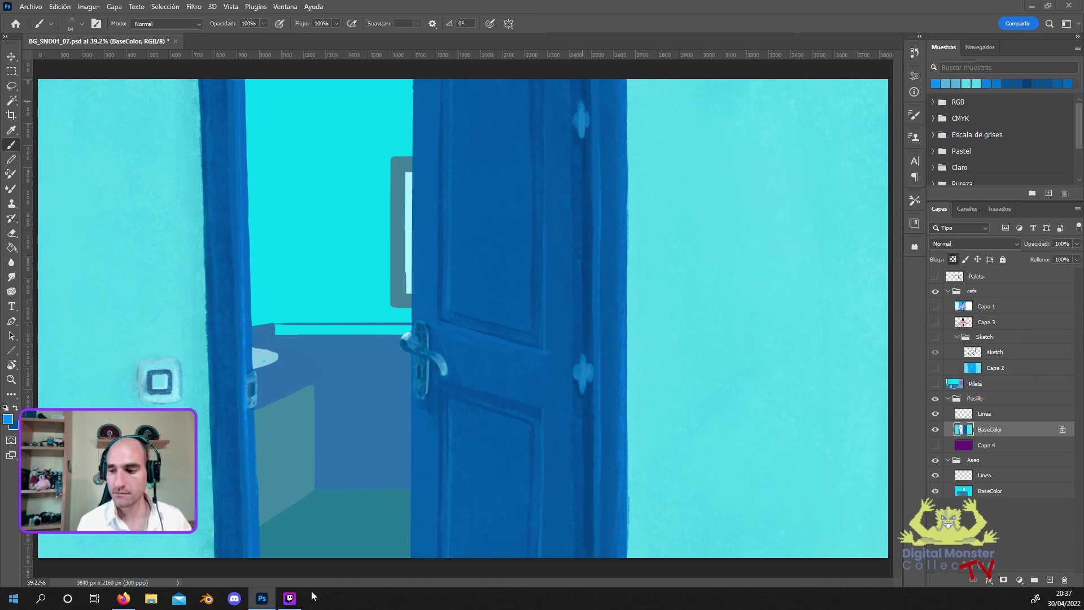
Reopen the colour picker near the wall switch and dismiss it unchanged.
{"action": "key", "text": "alt"}
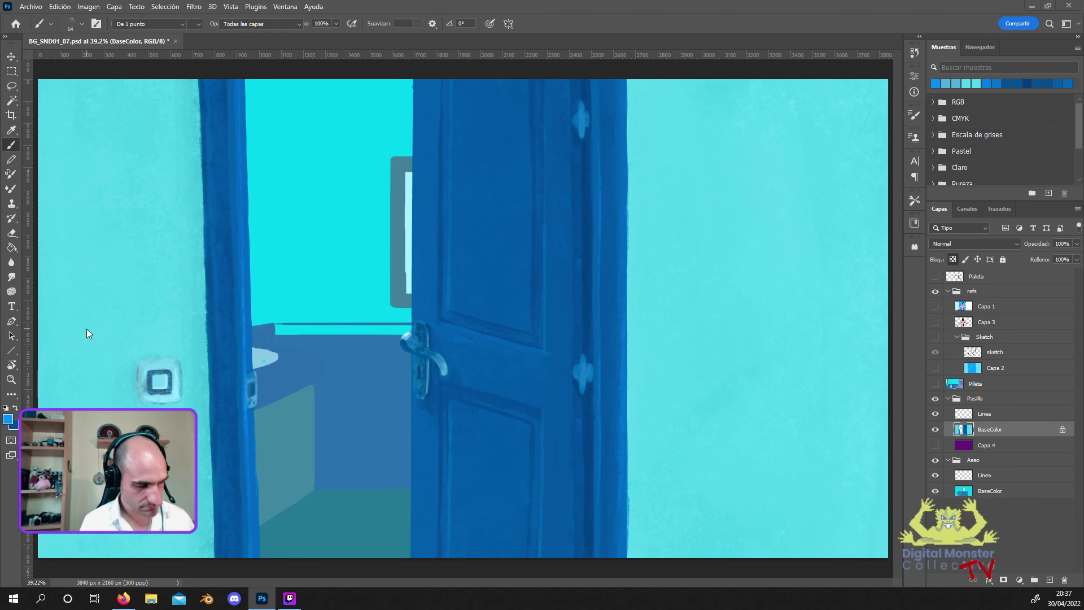
{"action": "key", "text": "i"}
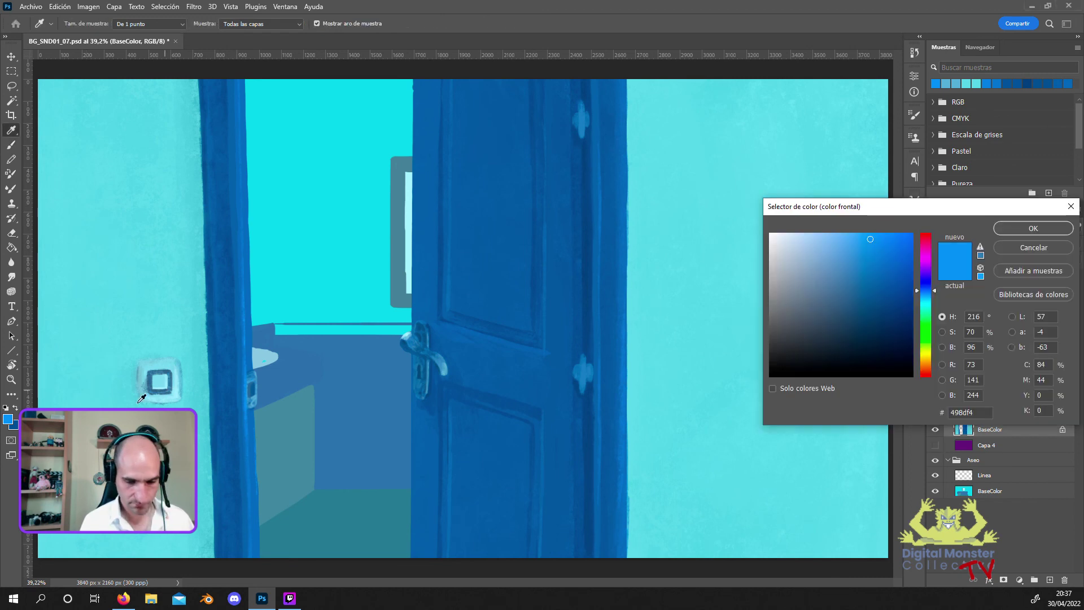
{"action": "left_click", "coordinate": [1023, 255]}
{"action": "key", "text": "b"}
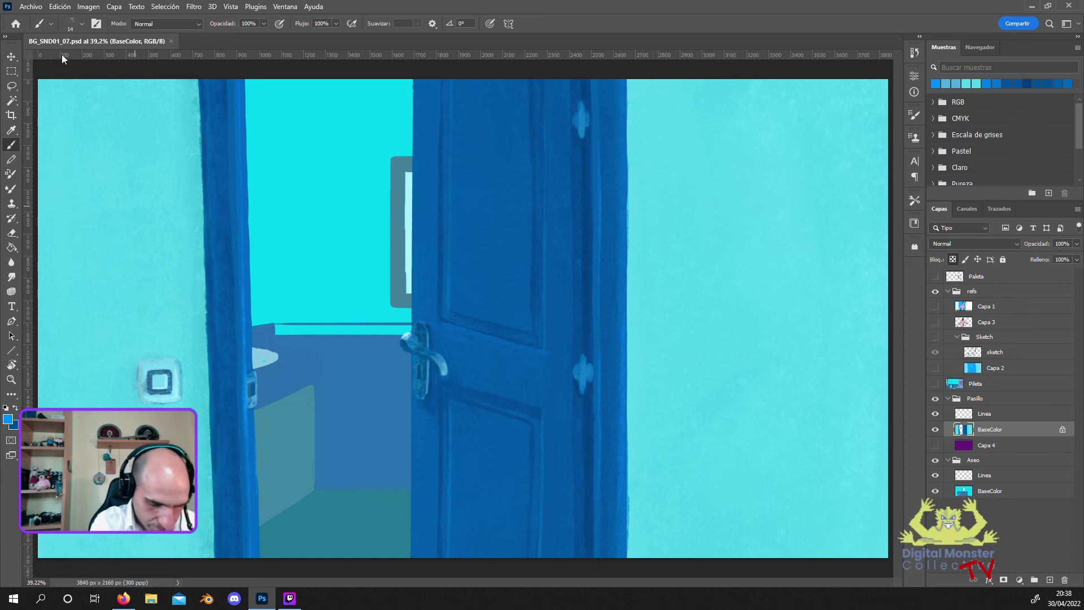
Touch up the door with a small stroke of sampled dark blue and save BG_SND01_07.psd.
{"action": "left_click", "coordinate": [8, 419]}
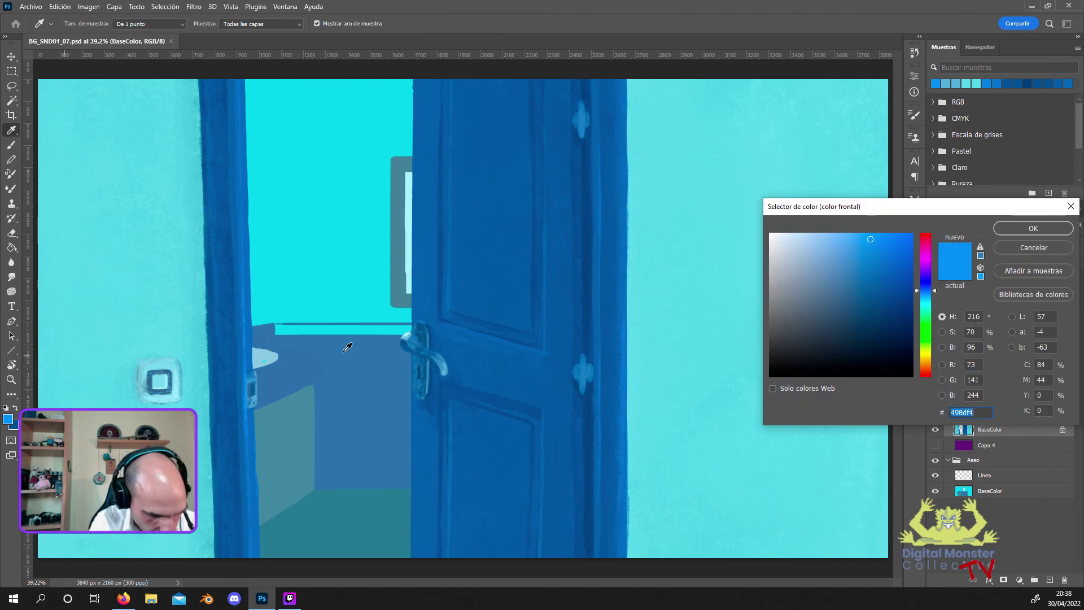
{"action": "left_click", "coordinate": [424, 363]}
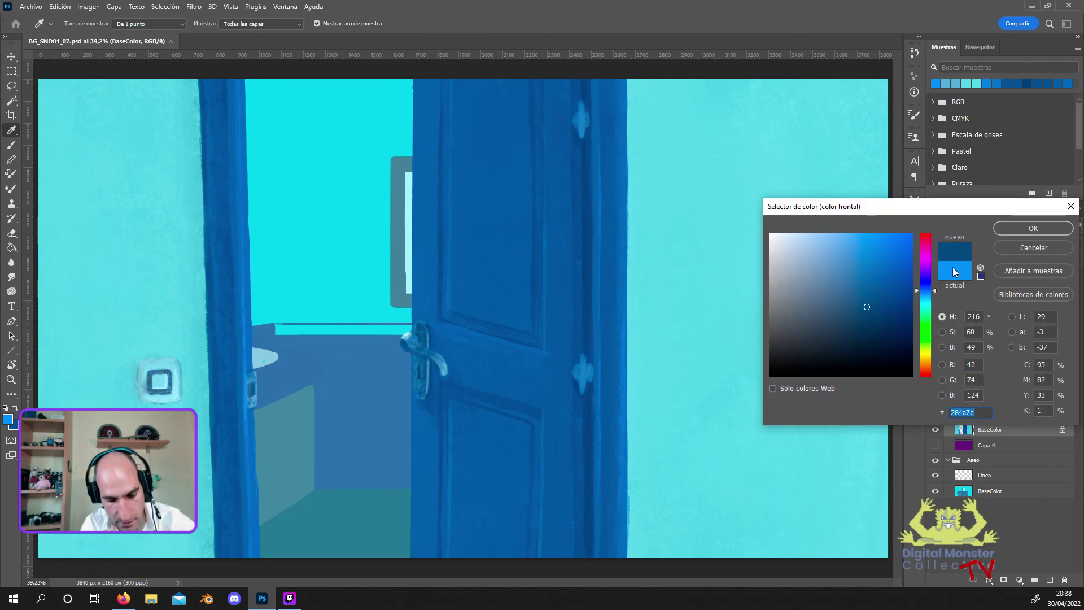
{"action": "left_click", "coordinate": [996, 229]}
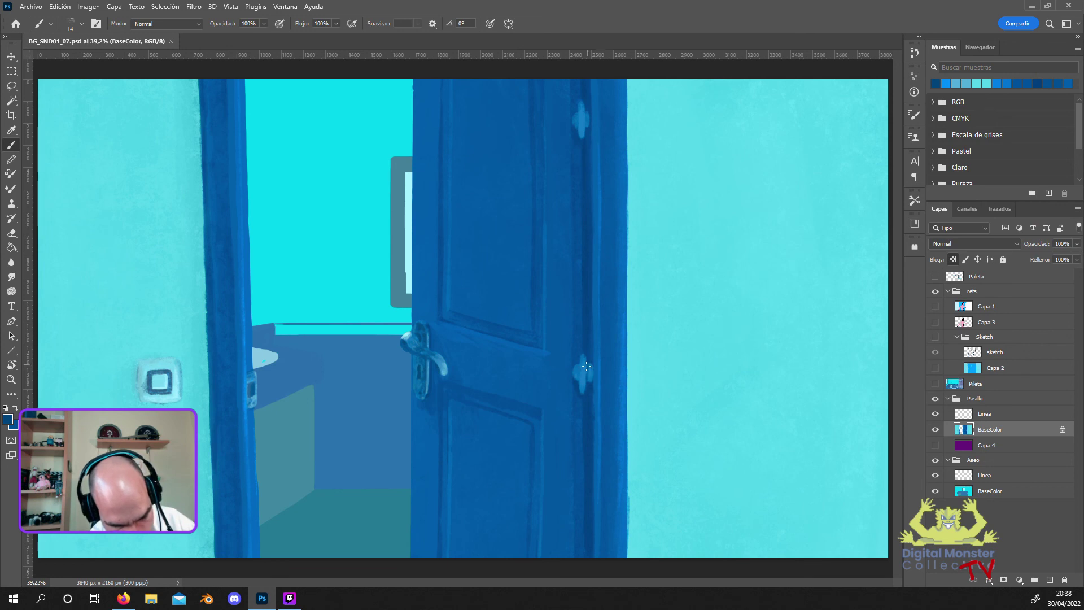
{"action": "left_click_drag", "start_coordinate": [589, 367], "coordinate": [588, 376]}
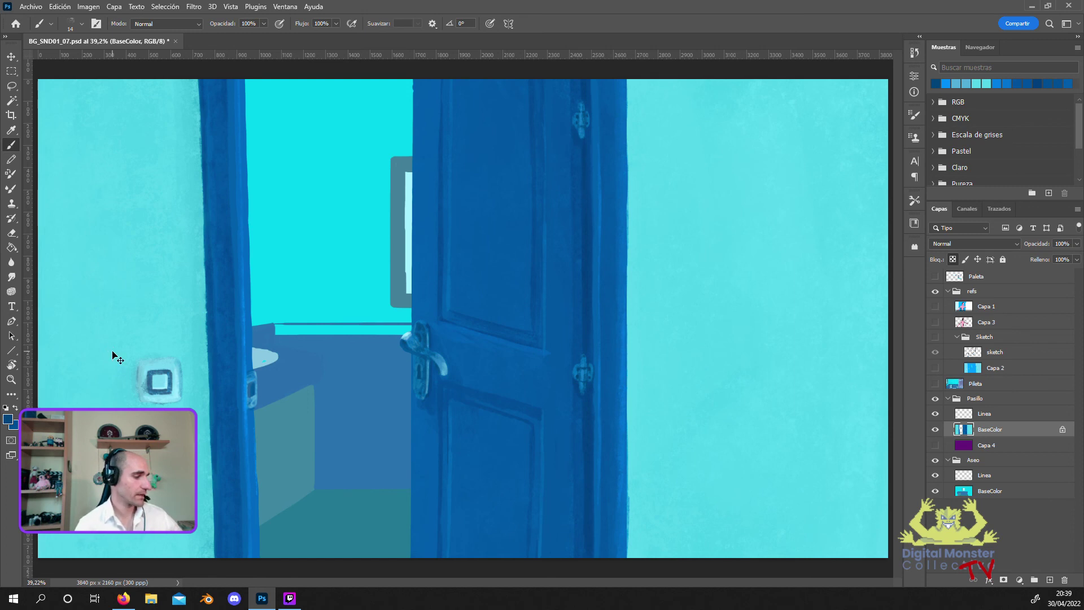
{"action": "key", "text": "ctrl+s"}
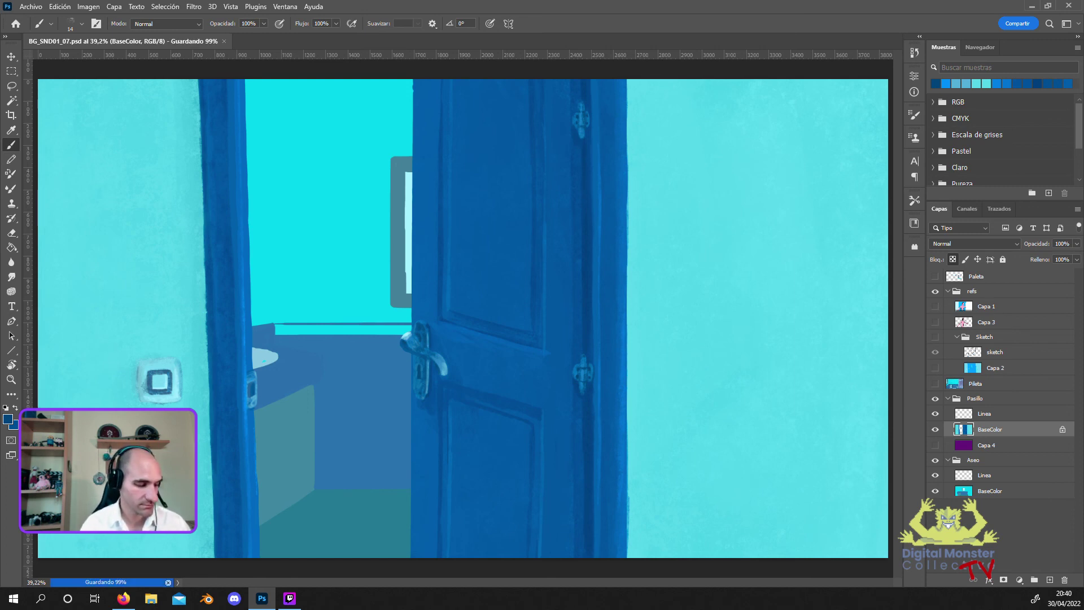